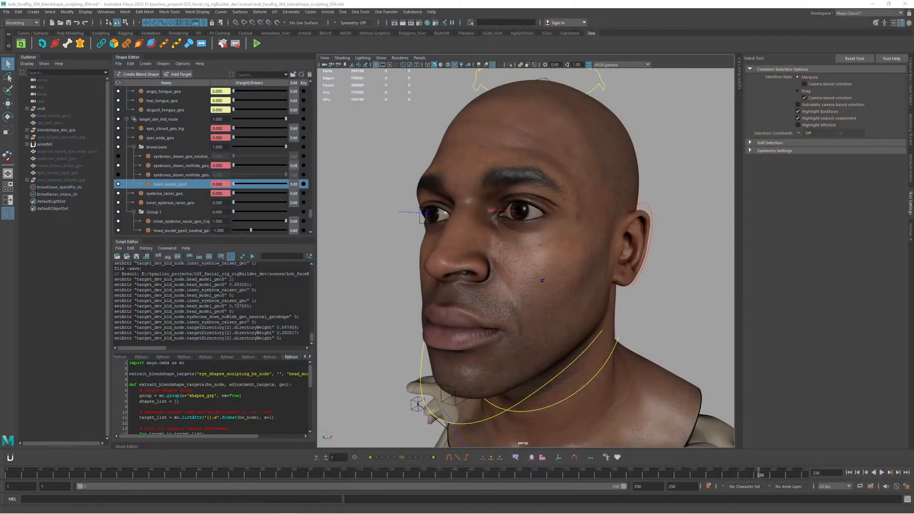
- Examine the neutral head and eyebrows from the front and three-quarter angles, both close up and from farther away
key(alt+Tab)
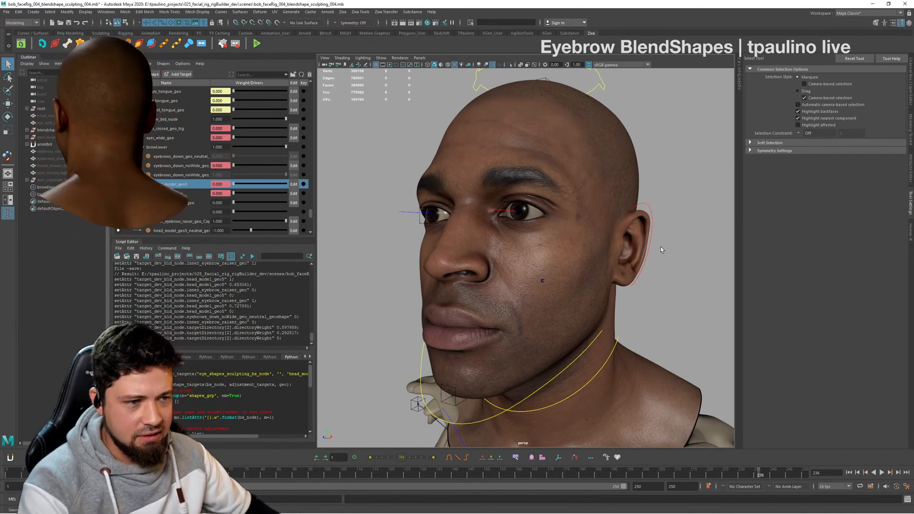
alt+drag(660, 246, 559, 261)
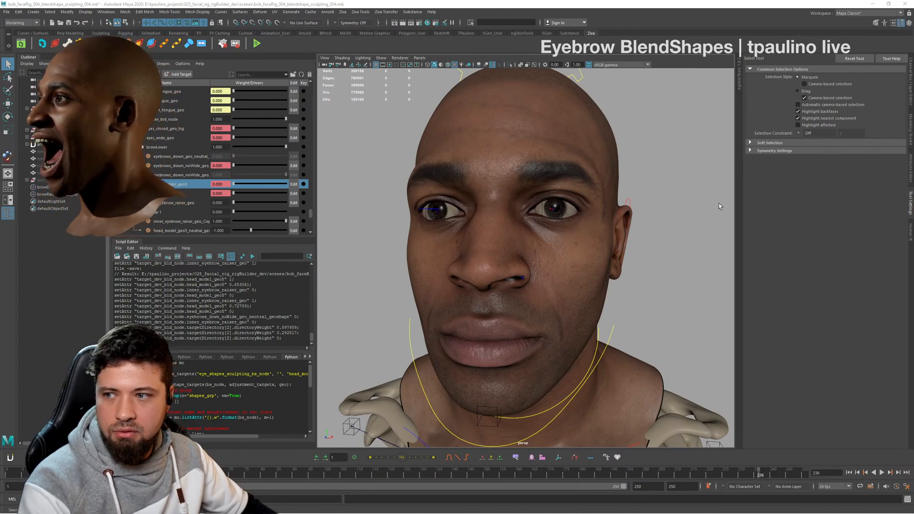
mouse_move(607, 245)
alt+mouse_down()
mouse_move(656, 247)
mouse_move(604, 242)
alt+mouse_up()
alt+right_drag(604, 242, 576, 232)
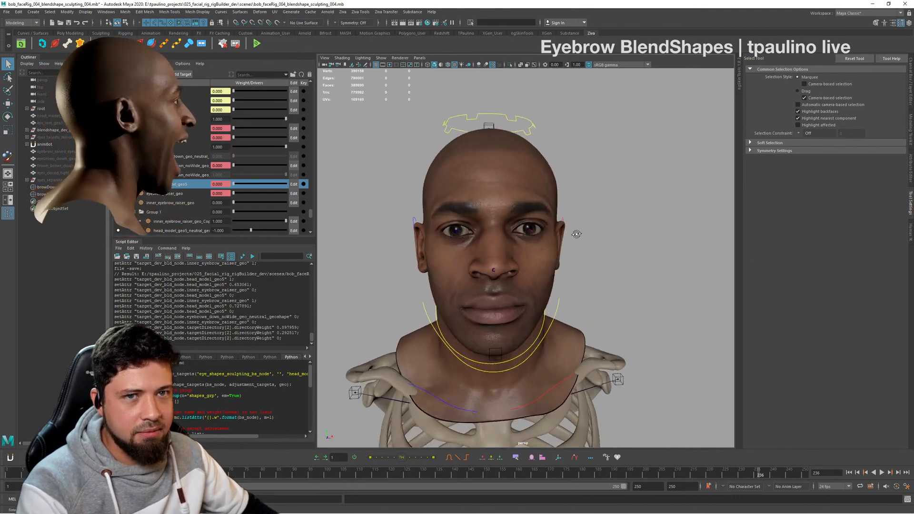
alt+drag(576, 233, 548, 235)
alt+right_drag(549, 235, 561, 224)
alt+drag(493, 210, 515, 208)
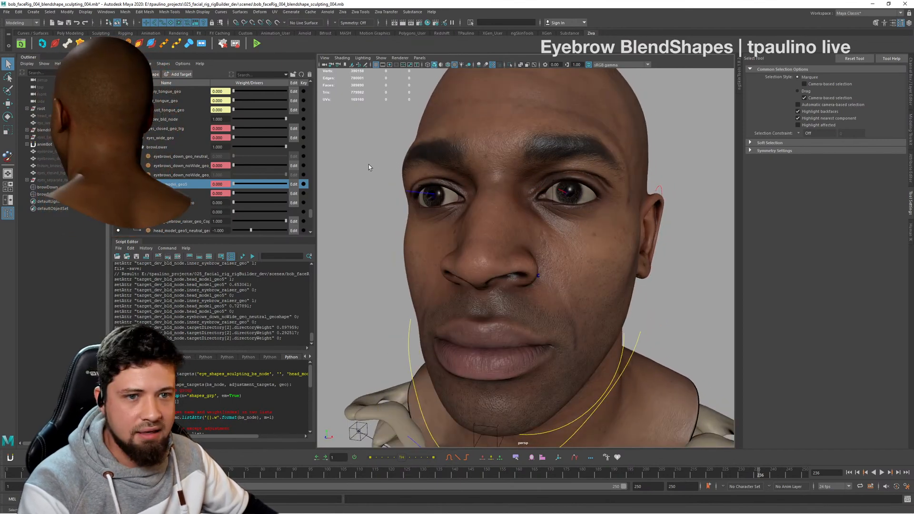
alt+drag(405, 184, 449, 185)
alt+right_drag(449, 186, 534, 179)
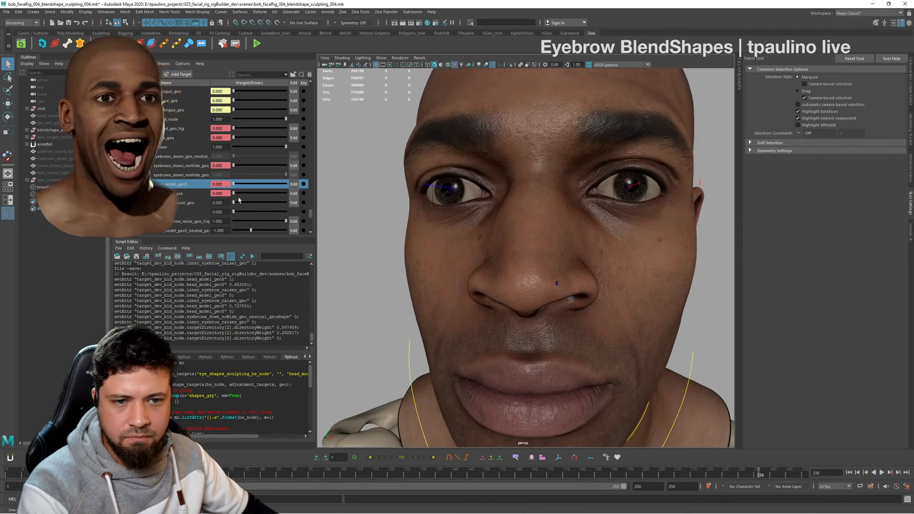
- Preview the Group 1 eyebrow shape at a weight of 1 from several angles, and return it to 0
drag(233, 211, 204, 210)
alt+drag(342, 213, 505, 231)
alt+right_drag(505, 231, 481, 231)
alt+drag(481, 230, 544, 234)
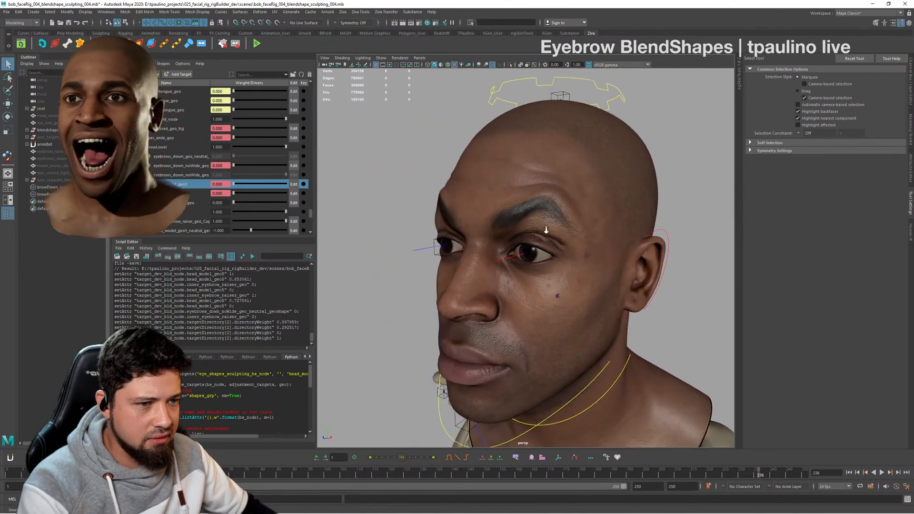
alt+right_drag(544, 235, 590, 232)
alt+middle_drag(590, 232, 627, 241)
alt+drag(627, 241, 647, 231)
alt+middle_drag(647, 232, 612, 239)
alt+right_drag(612, 239, 626, 251)
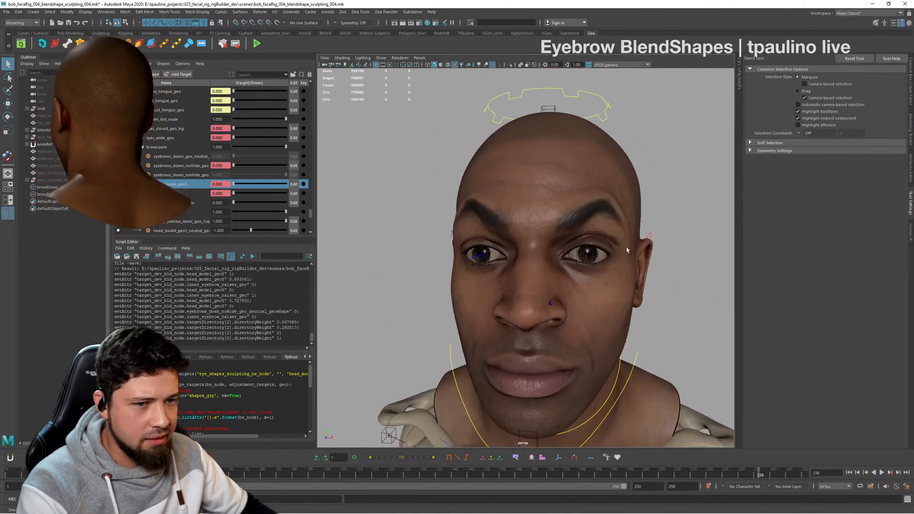
drag(285, 212, 326, 221)
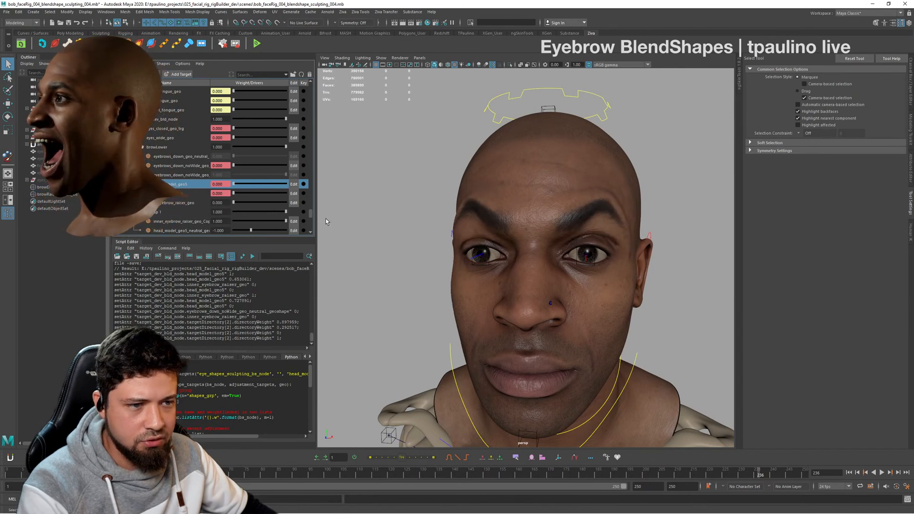
drag(263, 220, 234, 207)
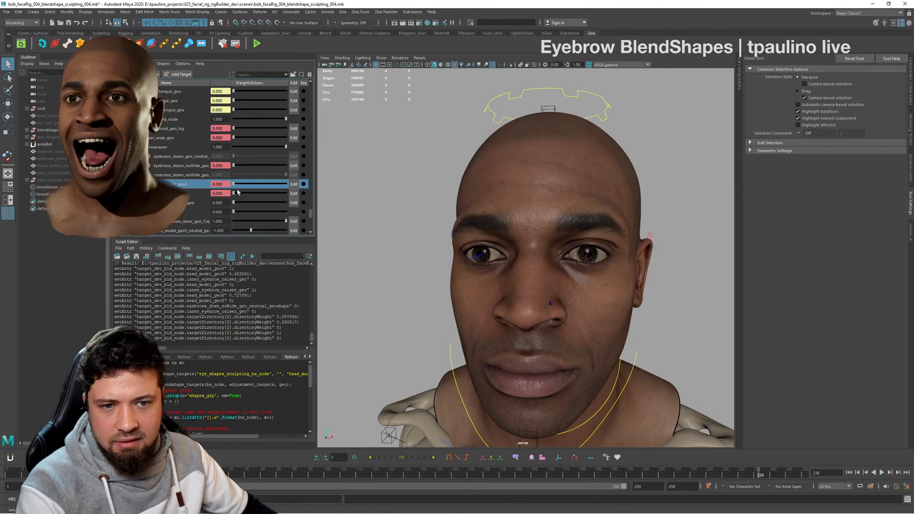
- Preview the head_model_geo5 shape at full weight with the brows in close view, and return it to 0
drag(303, 200, 341, 188)
alt+drag(533, 211, 600, 219)
drag(286, 185, 203, 170)
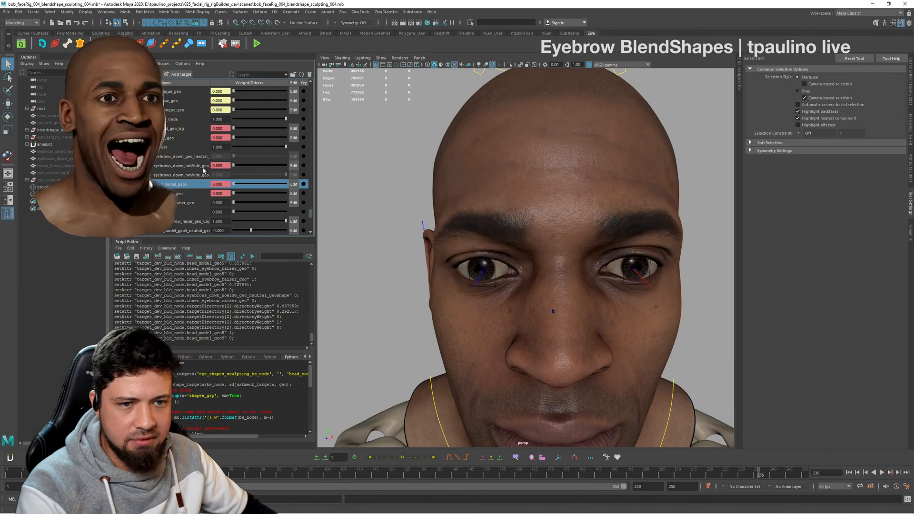
- Preview the inner_eyebrow_raiser_geo shape at a weight of 1 from the front and side, and return it to 0
drag(245, 205, 330, 205)
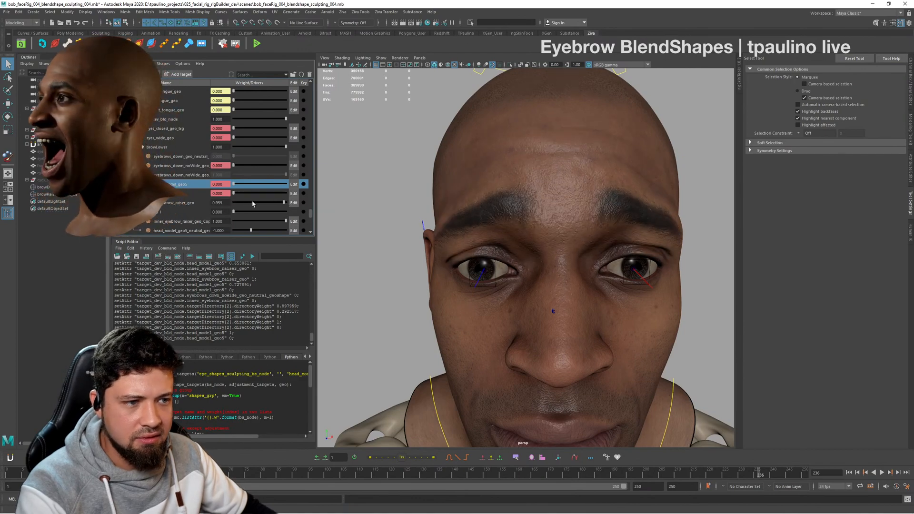
drag(252, 203, 360, 203)
scroll(520, 202, down, 3)
alt+drag(520, 202, 490, 208)
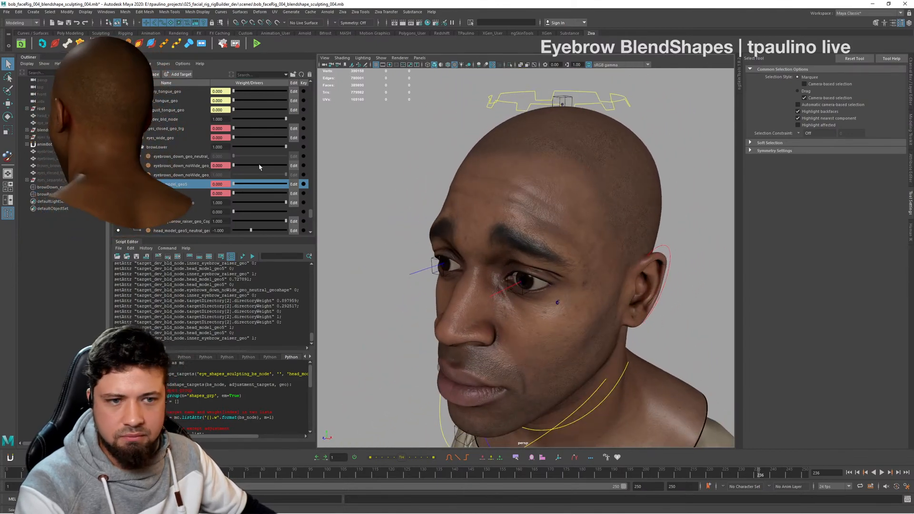
drag(241, 205, 225, 206)
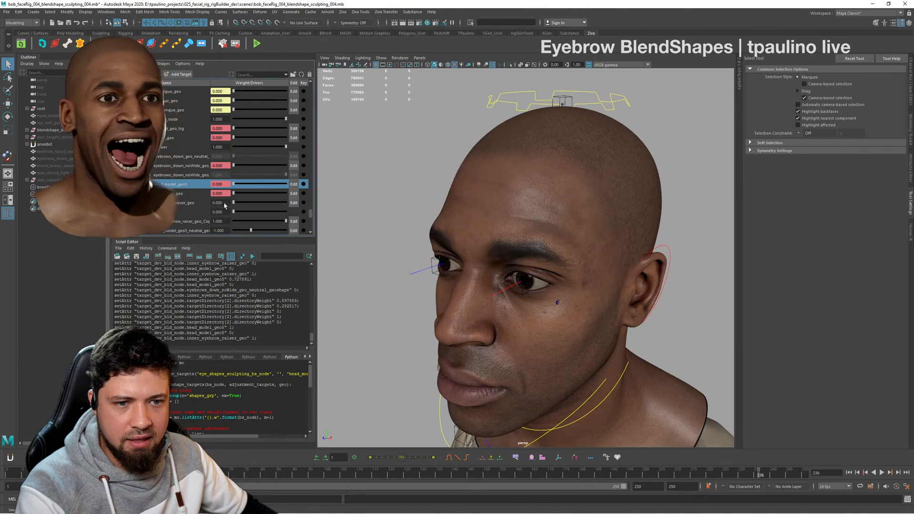
- Combine the Group 1 shape at a weight of 1 with inner_eyebrow_raiser_geo at about 0.565 and check the brows from both sides
drag(294, 206, 308, 206)
drag(239, 212, 310, 213)
alt+drag(423, 216, 490, 225)
alt+right_drag(490, 225, 426, 242)
alt+drag(426, 243, 384, 227)
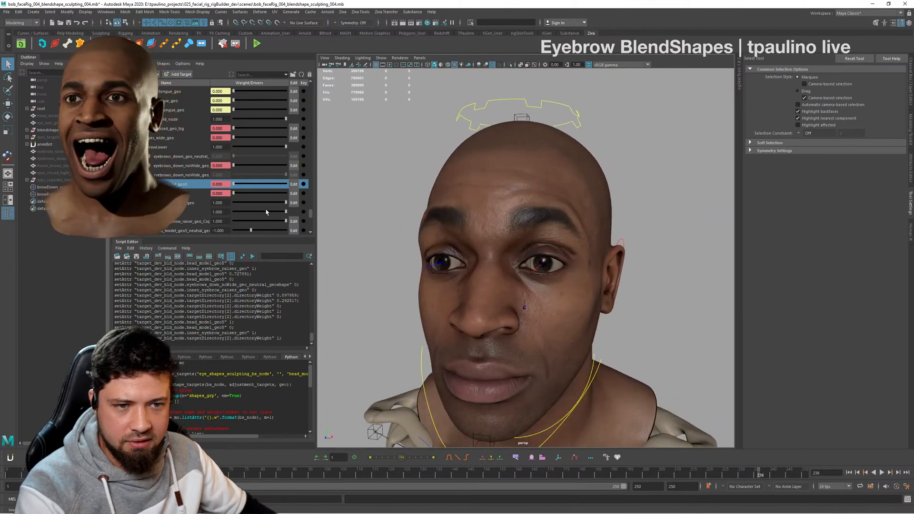
drag(285, 213, 339, 214)
drag(285, 203, 263, 203)
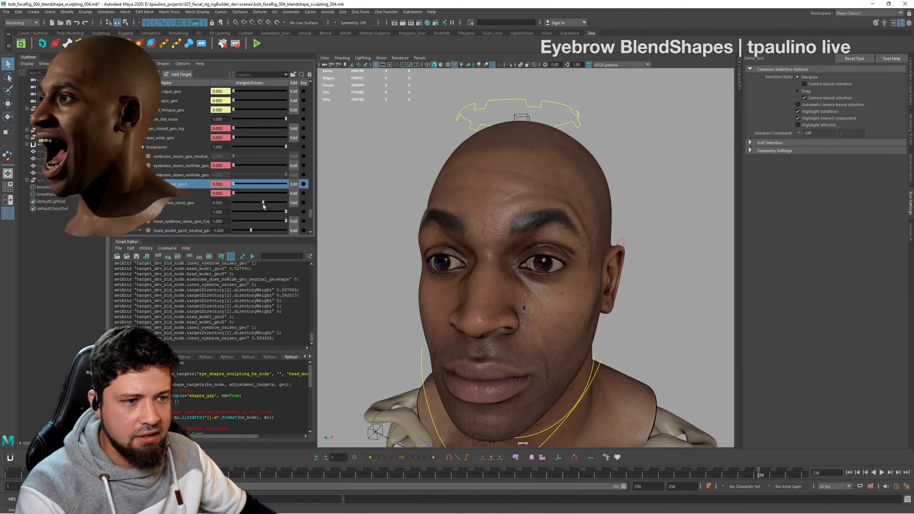
alt+drag(481, 228, 420, 224)
alt+right_drag(420, 224, 567, 233)
alt+drag(604, 233, 566, 228)
alt+right_drag(567, 228, 509, 225)
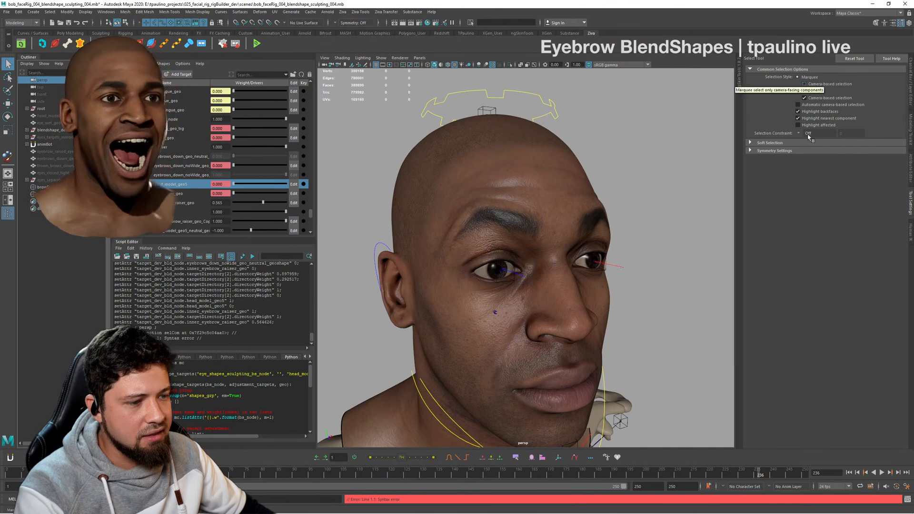
- Set the persp camera's focal length to 60 after trying 80
click(909, 82)
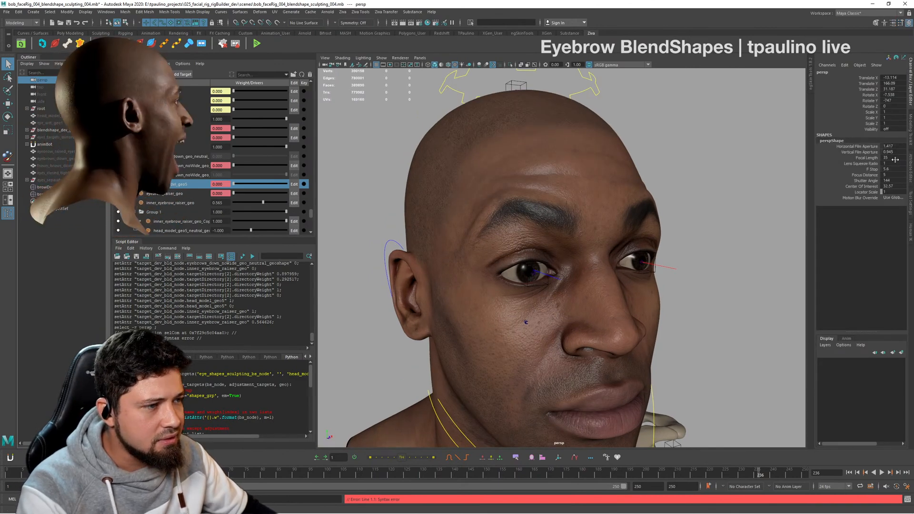
click(894, 158)
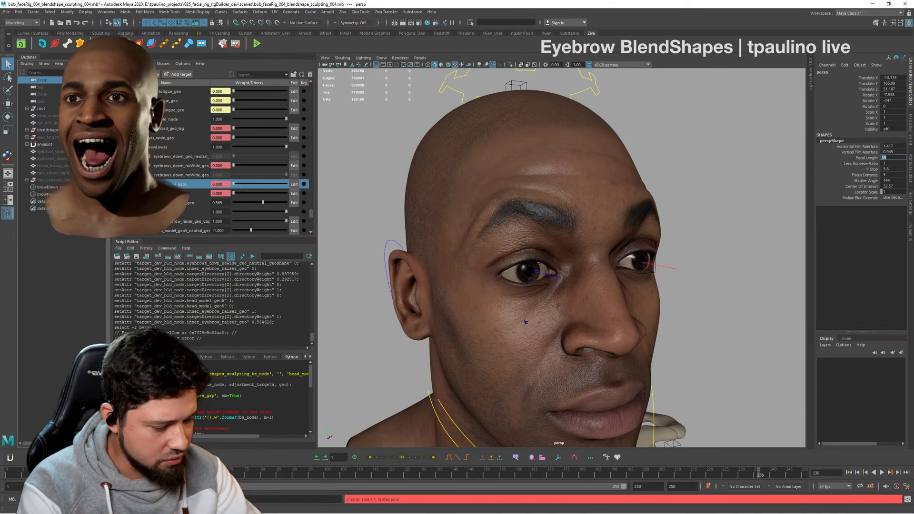
text(80)
key(Return)
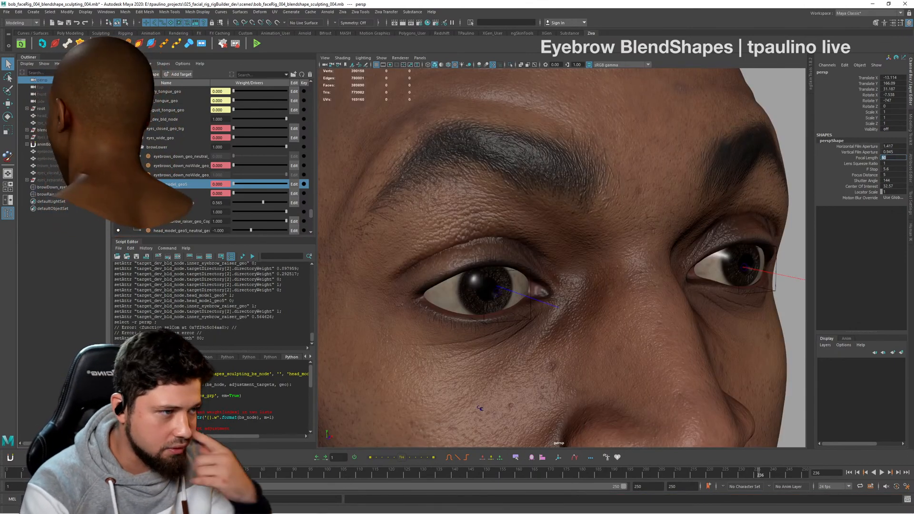
text(60)
key(Return)
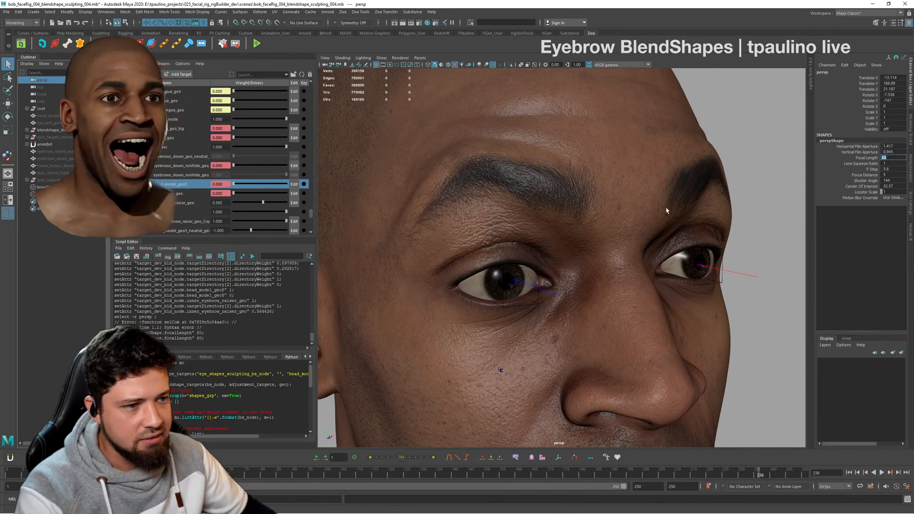
- Examine the combined eyebrow raise from the front and both sides with the adjusted camera perspective
alt+right_drag(667, 211, 614, 219)
alt+drag(705, 238, 636, 251)
alt+right_drag(637, 251, 598, 247)
alt+middle_drag(597, 247, 595, 228)
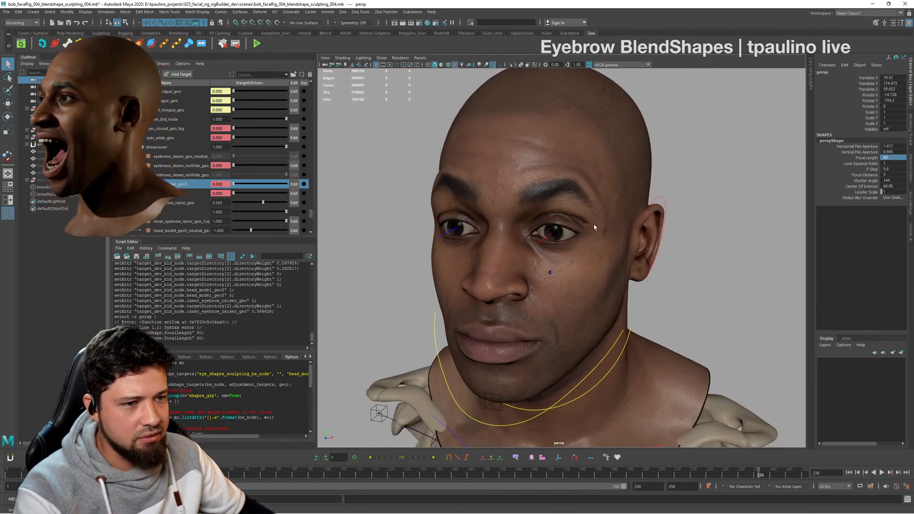
alt+drag(601, 244, 622, 273)
alt+right_drag(654, 281, 734, 291)
alt+drag(733, 291, 614, 290)
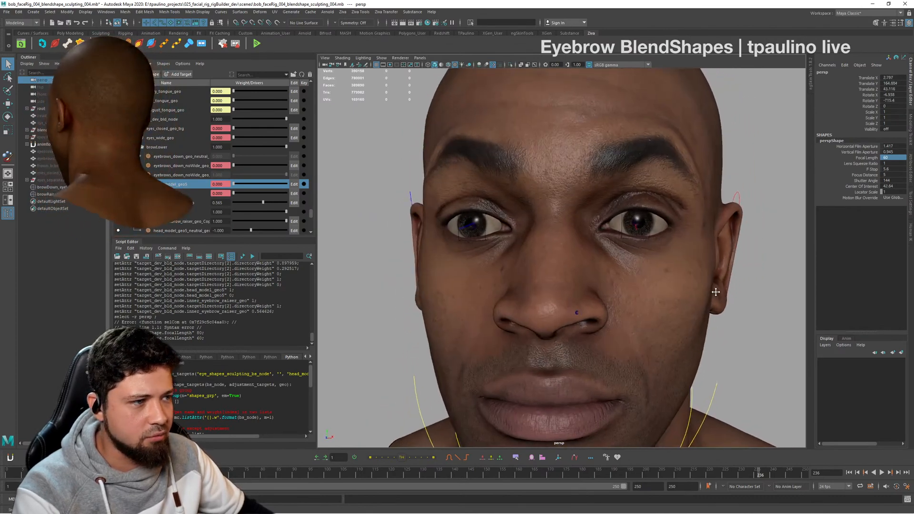
alt+right_drag(614, 291, 568, 288)
alt+drag(568, 290, 599, 283)
alt+right_drag(598, 284, 524, 281)
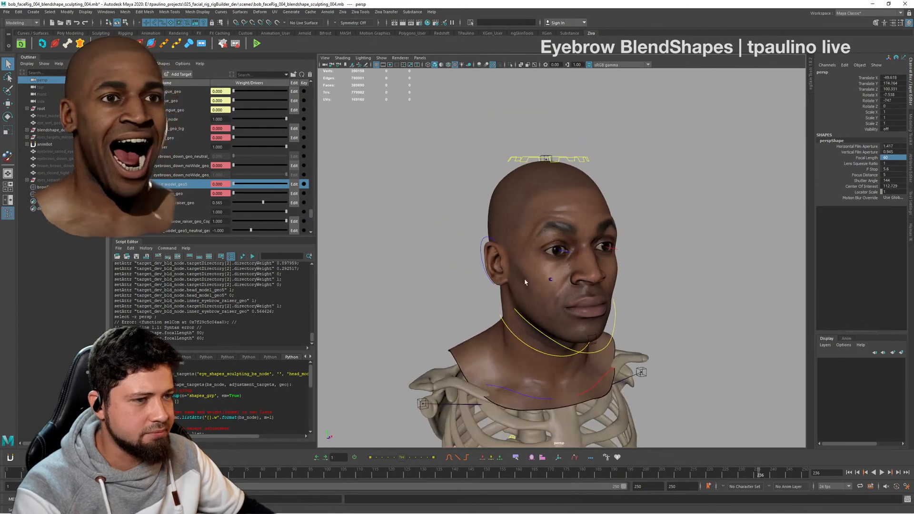
alt+drag(614, 281, 575, 283)
key(alt+Tab)
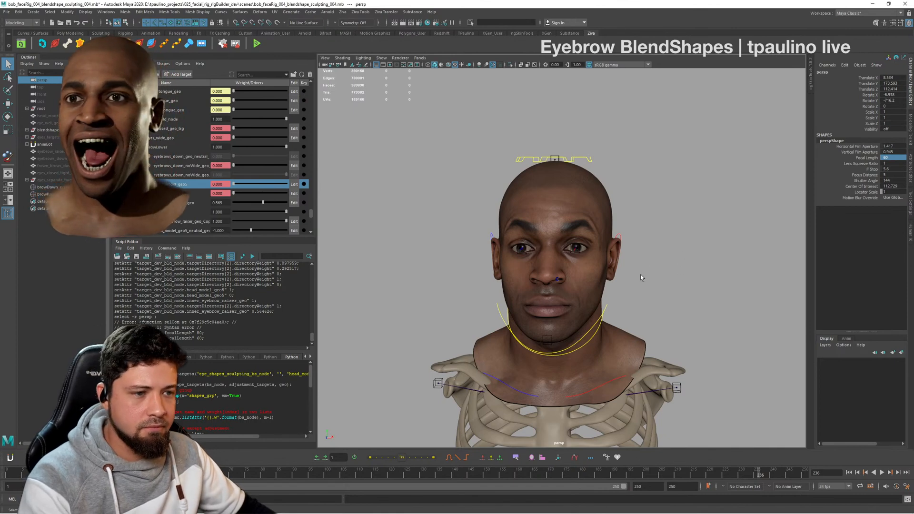
alt+drag(646, 279, 637, 276)
alt+right_drag(576, 268, 691, 280)
alt+middle_drag(691, 279, 707, 275)
alt+drag(653, 272, 692, 280)
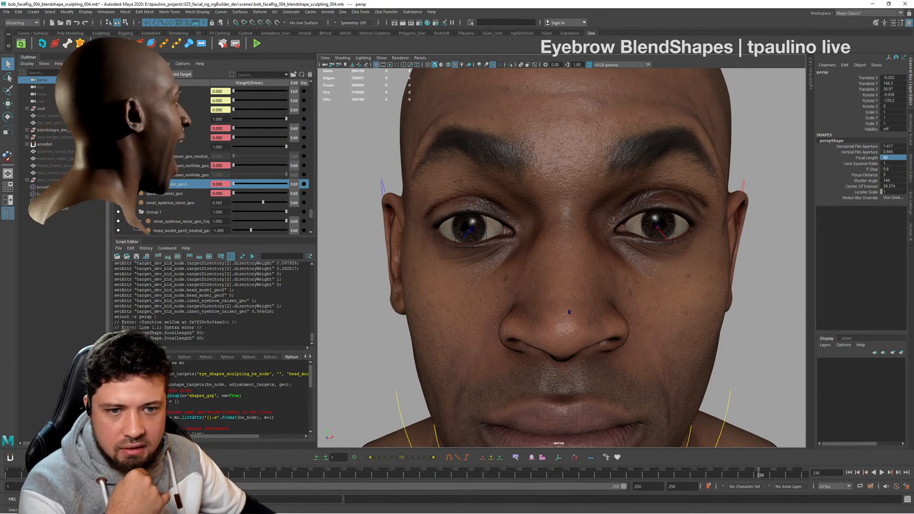
- Collapse and select the Group 1 target folder, and set the inner_eyebrow_raiser_geo weight to 0
click(126, 212)
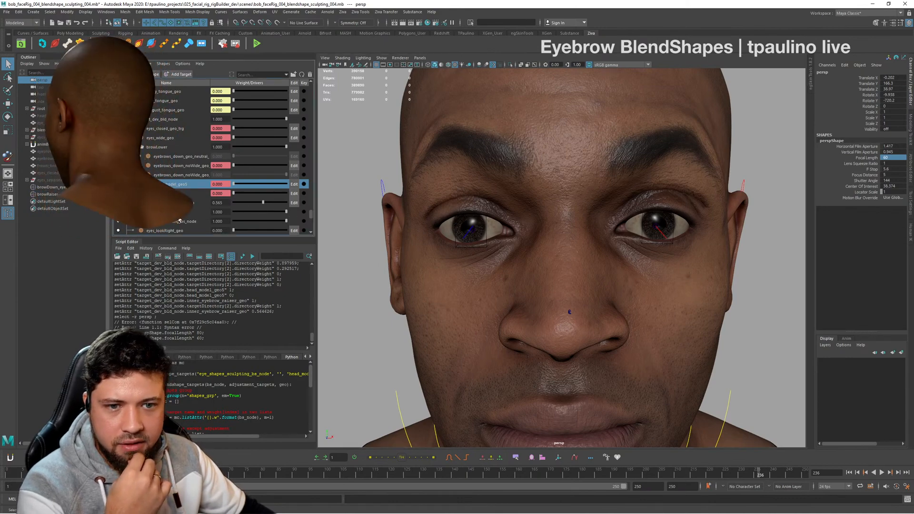
click(176, 212)
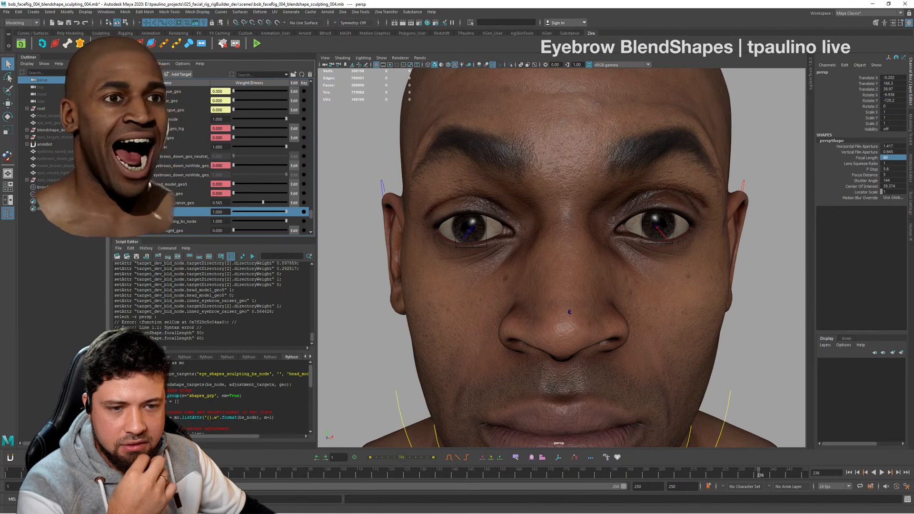
drag(256, 205, 233, 209)
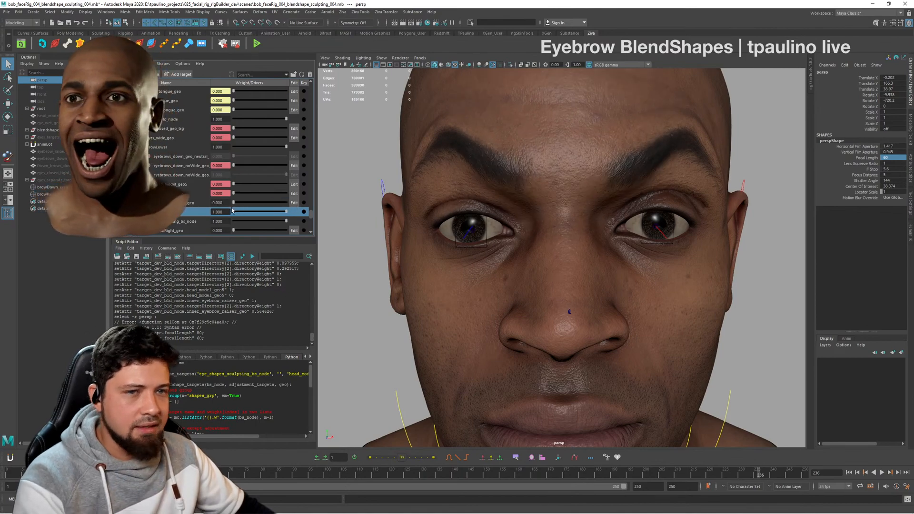
- Examine the Group 1 eyebrow shape on its own from the front, three-quarter and profile angles, including the eye and brow area close up
alt+drag(690, 275, 655, 257)
alt+right_drag(654, 257, 528, 262)
alt+drag(561, 272, 602, 267)
alt+right_drag(571, 278, 630, 292)
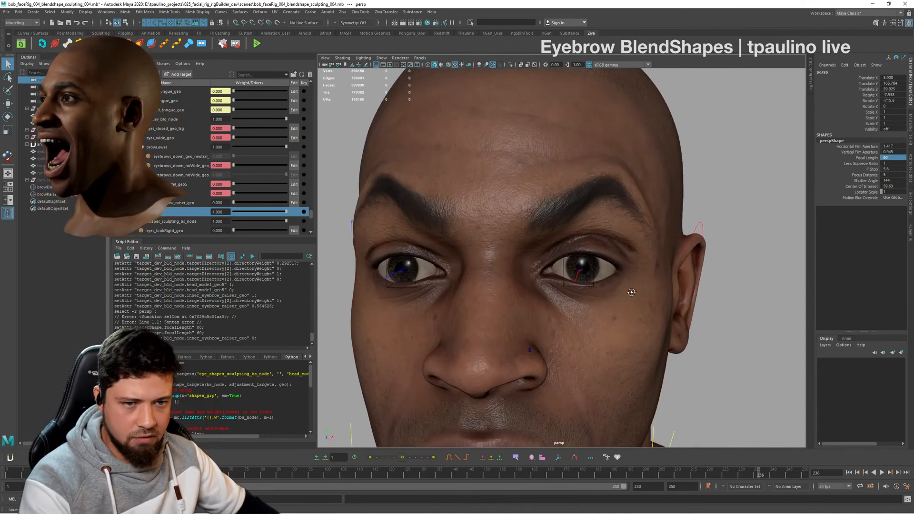
alt+drag(630, 292, 647, 293)
alt+right_drag(647, 293, 576, 303)
alt+drag(684, 296, 639, 307)
alt+middle_drag(618, 303, 612, 287)
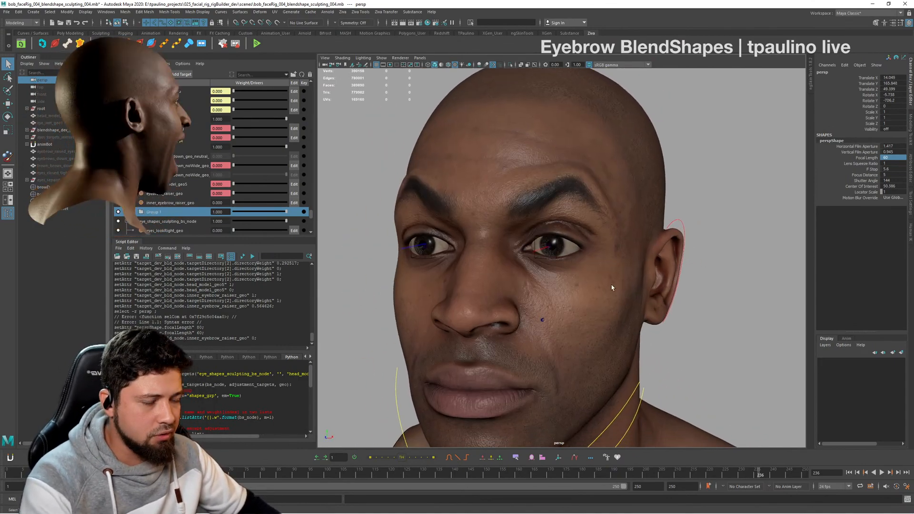
alt+right_drag(555, 288, 594, 297)
alt+drag(594, 297, 614, 301)
alt+right_drag(614, 301, 535, 310)
alt+drag(536, 310, 530, 291)
alt+right_drag(530, 292, 547, 295)
alt+drag(538, 295, 564, 297)
alt+middle_drag(558, 295, 520, 289)
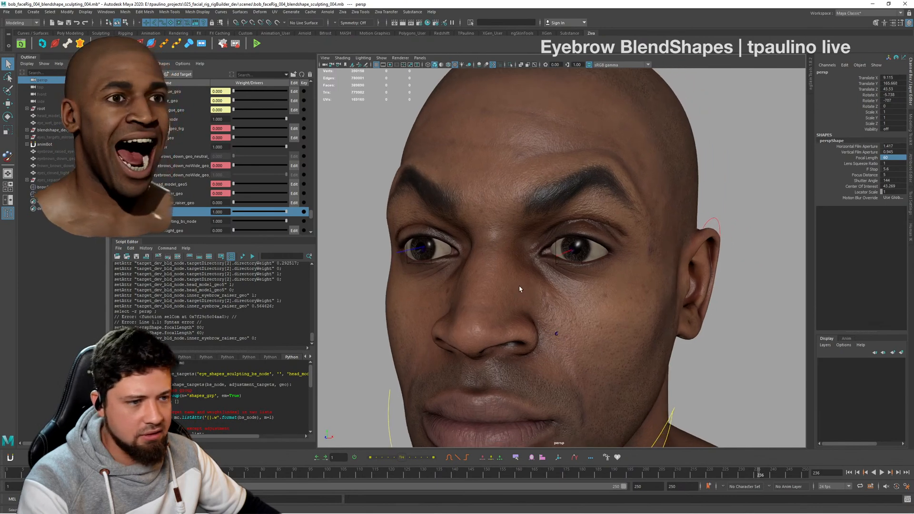
alt+right_drag(520, 289, 489, 289)
mouse_move(489, 290)
alt+mouse_down()
mouse_move(538, 295)
mouse_move(479, 290)
alt+mouse_up()
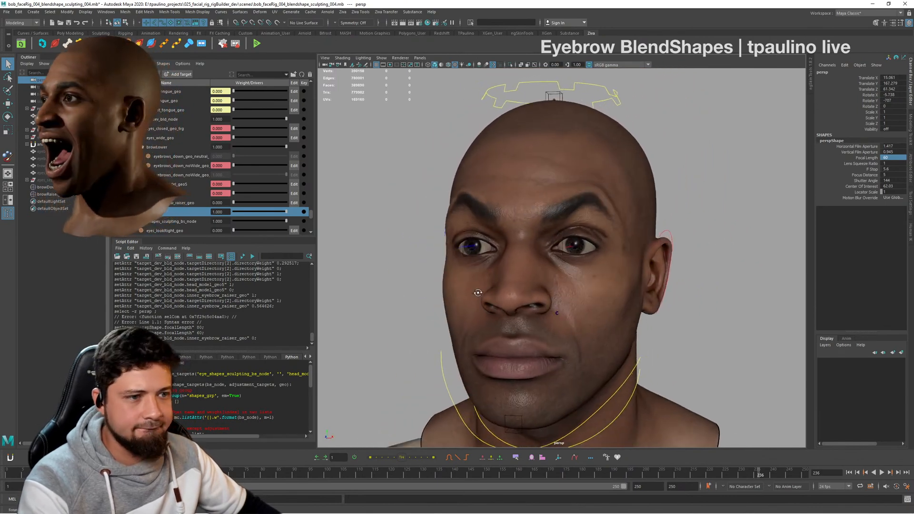
alt+middle_drag(479, 290, 479, 250)
alt+right_drag(479, 250, 505, 257)
alt+drag(506, 257, 485, 261)
alt+right_drag(485, 261, 526, 267)
alt+middle_drag(526, 268, 614, 289)
alt+right_drag(616, 291, 600, 290)
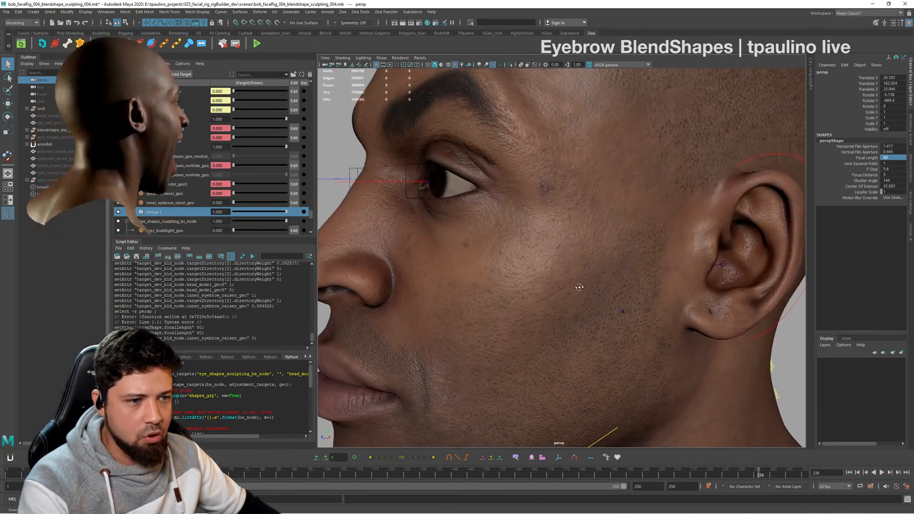
alt+drag(601, 290, 582, 290)
alt+right_drag(582, 290, 545, 288)
alt+drag(545, 288, 571, 297)
- Select the head mesh head_model_geo2 in the three-quarter view
click(638, 293)
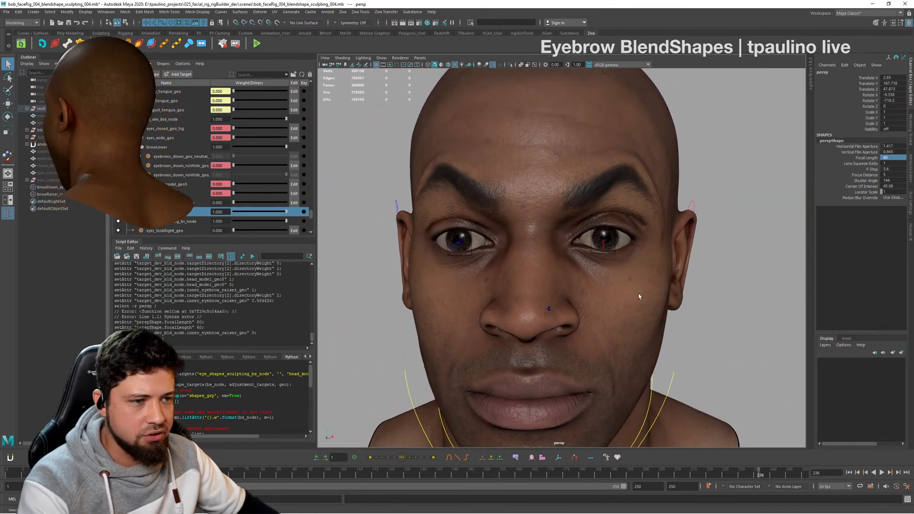
alt+drag(659, 296, 722, 188)
click(654, 230)
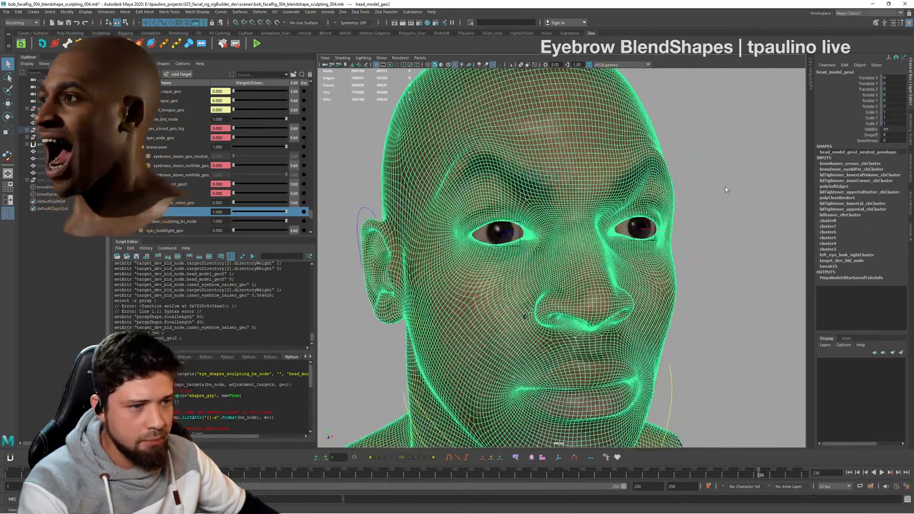
- Examine the Group 1 eyebrow shape from the three-quarter and front views, and select the inner_eyebrow_raiser_geo target
click(686, 229)
alt+drag(686, 228, 621, 252)
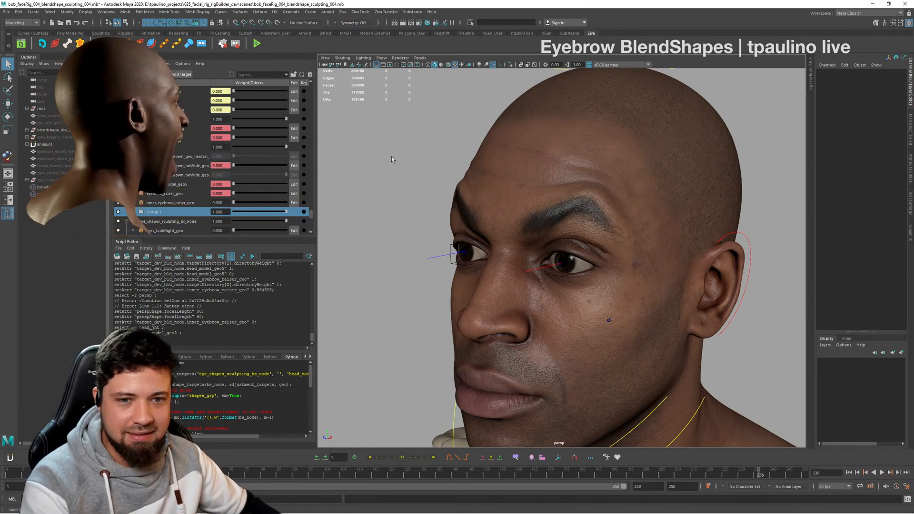
alt+drag(608, 320, 509, 233)
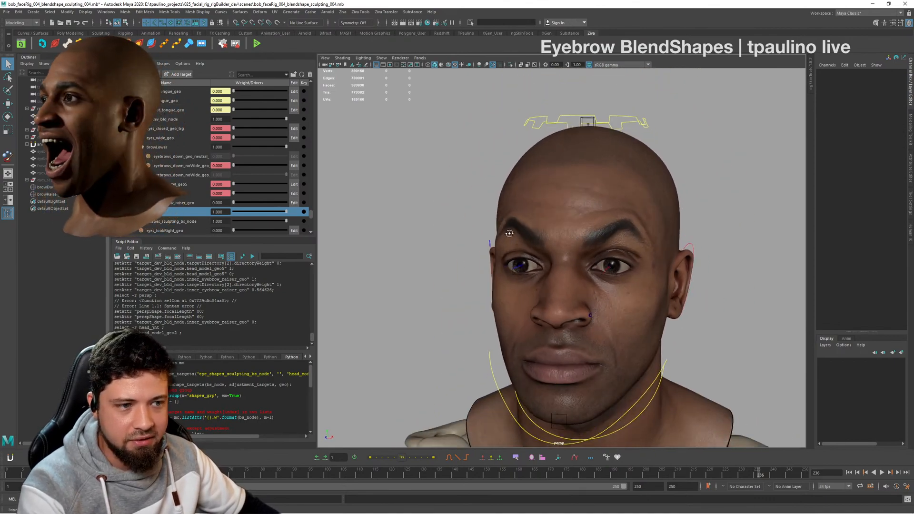
click(198, 204)
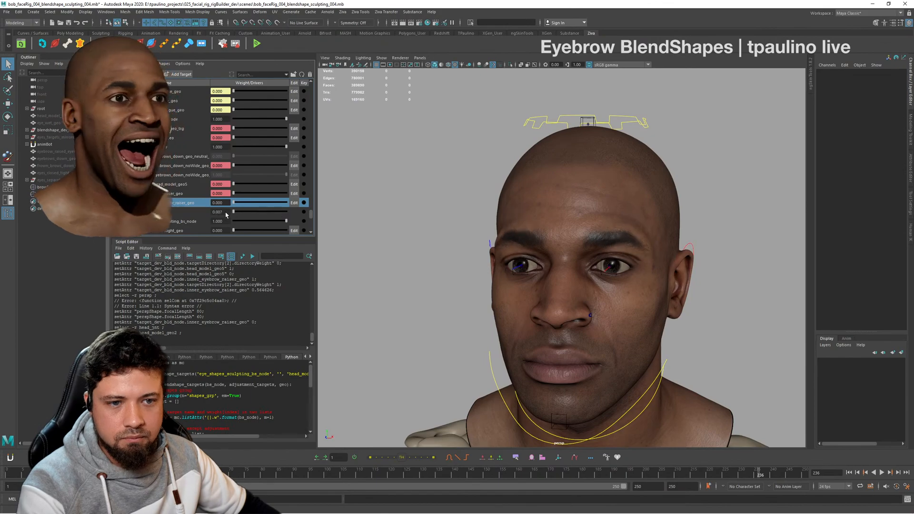
- Duplicate the head mesh head_model_geo2 with the Group 1 shape fully applied, and check the copy from the front and three-quarter views
click(617, 200)
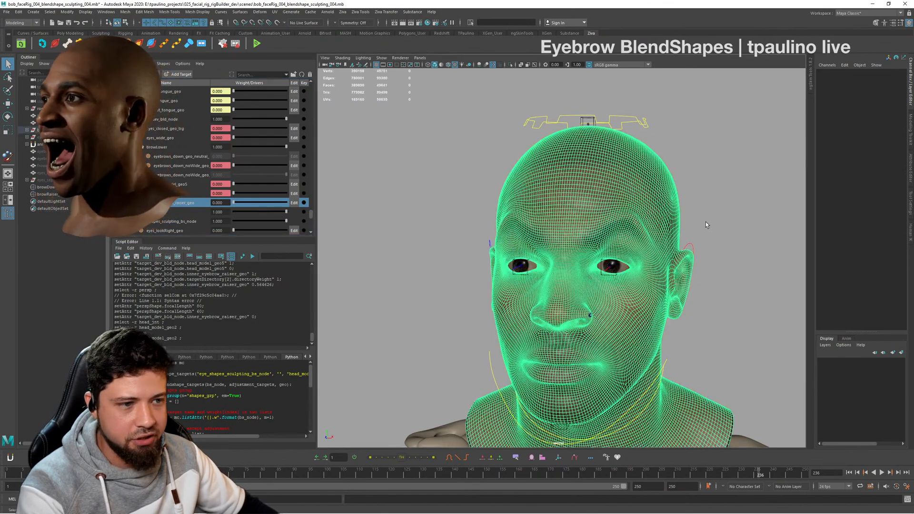
alt+drag(706, 222, 690, 225)
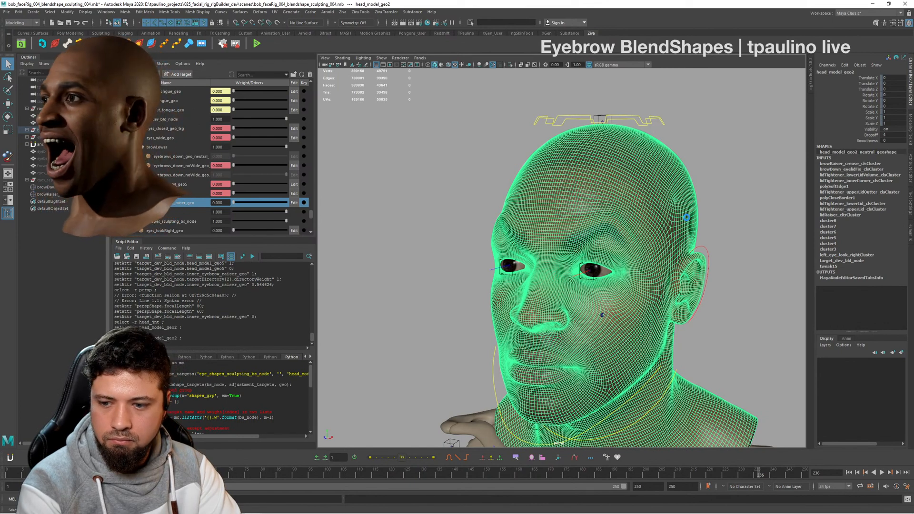
key(ctrl+d)
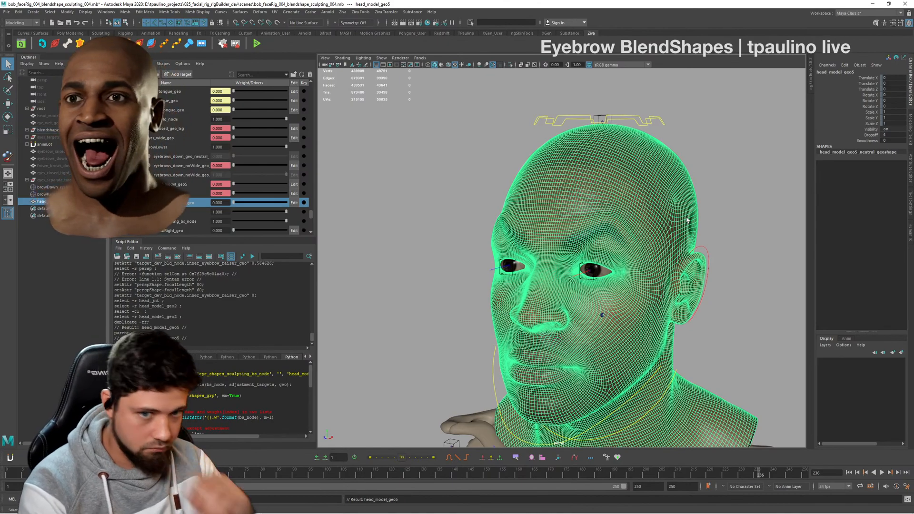
alt+drag(635, 251, 695, 255)
alt+middle_drag(695, 254, 646, 231)
alt+right_drag(645, 231, 697, 230)
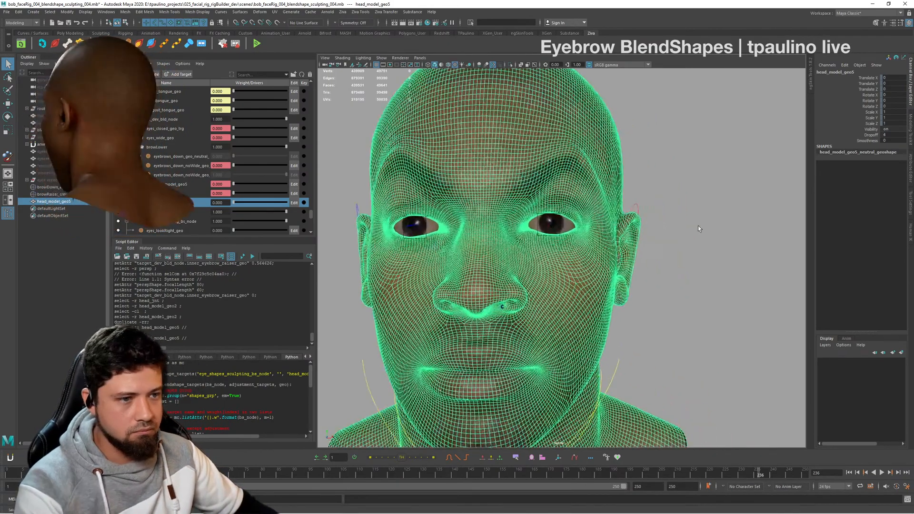
alt+drag(698, 230, 761, 228)
- Set the weight of the Group 1 target folder under target_dev_bld_node to 0
scroll(189, 150, up, 1)
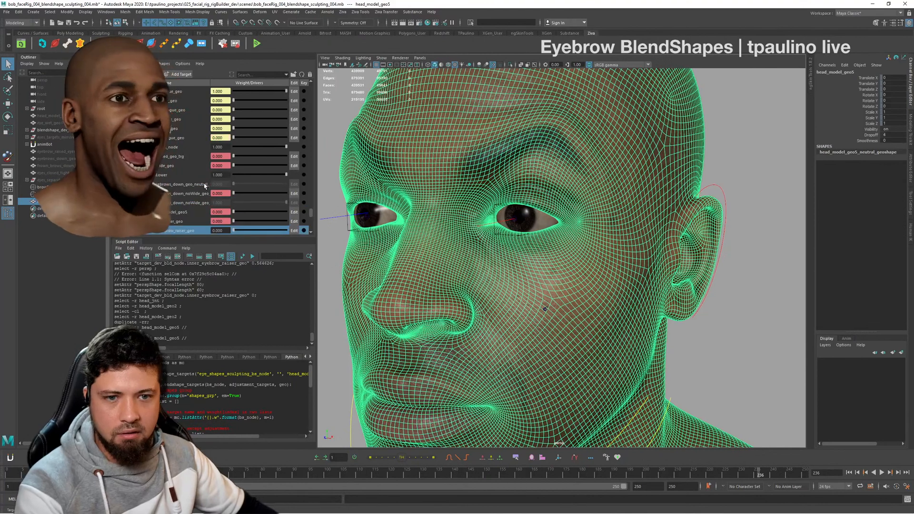
right_click(190, 149)
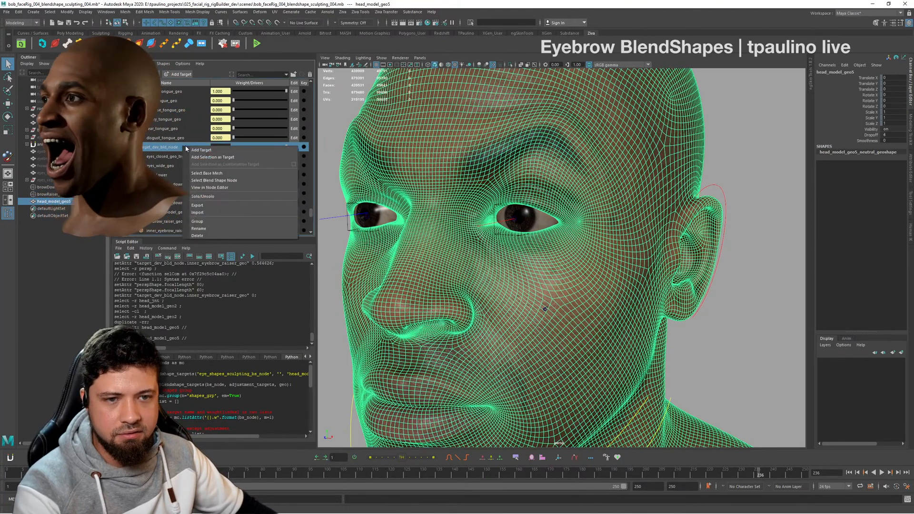
click(195, 195)
scroll(187, 190, down, 2)
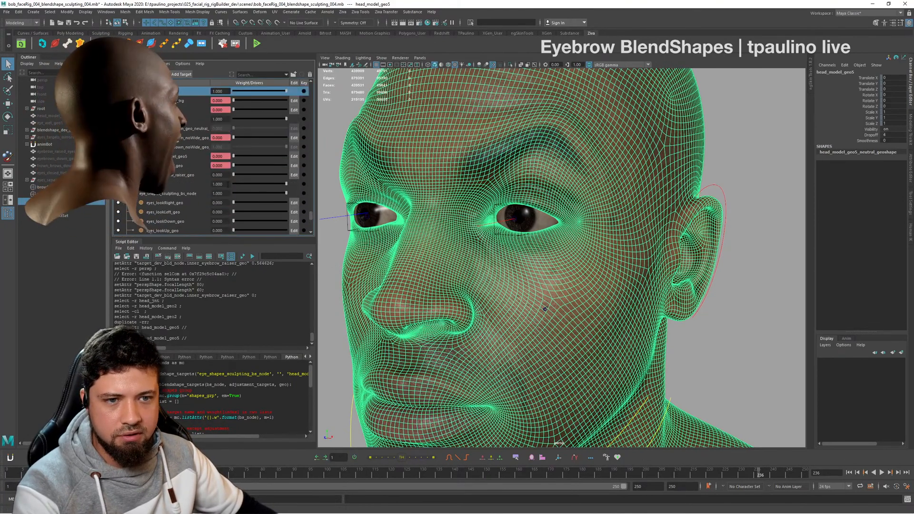
drag(286, 184, 206, 184)
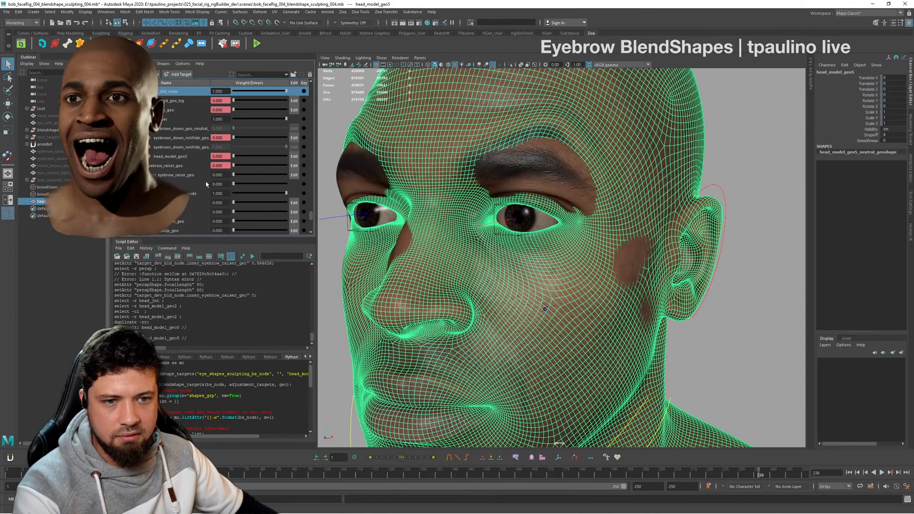
- Add the duplicated head head_model_geo5 as a new target of target_dev_bld_node
scroll(153, 157, up, 1)
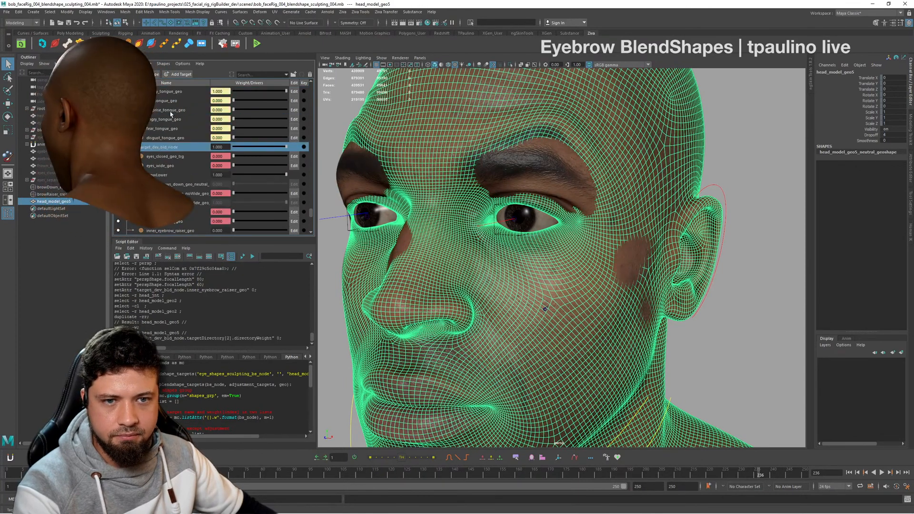
right_click(172, 120)
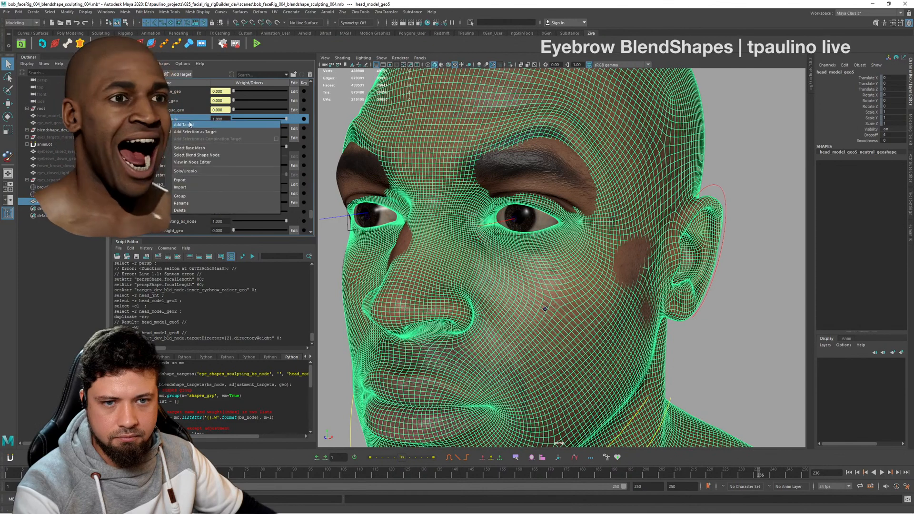
click(217, 132)
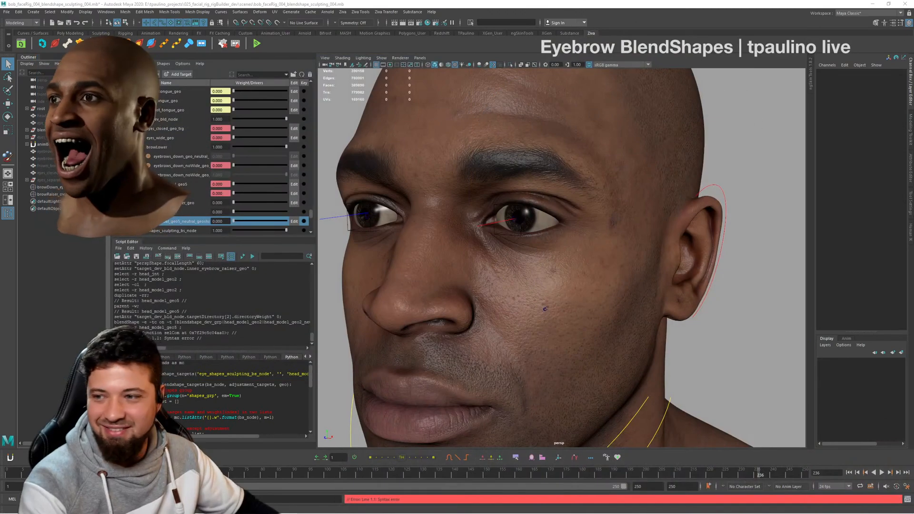
- Compare the newly added combined target with inner_eyebrow_raiser_geo by scrubbing their weights, leaving both at 0
alt+drag(533, 264, 600, 256)
alt+middle_drag(600, 256, 584, 253)
alt+right_drag(584, 253, 640, 255)
alt+drag(592, 227, 524, 230)
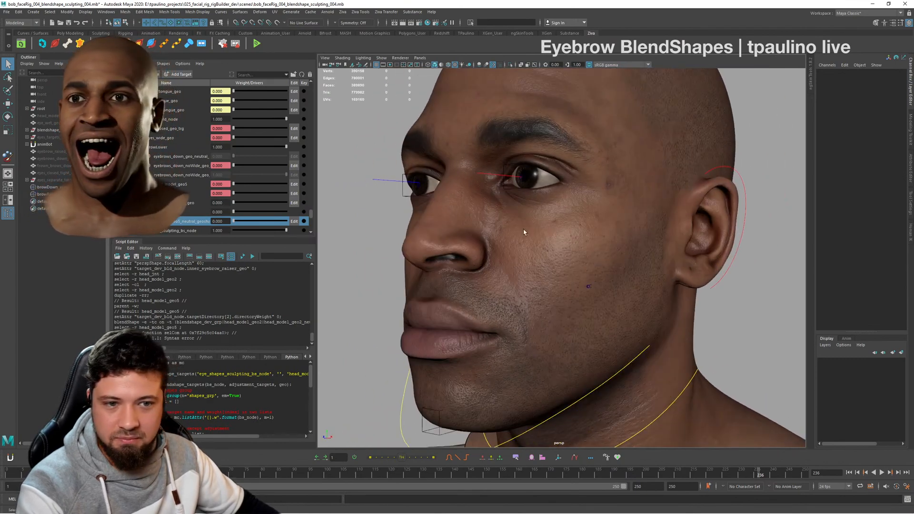
drag(247, 225, 203, 219)
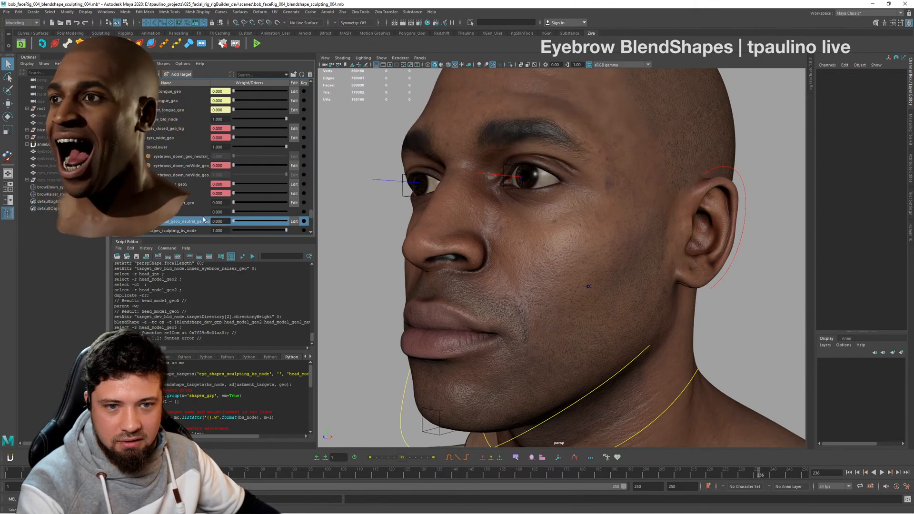
drag(282, 206, 188, 203)
click(188, 203)
alt+drag(475, 219, 642, 174)
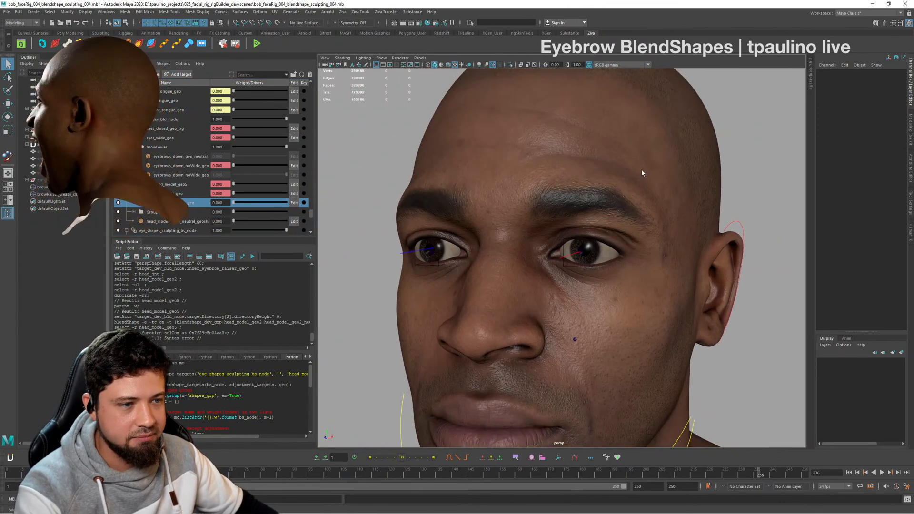
- Select the head mesh head_model_geo2 and start the Paint Blend Shape Weights tool on it
right_click(641, 173)
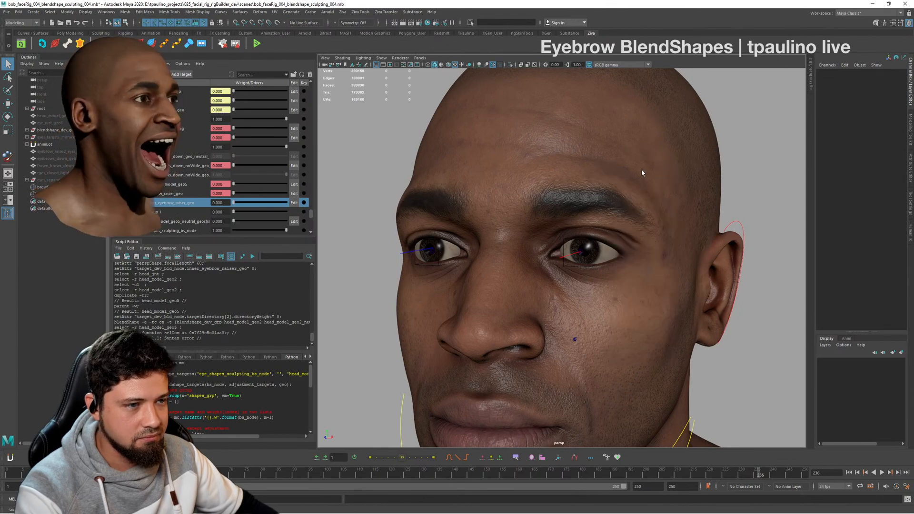
click(642, 173)
click(704, 141)
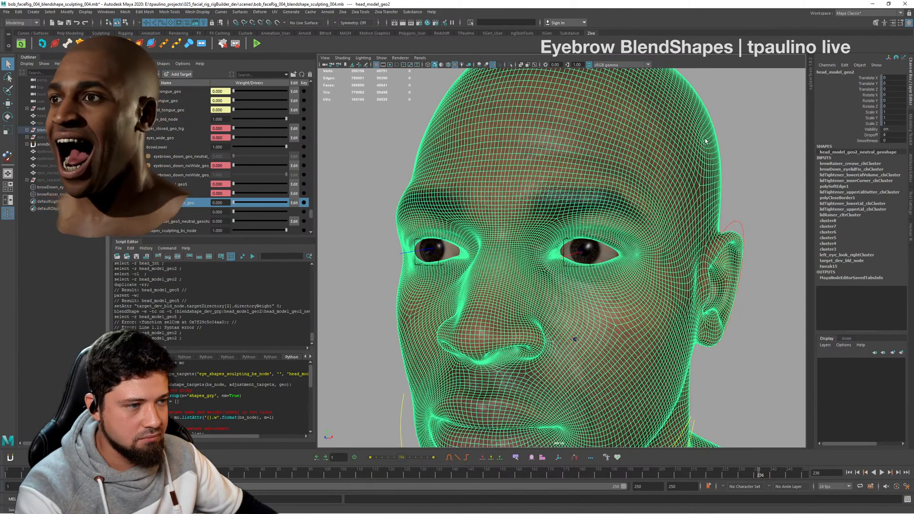
right_click(706, 138)
mouse_move(713, 261)
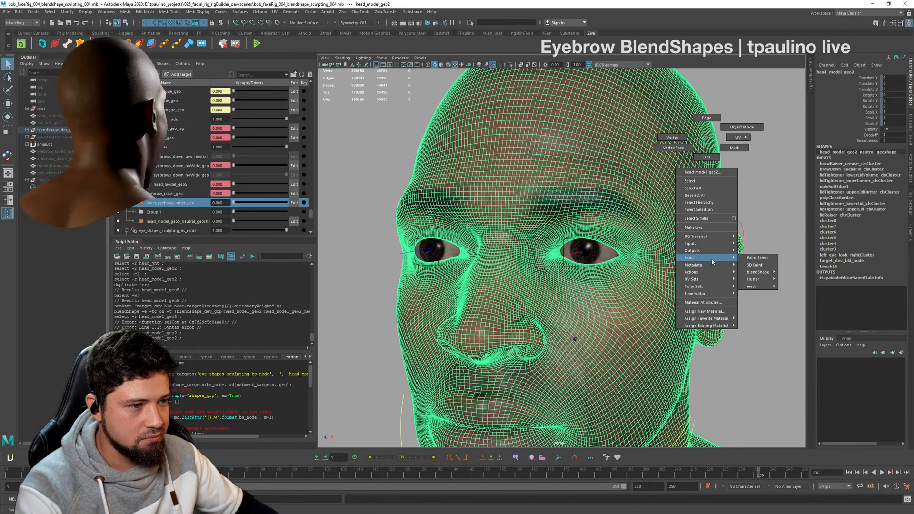
mouse_move(769, 289)
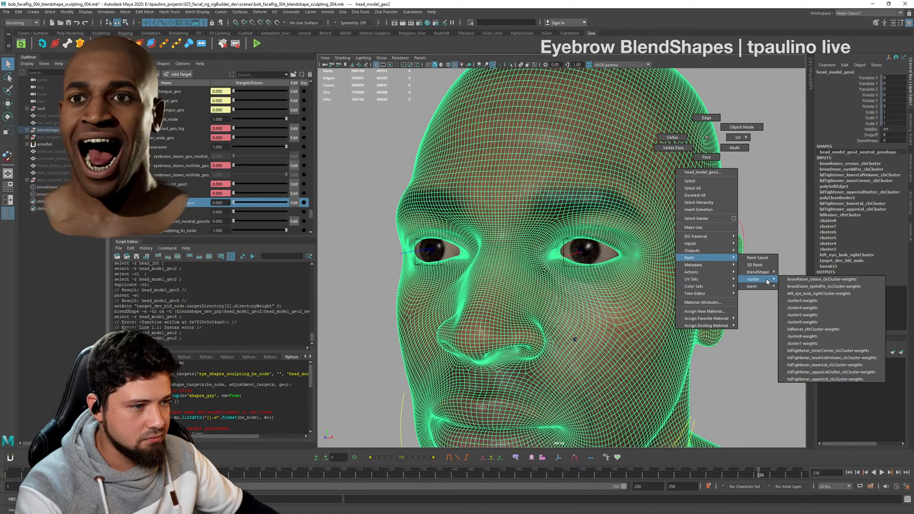
click(808, 281)
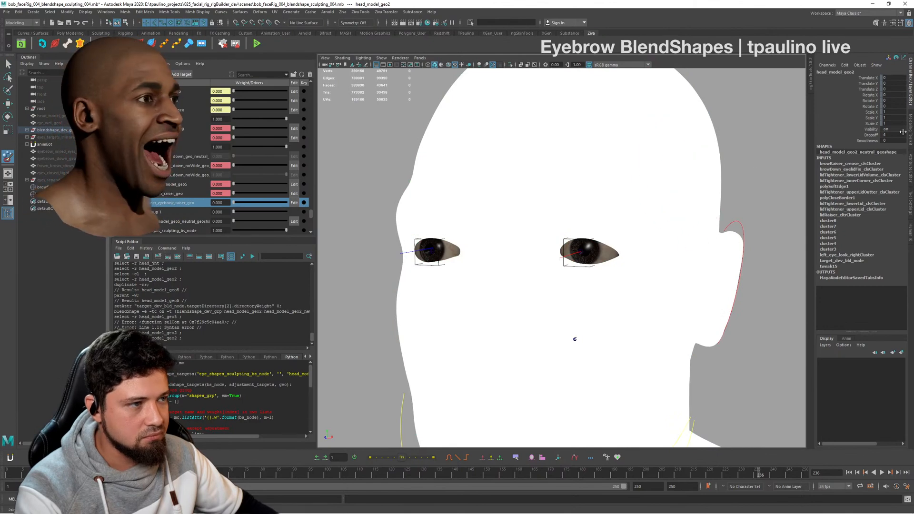
- Display the painted weight mask of the inner_eyebrow_raiser_geo target on the head, and leave the paint tool with nothing selected
click(910, 199)
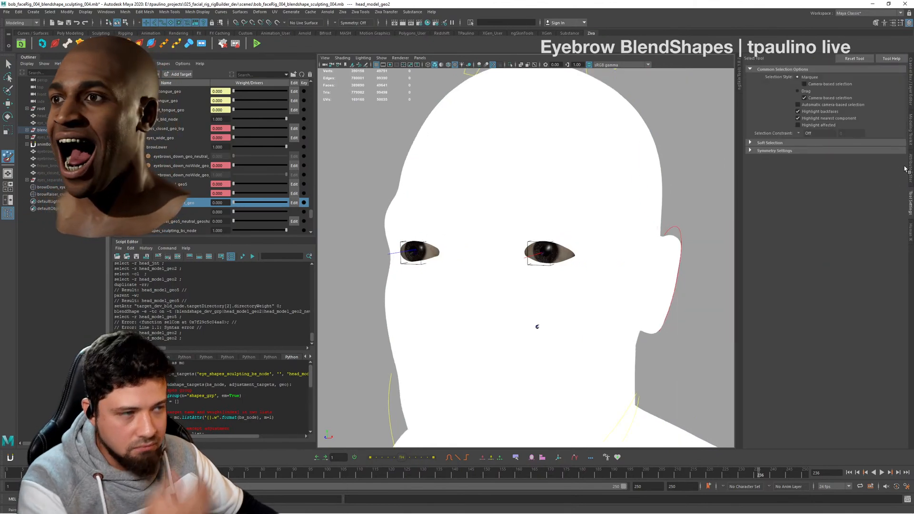
click(909, 175)
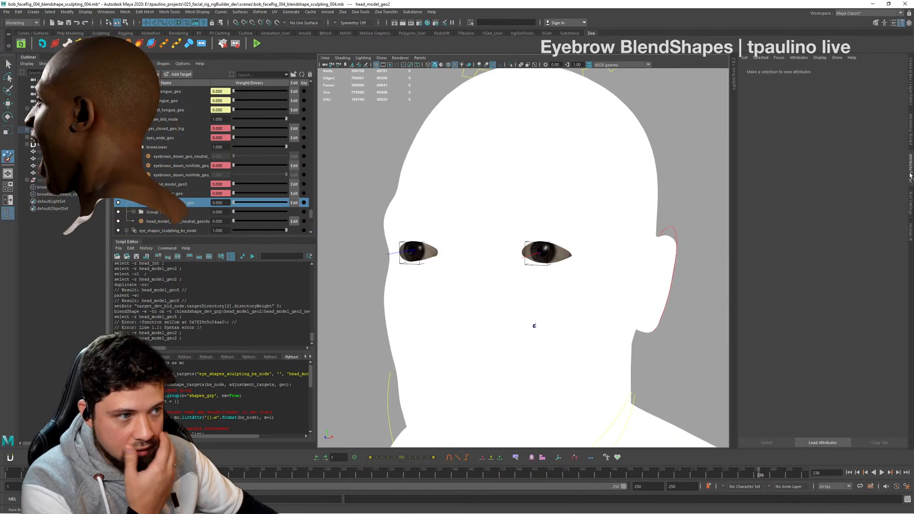
click(910, 200)
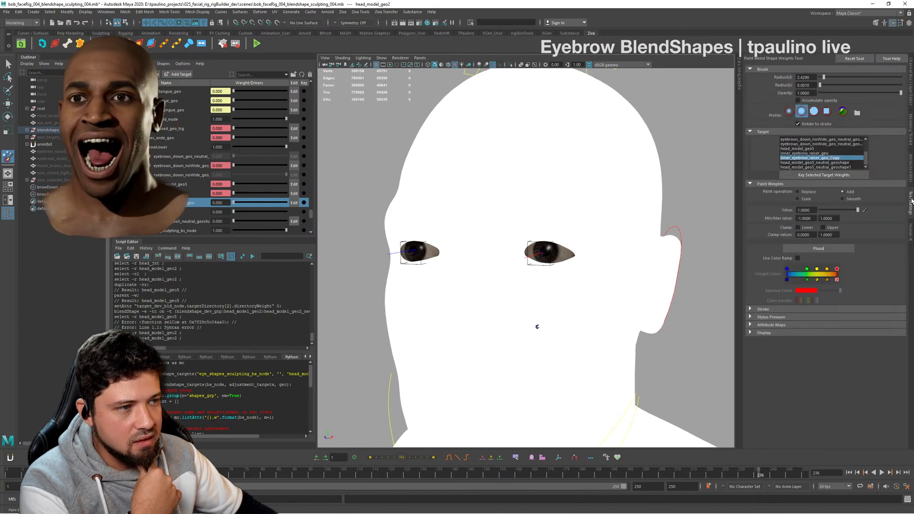
click(845, 154)
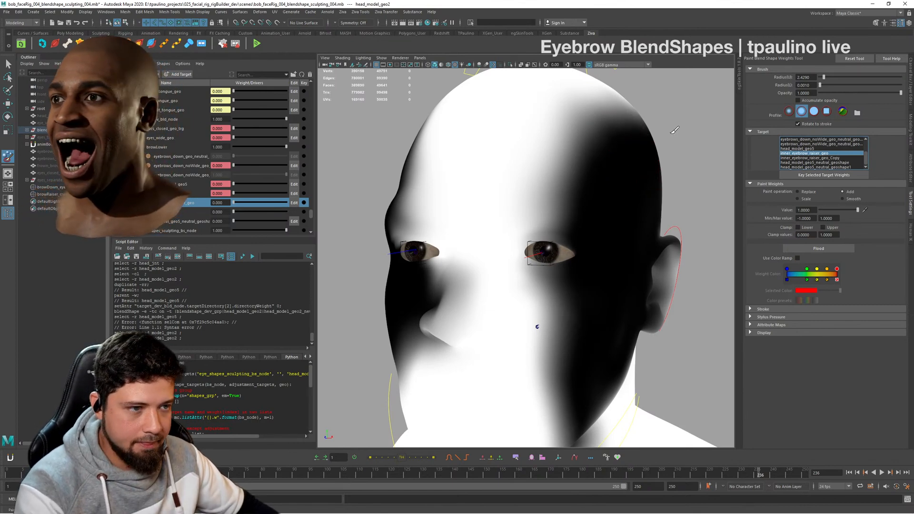
key(q)
click(689, 130)
- Examine the neutral face and its brow area from the profile, three-quarter and front views
alt+drag(643, 187, 613, 186)
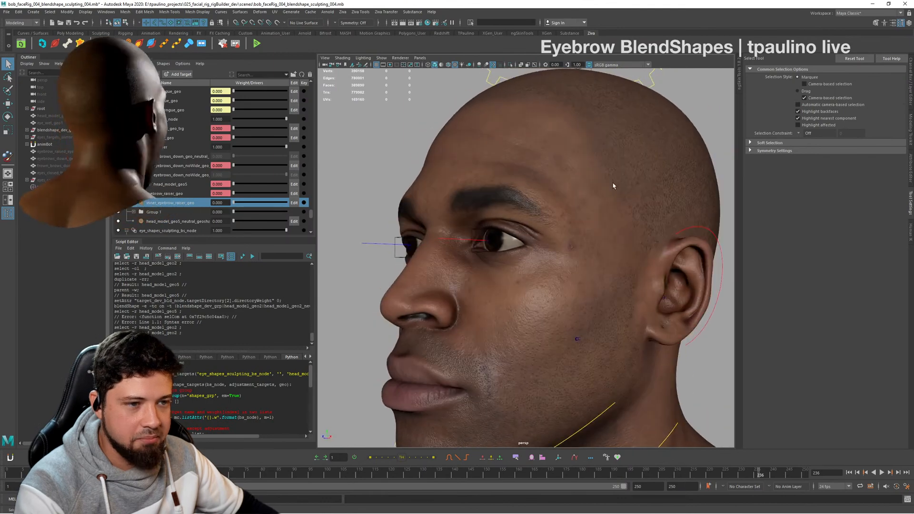
alt+right_drag(613, 186, 428, 202)
alt+drag(428, 202, 491, 207)
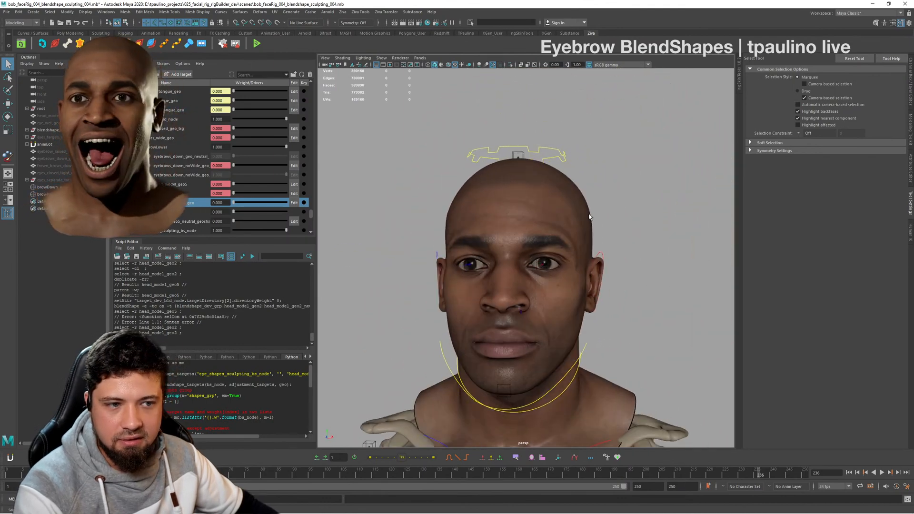
alt+drag(589, 217, 561, 206)
alt+right_drag(560, 206, 605, 232)
alt+drag(606, 232, 655, 219)
alt+right_drag(655, 219, 572, 208)
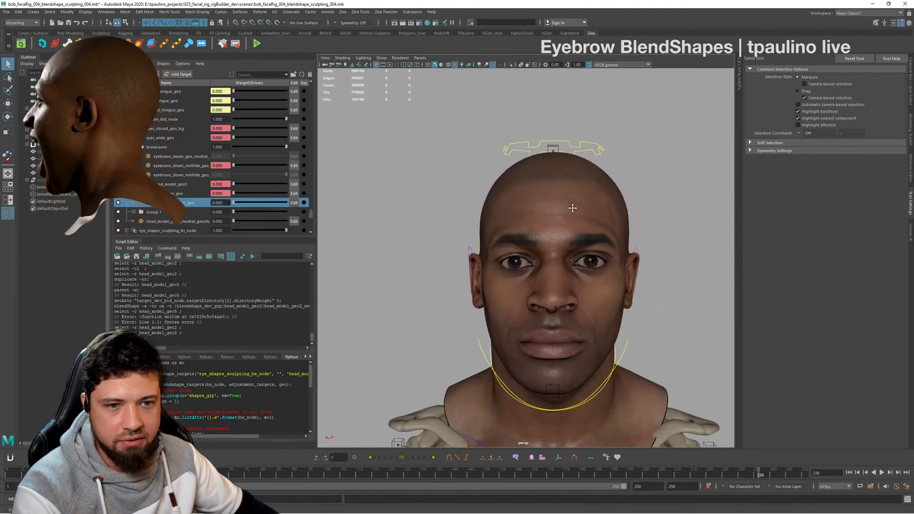
alt+middle_drag(573, 208, 556, 201)
alt+right_drag(556, 201, 583, 207)
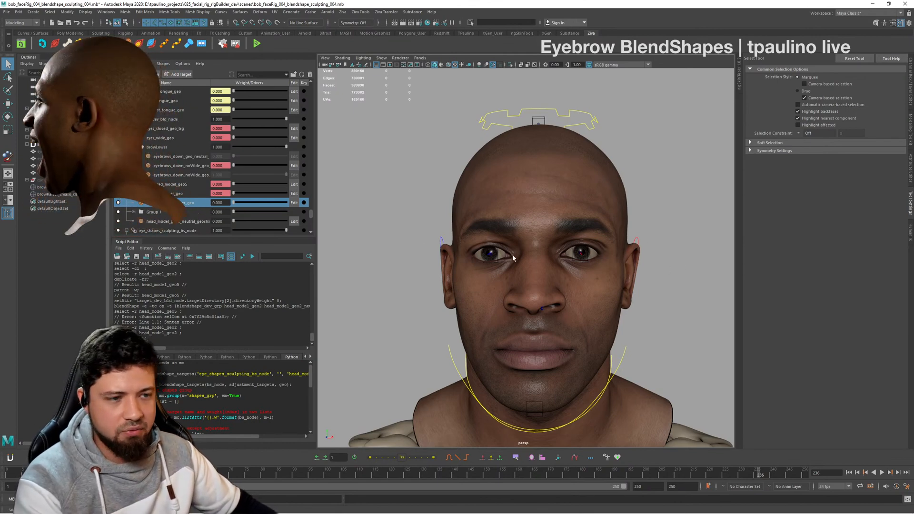
- Set the inner_eyebrow_raiser_geo weight to 1 and check the raised inner brows from several angles
drag(253, 204, 338, 203)
alt+drag(576, 260, 471, 264)
alt+right_drag(471, 264, 504, 262)
alt+drag(476, 262, 528, 261)
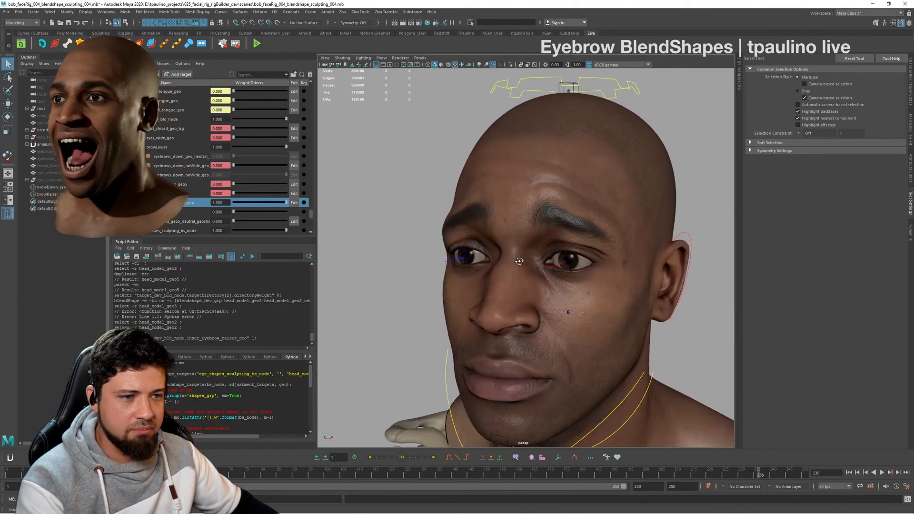
alt+right_drag(476, 261, 556, 261)
alt+drag(557, 261, 558, 228)
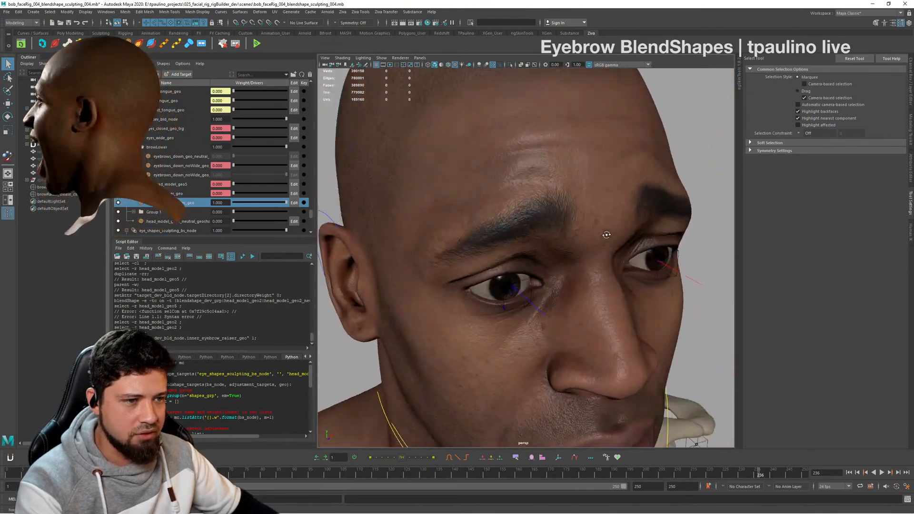
- Examine the full inner eyebrow raise close up at the brows and from farther back in three-quarter and front views
alt+right_drag(558, 228, 542, 237)
alt+drag(542, 237, 580, 235)
alt+right_drag(580, 235, 483, 221)
alt+drag(614, 231, 574, 245)
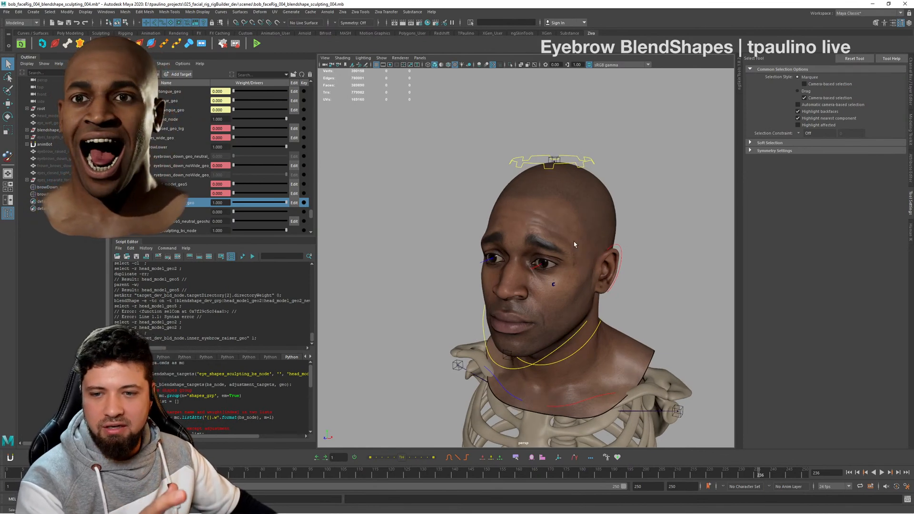
alt+right_drag(568, 217, 598, 245)
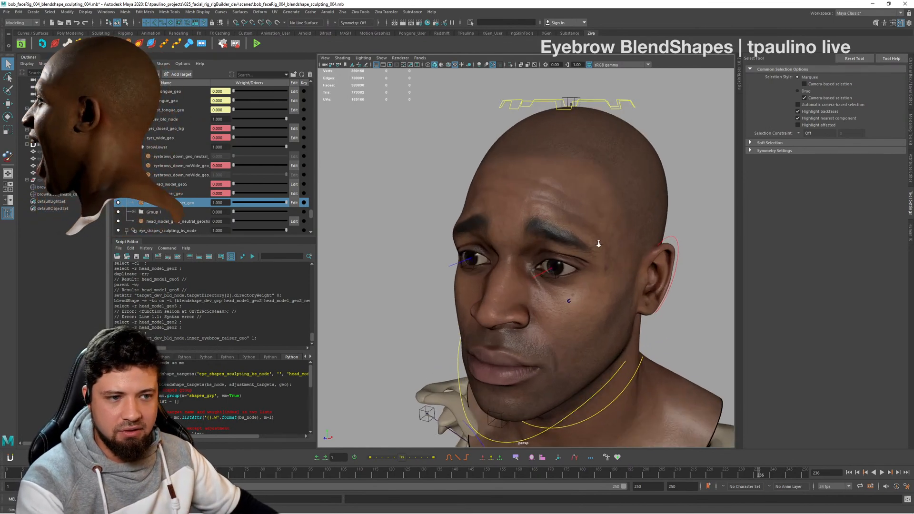
alt+drag(529, 242, 565, 244)
alt+right_drag(533, 247, 407, 235)
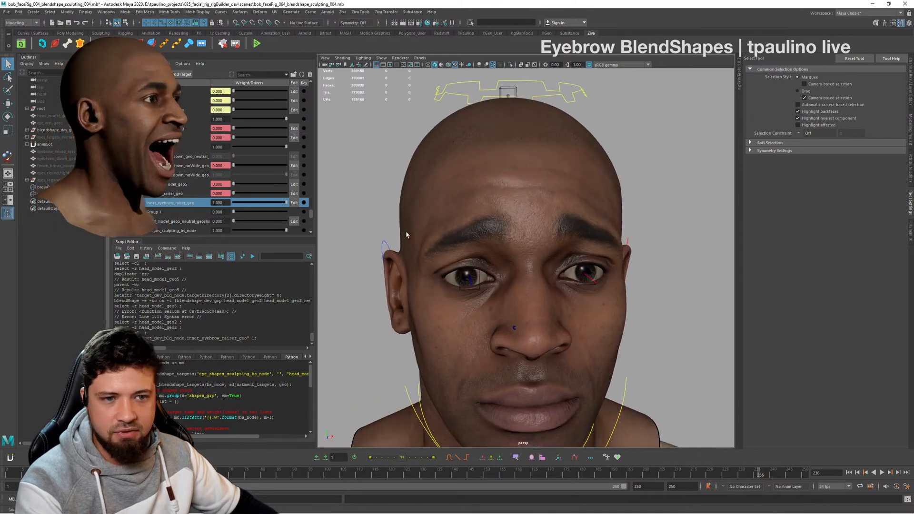
- Set the inner_eyebrow_raiser_geo weight to 0 and rename the target inner_eyebrow_raiser_map_geo
drag(285, 203, 229, 204)
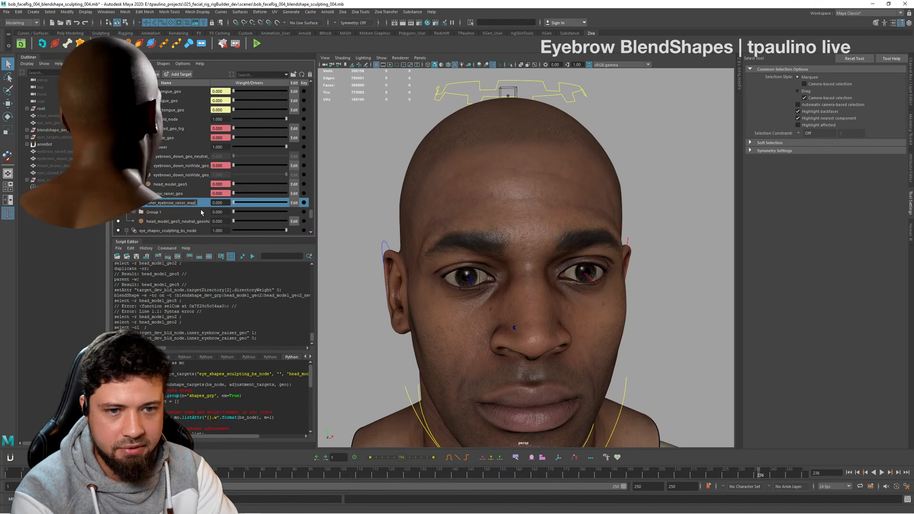
text(_geo)
key(Return)
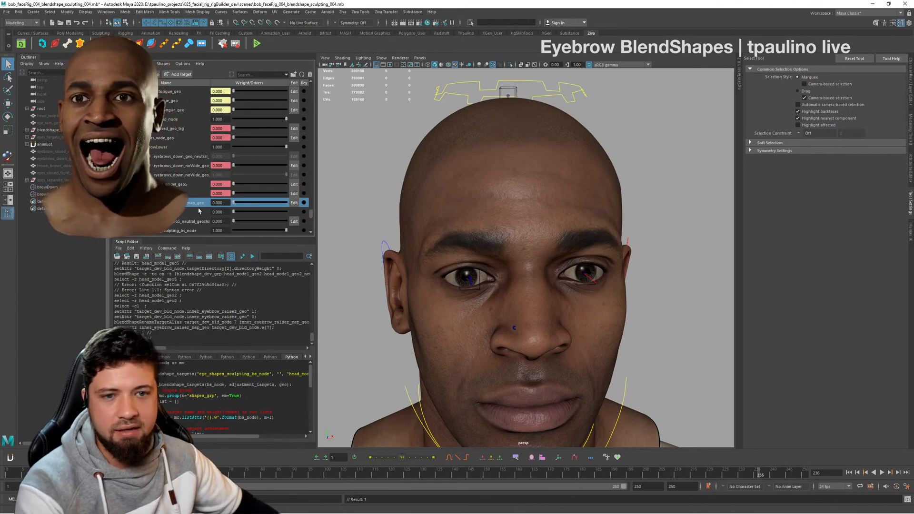
- Set the inner_eyebrow_raiser_map_geo weight to 1, then duplicate the deformed head mesh and unparent the copy
alt+drag(663, 260, 607, 257)
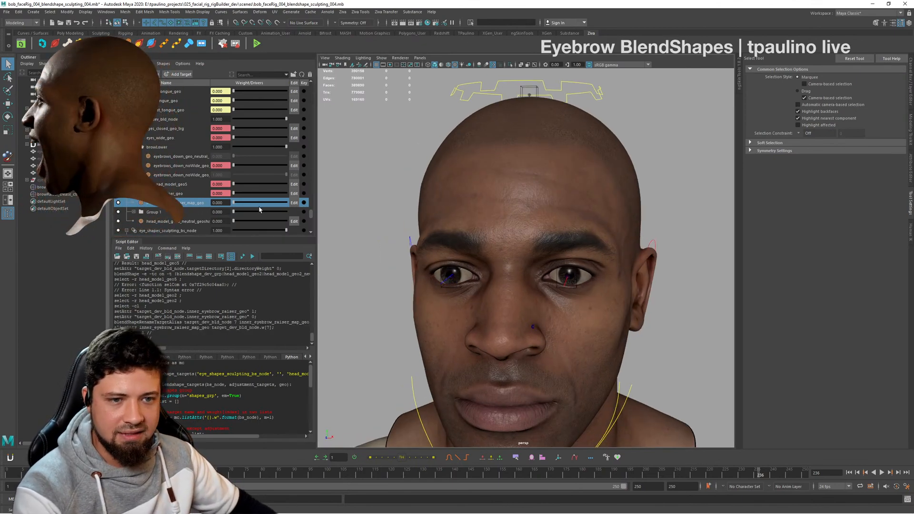
drag(258, 204, 329, 203)
alt+drag(537, 217, 645, 219)
click(587, 220)
key(ctrl+d)
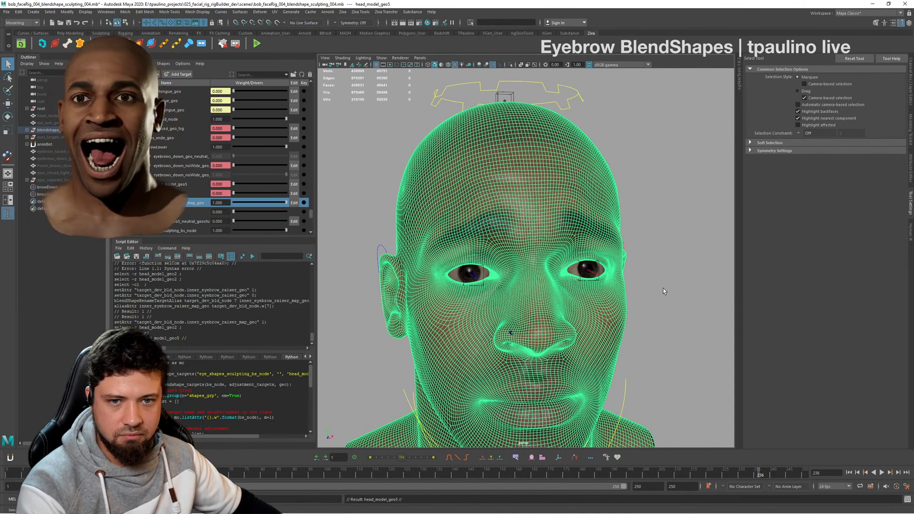
alt+drag(665, 291, 573, 273)
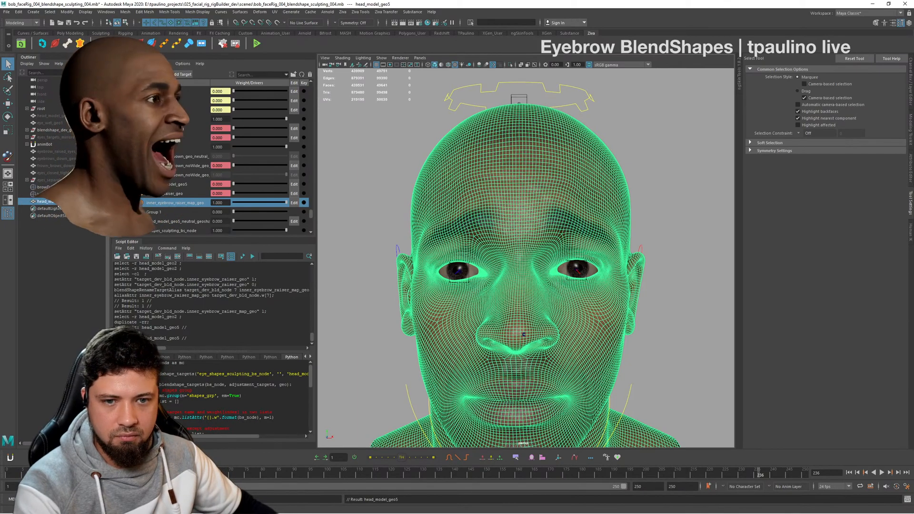
alt+drag(601, 199, 552, 195)
alt+right_drag(552, 195, 530, 200)
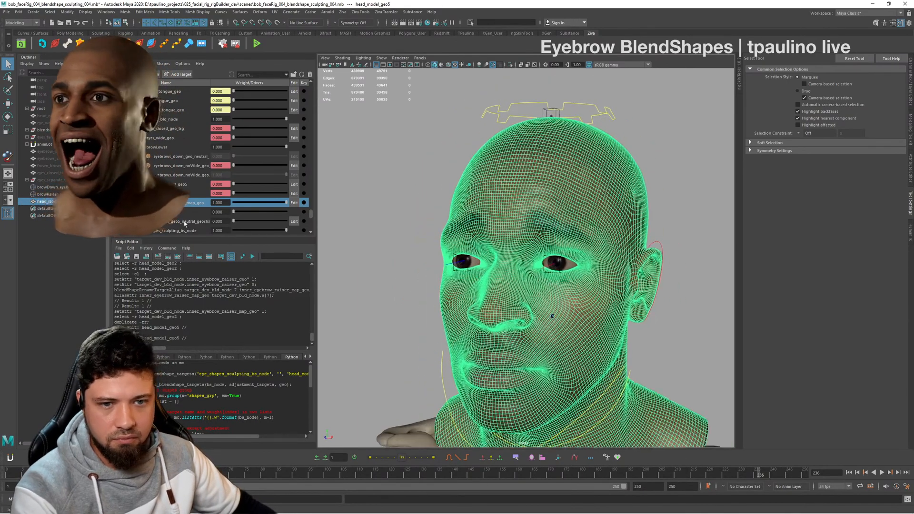
- Rename the head_model_geo5_neutral_geoshape target under target_dev_bld_node as outer_bow_raiser_geo
double_click(185, 221)
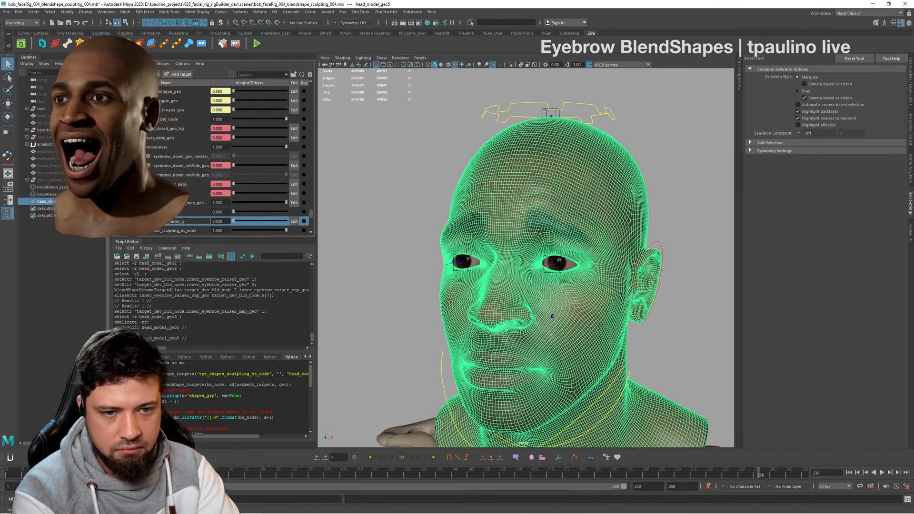
key(Return)
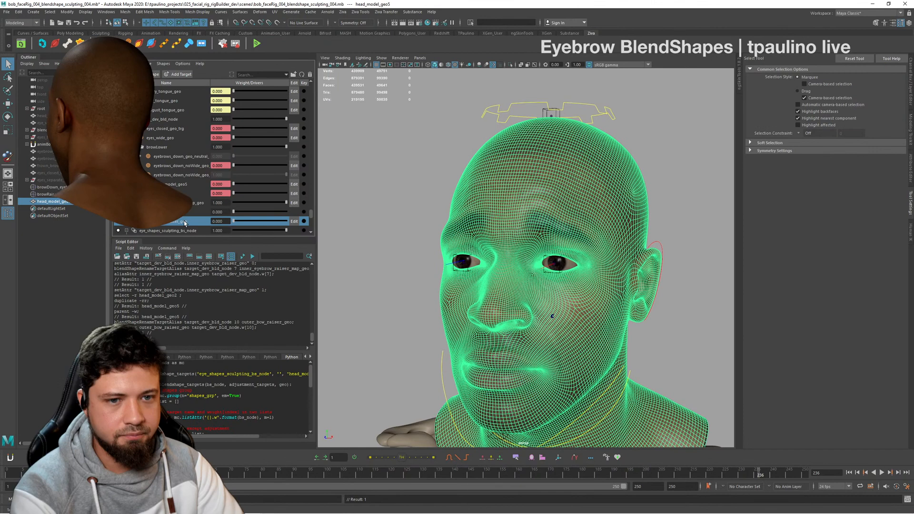
click(196, 194)
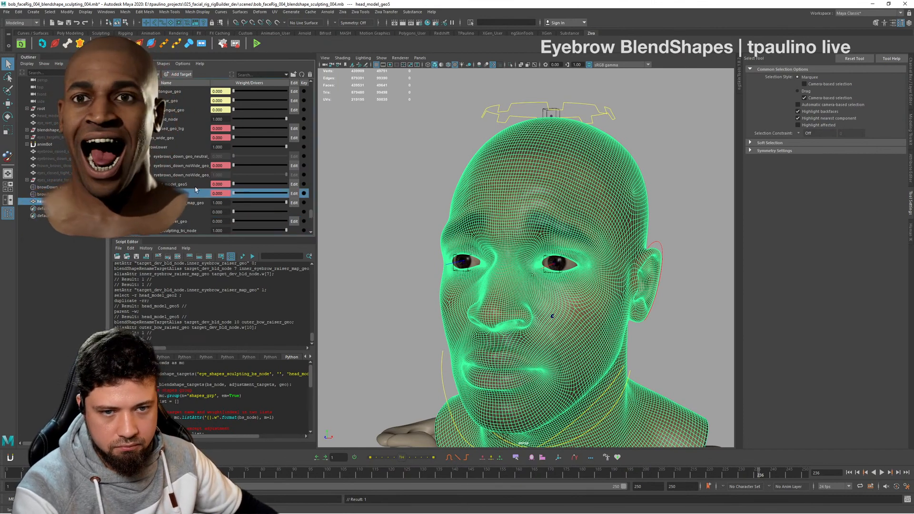
click(187, 203)
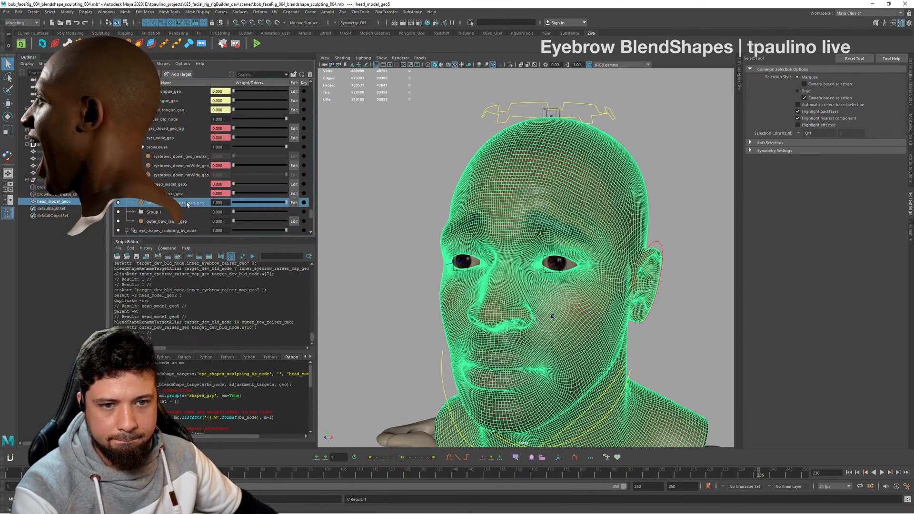
alt+drag(562, 215, 636, 218)
mouse_move(636, 218)
alt+right_down()
mouse_move(590, 215)
mouse_move(623, 214)
alt+right_up()
alt+middle_drag(623, 215, 600, 220)
click(612, 207)
click(606, 202)
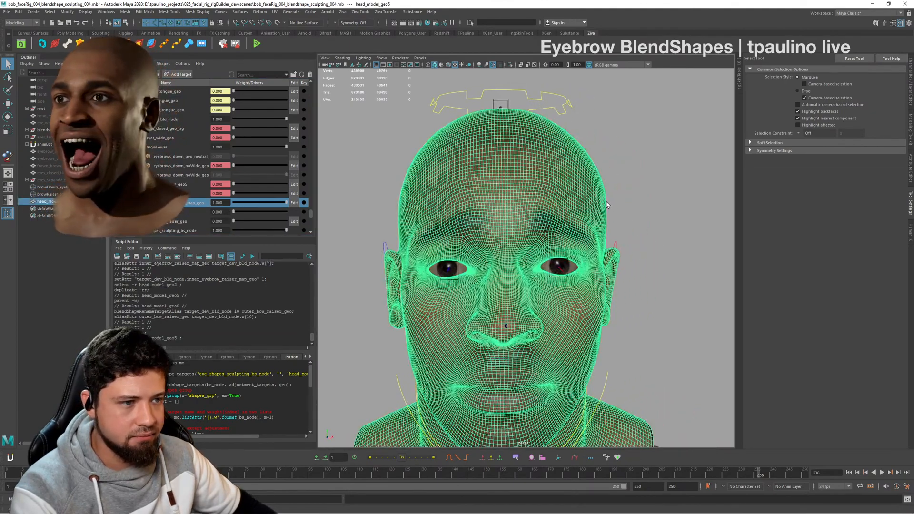
key(ctrl+d)
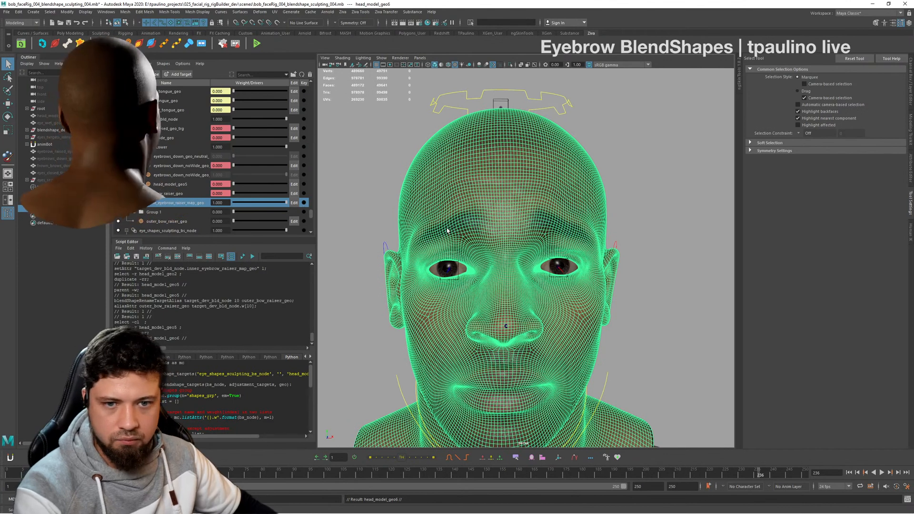
key(ctrl+z)
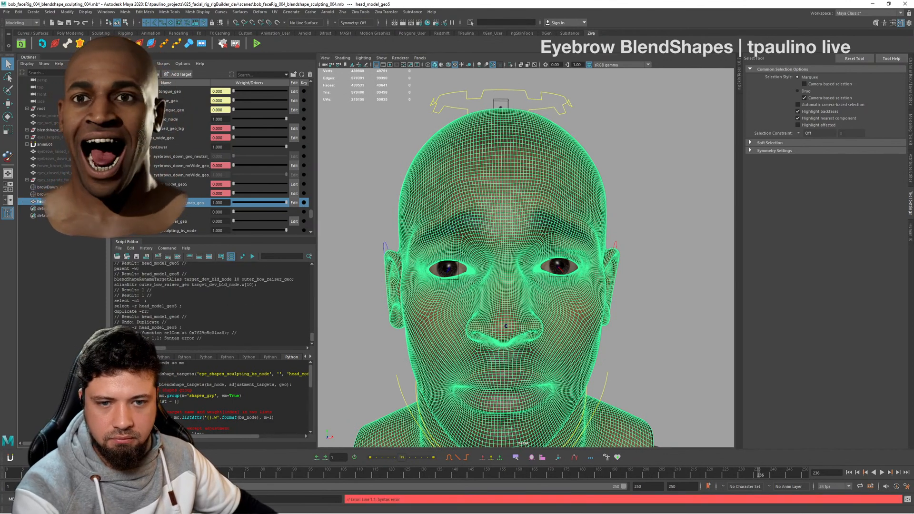
- Add the duplicated head_model_geo5 as a target of target_dev_bld_node and delete the duplicate mesh
click(166, 122)
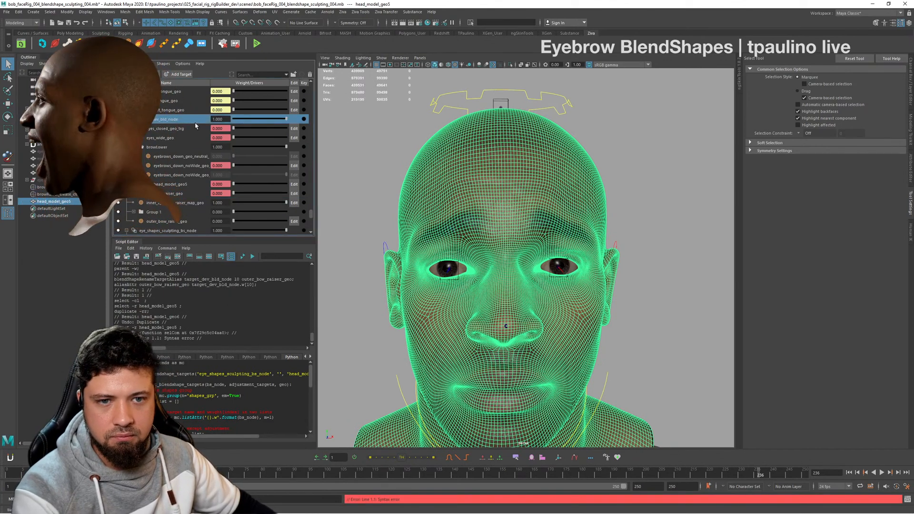
right_click(191, 122)
right_click(172, 121)
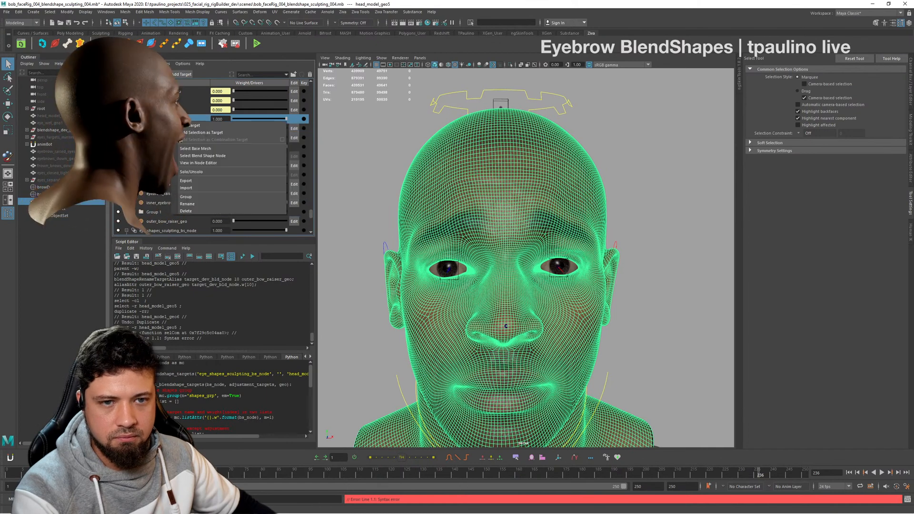
click(227, 133)
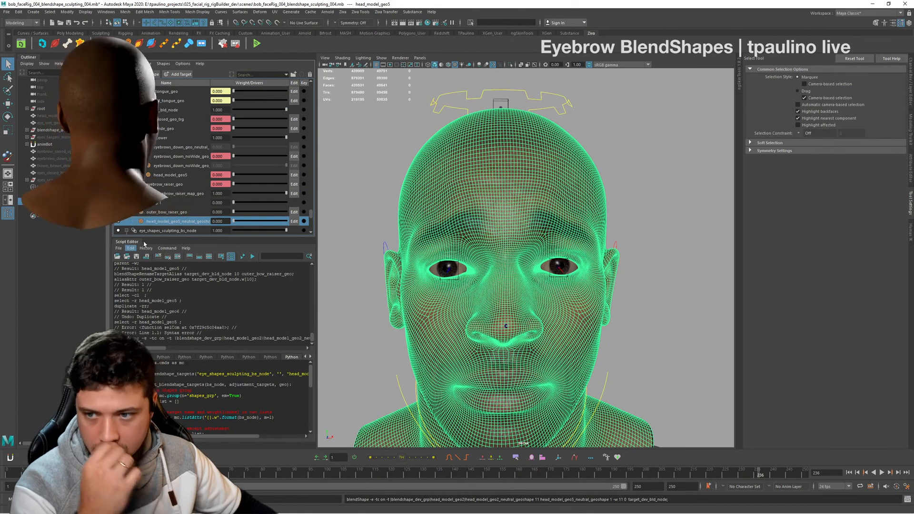
click(58, 194)
click(58, 201)
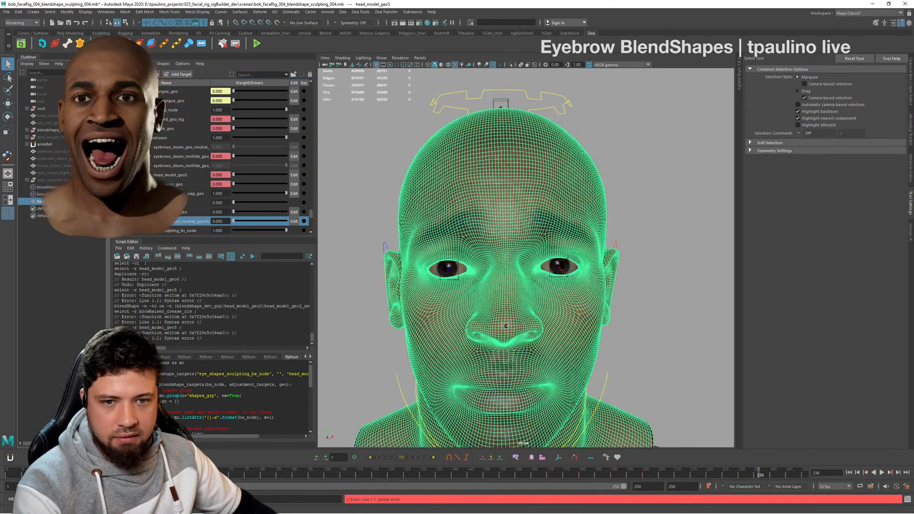
click(210, 221)
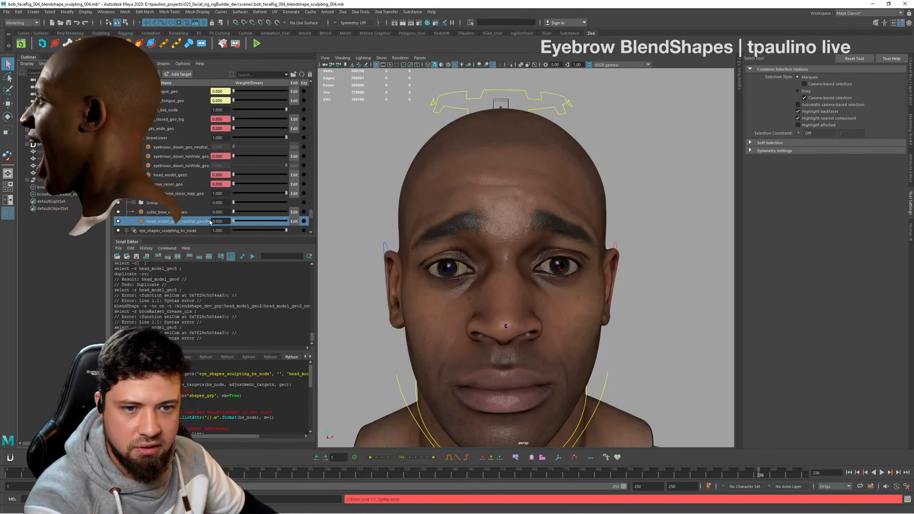
- Set inner_eyebrow_raiser_map_geo to 0 and the newly added target to 1, renaming that target inner_brow_raiser_geo
drag(234, 221, 197, 218)
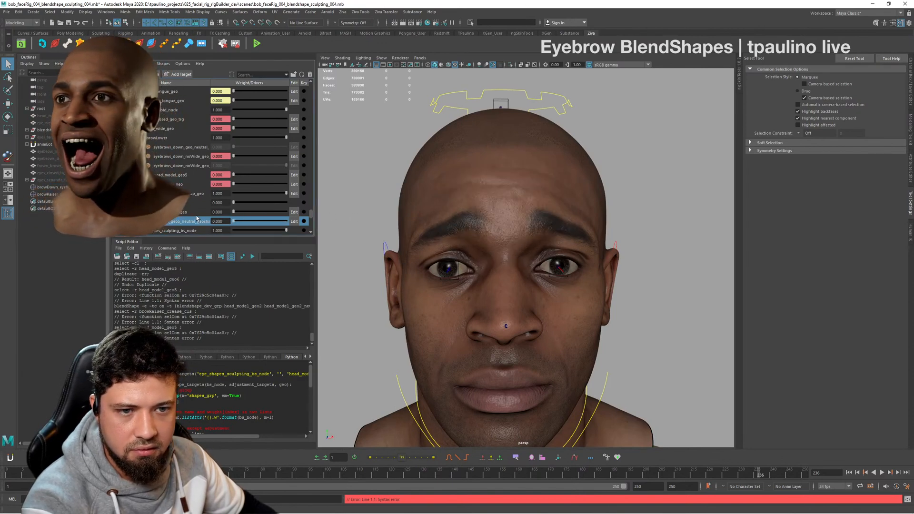
drag(268, 196, 206, 194)
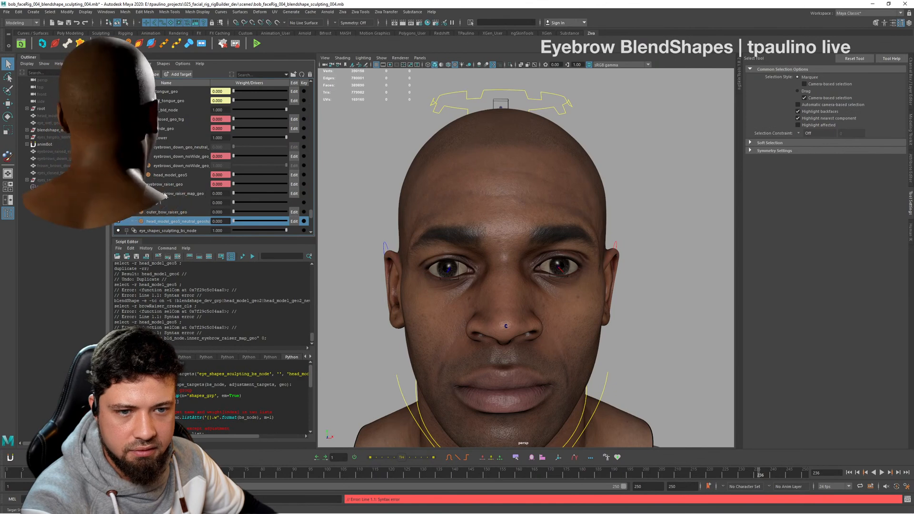
drag(234, 221, 408, 229)
double_click(190, 221)
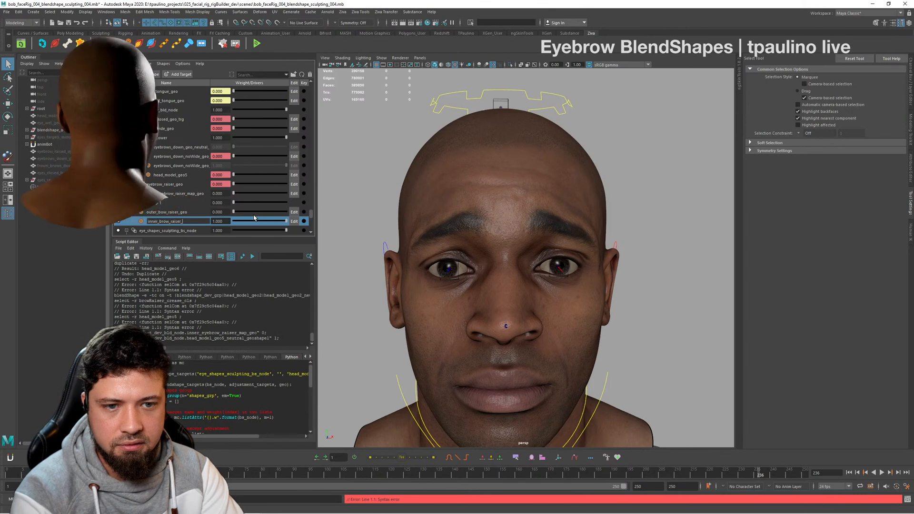
key(Return)
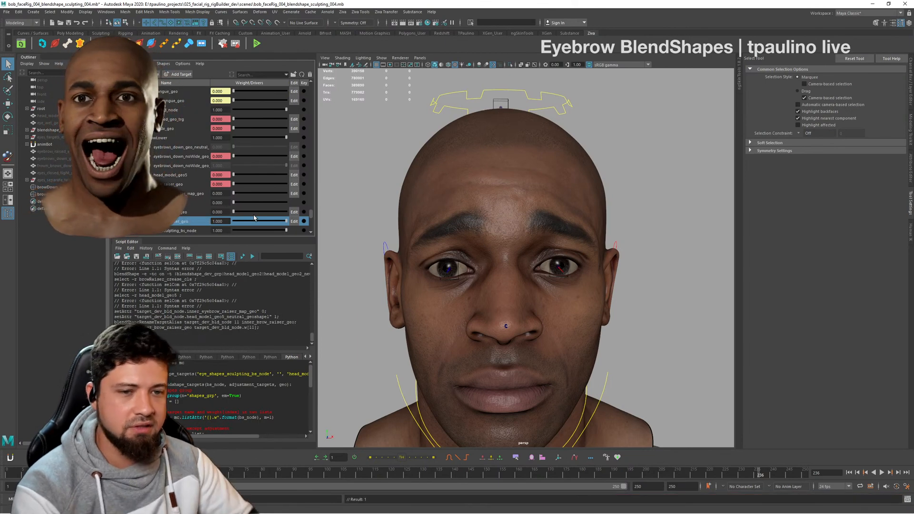
- Set the outer_bow_raiser_geo weight to 1 together with inner_brow_raiser_geo and check the combined brow raise from the side
drag(286, 221, 325, 222)
drag(234, 211, 608, 271)
scroll(550, 255, up, 5)
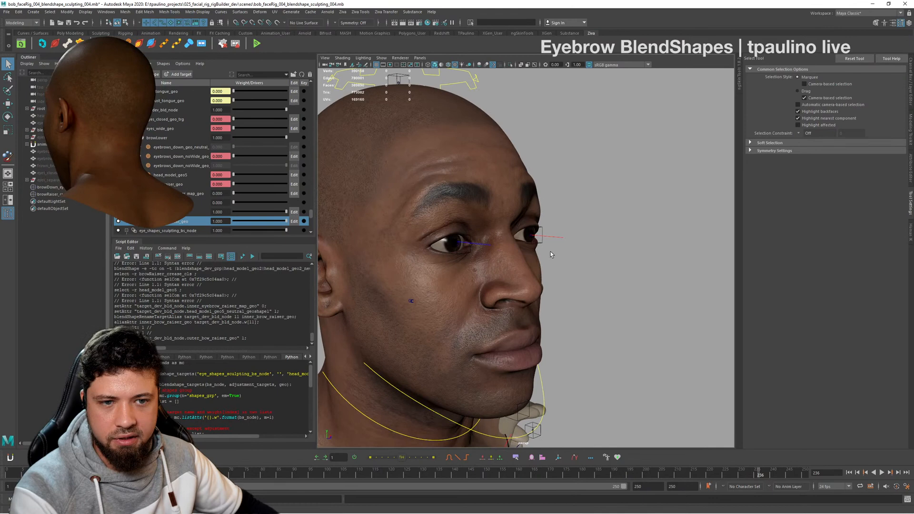
- Rename the Group 1 target group as outer_brow_raiser_setup_grp
double_click(196, 201)
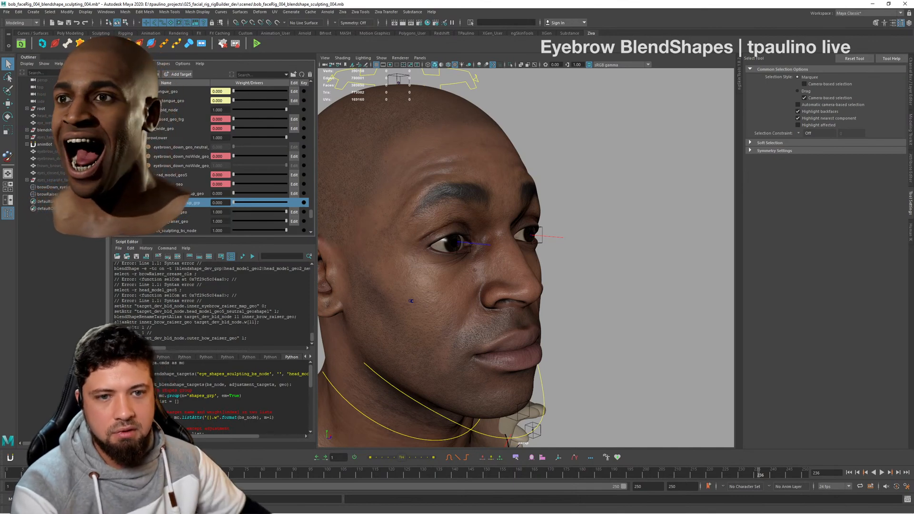
scroll(177, 196, up, 3)
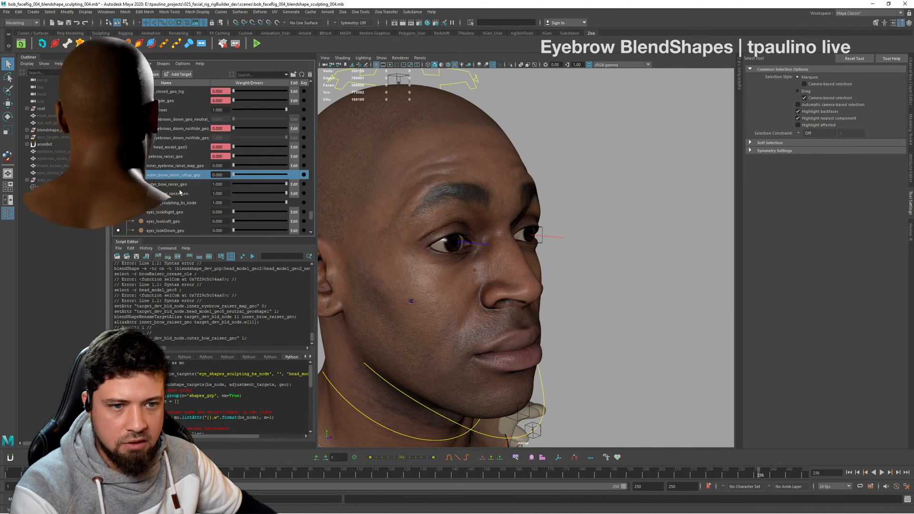
scroll(180, 191, down, 6)
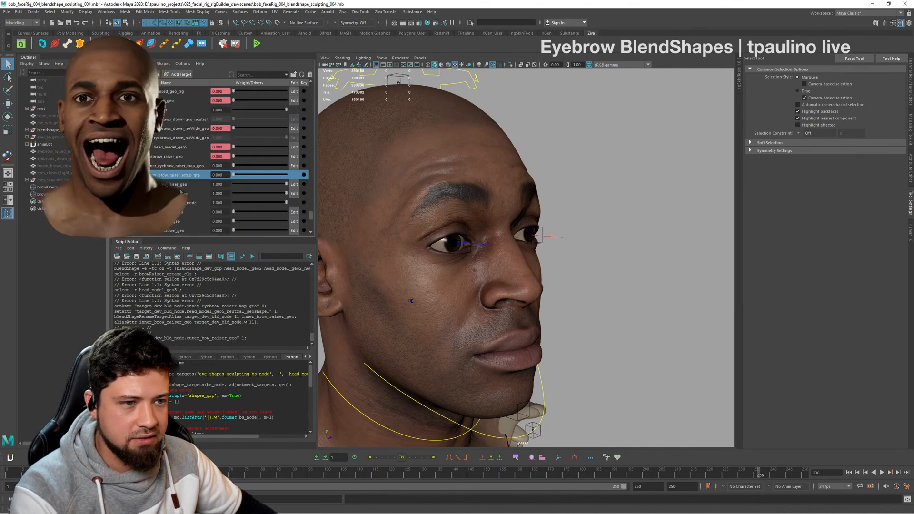
- Return the inner_brow_raiser_geo and outer_bow_raiser_geo weights to 0, comparing the outer raise with eye_shapes_sculpting_bs_node off and on
alt+drag(540, 250, 496, 251)
alt+right_drag(495, 250, 501, 282)
alt+drag(501, 282, 548, 264)
drag(273, 193, 197, 205)
alt+drag(624, 227, 605, 233)
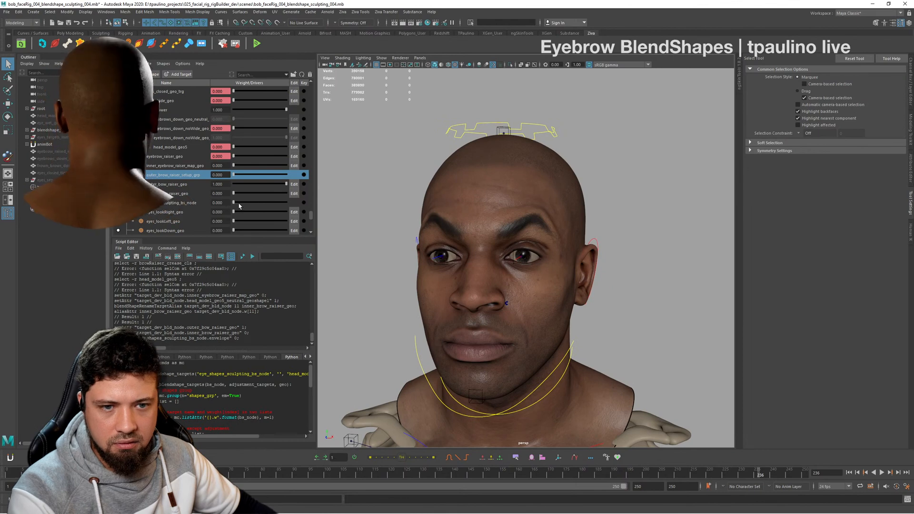
drag(243, 206, 228, 186)
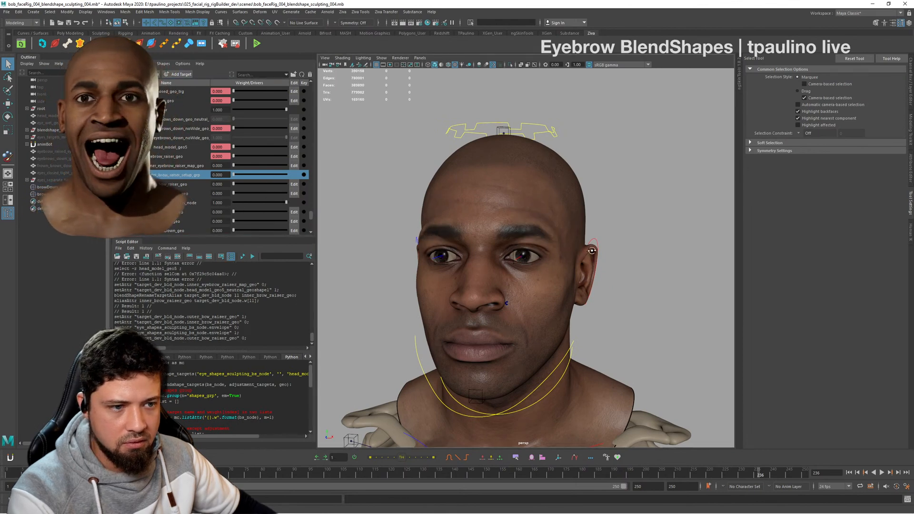
alt+drag(592, 250, 490, 271)
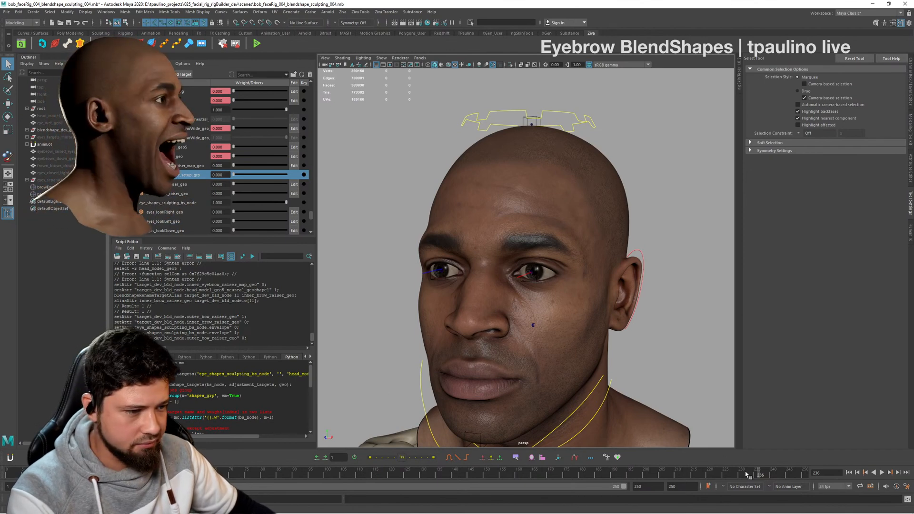
- Move the current time to frame 243 and check the neutral face from the front
mouse_move(746, 472)
mouse_down()
mouse_move(357, 463)
mouse_move(783, 472)
mouse_up()
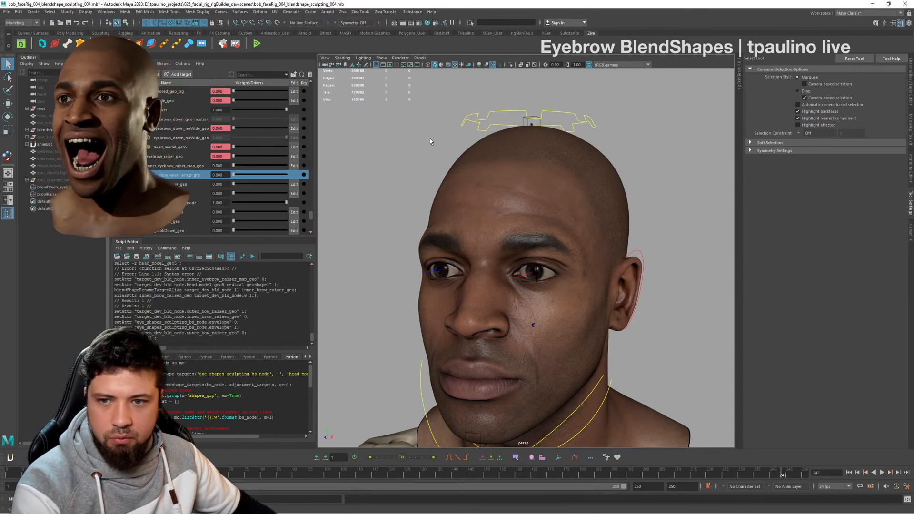
alt+drag(438, 216, 529, 227)
alt+right_drag(528, 227, 504, 228)
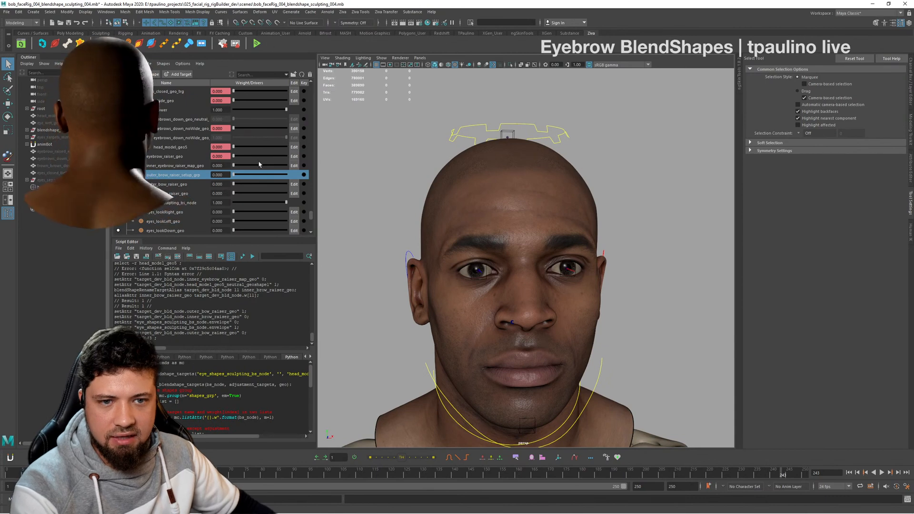
- Review the brow lowering and raising targets of target_dev_bld_node, selecting eyebrow_raiser_geo
drag(234, 184, 227, 165)
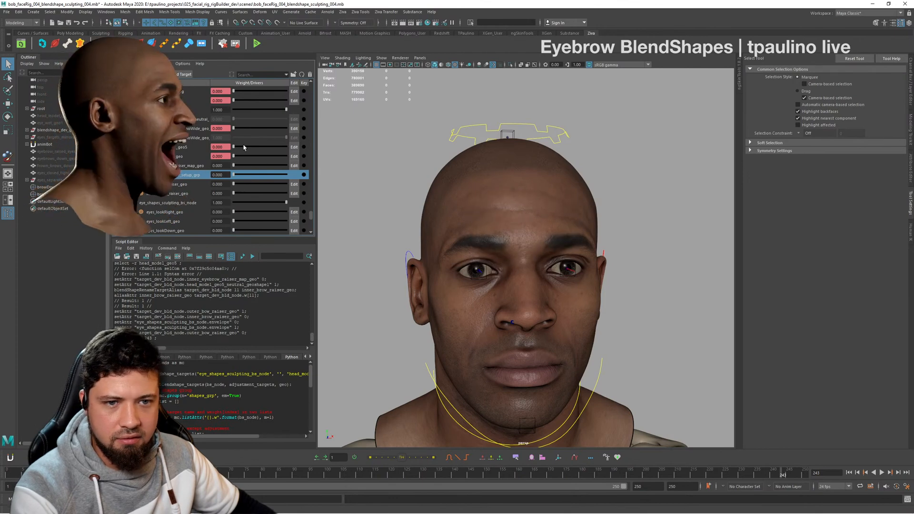
click(171, 157)
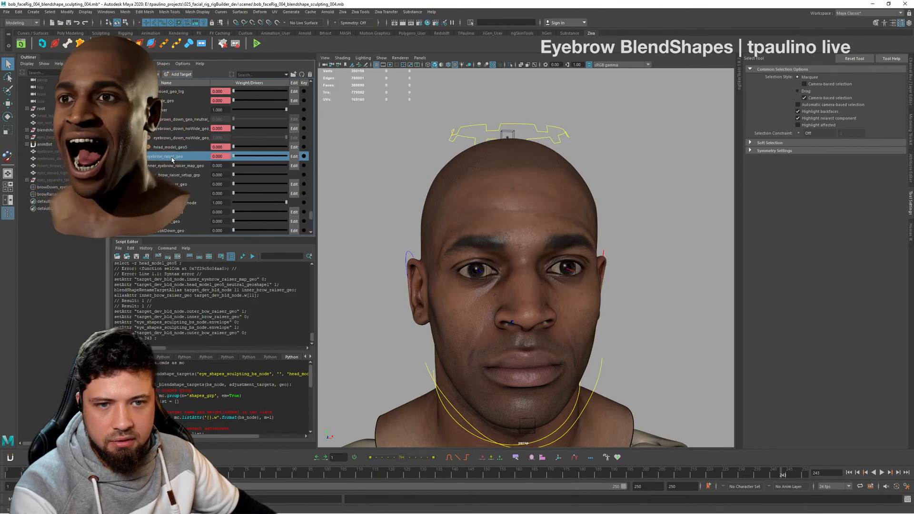
scroll(238, 179, up, 1)
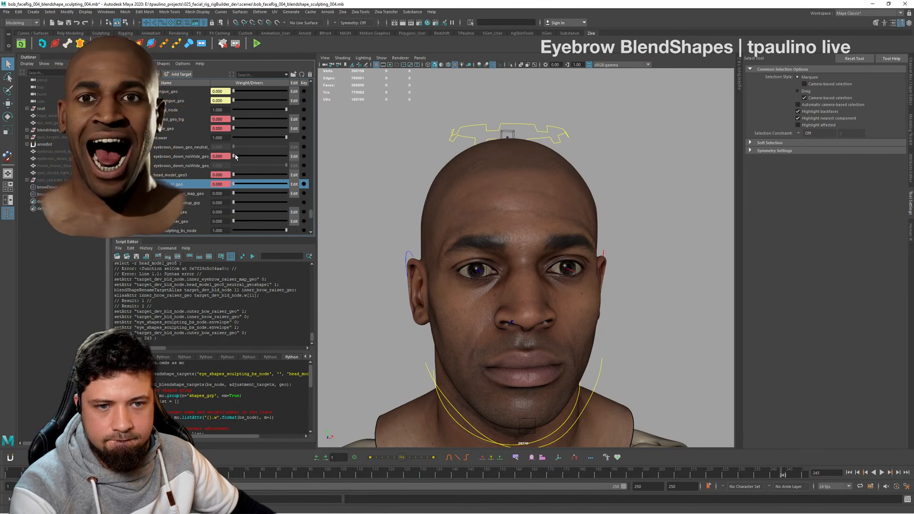
mouse_move(236, 157)
mouse_down()
mouse_move(286, 161)
mouse_move(224, 165)
mouse_up()
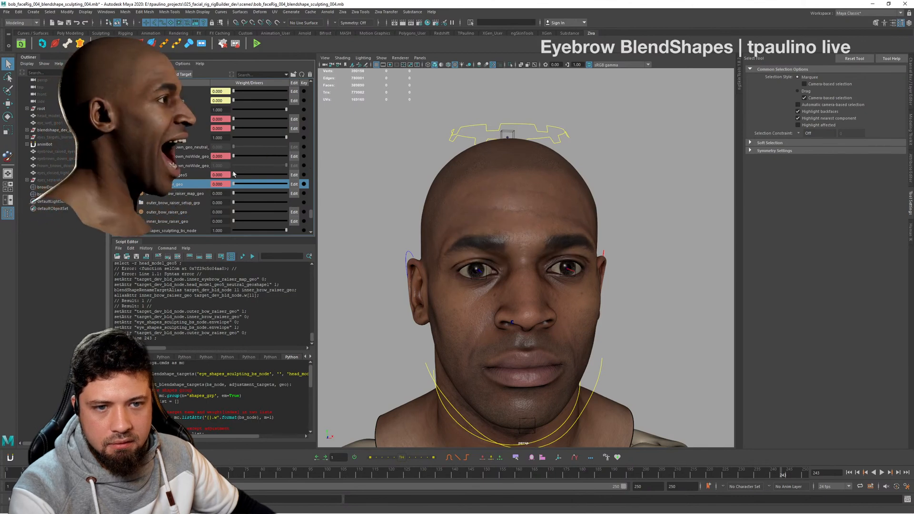
- Rename the head_model_geo5 target of target_dev_bld_node as inner_brow_raiser_lower_combo
double_click(175, 174)
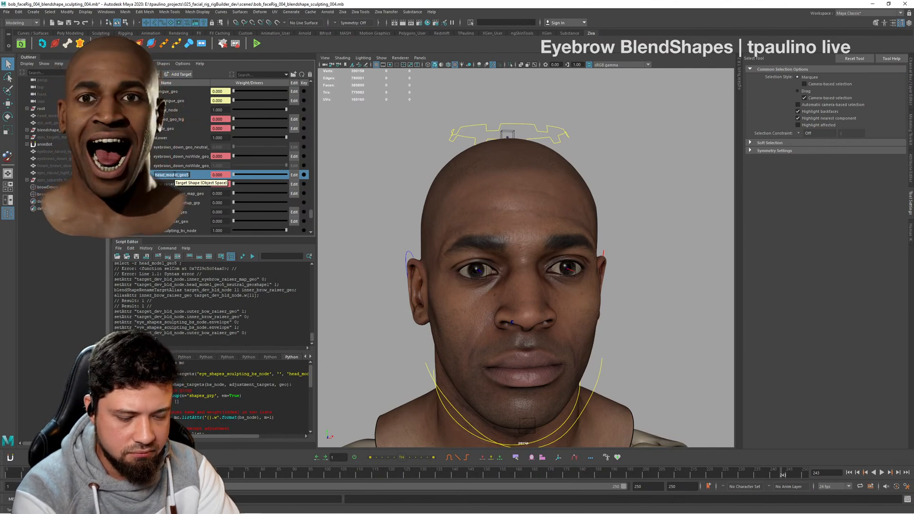
text(inner_)
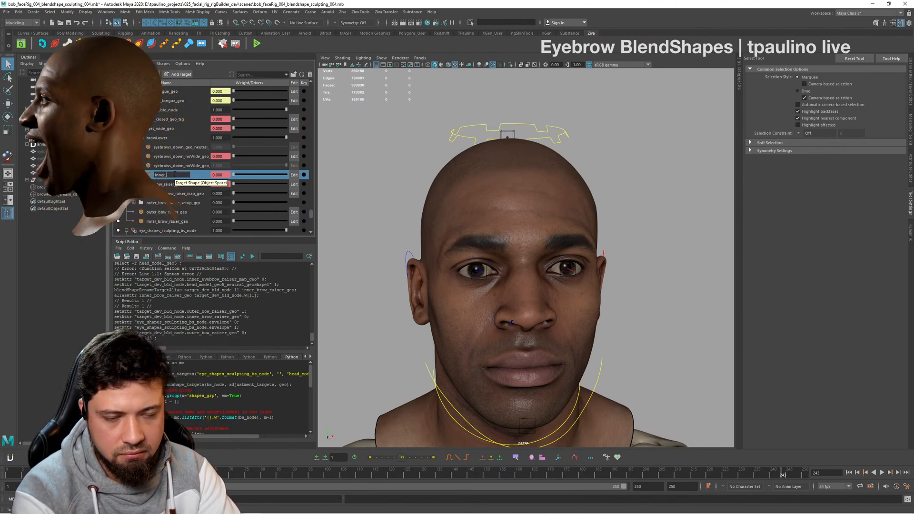
text(brow)
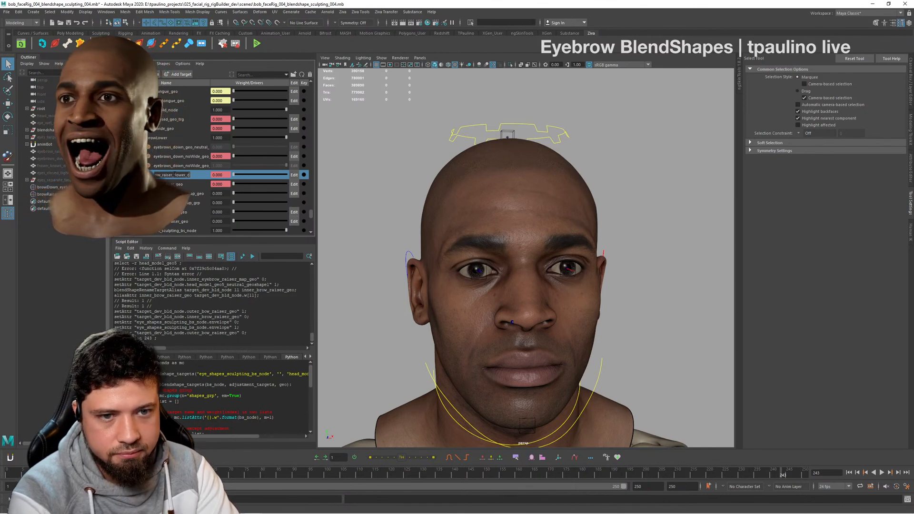
key(Return)
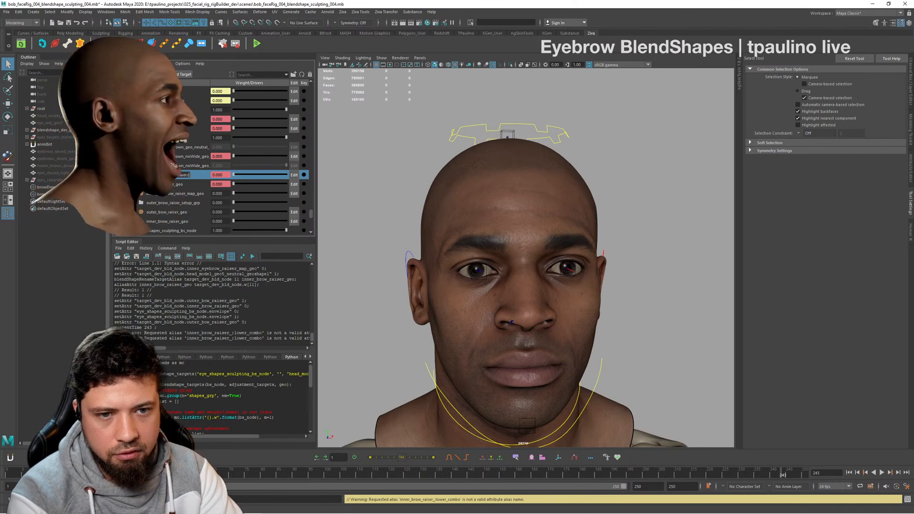
key(Return)
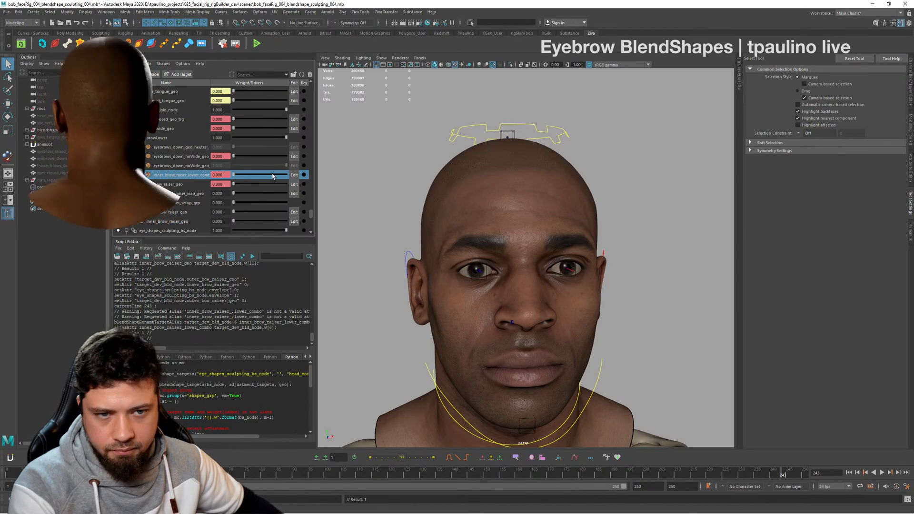
- Set eyebrows_down_noWide_geo and inner_brow_raiser_geo to weight 1, leaving inner_brow_raiser_lower_combo at 0
drag(242, 177, 358, 183)
drag(247, 179, 224, 205)
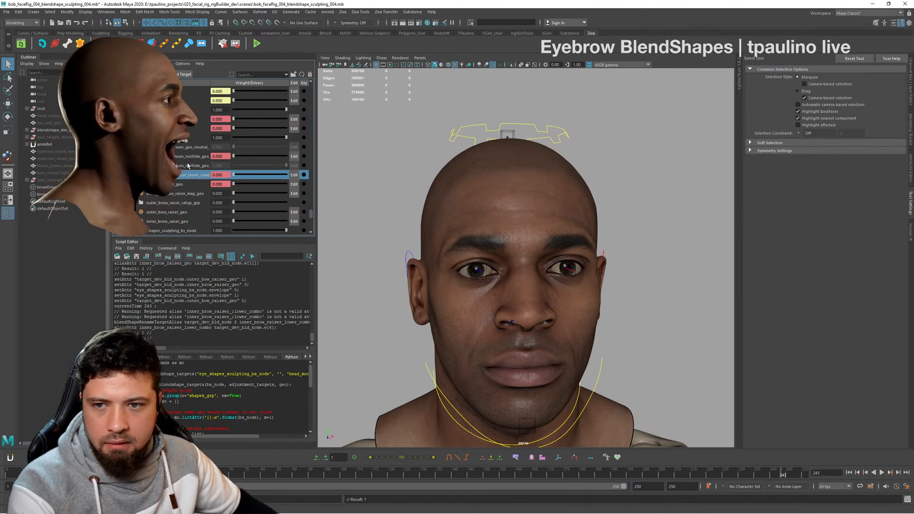
drag(238, 158, 373, 161)
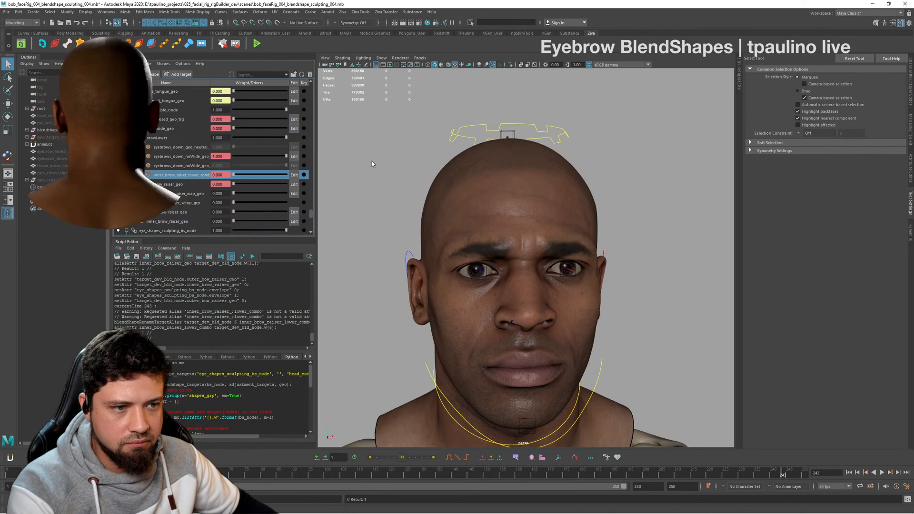
drag(234, 175, 165, 177)
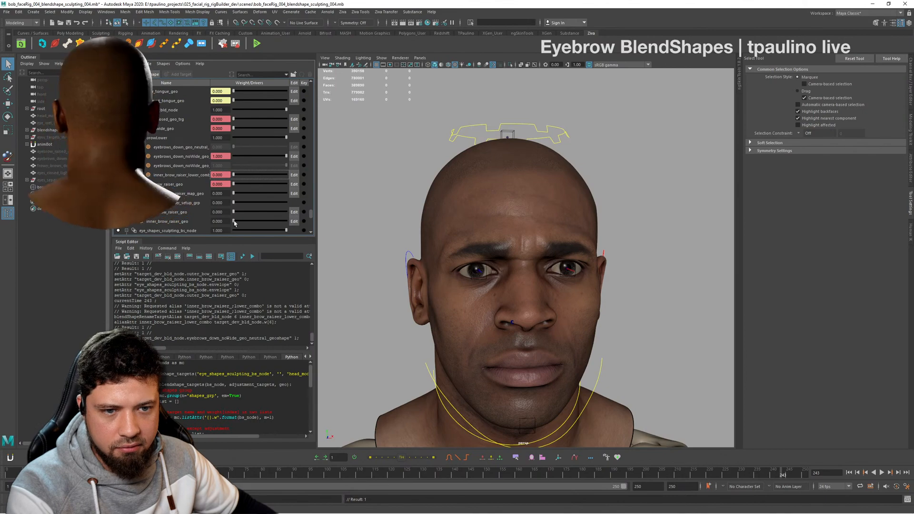
drag(234, 222, 323, 222)
- Raise inner_brow_raiser_lower_combo to weight 1, inspecting the brows up close at about 0.53 on the way
alt+drag(526, 232, 553, 252)
drag(234, 175, 269, 174)
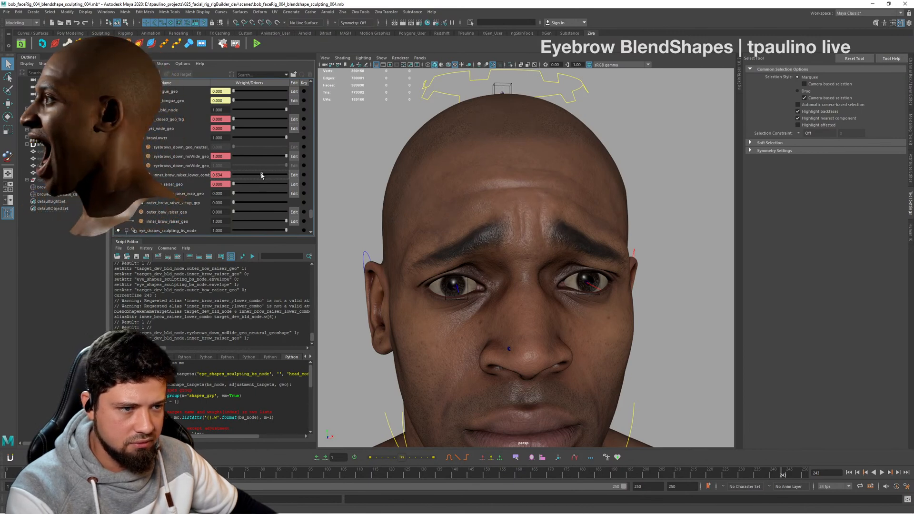
alt+drag(549, 212, 548, 239)
alt+right_drag(547, 239, 640, 247)
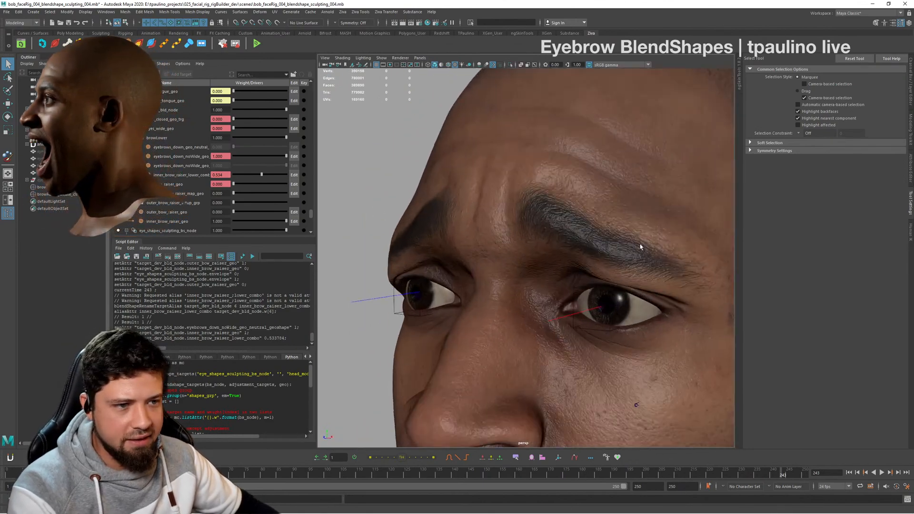
mouse_move(640, 246)
alt+mouse_down()
mouse_move(555, 259)
mouse_move(657, 257)
mouse_move(565, 255)
mouse_move(673, 245)
mouse_move(652, 247)
alt+mouse_up()
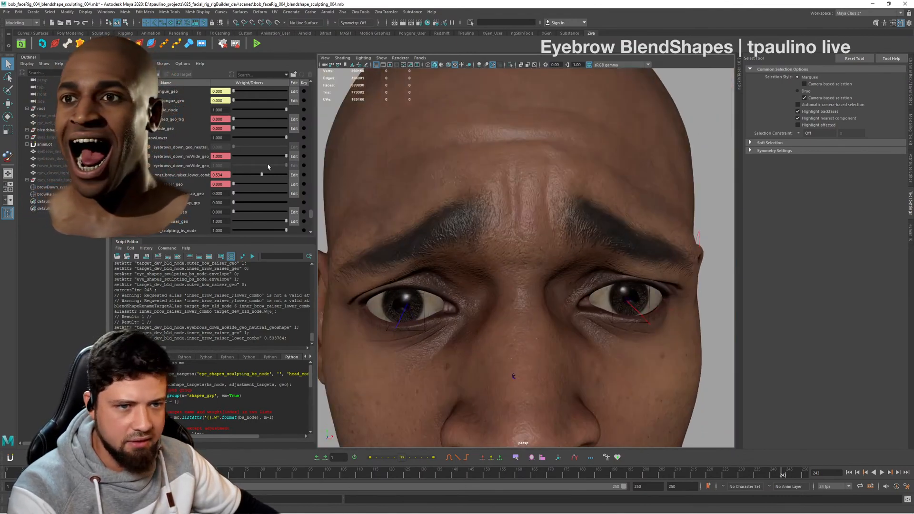
drag(263, 174, 287, 174)
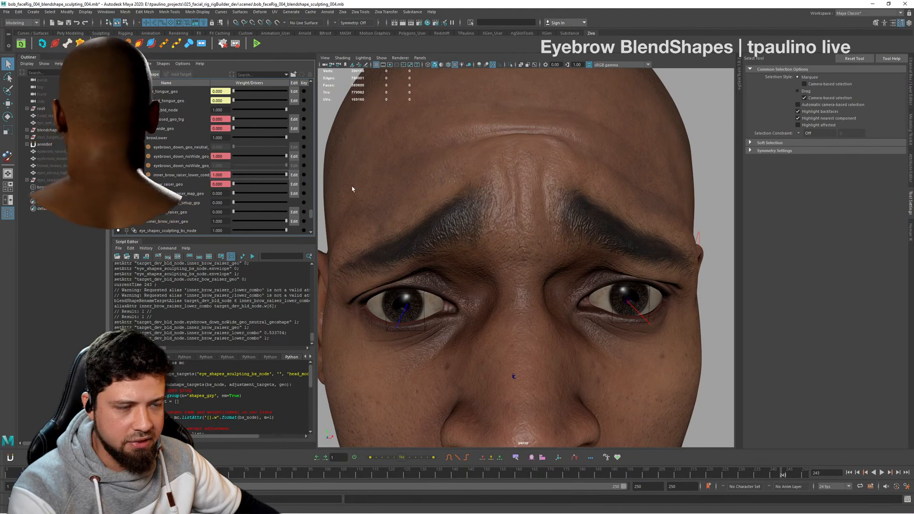
- Inspect the combined brow shape from several angles and return inner_brow_raiser_lower_combo to weight 0
alt+drag(566, 243, 505, 218)
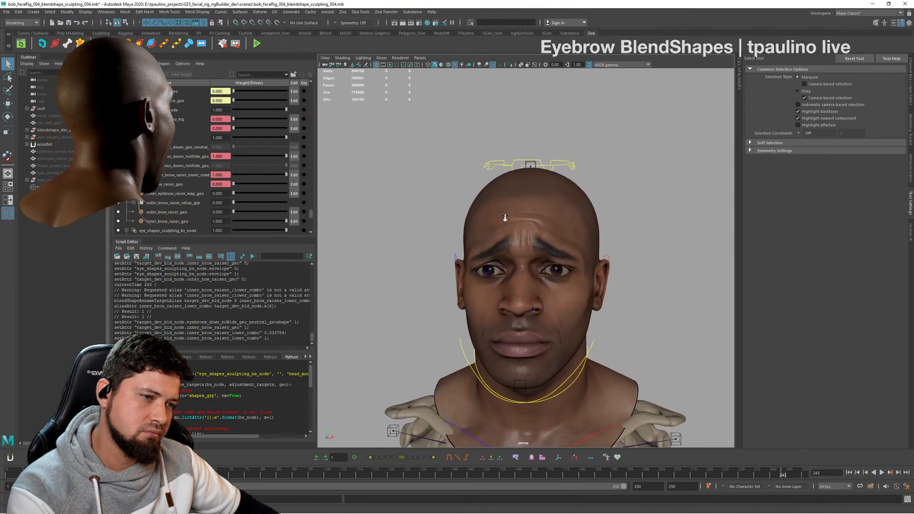
alt+right_drag(505, 217, 604, 235)
alt+drag(604, 235, 662, 254)
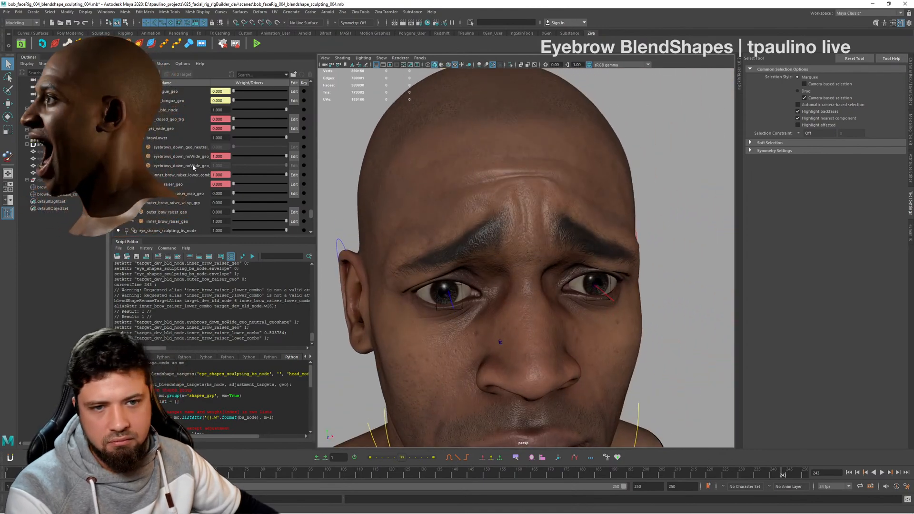
click(203, 176)
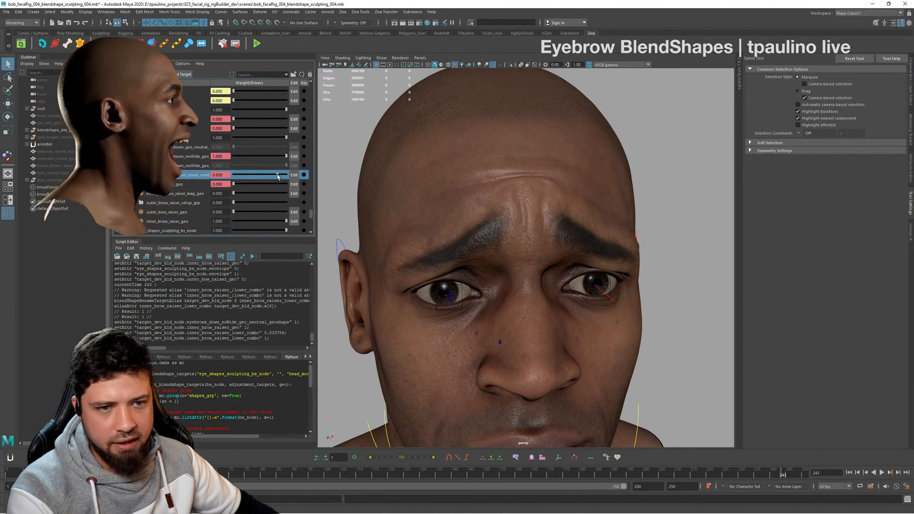
drag(279, 177, 206, 175)
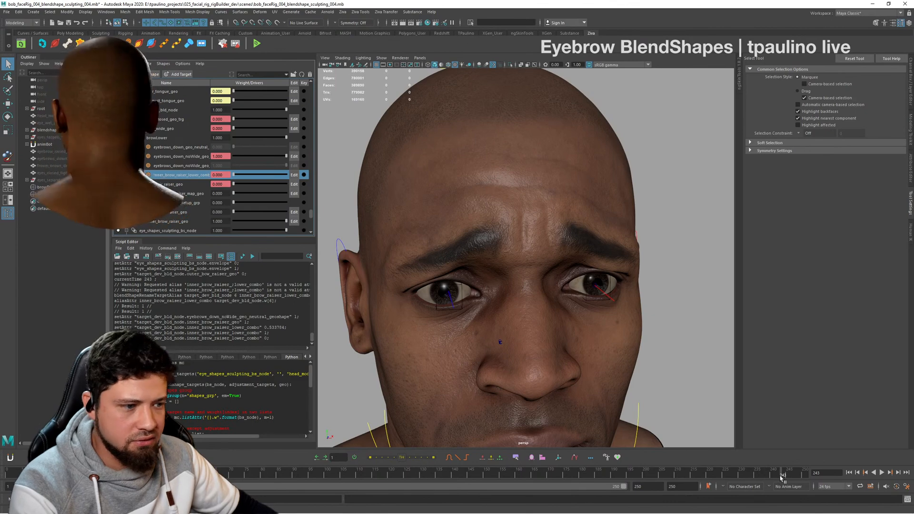
- Key inner_brow_raiser_geo at weight 1 on frame 220
drag(780, 478, 636, 476)
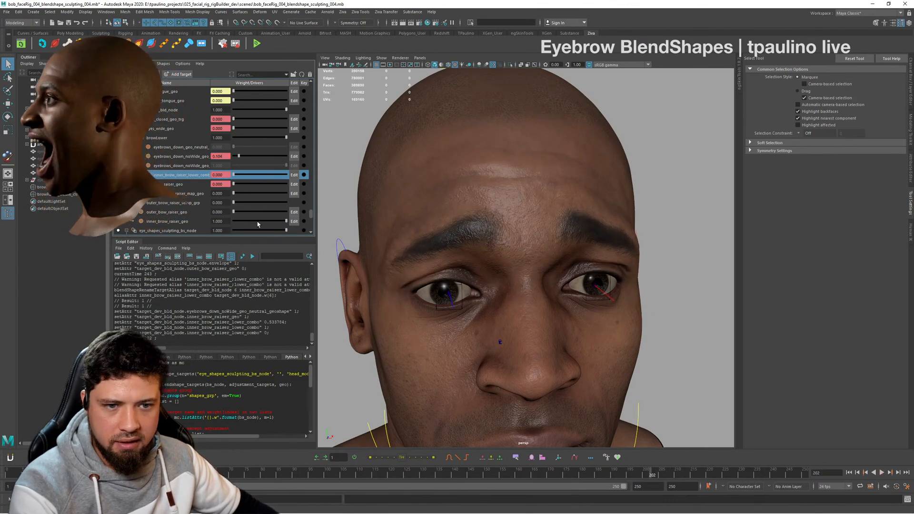
drag(258, 222, 231, 222)
drag(656, 478, 708, 483)
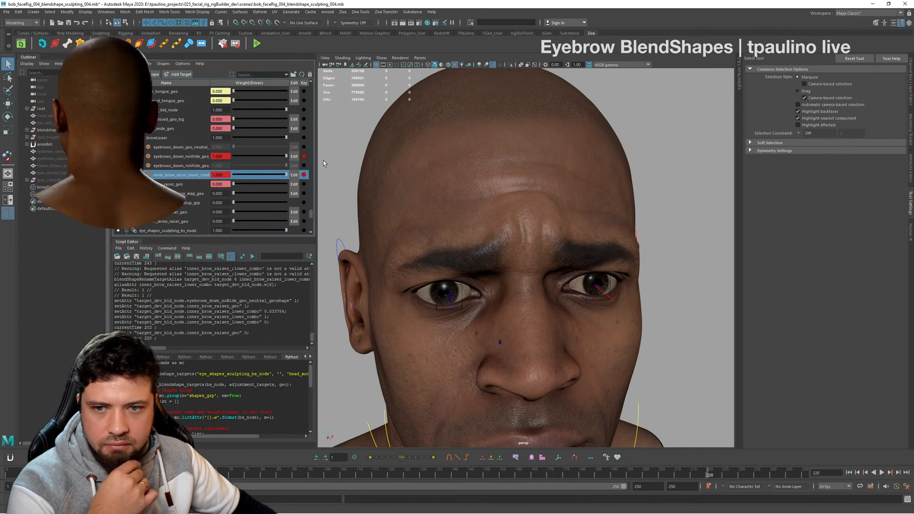
drag(237, 220, 319, 226)
click(303, 221)
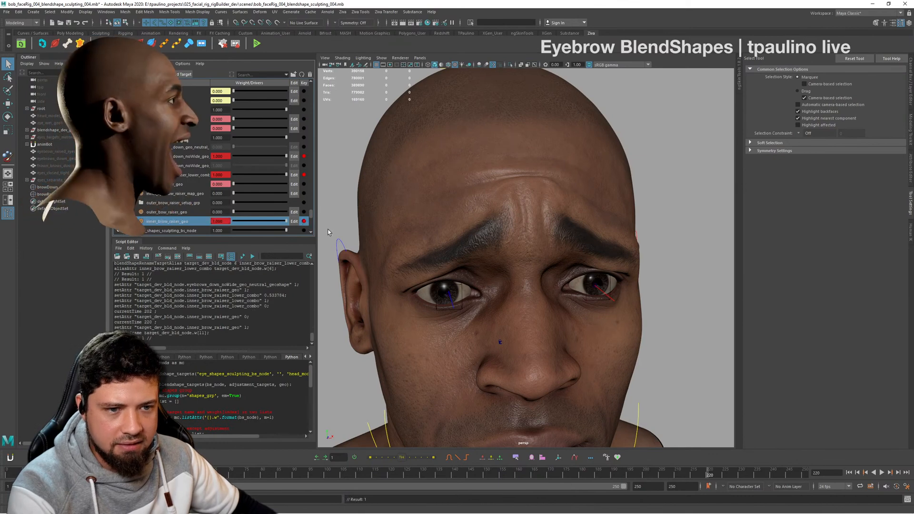
- Key inner_brow_raiser_geo at weight 0 on frame 210
drag(690, 476, 678, 480)
drag(286, 222, 231, 222)
click(304, 221)
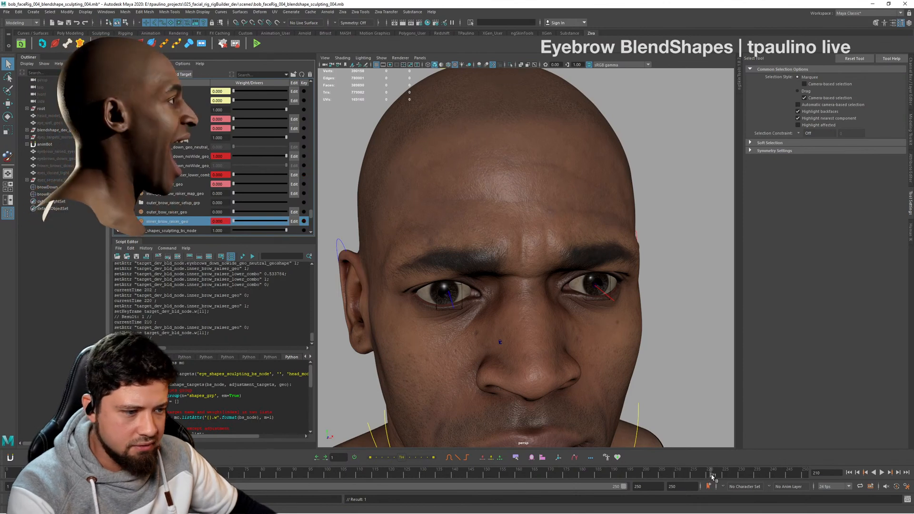
- Scrub through the inner brow raise and key inner_brow_raiser_geo at weight 0 on frame 230
mouse_move(713, 476)
mouse_down()
mouse_move(723, 480)
mouse_move(684, 479)
mouse_move(705, 477)
mouse_up()
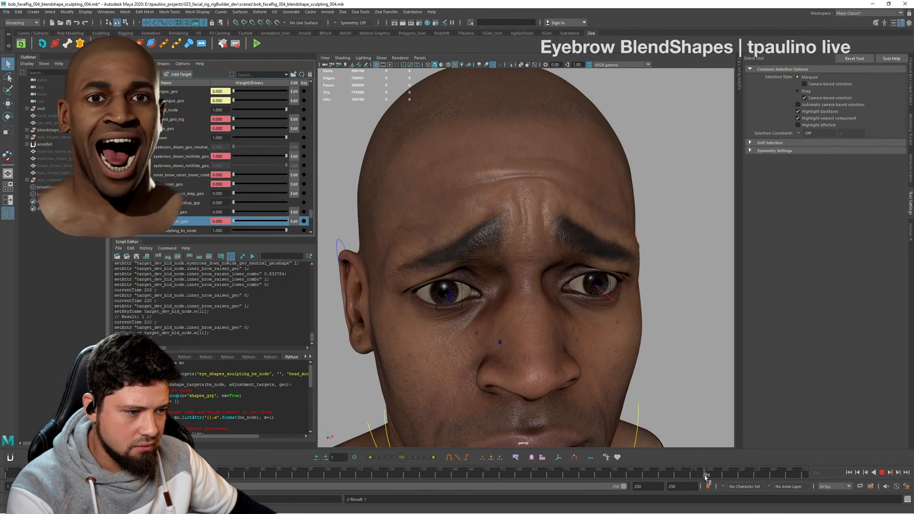
drag(723, 477, 740, 477)
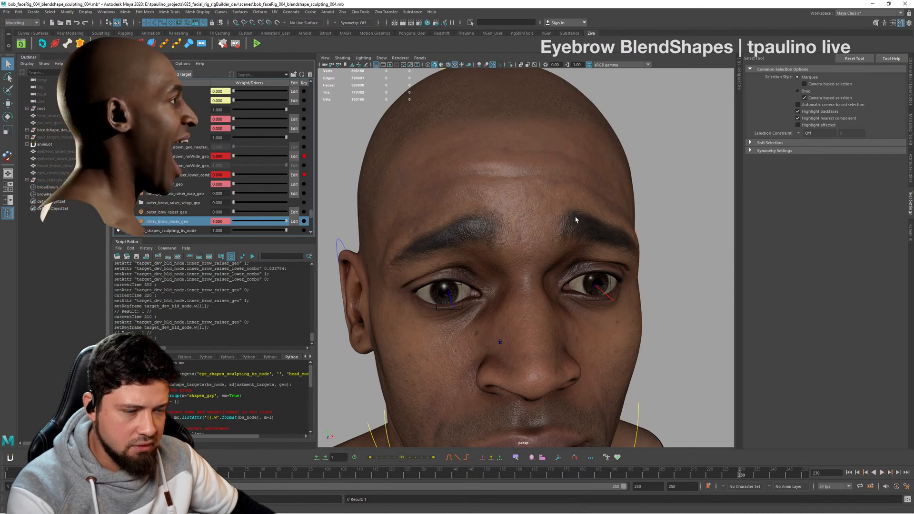
drag(255, 222, 233, 221)
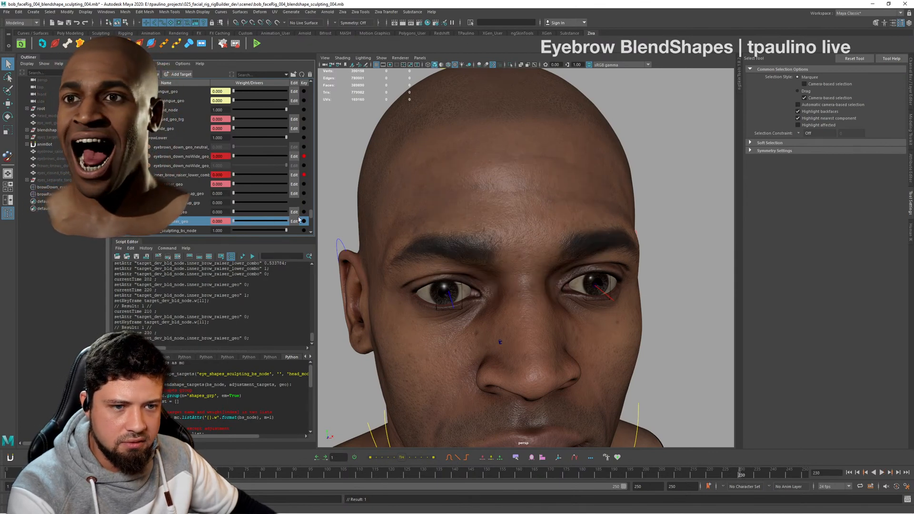
click(305, 222)
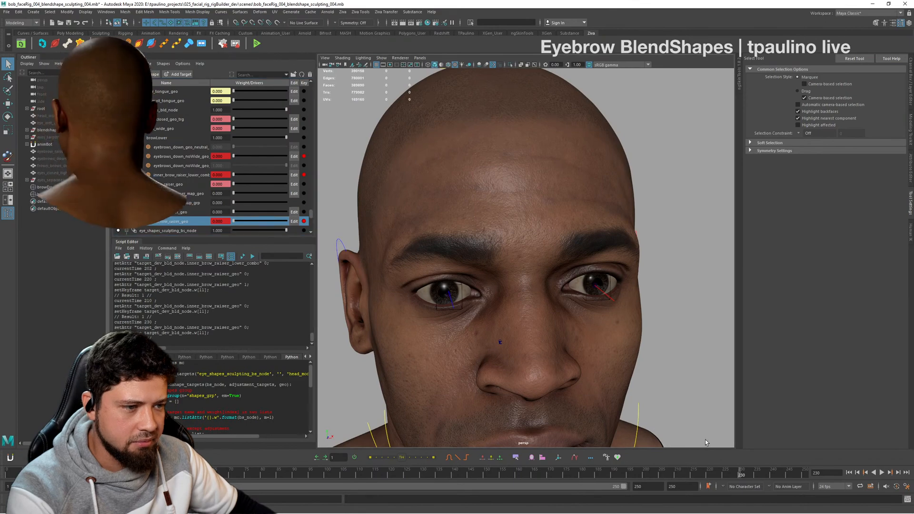
- Examine the forehead wrinkles and inner brows of the combined pose at frame 220 from the front and sides
drag(738, 477, 707, 482)
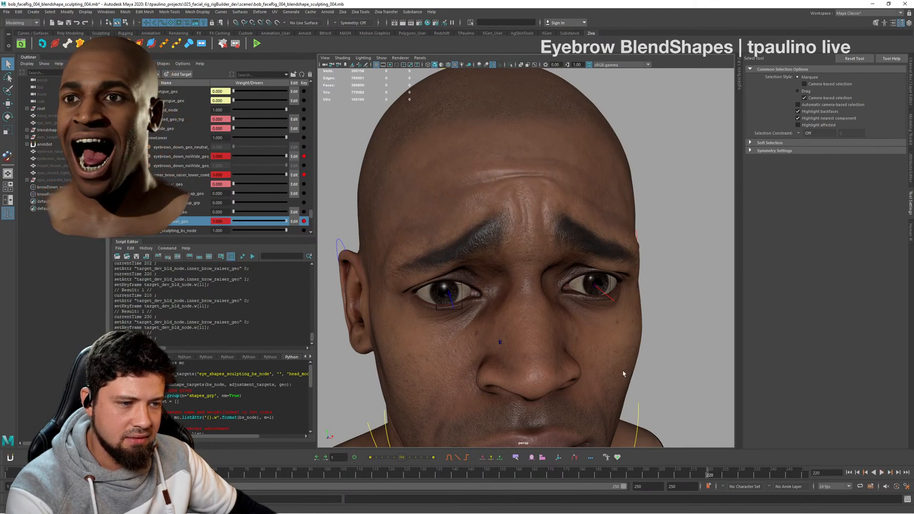
alt+drag(624, 373, 544, 289)
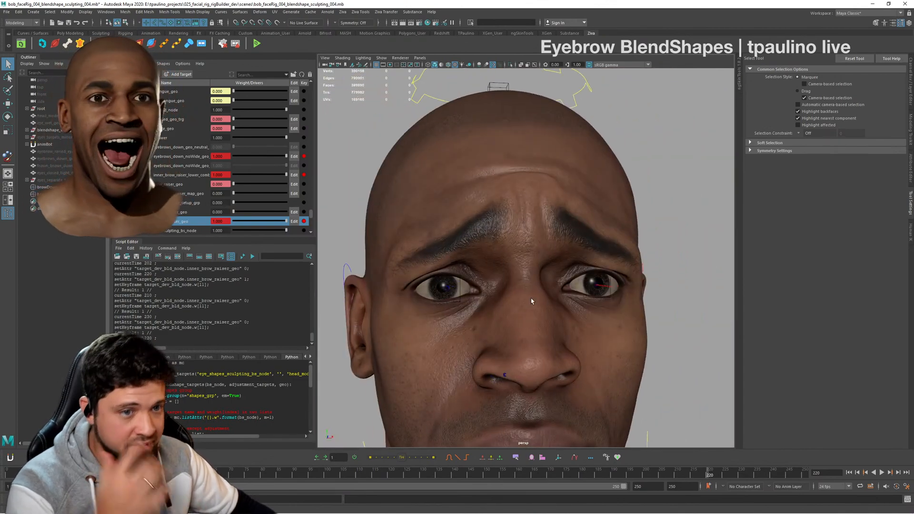
alt+drag(612, 208, 518, 295)
alt+right_drag(518, 295, 566, 300)
alt+drag(566, 300, 600, 311)
alt+right_drag(600, 312, 614, 317)
alt+drag(614, 316, 594, 319)
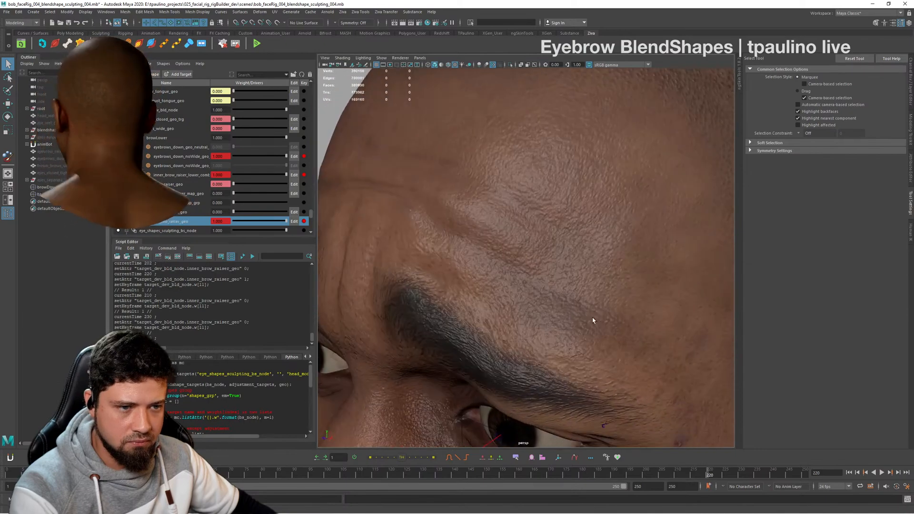
alt+right_drag(594, 318, 622, 312)
alt+drag(622, 313, 674, 330)
alt+right_drag(674, 330, 619, 305)
alt+drag(618, 304, 598, 298)
alt+right_drag(598, 297, 602, 303)
alt+drag(601, 302, 595, 303)
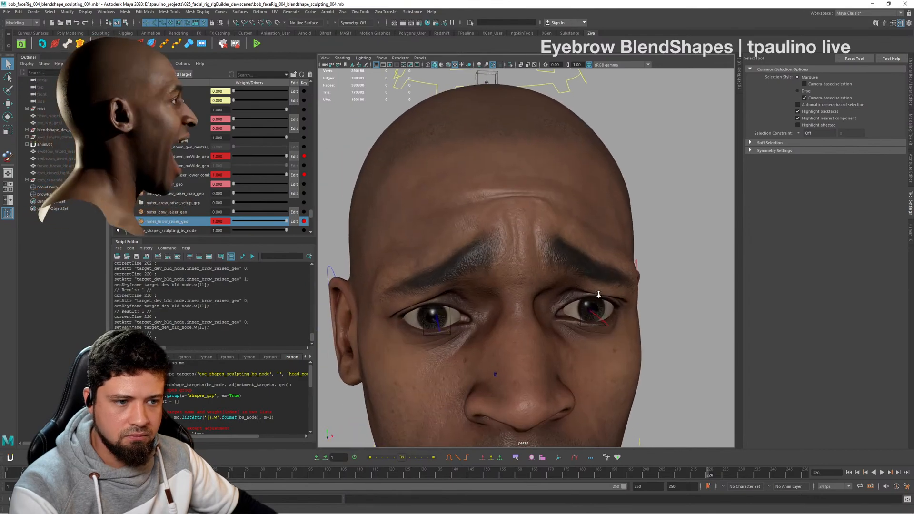
alt+right_drag(595, 303, 603, 304)
alt+drag(604, 305, 619, 307)
alt+right_drag(619, 307, 623, 310)
alt+drag(623, 311, 645, 318)
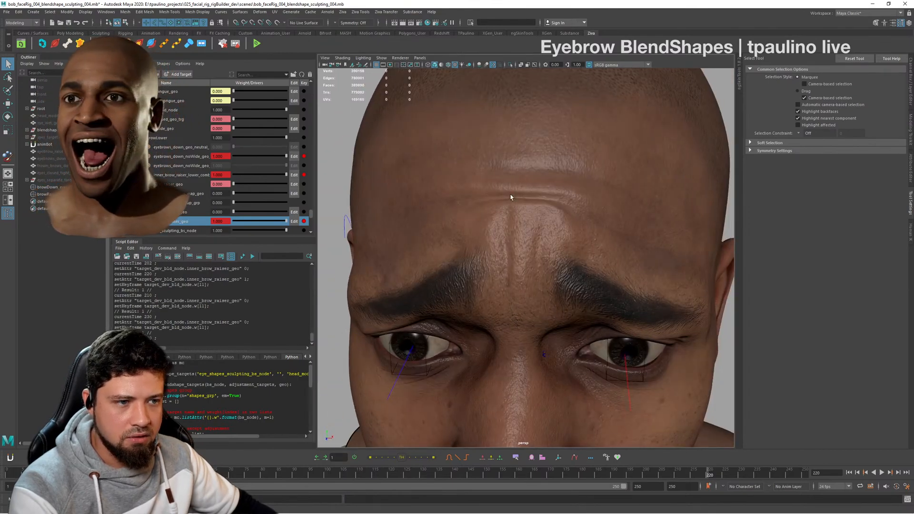
alt+drag(511, 197, 535, 210)
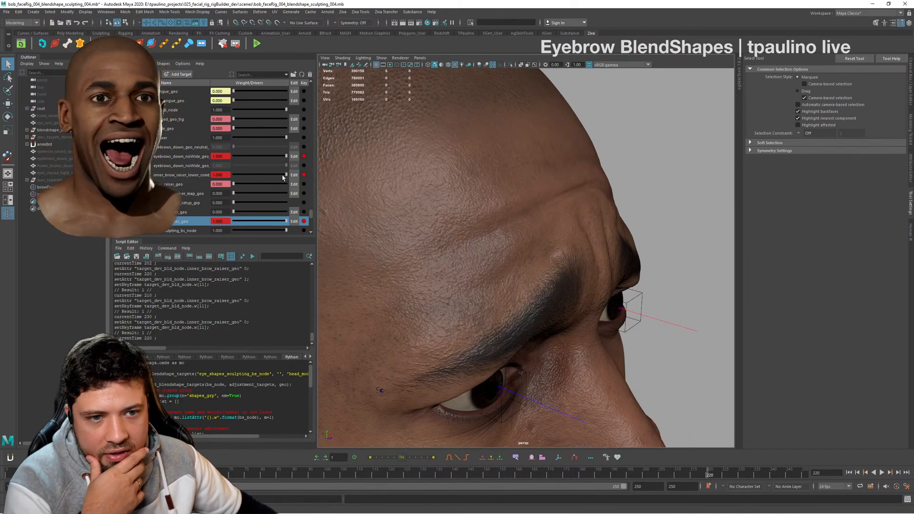
- Inspect the brows from the side and front, and switch off the correction by setting inner_brow_raiser_lower_combo to 0
mouse_move(283, 177)
mouse_down()
mouse_move(235, 174)
mouse_move(294, 177)
mouse_up()
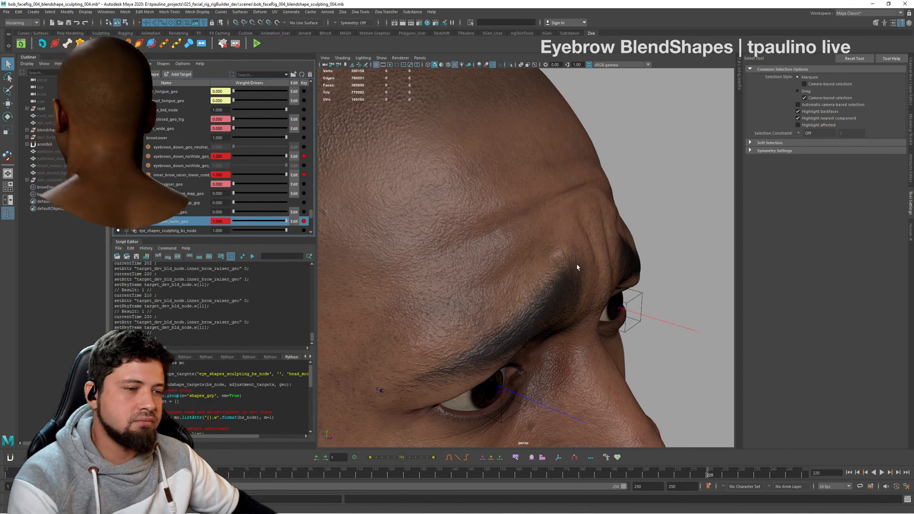
alt+drag(578, 267, 476, 254)
alt+right_drag(476, 255, 638, 226)
alt+drag(638, 226, 623, 238)
alt+middle_drag(623, 237, 619, 264)
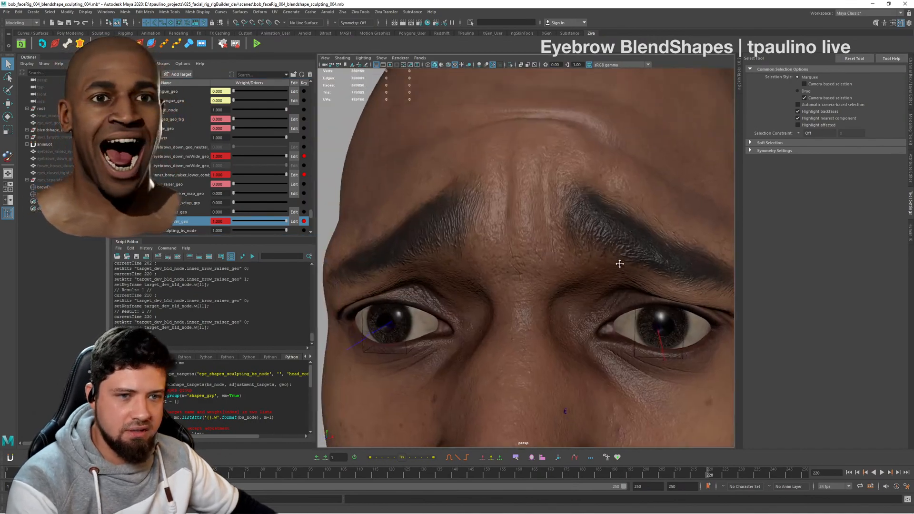
alt+right_drag(619, 264, 515, 228)
drag(285, 175, 181, 167)
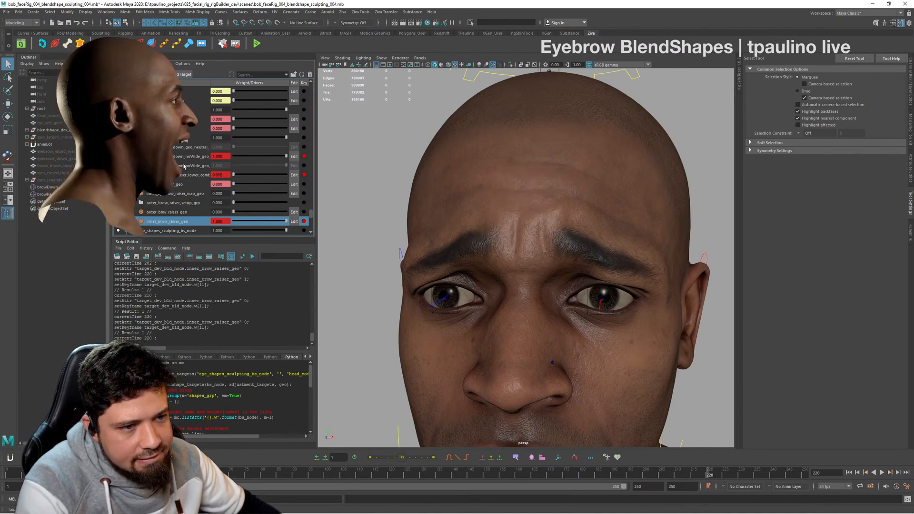
- Check the uncorrected brows from far and near, and restore inner_brow_raiser_lower_combo to weight 1
alt+drag(533, 255, 571, 259)
alt+right_drag(571, 260, 494, 247)
alt+drag(495, 248, 504, 248)
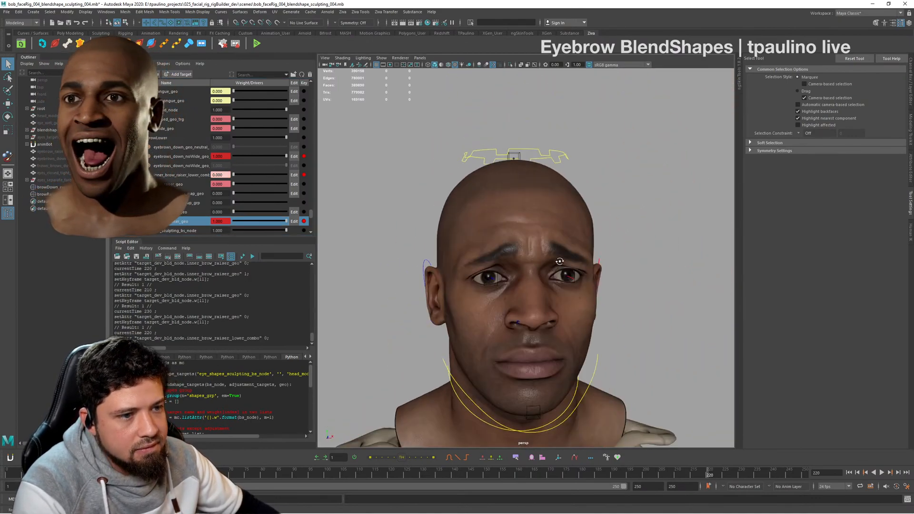
alt+right_drag(504, 249, 547, 273)
alt+drag(547, 272, 552, 280)
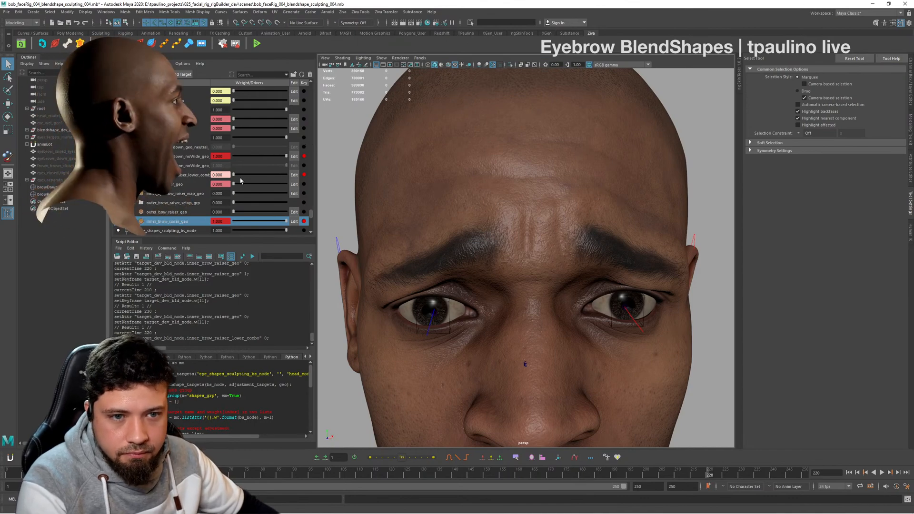
drag(240, 177, 318, 177)
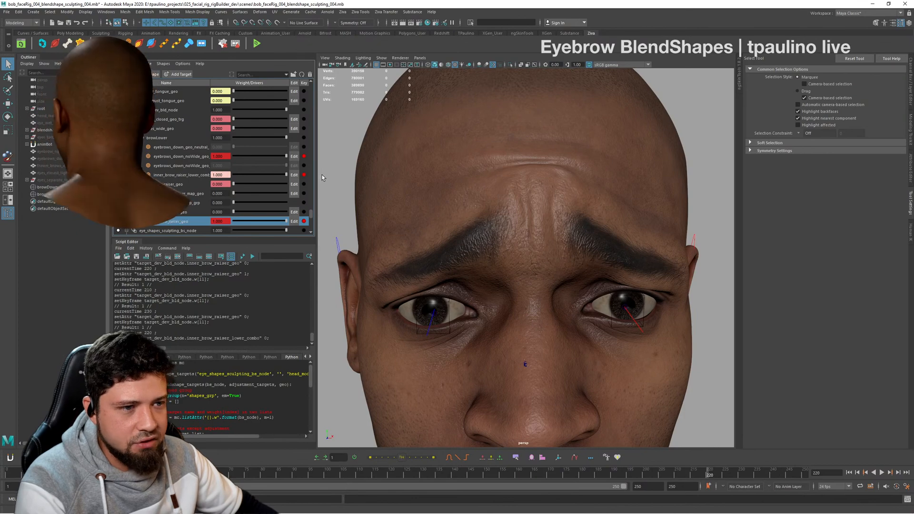
- Set inner_brow_raiser_lower_combo to 0, duplicate the target and try the copy at partial weights around 0.5
drag(298, 177, 227, 176)
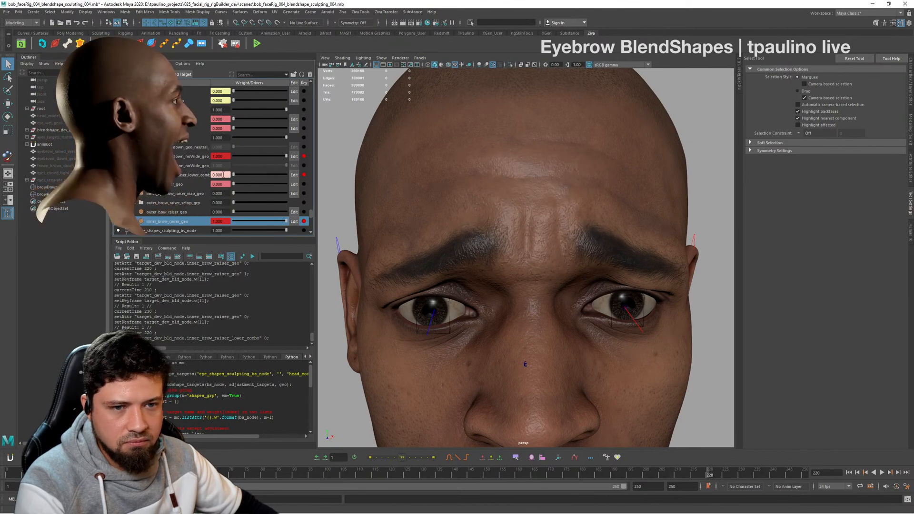
click(192, 176)
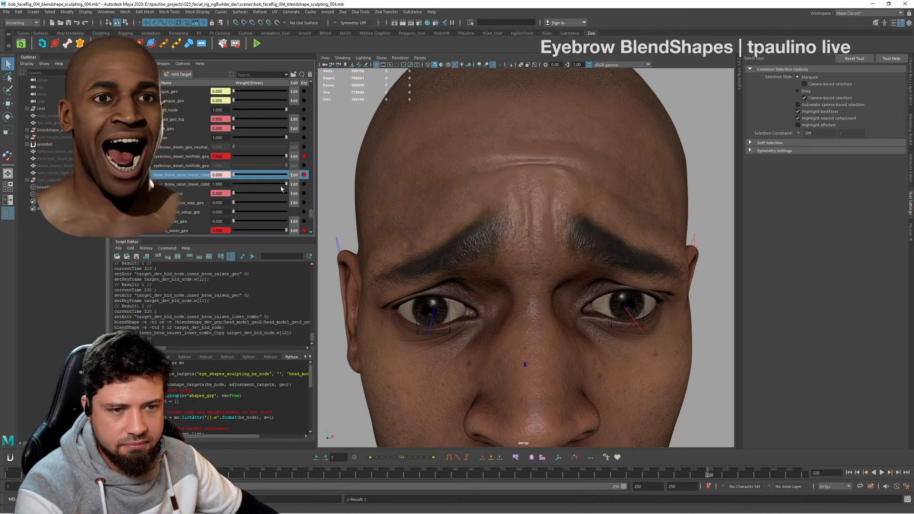
drag(233, 185, 277, 189)
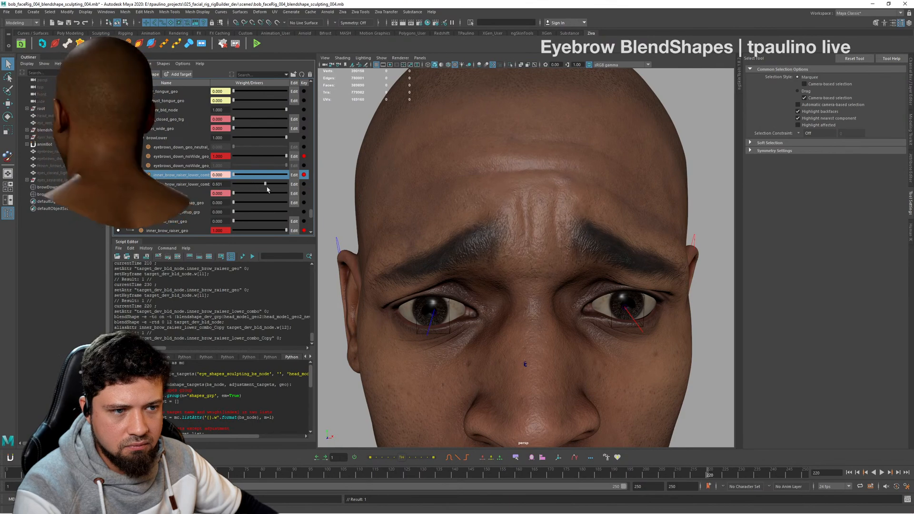
drag(267, 190, 260, 189)
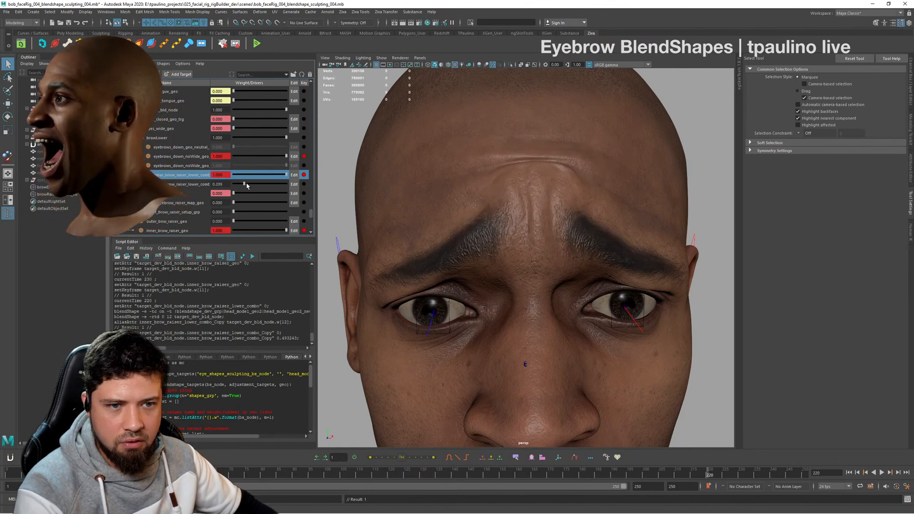
drag(254, 187, 241, 184)
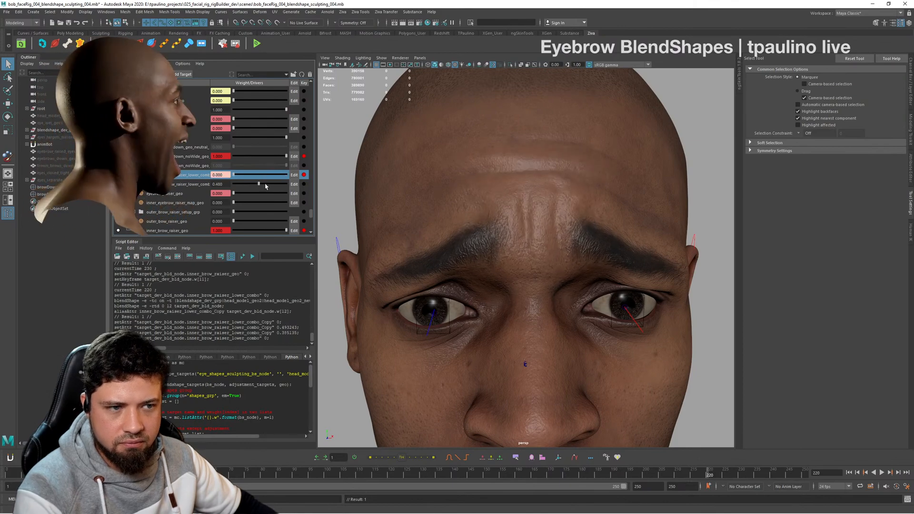
drag(261, 187, 259, 186)
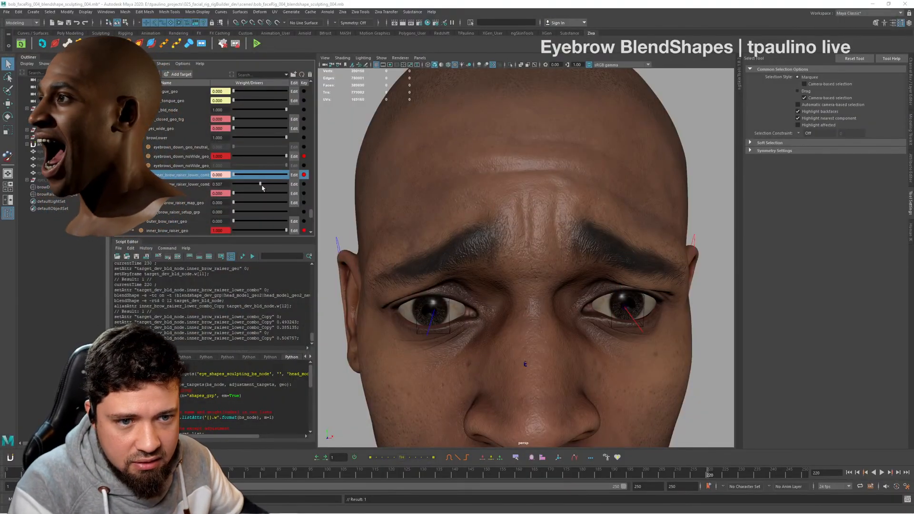
- Set the duplicated inner_brow_raiser_lower_combo target's weight to 0 and delete that copy
drag(260, 184, 217, 186)
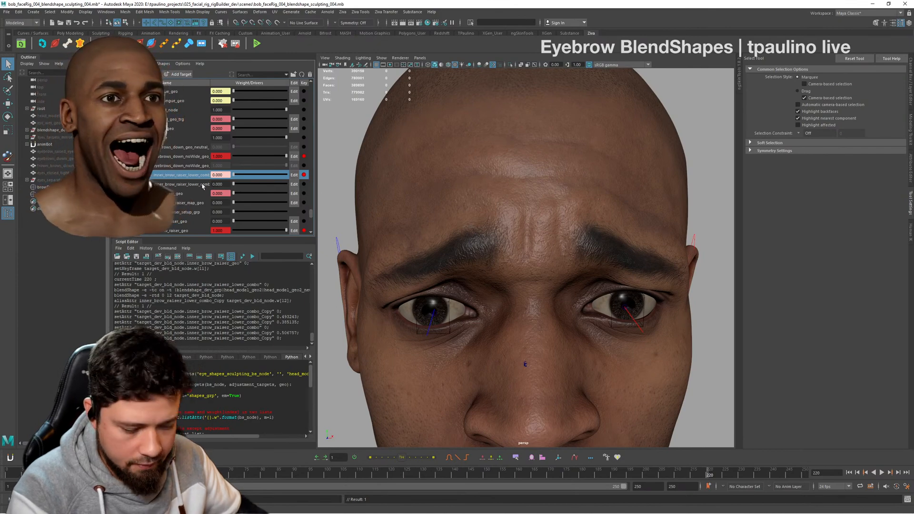
click(196, 187)
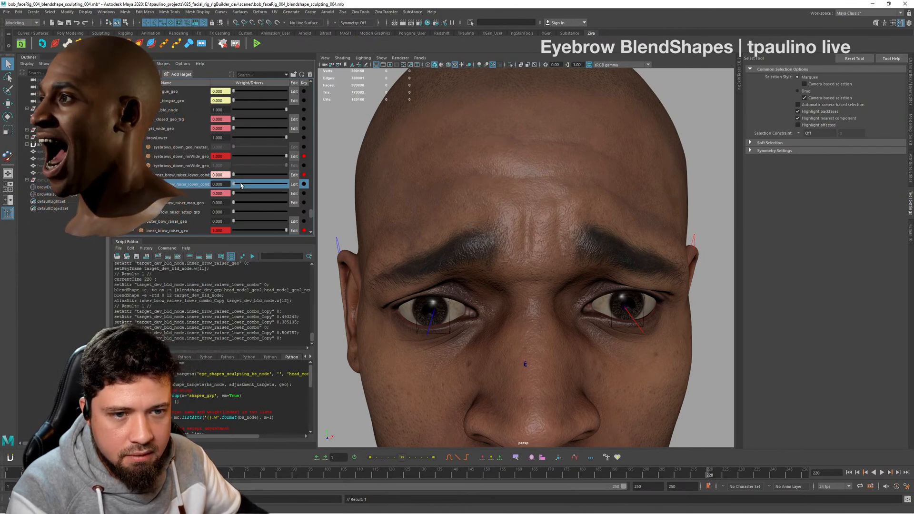
right_click(195, 187)
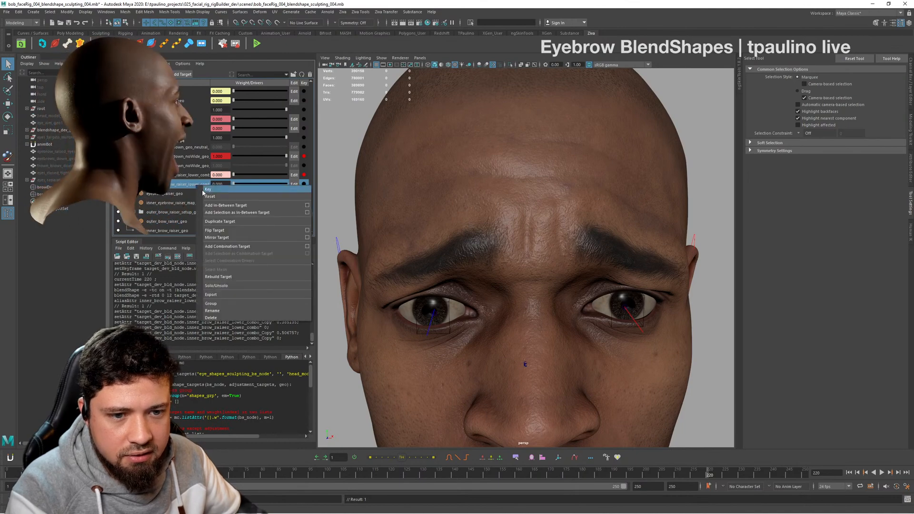
click(239, 316)
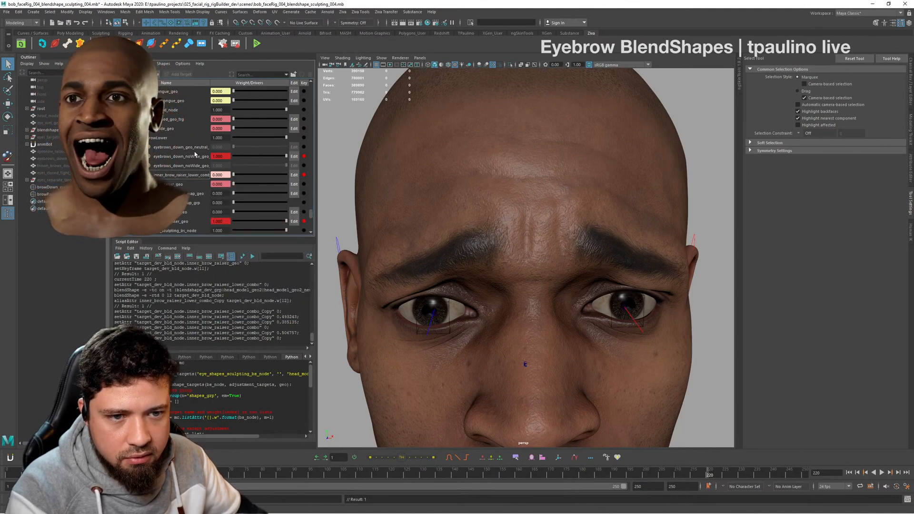
- Add a new editable target below inner_brow_raiser_lower_combo and select the head mesh for sculpting
click(185, 176)
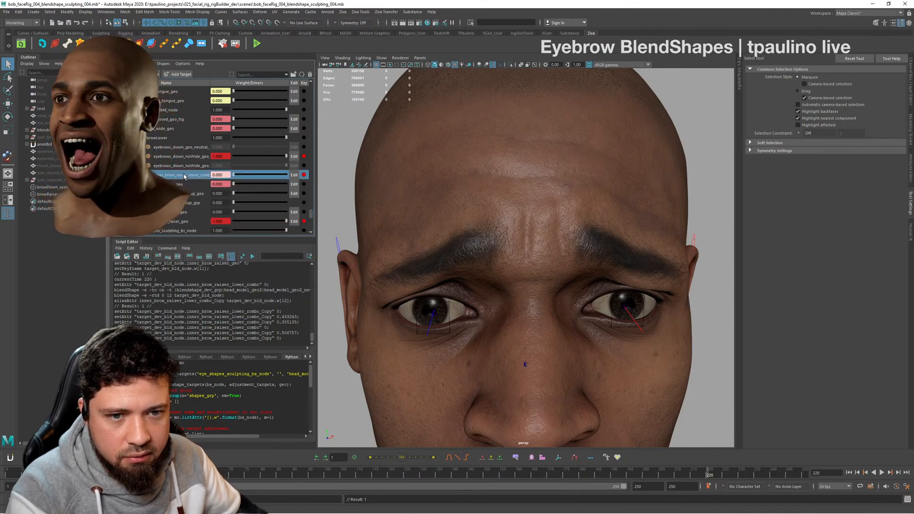
click(176, 75)
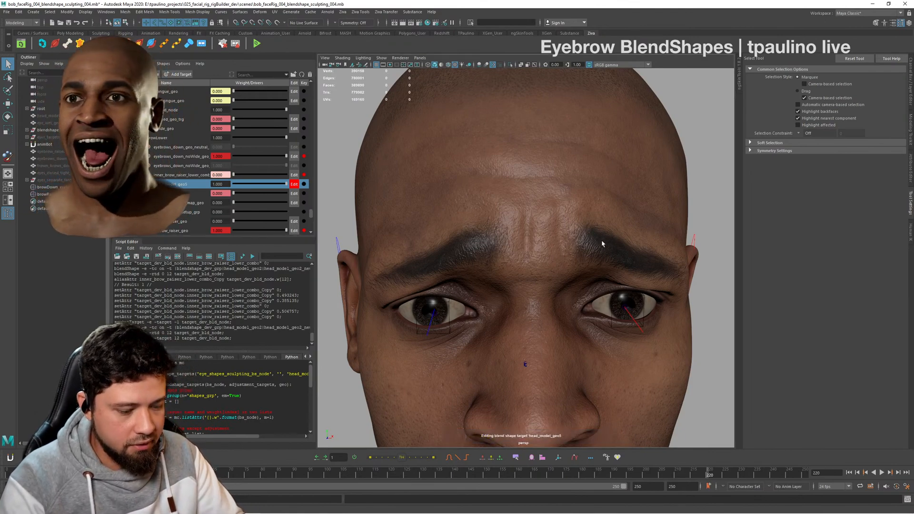
click(659, 188)
alt+drag(618, 242, 533, 214)
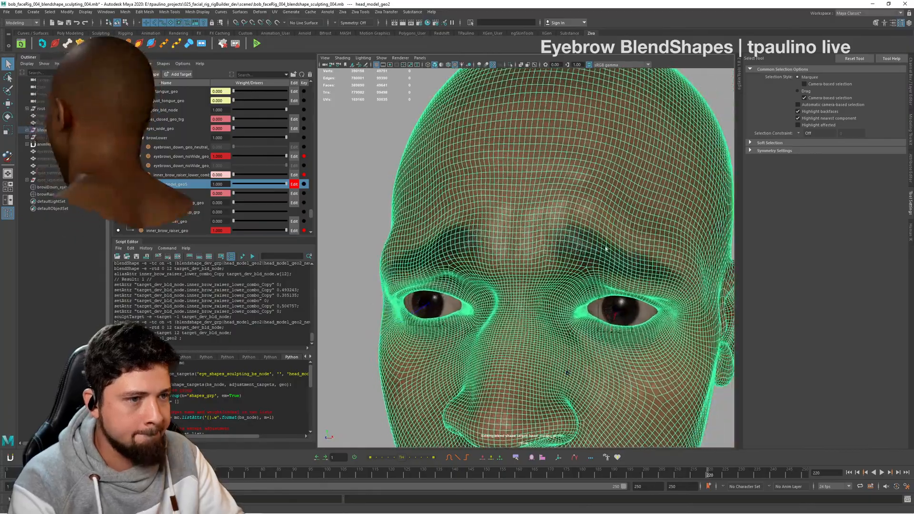
alt+right_drag(516, 214, 541, 210)
alt+drag(540, 211, 409, 217)
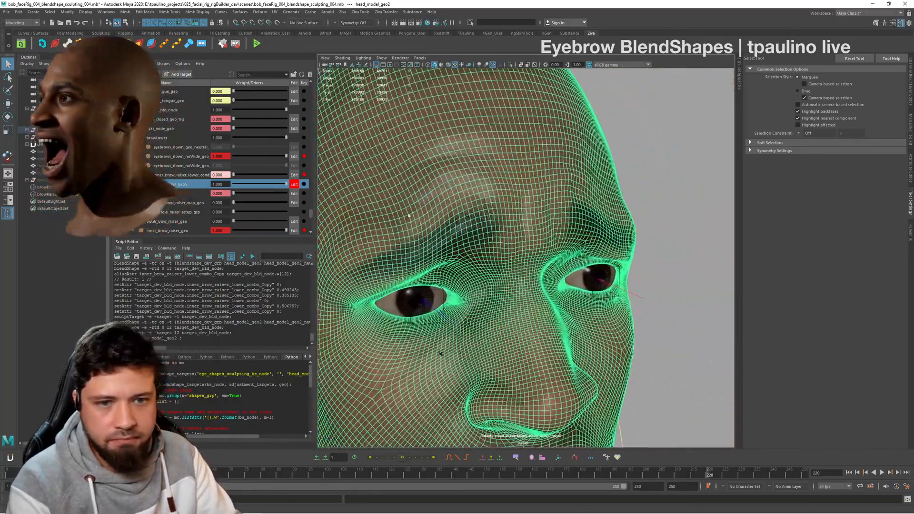
- Try to reshape the skin between the inner brows with the Grab tool at strength 100
click(113, 34)
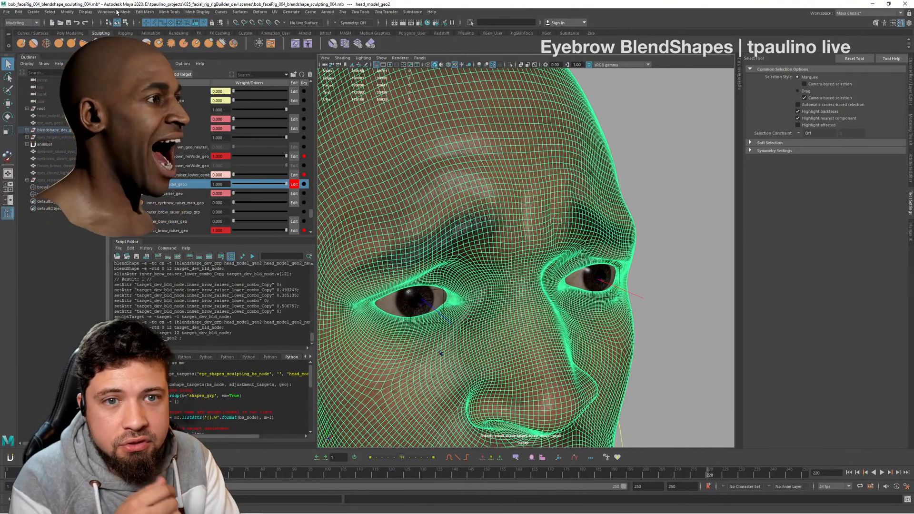
click(59, 43)
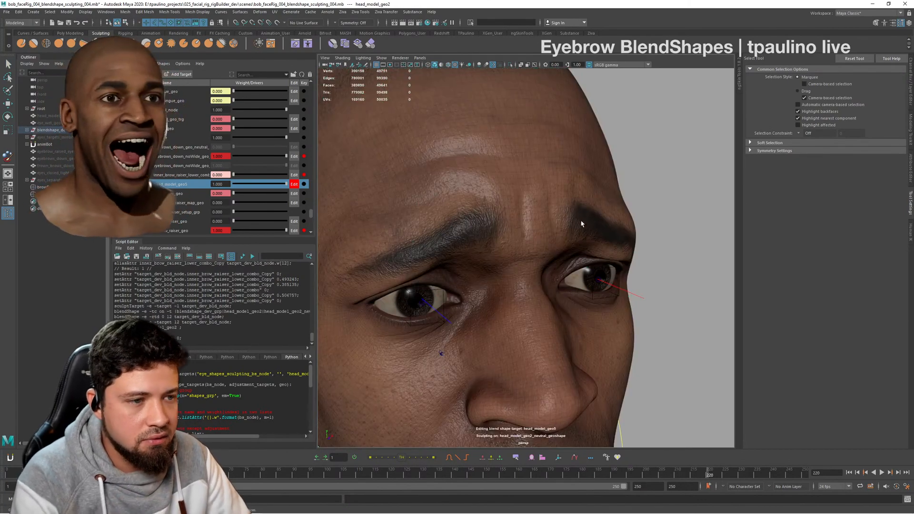
mouse_move(581, 223)
alt+mouse_down()
mouse_move(577, 198)
mouse_move(571, 233)
mouse_move(534, 228)
mouse_move(554, 239)
mouse_move(526, 220)
mouse_move(601, 253)
mouse_move(577, 240)
mouse_move(450, 257)
alt+mouse_up()
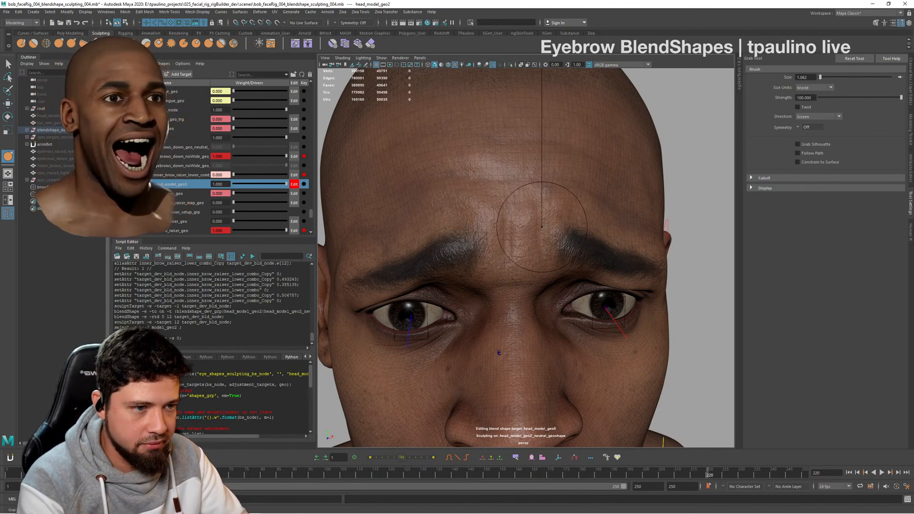
mouse_move(572, 247)
alt+mouse_down()
mouse_move(524, 219)
mouse_move(578, 187)
mouse_move(582, 206)
mouse_move(598, 201)
mouse_move(476, 216)
alt+mouse_up()
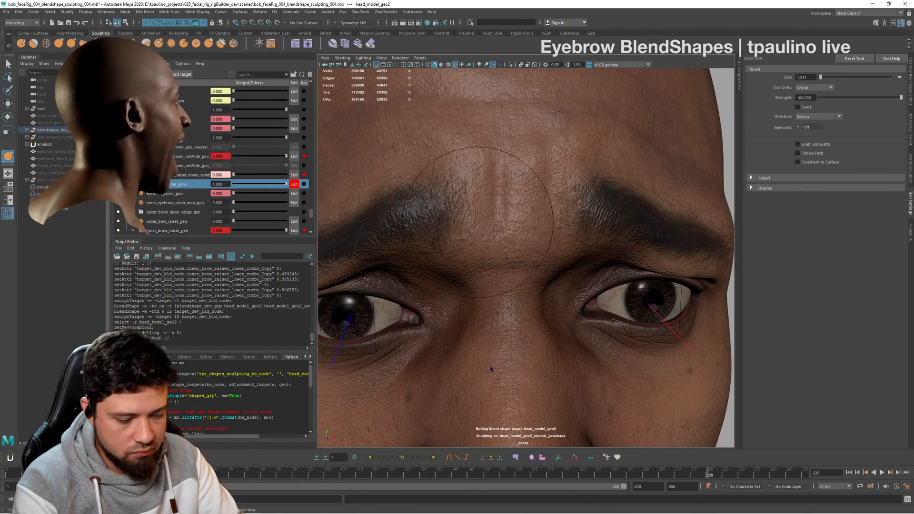
drag(460, 218, 494, 199)
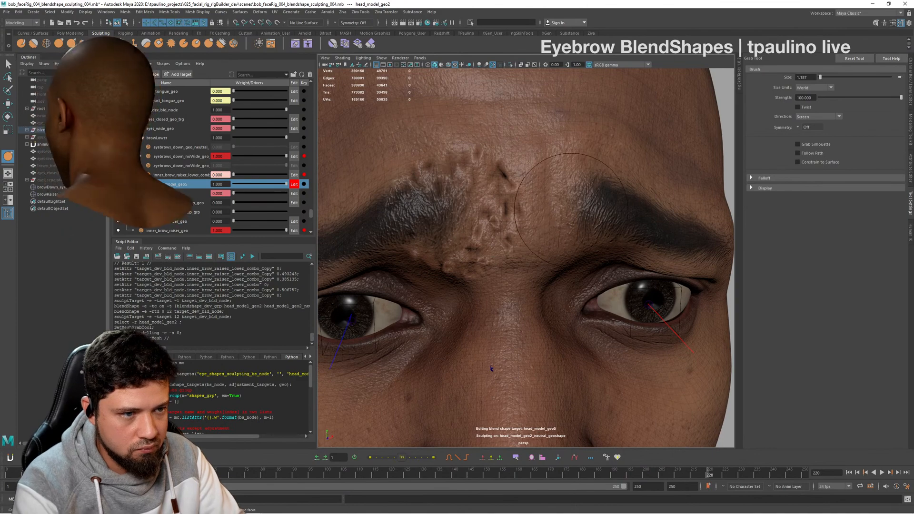
mouse_move(569, 209)
alt+mouse_down()
mouse_move(542, 223)
mouse_move(492, 218)
alt+mouse_up()
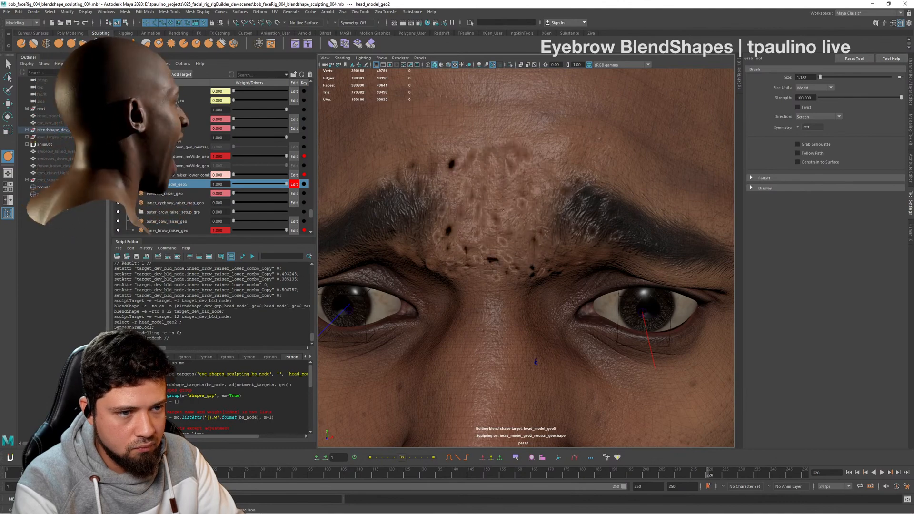
alt+drag(501, 205, 458, 197)
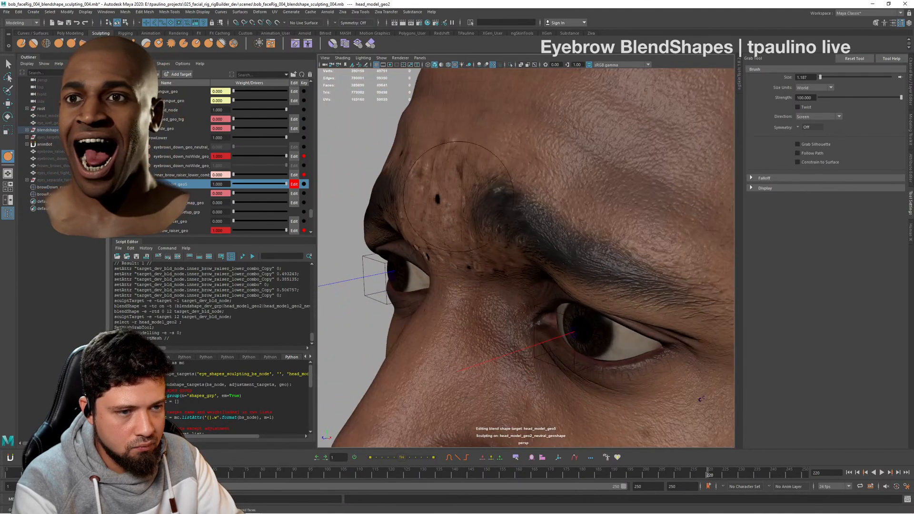
alt+drag(539, 181, 572, 203)
alt+right_drag(572, 203, 500, 202)
- Switch off inner_brow_raiser_lower_combo and check the inner brows with the new target kept at weight 1
drag(286, 184, 213, 173)
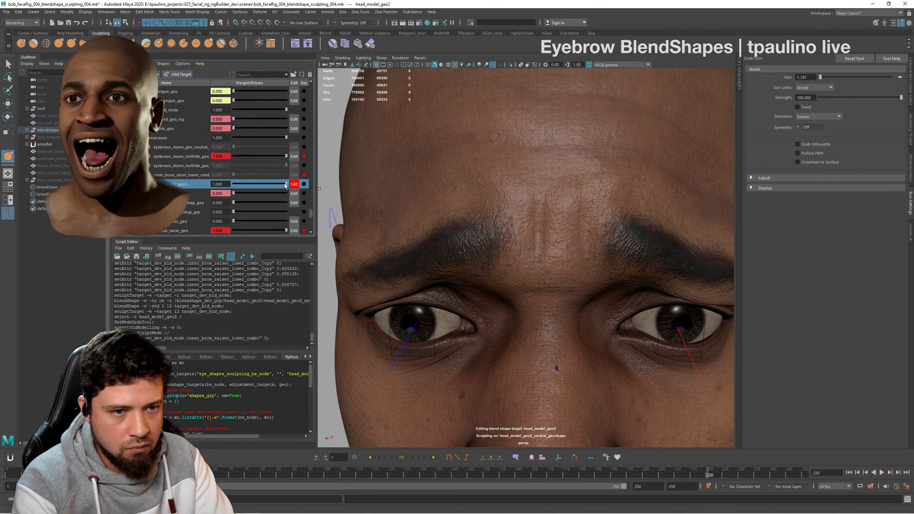
drag(242, 187, 327, 197)
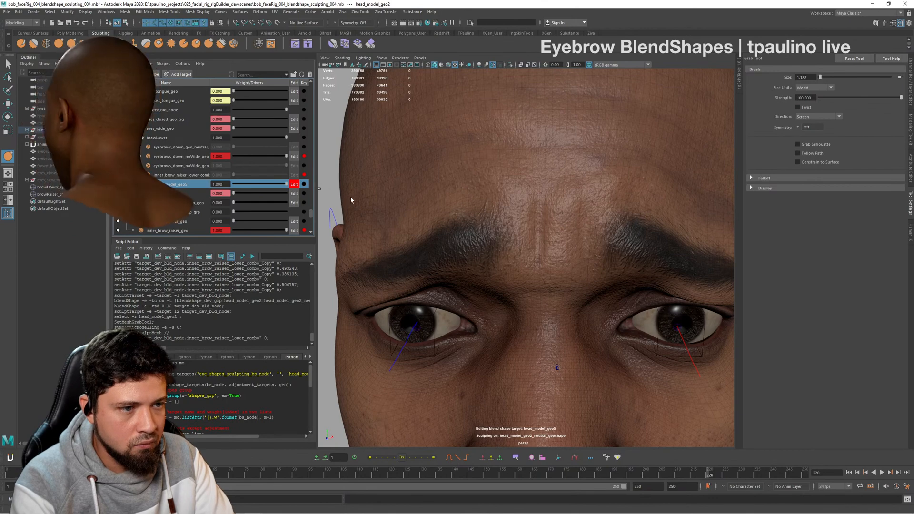
mouse_move(571, 198)
alt+mouse_down()
mouse_move(497, 221)
mouse_move(586, 209)
alt+mouse_up()
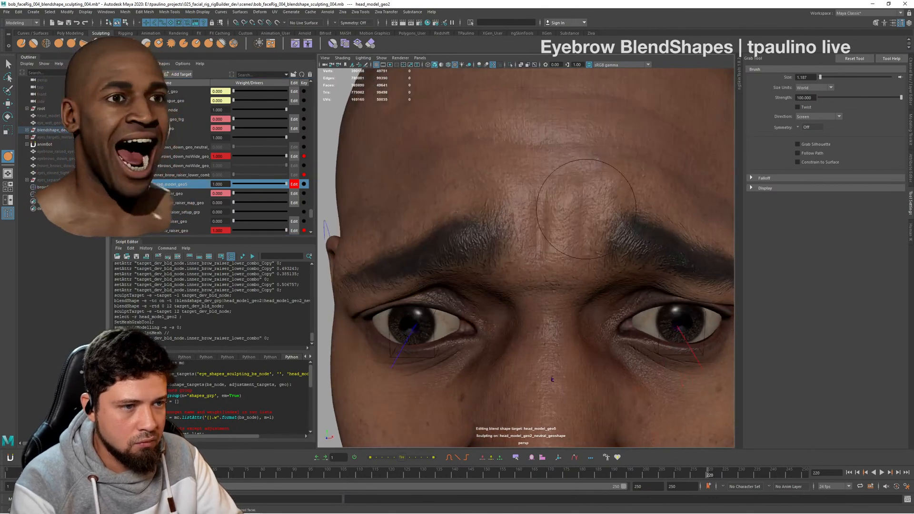
alt+right_drag(586, 209, 614, 211)
alt+drag(614, 212, 542, 220)
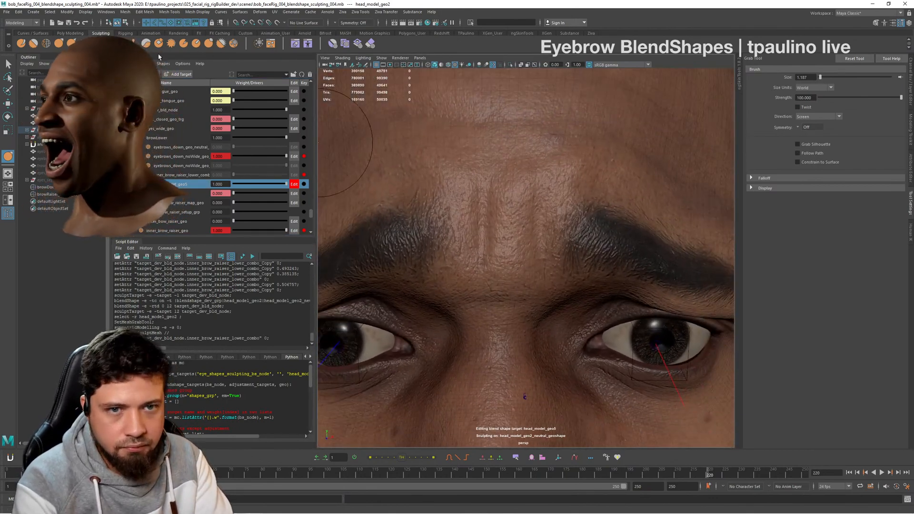
- Bulge the skin between and above the inner brows with the Bulge tool at strength 0.05, undoing an unwanted stroke
click(209, 44)
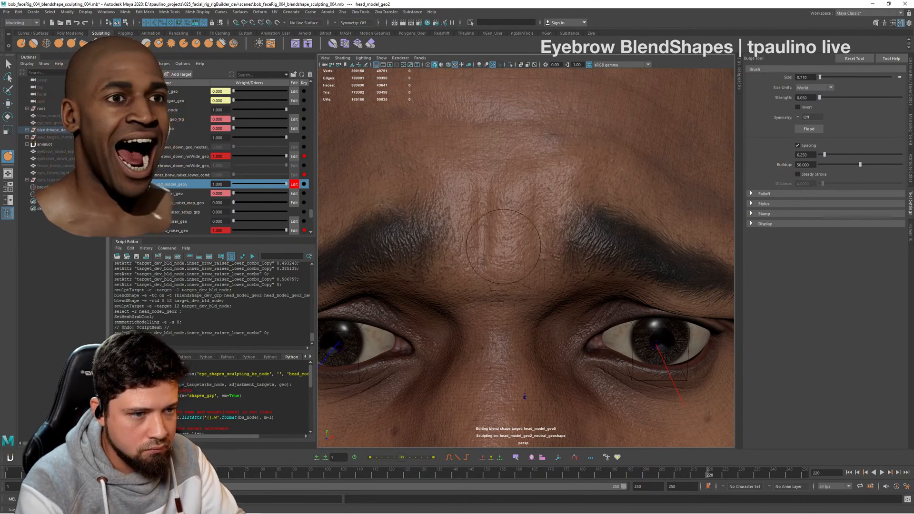
mouse_move(501, 205)
alt+mouse_down()
mouse_move(495, 211)
mouse_move(508, 232)
mouse_move(518, 196)
mouse_move(595, 178)
mouse_move(528, 183)
alt+mouse_up()
mouse_move(584, 240)
alt+mouse_down()
mouse_move(571, 233)
mouse_move(579, 218)
mouse_move(518, 153)
mouse_move(483, 194)
mouse_move(530, 183)
mouse_move(393, 236)
mouse_move(471, 219)
mouse_move(499, 194)
mouse_move(447, 212)
mouse_move(509, 211)
mouse_move(548, 241)
mouse_move(587, 219)
mouse_move(489, 232)
alt+mouse_up()
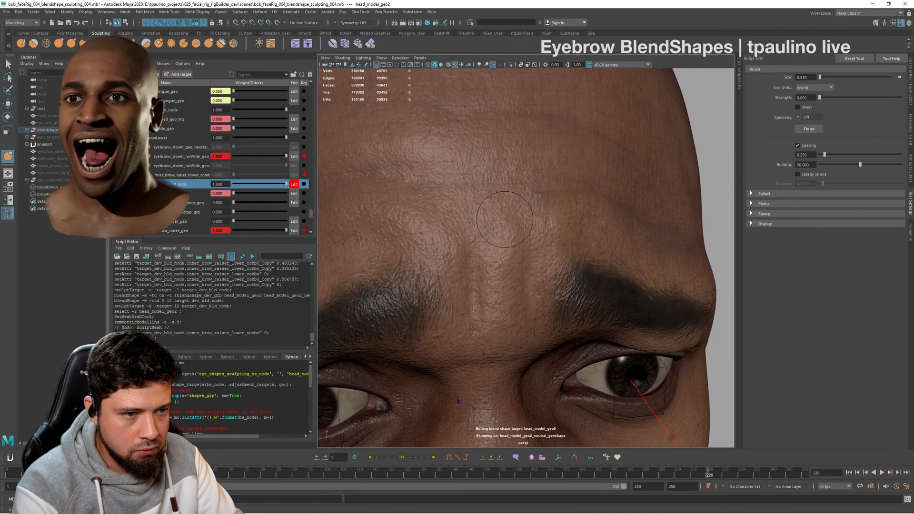
key(ctrl+z)
mouse_move(547, 212)
alt+mouse_down()
mouse_move(464, 194)
mouse_move(573, 206)
mouse_move(514, 200)
mouse_move(540, 190)
mouse_move(587, 196)
alt+mouse_up()
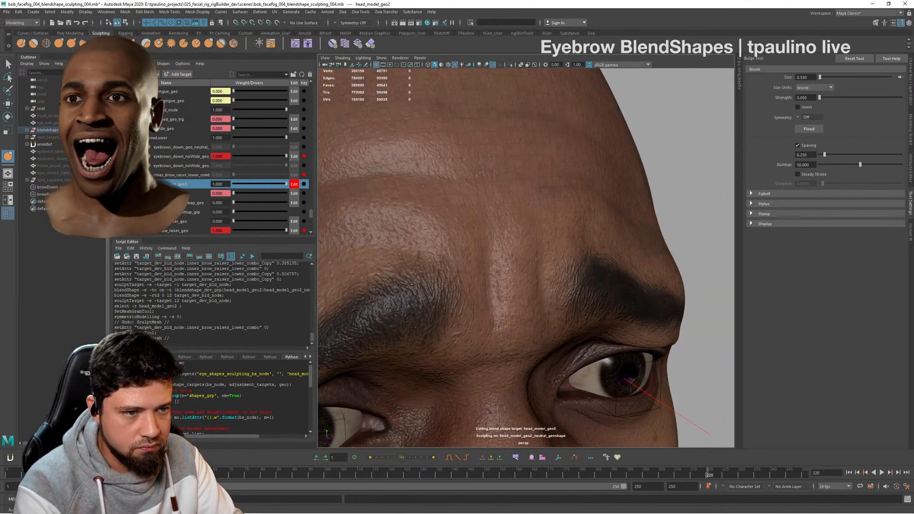
alt+drag(452, 218, 476, 190)
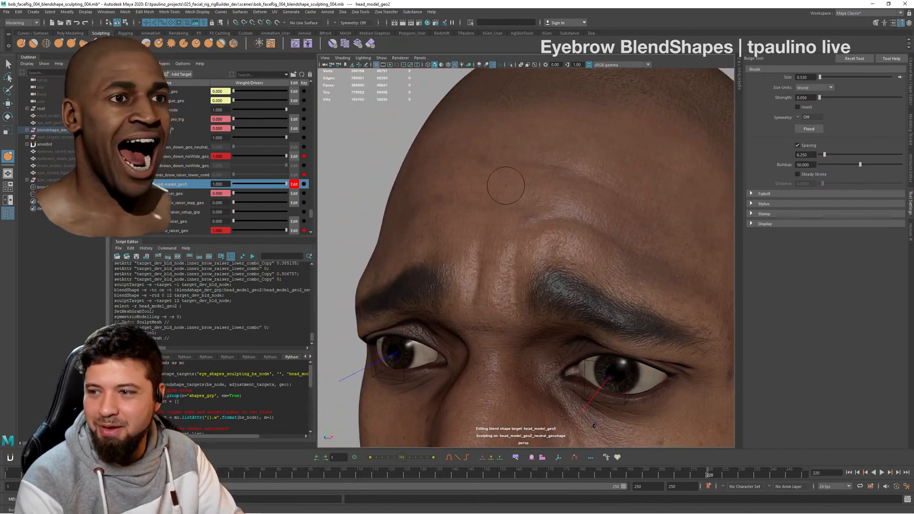
alt+drag(545, 184, 525, 215)
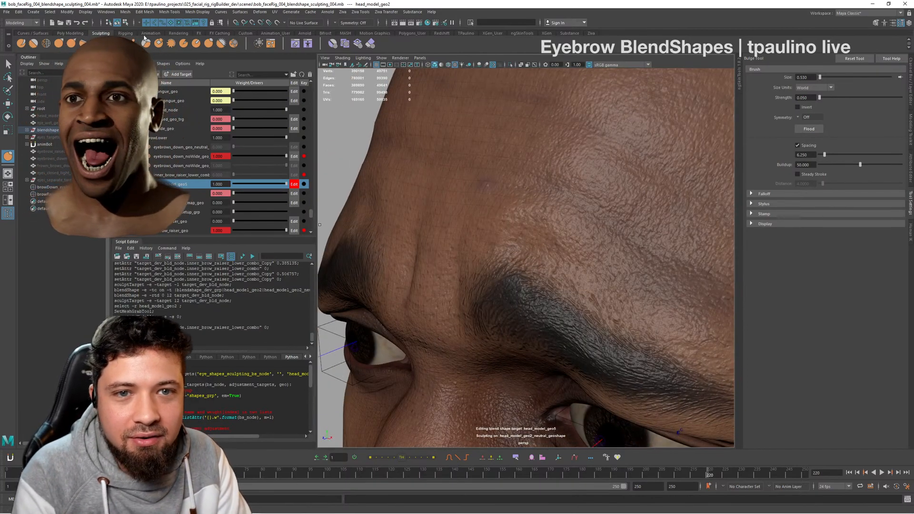
- Try to build up the forehead above the inner brow with the Sculpt tool at strength 0.1
click(24, 45)
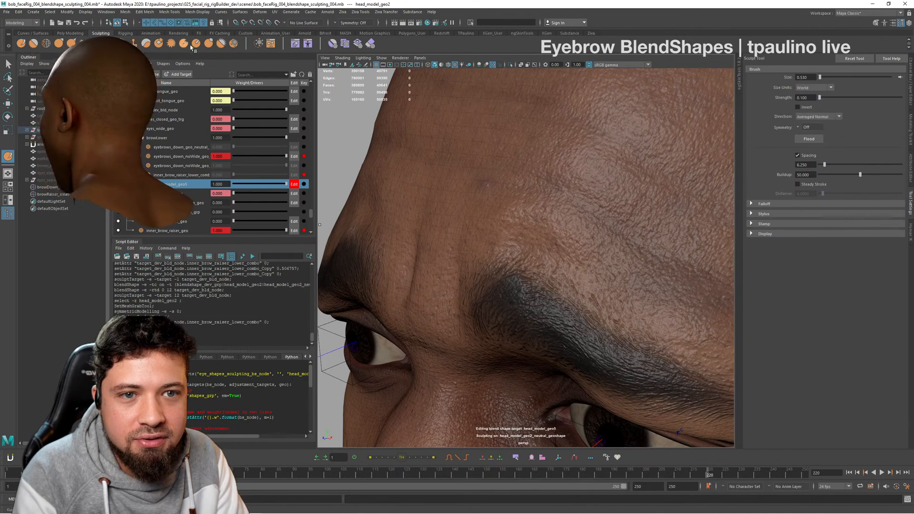
alt+drag(569, 234, 505, 210)
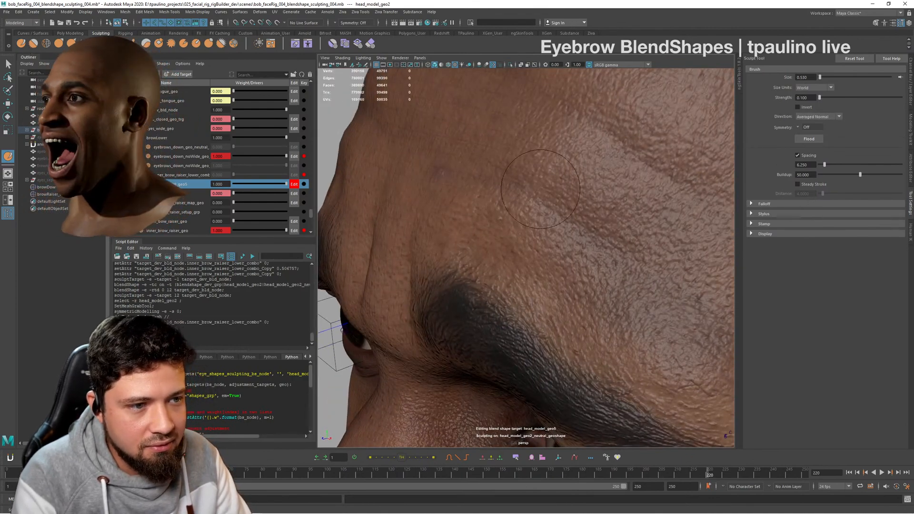
key(ctrl+z)
key(ctrl+z)
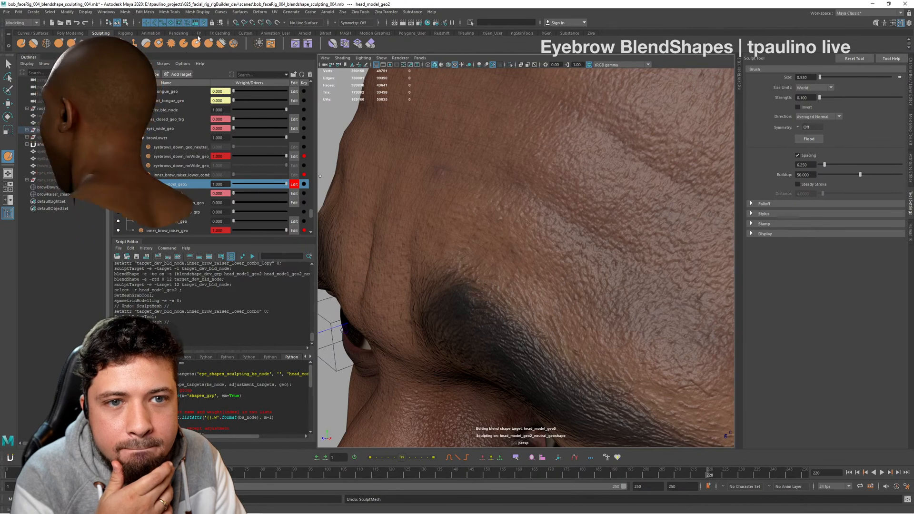
- Refine the forehead wrinkles above the inner brow with the Knife tool at strength 0.05
click(185, 44)
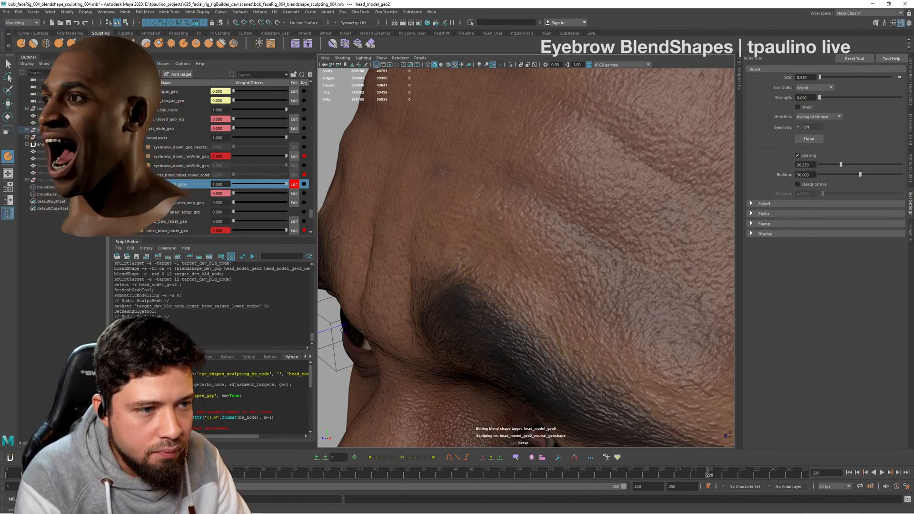
alt+drag(495, 171, 543, 196)
alt+right_drag(543, 195, 502, 196)
mouse_move(503, 197)
alt+mouse_down()
mouse_move(436, 201)
mouse_move(507, 210)
mouse_move(491, 207)
alt+mouse_up()
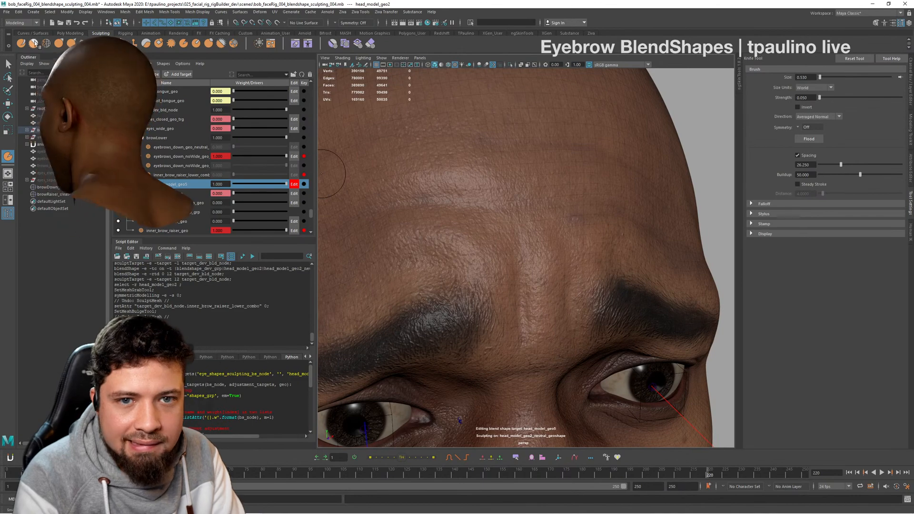
- Bulge the forehead skin above and between the inner brows with the Bulge tool at size 0.33 and strength 0.05, undoing unwanted strokes
click(209, 44)
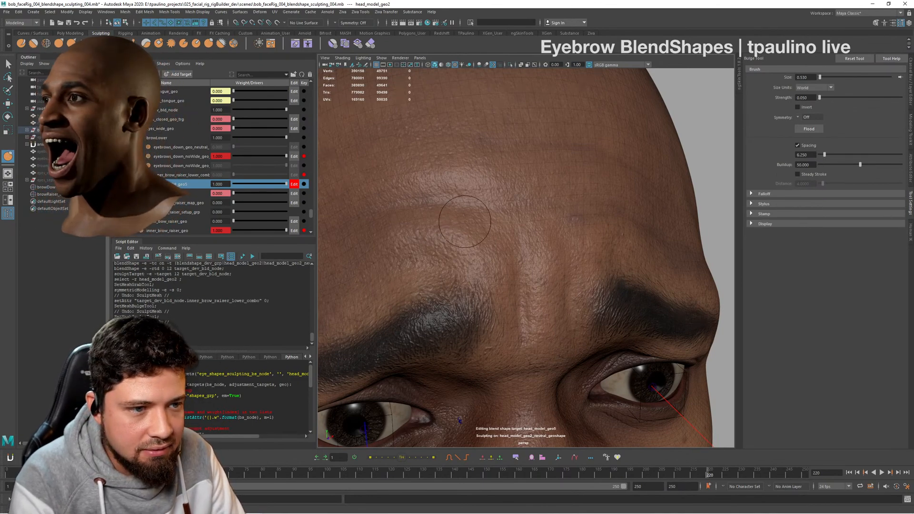
alt+drag(548, 180, 504, 181)
mouse_move(615, 194)
alt+mouse_down()
mouse_move(565, 195)
mouse_move(577, 210)
mouse_move(547, 204)
mouse_move(591, 224)
alt+mouse_up()
mouse_move(540, 212)
alt+mouse_down()
mouse_move(563, 184)
mouse_move(505, 235)
mouse_move(514, 198)
alt+mouse_up()
alt+right_drag(514, 198, 559, 214)
alt+drag(633, 218, 699, 240)
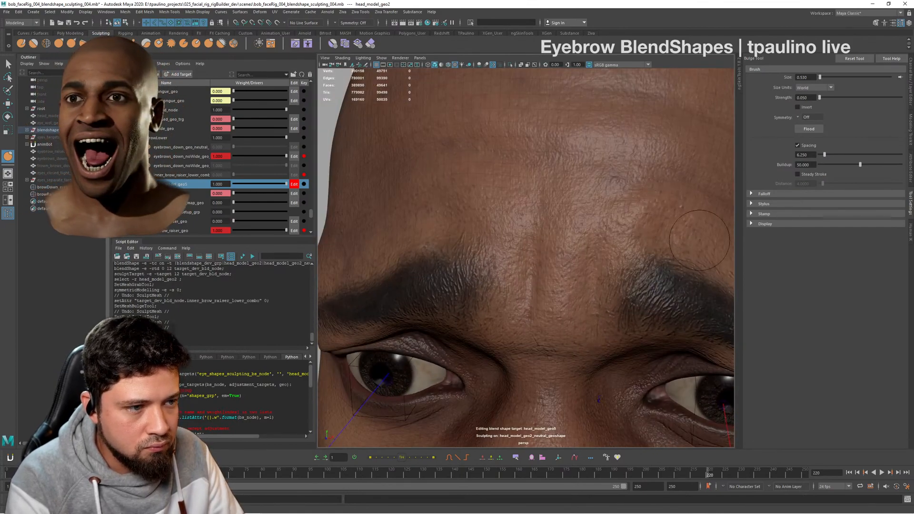
mouse_move(571, 204)
alt+mouse_down()
mouse_move(642, 210)
mouse_move(595, 208)
mouse_move(656, 190)
mouse_move(607, 218)
mouse_move(596, 213)
mouse_move(626, 237)
mouse_move(688, 217)
alt+mouse_up()
key(ctrl+z)
key(ctrl+z)
key(ctrl+z)
alt+middle_drag(481, 211, 517, 217)
alt+right_drag(517, 217, 536, 226)
alt+drag(531, 228, 542, 236)
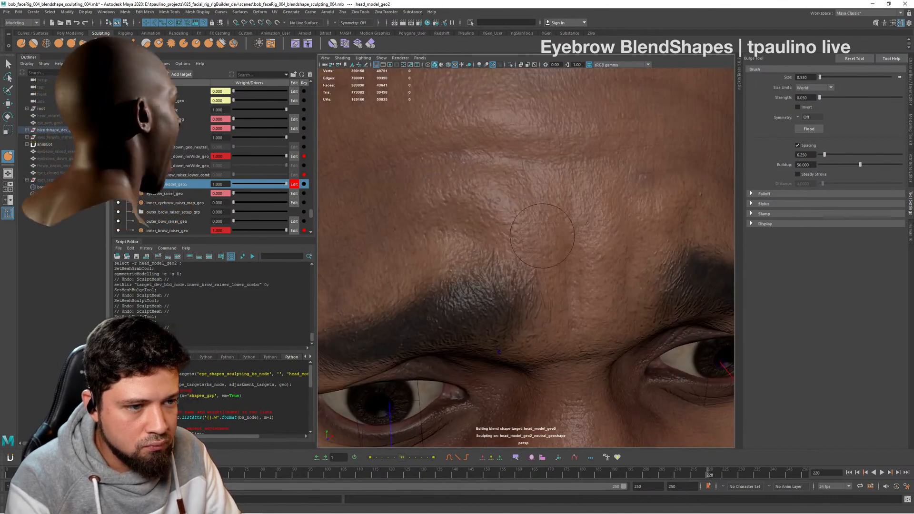
- Examine the bulged forehead and inner brows up close and from several angles
alt+drag(464, 239, 510, 264)
alt+drag(614, 295, 566, 229)
alt+right_drag(463, 190, 396, 250)
alt+drag(571, 269, 562, 239)
alt+right_drag(524, 243, 574, 236)
alt+drag(573, 236, 571, 269)
alt+right_drag(529, 300, 548, 308)
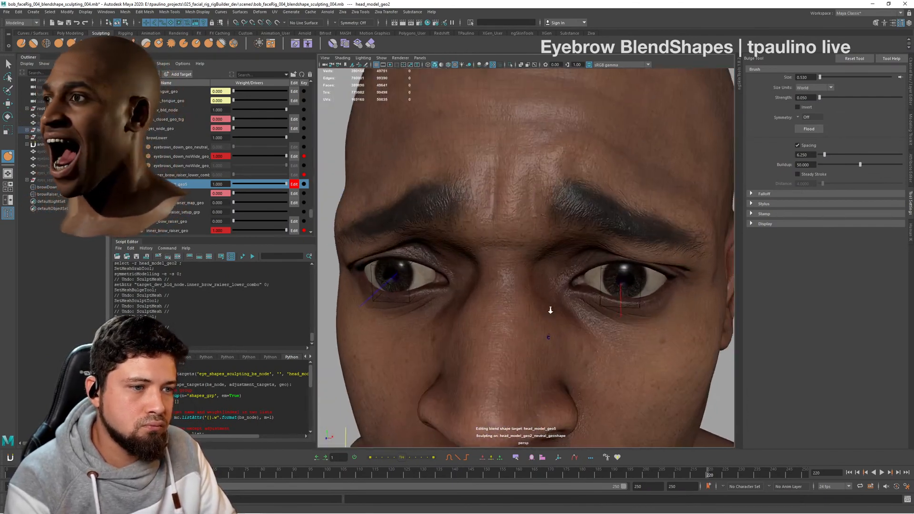
alt+drag(549, 266, 533, 240)
alt+middle_drag(546, 244, 538, 267)
alt+right_drag(538, 267, 574, 274)
alt+drag(547, 269, 509, 188)
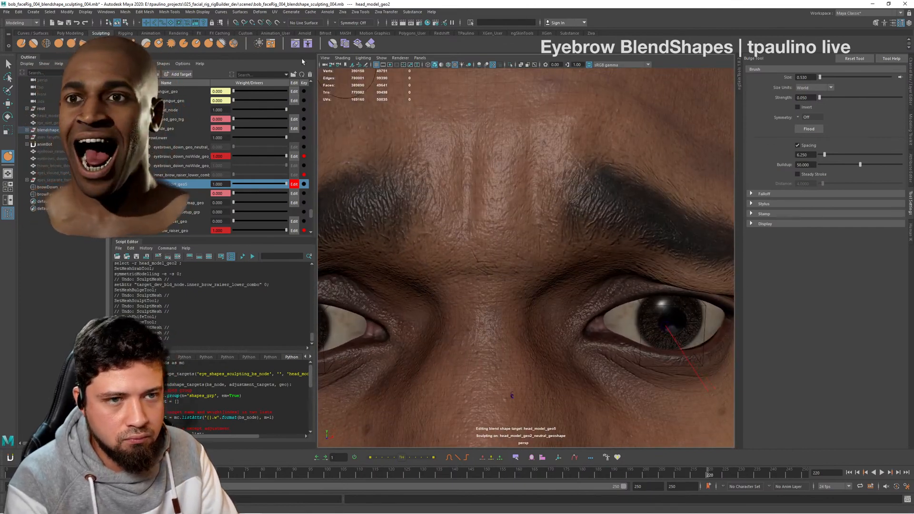
- Reshape one inner brow with the Grab tool at size 0.95 and strength 100, undoing an unwanted stroke and dismissing the save reminder
click(59, 44)
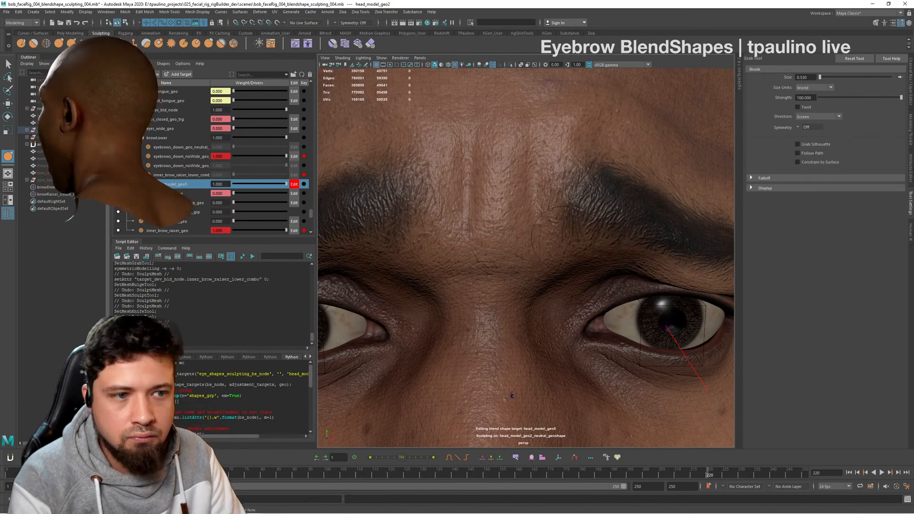
mouse_move(569, 238)
alt+mouse_down()
mouse_move(532, 228)
mouse_move(543, 206)
alt+mouse_up()
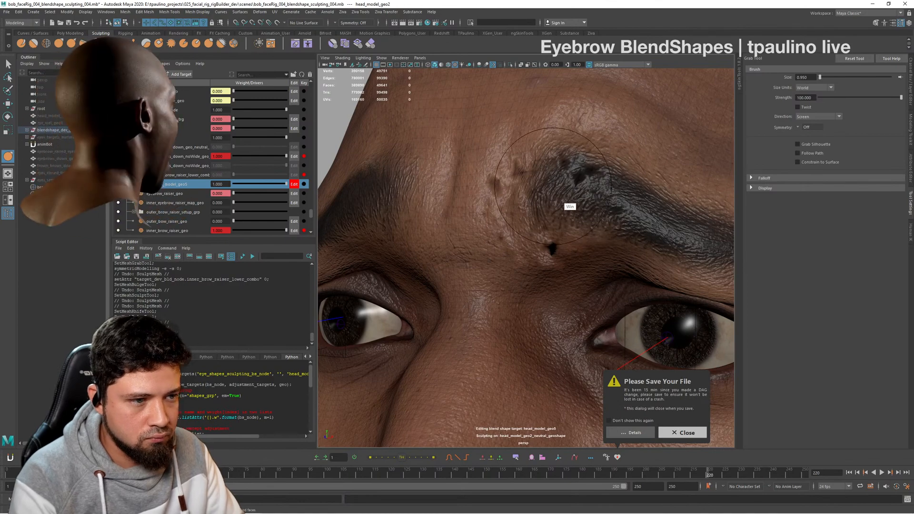
alt+drag(569, 154, 589, 220)
key(super)
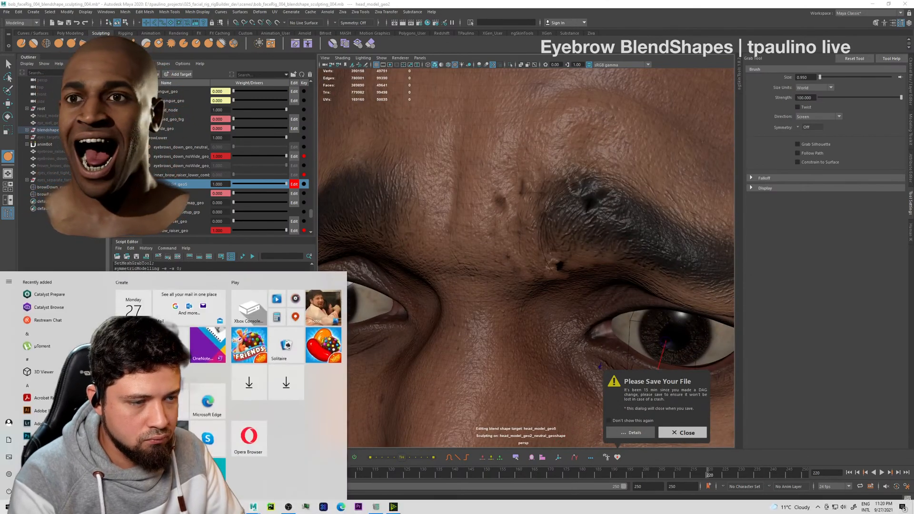
key(super)
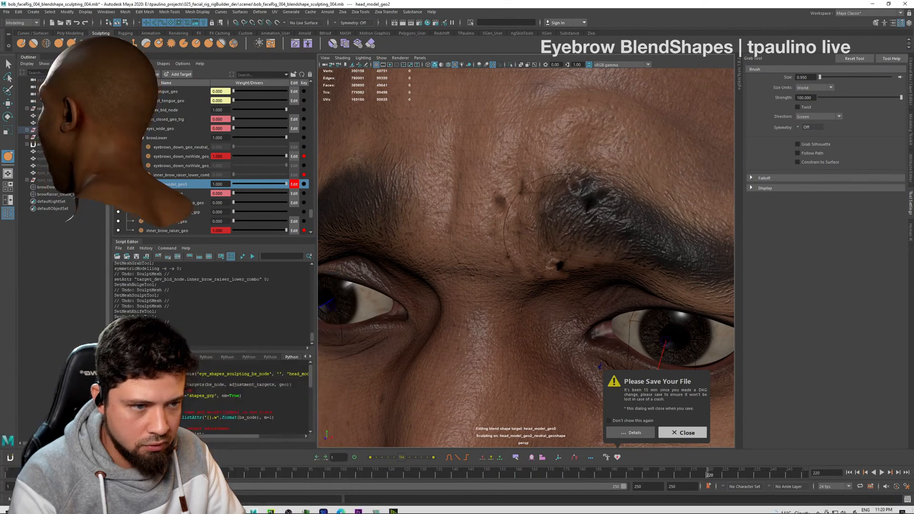
alt+drag(602, 195, 614, 269)
key(ctrl+z)
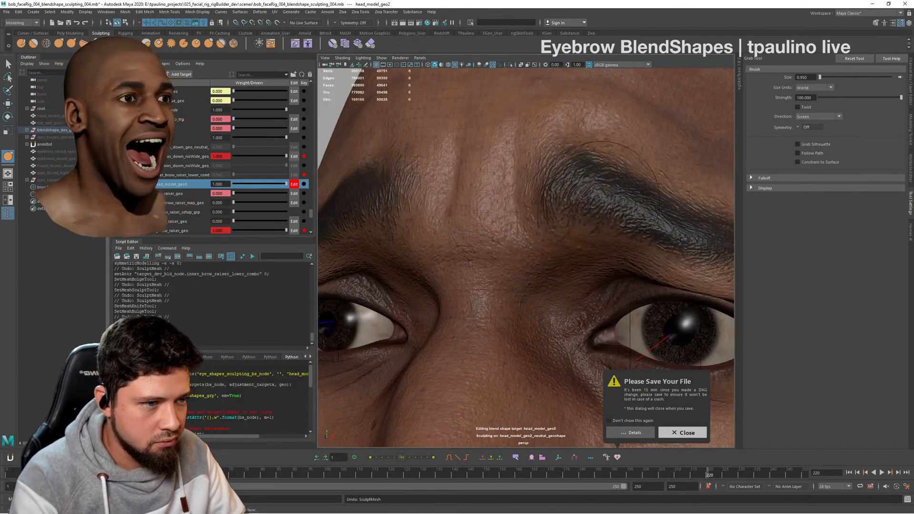
alt+drag(607, 162, 624, 180)
click(682, 432)
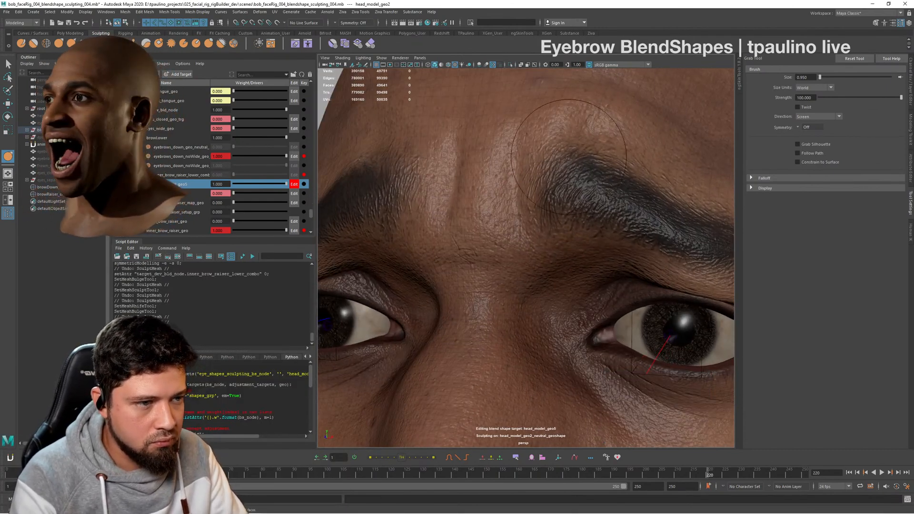
- Shift the skin between the inner brows with the Grab tool and refresh the edited target at weight 1 to check the surface
mouse_move(569, 157)
alt+mouse_down()
mouse_move(522, 196)
mouse_move(535, 169)
mouse_move(547, 169)
mouse_move(452, 177)
alt+mouse_up()
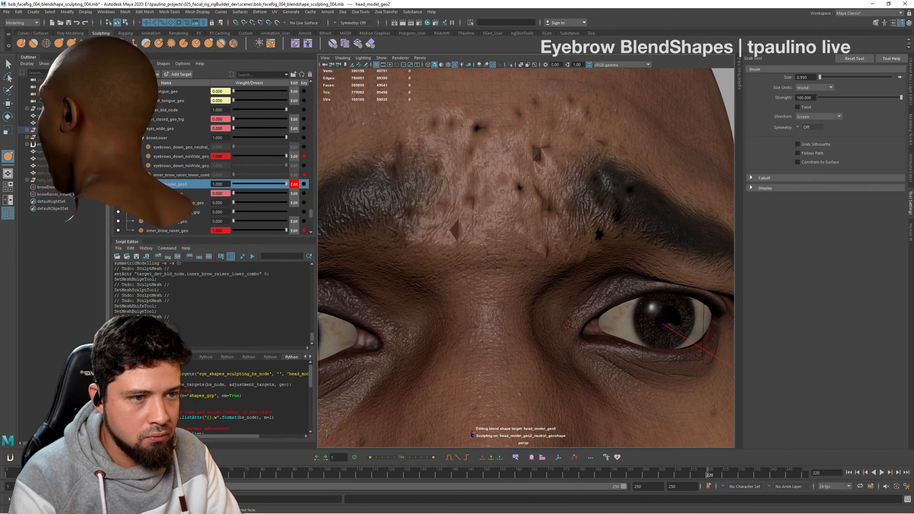
alt+drag(549, 183, 535, 180)
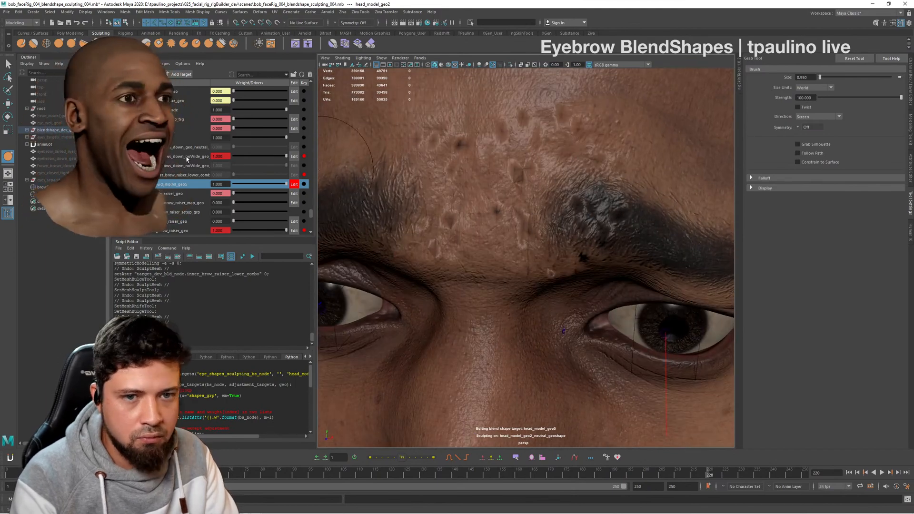
mouse_move(285, 185)
mouse_down()
mouse_move(261, 186)
mouse_move(299, 185)
mouse_up()
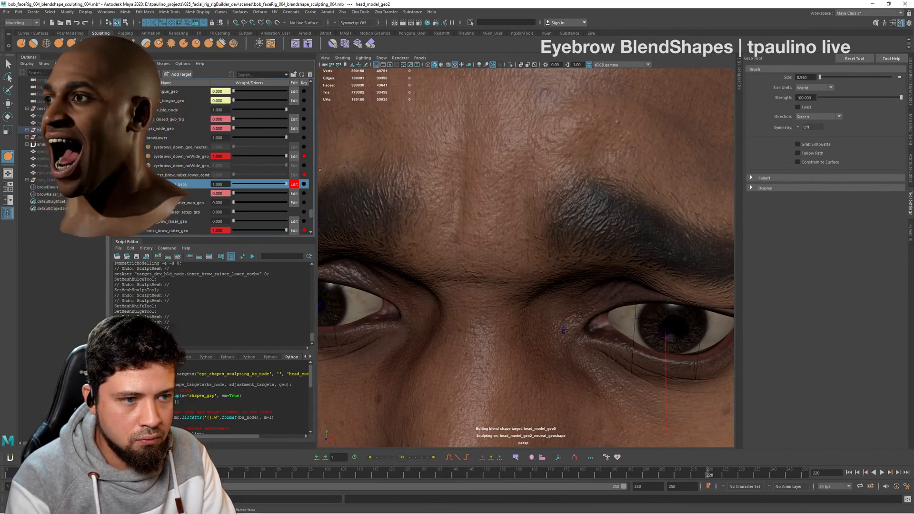
alt+drag(654, 204, 639, 230)
alt+right_drag(639, 230, 488, 223)
alt+drag(578, 238, 524, 195)
alt+right_drag(524, 195, 566, 214)
alt+drag(533, 228, 543, 248)
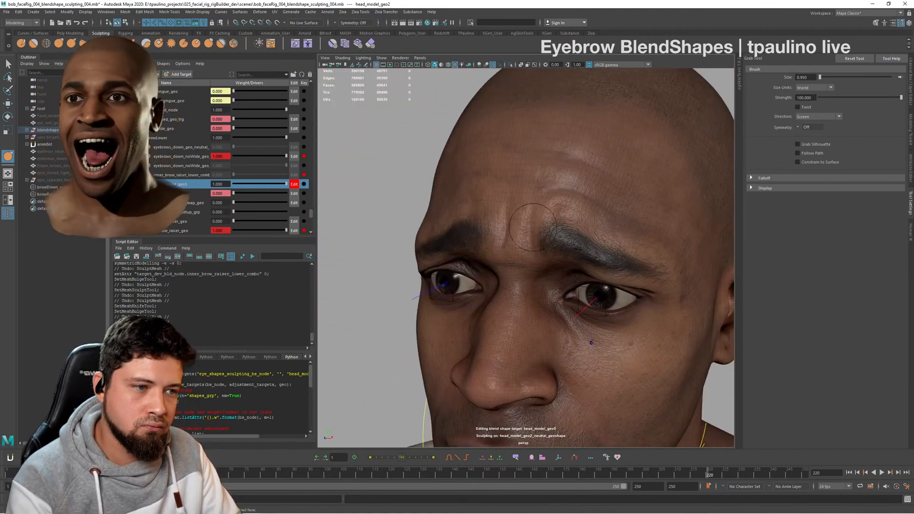
alt+right_drag(509, 238, 556, 241)
alt+drag(556, 238, 594, 232)
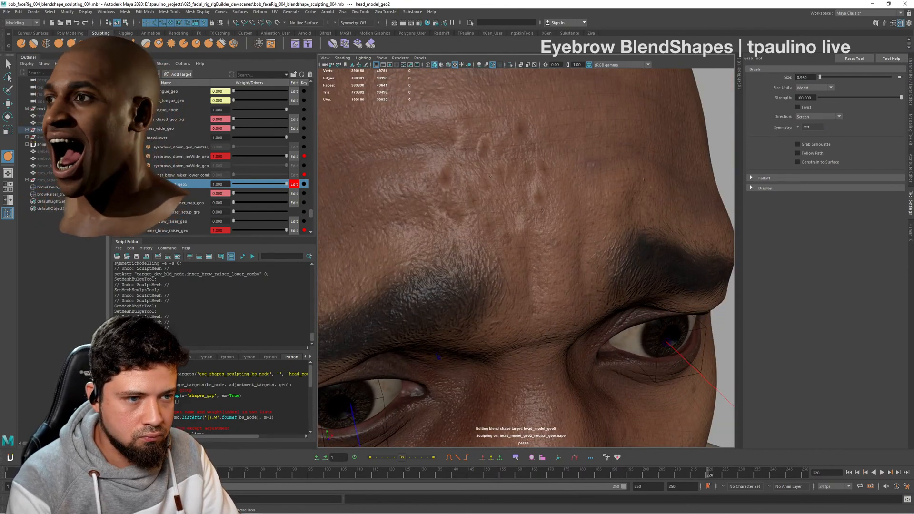
- Adjust the central forehead above the inner brows with the Grab tool, undoing a bad stroke and refreshing the target at weight 1
mouse_move(490, 176)
alt+mouse_down()
mouse_move(566, 157)
mouse_move(533, 167)
mouse_move(516, 160)
mouse_move(530, 152)
mouse_move(570, 157)
alt+mouse_up()
mouse_move(548, 125)
mouse_down()
mouse_move(548, 107)
mouse_move(552, 179)
mouse_move(547, 168)
mouse_up()
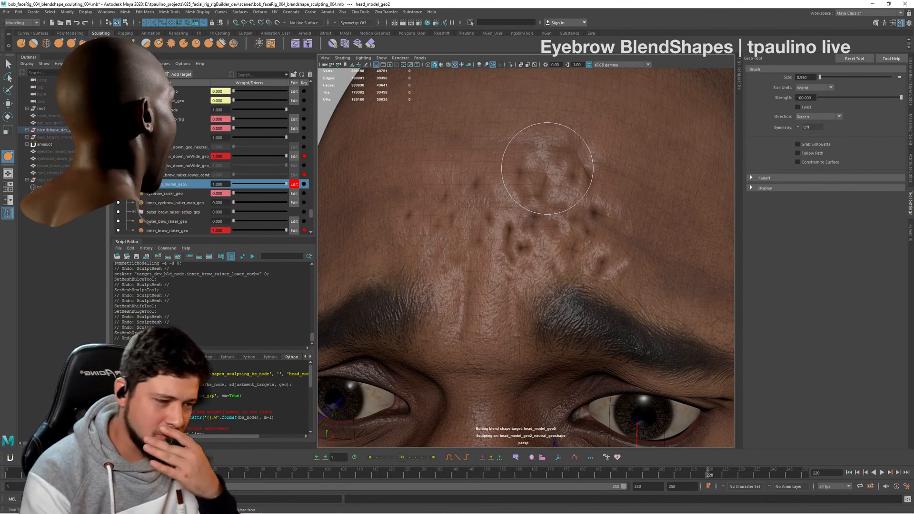
key(ctrl+z)
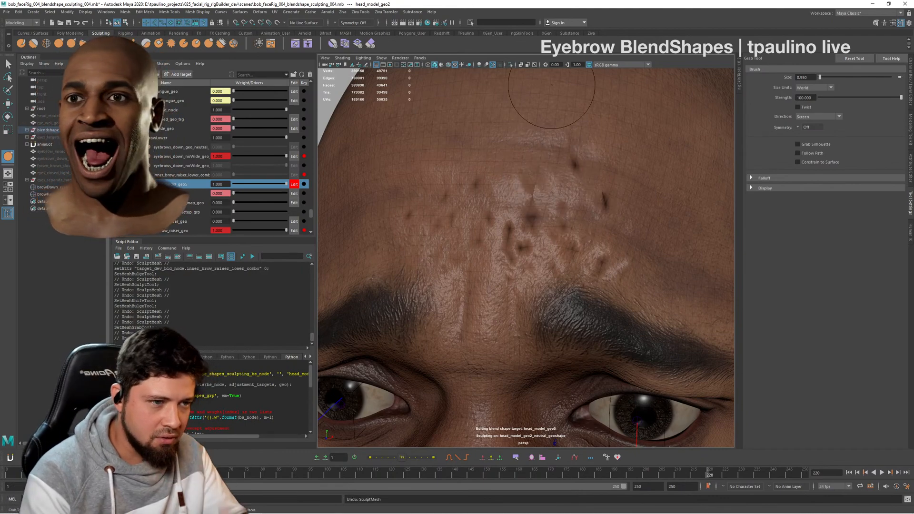
alt+drag(532, 221, 574, 230)
mouse_move(286, 183)
mouse_down()
mouse_move(265, 186)
mouse_move(295, 184)
mouse_move(211, 187)
mouse_move(288, 184)
mouse_up()
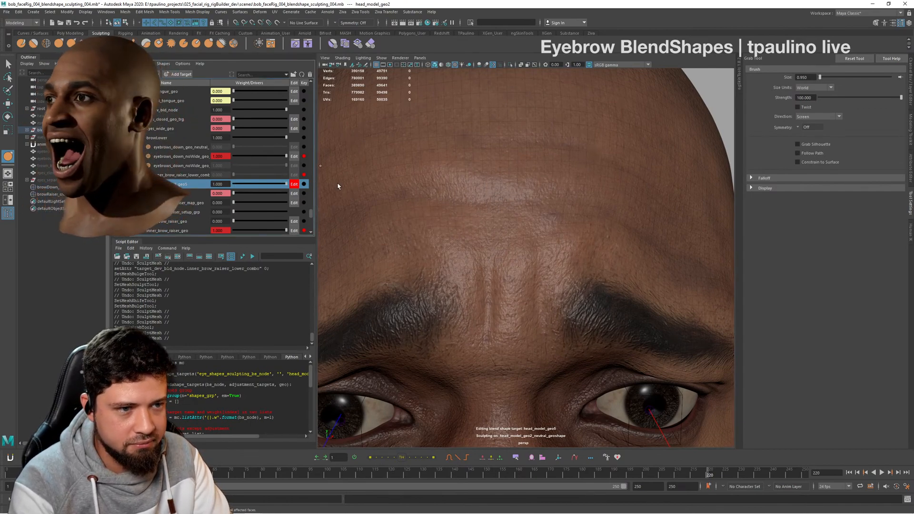
alt+drag(557, 213, 528, 227)
alt+right_drag(529, 227, 480, 245)
mouse_move(481, 245)
alt+mouse_down()
mouse_move(535, 259)
mouse_move(520, 231)
alt+mouse_up()
alt+right_drag(520, 232, 545, 272)
mouse_move(545, 271)
alt+mouse_down()
mouse_move(538, 290)
mouse_move(500, 273)
mouse_move(519, 238)
mouse_move(493, 241)
mouse_move(535, 204)
mouse_move(547, 228)
mouse_move(558, 210)
mouse_move(540, 227)
alt+mouse_up()
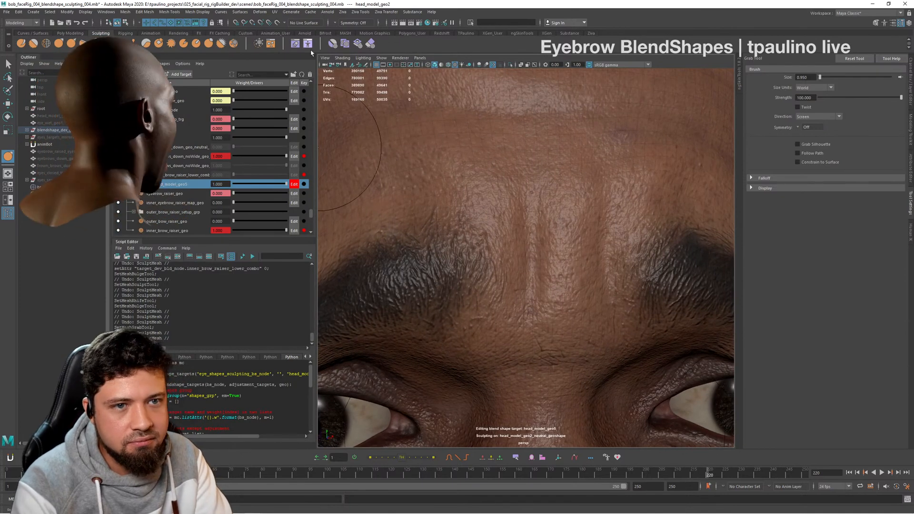
- Build up the vertical frown folds between the brows with the Bulge tool at size 0.216 and strength 0.05
click(209, 43)
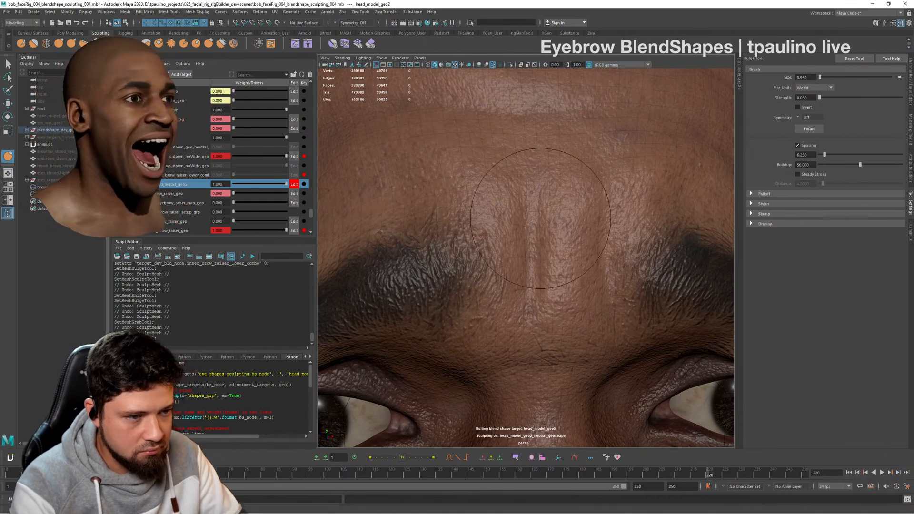
alt+middle_drag(540, 218, 512, 237)
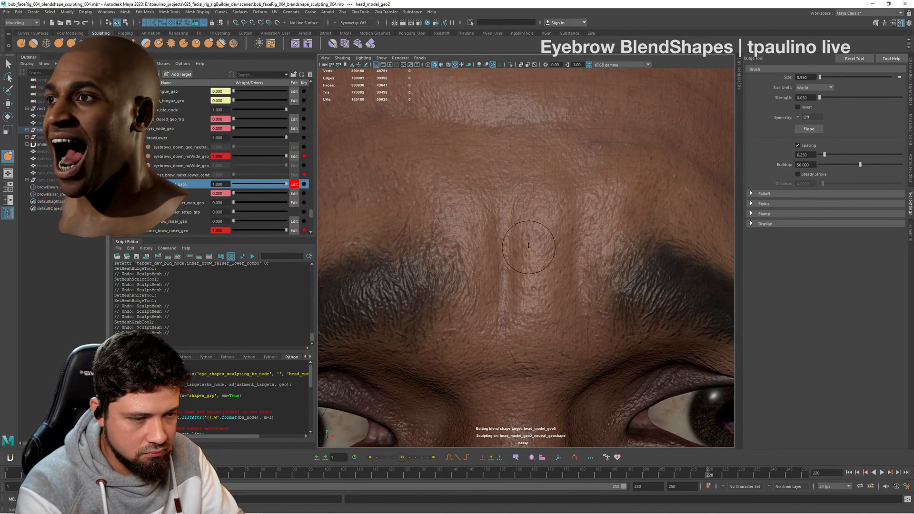
mouse_move(520, 245)
alt+mouse_down()
mouse_move(541, 247)
mouse_move(520, 249)
mouse_move(509, 230)
alt+mouse_up()
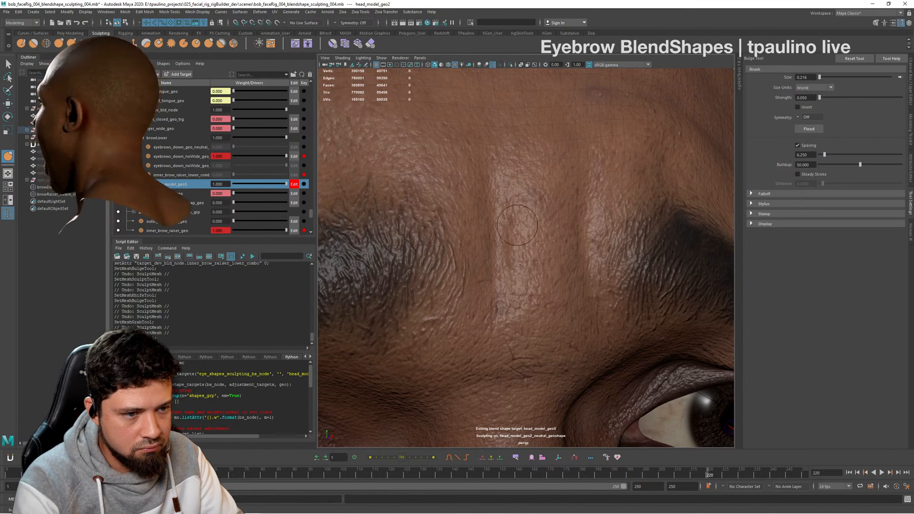
alt+drag(517, 225, 493, 231)
alt+drag(457, 263, 471, 264)
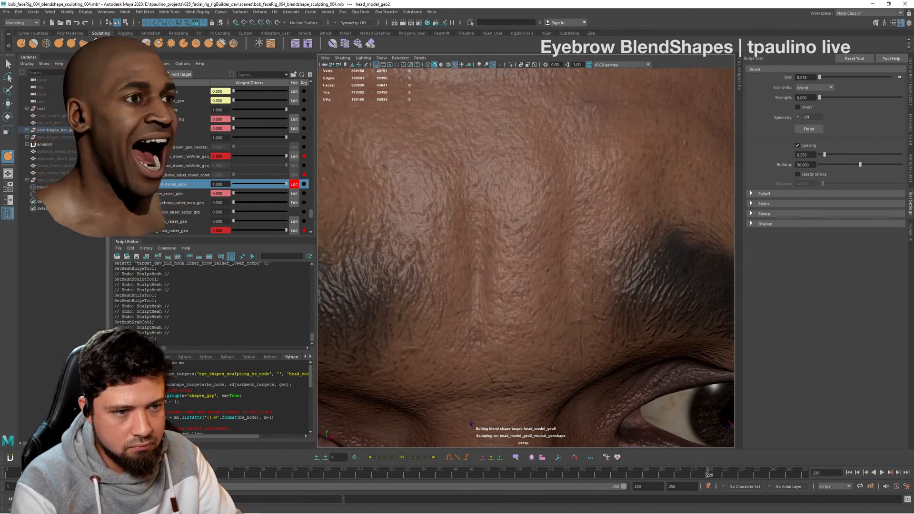
mouse_move(486, 222)
alt+mouse_down()
mouse_move(464, 221)
mouse_move(488, 215)
alt+mouse_up()
alt+right_drag(499, 219, 546, 252)
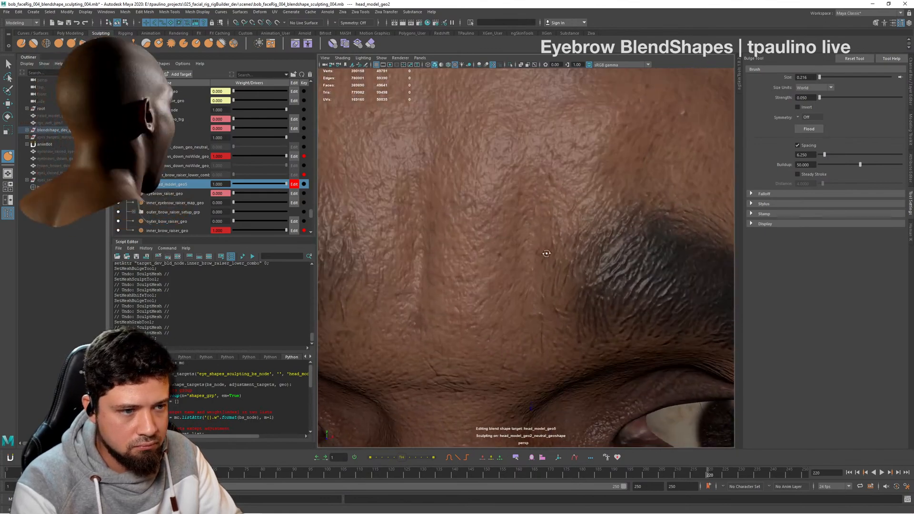
mouse_move(547, 253)
alt+mouse_down()
mouse_move(542, 264)
mouse_move(482, 240)
alt+mouse_up()
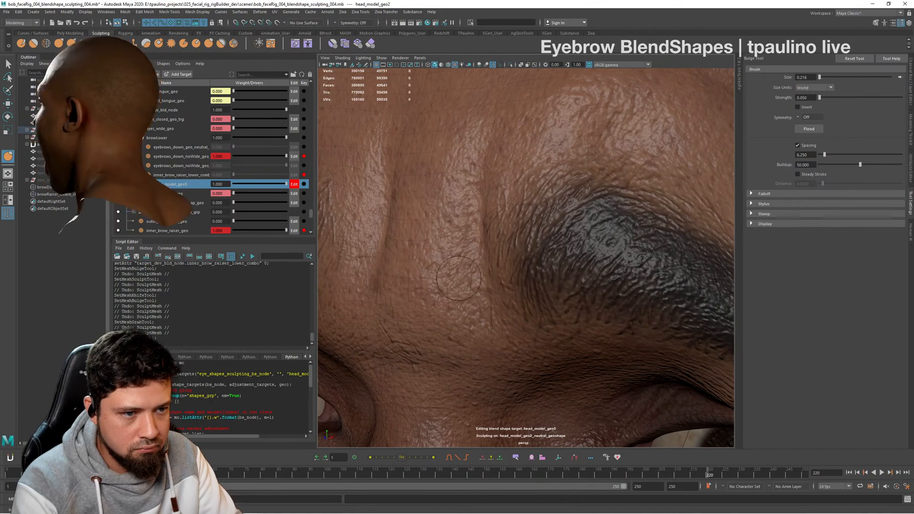
alt+drag(477, 146, 521, 190)
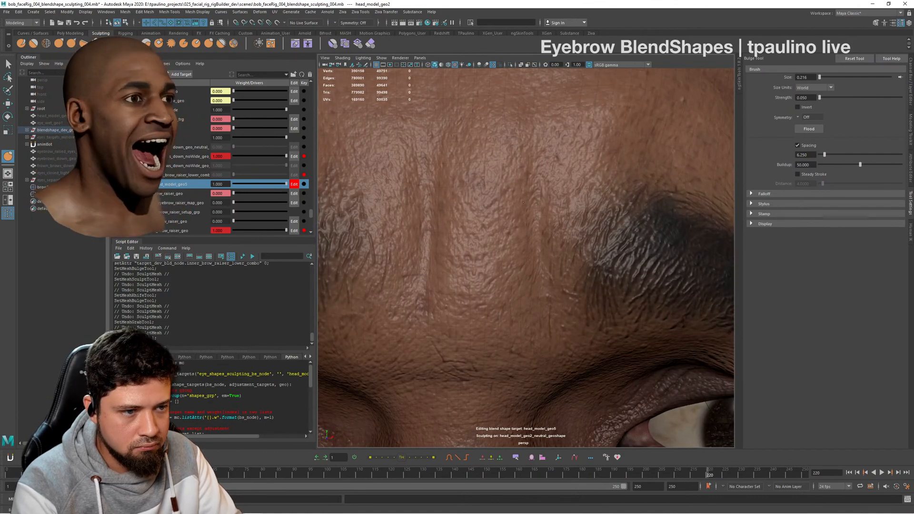
mouse_move(523, 235)
alt+mouse_down()
mouse_move(521, 228)
mouse_move(534, 230)
alt+mouse_up()
alt+right_drag(534, 229, 409, 207)
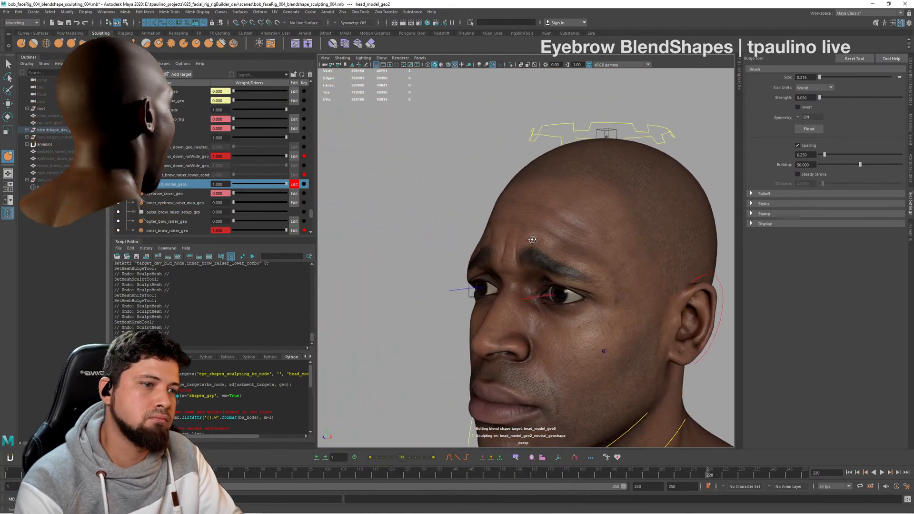
- Examine the sad brow expression on the whole head and close up at the brows
alt+right_drag(528, 211, 533, 326)
mouse_move(532, 325)
alt+mouse_down()
mouse_move(517, 305)
mouse_move(519, 316)
mouse_move(573, 295)
mouse_move(553, 276)
mouse_move(606, 257)
alt+mouse_up()
key(f)
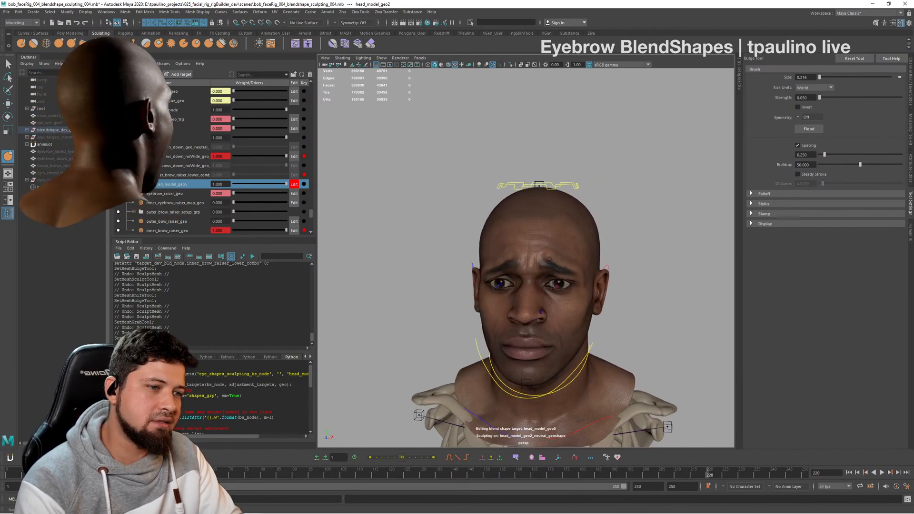
alt+right_drag(567, 352, 579, 328)
mouse_move(578, 328)
alt+middle_down()
mouse_move(564, 309)
mouse_move(585, 321)
alt+middle_up()
alt+right_drag(548, 300, 590, 290)
mouse_move(537, 286)
alt+mouse_down()
mouse_move(566, 283)
mouse_move(529, 270)
alt+mouse_up()
alt+right_drag(530, 270, 481, 252)
alt+drag(567, 243, 550, 300)
alt+right_drag(551, 299, 571, 271)
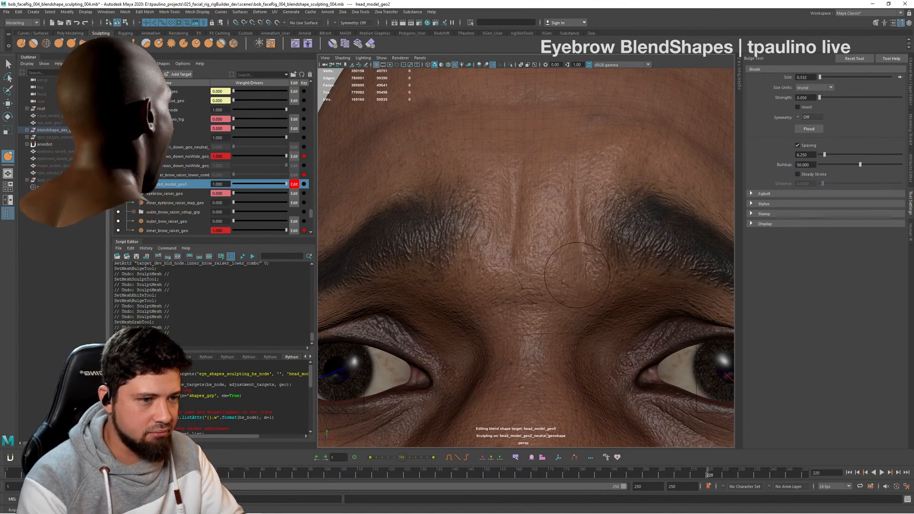
- Bulge the skin beside the frown folds above the nose bridge with the Bulge tool at size 0.532
alt+drag(578, 275, 560, 310)
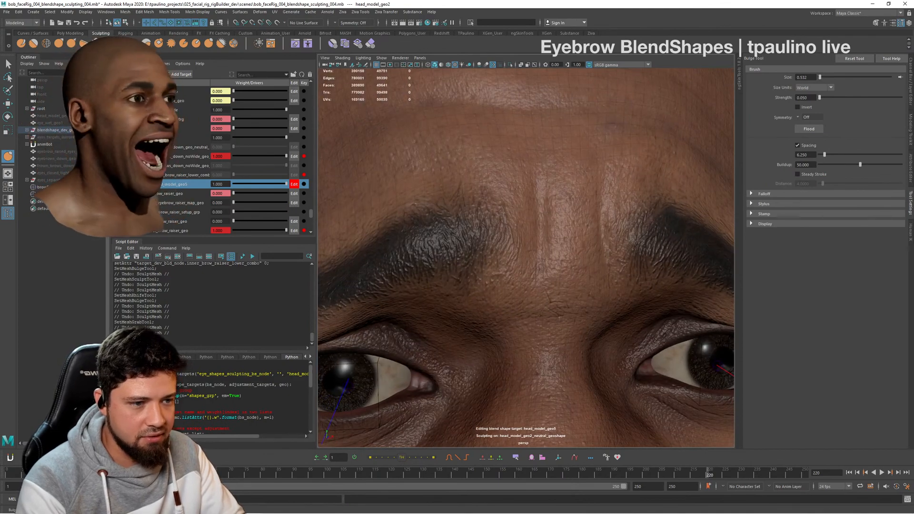
alt+drag(602, 261, 633, 271)
alt+right_drag(547, 283, 381, 291)
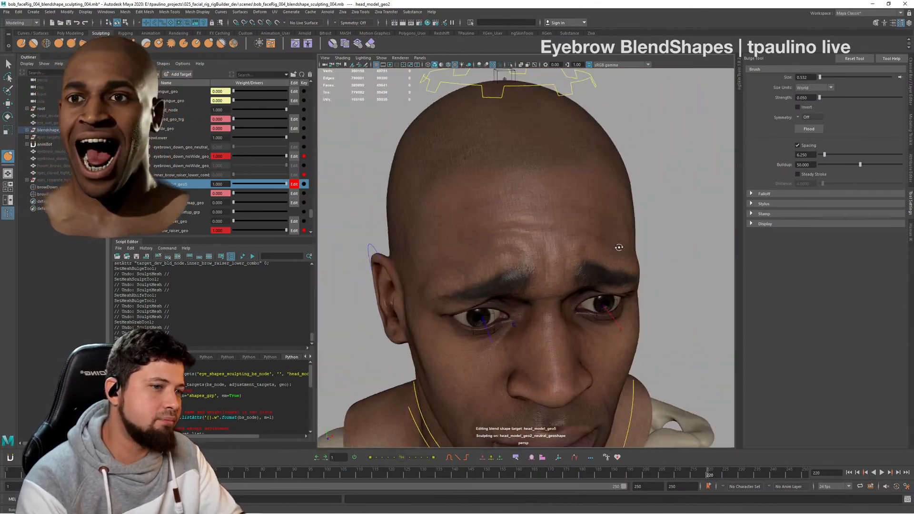
- Check the sculpted inner brow raise and lower combination from the front and from both sides
mouse_move(619, 247)
alt+mouse_down()
mouse_move(630, 243)
mouse_move(608, 244)
alt+mouse_up()
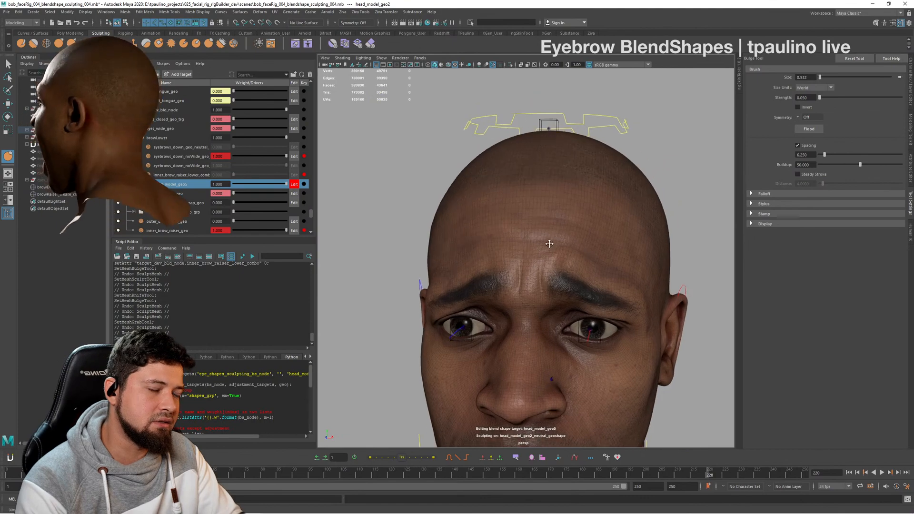
alt+middle_drag(549, 243, 540, 256)
alt+right_drag(541, 256, 599, 262)
mouse_move(590, 264)
alt+mouse_down()
mouse_move(520, 282)
mouse_move(578, 270)
alt+mouse_up()
alt+middle_drag(541, 271, 559, 224)
alt+right_drag(547, 221, 492, 211)
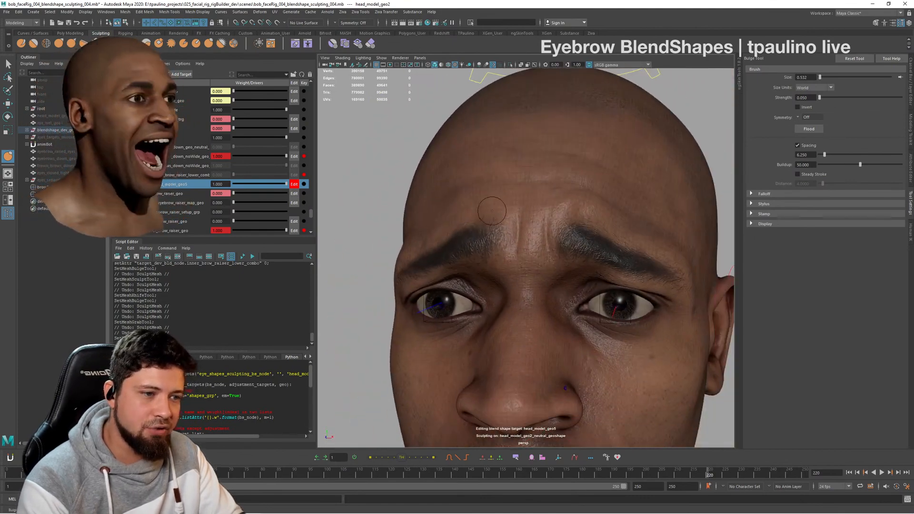
alt+right_drag(585, 229, 506, 229)
mouse_move(591, 246)
alt+mouse_down()
mouse_move(555, 253)
mouse_move(607, 240)
mouse_move(634, 247)
mouse_move(616, 257)
mouse_move(592, 248)
alt+mouse_up()
alt+right_drag(516, 247, 574, 252)
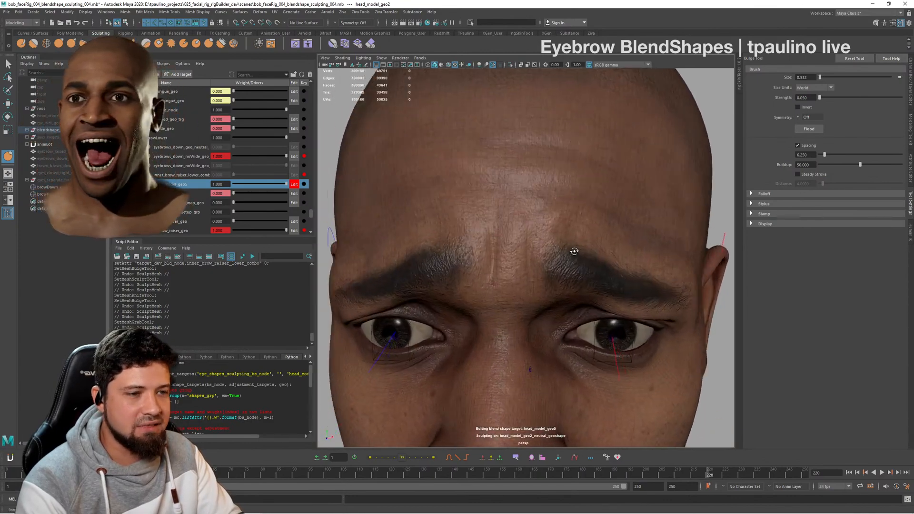
- Leave sculpting mode and examine the frown folds and sad brows close up, on the whole head and in near profile
mouse_move(574, 252)
alt+mouse_down()
mouse_move(555, 259)
mouse_move(577, 252)
alt+mouse_up()
alt+right_drag(552, 266, 579, 276)
alt+drag(579, 276, 542, 240)
alt+right_drag(564, 240, 583, 274)
mouse_move(583, 273)
alt+mouse_down()
mouse_move(559, 288)
mouse_move(577, 268)
alt+mouse_up()
alt+right_drag(577, 268, 536, 256)
alt+drag(585, 265, 541, 273)
key(q)
alt+middle_drag(541, 273, 532, 239)
alt+right_drag(533, 239, 540, 253)
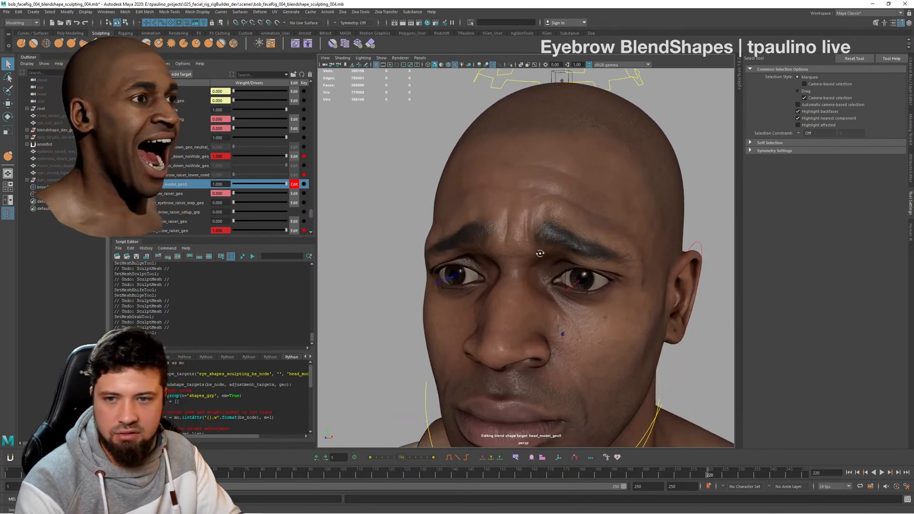
alt+drag(539, 253, 569, 262)
alt+right_drag(568, 262, 596, 267)
alt+drag(596, 268, 578, 268)
alt+right_drag(578, 268, 440, 247)
alt+drag(553, 273, 587, 224)
alt+right_drag(587, 224, 481, 222)
alt+drag(586, 276, 514, 281)
alt+middle_drag(514, 280, 538, 305)
alt+right_drag(538, 305, 600, 332)
alt+drag(601, 332, 620, 337)
alt+middle_drag(620, 337, 555, 248)
alt+right_drag(555, 248, 601, 293)
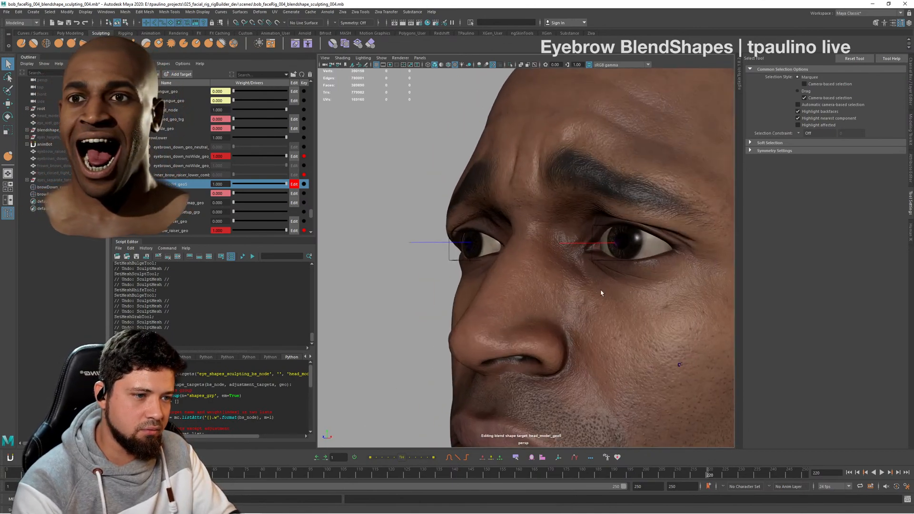
alt+drag(601, 294, 464, 271)
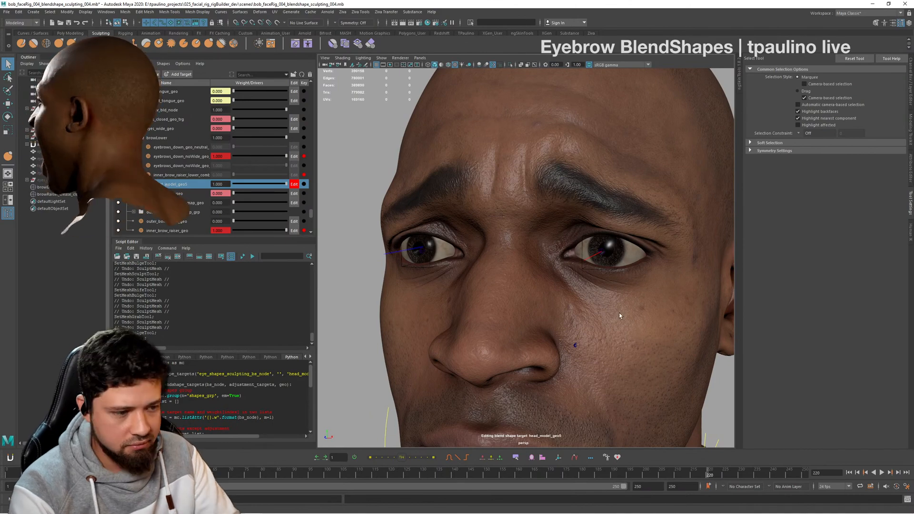
- Key the head_model_geo5 corrective target at weight 1 on frame 220 and at weight 0 on frame 210
click(304, 184)
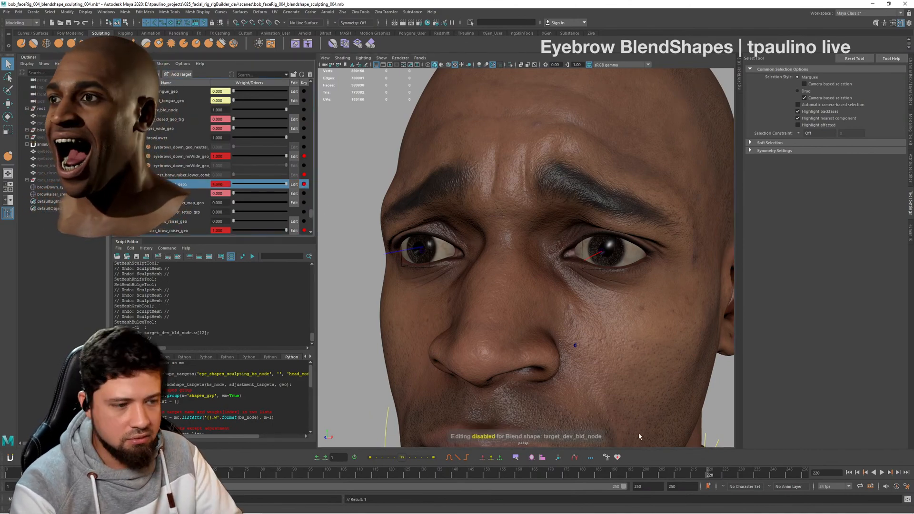
click(676, 476)
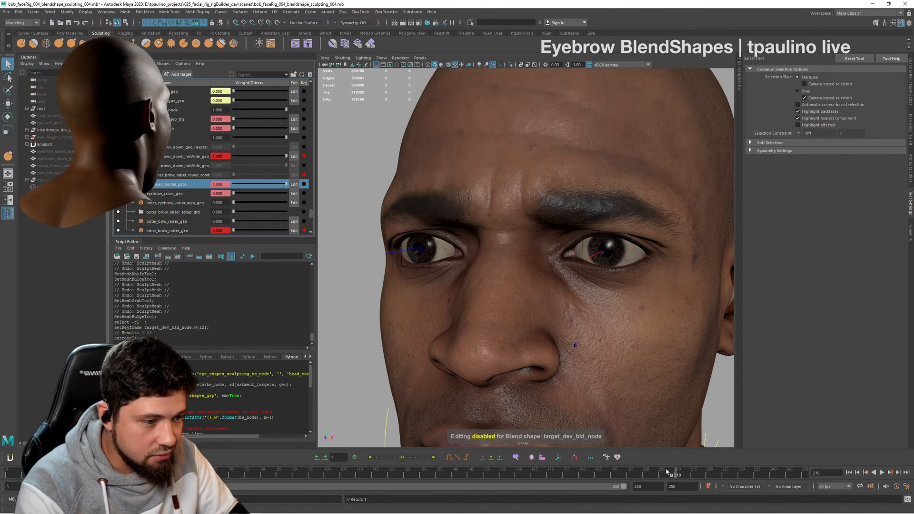
drag(195, 187, 192, 187)
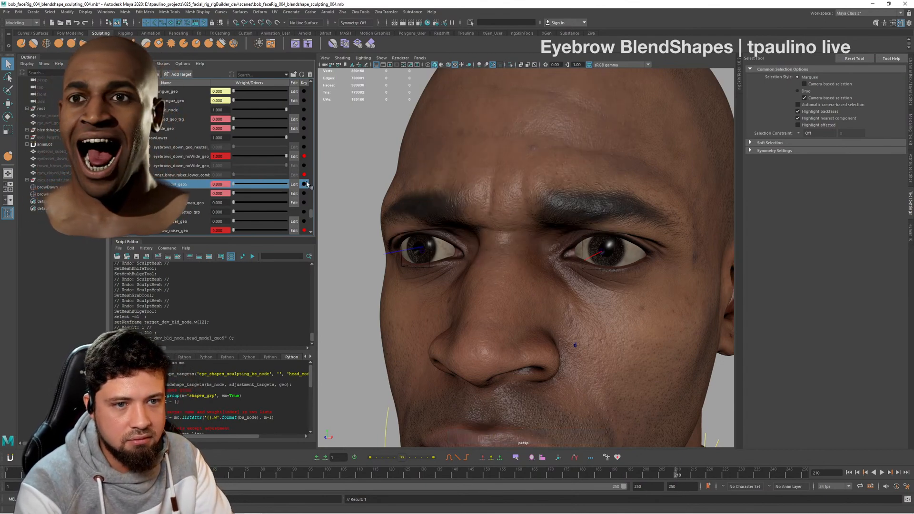
click(304, 184)
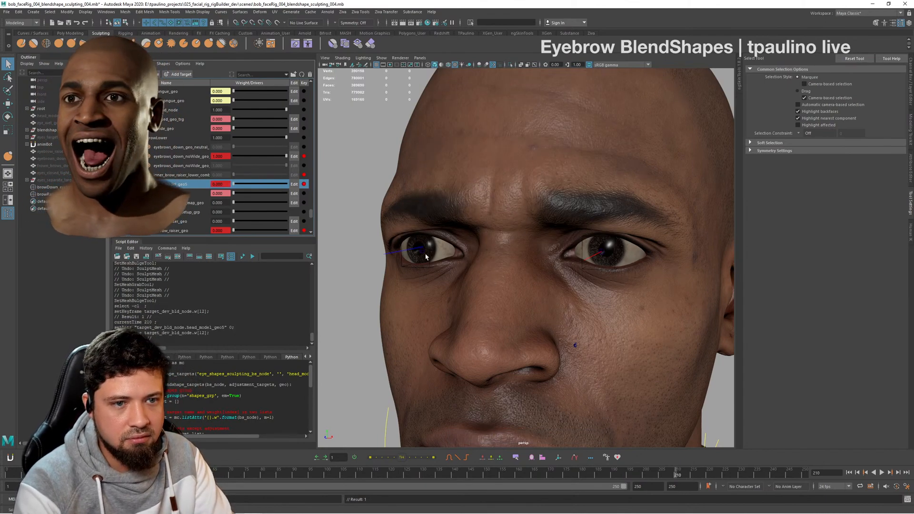
- Key the head_model_geo5 corrective target at weight 0 on frame 230
click(740, 475)
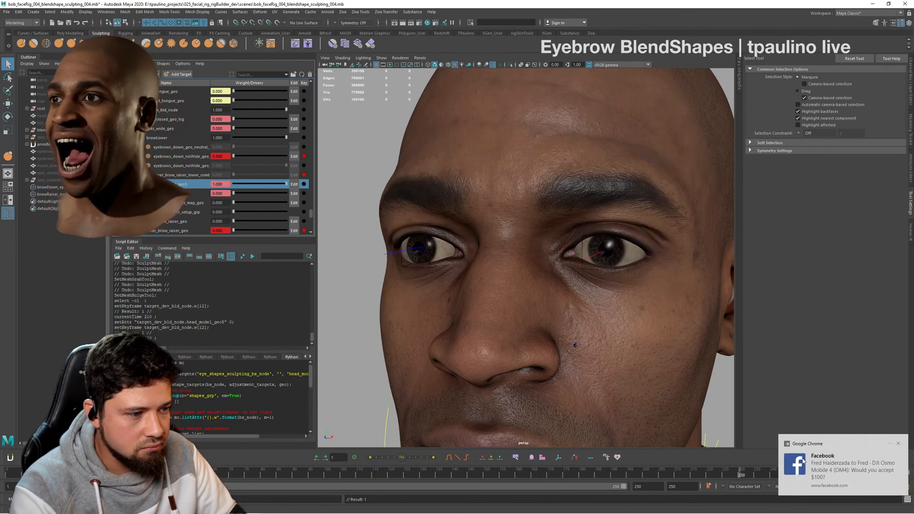
click(898, 444)
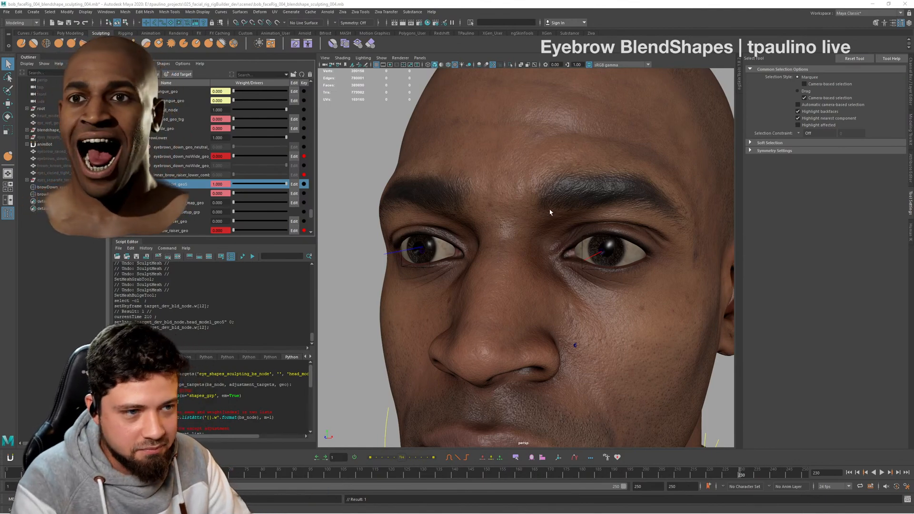
click(518, 233)
click(373, 193)
alt+drag(536, 210, 576, 225)
alt+right_drag(576, 226, 548, 231)
alt+drag(606, 245, 578, 249)
alt+middle_drag(578, 249, 574, 204)
alt+right_drag(575, 205, 590, 202)
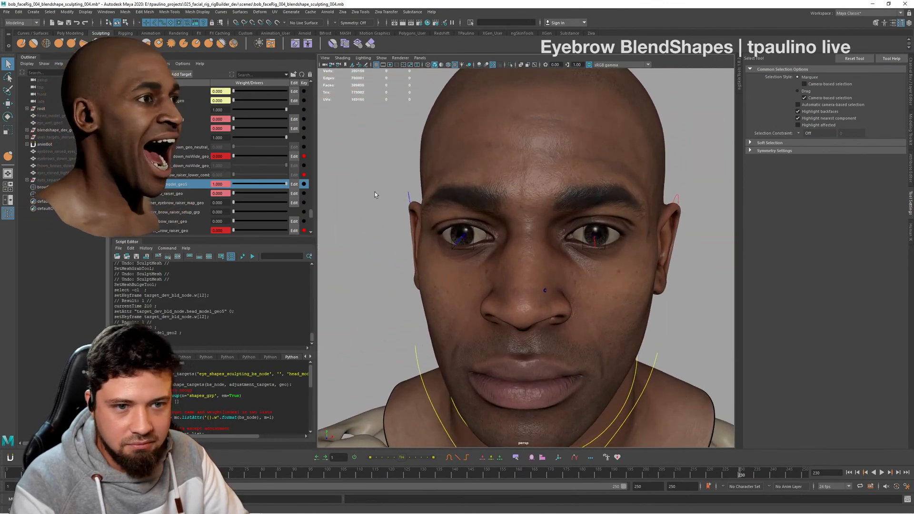
drag(285, 184, 230, 184)
click(304, 185)
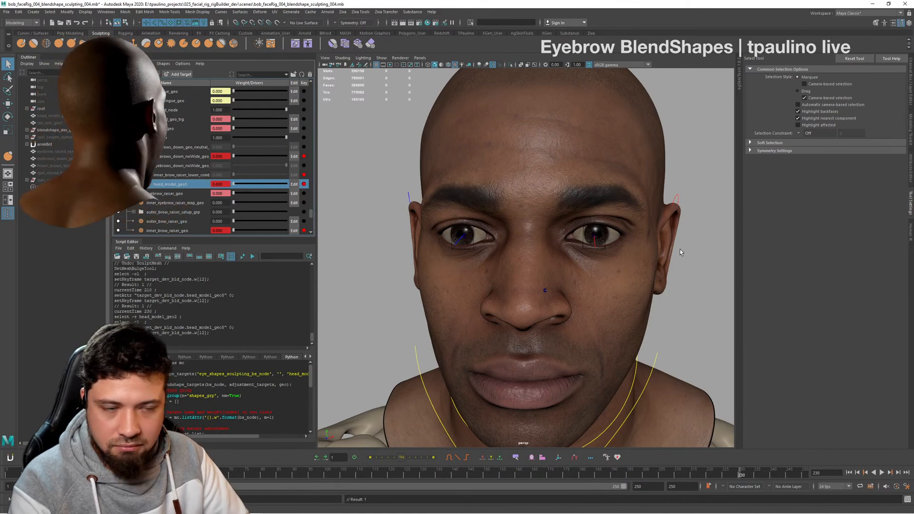
- Scrub the brow animation between frames 230 and 187, and examine the combined expression at frame 221 from several angles
scroll(676, 255, down, 5)
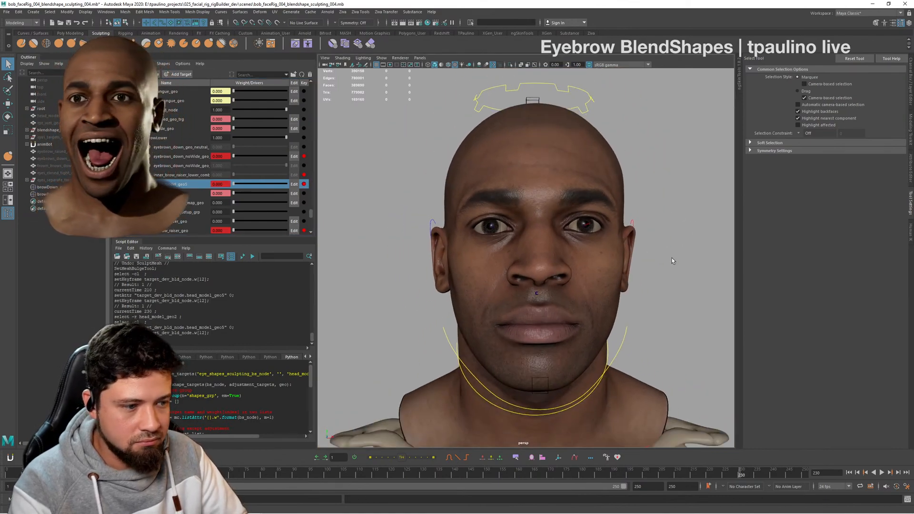
alt+drag(673, 260, 663, 393)
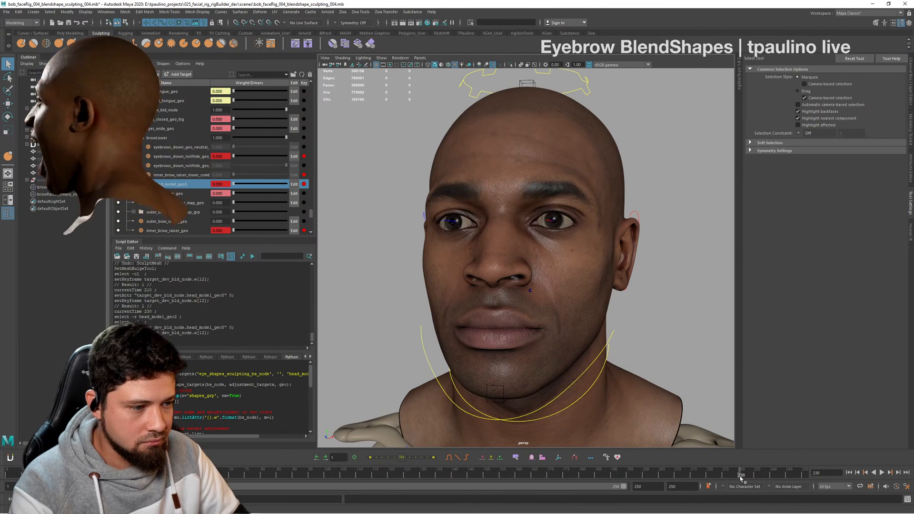
drag(731, 476, 600, 470)
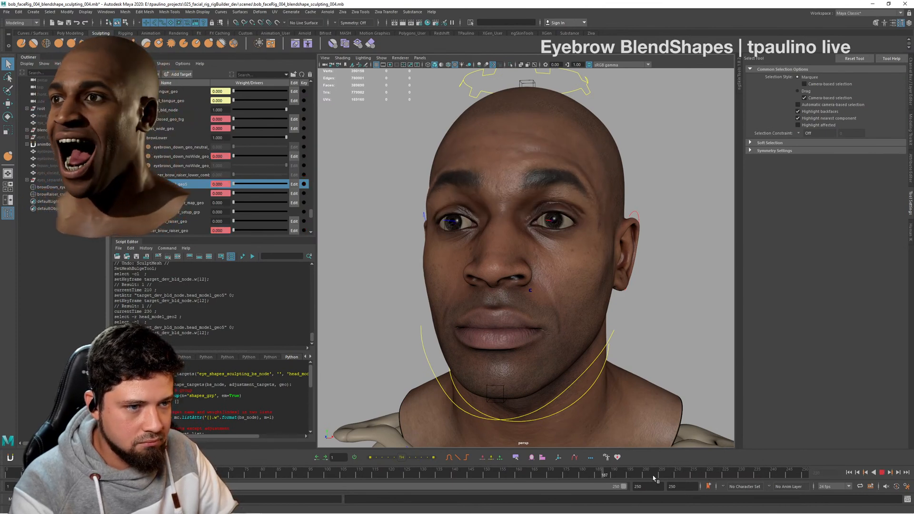
drag(653, 478, 712, 473)
alt+right_drag(582, 349, 616, 259)
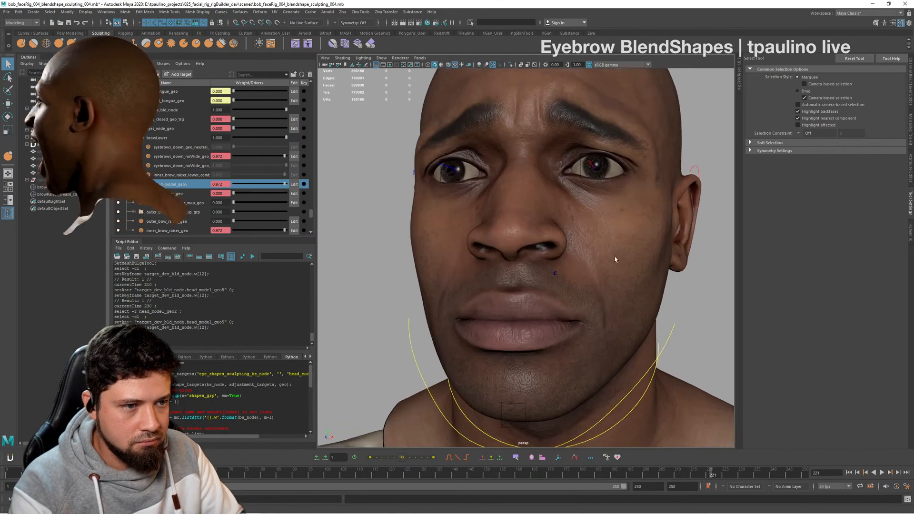
alt+drag(615, 259, 514, 278)
alt+right_drag(514, 279, 554, 238)
mouse_move(554, 238)
alt+mouse_down()
mouse_move(514, 233)
mouse_move(538, 167)
mouse_move(550, 239)
mouse_move(563, 238)
alt+mouse_up()
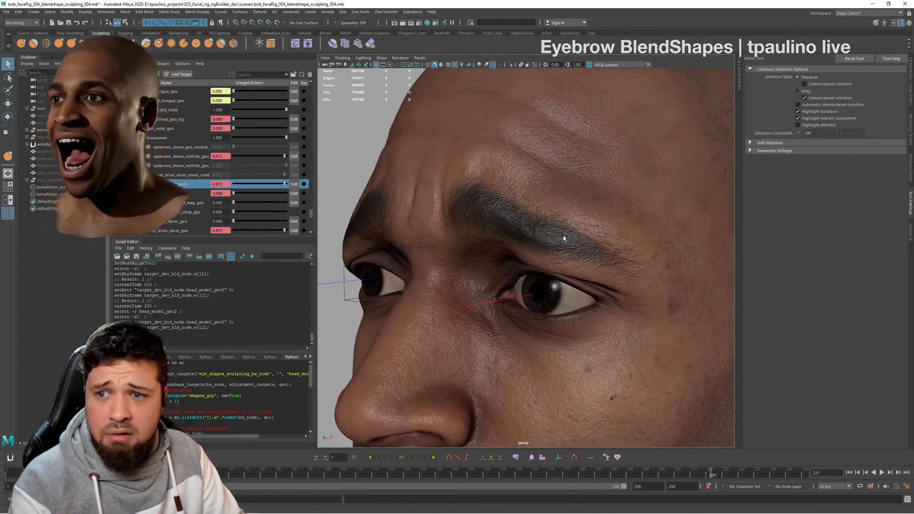
- Switch to the live dashboard window in Chrome
key(alt+Tab)
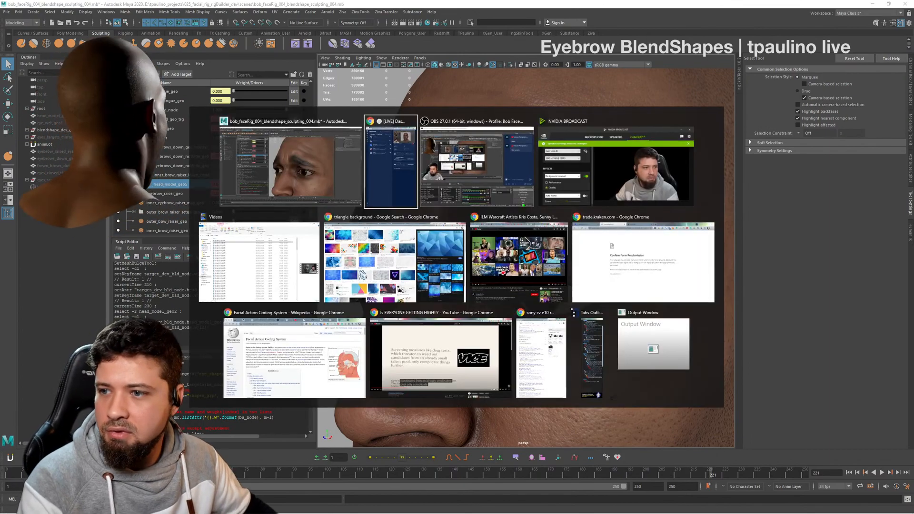
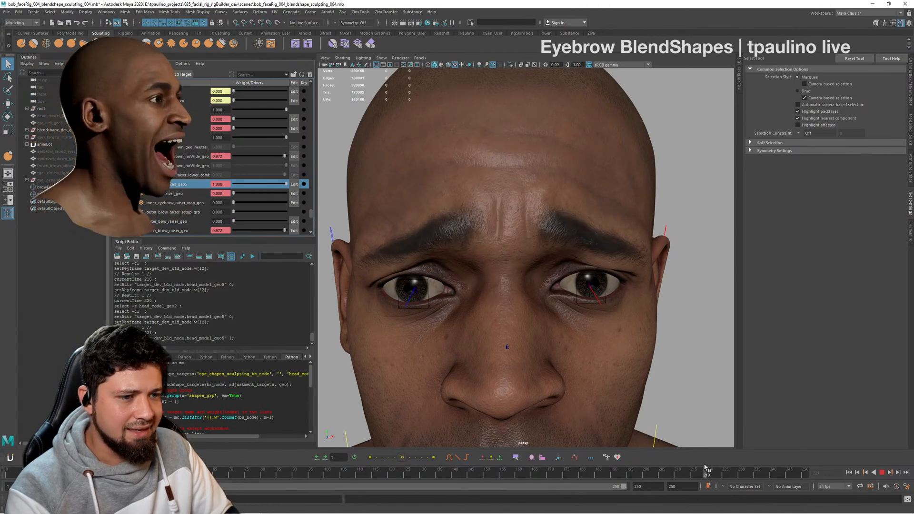
- Examine the combined inner brow raise and brow lower expression around frames 219 and 220 from several angles
click(707, 470)
alt+drag(556, 294, 524, 284)
alt+right_drag(524, 283, 376, 318)
alt+drag(566, 318, 619, 314)
alt+right_drag(619, 314, 655, 318)
alt+drag(641, 318, 583, 322)
alt+middle_drag(580, 315, 585, 333)
alt+right_drag(585, 334, 588, 319)
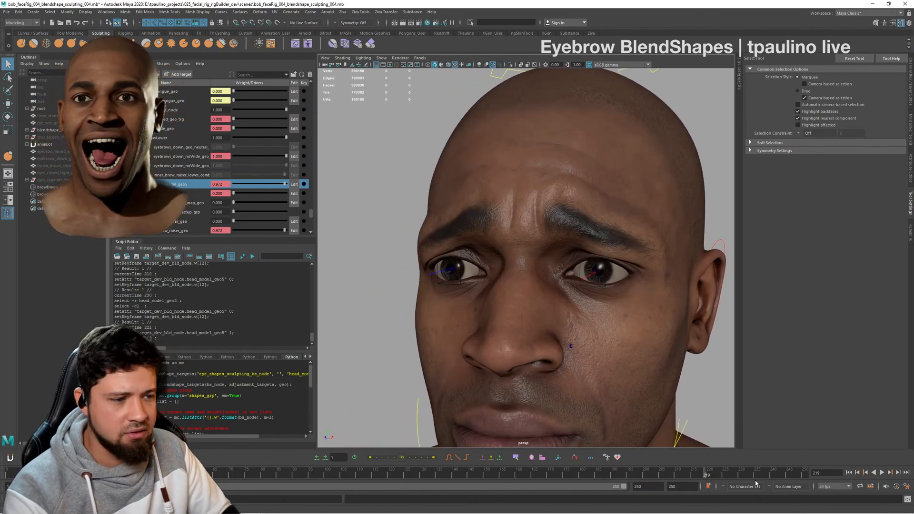
drag(710, 478, 707, 479)
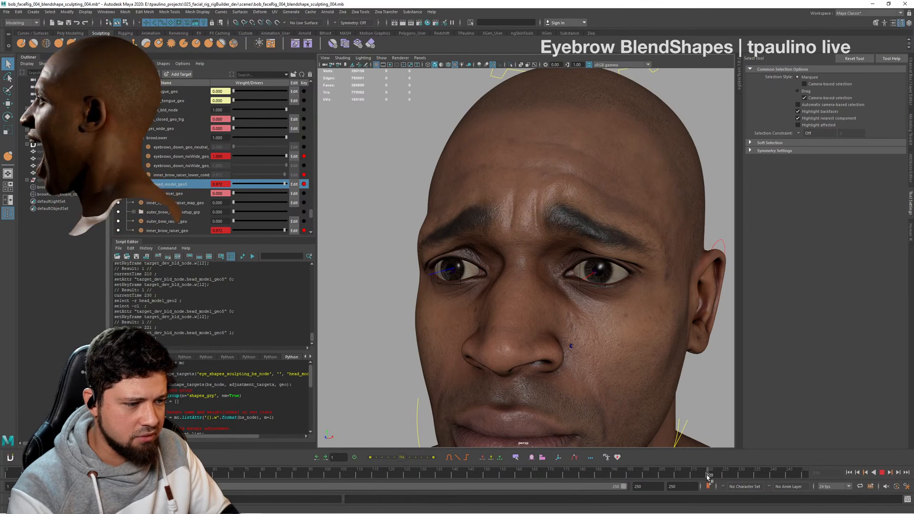
click(707, 476)
key(alt+v)
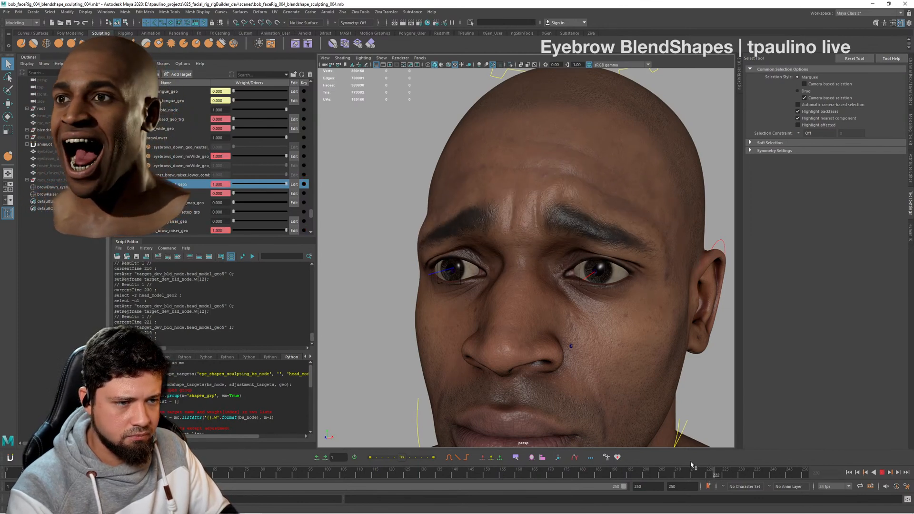
- Scrub through the end of the brow animation, comparing frames 231 and 240, and stop on frame 230
mouse_move(653, 461)
mouse_down()
mouse_move(594, 462)
mouse_move(746, 457)
mouse_move(654, 453)
mouse_move(723, 459)
mouse_move(699, 466)
mouse_move(732, 468)
mouse_move(743, 483)
mouse_move(772, 477)
mouse_up()
click(741, 476)
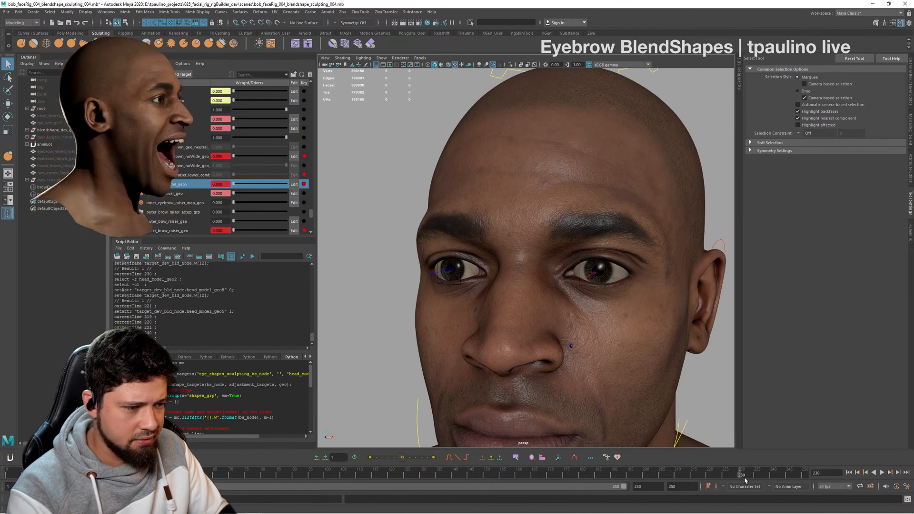
click(744, 478)
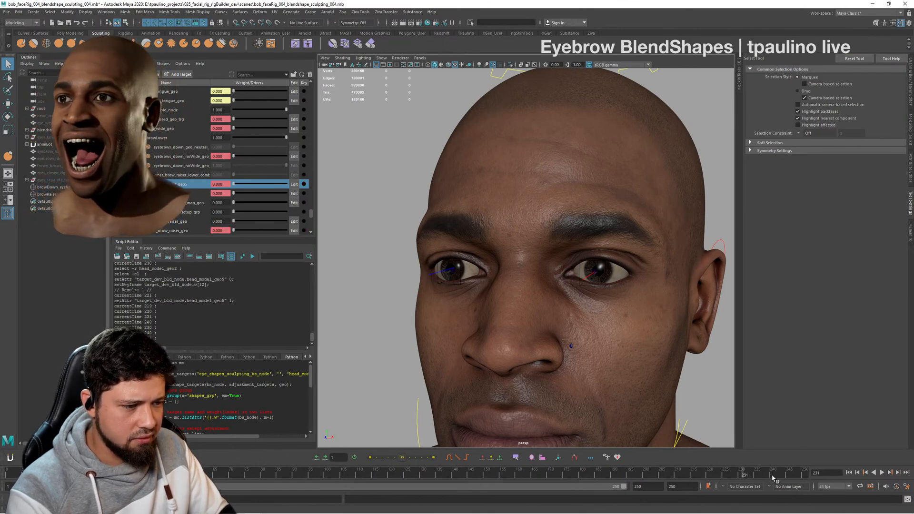
click(773, 476)
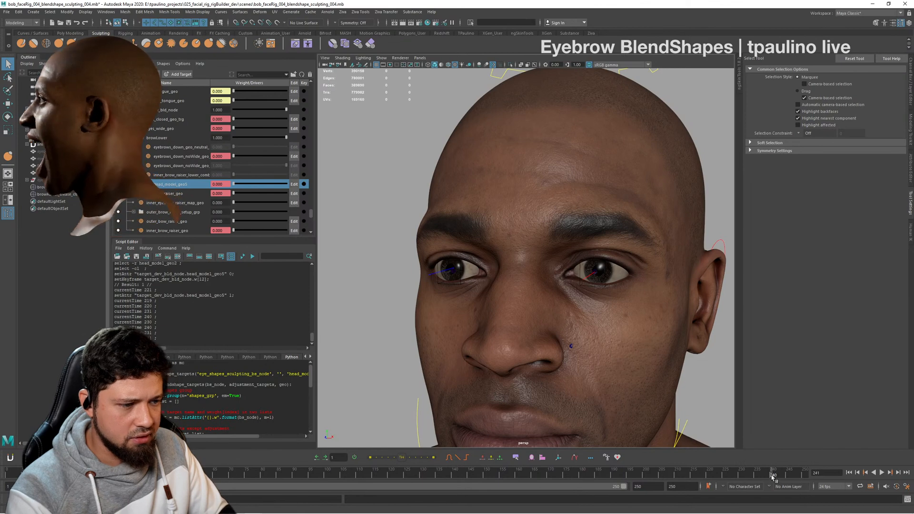
click(740, 478)
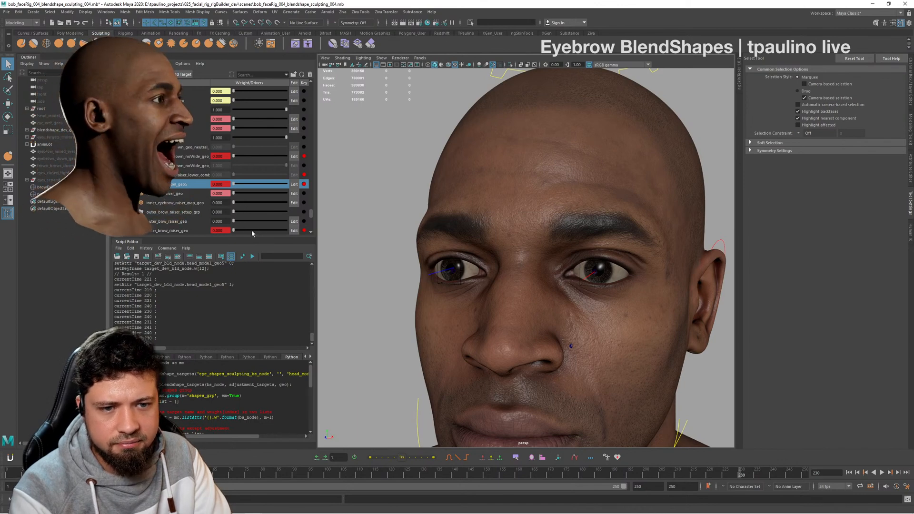
- Preview the outer_brow_raiser_geo target at weight 1 on frame 230, and return its weight to 0
drag(238, 222, 299, 216)
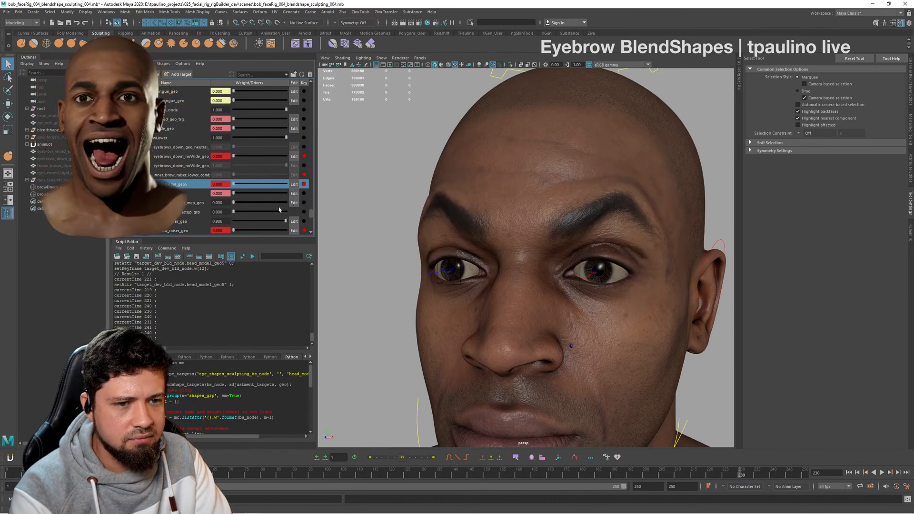
drag(279, 209, 297, 215)
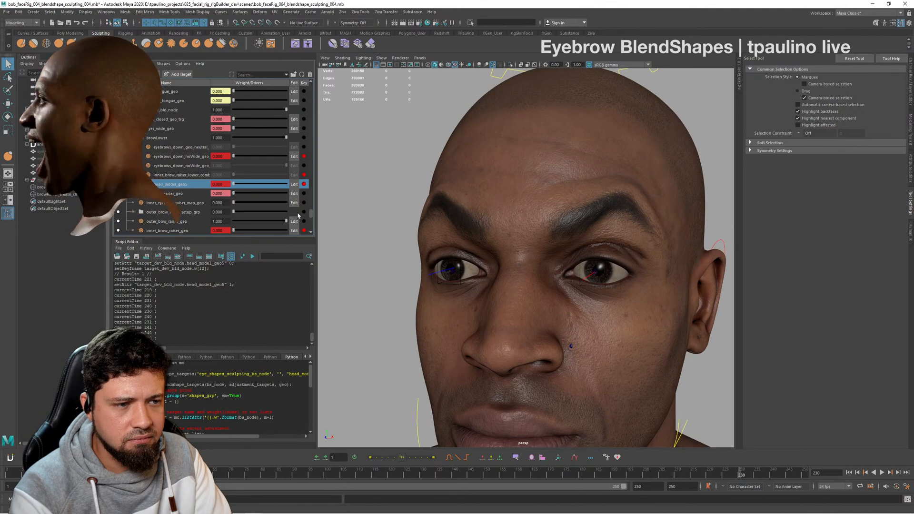
drag(237, 211, 217, 212)
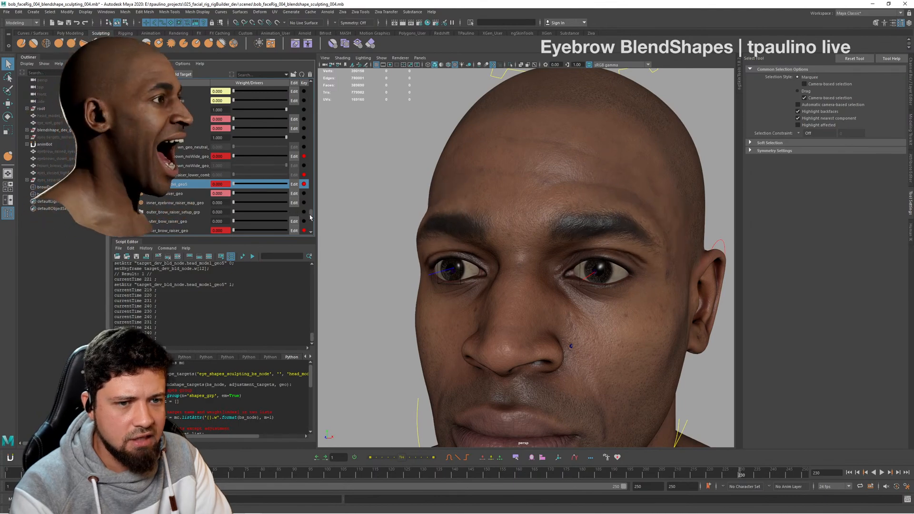
- Review the neutral face at frame 230 from several angles, and scrub back to the combined brow expression at frame 222
alt+drag(628, 338, 653, 306)
alt+right_drag(653, 306, 566, 285)
alt+drag(567, 286, 529, 279)
mouse_move(528, 279)
alt+middle_down()
mouse_move(555, 272)
mouse_move(523, 265)
alt+middle_up()
alt+right_drag(523, 265, 553, 294)
alt+drag(552, 293, 499, 299)
drag(741, 474, 699, 473)
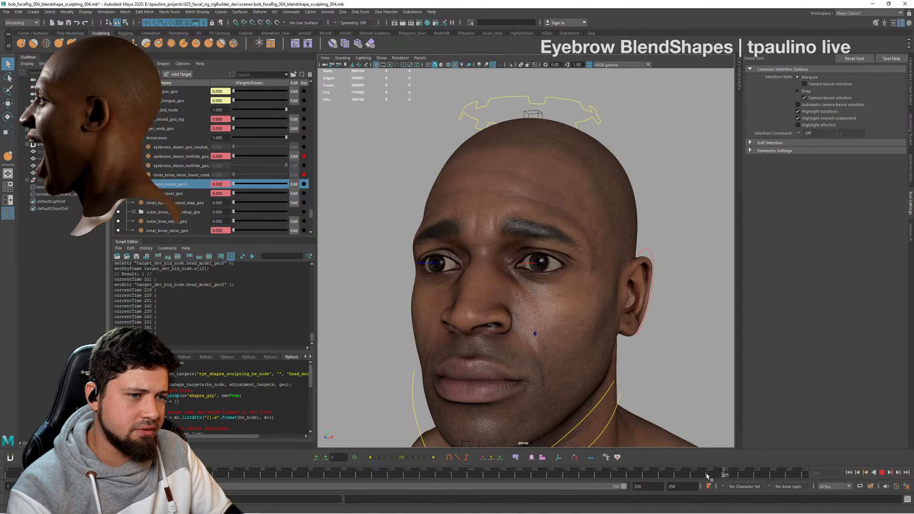
mouse_move(707, 476)
mouse_down()
mouse_move(696, 475)
mouse_move(711, 477)
mouse_up()
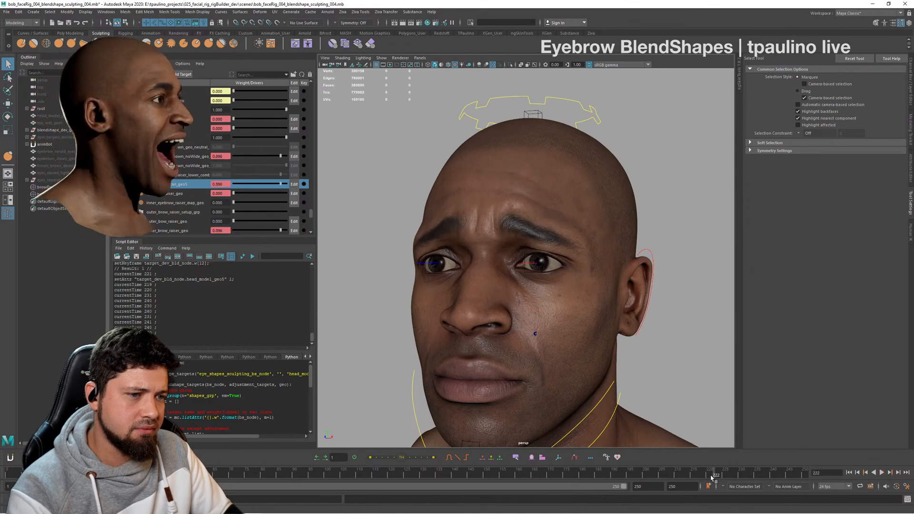
- Examine the forehead creases and eyebrows of the combined expression at frame 222 up close, from the front and from the side
alt+drag(605, 331, 583, 328)
alt+right_drag(577, 329, 611, 336)
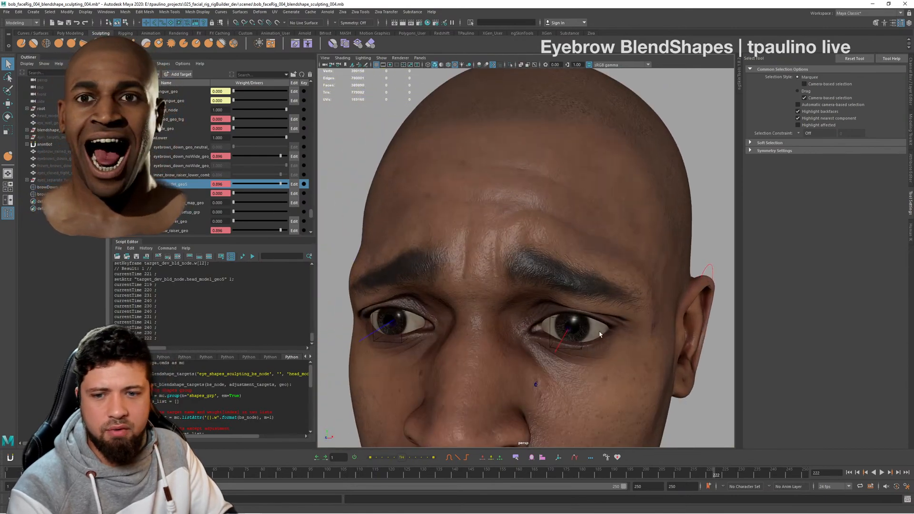
alt+drag(611, 335, 593, 329)
alt+right_drag(593, 329, 598, 330)
alt+drag(599, 331, 648, 319)
alt+right_drag(648, 320, 333, 373)
alt+drag(654, 297, 558, 322)
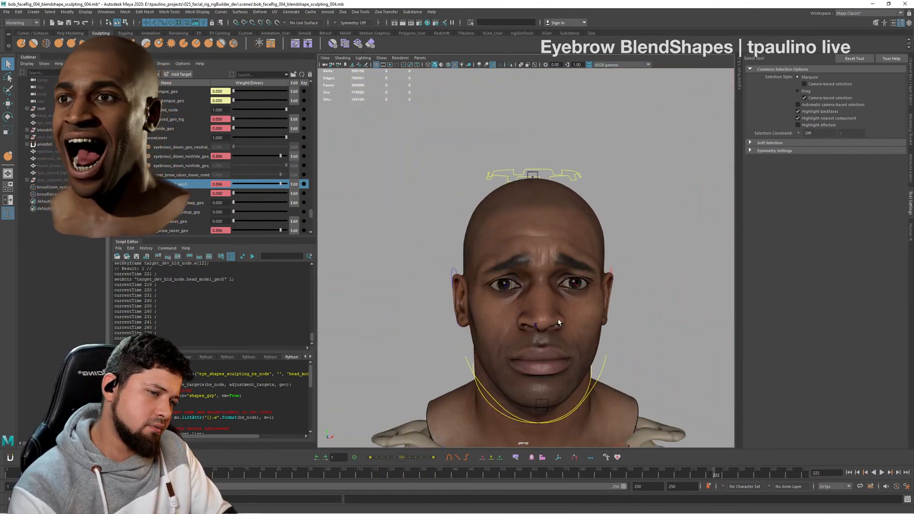
alt+right_drag(558, 322, 582, 287)
alt+middle_drag(582, 287, 559, 262)
alt+drag(619, 292, 522, 299)
alt+middle_drag(522, 300, 550, 290)
alt+right_drag(549, 290, 540, 321)
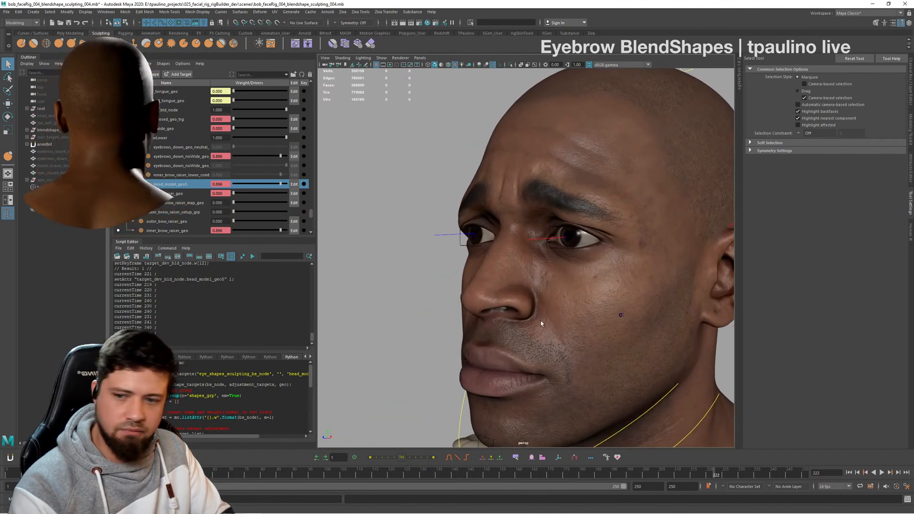
alt+drag(541, 320, 556, 328)
alt+middle_drag(556, 328, 581, 283)
alt+drag(581, 282, 624, 293)
alt+right_drag(624, 293, 488, 301)
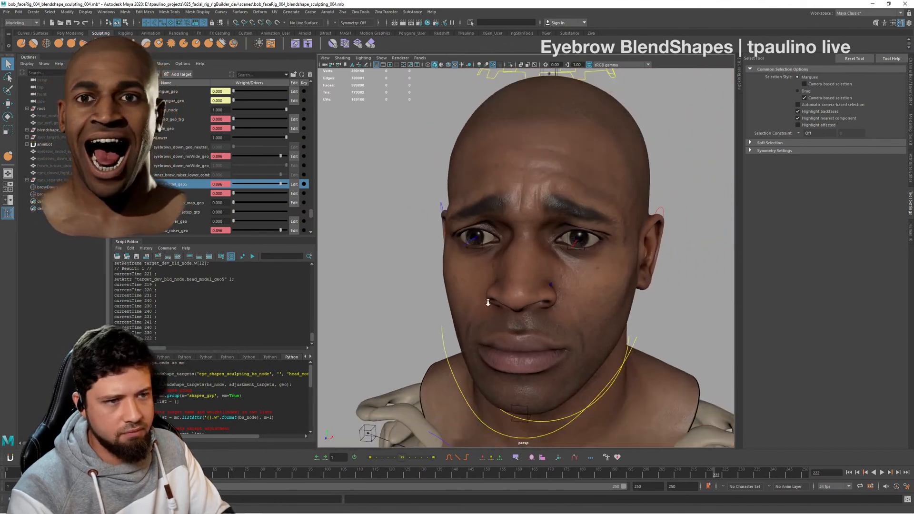
alt+middle_drag(487, 302, 495, 293)
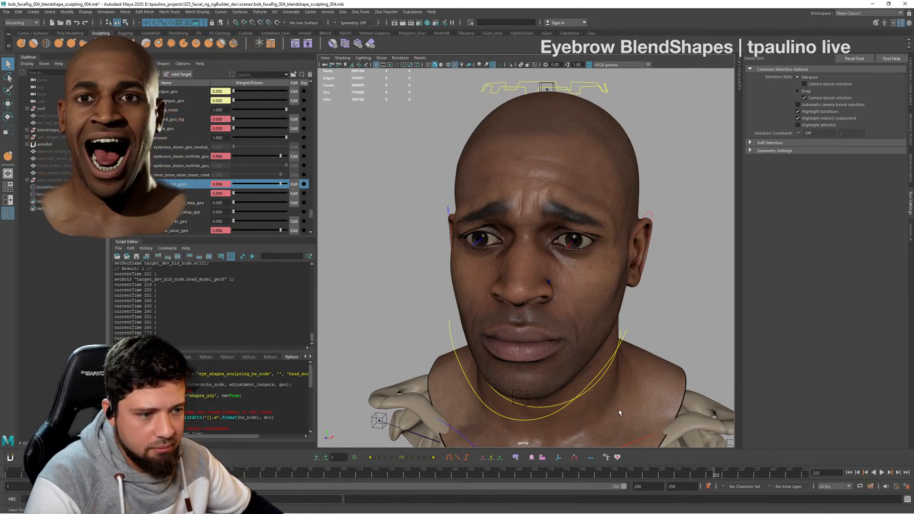
- Scrub the brow animation once more, stop on frame 220, and save the scene
drag(701, 475, 563, 475)
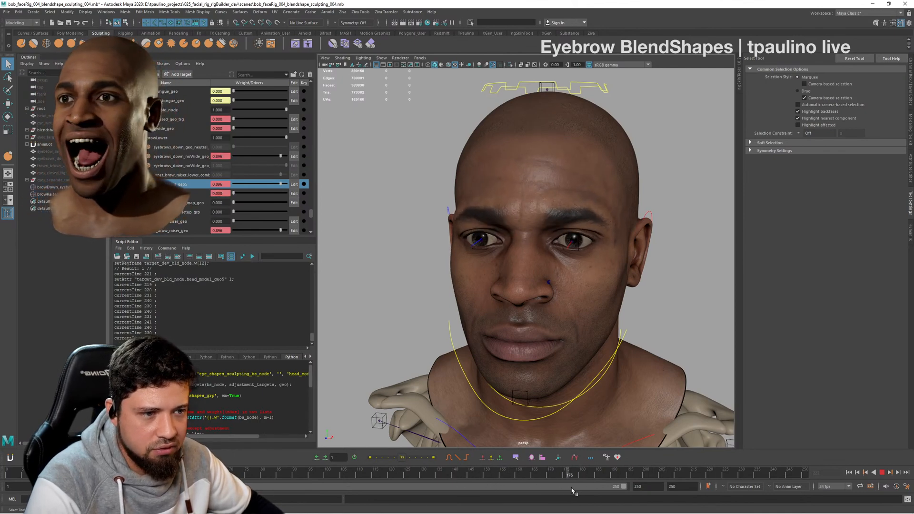
click(708, 478)
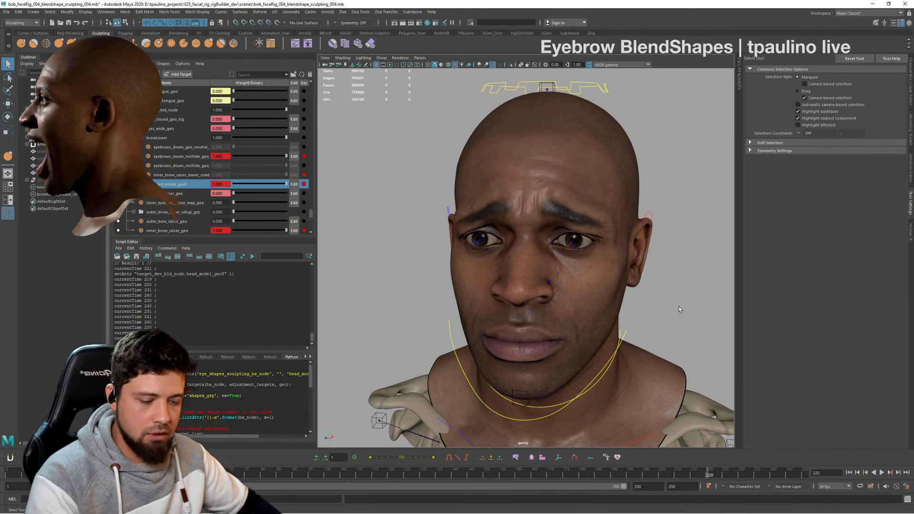
key(ctrl+s)
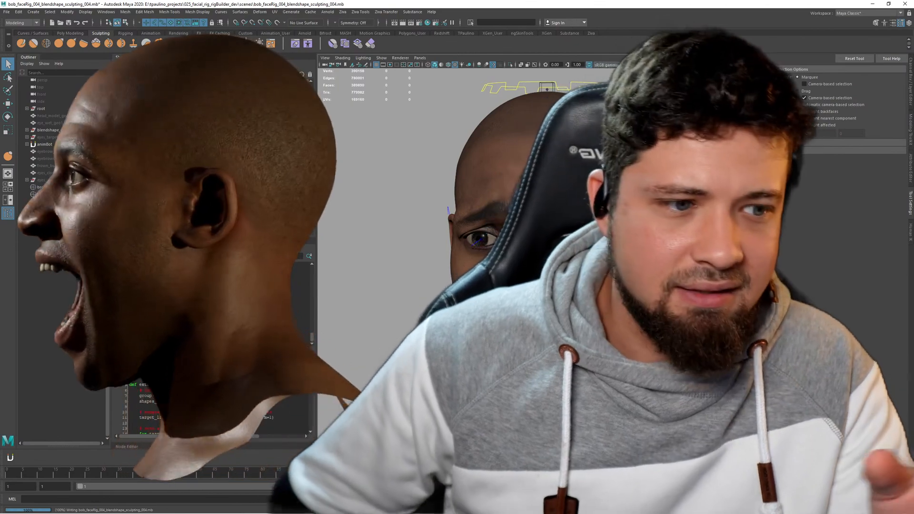
- Start playback of the music playlist and lower the system volume
key(XF86AudioPlay)
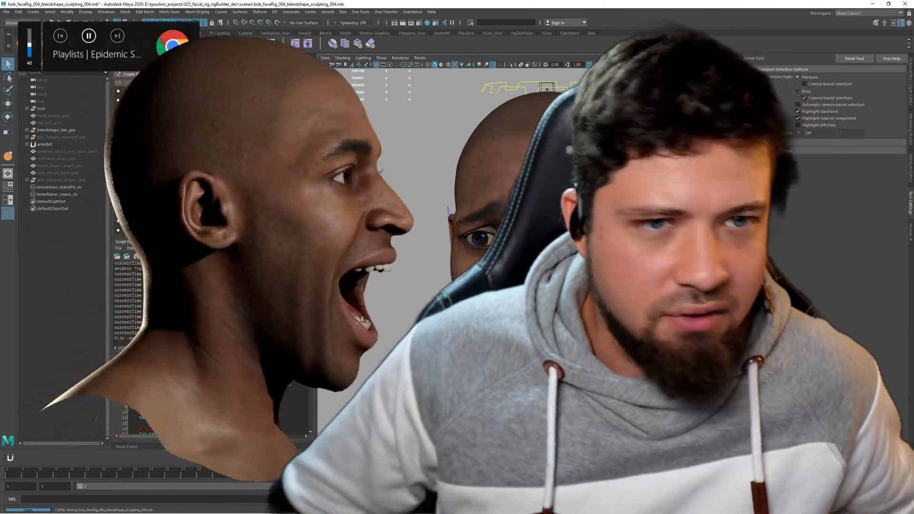
key(XF86AudioLowerVolume)
key(XF86AudioLowerVolume)
key(XF86AudioLowerVolume)
key(XF86AudioLowerVolume)
key(XF86AudioLowerVolume)
key(XF86AudioLowerVolume)
key(XF86AudioLowerVolume)
key(XF86AudioLowerVolume)
key(XF86AudioLowerVolume)
key(XF86AudioLowerVolume)
key(XF86AudioLowerVolume)
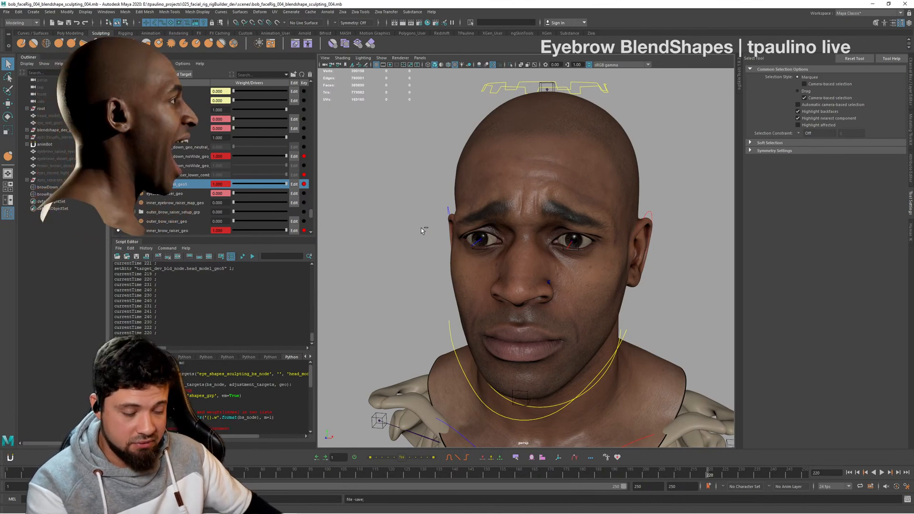
- Inspect the fully weighted combined brow expression at frame 220 from both sides and the front, near and far
alt+drag(707, 247, 676, 243)
alt+right_drag(676, 243, 700, 243)
alt+drag(638, 234, 661, 233)
mouse_move(662, 233)
alt+middle_down()
mouse_move(634, 240)
mouse_move(654, 243)
alt+middle_up()
alt+right_drag(654, 243, 608, 243)
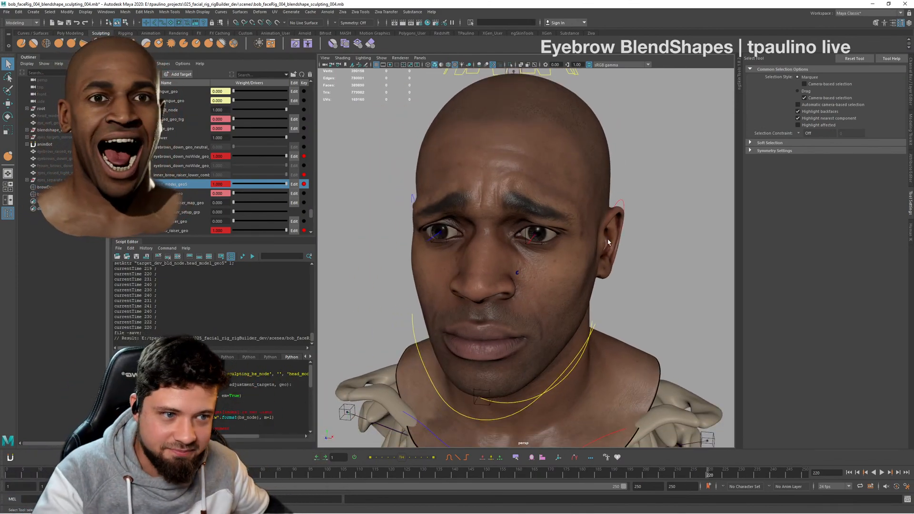
alt+drag(593, 271, 631, 261)
alt+right_drag(631, 261, 580, 304)
alt+drag(580, 305, 672, 304)
alt+right_drag(672, 305, 579, 298)
alt+drag(580, 299, 593, 300)
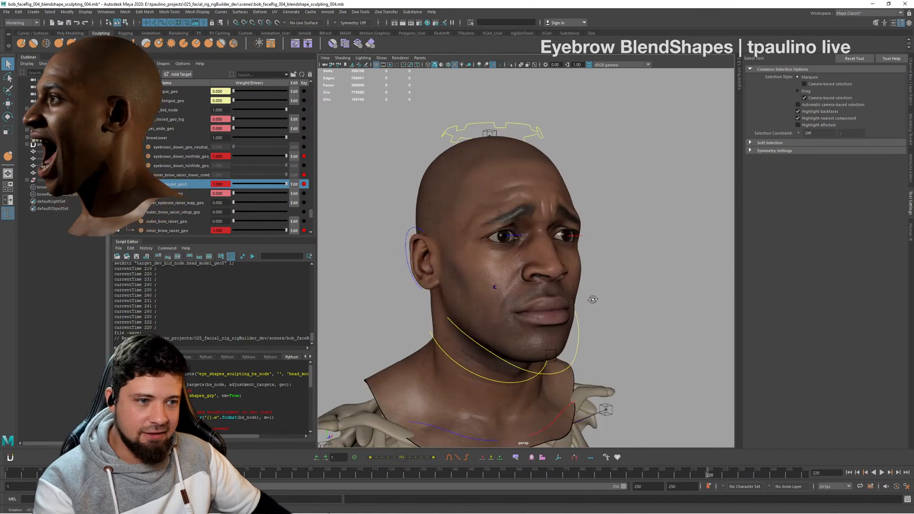
alt+right_drag(594, 300, 647, 296)
alt+drag(647, 296, 613, 306)
alt+right_drag(614, 306, 624, 288)
alt+drag(624, 288, 626, 290)
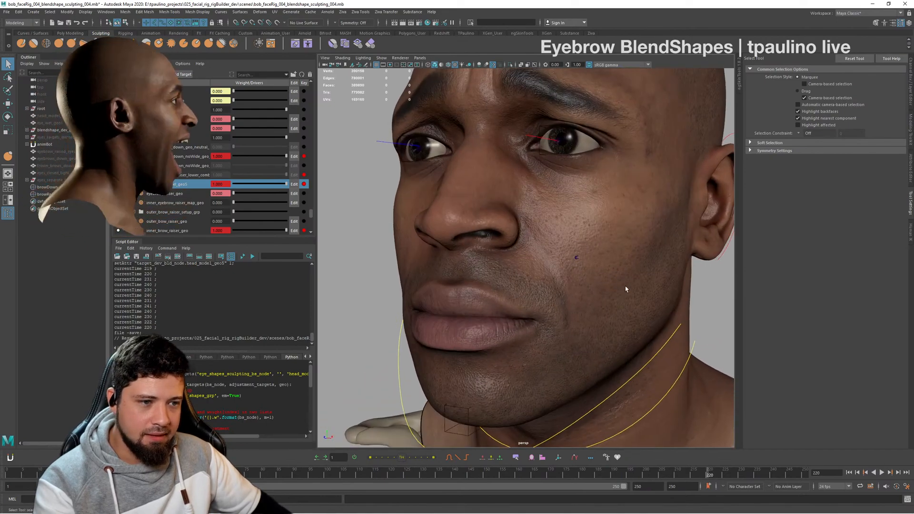
alt+right_drag(627, 289, 597, 304)
alt+middle_drag(597, 306, 588, 357)
alt+right_drag(587, 357, 613, 324)
alt+drag(614, 324, 652, 286)
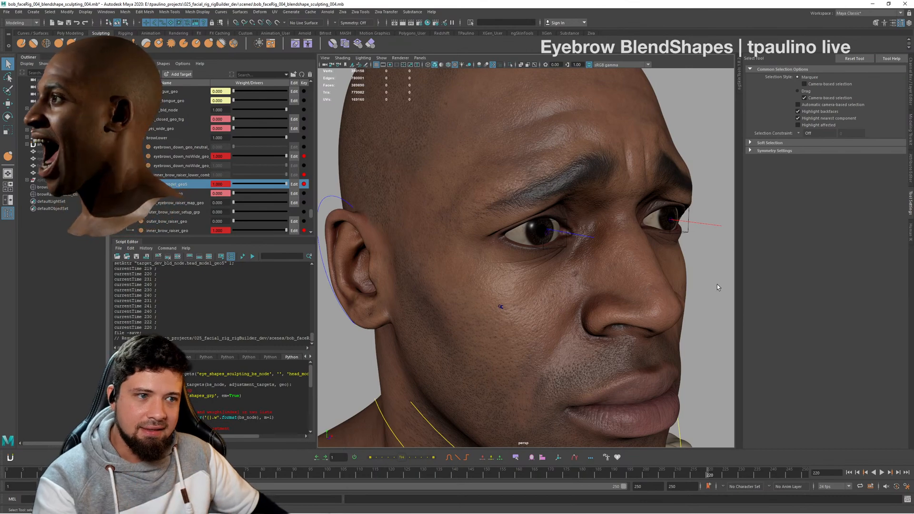
alt+drag(625, 253, 546, 264)
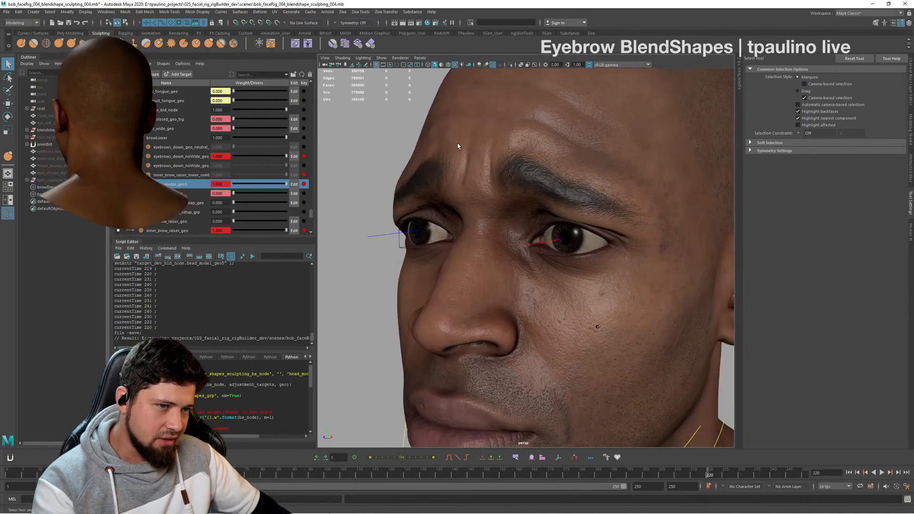
alt+right_drag(487, 179, 424, 214)
alt+drag(424, 214, 586, 249)
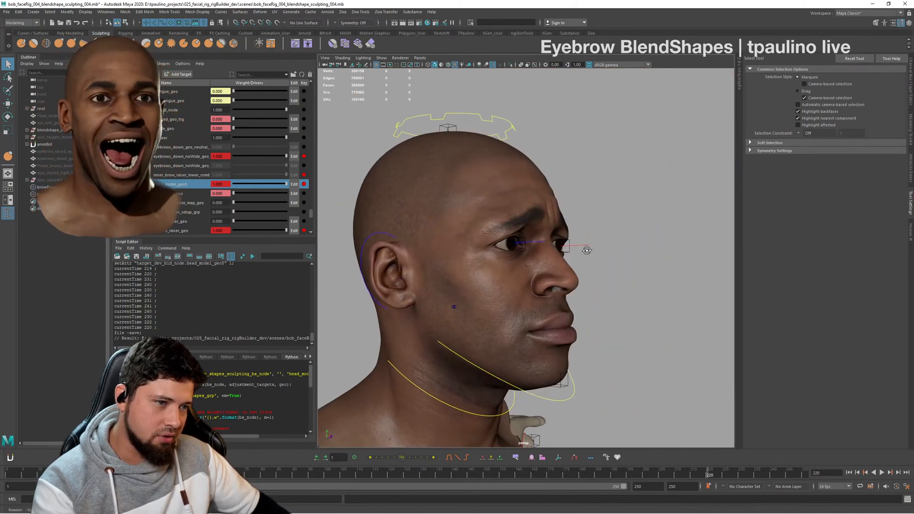
alt+right_drag(585, 249, 650, 273)
alt+drag(650, 273, 561, 271)
alt+right_drag(561, 272, 495, 267)
alt+drag(494, 267, 607, 275)
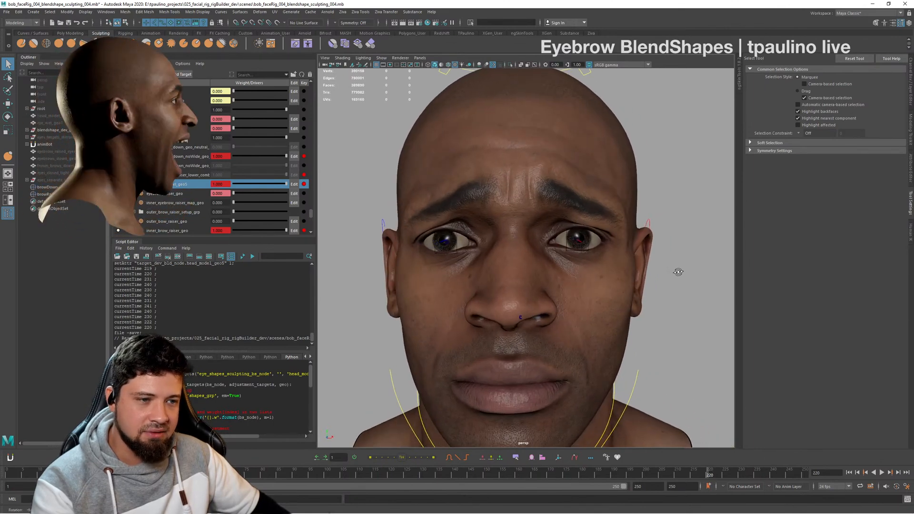
mouse_move(679, 269)
alt+mouse_down()
mouse_move(648, 273)
mouse_move(682, 268)
alt+mouse_up()
alt+right_drag(682, 268, 659, 267)
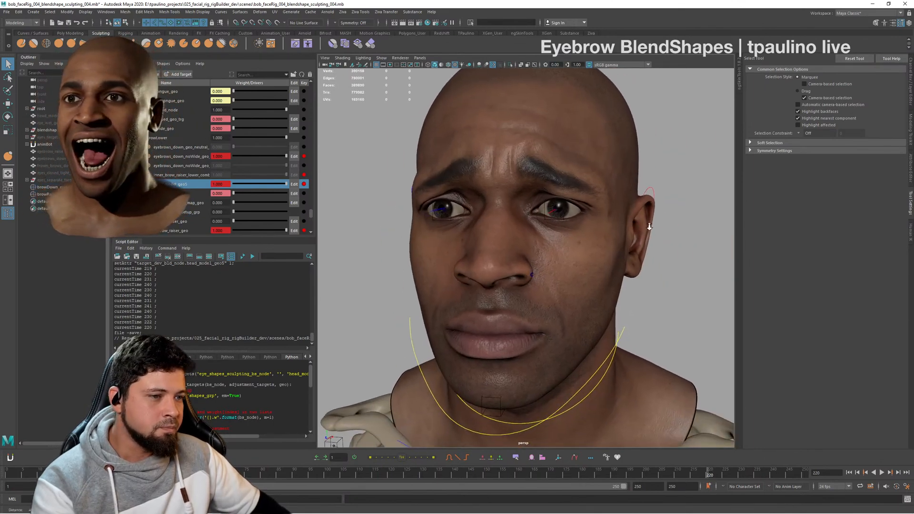
alt+drag(660, 266, 672, 236)
alt+middle_drag(672, 236, 630, 279)
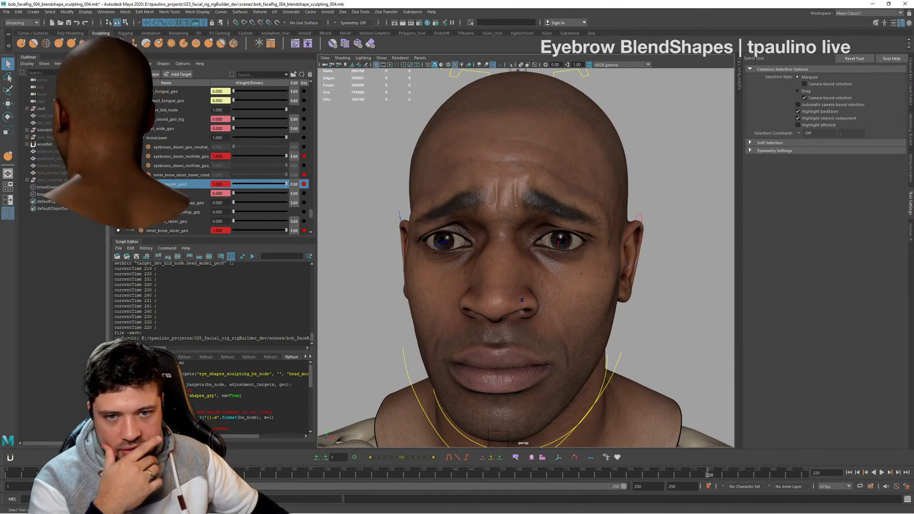
- Look through the eye and eyebrow targets in the blend shape list while checking the frame 220 expression from both three-quarter sides
scroll(241, 193, down, 6)
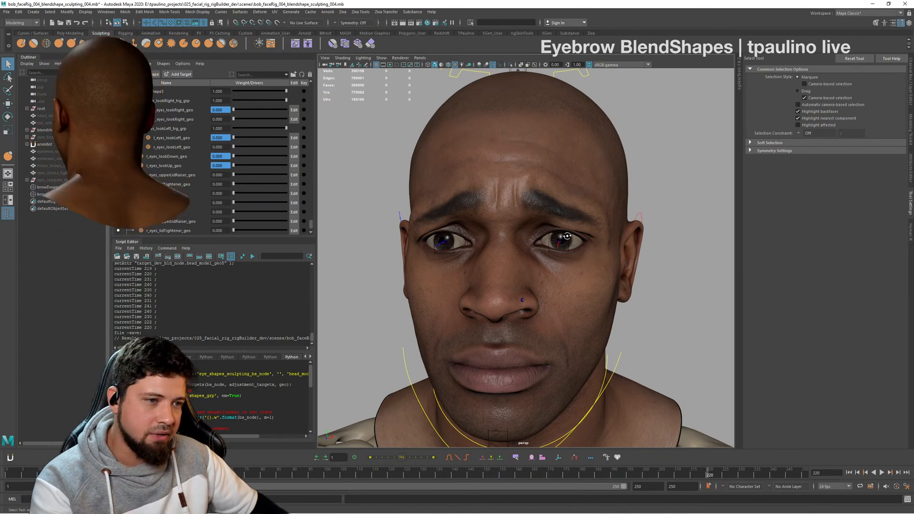
alt+drag(566, 235, 604, 227)
alt+right_drag(604, 227, 615, 187)
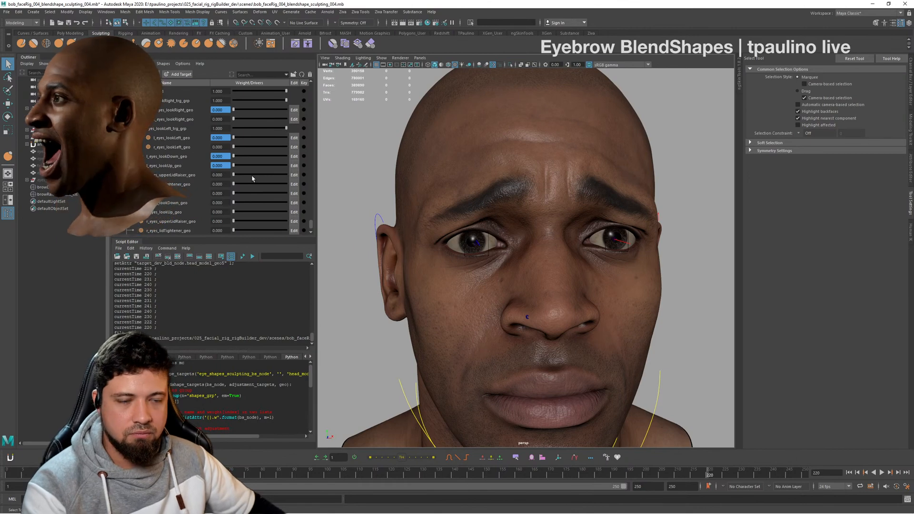
scroll(252, 178, up, 5)
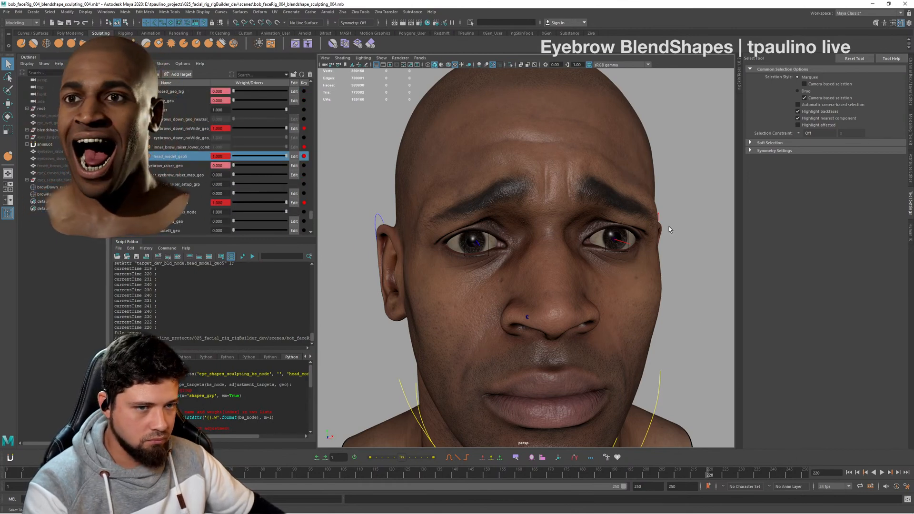
alt+drag(668, 230, 590, 202)
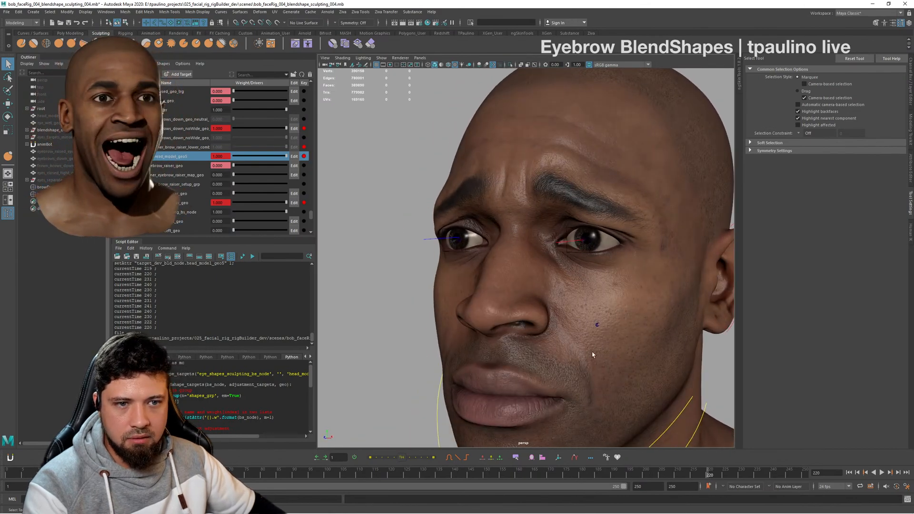
- Vary the head_model_geo5 target's weight while viewing the brows up close, and enable editing on that target
drag(286, 156, 351, 156)
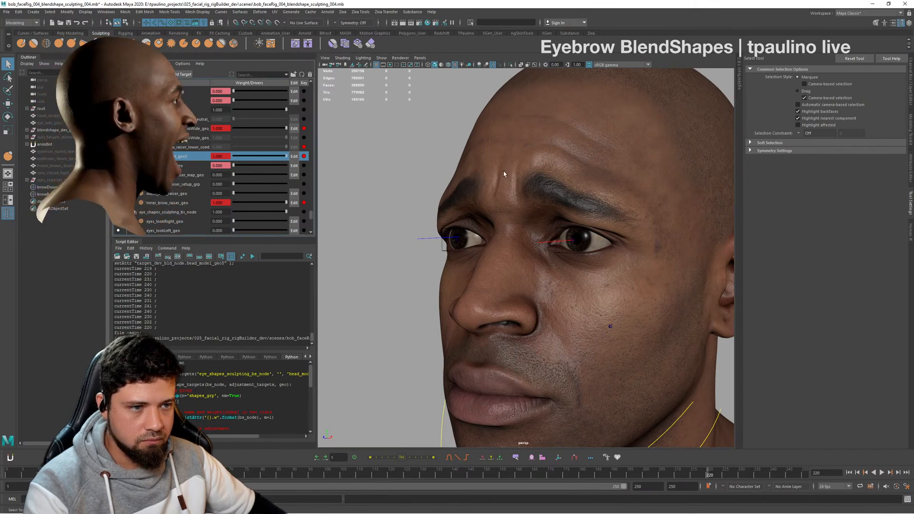
alt+drag(504, 174, 595, 205)
alt+right_drag(595, 205, 663, 257)
alt+drag(663, 257, 607, 242)
click(293, 158)
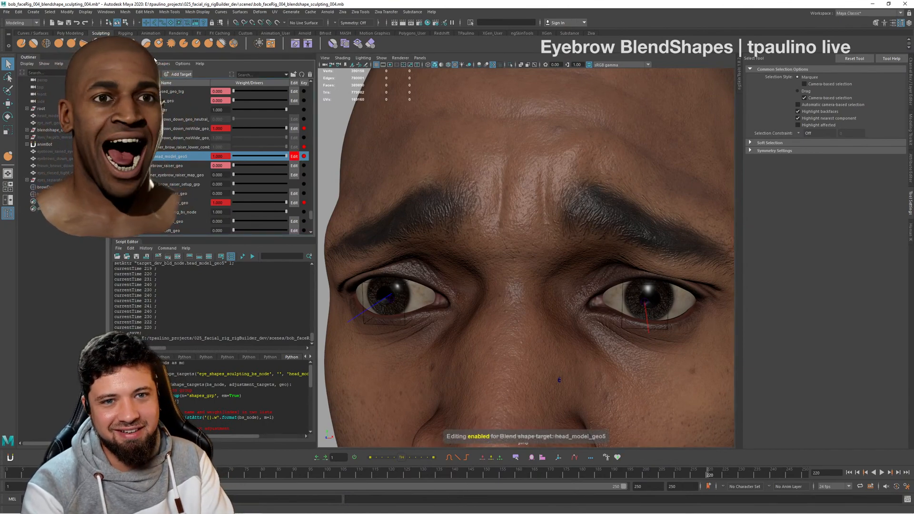
- Try sculpting the skin between the brows on the head mesh with the Bulge tool, and undo the strokes
alt+drag(551, 185, 445, 182)
click(535, 181)
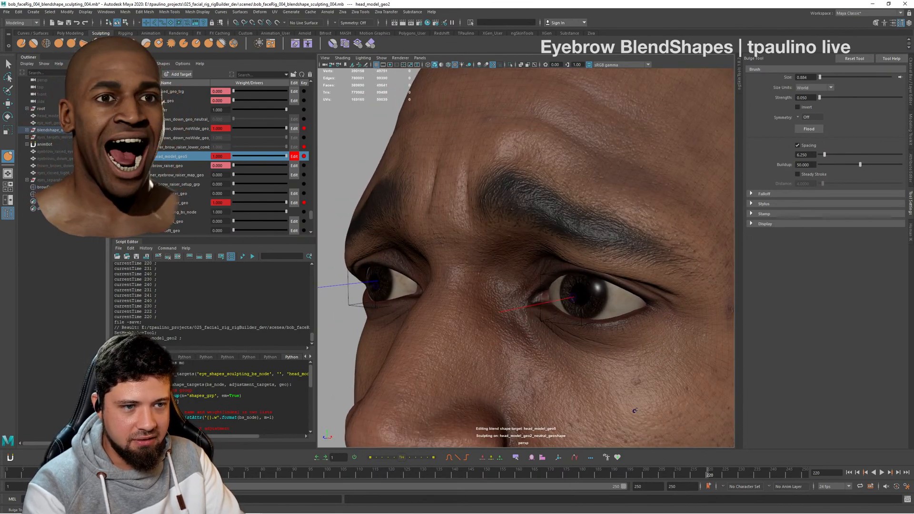
alt+drag(447, 210, 420, 172)
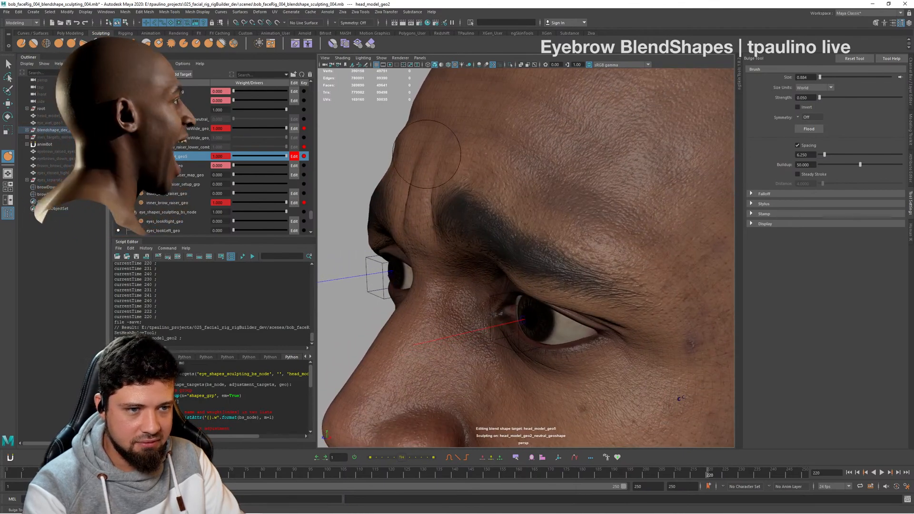
alt+drag(415, 213, 541, 216)
alt+drag(523, 356, 390, 160)
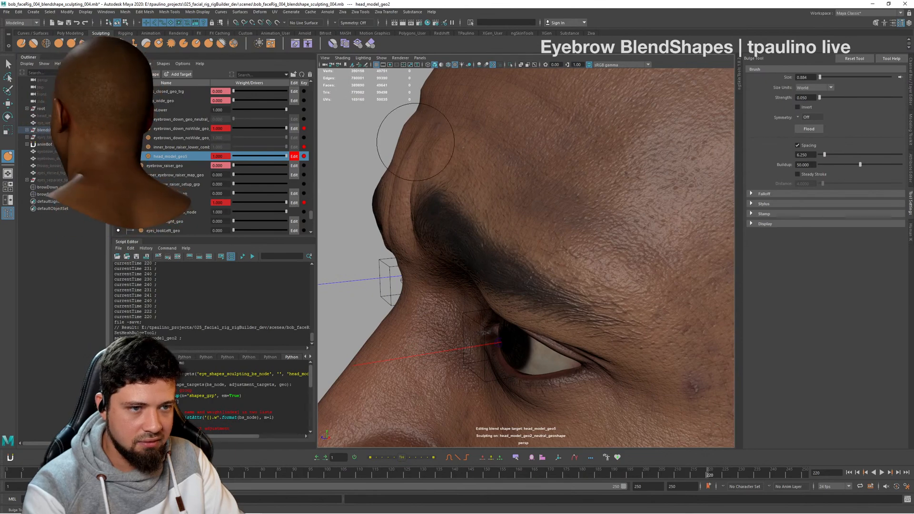
alt+drag(400, 176, 462, 176)
key(ctrl+z)
key(ctrl+z)
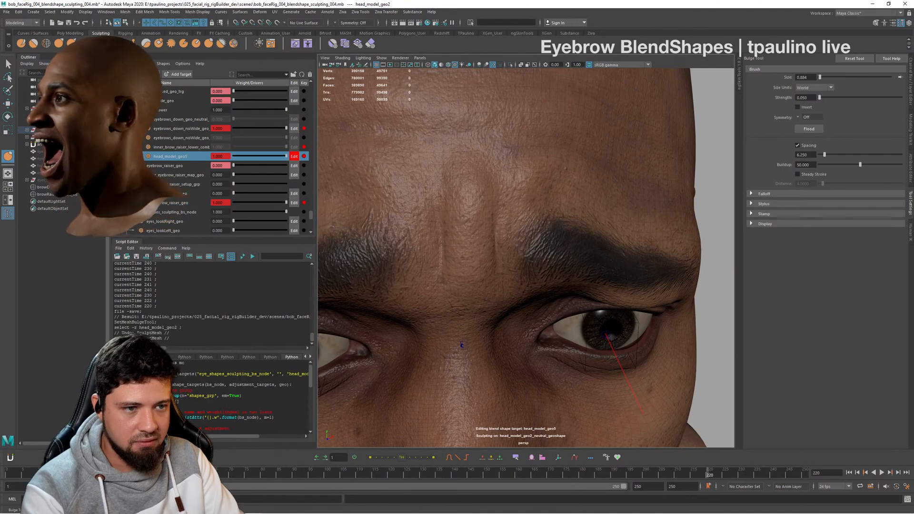
key(ctrl+z)
key(ctrl+z)
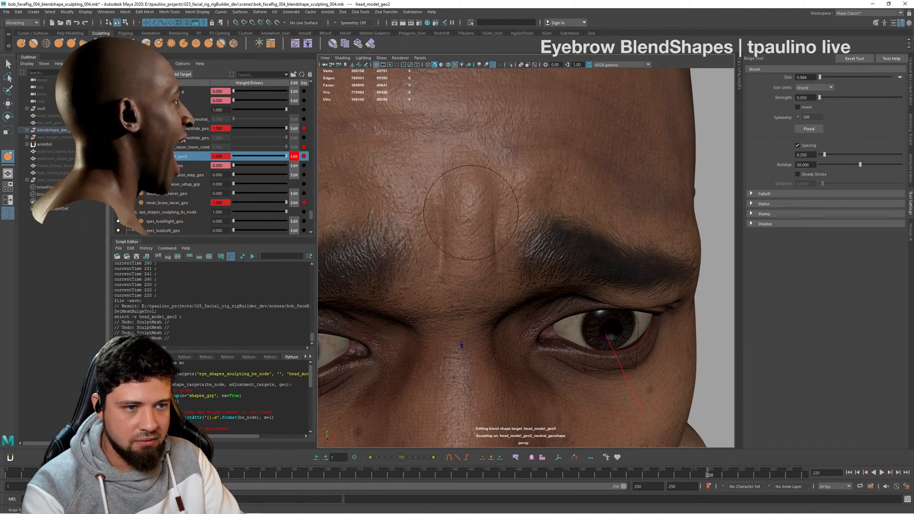
- Leave the sculpting tool, deselect the head, and inspect the brow expression from the front and three-quarter side
alt+drag(470, 213, 368, 208)
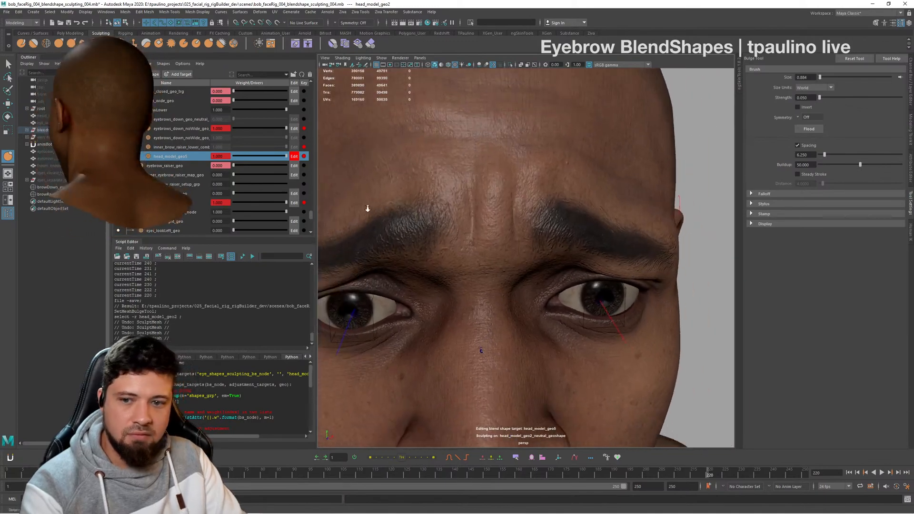
key(f)
key(q)
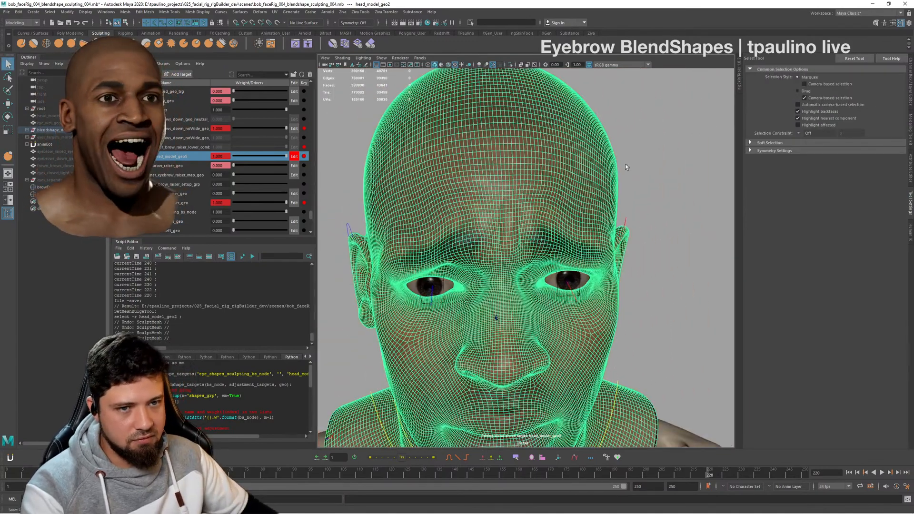
click(709, 165)
alt+drag(710, 165, 675, 173)
alt+right_drag(675, 173, 709, 198)
alt+drag(710, 198, 693, 195)
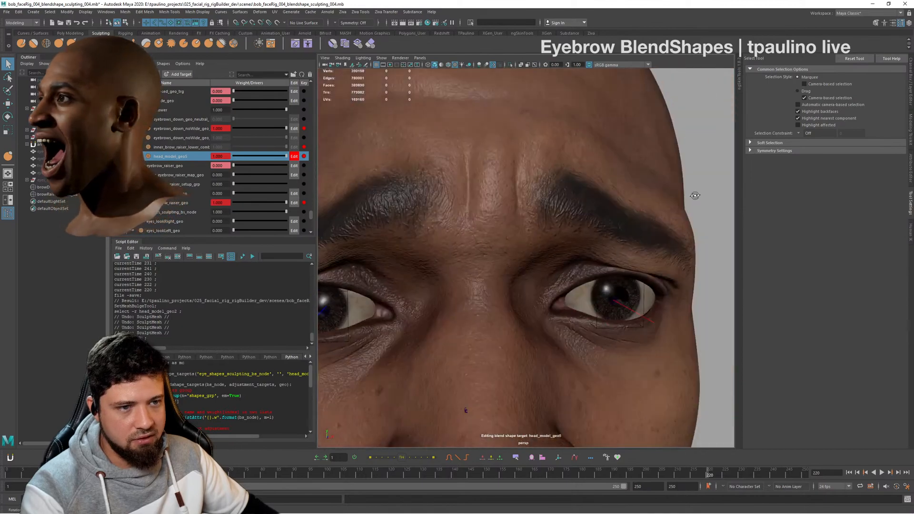
alt+right_drag(694, 195, 656, 193)
alt+drag(656, 193, 498, 281)
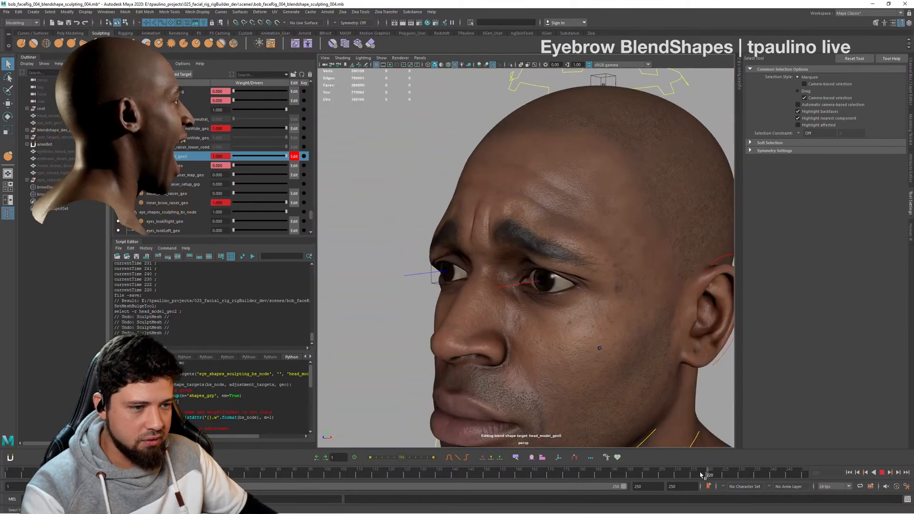
- Scrub the brow animation around frame 222 while viewing the forehead from the front and above, and stop on frame 220
mouse_move(701, 475)
mouse_down()
mouse_move(668, 475)
mouse_move(727, 475)
mouse_move(715, 475)
mouse_up()
alt+drag(547, 333, 616, 322)
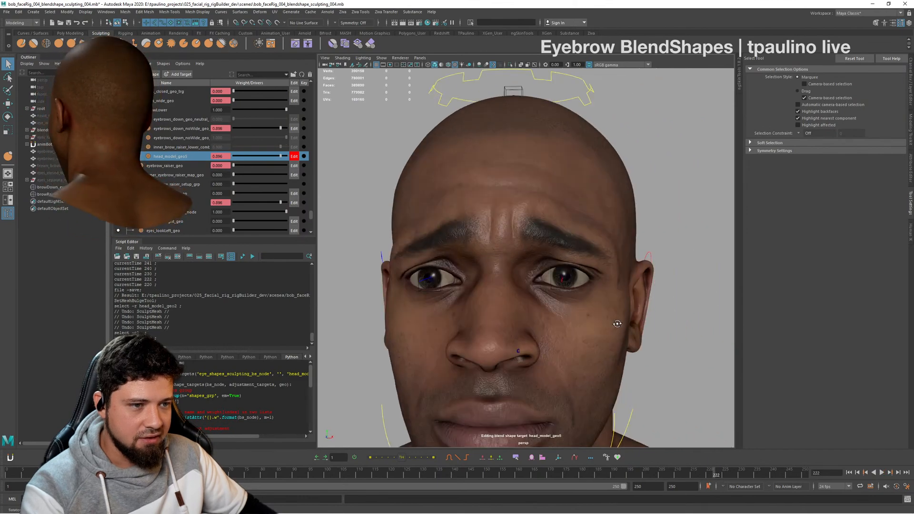
alt+right_drag(616, 322, 641, 333)
alt+drag(641, 333, 613, 340)
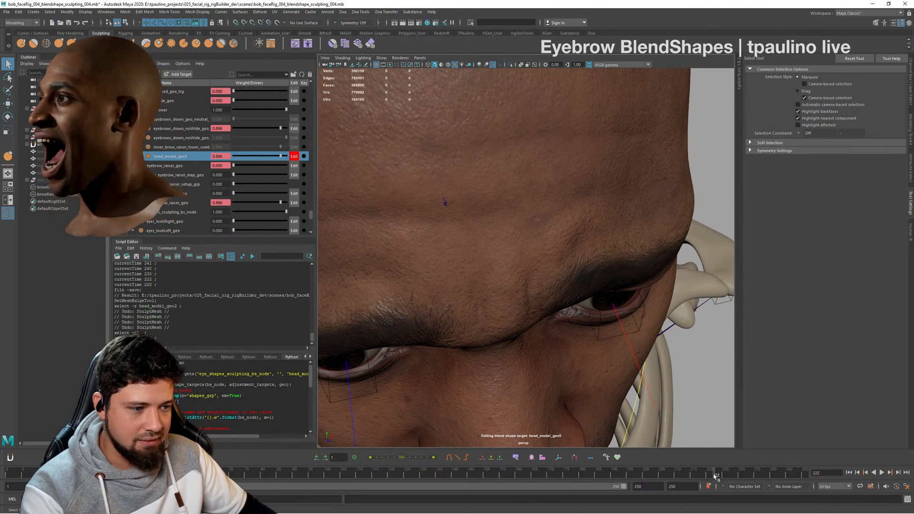
mouse_move(691, 474)
mouse_down()
mouse_move(740, 472)
mouse_move(703, 473)
mouse_up()
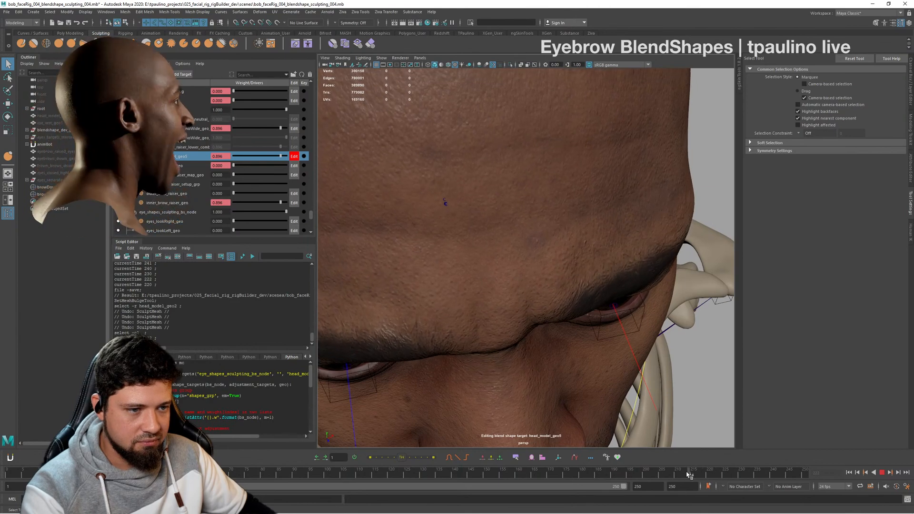
mouse_move(710, 475)
mouse_down()
mouse_move(736, 474)
mouse_move(708, 474)
mouse_up()
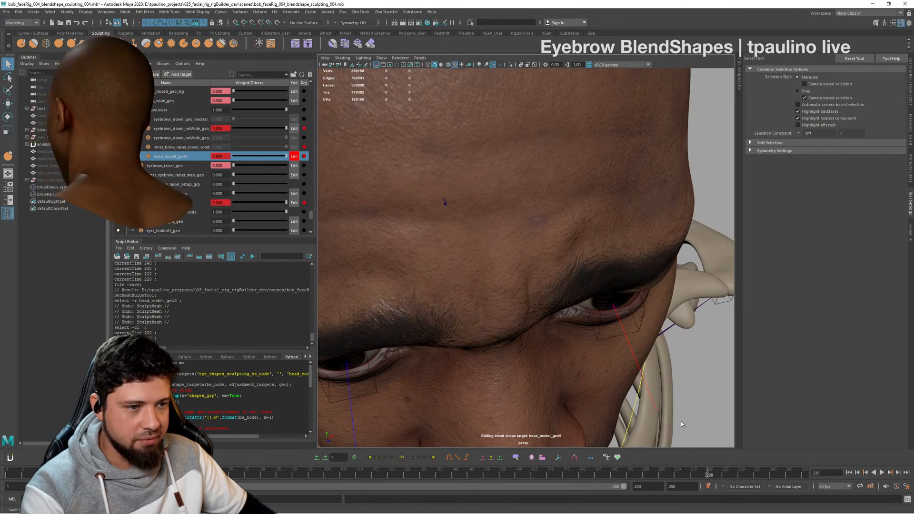
- Inspect the frame 220 expression from both sides, from afar and close to the forehead, scrubbing briefly around that frame
alt+drag(614, 334, 586, 290)
alt+right_drag(585, 290, 537, 266)
mouse_move(547, 248)
alt+mouse_down()
mouse_move(557, 260)
mouse_move(527, 257)
mouse_move(543, 252)
alt+mouse_up()
alt+right_drag(543, 252, 457, 247)
alt+drag(457, 247, 492, 267)
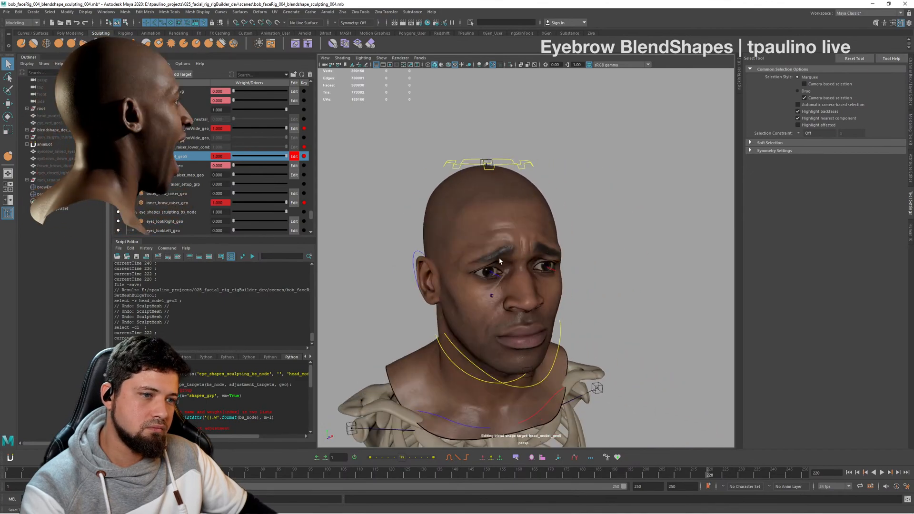
alt+right_drag(492, 266, 578, 281)
alt+drag(578, 280, 528, 267)
mouse_move(528, 267)
alt+right_down()
mouse_move(565, 263)
mouse_move(543, 267)
alt+right_up()
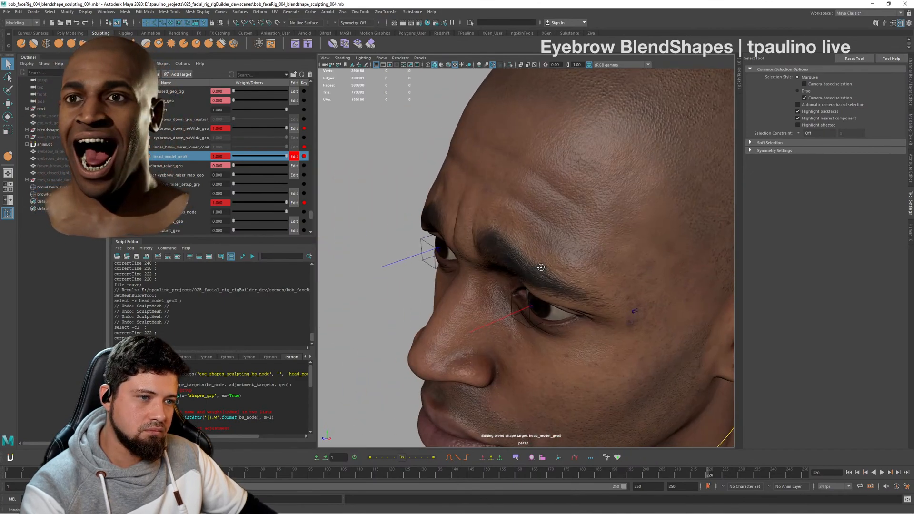
alt+drag(543, 267, 548, 226)
alt+right_drag(547, 226, 579, 251)
alt+middle_drag(579, 252, 626, 336)
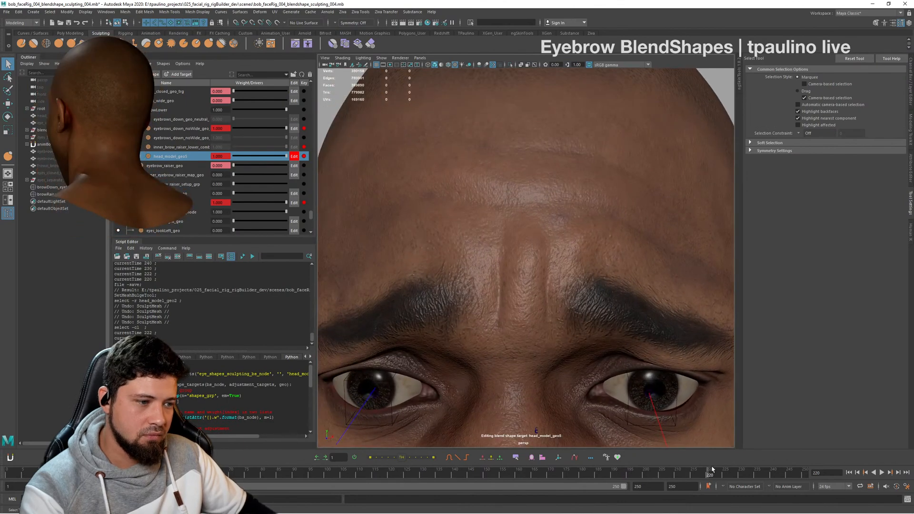
mouse_move(701, 475)
mouse_down()
mouse_move(677, 473)
mouse_move(709, 470)
mouse_up()
alt+drag(560, 245, 566, 213)
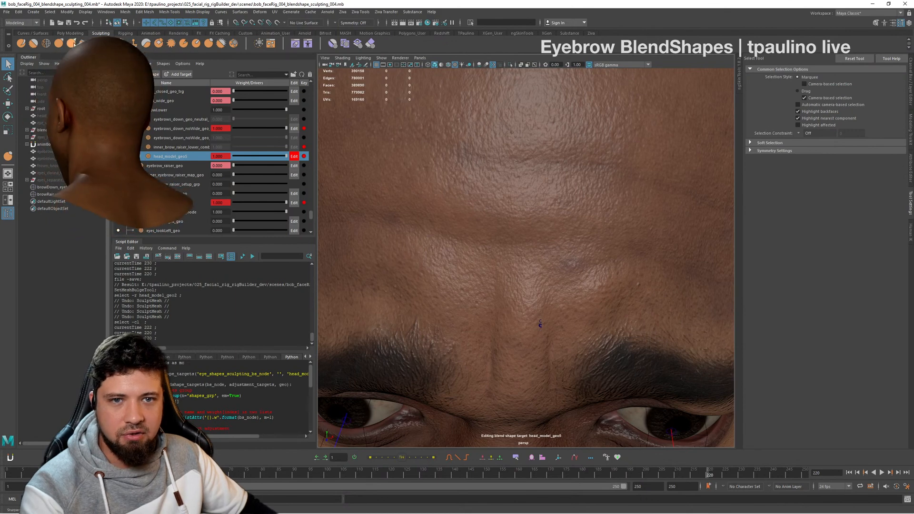
- Nudge the central forehead skin slightly upward with the Grab tool at brush size 1.479, and check it by varying the head_model_geo5 weight
click(58, 44)
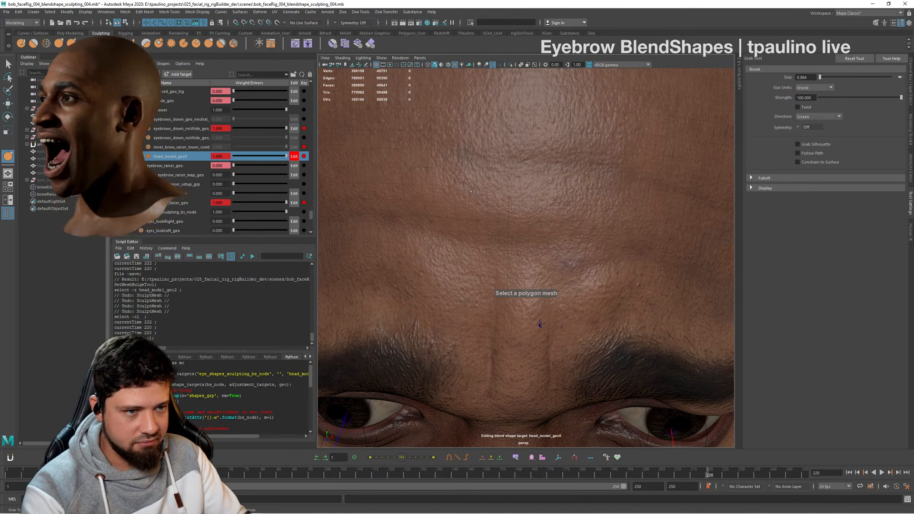
click(471, 191)
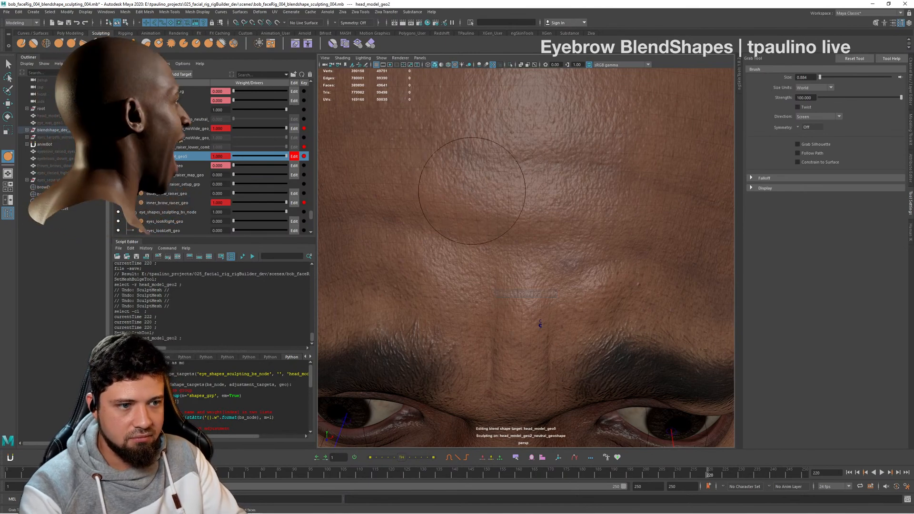
drag(534, 249, 542, 250)
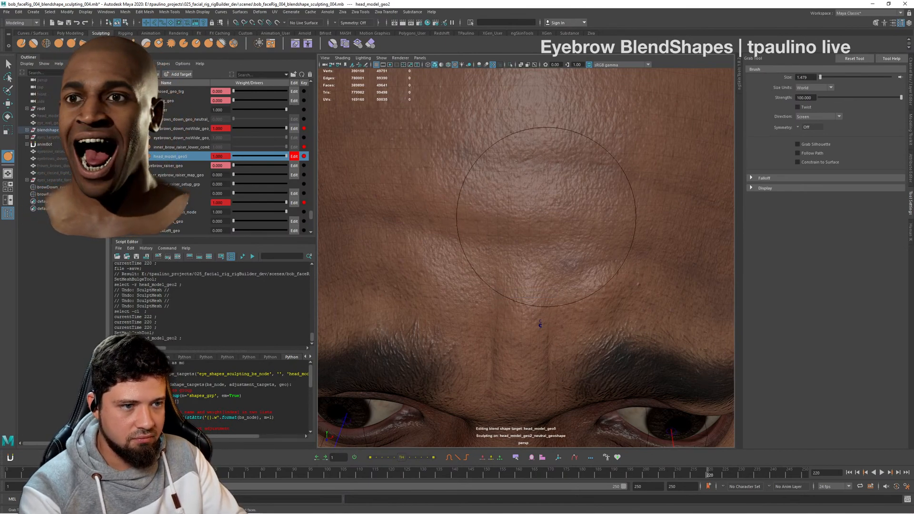
mouse_move(517, 195)
mouse_down()
mouse_move(505, 183)
mouse_move(533, 177)
mouse_move(527, 183)
mouse_move(598, 206)
mouse_move(551, 216)
mouse_up()
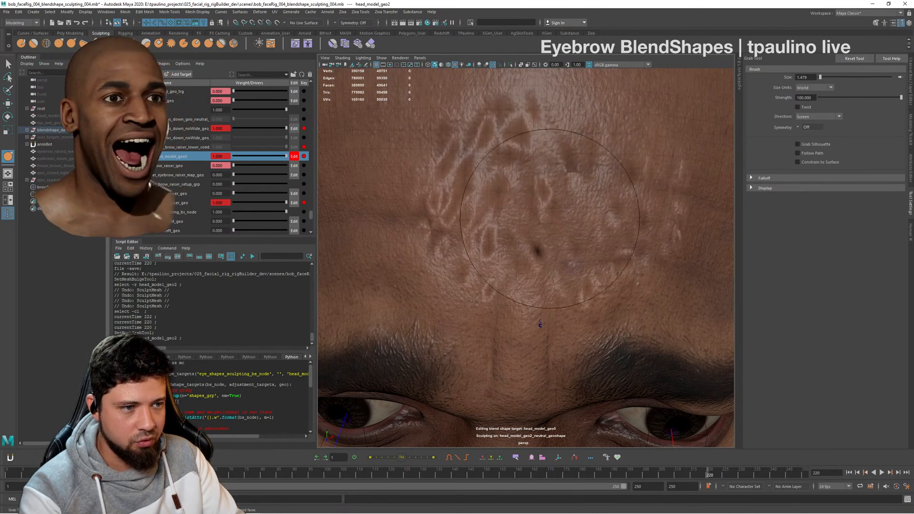
drag(422, 206, 422, 201)
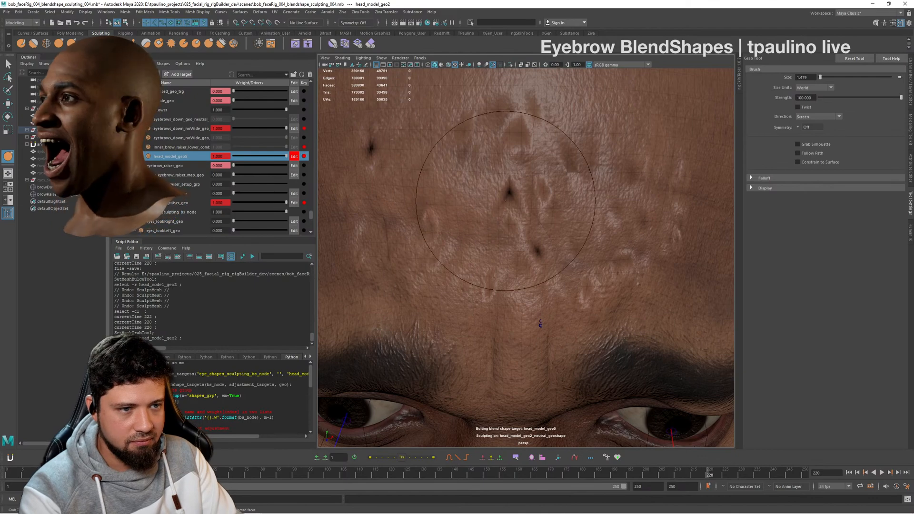
drag(506, 202, 507, 197)
drag(567, 202, 567, 198)
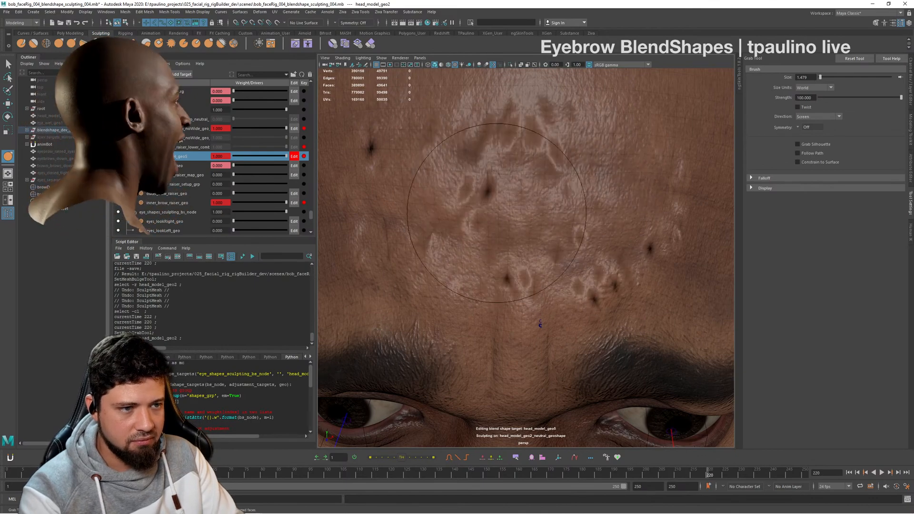
drag(461, 224, 461, 222)
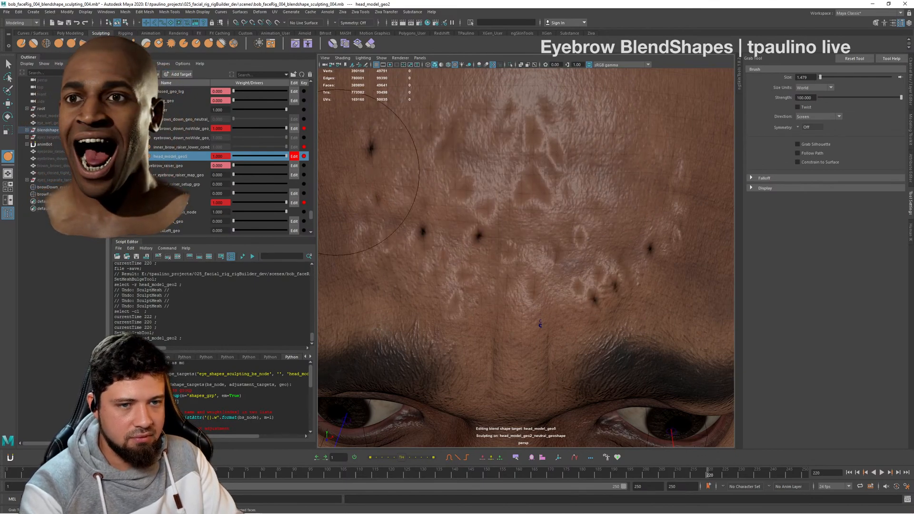
mouse_move(285, 156)
mouse_down()
mouse_move(250, 159)
mouse_move(280, 157)
mouse_up()
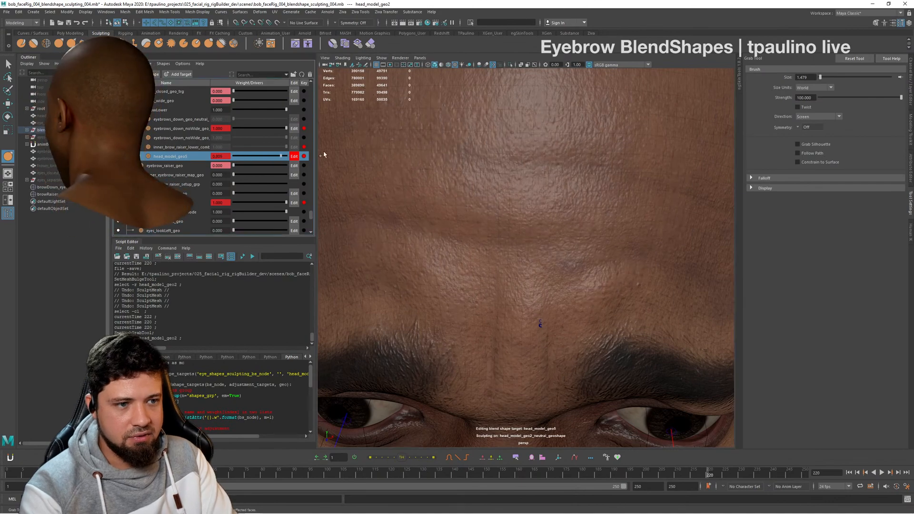
mouse_move(601, 241)
alt+mouse_down()
mouse_move(612, 243)
mouse_move(596, 233)
mouse_move(599, 243)
mouse_move(650, 245)
alt+mouse_up()
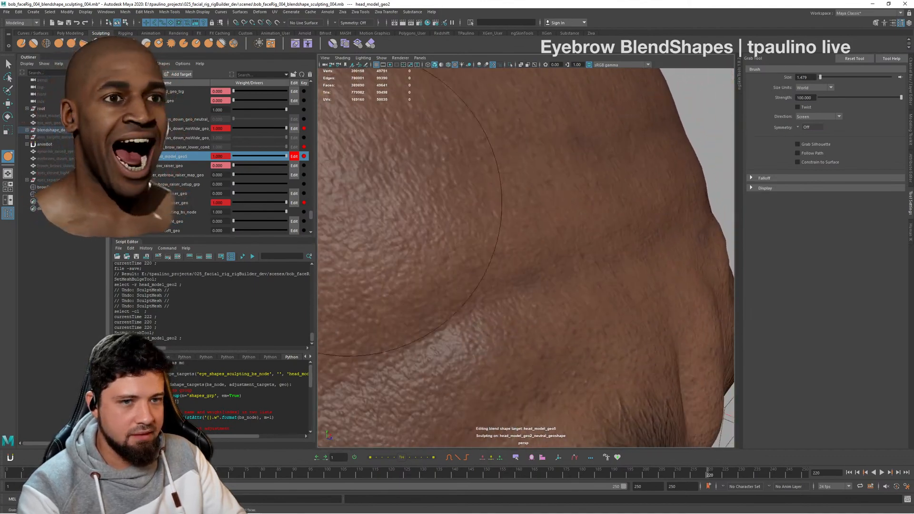
- Build up the forehead folds above the inner brows with the Bulge tool, using brush size 0.433 and strength 0.050
click(209, 46)
alt+drag(650, 208, 566, 213)
scroll(554, 215, down, 2)
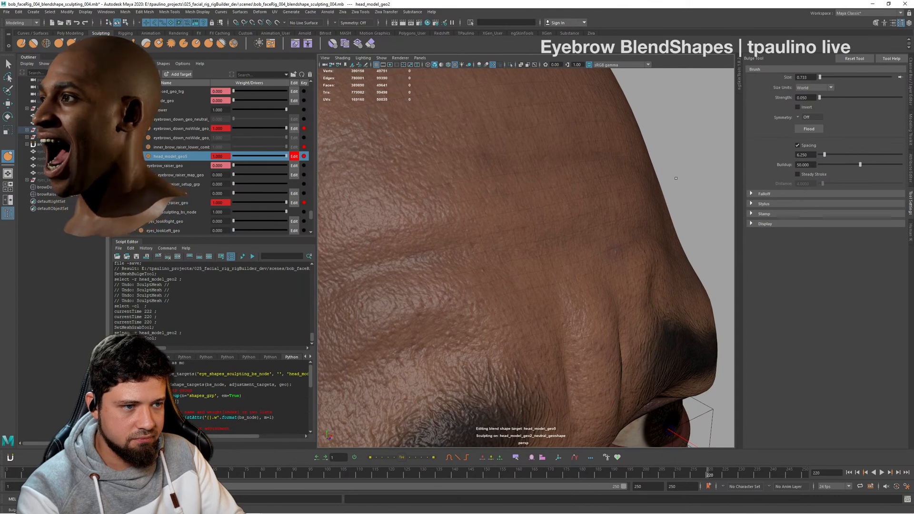
mouse_move(675, 178)
alt+mouse_down()
mouse_move(541, 183)
mouse_move(634, 210)
alt+mouse_up()
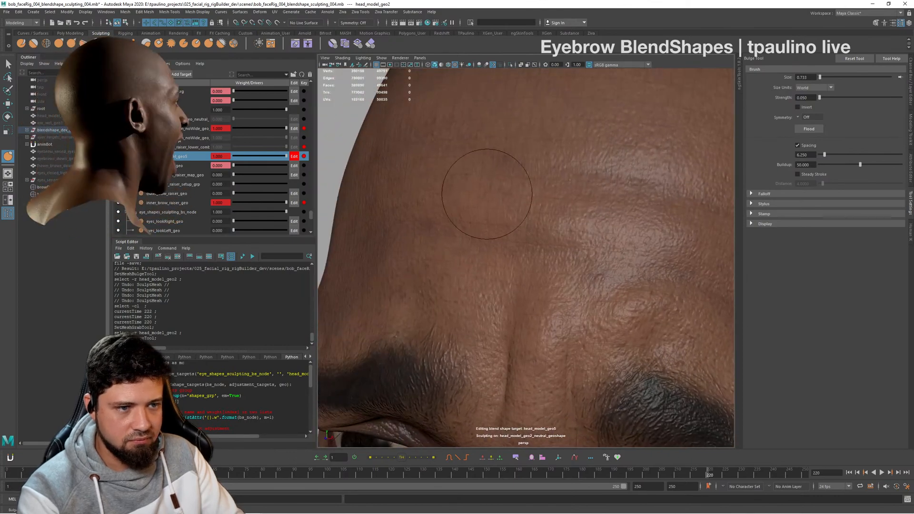
mouse_move(491, 202)
alt+mouse_down()
mouse_move(503, 274)
mouse_move(625, 285)
mouse_move(586, 285)
mouse_move(591, 255)
alt+mouse_up()
mouse_move(587, 204)
alt+mouse_down()
mouse_move(595, 228)
mouse_move(612, 231)
mouse_move(549, 238)
alt+mouse_up()
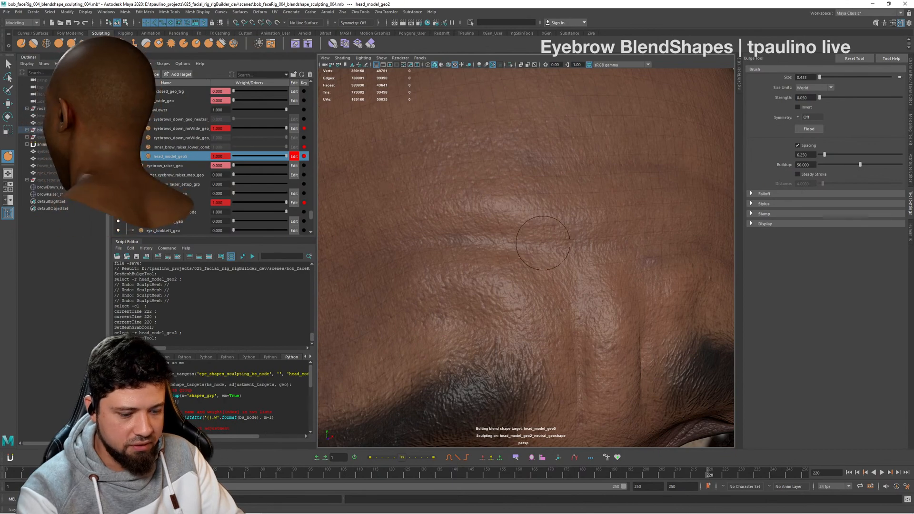
alt+drag(550, 238, 500, 269)
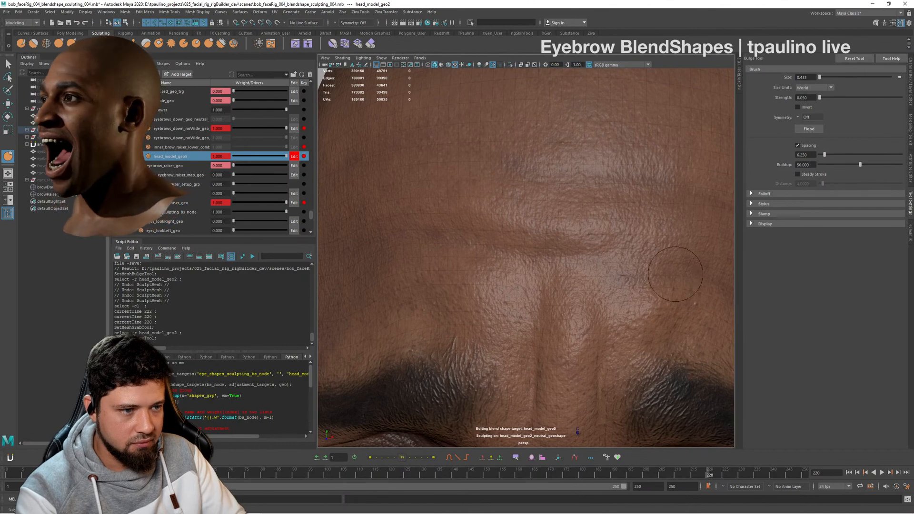
alt+drag(675, 273, 633, 284)
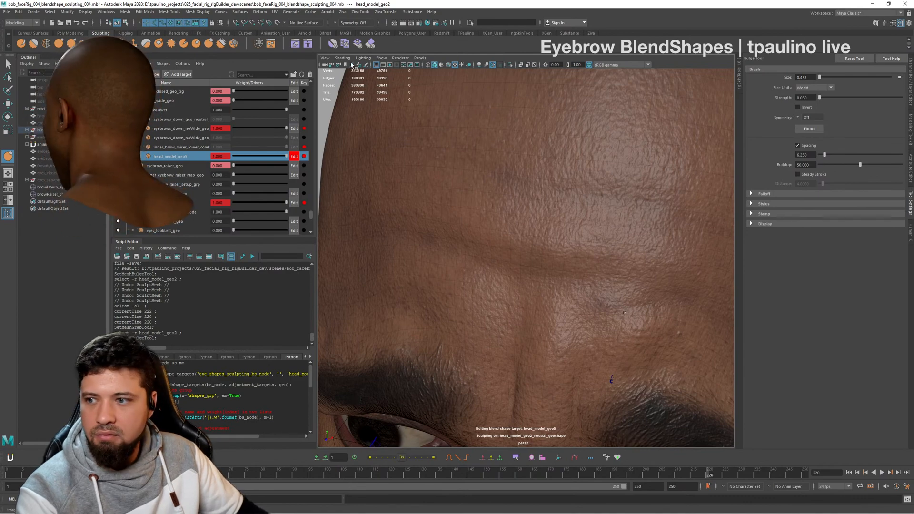
scroll(581, 296, down, 10)
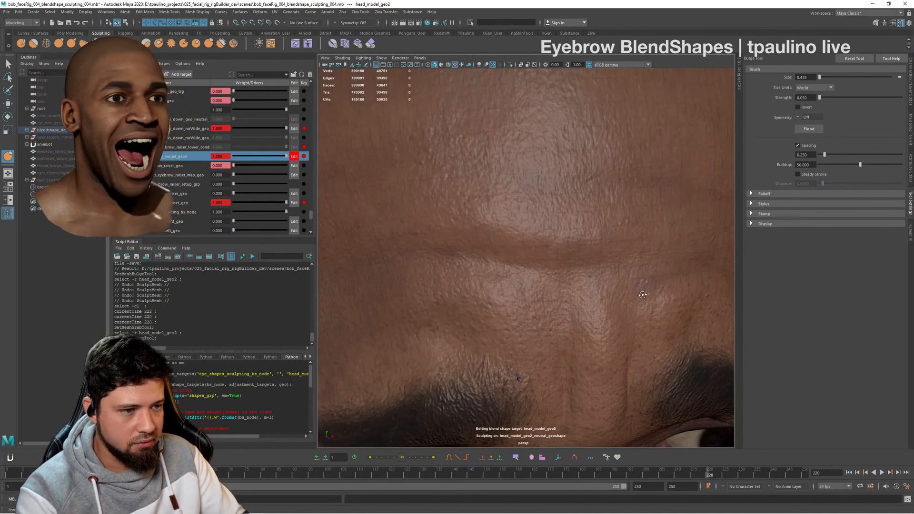
alt+drag(583, 273, 568, 284)
scroll(595, 257, up, 5)
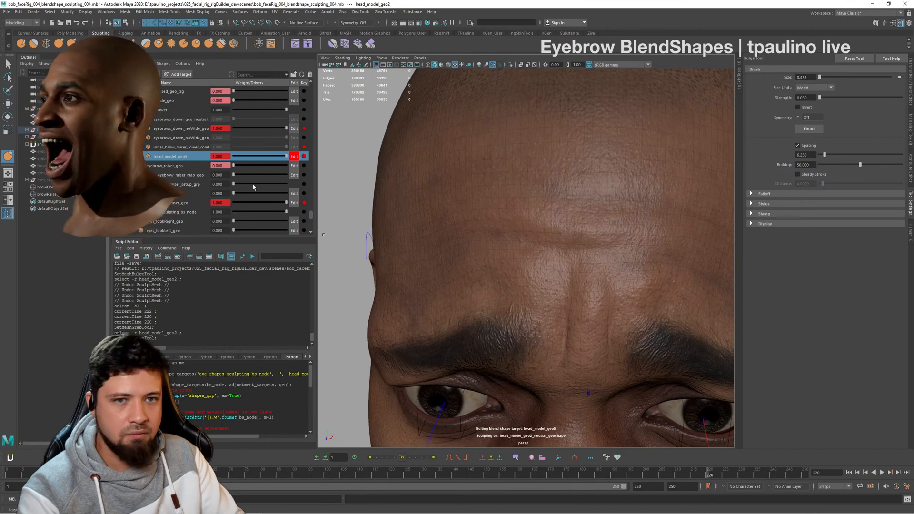
- Try to reshape the forehead fold above the inner brows with the Grab tool at brush size 0.176, then undo the strokes
click(60, 44)
scroll(526, 254, up, 4)
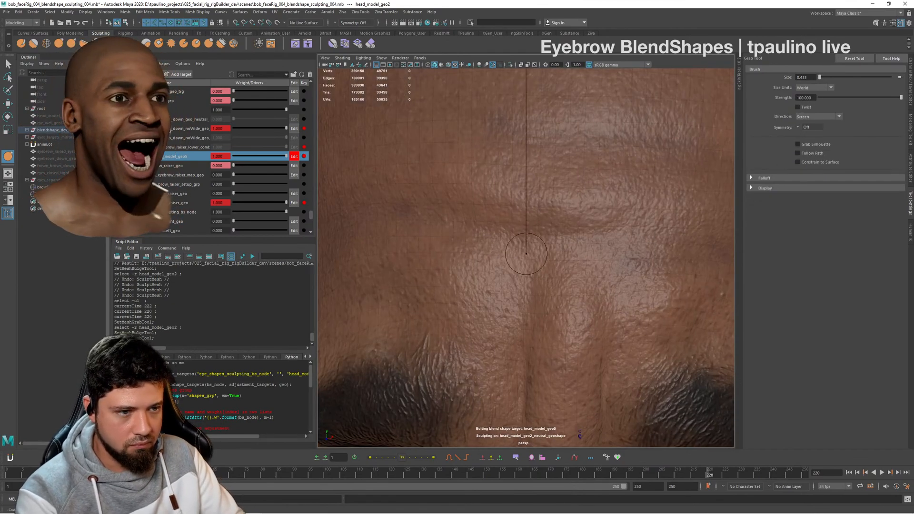
drag(526, 254, 496, 230)
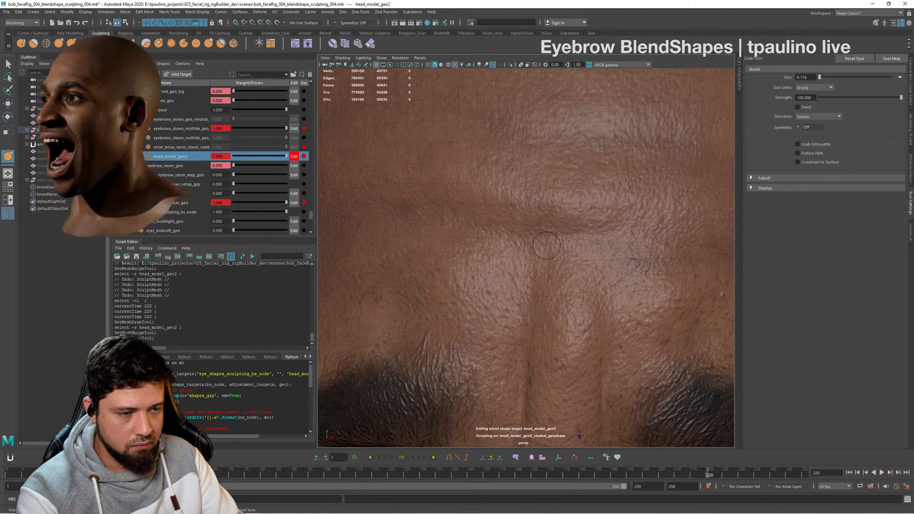
key(ctrl+z)
mouse_move(556, 243)
alt+mouse_down()
mouse_move(596, 257)
mouse_move(593, 220)
mouse_move(592, 246)
mouse_move(585, 255)
mouse_move(578, 245)
alt+mouse_up()
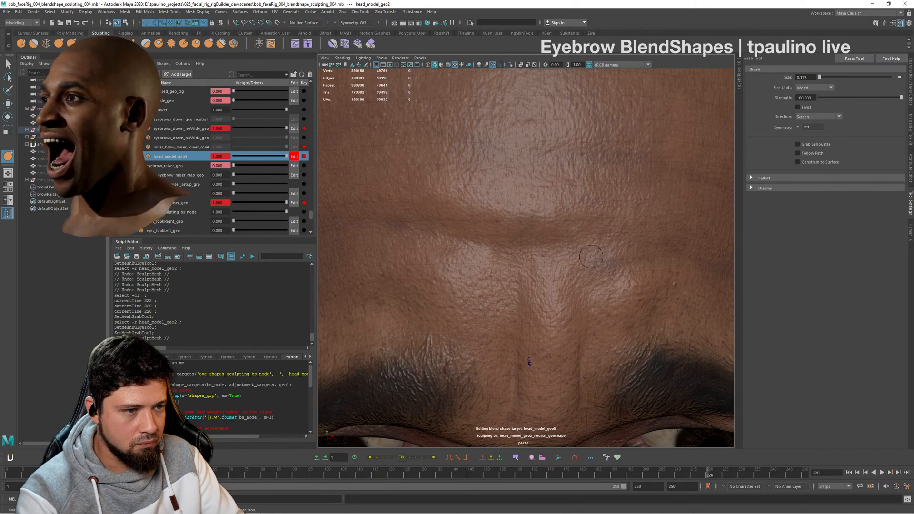
key(ctrl+z)
key(ctrl+z)
key(ctrl+z)
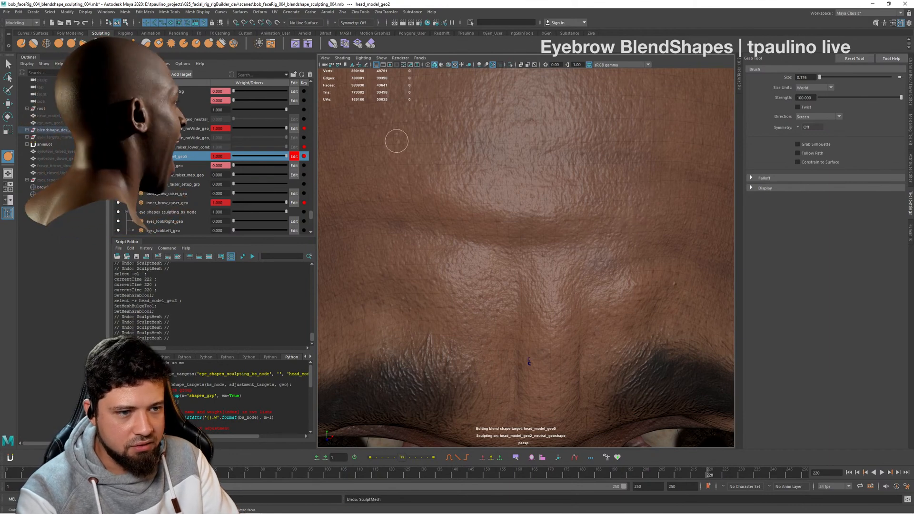
key(ctrl+z)
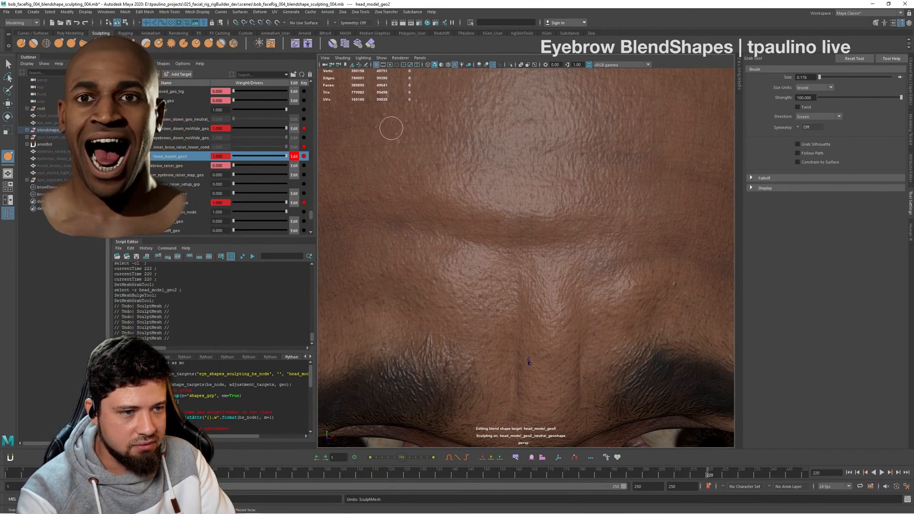
- Refine the horizontal forehead crease above the inner brows with the Sculpt tool at brush size 0.176 and strength 0.100, undoing unwanted strokes
click(21, 43)
alt+drag(489, 225, 487, 233)
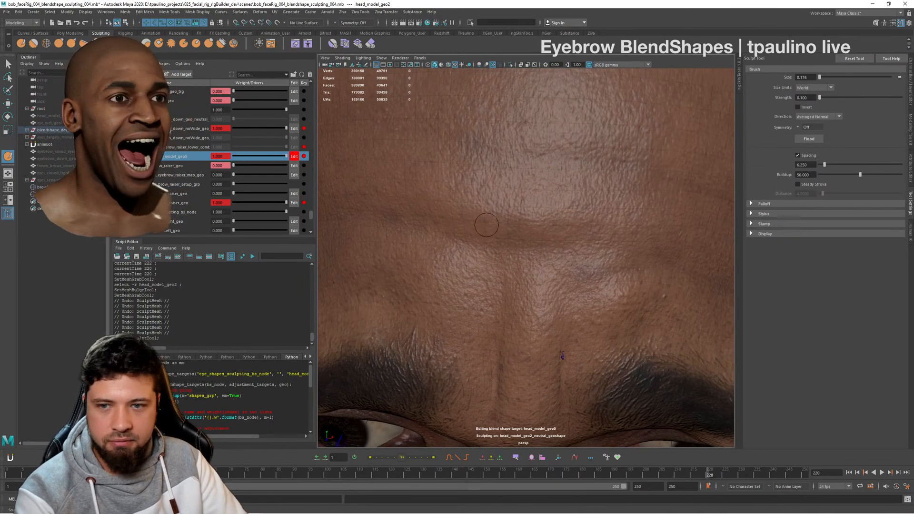
key(ctrl+z)
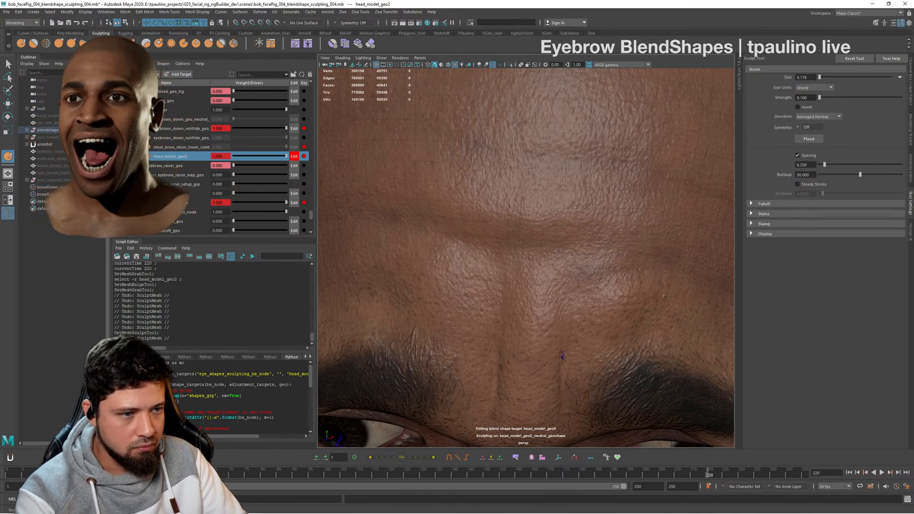
mouse_move(619, 236)
alt+mouse_down()
mouse_move(603, 251)
mouse_move(681, 247)
mouse_move(640, 257)
alt+mouse_up()
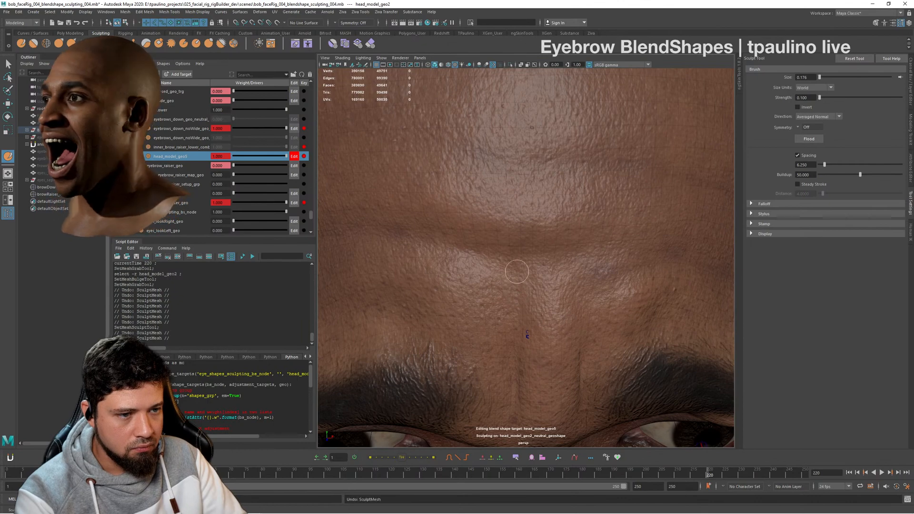
alt+drag(527, 336, 634, 260)
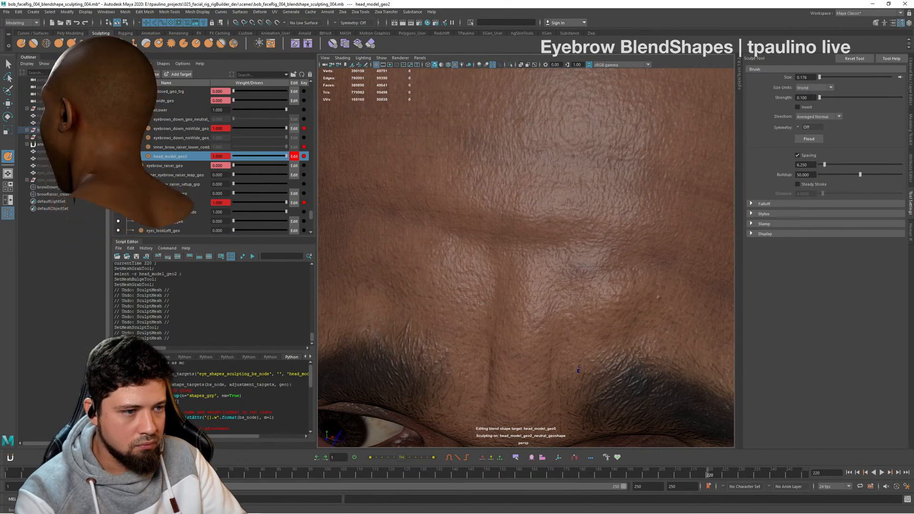
mouse_move(579, 370)
alt+mouse_down()
mouse_move(659, 230)
mouse_move(562, 229)
alt+mouse_up()
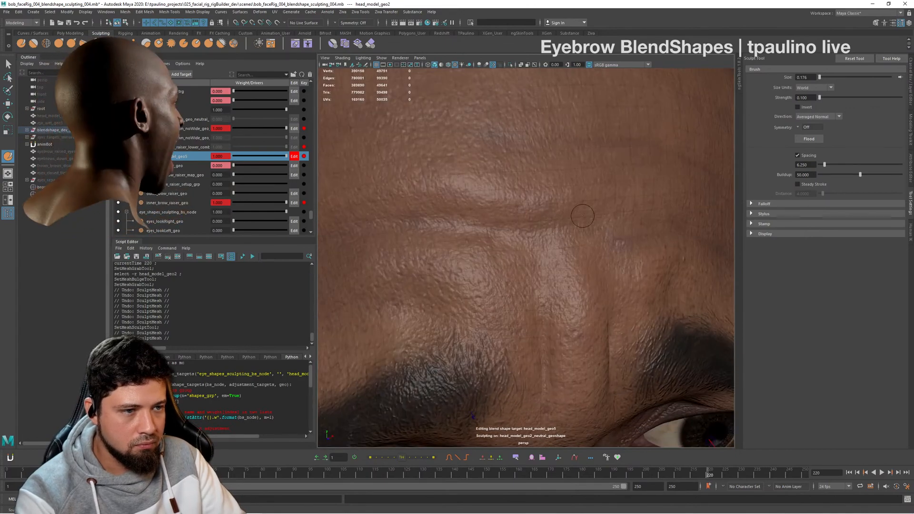
alt+right_drag(582, 216, 286, 267)
mouse_move(590, 233)
alt+mouse_down()
mouse_move(563, 222)
mouse_move(611, 214)
mouse_move(582, 219)
alt+mouse_up()
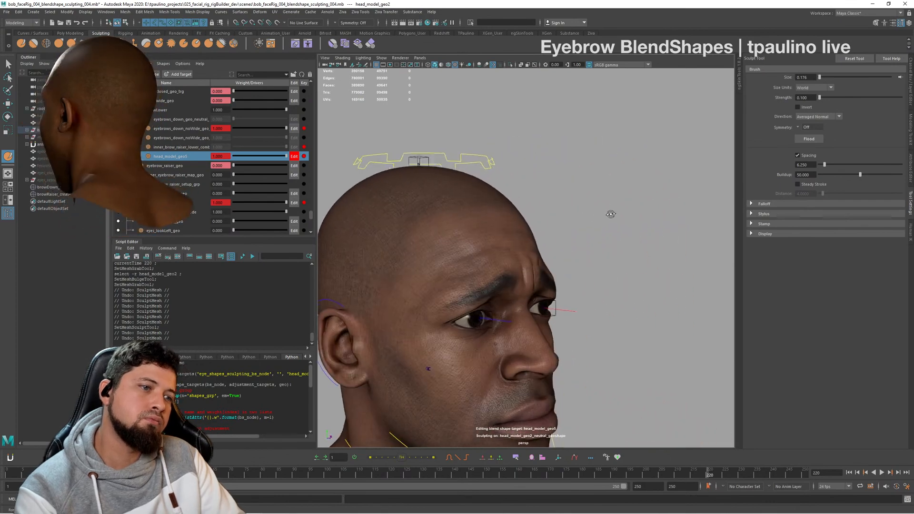
alt+middle_drag(581, 219, 578, 193)
alt+right_drag(578, 193, 638, 214)
alt+drag(557, 216, 582, 246)
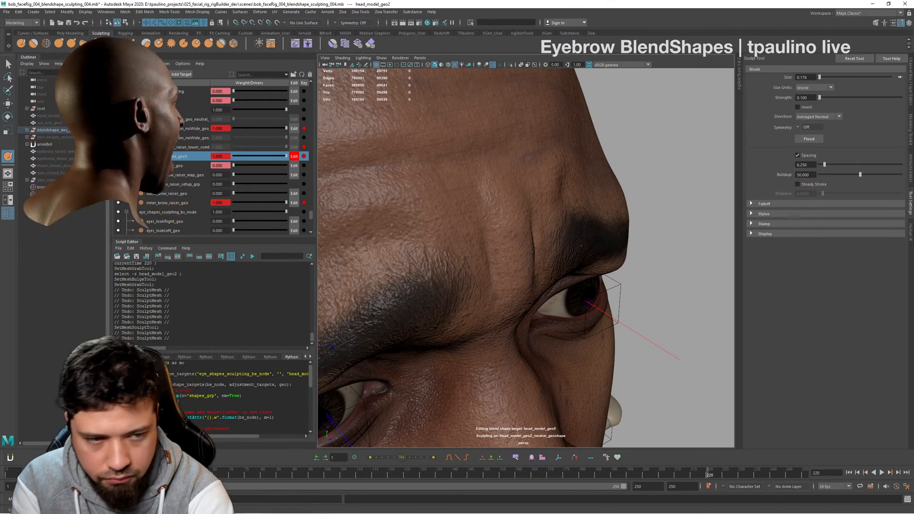
- Deselect the head and inspect the sculpted forehead and brows up close from the side and from farther away
alt+right_drag(614, 224, 580, 219)
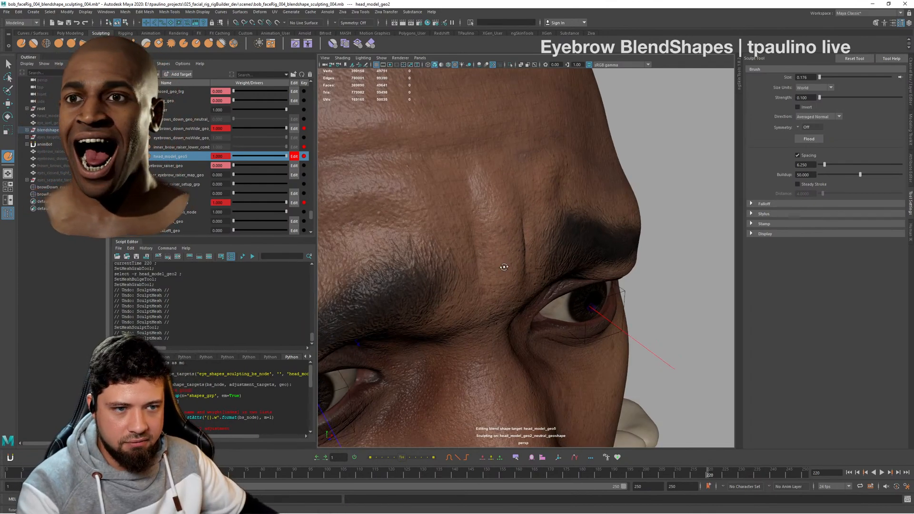
alt+drag(619, 238, 567, 211)
key(q)
click(703, 221)
alt+drag(703, 221, 619, 250)
alt+right_drag(618, 250, 416, 267)
alt+drag(416, 267, 506, 262)
alt+right_drag(506, 261, 587, 280)
alt+drag(588, 281, 416, 192)
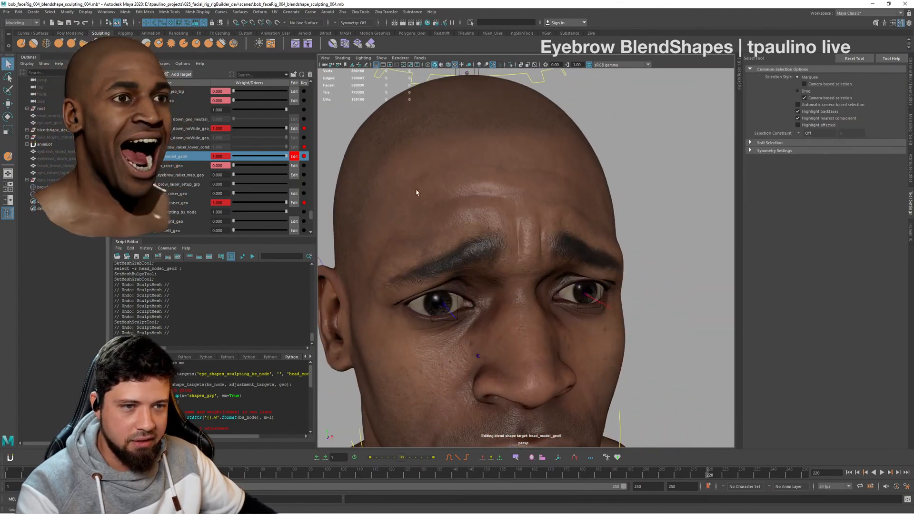
- Compare the expression with and without the corrective by varying the head_model_geo5 weight, viewing the whole face from several angles
click(280, 154)
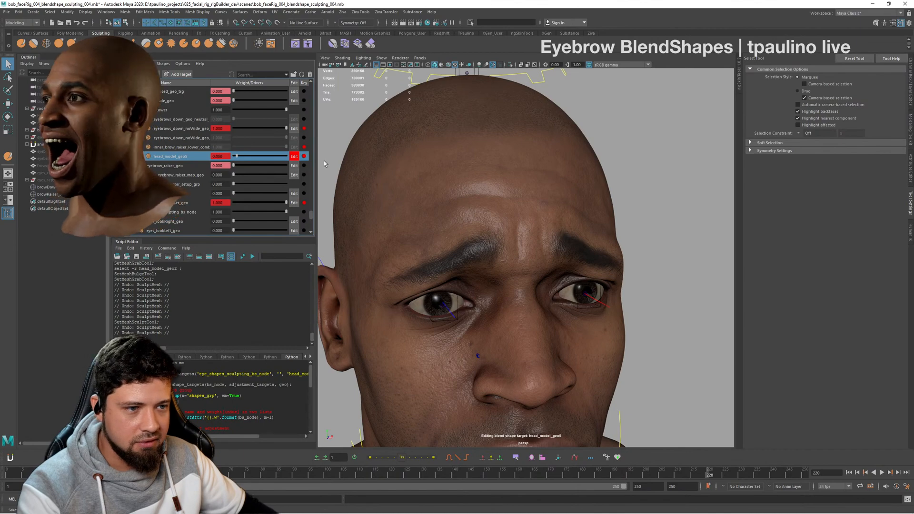
alt+drag(668, 355, 671, 320)
alt+right_drag(671, 320, 483, 327)
alt+drag(482, 327, 641, 320)
alt+right_drag(641, 320, 725, 437)
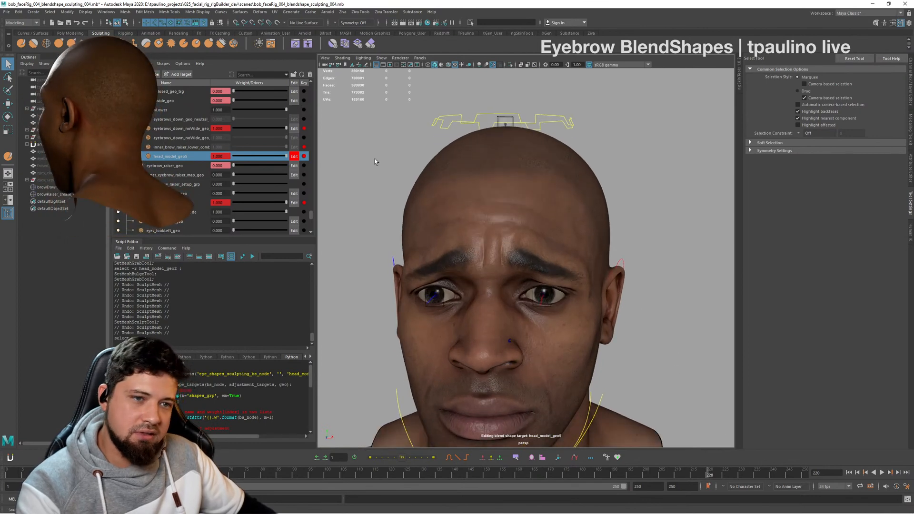
- Turn off editing of the head_model_geo5 target and check the forehead folds up close while moving through frames around 220
click(293, 157)
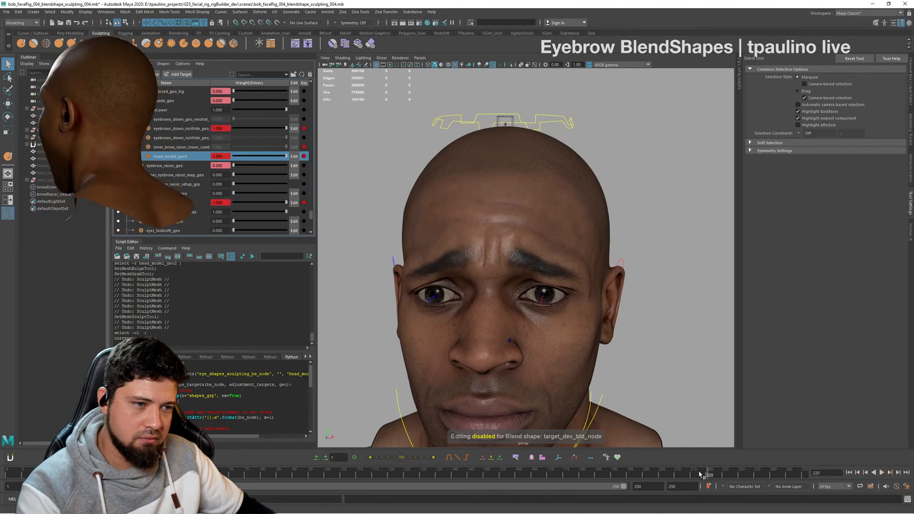
alt+drag(528, 286, 567, 324)
alt+right_drag(566, 324, 624, 327)
alt+drag(624, 327, 658, 361)
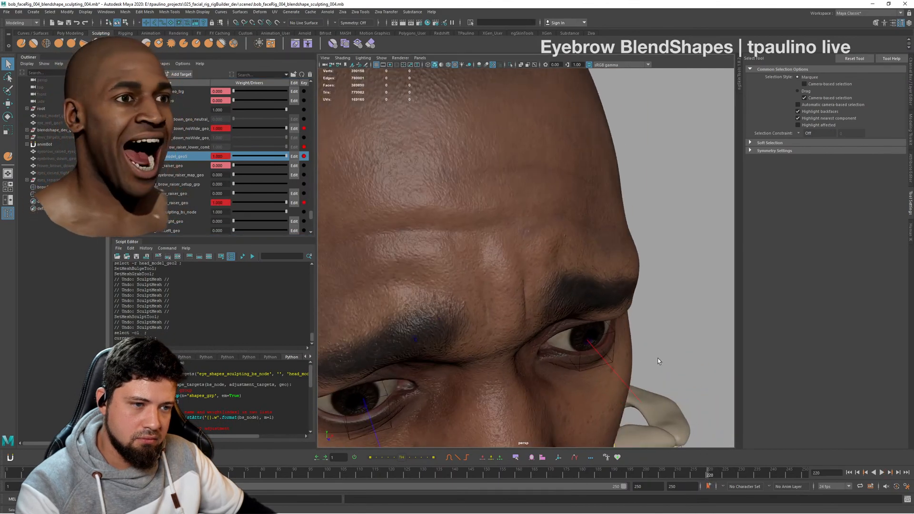
mouse_move(702, 475)
mouse_down()
mouse_move(671, 475)
mouse_move(739, 470)
mouse_move(706, 475)
mouse_up()
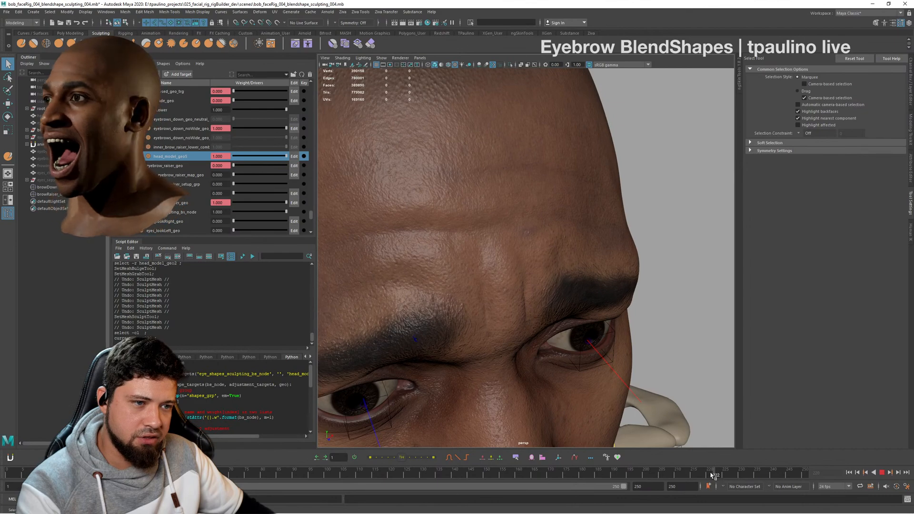
drag(711, 475, 709, 475)
alt+drag(552, 222, 663, 290)
key(alt+v)
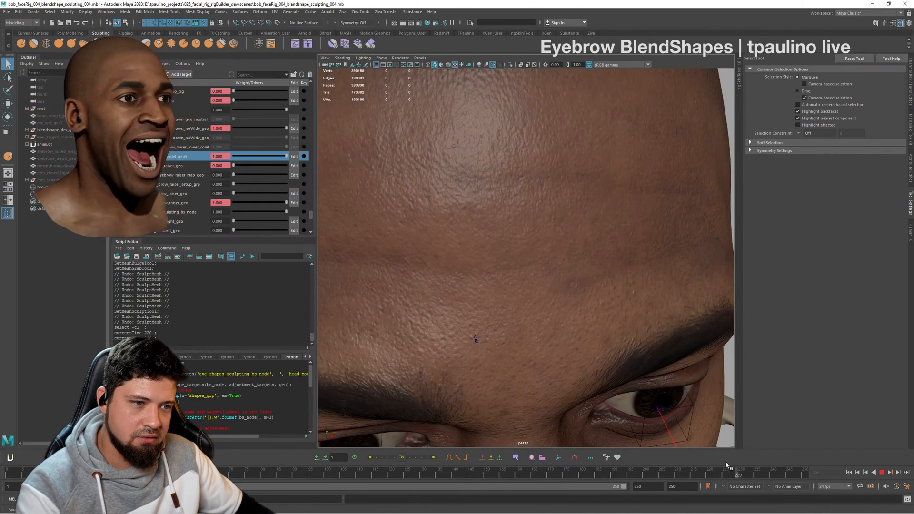
- Scrub the brow animation while viewing the forehead from the front and side, and stop on frame 220
drag(726, 464, 709, 467)
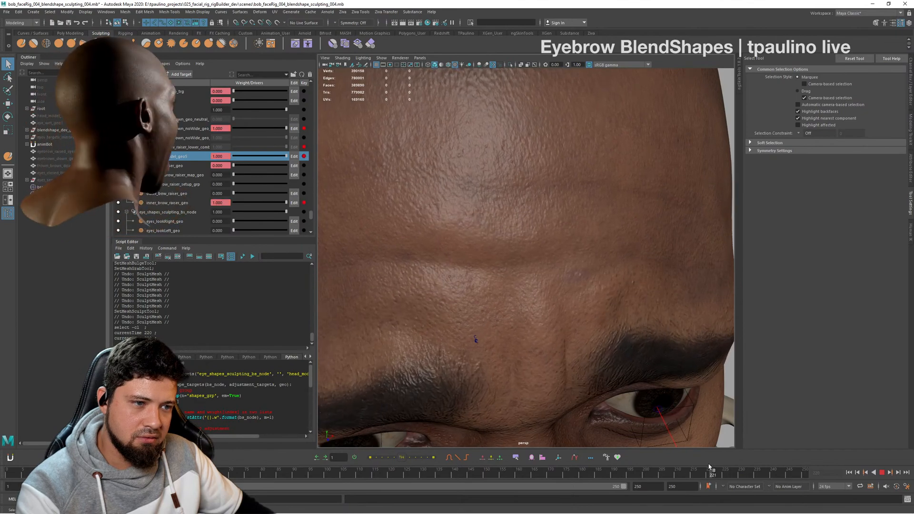
alt+right_drag(627, 356, 598, 337)
key(alt+v)
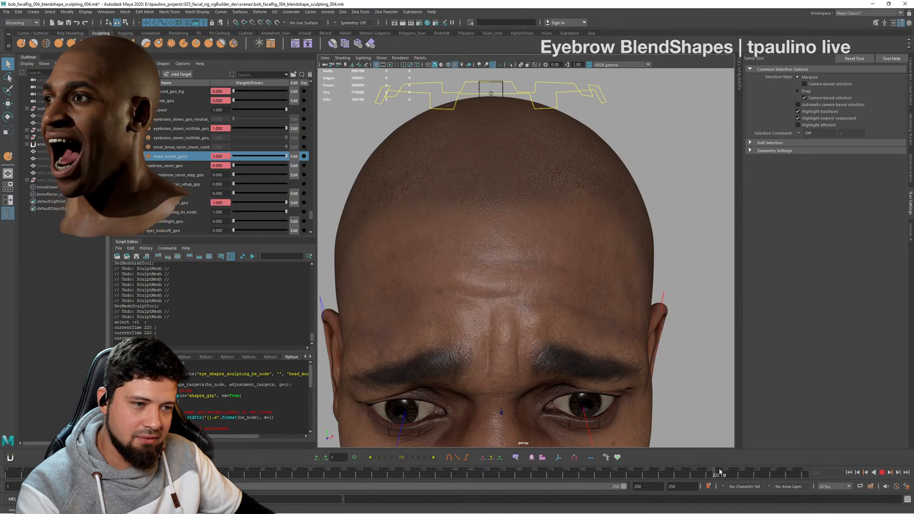
drag(726, 470, 705, 469)
alt+drag(571, 311, 592, 306)
alt+right_drag(592, 306, 612, 326)
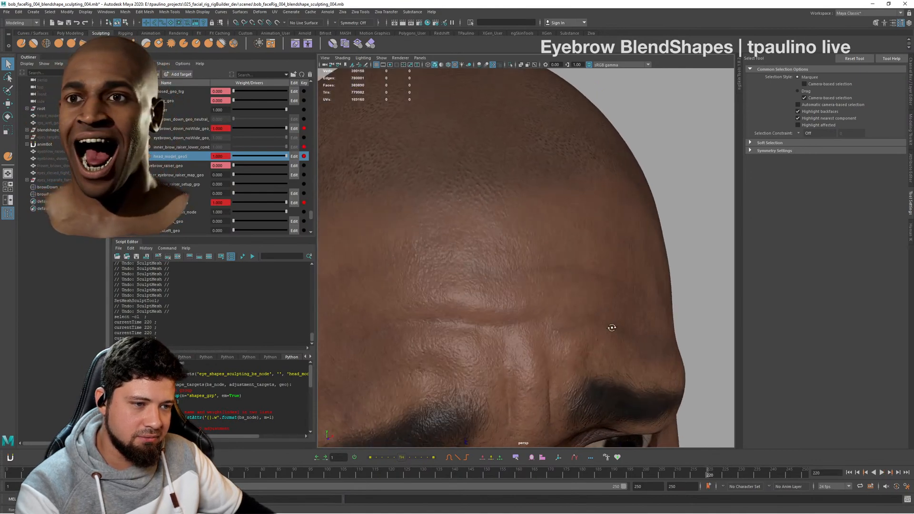
alt+drag(612, 327, 598, 325)
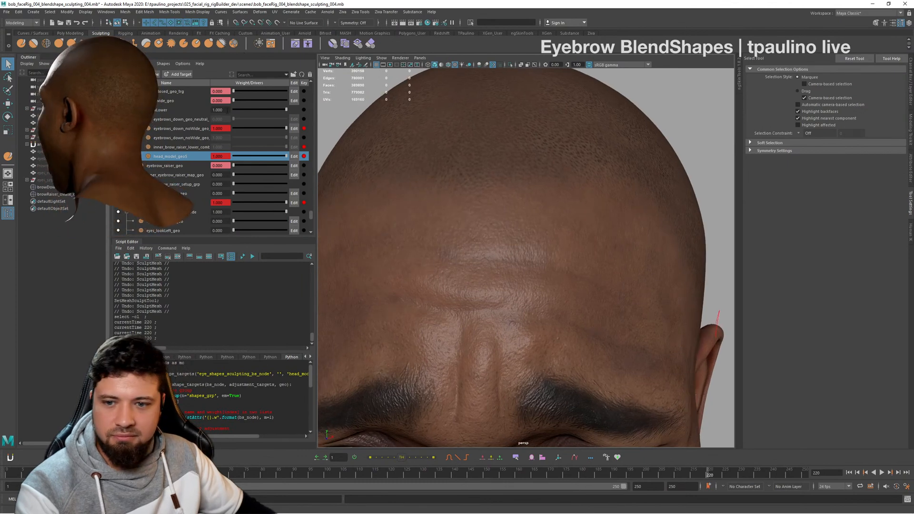
- Enable editing of head_model_geo5, adjust the central forehead with the Grab tool at brush size about 1.59, and vary the target's weight
click(294, 156)
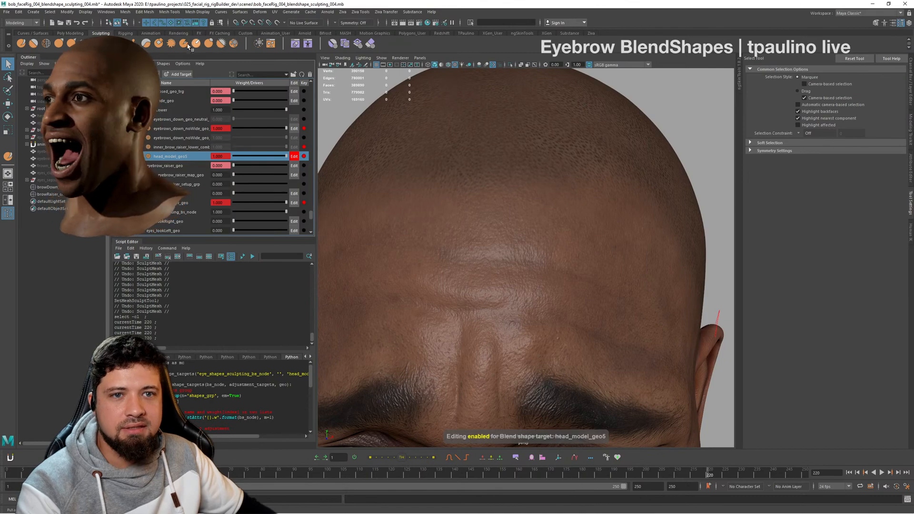
click(59, 43)
click(497, 292)
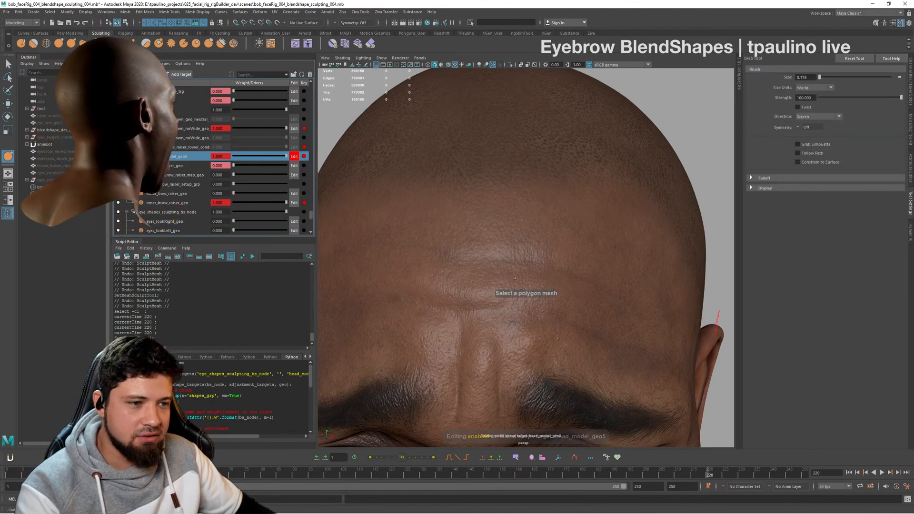
alt+drag(537, 316, 504, 286)
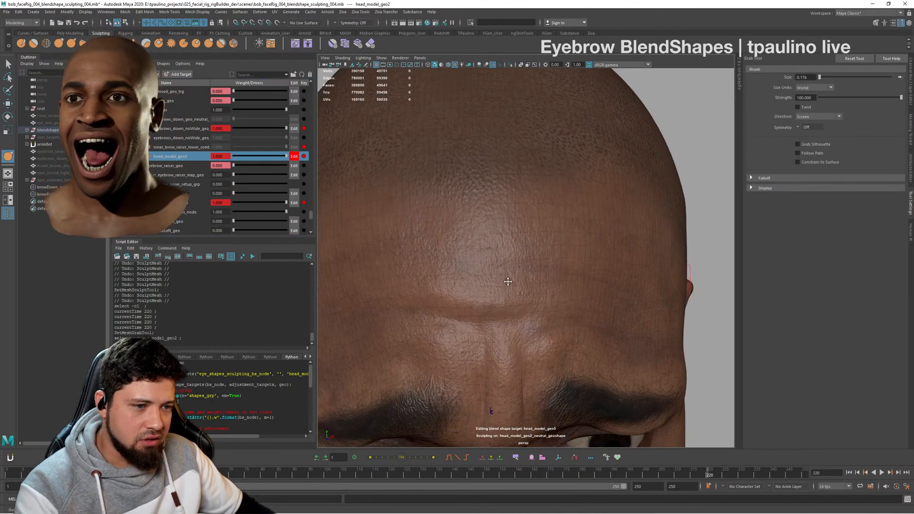
alt+middle_drag(504, 274, 530, 278)
key(b)
drag(498, 279, 548, 274)
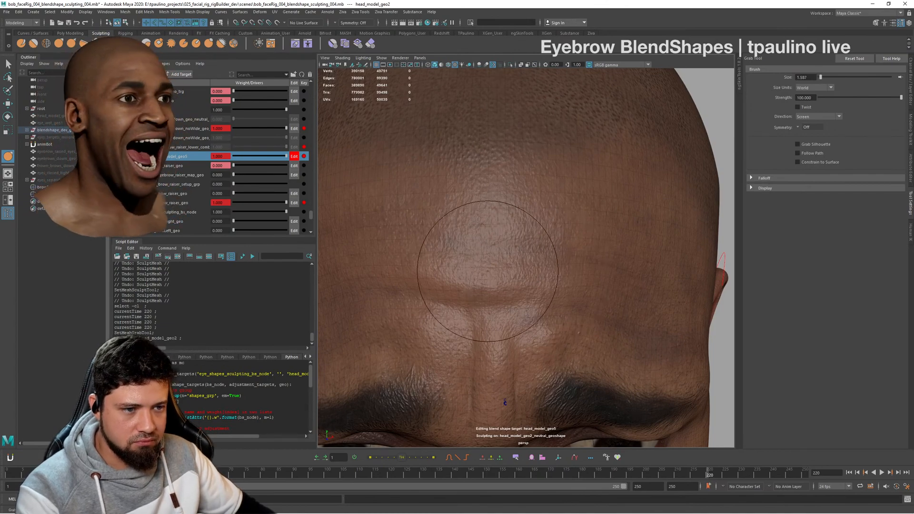
drag(487, 272, 519, 269)
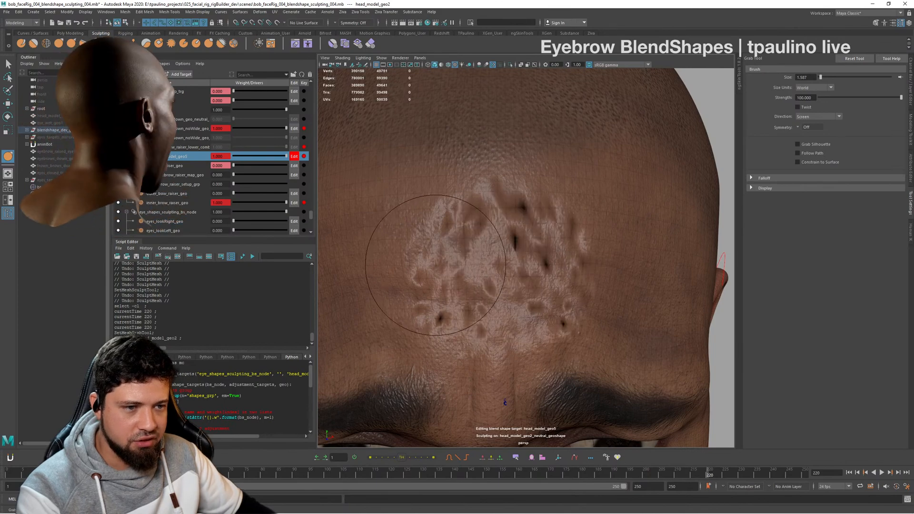
drag(438, 267, 436, 265)
drag(470, 246, 471, 242)
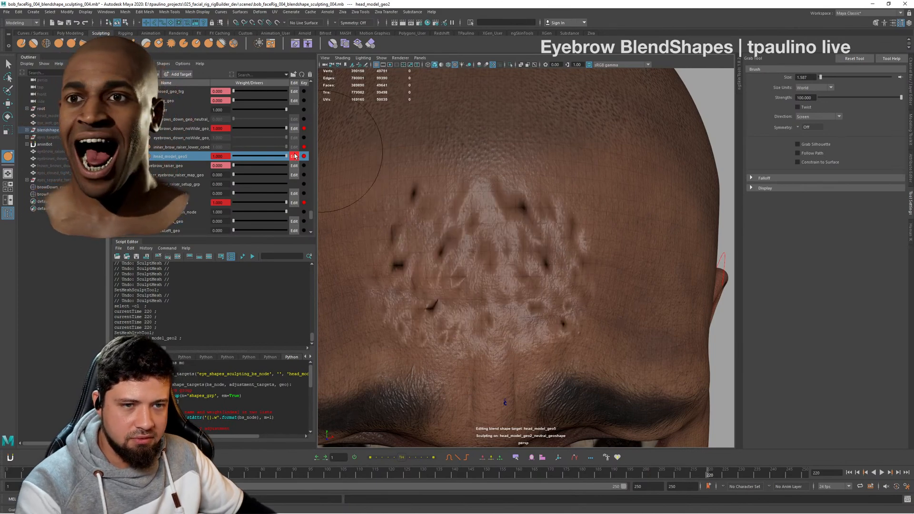
mouse_move(286, 156)
mouse_down()
mouse_move(260, 156)
mouse_move(277, 158)
mouse_up()
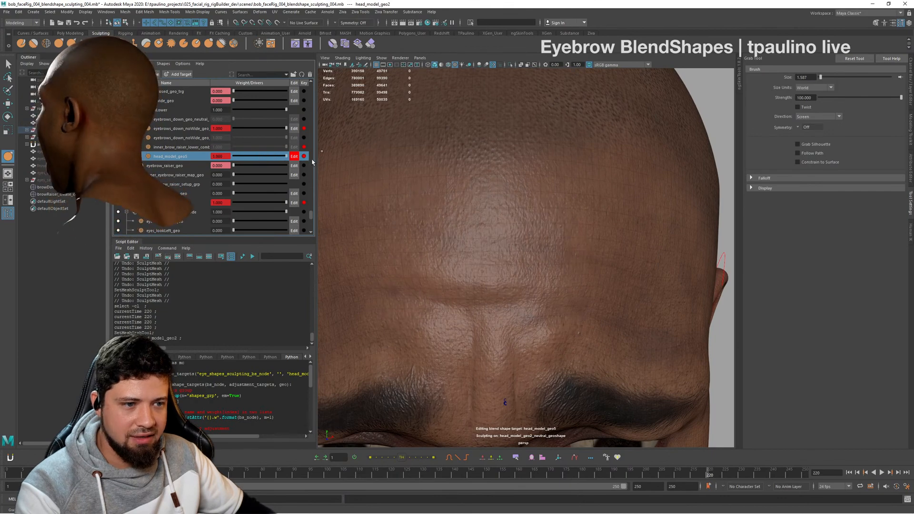
- Scrub to frame 219 and inspect the forehead from several angles, both close up and from farther away
mouse_move(729, 475)
mouse_down()
mouse_move(751, 475)
mouse_move(699, 475)
mouse_move(752, 476)
mouse_move(651, 486)
mouse_move(676, 484)
mouse_up()
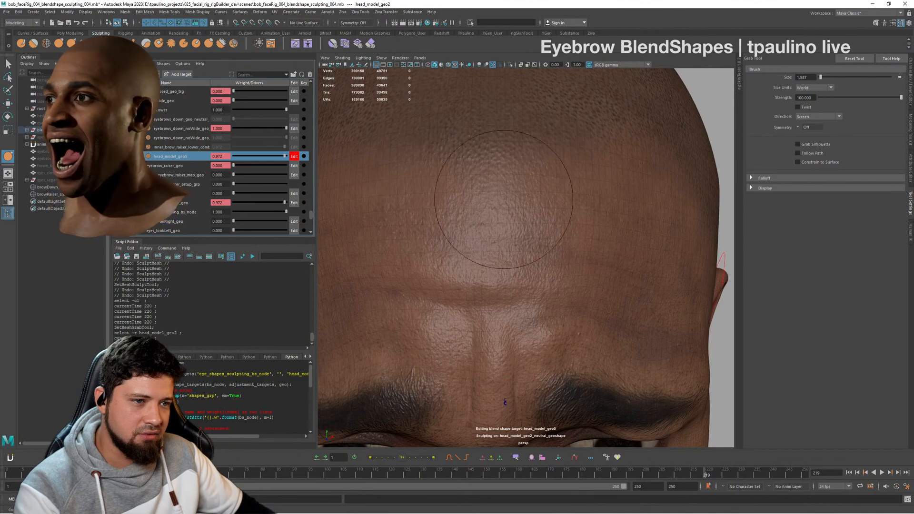
alt+drag(513, 214, 540, 219)
scroll(540, 219, down, 4)
alt+drag(705, 238, 655, 254)
scroll(573, 267, up, 5)
alt+drag(573, 267, 631, 247)
alt+middle_drag(630, 247, 568, 260)
mouse_move(574, 259)
alt+mouse_down()
mouse_move(504, 257)
mouse_move(519, 275)
mouse_move(493, 263)
mouse_move(545, 268)
alt+mouse_up()
scroll(505, 257, down, 5)
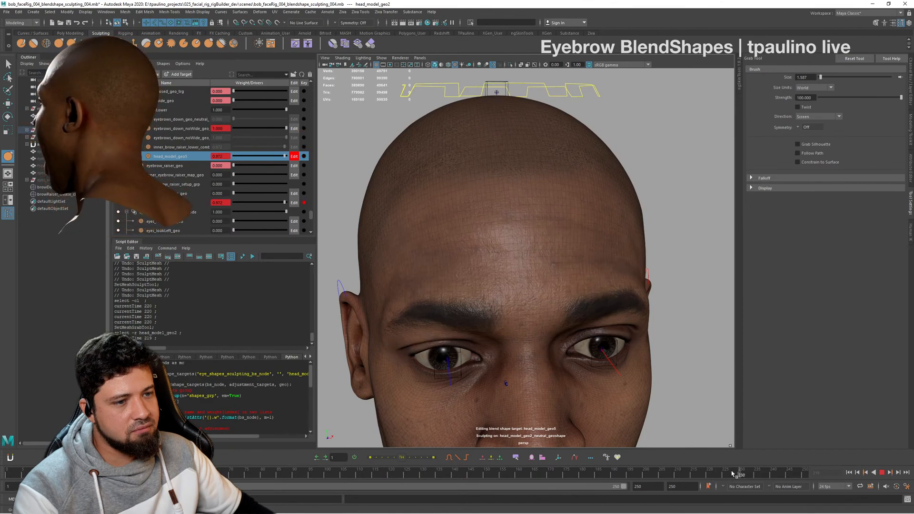
- Scrub the brow animation to frame 218, deselect the head, and inspect the expression from several angles
drag(711, 473, 703, 473)
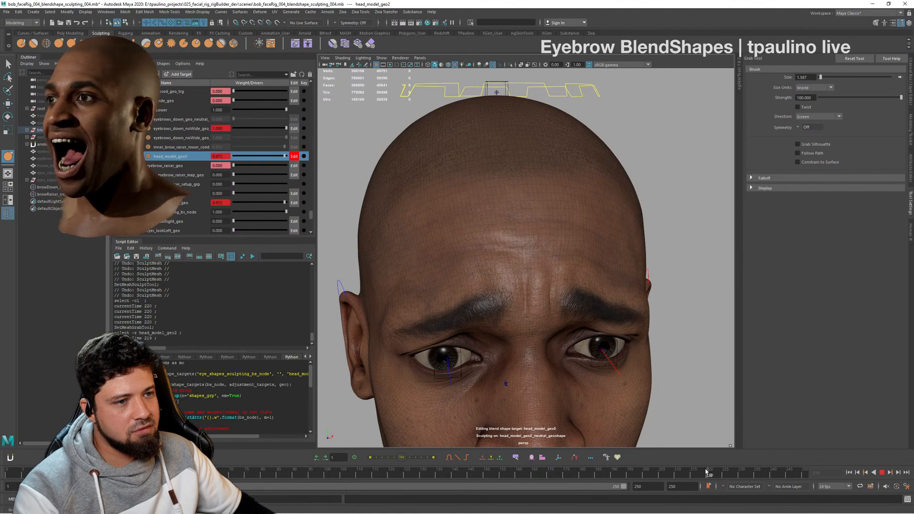
alt+drag(615, 271, 619, 300)
alt+right_drag(619, 299, 500, 271)
alt+drag(500, 270, 562, 337)
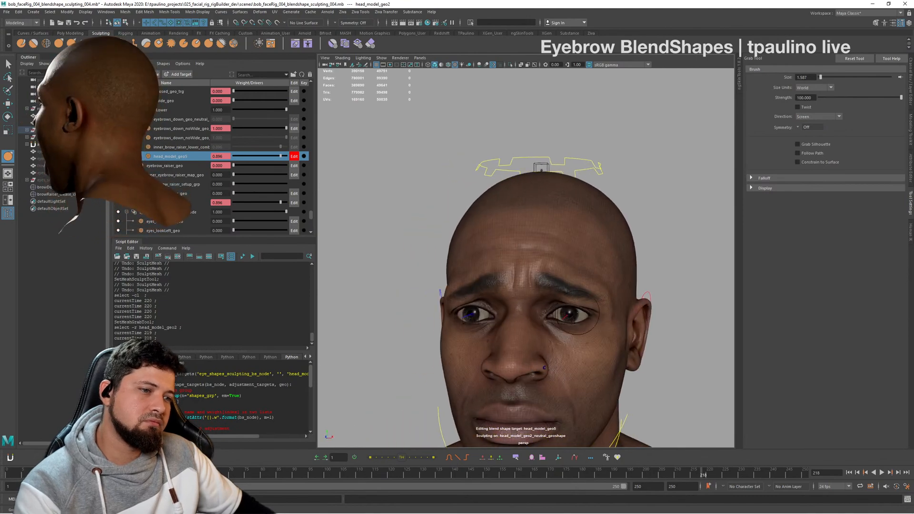
key(q)
click(658, 241)
alt+drag(654, 273, 619, 282)
alt+right_drag(618, 282, 637, 257)
alt+drag(636, 258, 676, 315)
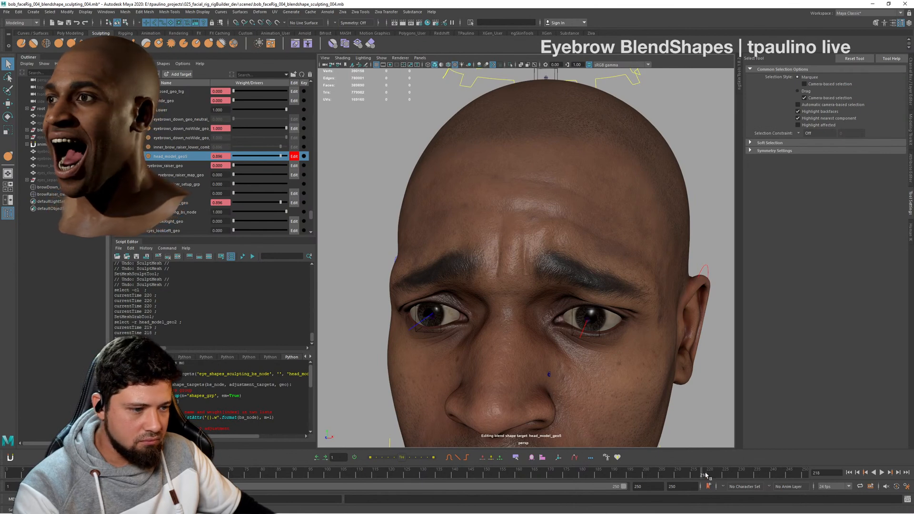
- Scrub the brow animation to frame 200 and inspect the neutral forehead from several angles
drag(706, 475, 648, 476)
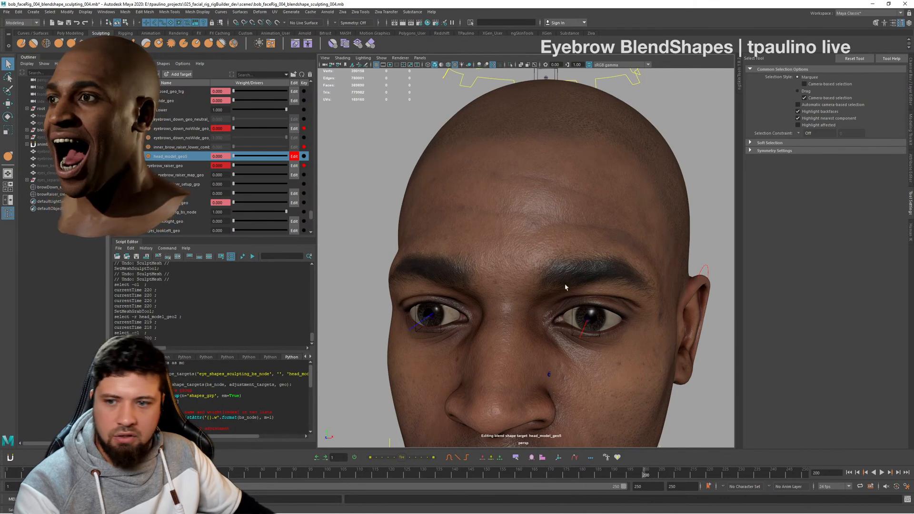
alt+drag(566, 287, 601, 265)
alt+right_drag(602, 265, 493, 256)
alt+drag(493, 256, 579, 251)
alt+right_drag(579, 251, 595, 248)
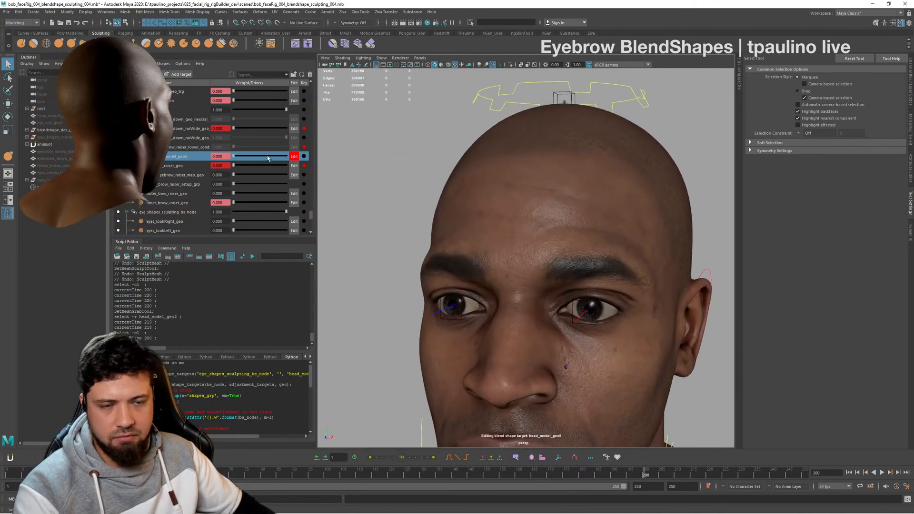
- Turn off editing for the head_model_geo5 target and inspect the forehead from the side and front
click(291, 157)
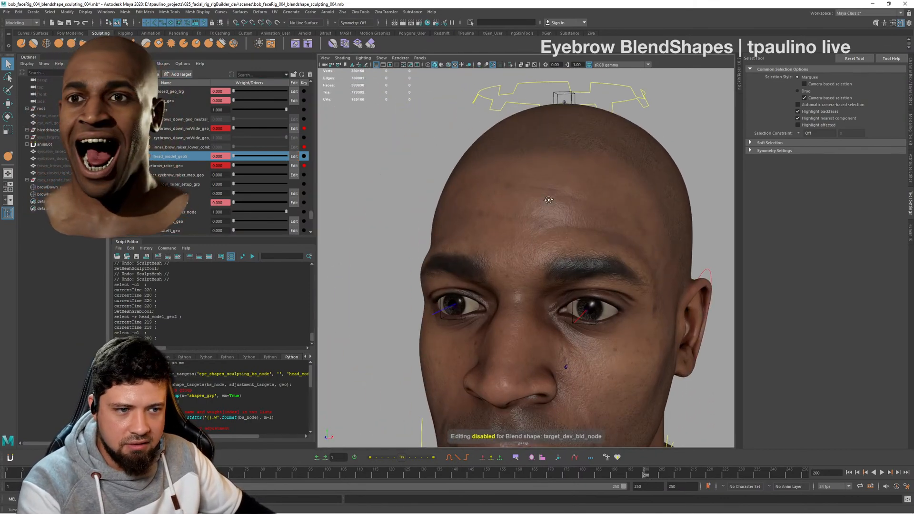
alt+drag(545, 231, 629, 225)
alt+right_drag(629, 225, 665, 227)
alt+middle_drag(665, 227, 665, 244)
alt+right_drag(665, 244, 562, 233)
alt+drag(561, 233, 534, 230)
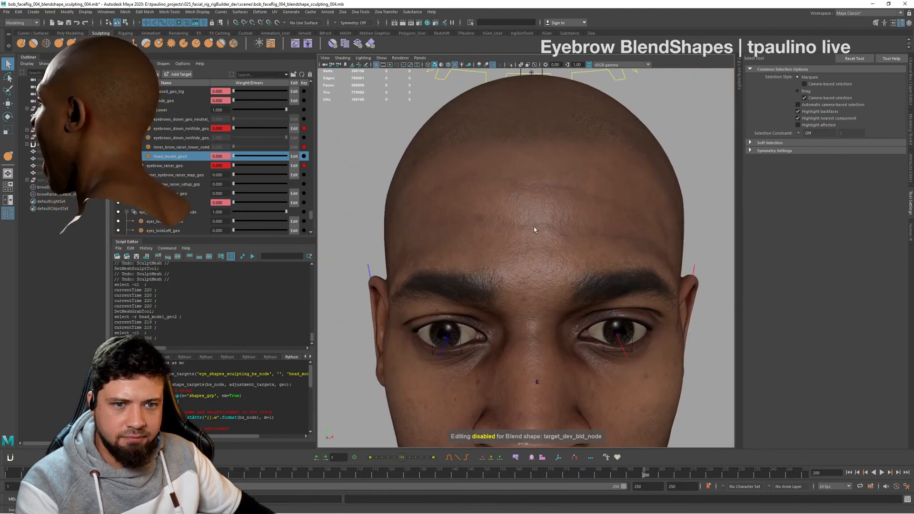
alt+middle_drag(534, 230, 551, 232)
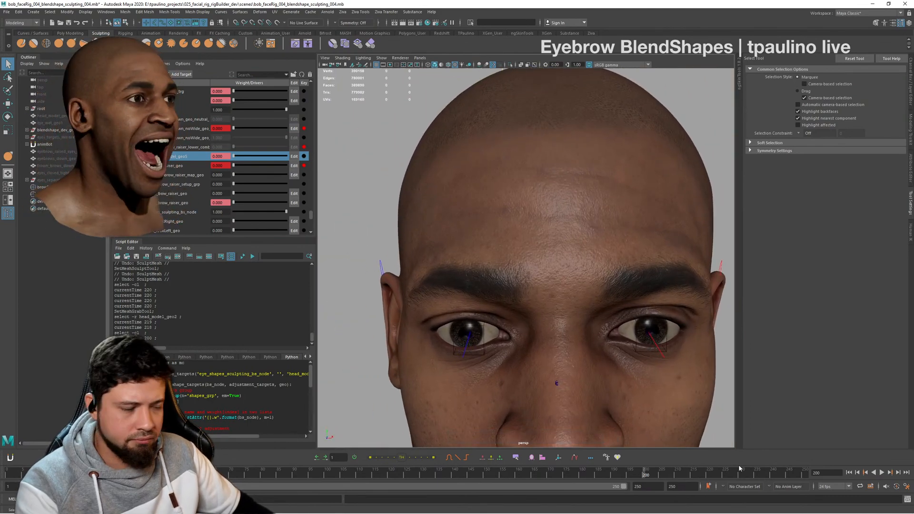
- Scrub back and forth through the brow poses in front view and stop on frame 220
drag(654, 476, 709, 474)
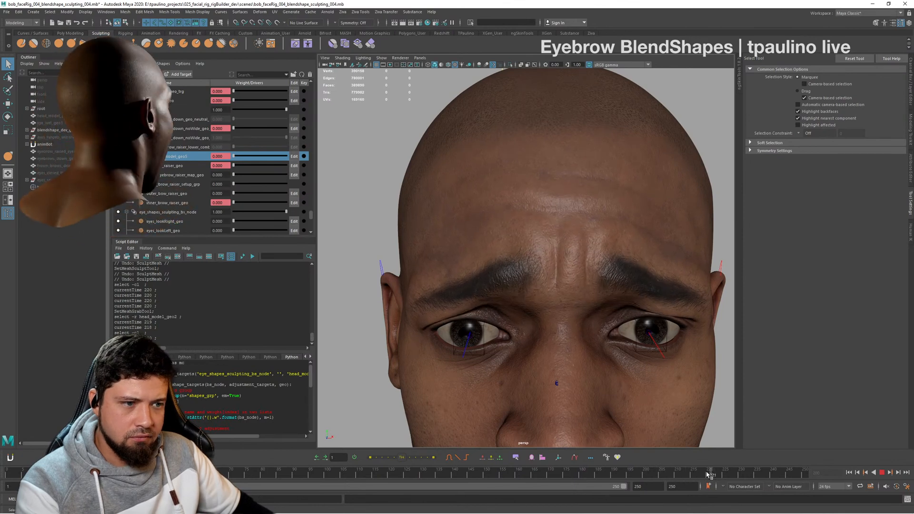
drag(700, 474, 596, 473)
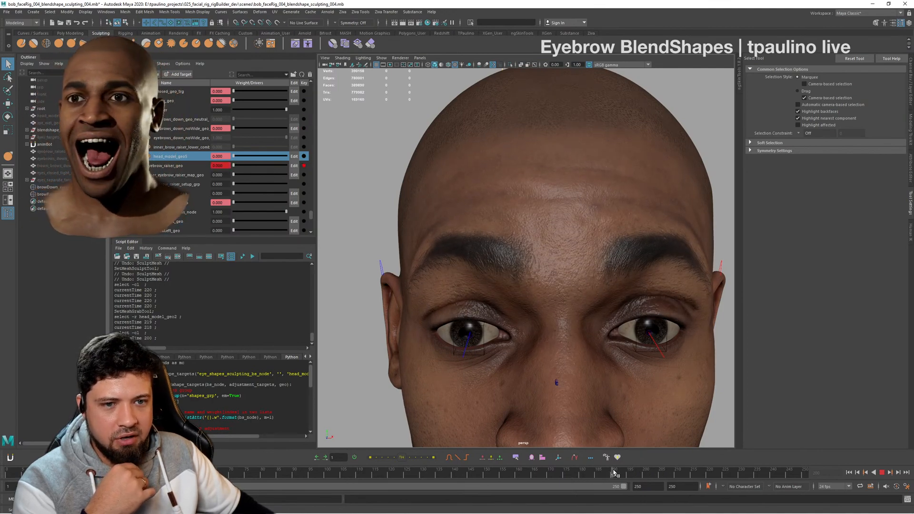
drag(617, 472, 674, 472)
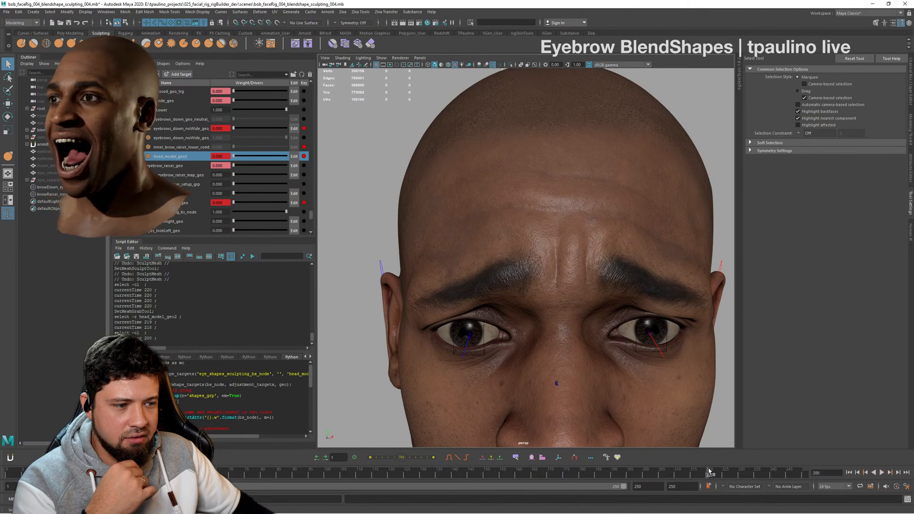
click(709, 473)
- Set the outer_bow_raiser_geo weight to about 0.696 and inspect the combined brow expression from several angles
drag(255, 195, 285, 197)
alt+drag(571, 268, 602, 268)
alt+right_drag(656, 276, 675, 308)
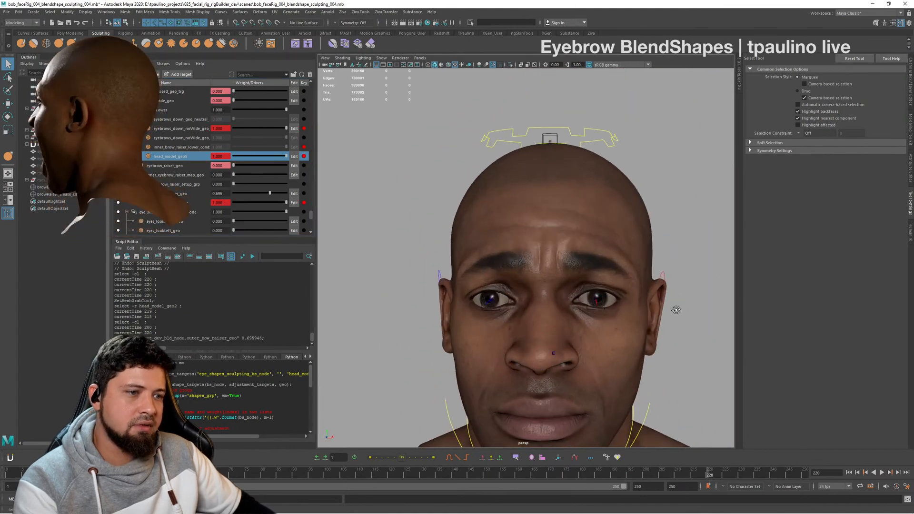
alt+drag(675, 308, 647, 308)
alt+right_drag(646, 308, 580, 296)
alt+drag(581, 296, 634, 292)
alt+right_drag(634, 292, 667, 299)
alt+drag(666, 299, 607, 316)
- Raise the outer_bow_raiser_geo weight to 1 and view the expression close up and from farther away
drag(274, 195, 309, 197)
alt+drag(644, 309, 648, 277)
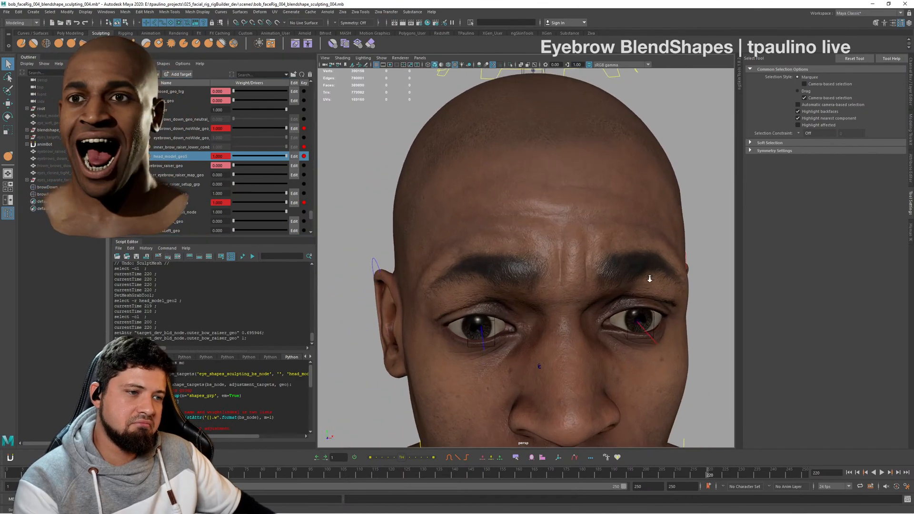
alt+right_drag(649, 278, 543, 291)
alt+drag(542, 291, 566, 303)
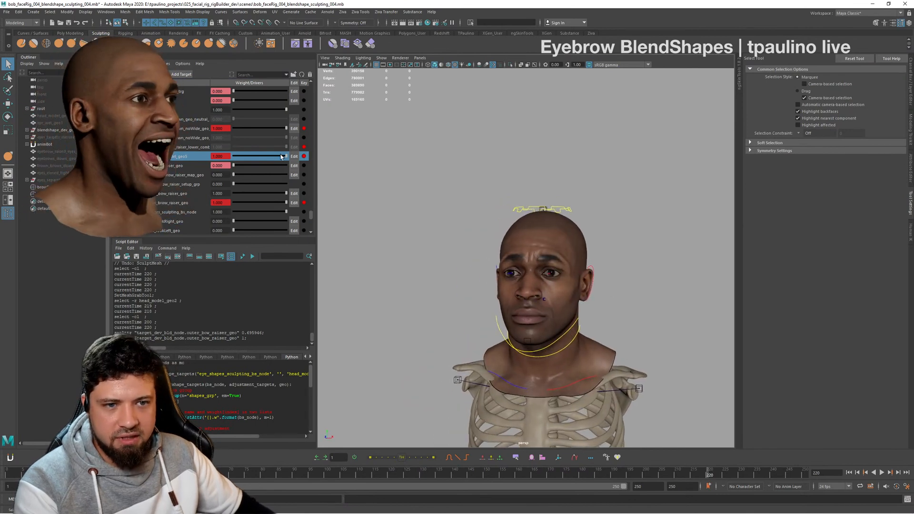
- Set the head_model_geo5 and eyebrows_down_noWide_geo_neutral targets to weight 0 and inspect the raised brows
drag(281, 157, 212, 149)
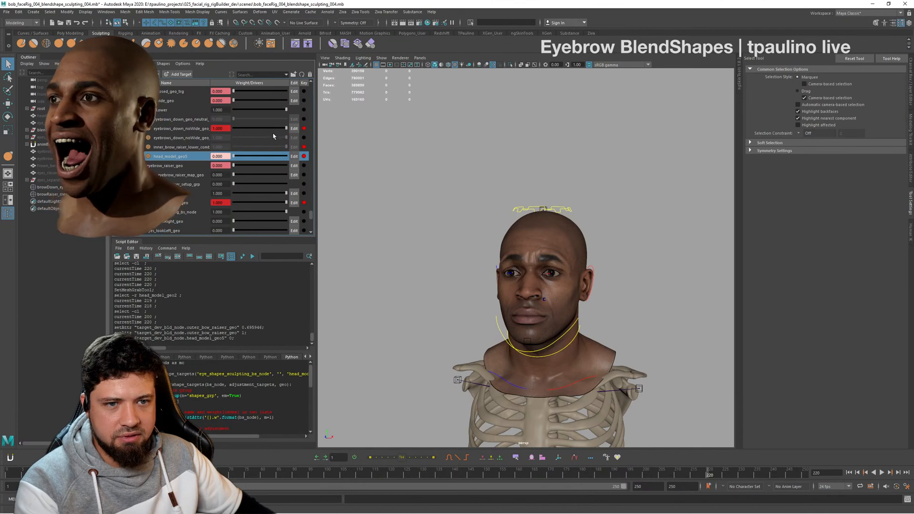
drag(286, 128, 217, 130)
alt+drag(507, 237, 547, 241)
alt+right_drag(547, 241, 598, 270)
alt+drag(598, 271, 582, 281)
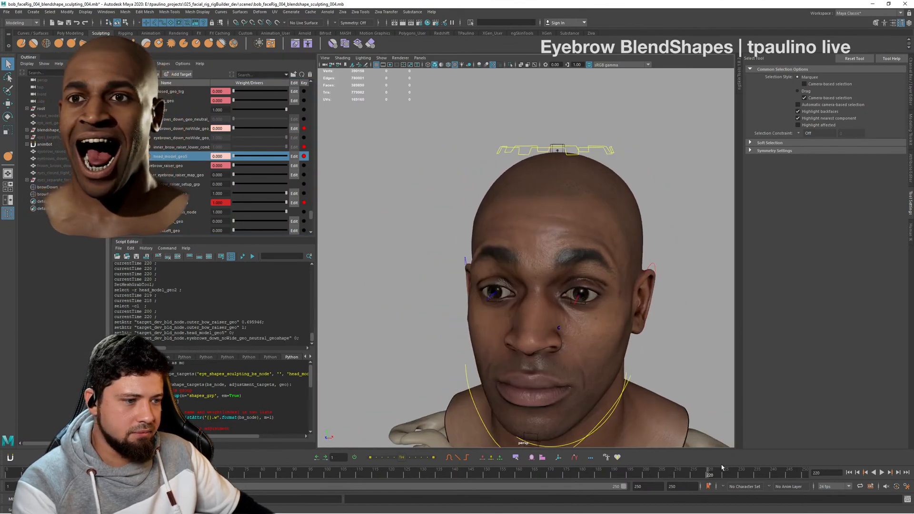
- Move the timeline to frame 250 and return the outer_bow_raiser_geo weight to 0
drag(720, 472, 812, 471)
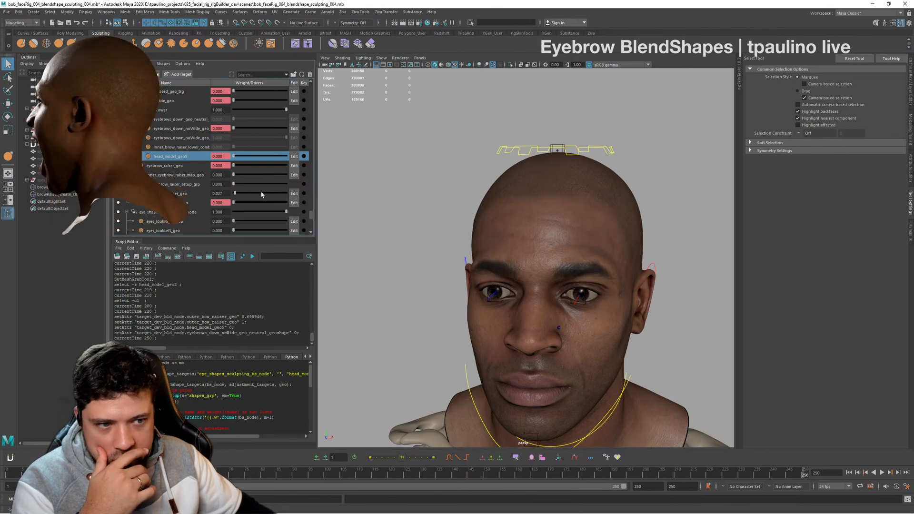
drag(286, 193, 221, 206)
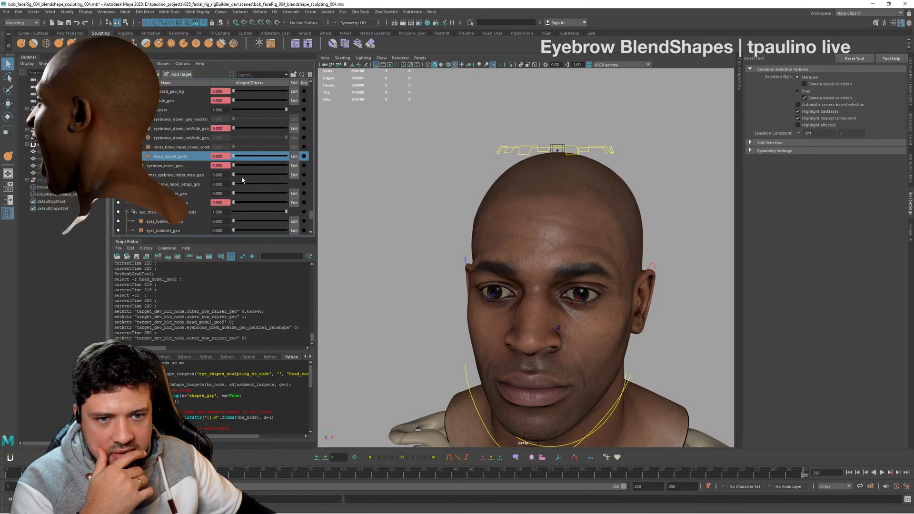
- Try out the inner eyebrow raiser map and head_model_geo5 weights, reset them to 0, and inspect the neutral face
drag(234, 174, 308, 183)
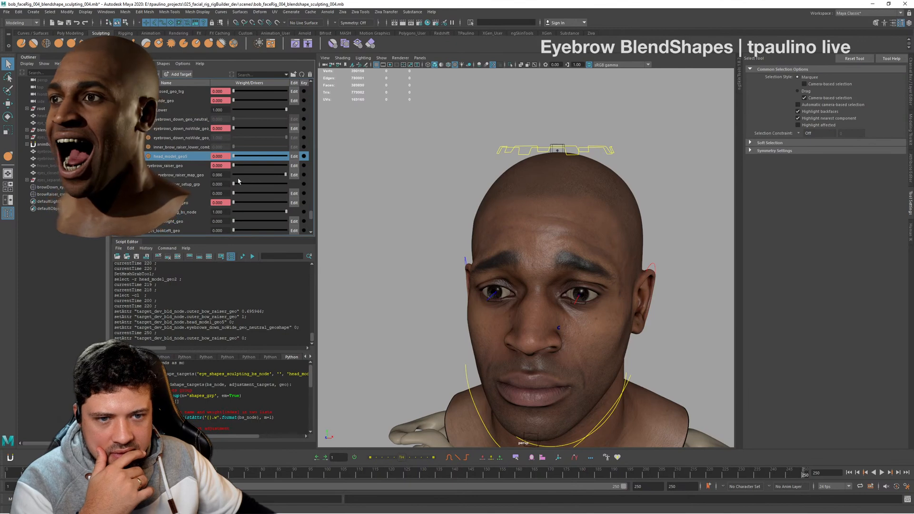
drag(239, 180, 233, 181)
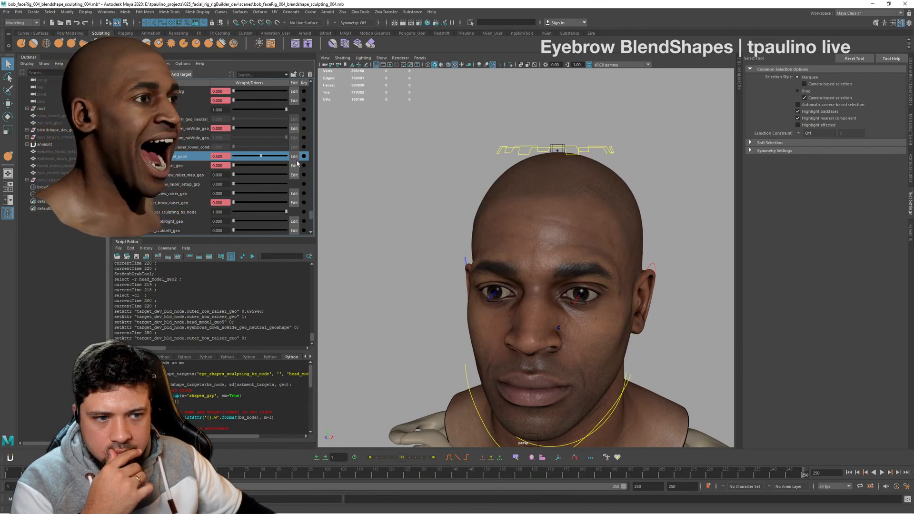
drag(297, 163, 212, 173)
alt+drag(481, 236, 526, 243)
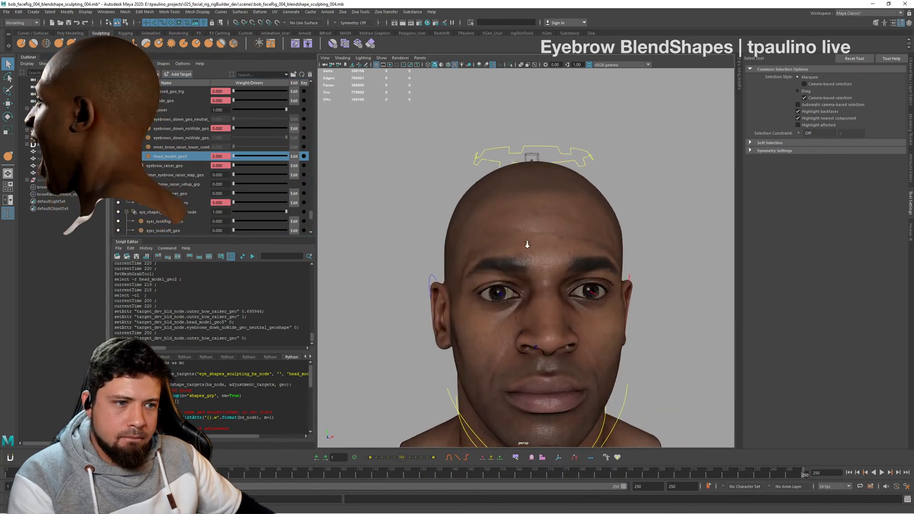
alt+right_drag(526, 243, 581, 234)
alt+drag(582, 235, 414, 204)
alt+drag(568, 167, 504, 183)
alt+right_drag(505, 183, 567, 201)
alt+drag(567, 202, 538, 191)
alt+right_drag(538, 191, 412, 163)
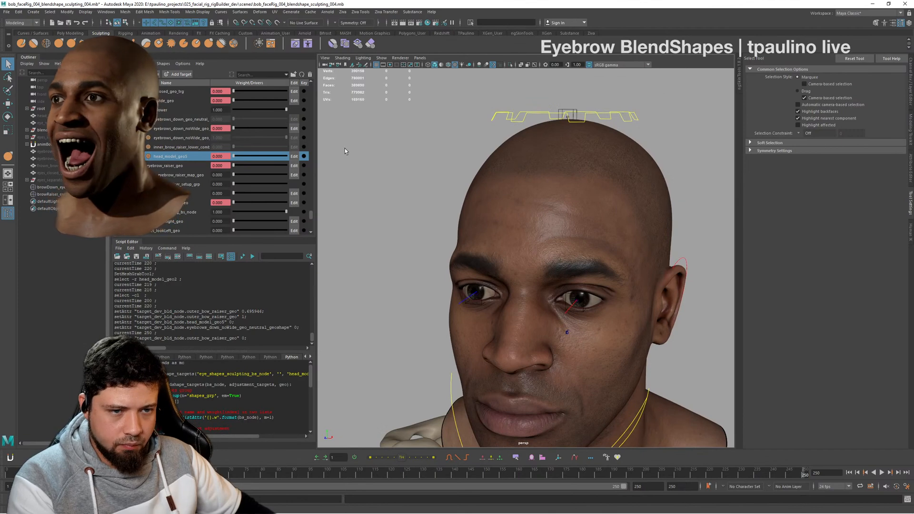
- Test inner_brow_raiser_geo at weight 1 from several angles and reset its weight to 0
drag(239, 203, 573, 179)
scroll(555, 189, down, 3)
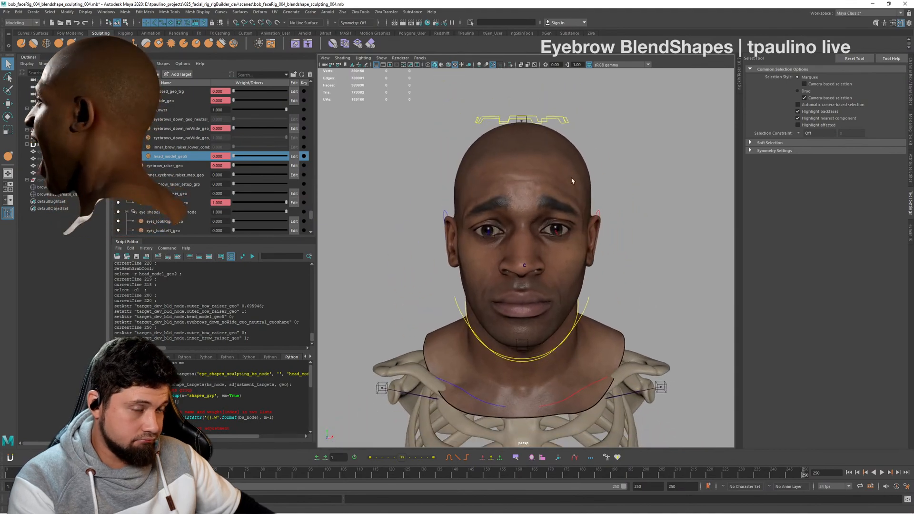
alt+right_drag(573, 179, 619, 205)
alt+drag(618, 205, 573, 208)
alt+right_drag(573, 208, 517, 200)
mouse_move(516, 199)
alt+mouse_down()
mouse_move(562, 199)
mouse_move(525, 201)
alt+mouse_up()
scroll(525, 201, up, 2)
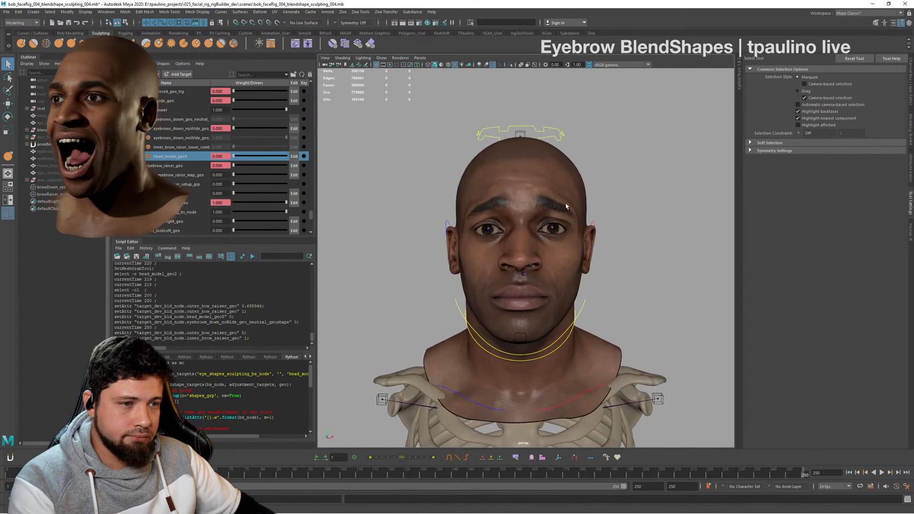
click(573, 170)
alt+drag(576, 179, 543, 181)
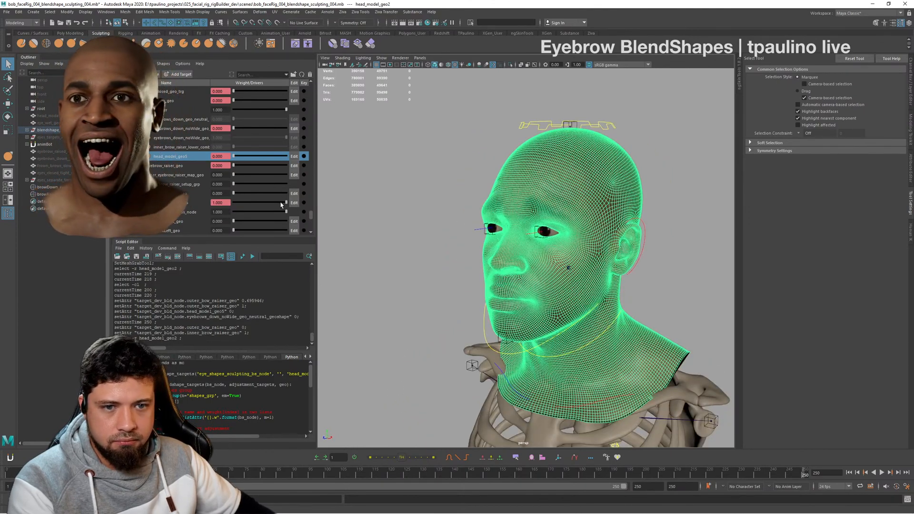
drag(286, 202, 211, 205)
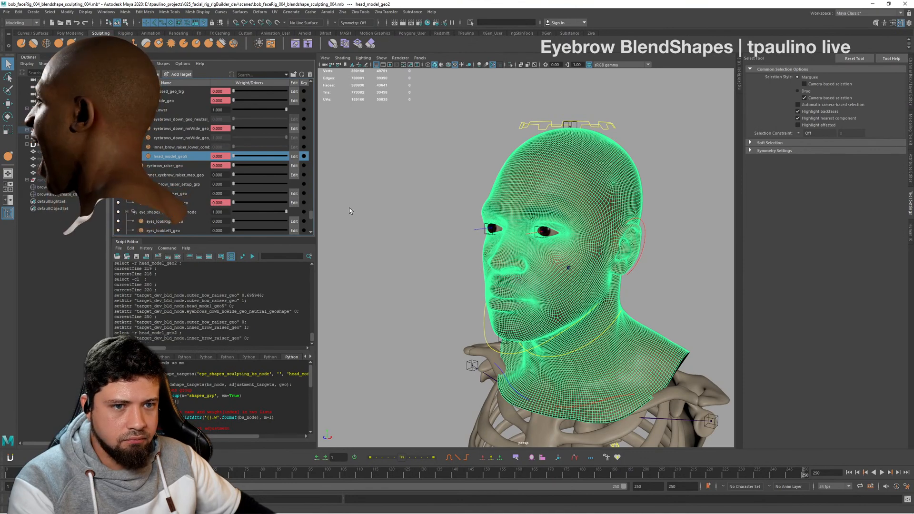
- Examine the selected neutral head's mesh from the front and both sides
alt+drag(495, 147, 562, 148)
scroll(562, 148, up, 3)
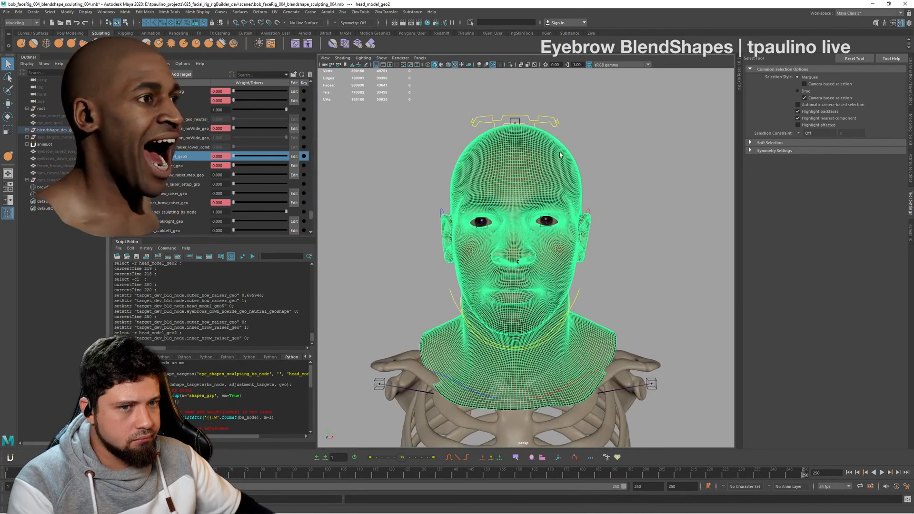
click(558, 144)
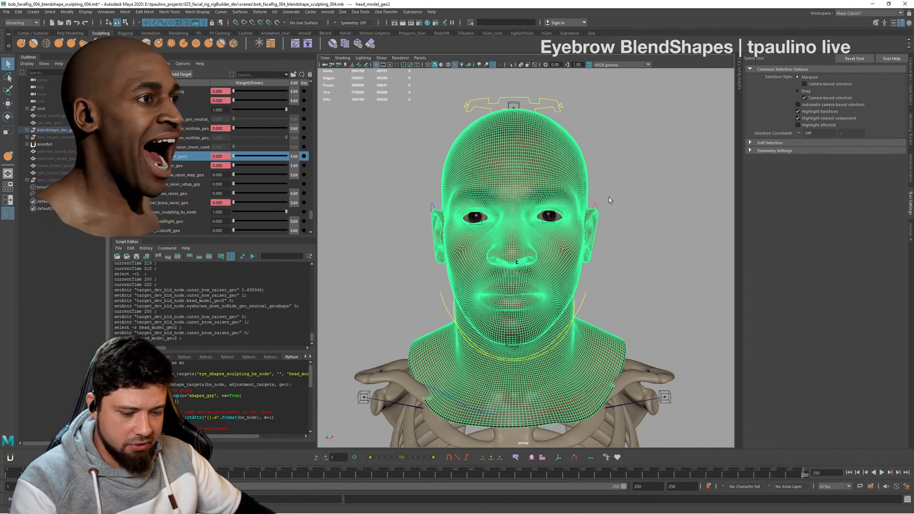
alt+drag(607, 195, 552, 237)
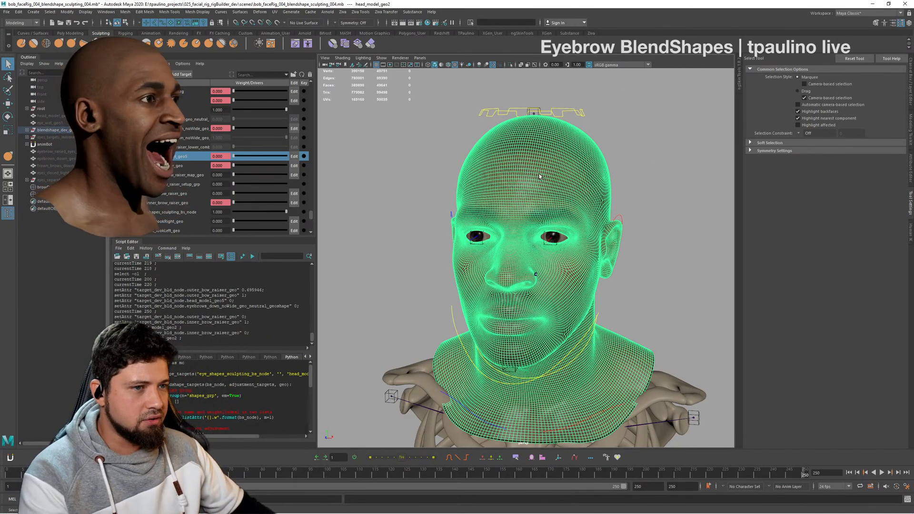
alt+drag(540, 175, 547, 169)
alt+right_drag(547, 170, 574, 176)
alt+drag(573, 176, 547, 175)
alt+right_drag(548, 175, 533, 174)
mouse_move(533, 175)
alt+mouse_down()
mouse_move(517, 177)
mouse_move(533, 178)
mouse_move(519, 186)
alt+mouse_up()
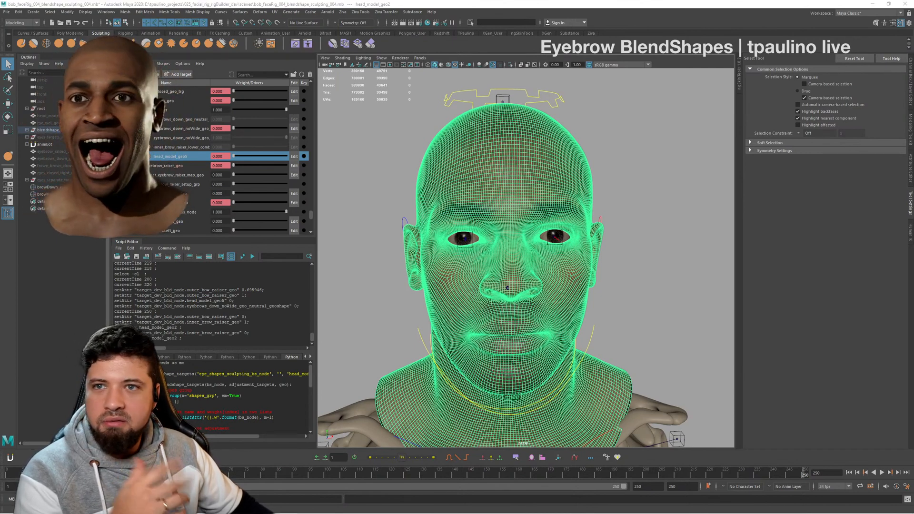
alt+drag(695, 235, 578, 222)
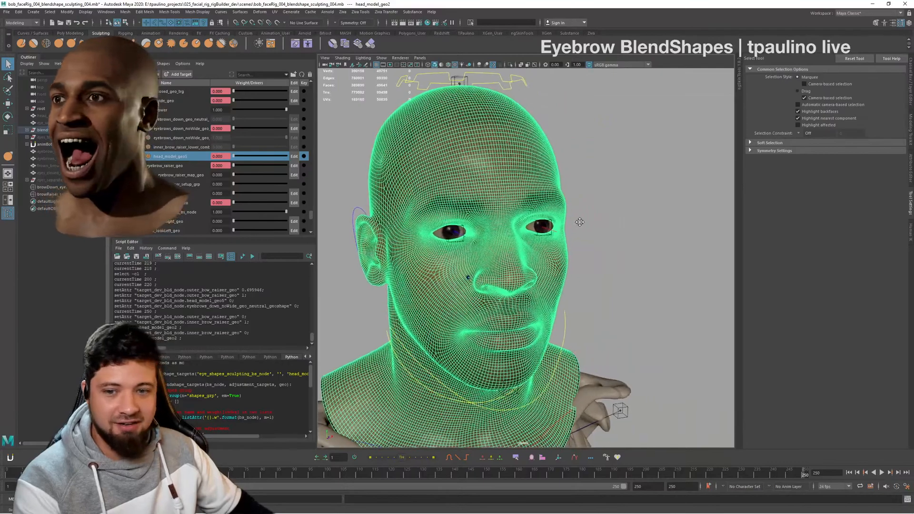
alt+middle_drag(578, 222, 613, 217)
alt+right_drag(612, 217, 600, 218)
alt+drag(599, 218, 571, 219)
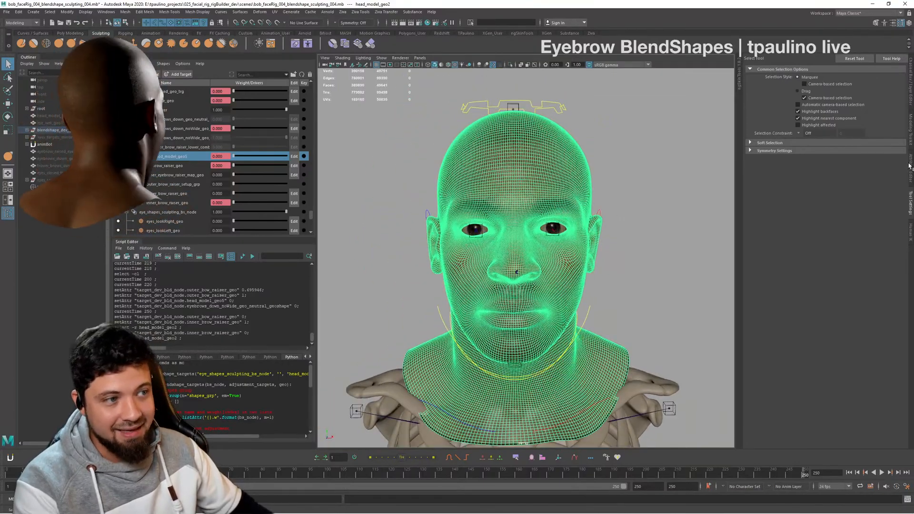
- Examine the list of deformer inputs on head_model_geo2 and return to the selection tool's settings
click(911, 83)
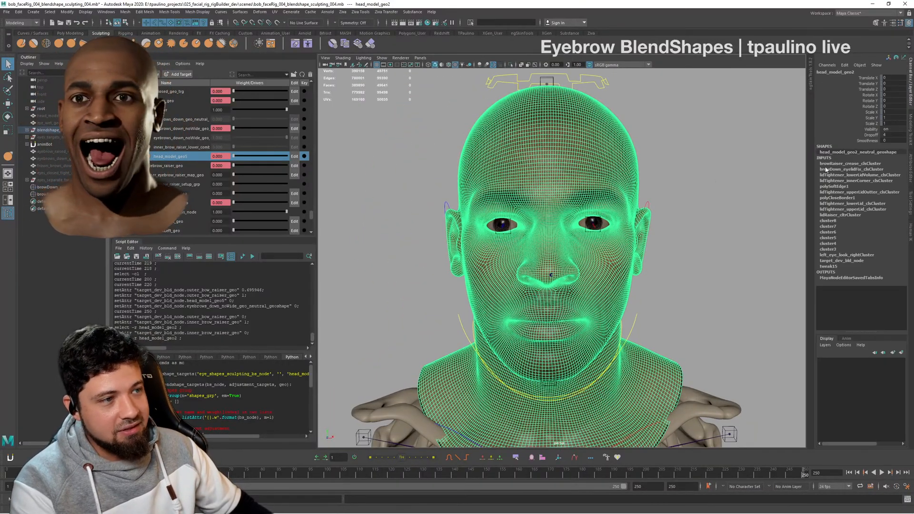
alt+drag(703, 187, 738, 169)
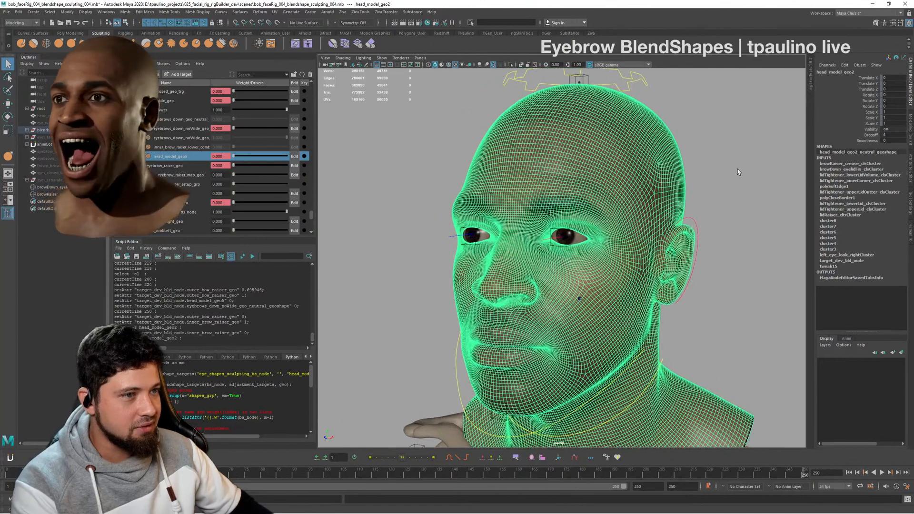
click(727, 178)
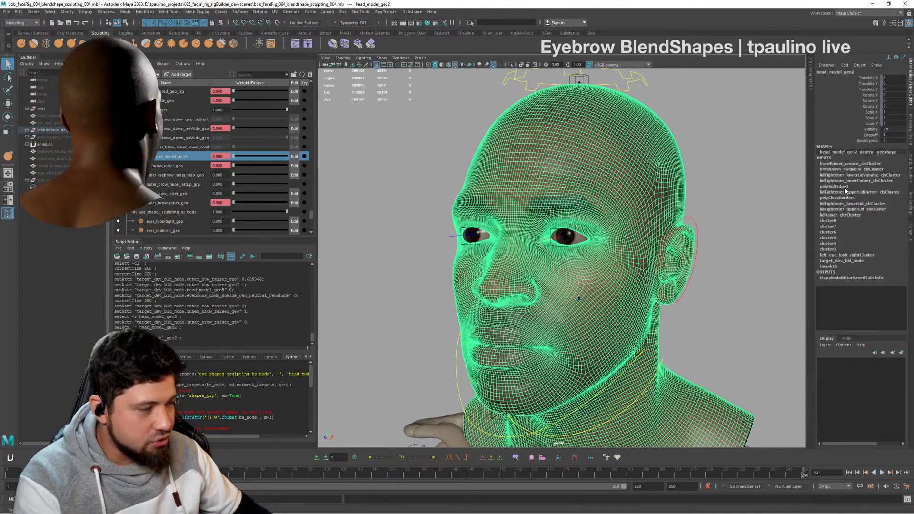
click(910, 200)
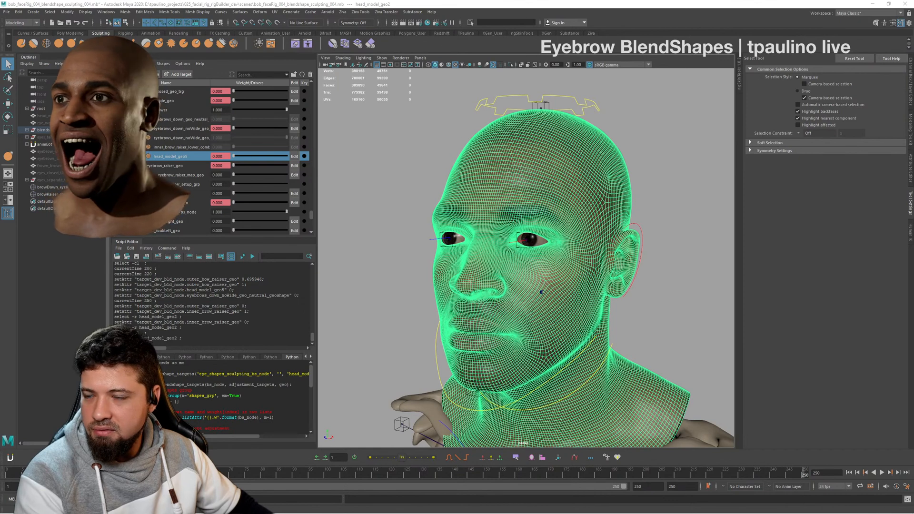
- Deselect the head and inspect the neutral face and brows from several angles
click(678, 230)
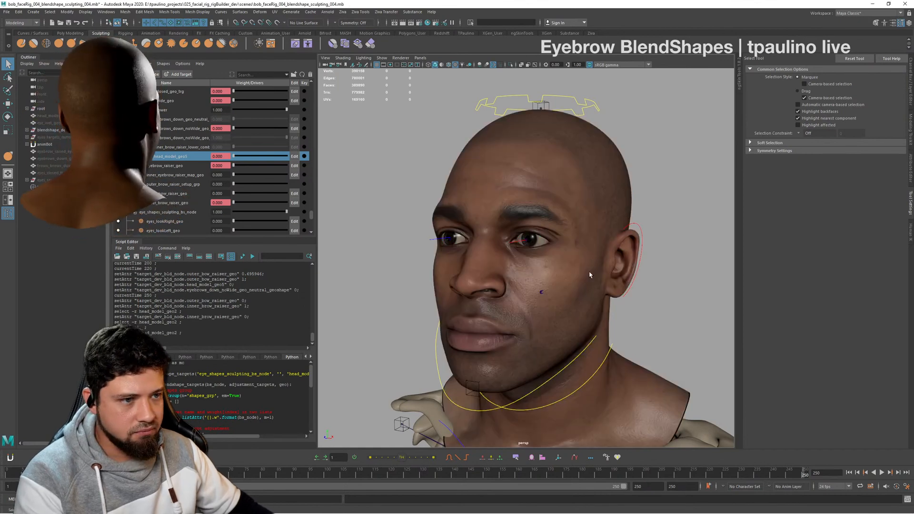
alt+drag(590, 273, 635, 270)
alt+right_drag(579, 268, 603, 266)
alt+middle_drag(603, 266, 636, 263)
alt+drag(635, 263, 592, 273)
alt+right_drag(591, 273, 559, 253)
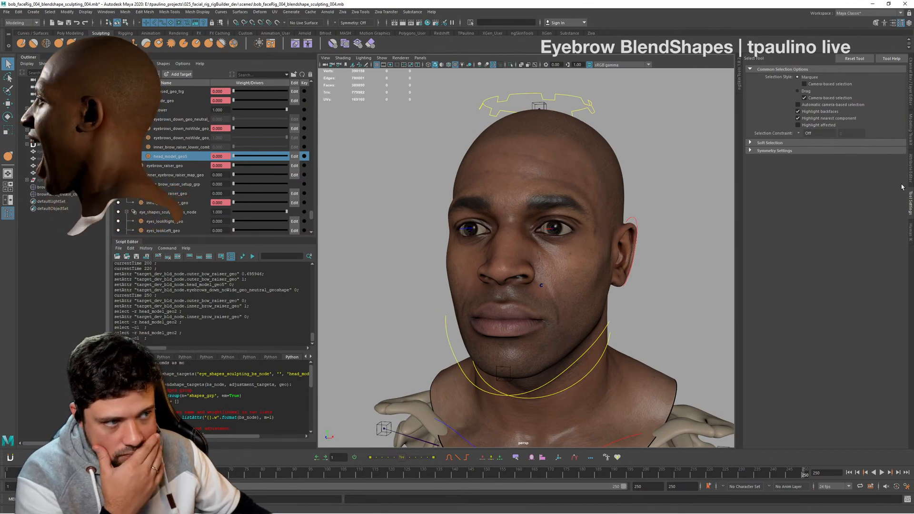
- Bring up the Attribute Editor and select the head mesh to view its attributes
click(910, 99)
click(911, 128)
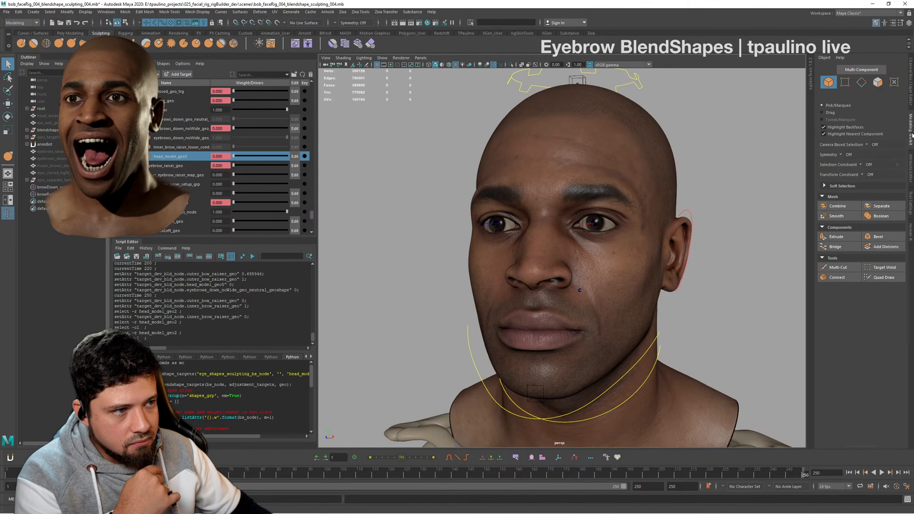
click(911, 175)
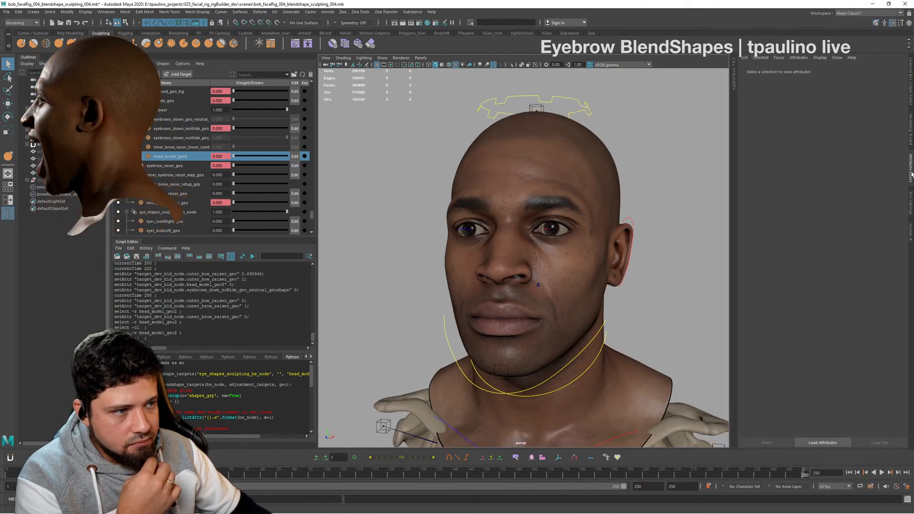
click(587, 152)
right_click(607, 148)
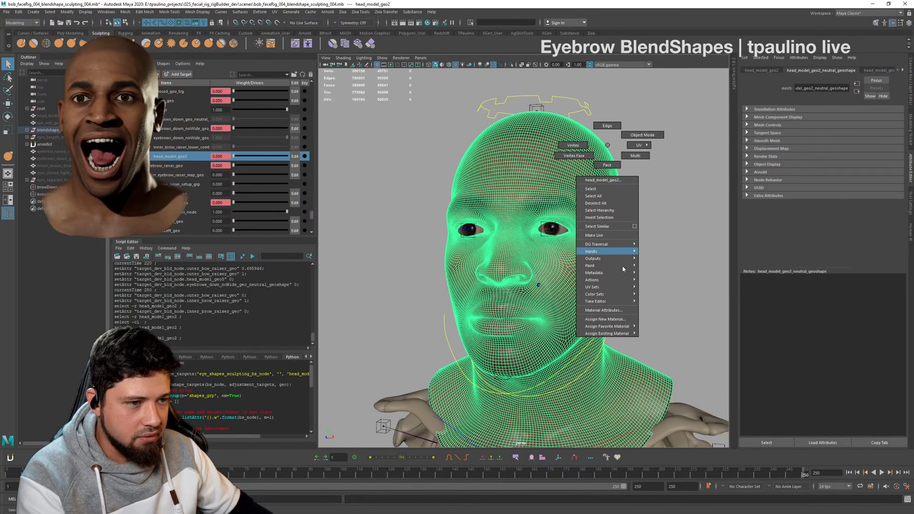
mouse_move(622, 282)
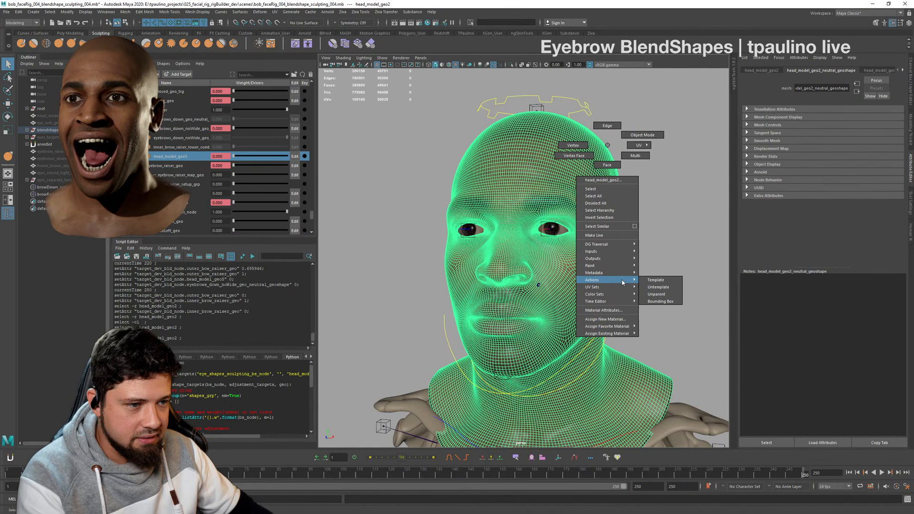
click(695, 210)
- Open the UV Editor for the selected head mesh and bring its full UV layout into view
alt+drag(695, 210, 626, 210)
click(566, 165)
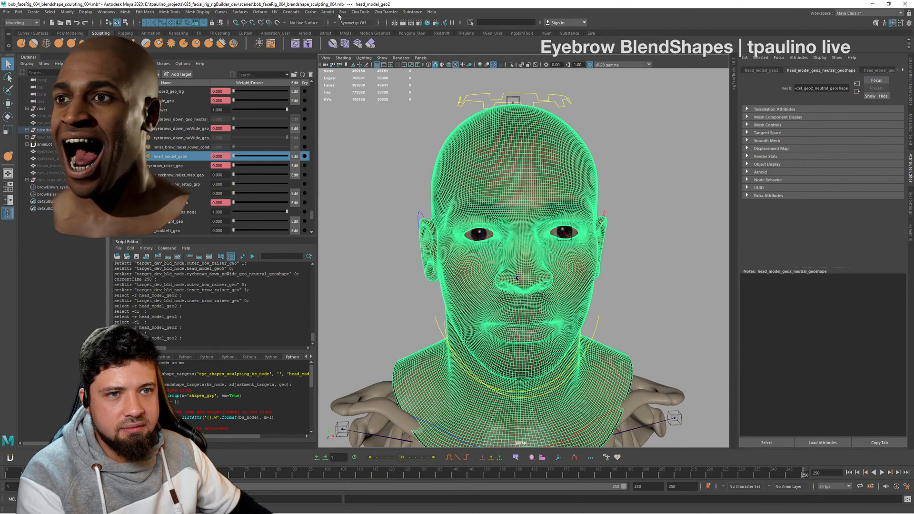
click(276, 12)
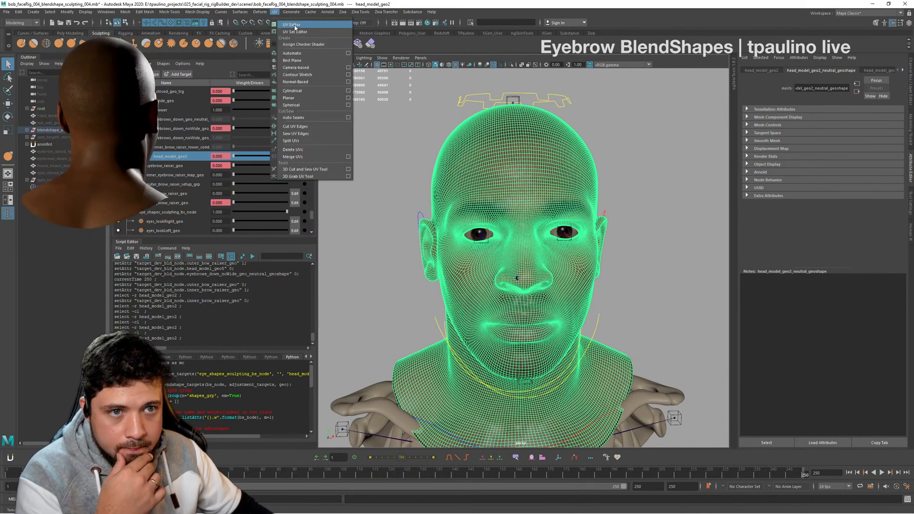
click(291, 24)
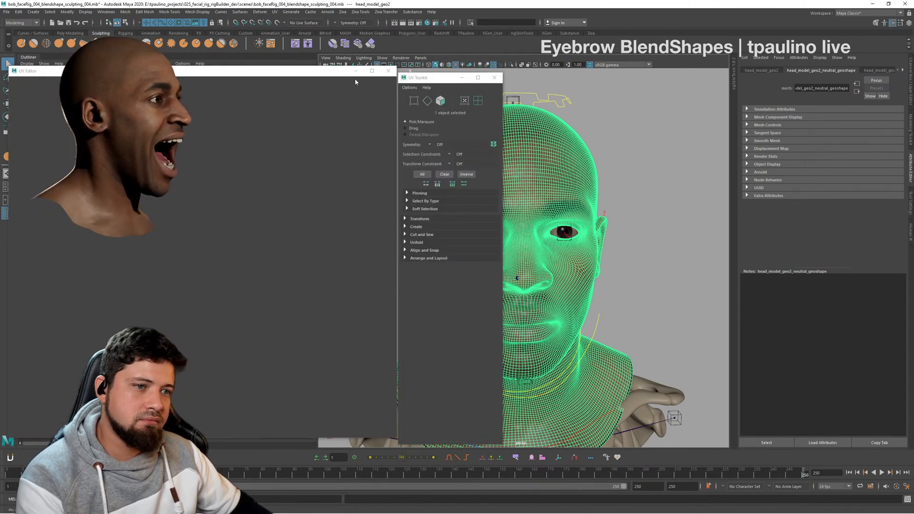
alt+middle_drag(296, 129, 301, 108)
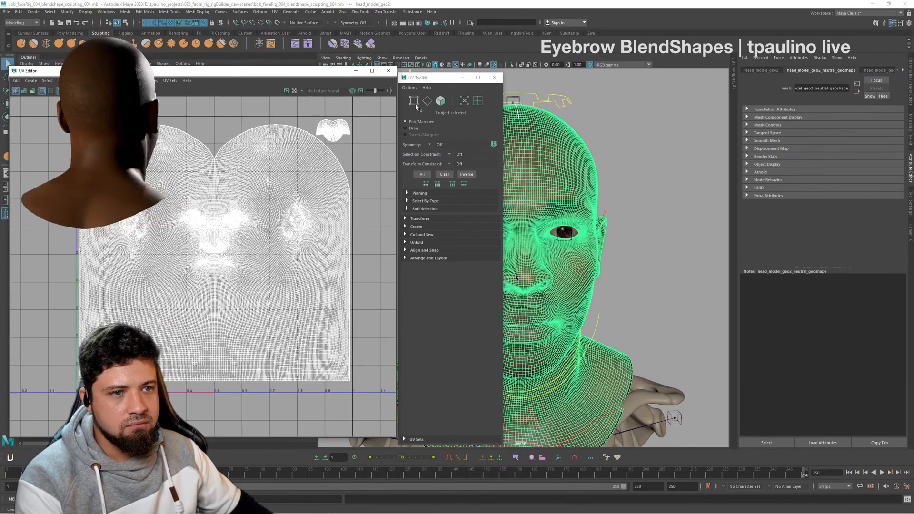
- Switch the UV Editor to vertex selection and select the vertices of the large head shell's half covering the character's right side
click(416, 103)
right_click(304, 119)
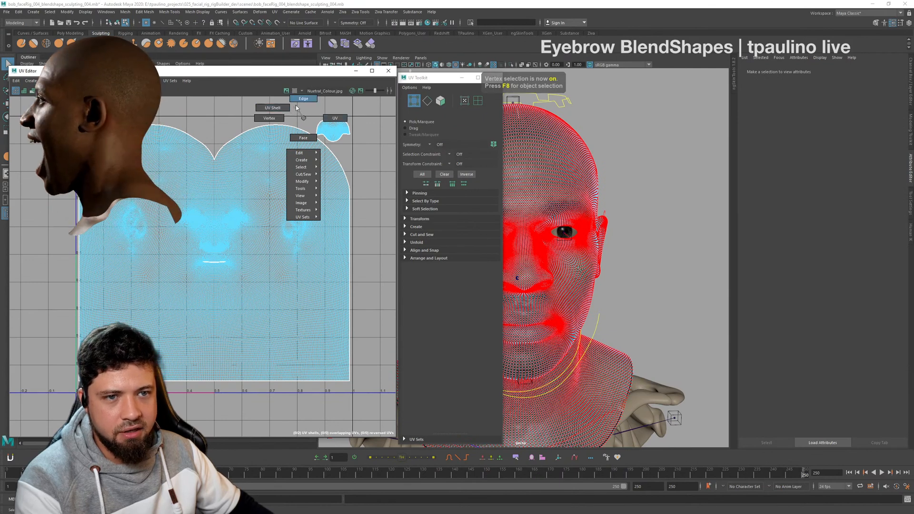
click(285, 108)
alt+middle_drag(199, 132, 233, 124)
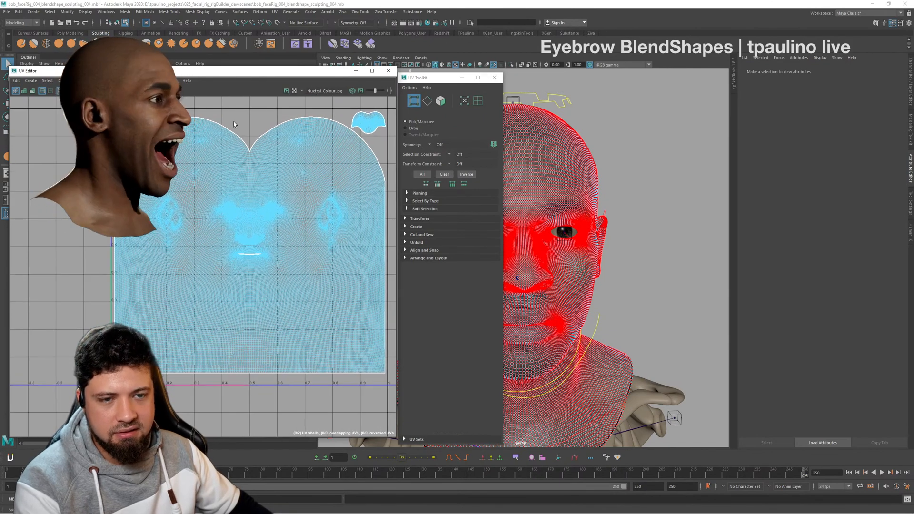
drag(246, 413, 249, 412)
alt+middle_drag(254, 241, 264, 233)
- Extend the vertex selection to include the column along the centre line of the large head shell
scroll(264, 233, up, 10)
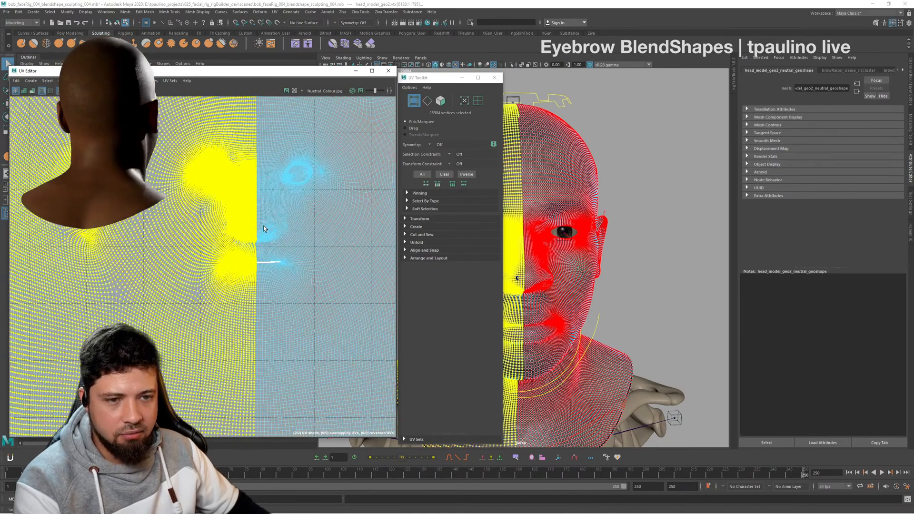
scroll(265, 229, down, 8)
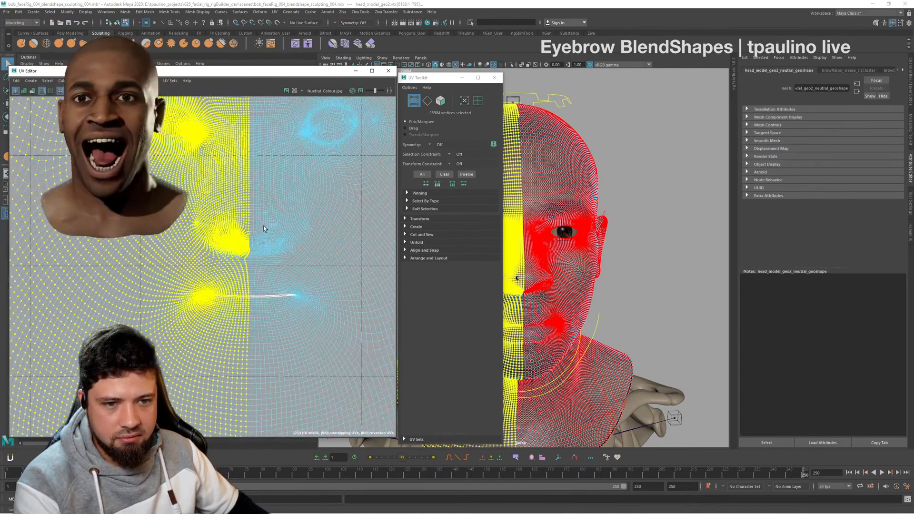
scroll(148, 164, down, 3)
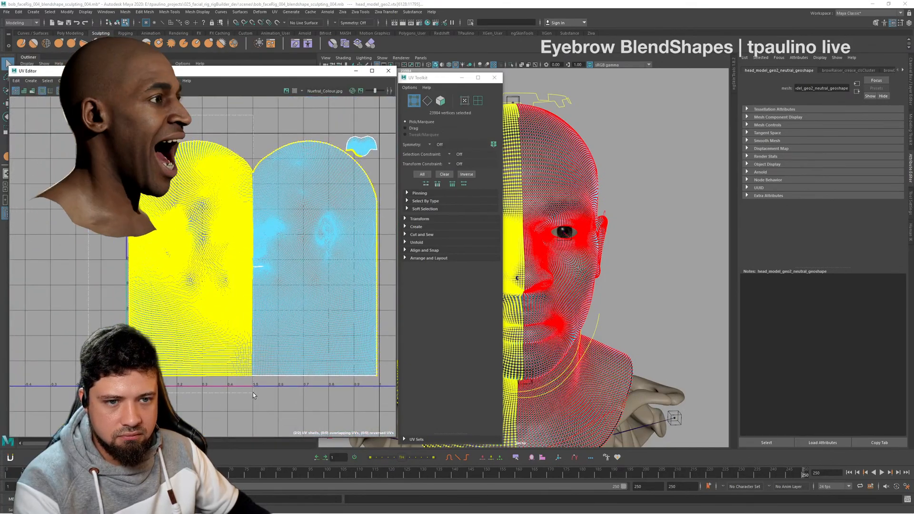
scroll(250, 282, up, 4)
scroll(250, 284, up, 4)
scroll(270, 246, up, 3)
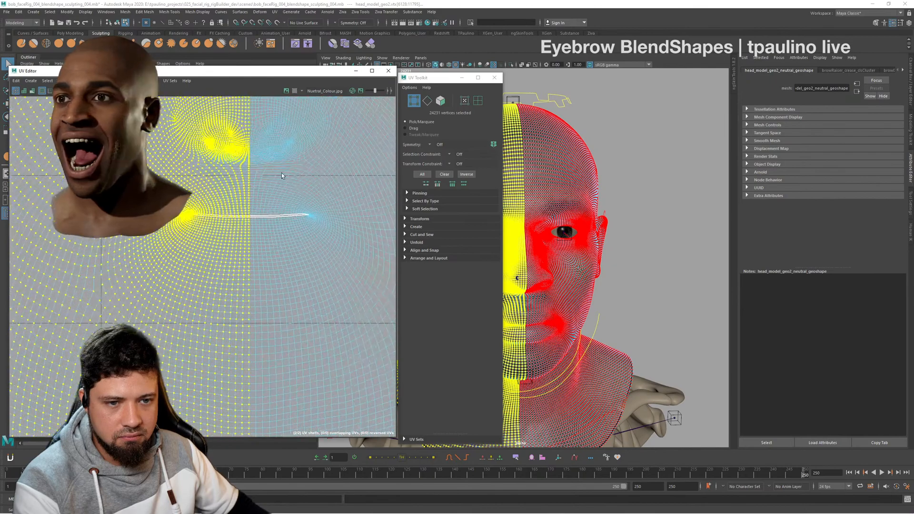
- Examine the selection's edge along the large head shell's centre line and around the small separate shell
alt+middle_drag(281, 173, 272, 373)
alt+middle_drag(279, 212, 292, 378)
alt+middle_drag(306, 230, 311, 374)
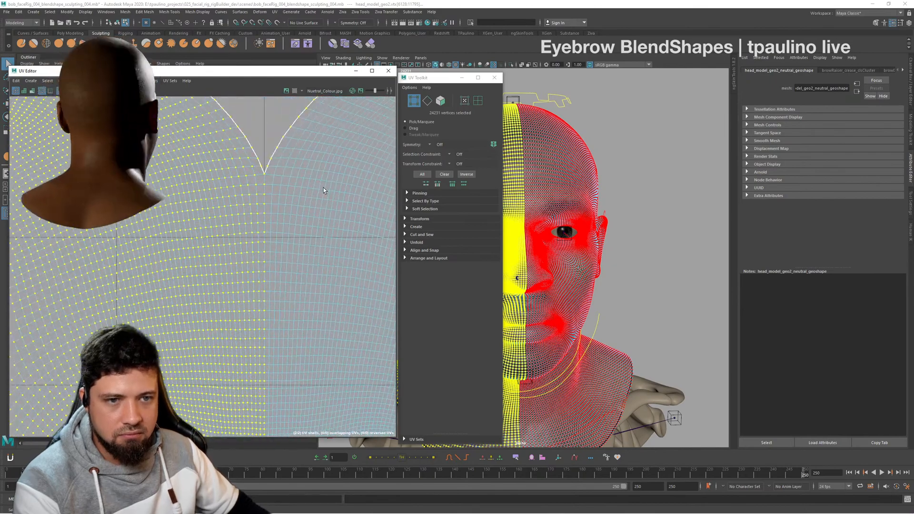
alt+middle_drag(323, 188, 140, 242)
scroll(292, 214, down, 5)
alt+middle_drag(334, 224, 218, 139)
scroll(289, 224, down, 3)
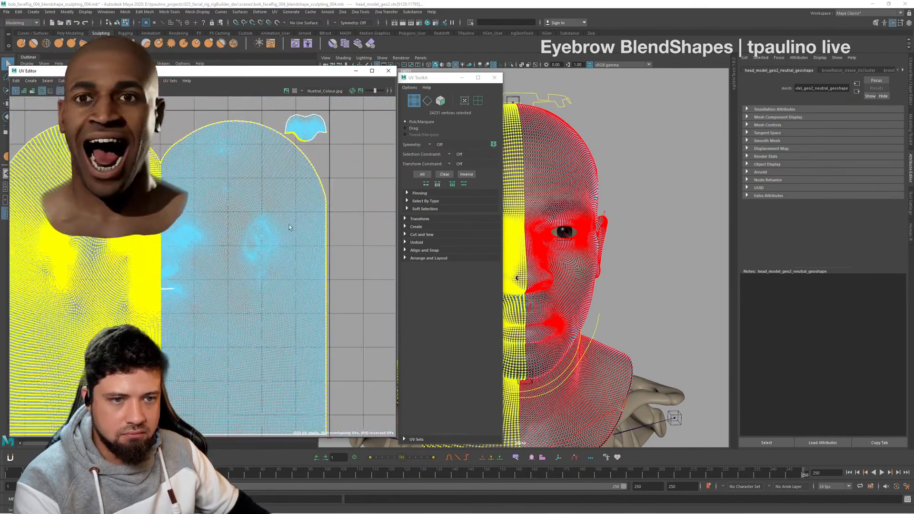
alt+middle_drag(237, 323, 303, 337)
scroll(254, 328, up, 4)
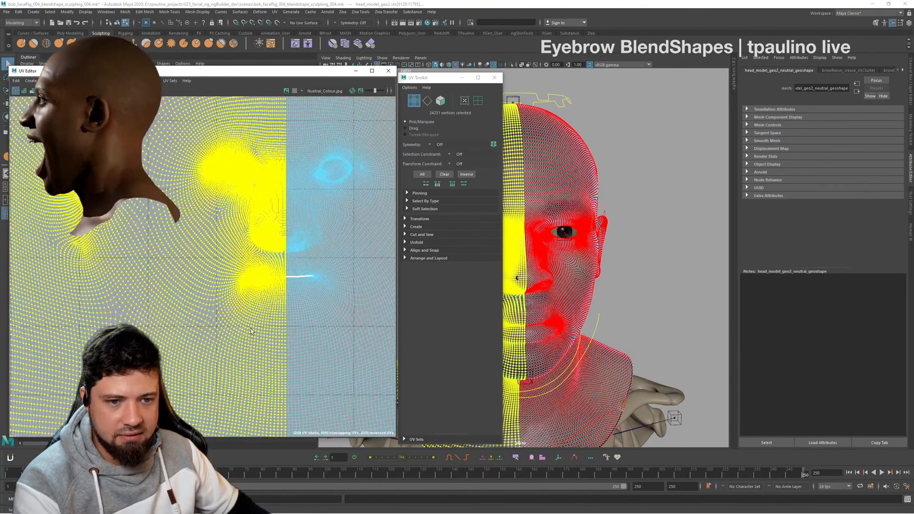
scroll(285, 324, up, 5)
alt+middle_drag(307, 140, 276, 371)
scroll(367, 250, down, 3)
alt+middle_drag(362, 157, 214, 283)
scroll(272, 281, down, 3)
alt+middle_drag(262, 261, 164, 267)
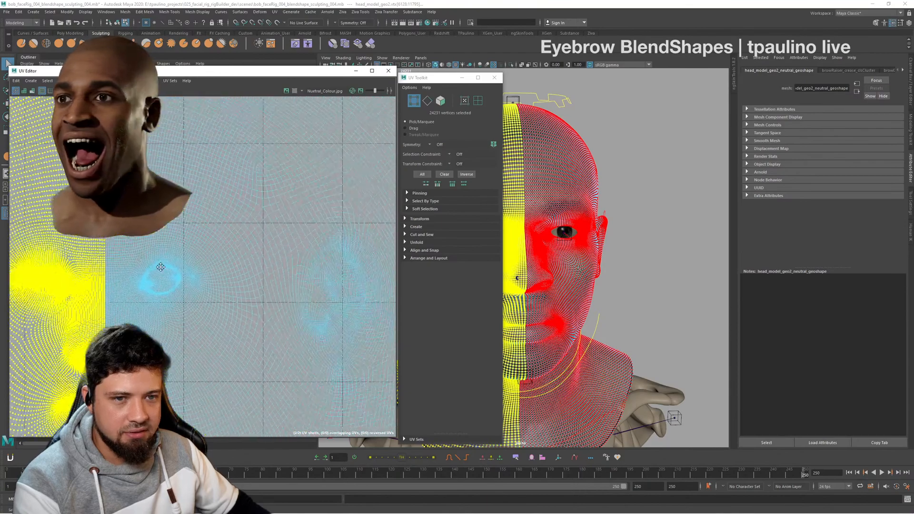
scroll(163, 266, down, 3)
scroll(295, 229, down, 2)
alt+middle_drag(316, 220, 305, 265)
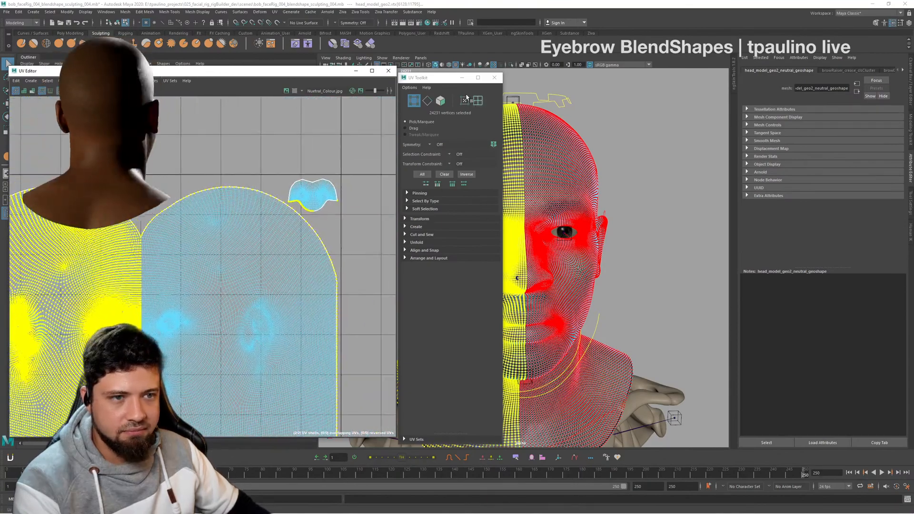
- Dock the UV Toolkit into the UV Editor window, reposition the window, and bring the small separate shell into close view
drag(449, 83, 395, 114)
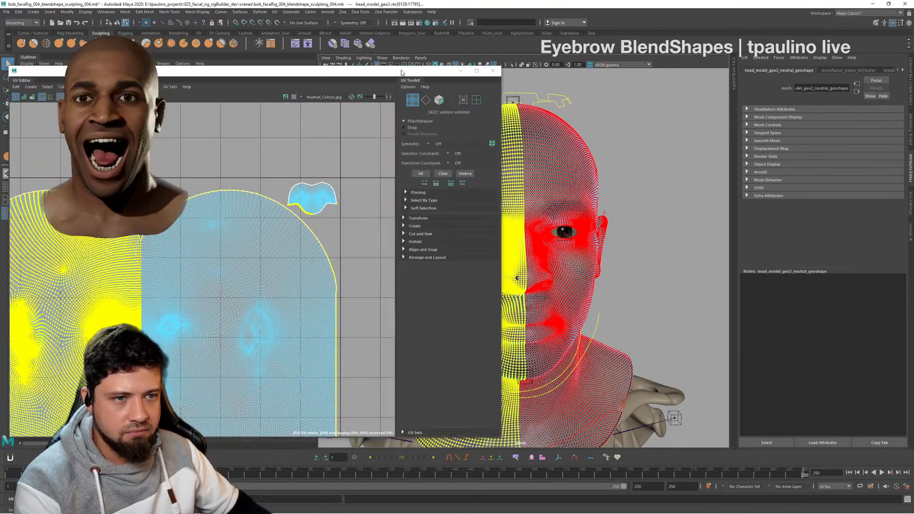
drag(396, 73, 436, 73)
scroll(352, 200, up, 5)
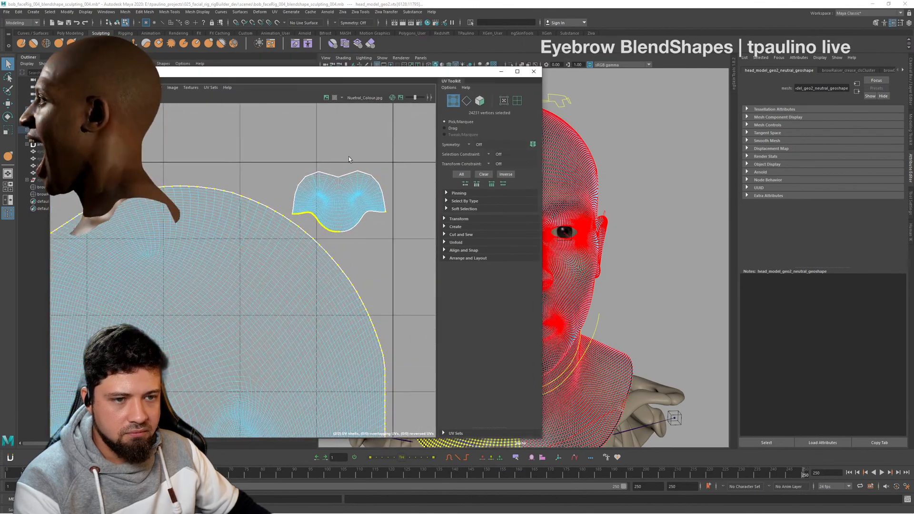
alt+middle_drag(362, 228, 366, 187)
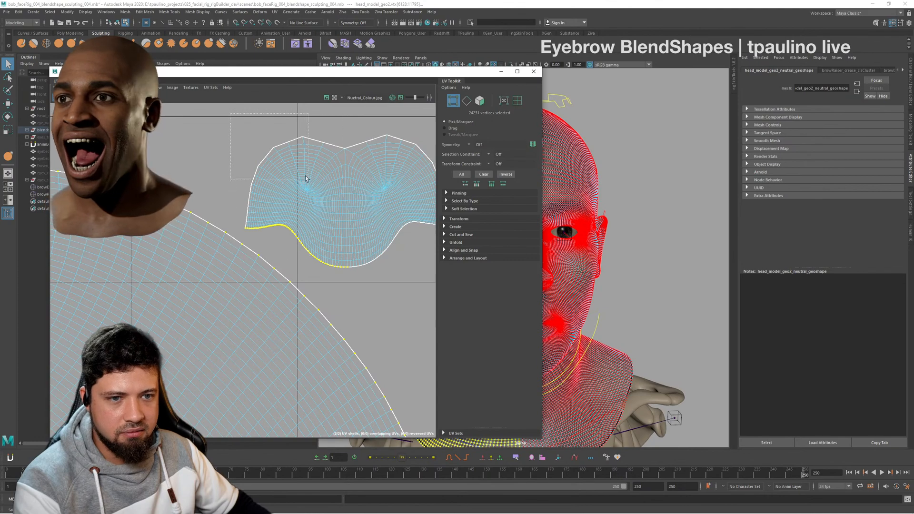
- Add the matching half of the small separate UV shell to the vertex selection
shift+click(290, 150)
alt+right_drag(293, 157, 271, 202)
alt+middle_drag(272, 202, 371, 149)
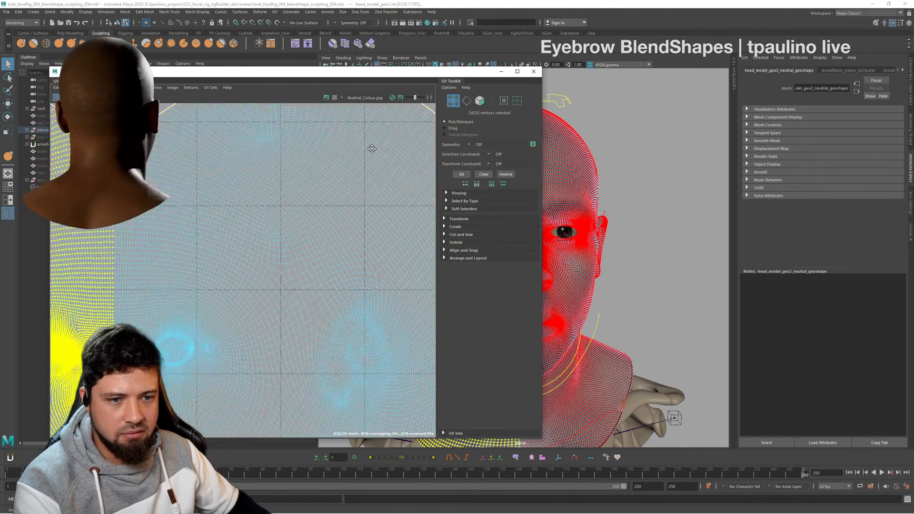
alt+right_drag(372, 149, 304, 193)
alt+middle_drag(305, 193, 347, 268)
alt+right_drag(310, 271, 266, 125)
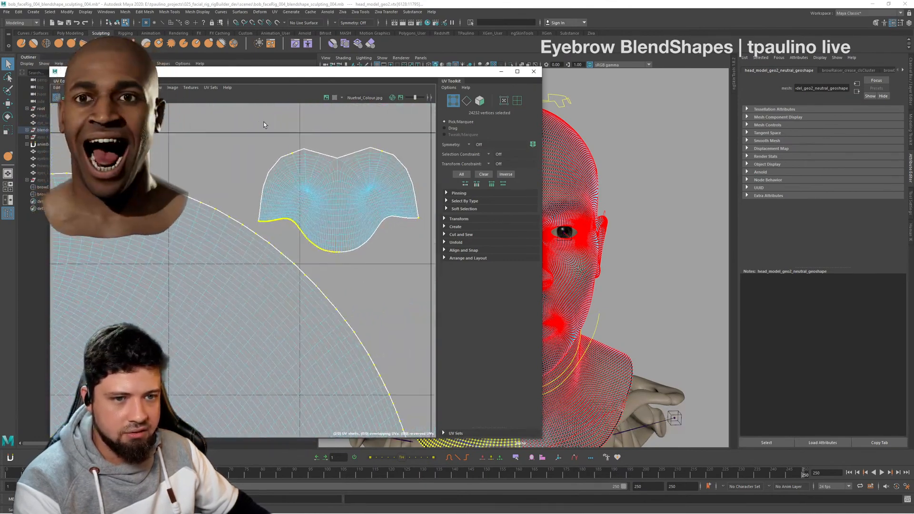
ctrl+shift+drag(267, 126, 329, 229)
ctrl+shift+drag(305, 141, 338, 261)
- Add the remaining vertices up to the small UV shell's centre line to the selection
scroll(333, 191, up, 4)
alt+middle_drag(404, 251, 381, 240)
scroll(382, 239, up, 3)
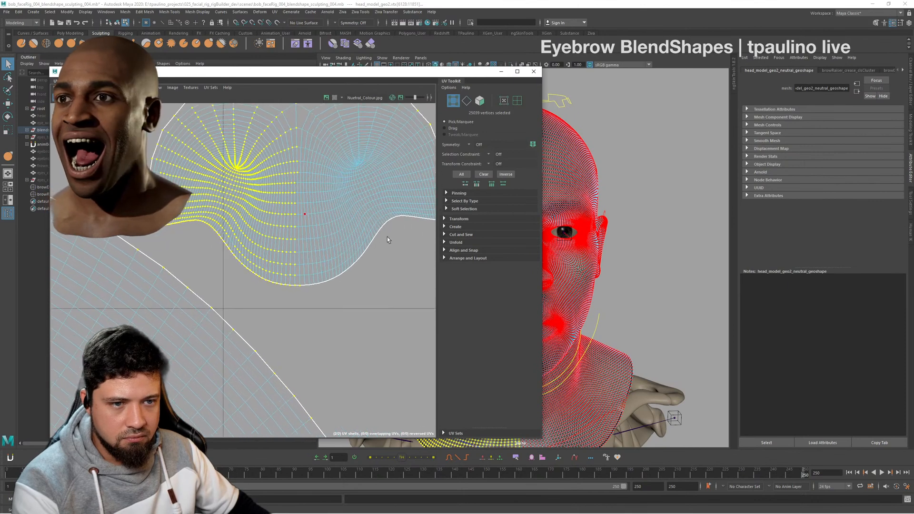
alt+middle_drag(306, 205, 344, 252)
ctrl+shift+drag(175, 158, 246, 269)
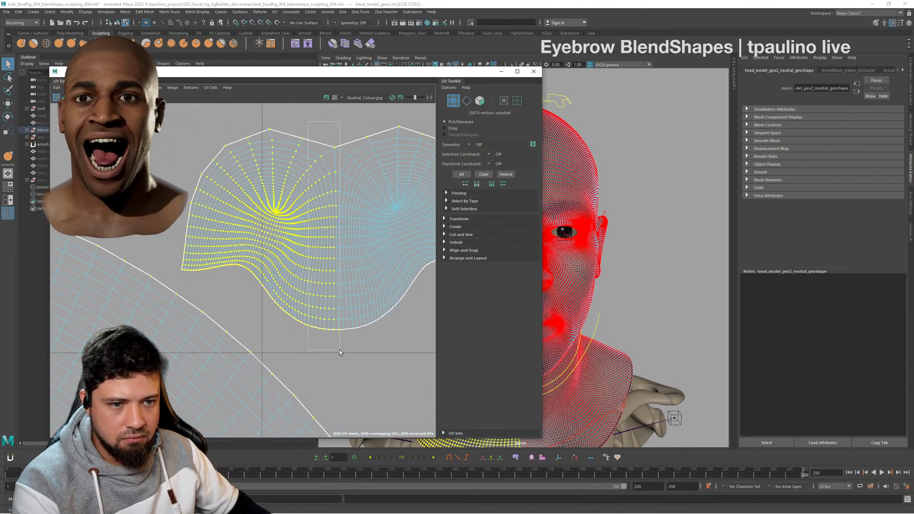
- Check the half selection across both UV shells and close the UV Editor
scroll(337, 349, down, 5)
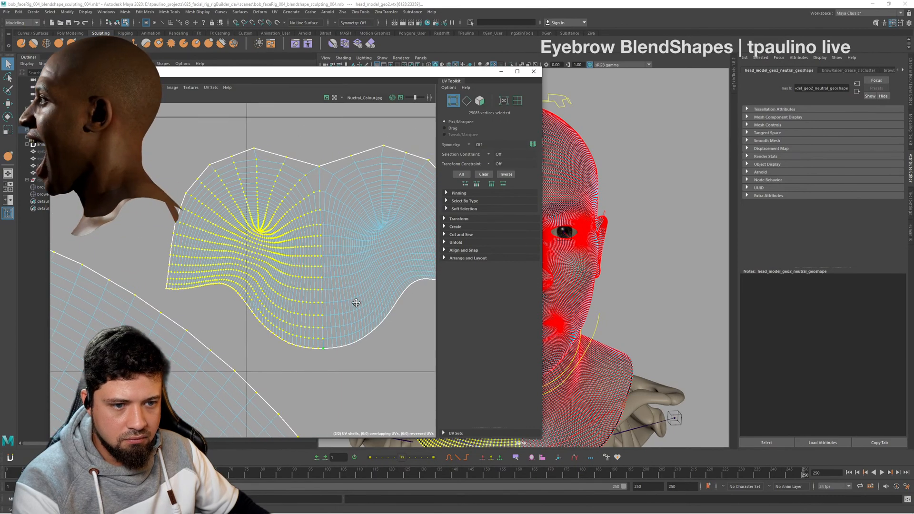
scroll(327, 244, down, 8)
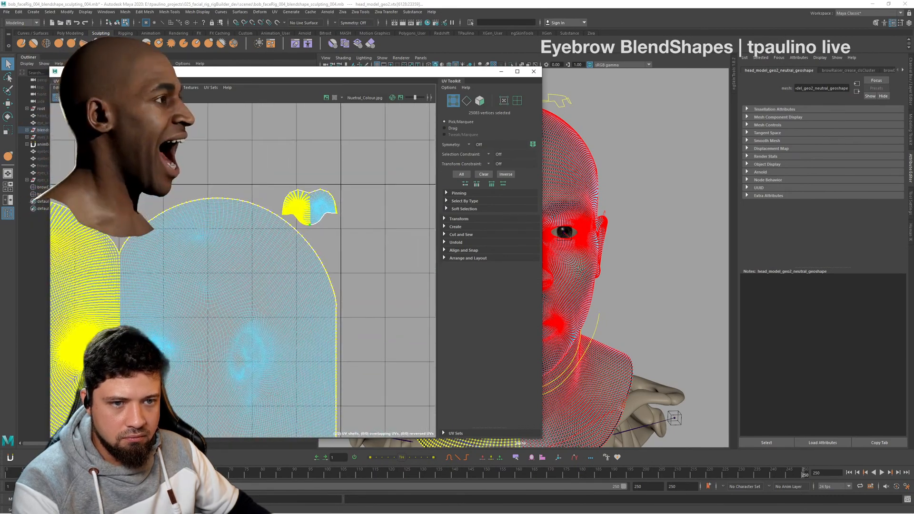
scroll(270, 289, up, 3)
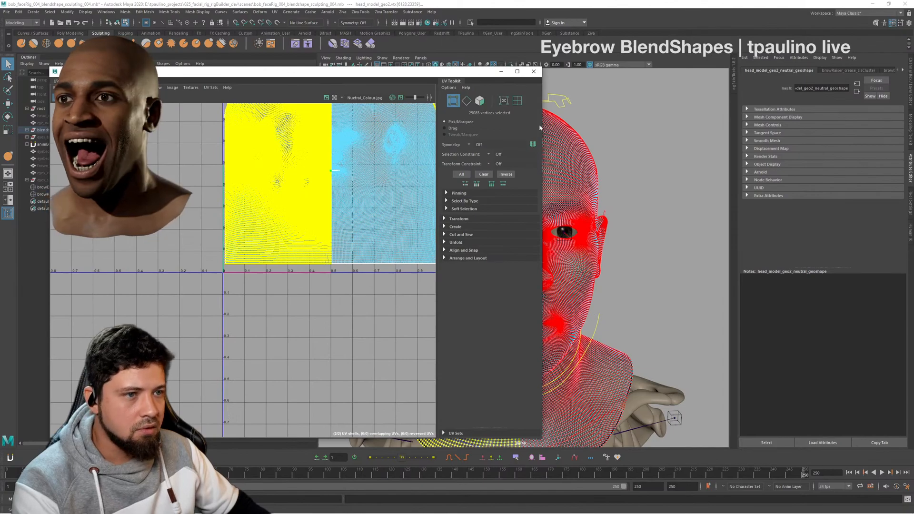
click(533, 72)
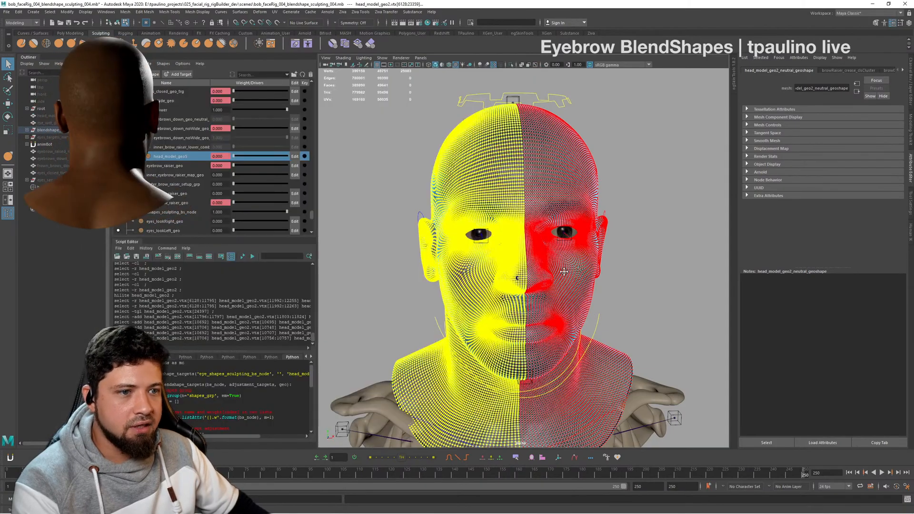
- Inspect the half-head vertex selection from both sides with X-ray display, and turn X-ray off again
alt+drag(521, 219, 575, 221)
key(f)
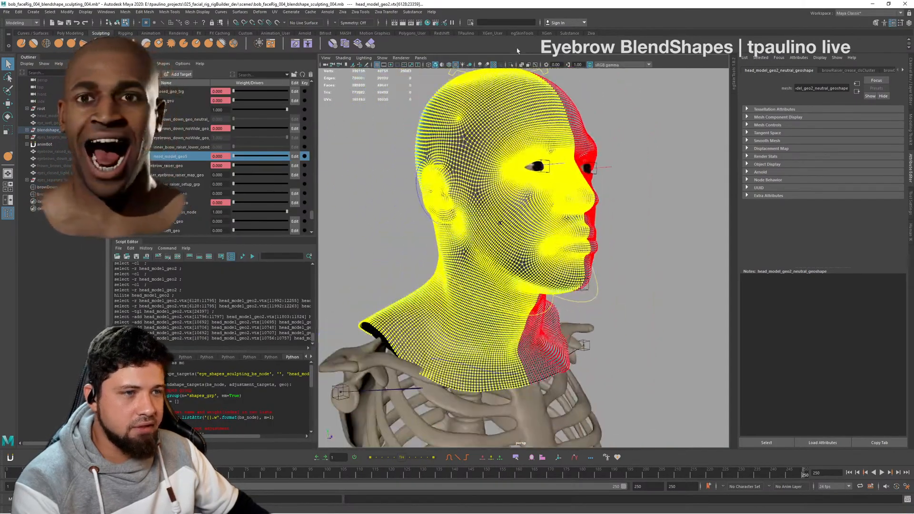
click(523, 65)
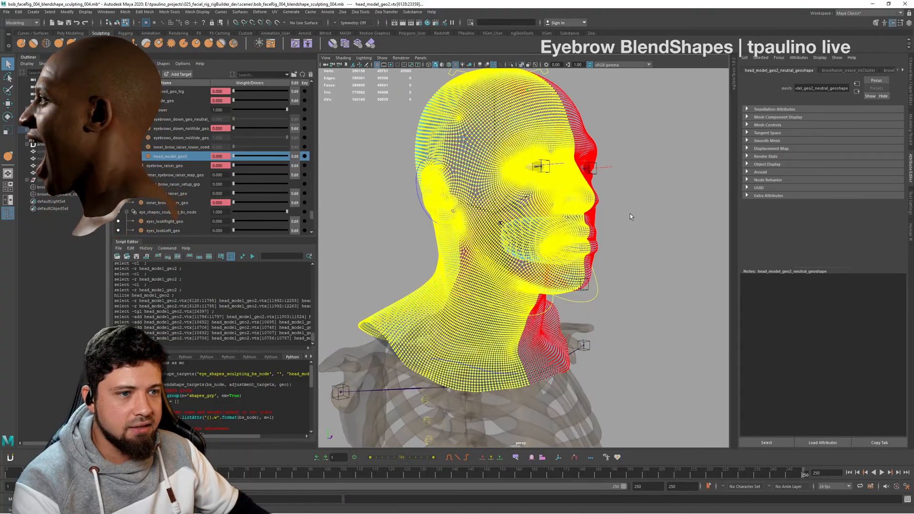
alt+drag(630, 216, 532, 220)
alt+right_drag(532, 220, 600, 226)
alt+drag(600, 225, 565, 231)
alt+right_drag(565, 231, 529, 227)
key(f)
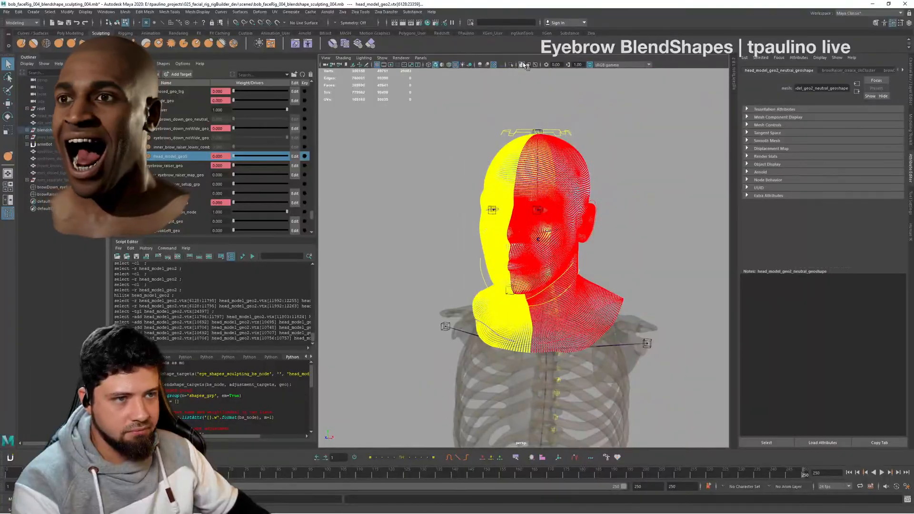
click(523, 65)
- Examine the selection's dividing line on the shaded face from closer three-quarter views
alt+drag(609, 184, 631, 209)
alt+right_drag(630, 210, 644, 229)
alt+drag(644, 228, 612, 231)
alt+right_drag(612, 231, 621, 237)
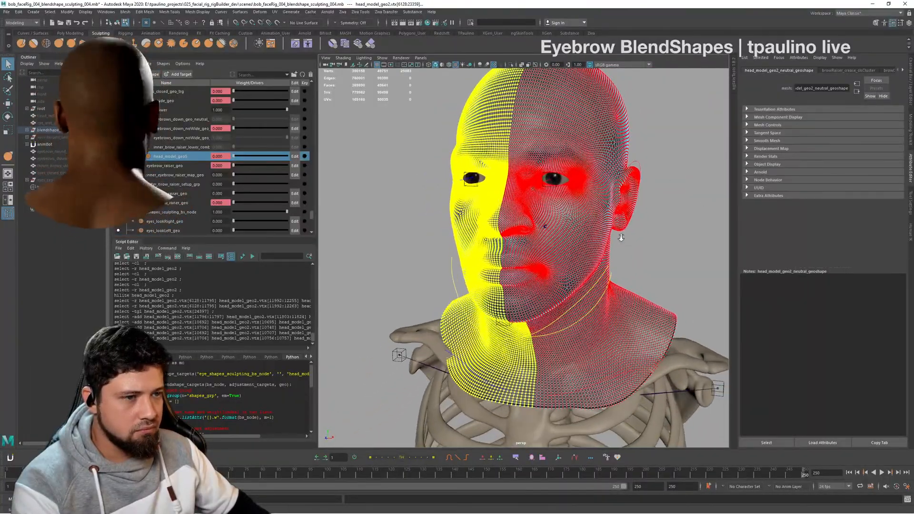
alt+drag(621, 238, 663, 259)
alt+middle_drag(663, 259, 659, 305)
alt+right_drag(659, 305, 669, 305)
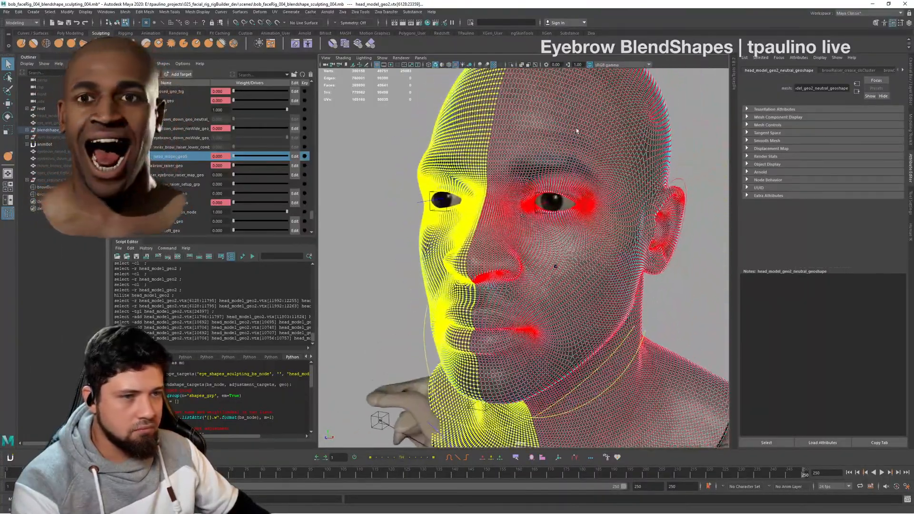
- Start the Paint Blend Shape Weights tool on the head with target_dev_bld_node and show its tool settings
right_click(577, 131)
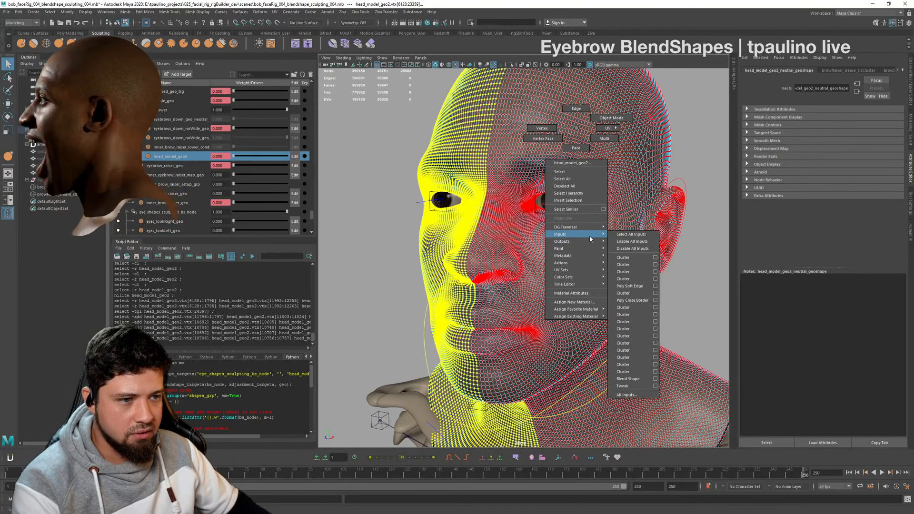
mouse_move(588, 252)
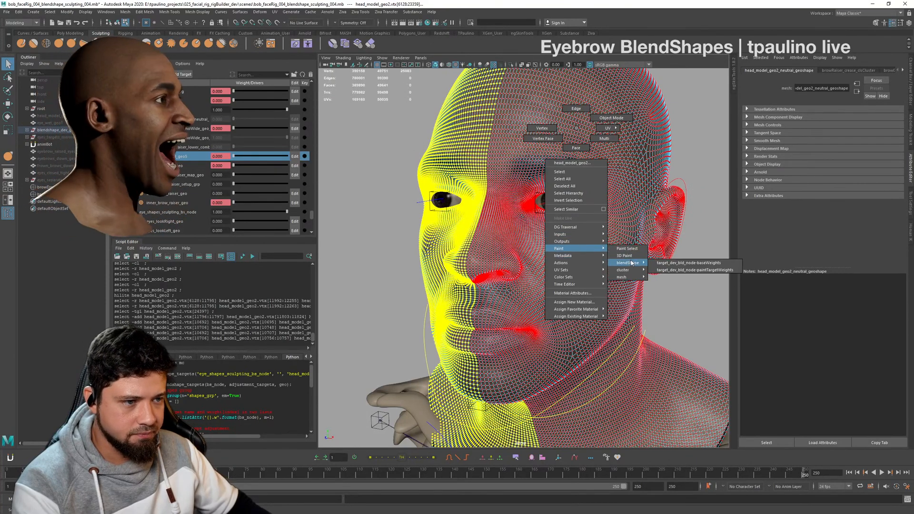
click(705, 265)
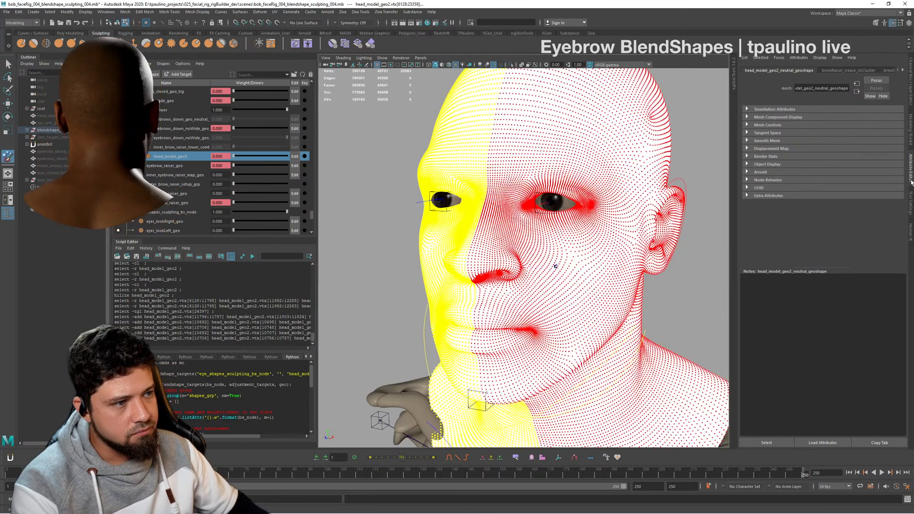
right_click(910, 197)
click(910, 195)
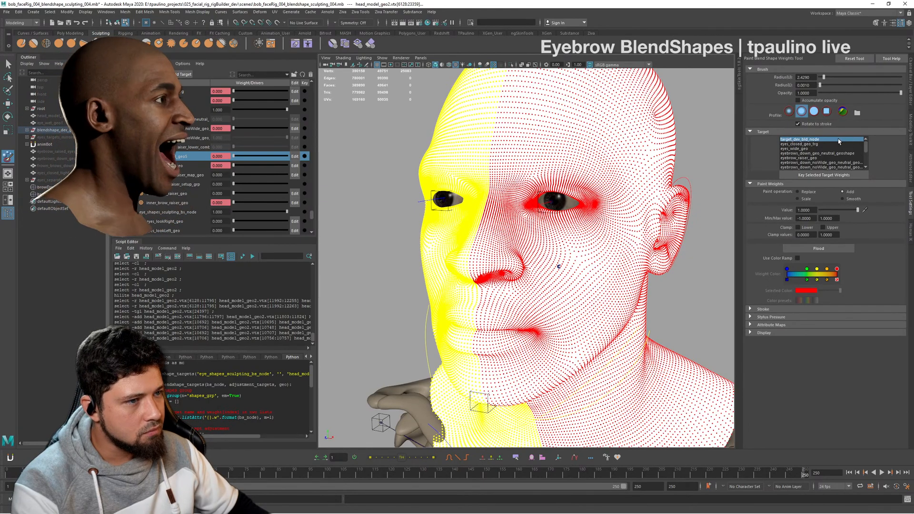
- Flood the selected half of the head with a blend shape weight of 0 using the Replace operation
alt+drag(451, 208, 529, 207)
alt+right_drag(528, 207, 456, 210)
alt+middle_drag(554, 213, 533, 208)
alt+right_drag(533, 208, 607, 208)
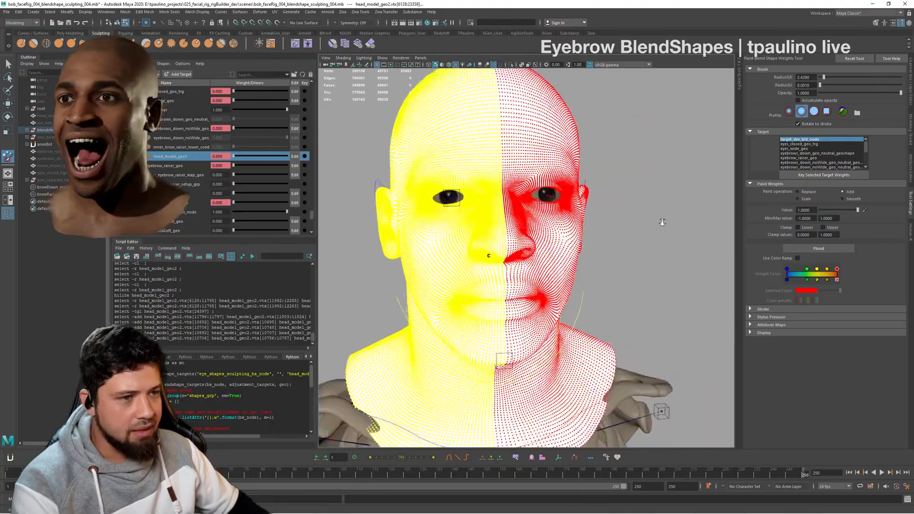
mouse_move(606, 209)
alt+mouse_down()
mouse_move(643, 209)
mouse_move(488, 216)
mouse_move(429, 245)
mouse_move(449, 214)
mouse_move(531, 221)
mouse_move(637, 210)
mouse_move(645, 199)
mouse_move(699, 206)
mouse_move(598, 221)
mouse_move(612, 198)
mouse_move(646, 200)
alt+mouse_up()
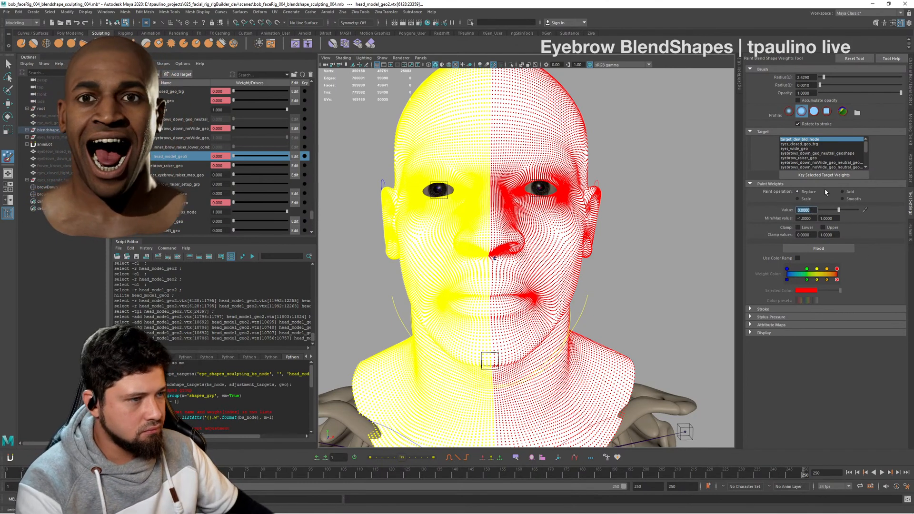
click(829, 248)
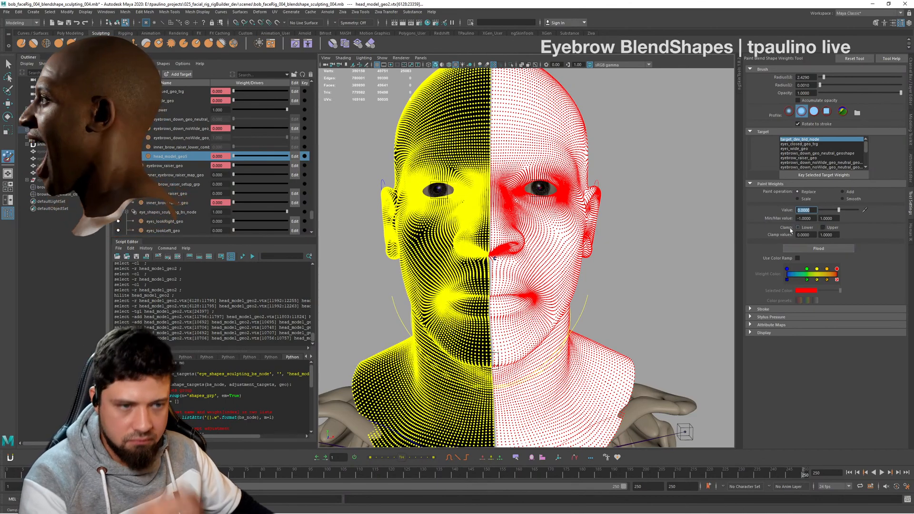
alt+drag(624, 241, 530, 251)
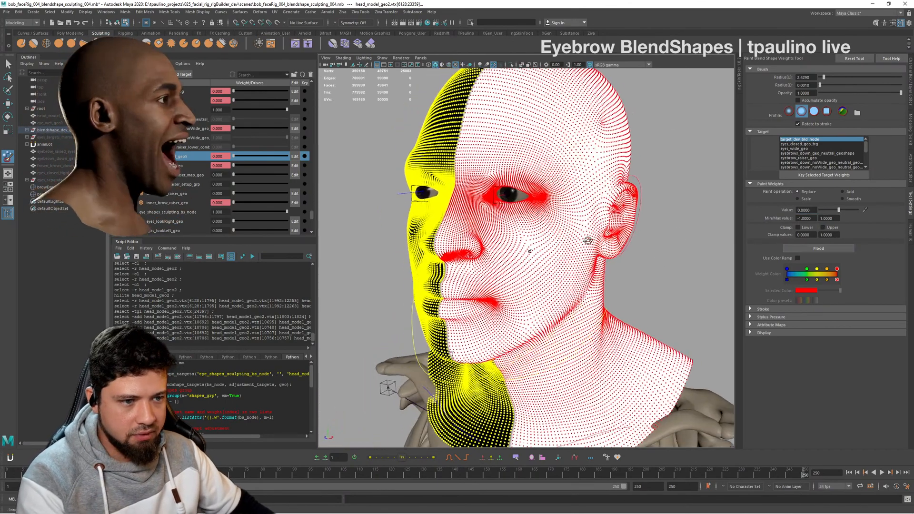
alt+right_drag(530, 251, 559, 253)
alt+drag(559, 253, 637, 247)
alt+right_drag(637, 248, 573, 245)
- Clear the half-head vertex selection, select the whole head mesh as an object and restart Paint Blend Shape Weights on it
key(q)
click(684, 199)
alt+drag(528, 233, 594, 243)
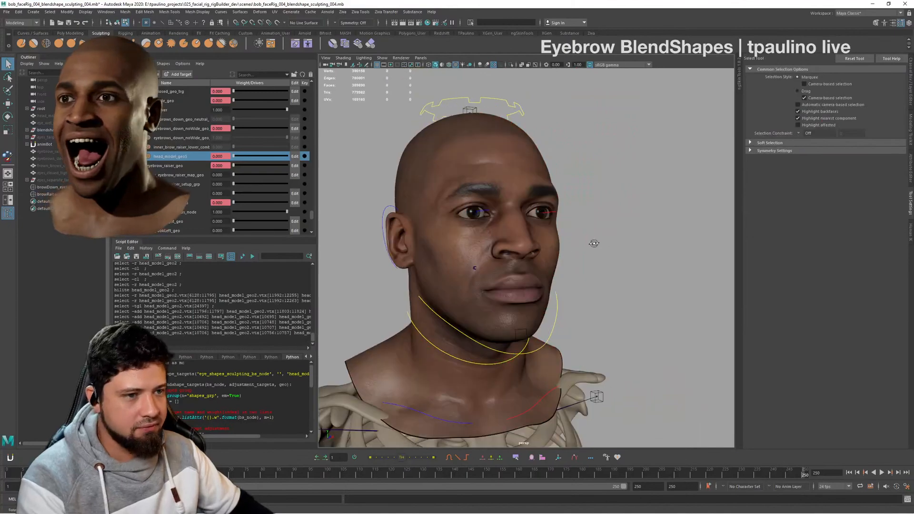
alt+right_drag(594, 242, 724, 224)
alt+drag(724, 224, 614, 214)
click(593, 155)
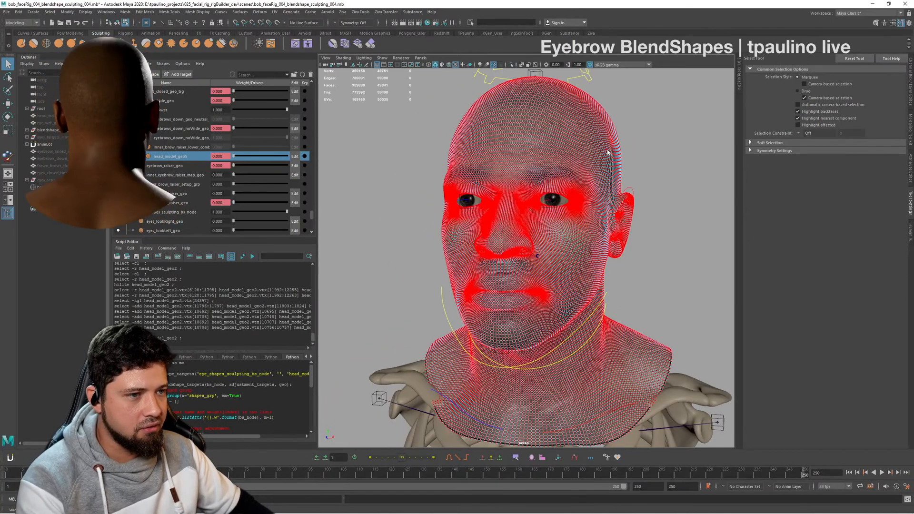
right_drag(607, 150, 610, 222)
click(649, 133)
click(599, 151)
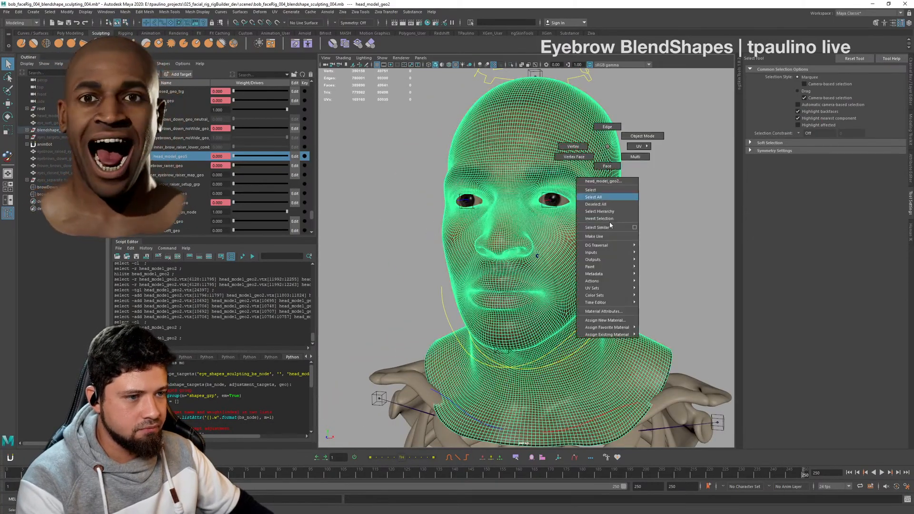
click(697, 281)
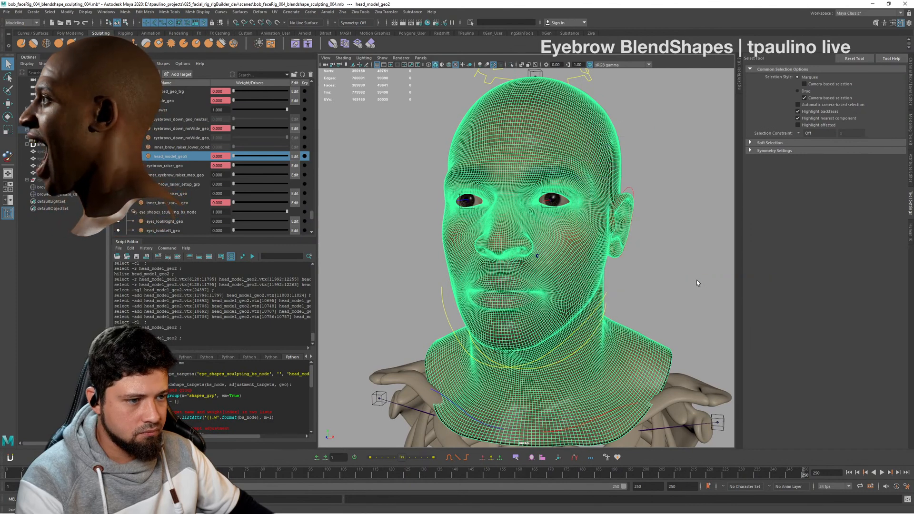
- Check the black-and-white weight split on the head and expand the Stroke and Stylus Pressure settings
scroll(661, 238, up, 5)
alt+drag(661, 238, 634, 221)
click(770, 309)
click(772, 309)
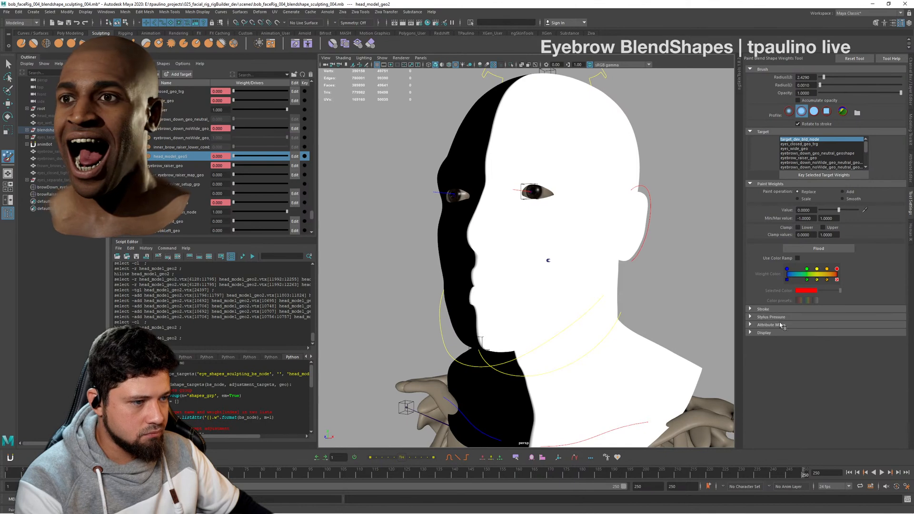
click(779, 316)
click(775, 310)
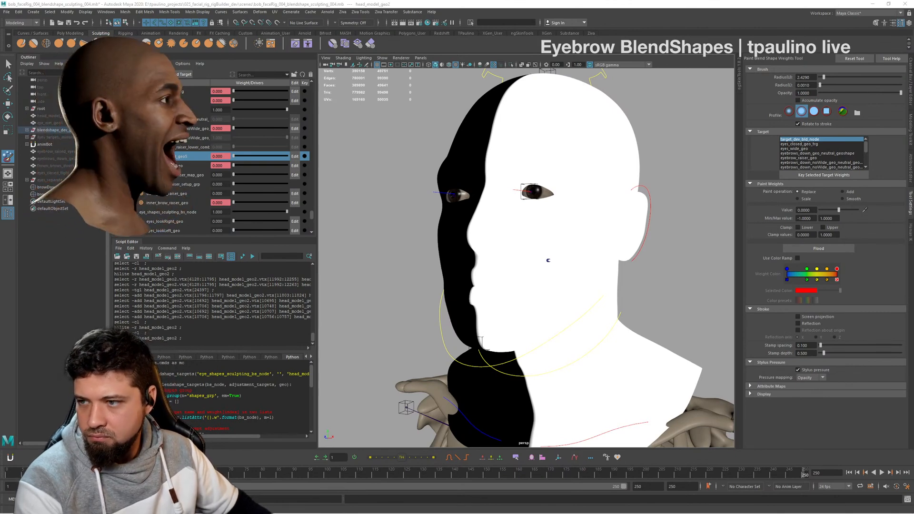
- Soften the weight transition along the head's centre line by flooding the blend shape weights with the Smooth operation
alt+drag(518, 269, 546, 270)
alt+right_drag(545, 270, 616, 276)
alt+drag(576, 273, 548, 276)
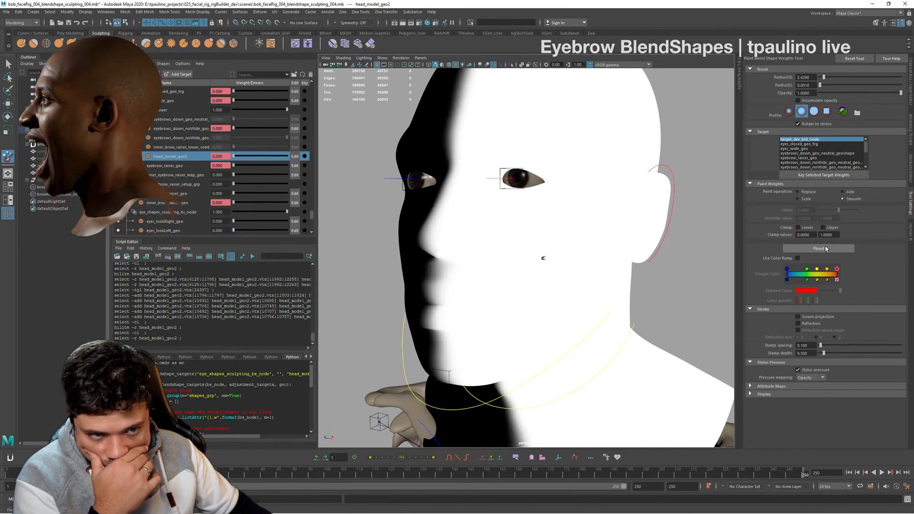
click(825, 247)
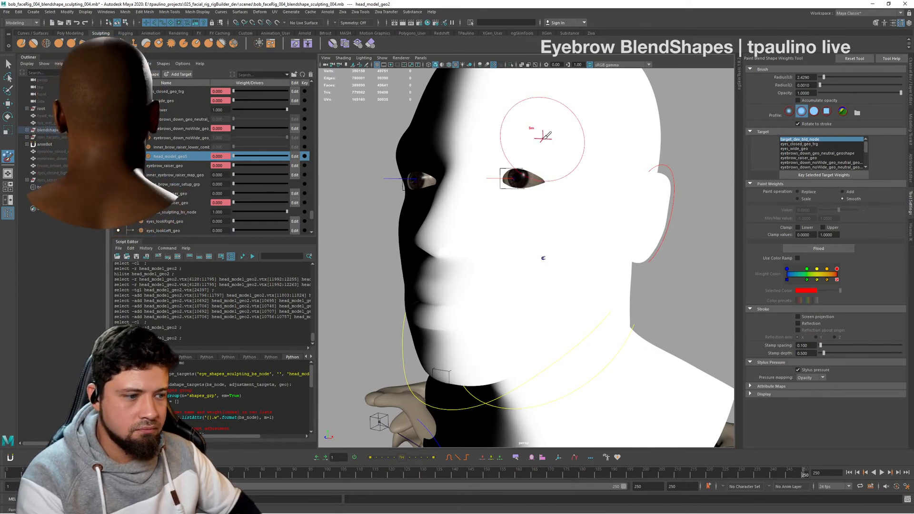
alt+drag(543, 137, 493, 234)
alt+right_drag(493, 233, 760, 304)
alt+drag(761, 304, 412, 239)
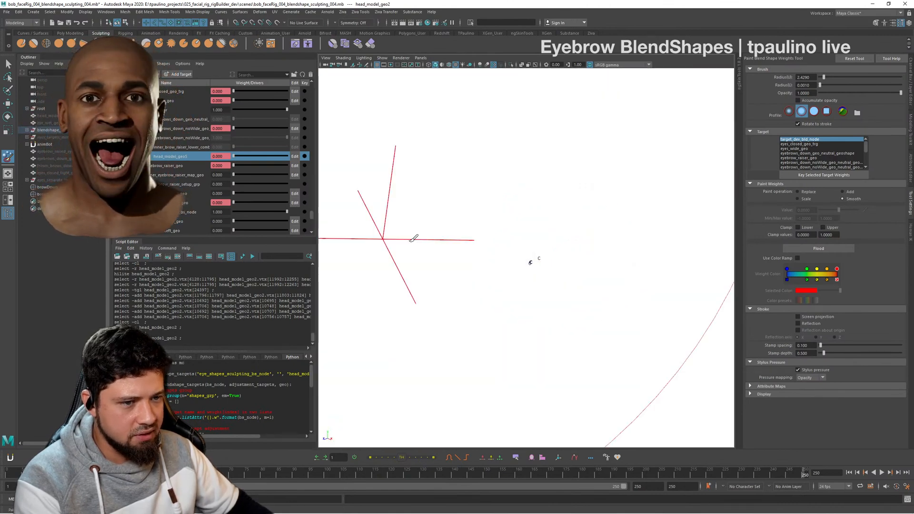
mouse_move(412, 239)
alt+right_down()
mouse_move(581, 243)
mouse_move(514, 248)
alt+right_up()
mouse_move(514, 247)
alt+mouse_down()
mouse_move(551, 243)
mouse_move(443, 248)
mouse_move(517, 241)
alt+mouse_up()
- Leave the paint tool, clear the selection and inspect the shaded head from front, three-quarter and side views
key(q)
key(a)
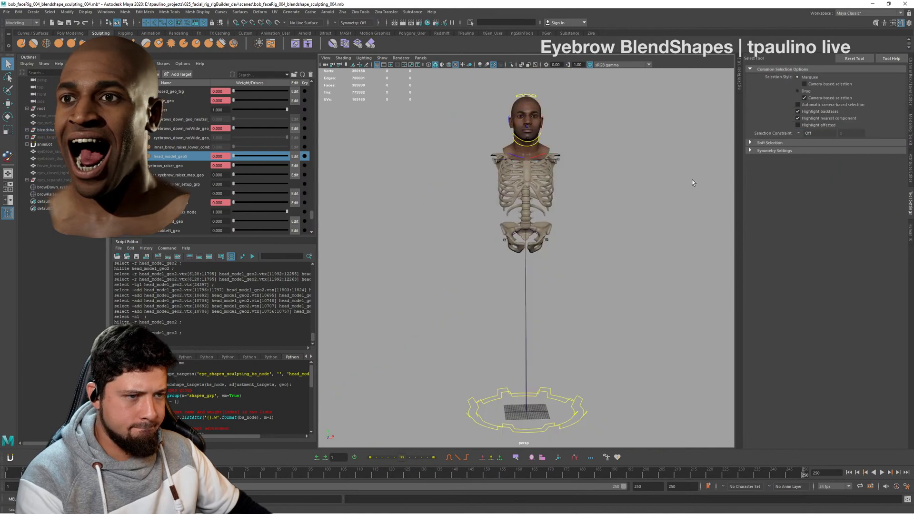
alt+drag(618, 206, 578, 210)
alt+middle_drag(578, 209, 583, 371)
alt+right_drag(583, 371, 685, 346)
alt+middle_drag(684, 346, 723, 233)
alt+right_drag(576, 259, 527, 276)
alt+drag(527, 275, 535, 280)
alt+middle_drag(534, 279, 614, 250)
alt+right_drag(614, 250, 657, 308)
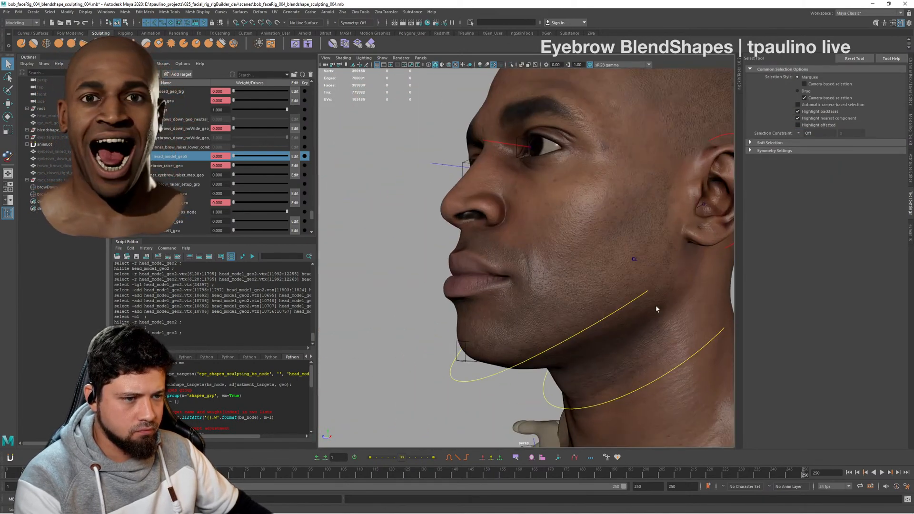
alt+middle_drag(657, 309, 610, 301)
alt+right_drag(610, 300, 643, 307)
- Select the browDown_eyelidFix_cls cluster and show its transform channels in place of the tool settings
click(61, 194)
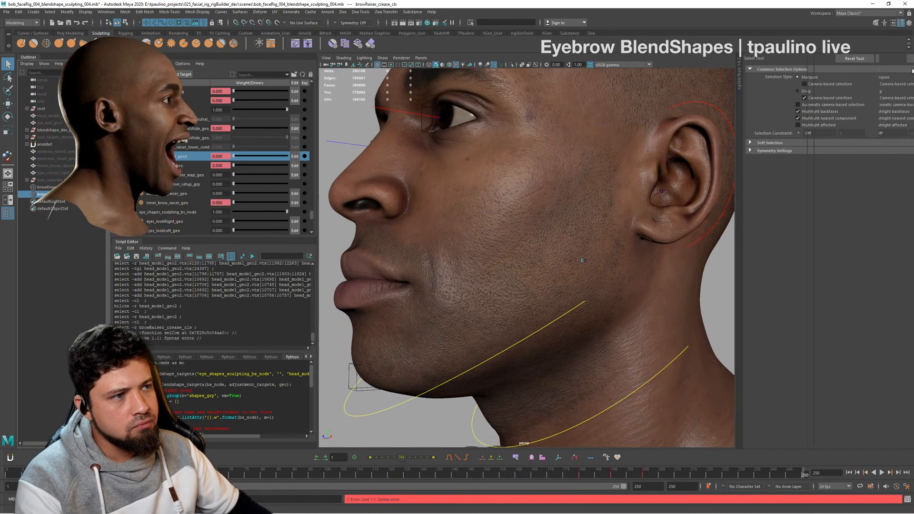
click(910, 73)
click(53, 187)
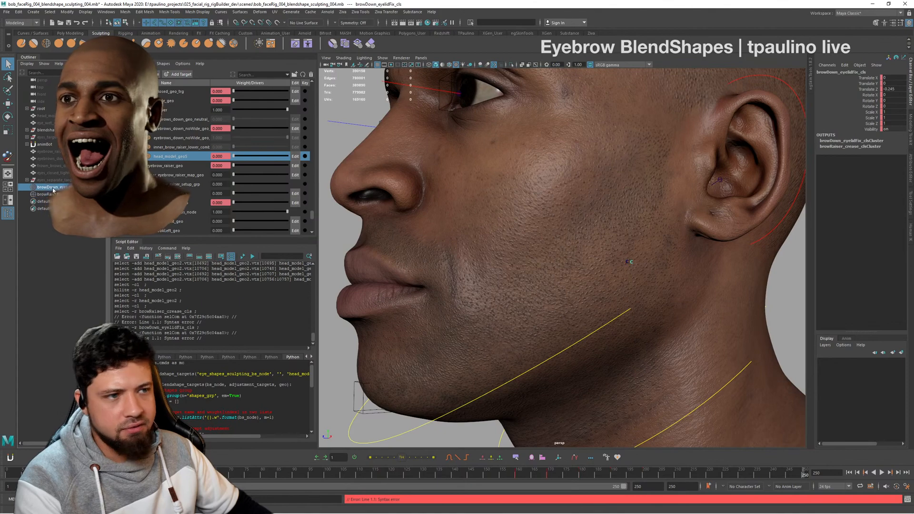
alt+drag(646, 149, 671, 131)
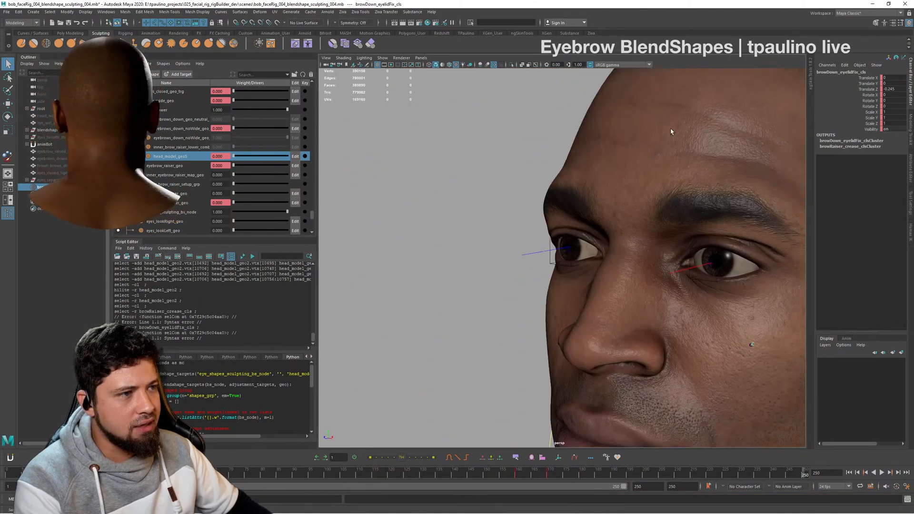
alt+right_drag(671, 131, 747, 132)
alt+drag(746, 132, 719, 126)
alt+middle_drag(719, 126, 725, 108)
alt+right_drag(725, 109, 785, 104)
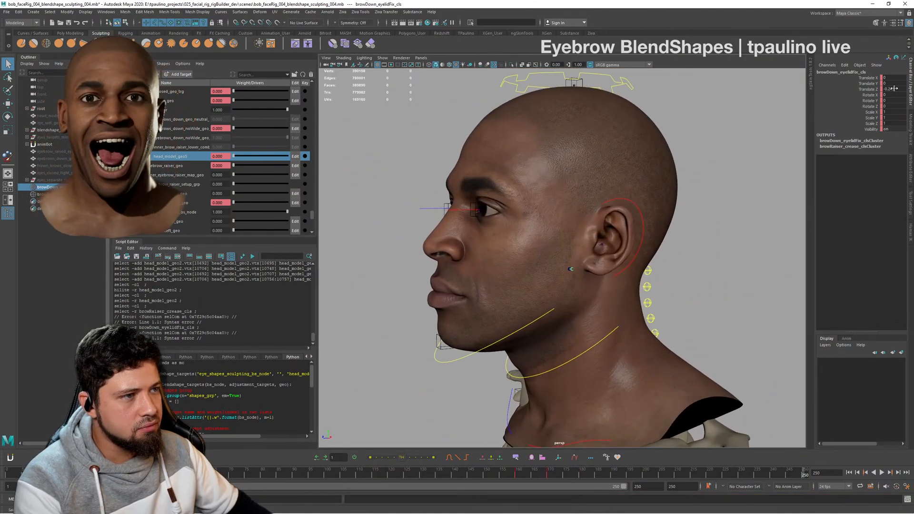
- Try setting the browDown_eyelidFix_cls cluster's Translate Z to 0, and undo the change
text(0)
key(Return)
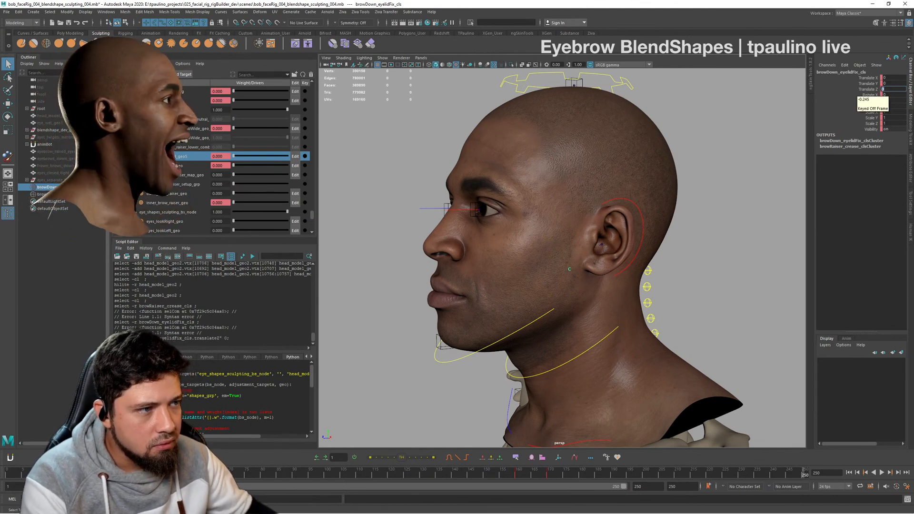
alt+drag(703, 200, 733, 203)
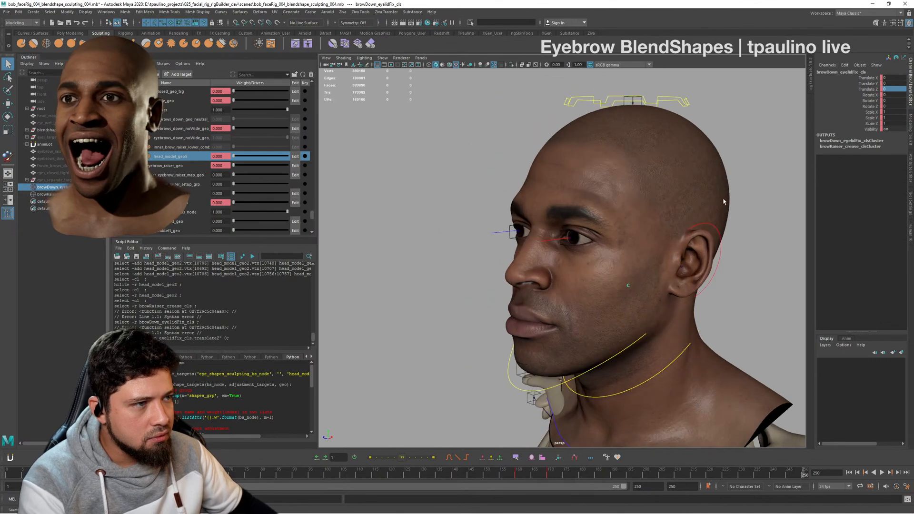
key(ctrl+z)
- Examine the brow, eyelid and cheek areas of the face from side and three-quarter views
alt+middle_drag(719, 245, 707, 209)
alt+right_drag(707, 209, 717, 244)
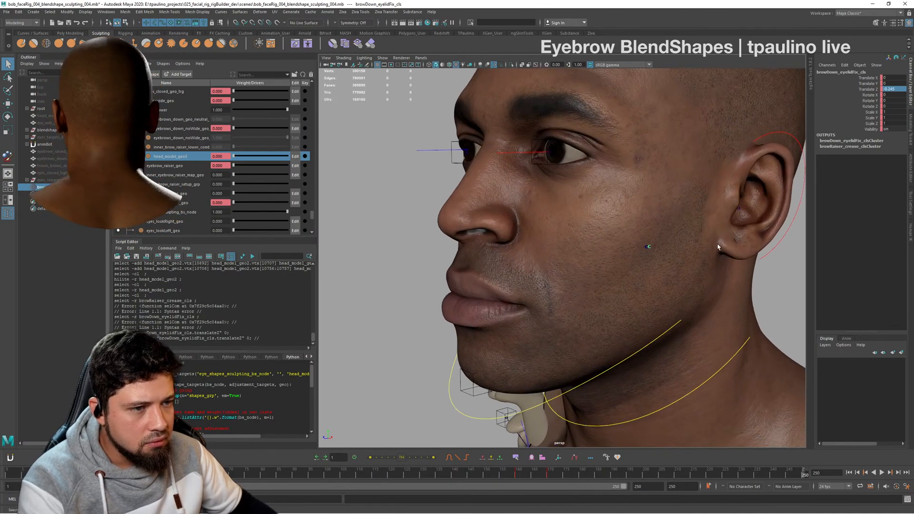
alt+middle_drag(681, 215, 652, 270)
alt+drag(652, 269, 720, 274)
alt+middle_drag(721, 274, 604, 266)
alt+drag(605, 266, 535, 272)
alt+right_drag(536, 271, 612, 279)
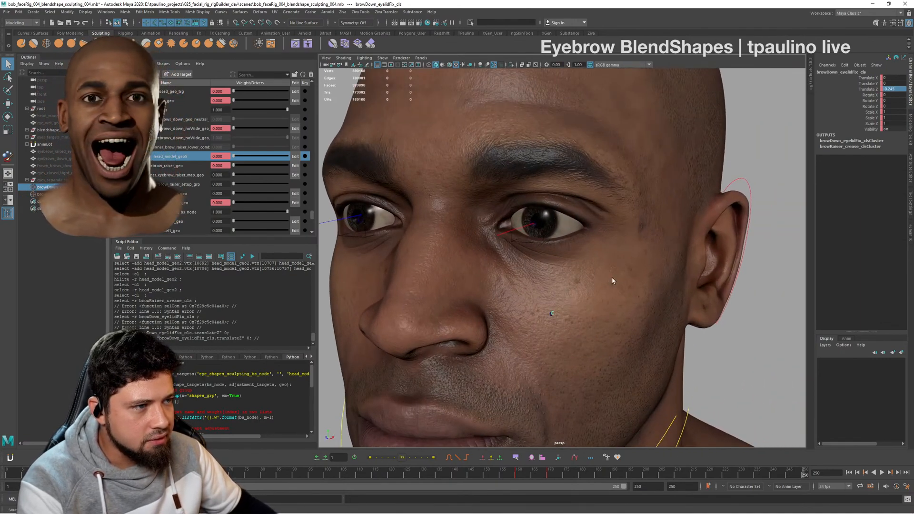
alt+drag(612, 279, 771, 192)
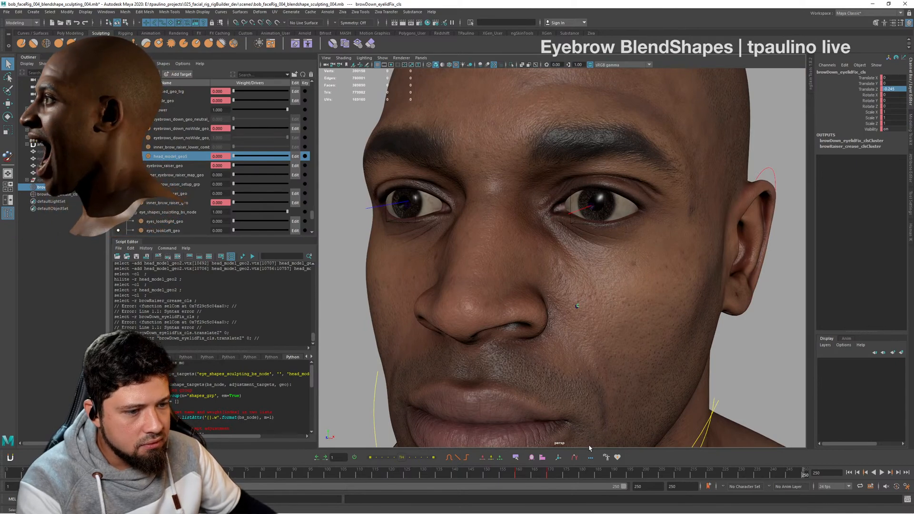
- Go to frame 180, set the browDown_eyelidFix_cls cluster's Translate Z to 0 and key its channels there
key(alt+v)
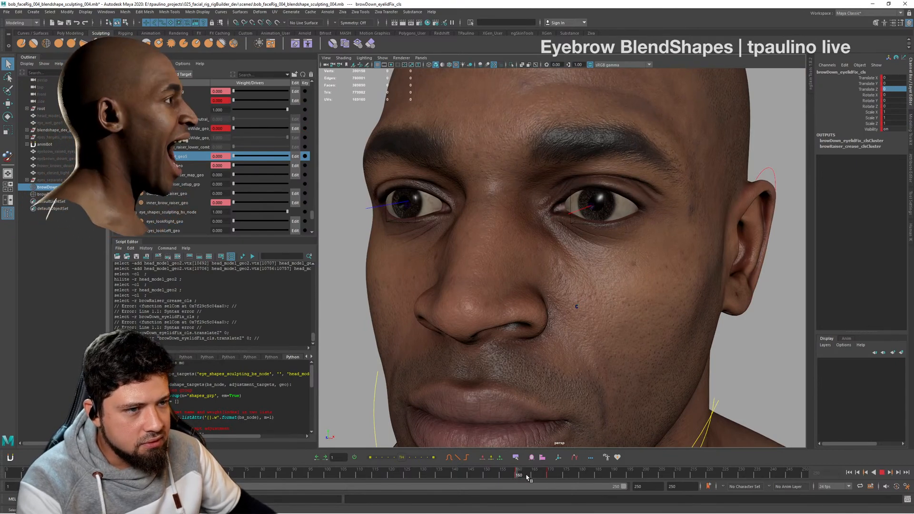
drag(551, 478, 579, 480)
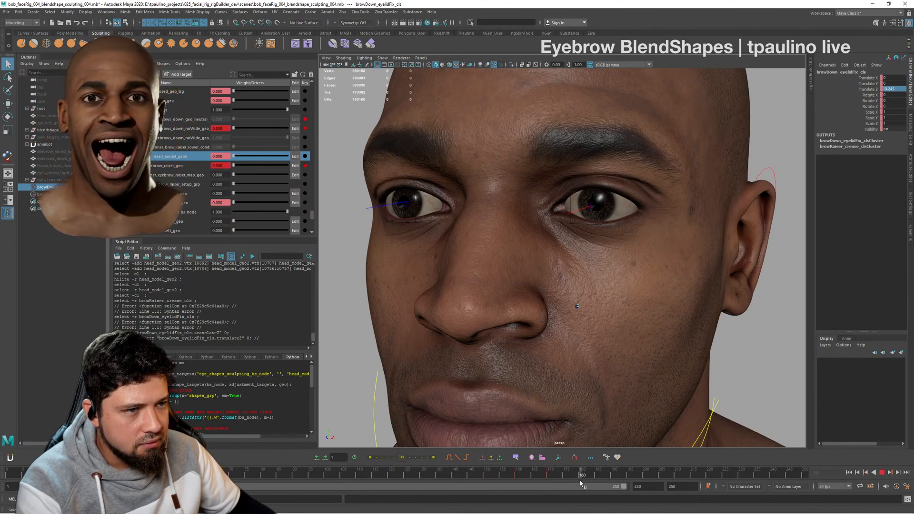
drag(580, 484, 580, 483)
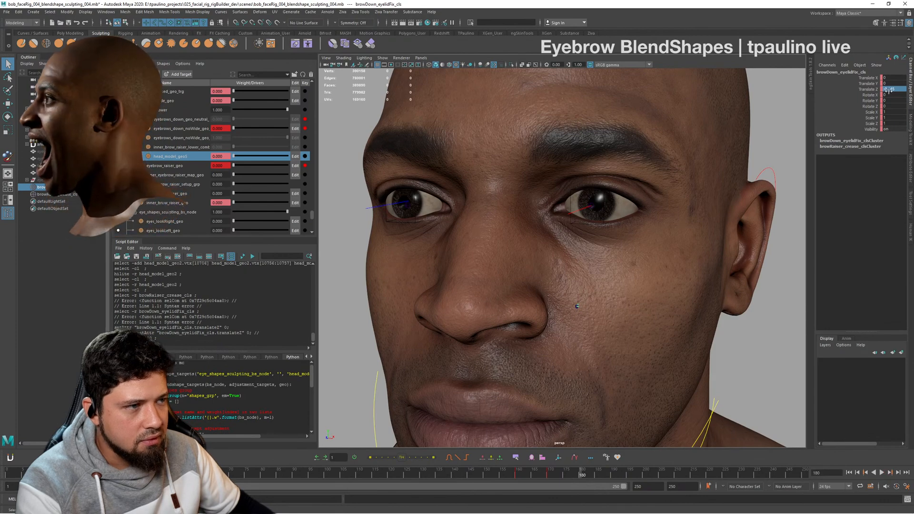
text(0)
key(Return)
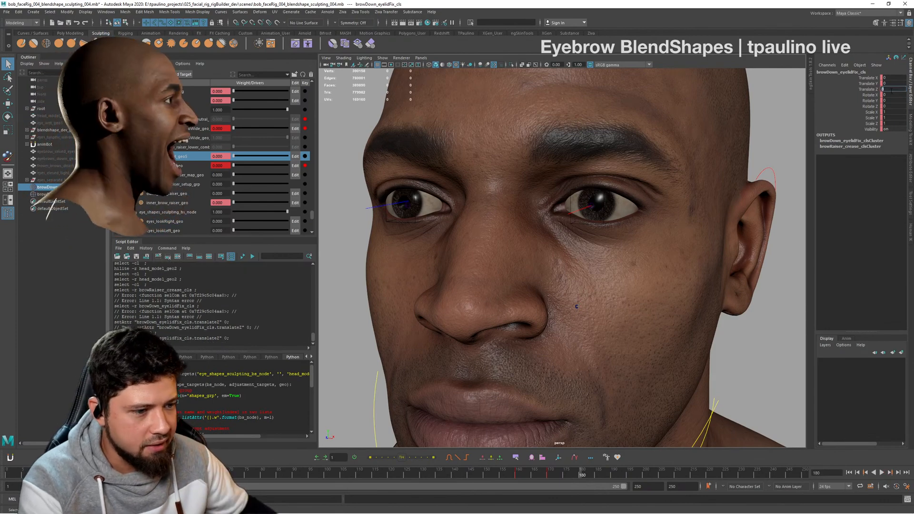
alt+drag(653, 153, 636, 164)
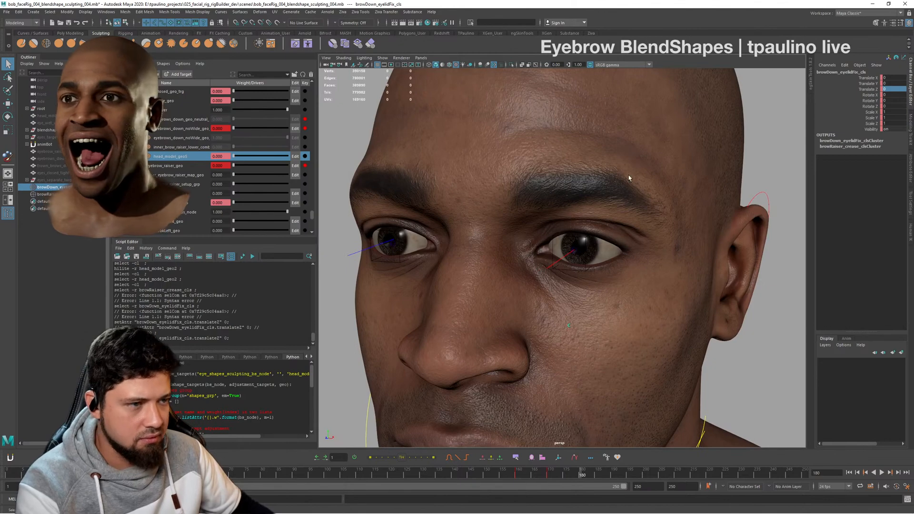
key(s)
- Clear the selection and reselect the browDown_eyelidFix_cls cluster by its handle on the cheek
alt+drag(630, 213, 569, 263)
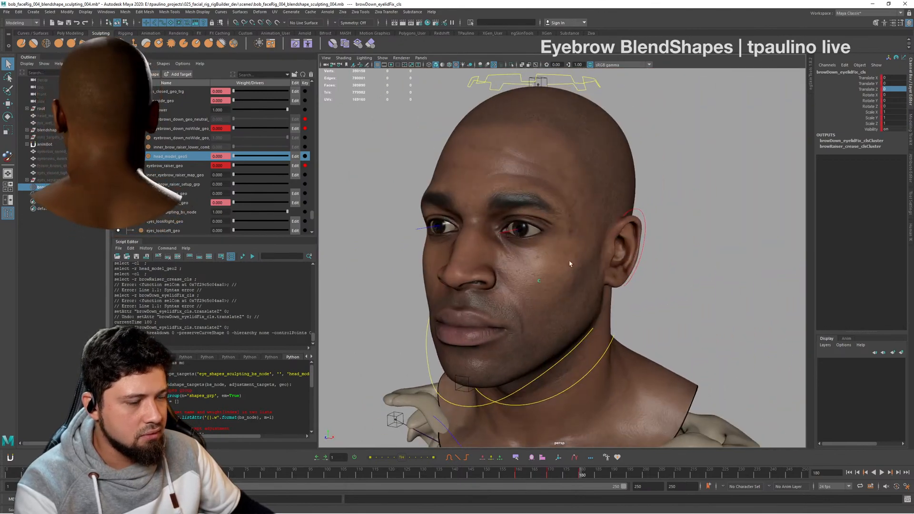
click(731, 246)
alt+drag(659, 272, 567, 290)
click(504, 280)
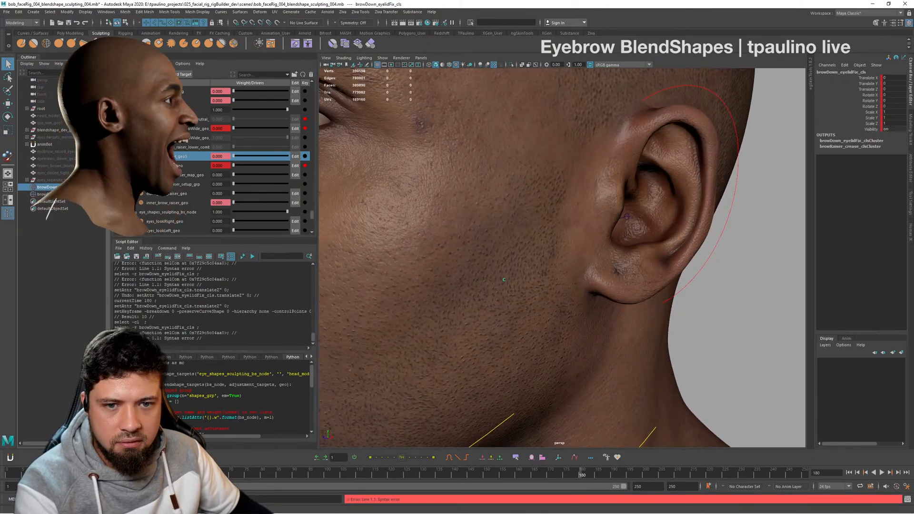
- Select the browRaiser_crease_cls cluster by its cheek handle and activate the Move tool on it
click(503, 280)
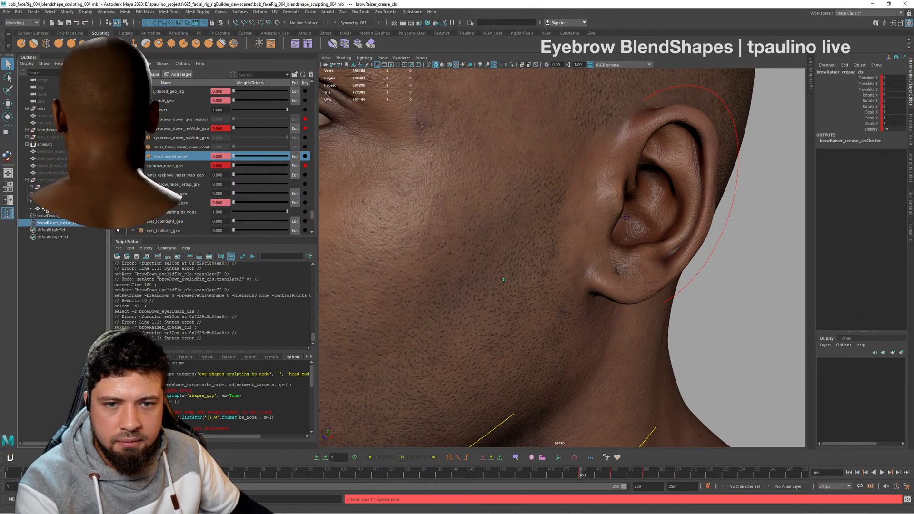
click(26, 130)
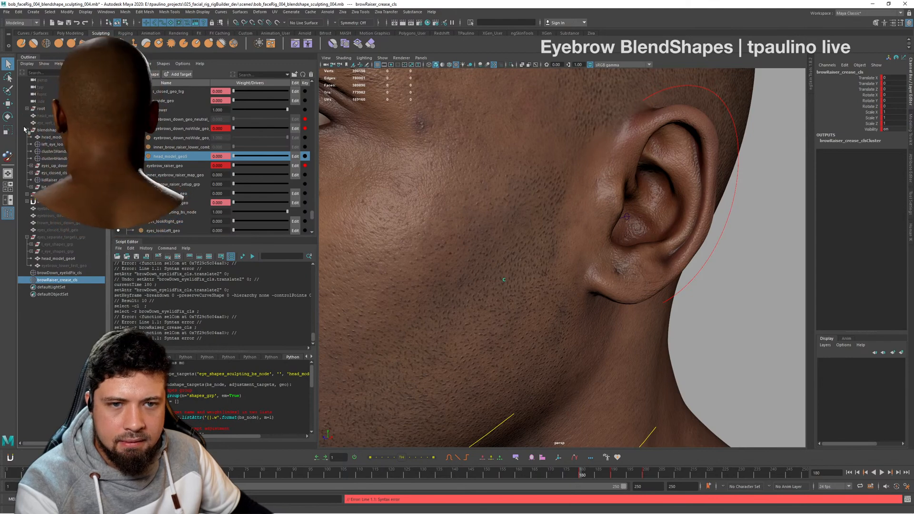
click(26, 129)
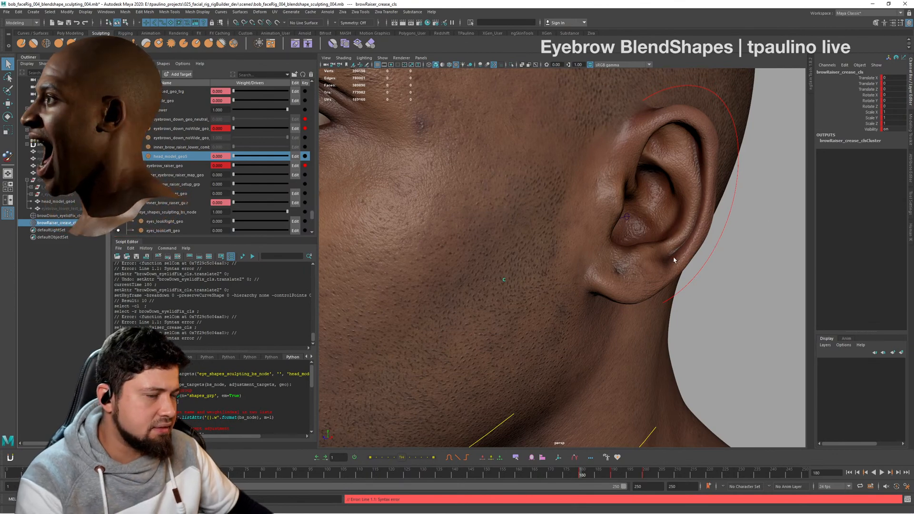
alt+drag(673, 259, 709, 256)
alt+right_drag(709, 256, 623, 222)
alt+drag(624, 222, 606, 225)
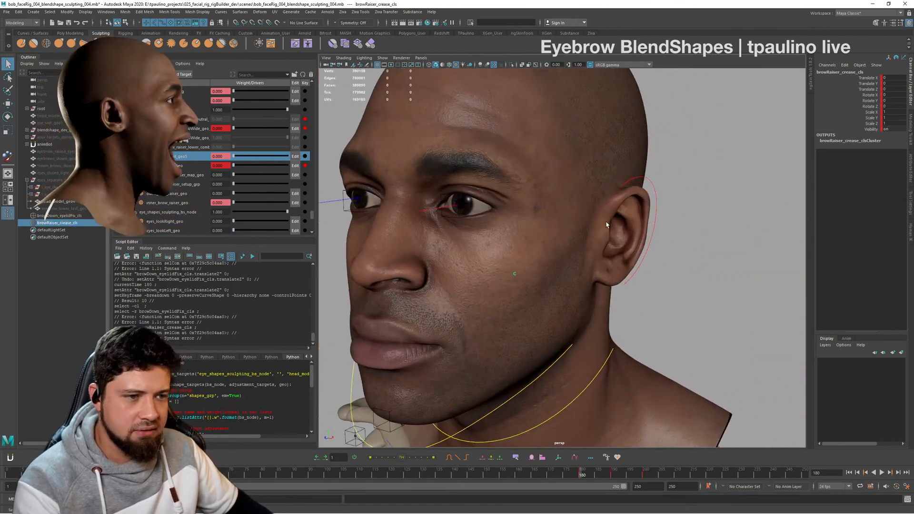
key(w)
alt+drag(563, 269, 679, 227)
- Select head_model_geo2 to check its deformers, and select the browDown_eyelidFix_cls cluster in place of browRaiser_crease_cls
click(686, 178)
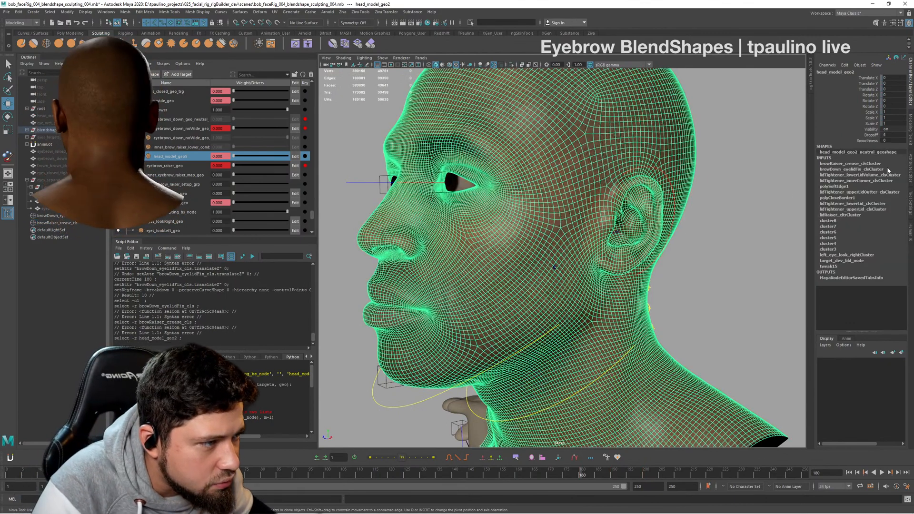
click(60, 223)
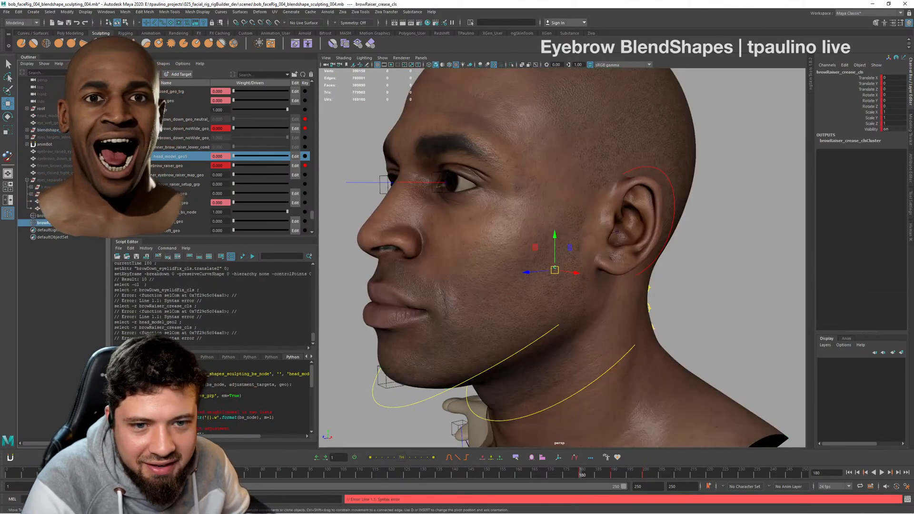
click(61, 215)
click(61, 222)
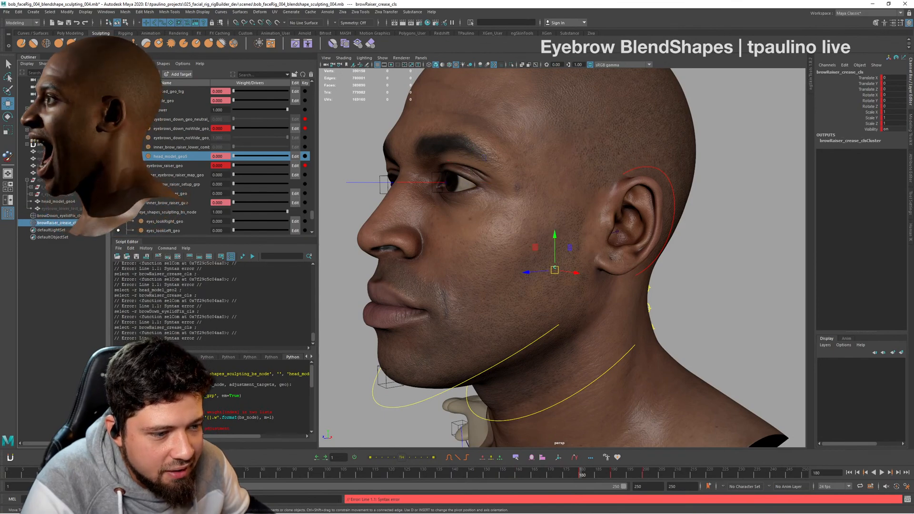
click(81, 216)
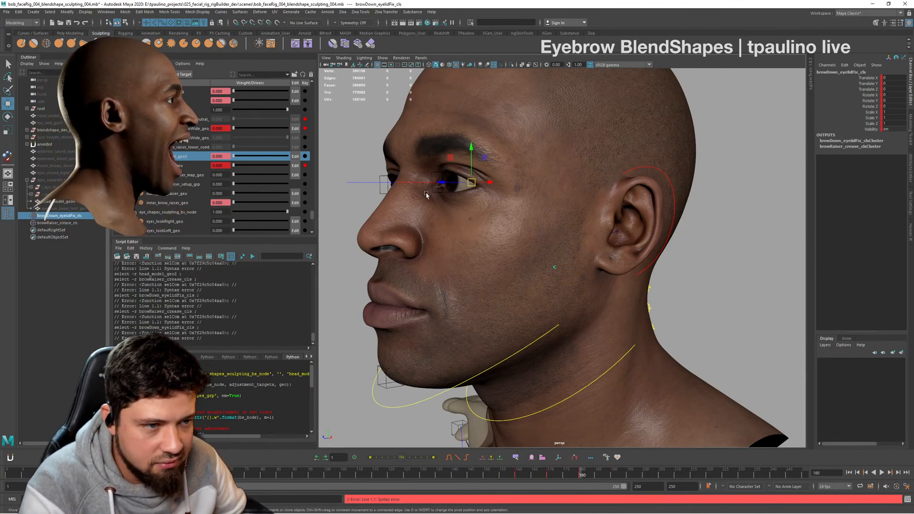
- Try moving the browDown_eyelidFix_cls cluster down the face, and undo the move
drag(455, 162, 411, 161)
drag(363, 201, 452, 259)
alt+drag(335, 228, 432, 277)
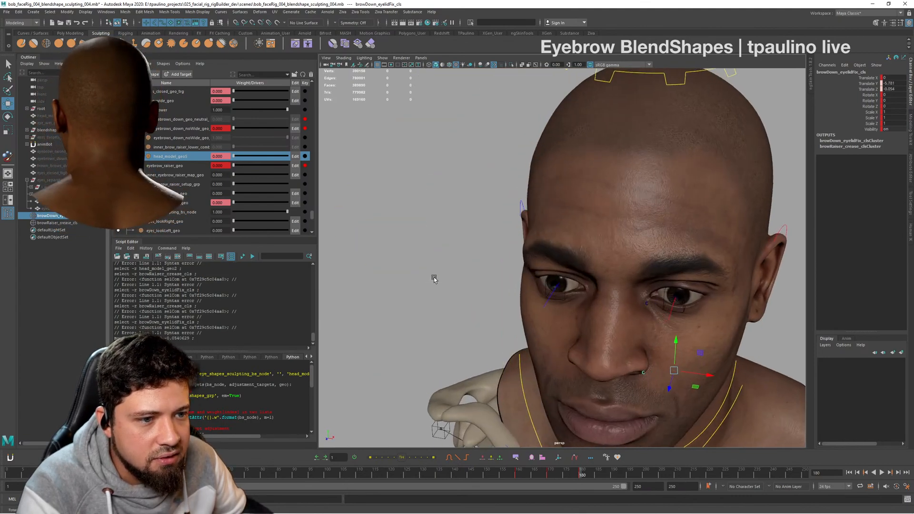
alt+middle_drag(433, 278, 369, 224)
alt+right_drag(369, 224, 417, 231)
alt+middle_drag(417, 231, 396, 221)
key(ctrl+z)
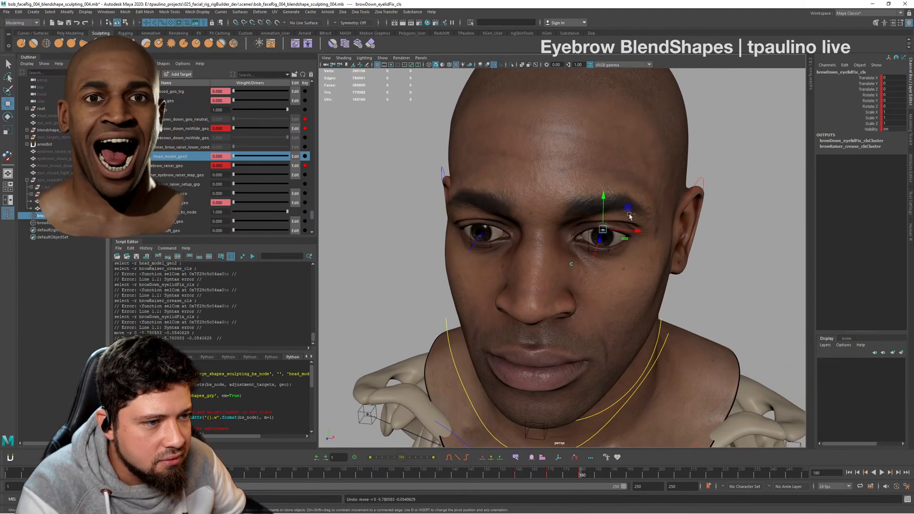
- Test small moves of the browDown_eyelidFix_cls cluster to see its effect around the eye, undoing each one
drag(629, 216, 539, 266)
key(ctrl+z)
alt+right_drag(539, 267, 629, 275)
alt+drag(629, 275, 594, 244)
alt+middle_drag(595, 243, 618, 350)
alt+right_drag(618, 350, 654, 343)
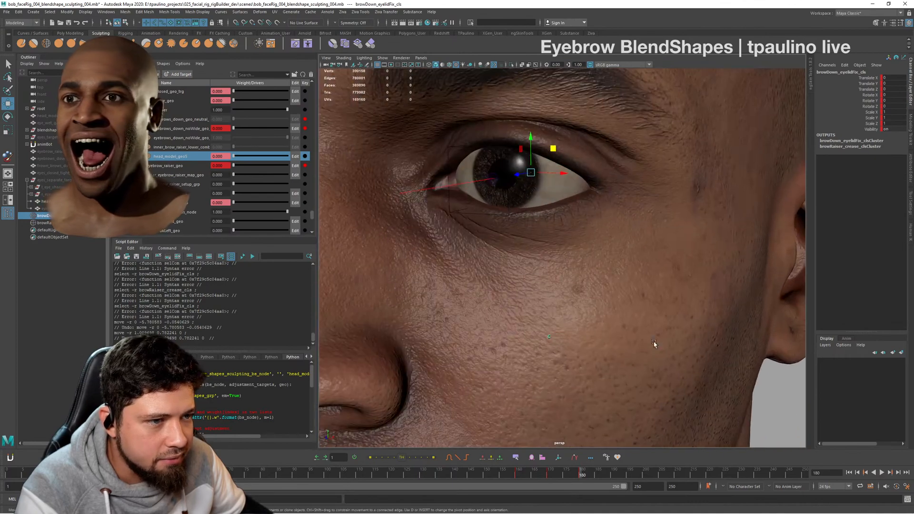
drag(551, 149, 534, 203)
key(ctrl+z)
- Clear the selection and set the inner_brow_raiser_geo blend shape weight to 1 on the full front view of the head
alt+right_drag(534, 202, 364, 185)
alt+drag(631, 131, 604, 130)
click(604, 131)
alt+drag(680, 197, 743, 198)
alt+right_drag(676, 198, 703, 198)
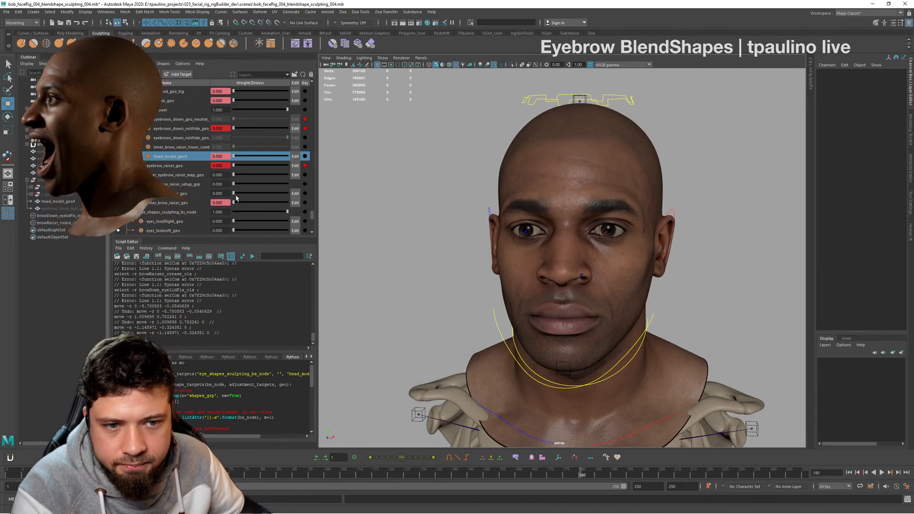
drag(237, 198, 358, 194)
drag(196, 188, 372, 206)
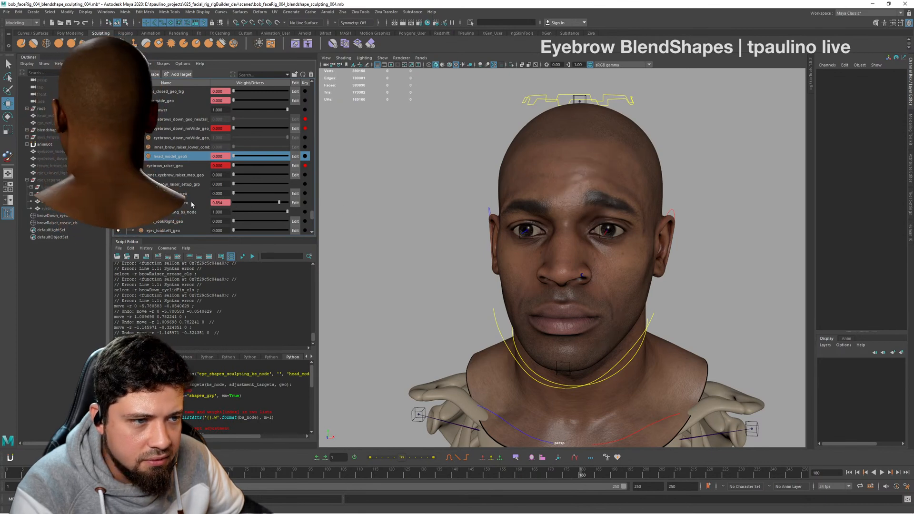
drag(191, 205, 381, 204)
- Examine the inner brow raiser shape on the forehead and brows from front and three-quarter views
alt+drag(540, 193, 507, 198)
alt+right_drag(507, 198, 565, 212)
mouse_move(565, 213)
alt+mouse_down()
mouse_move(591, 211)
mouse_move(557, 209)
alt+mouse_up()
alt+right_drag(557, 210, 629, 214)
alt+drag(628, 214, 601, 212)
alt+right_drag(601, 213, 517, 210)
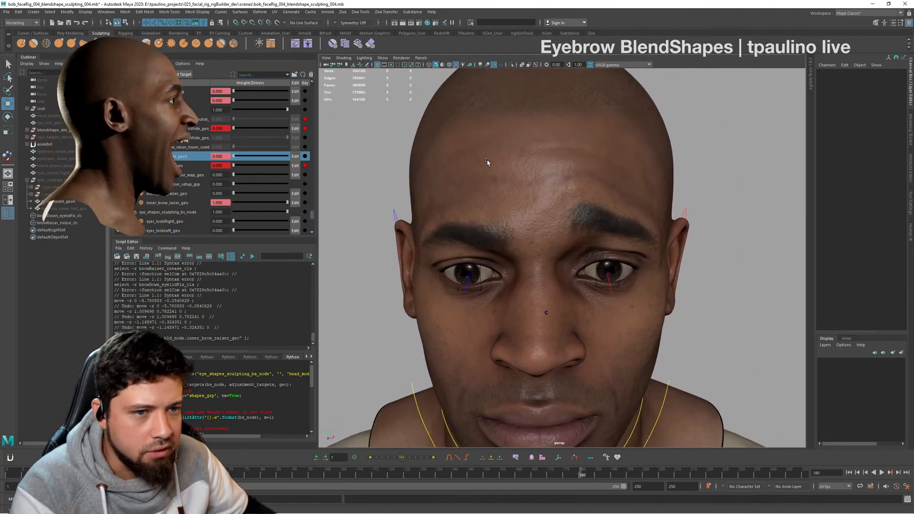
key(alt+Tab)
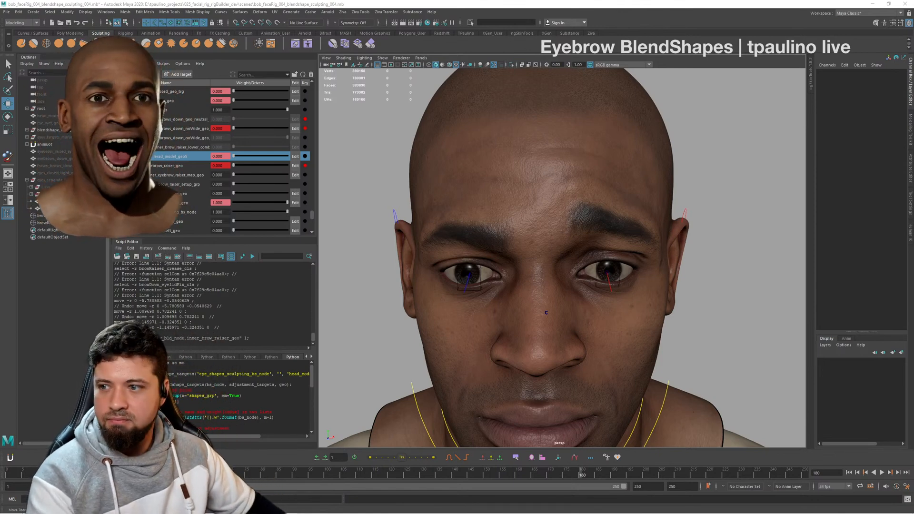
alt+drag(707, 277, 496, 275)
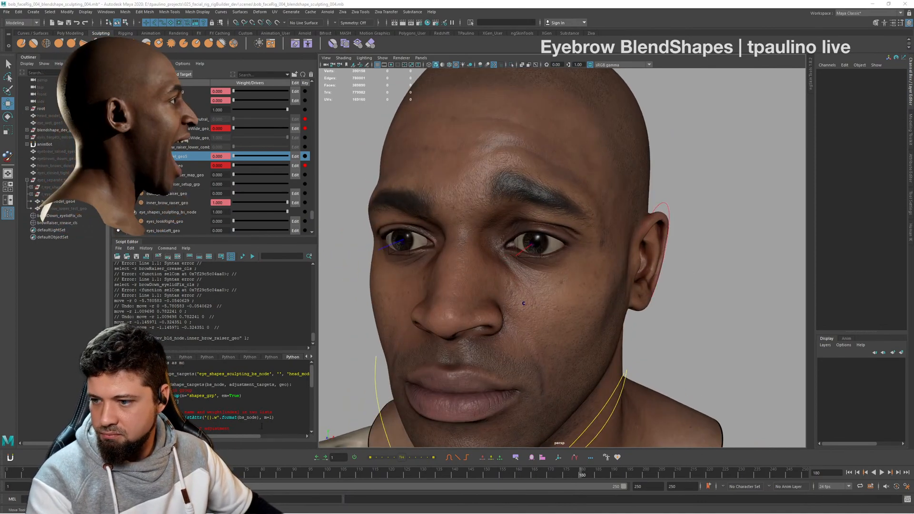
mouse_move(703, 280)
alt+mouse_down()
mouse_move(675, 271)
mouse_move(709, 269)
alt+mouse_up()
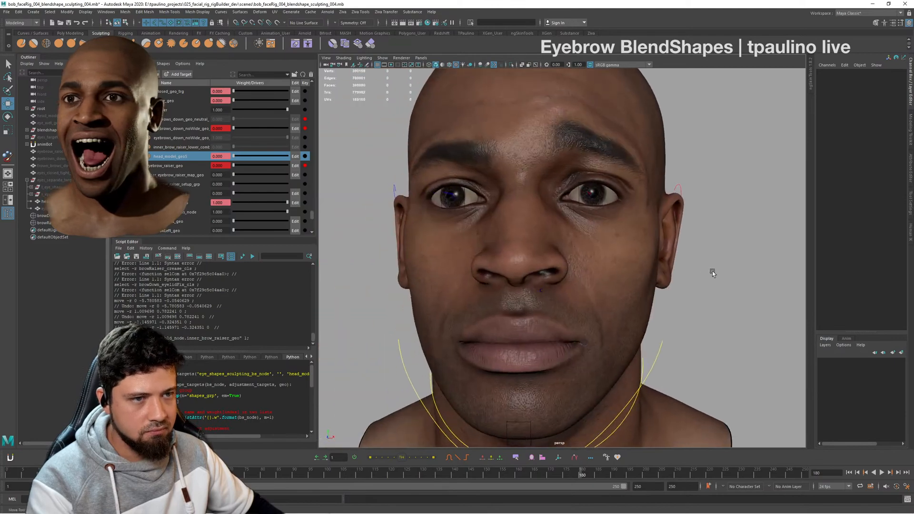
alt+right_drag(709, 269, 692, 326)
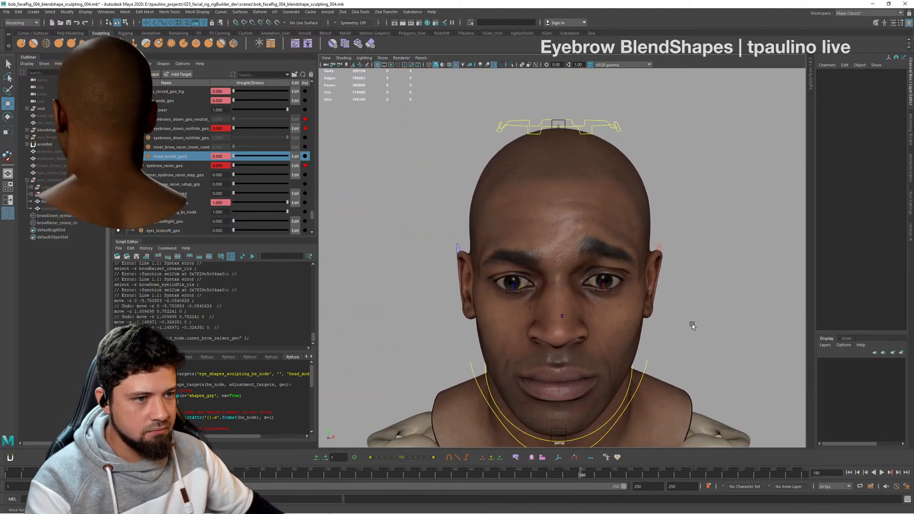
key(XF86AudioLowerVolume)
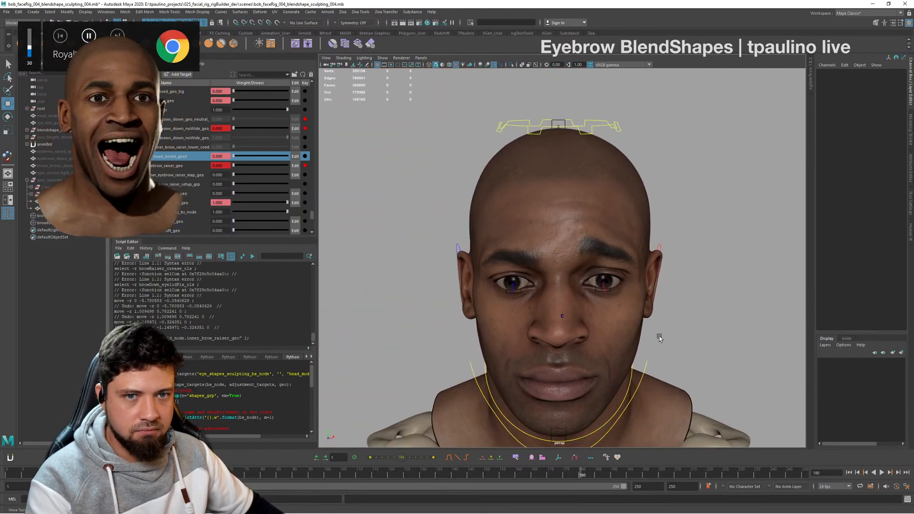
alt+drag(704, 331, 675, 332)
alt+right_drag(675, 332, 718, 351)
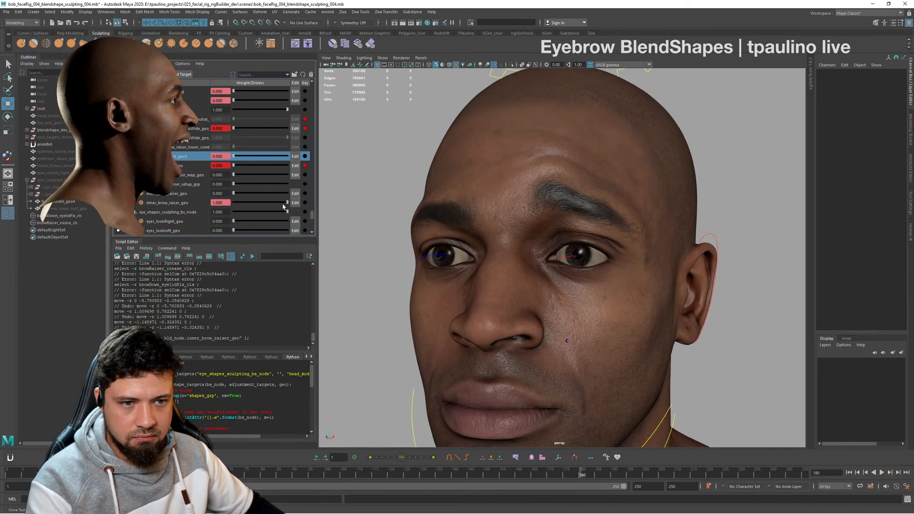
- Reset the inner_brow_raiser_geo weight to 0, play the animation and go to frame 220
drag(287, 203, 192, 193)
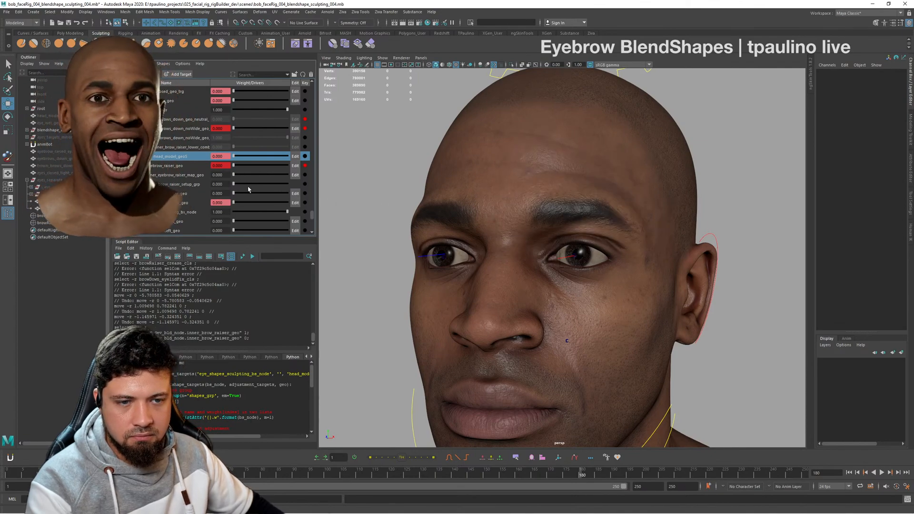
key(alt+v)
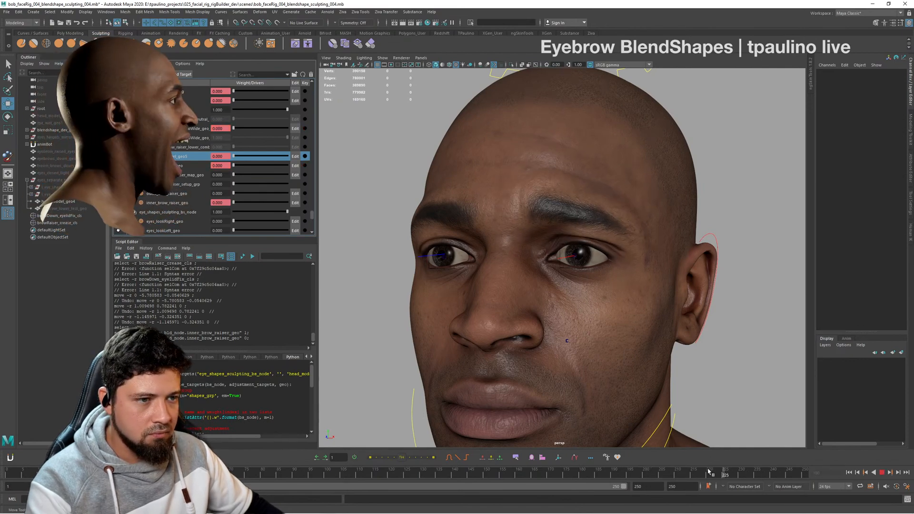
click(717, 472)
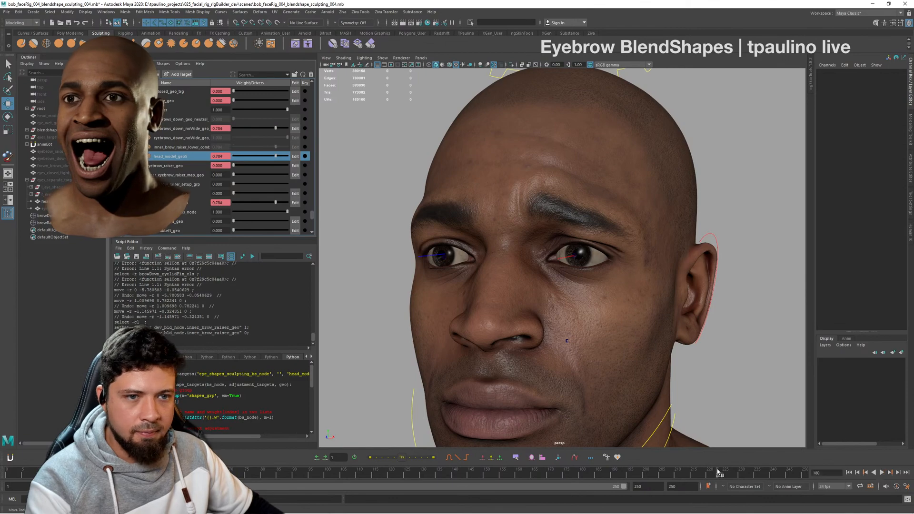
drag(720, 472, 708, 476)
- Examine the combined brow-down and inner-brow-raise shape at frame 220 from front and three-quarter views
alt+drag(588, 287, 632, 353)
alt+right_drag(631, 352, 598, 318)
alt+drag(598, 318, 651, 310)
alt+right_drag(651, 309, 697, 334)
alt+drag(698, 334, 602, 333)
alt+right_drag(601, 333, 614, 334)
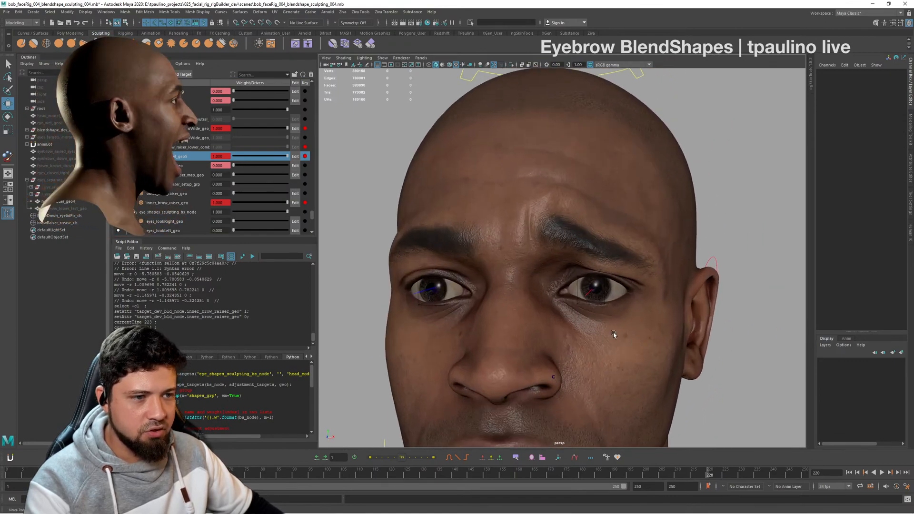
mouse_move(588, 296)
alt+mouse_down()
mouse_move(593, 306)
mouse_move(592, 283)
mouse_move(595, 291)
alt+mouse_up()
alt+right_drag(595, 291, 534, 298)
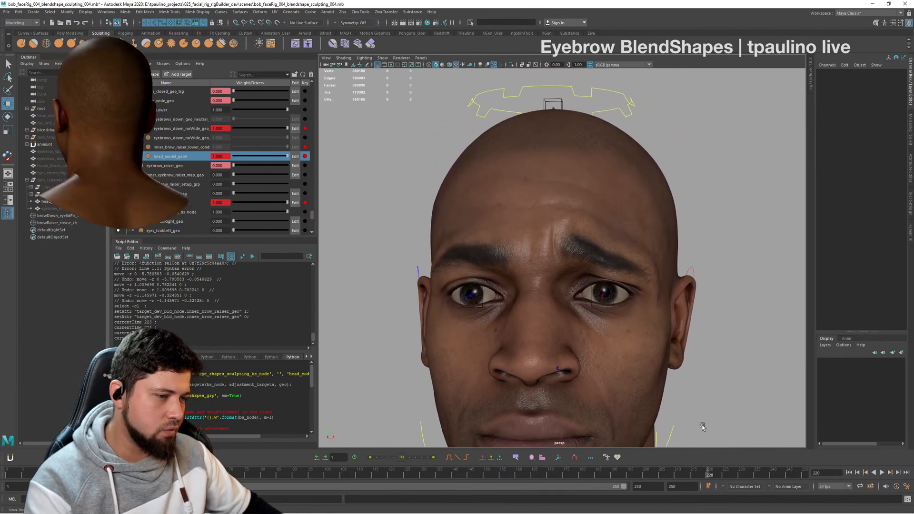
- Play back the brow animation, go to frame 191 and examine the brows and forehead there
key(alt+v)
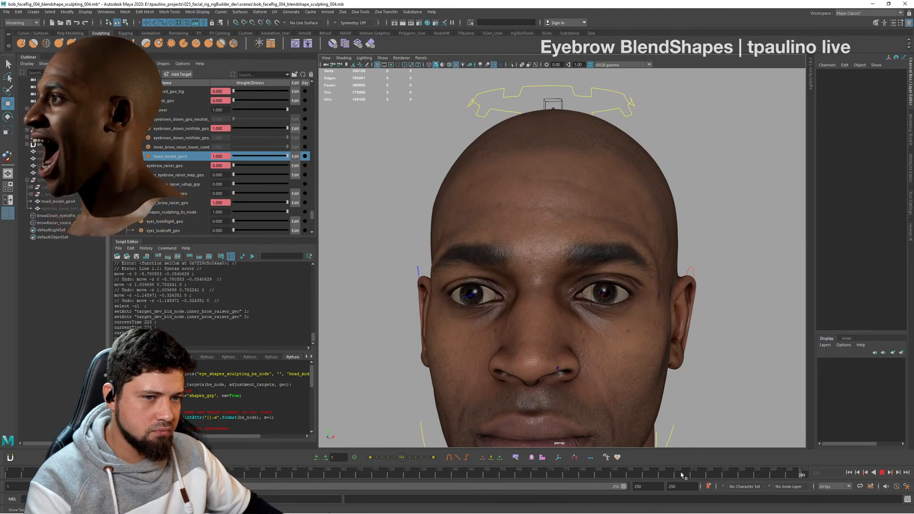
mouse_move(682, 474)
mouse_down()
mouse_move(574, 474)
mouse_move(617, 472)
mouse_up()
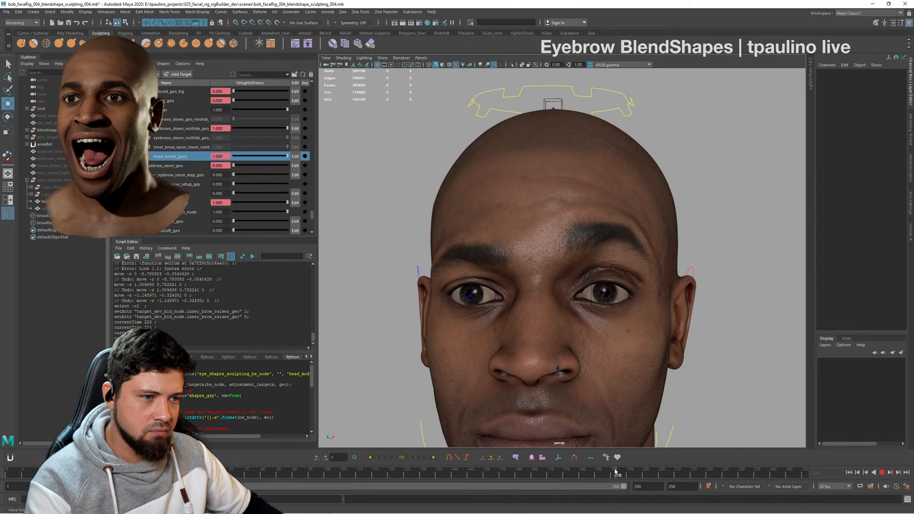
alt+drag(605, 359, 640, 291)
alt+right_drag(640, 292, 614, 313)
alt+drag(614, 312, 674, 324)
alt+right_drag(674, 323, 695, 333)
alt+drag(573, 304, 583, 307)
alt+right_drag(583, 307, 616, 310)
alt+drag(616, 310, 580, 337)
- Play the brow animation again and stop it at frame 219
key(alt+v)
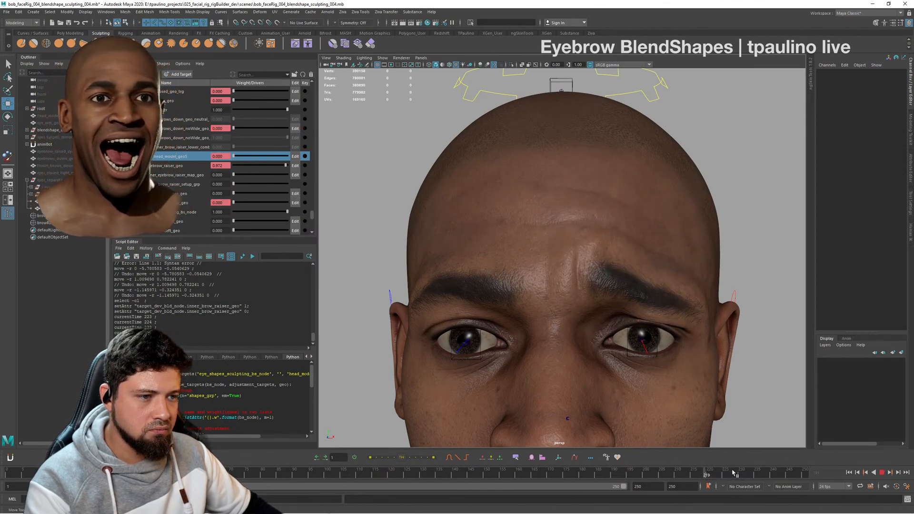
click(705, 474)
mouse_move(658, 313)
alt+mouse_down()
mouse_move(638, 334)
mouse_move(657, 307)
alt+mouse_up()
click(642, 278)
mouse_move(670, 257)
right_down()
mouse_move(671, 378)
mouse_move(781, 392)
right_up()
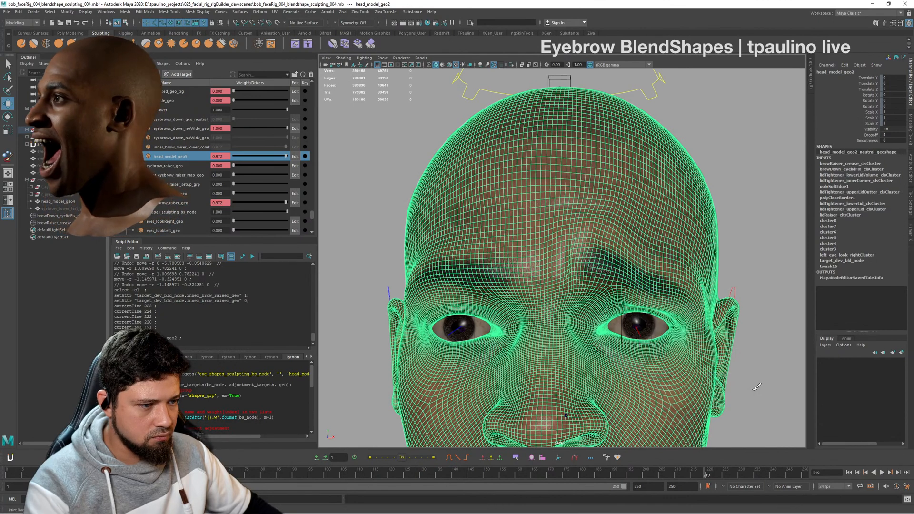
mouse_move(583, 281)
alt+mouse_down()
mouse_move(597, 270)
mouse_move(591, 316)
mouse_move(597, 292)
mouse_move(588, 278)
mouse_move(590, 290)
mouse_move(616, 283)
mouse_move(592, 330)
mouse_move(617, 273)
mouse_move(634, 267)
mouse_move(624, 255)
alt+mouse_up()
key(q)
click(735, 210)
- Examine the combined brow shape at frame 219, comparing the eyebrows and forehead creases from several angles
alt+right_drag(624, 255, 643, 277)
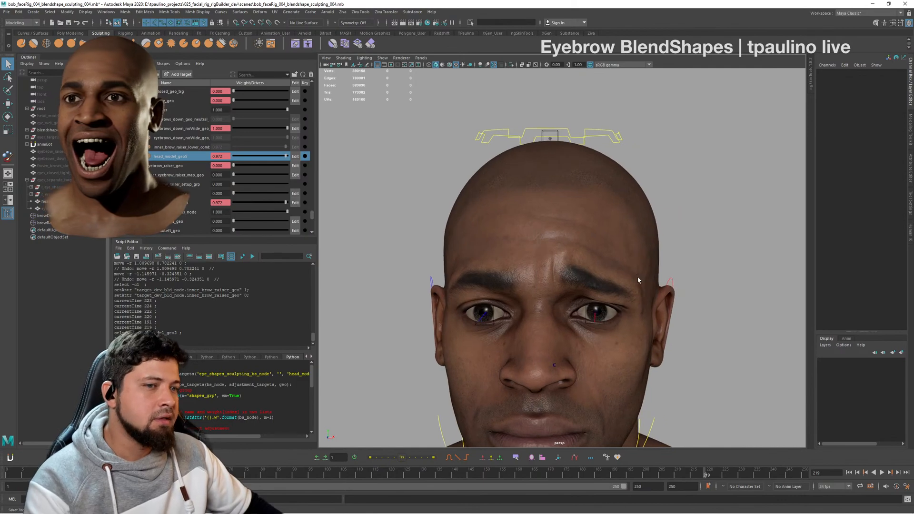
key(alt+Tab)
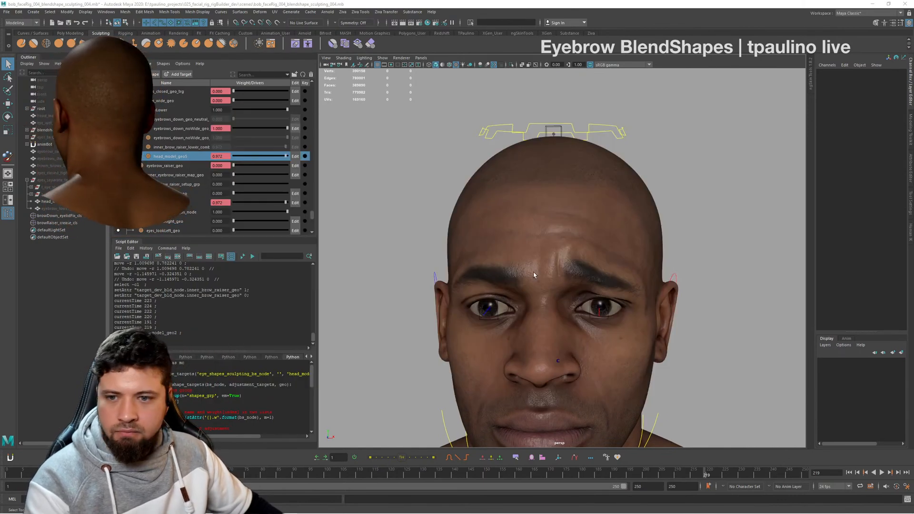
alt+drag(562, 307, 528, 304)
alt+right_drag(528, 305, 607, 295)
alt+drag(606, 296, 633, 298)
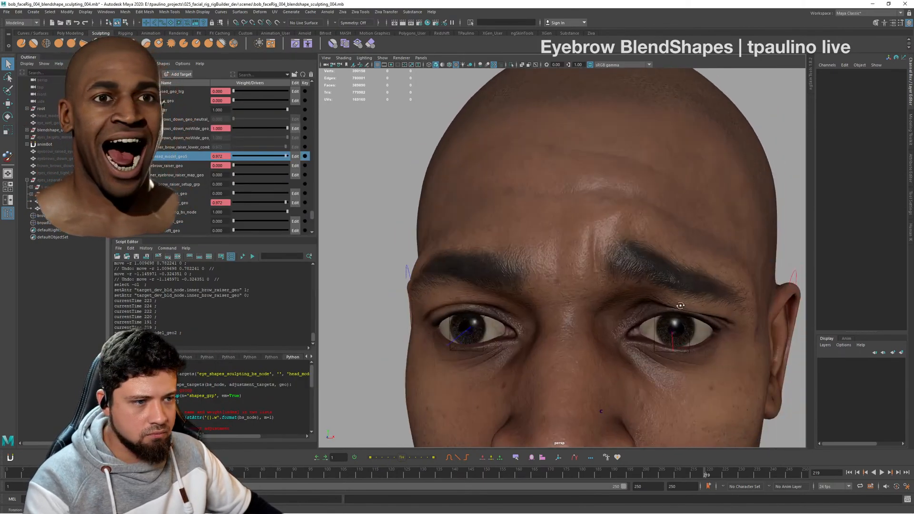
alt+right_drag(633, 297, 591, 278)
alt+drag(591, 278, 565, 265)
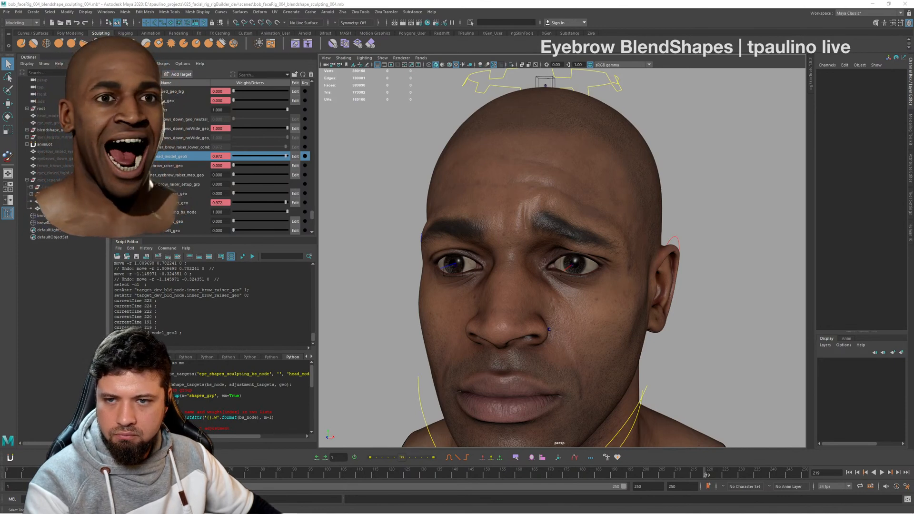
alt+drag(458, 290, 621, 280)
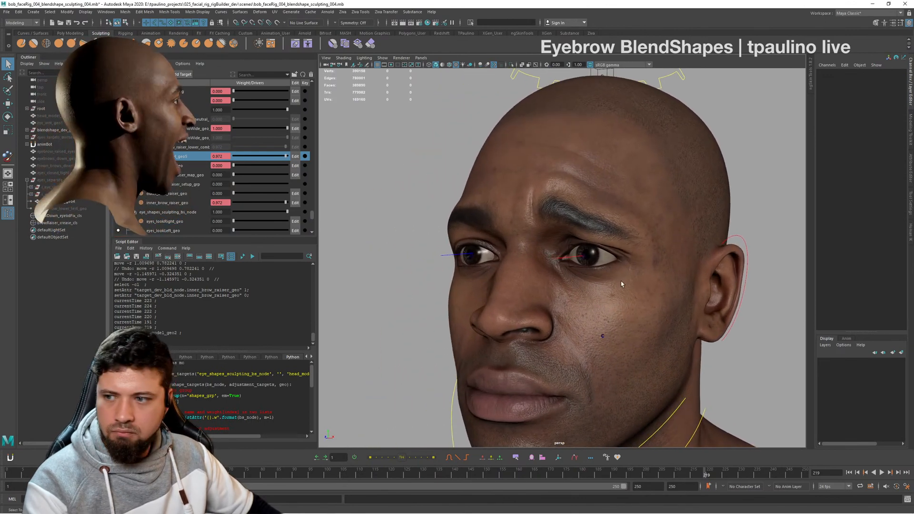
alt+drag(577, 231, 621, 257)
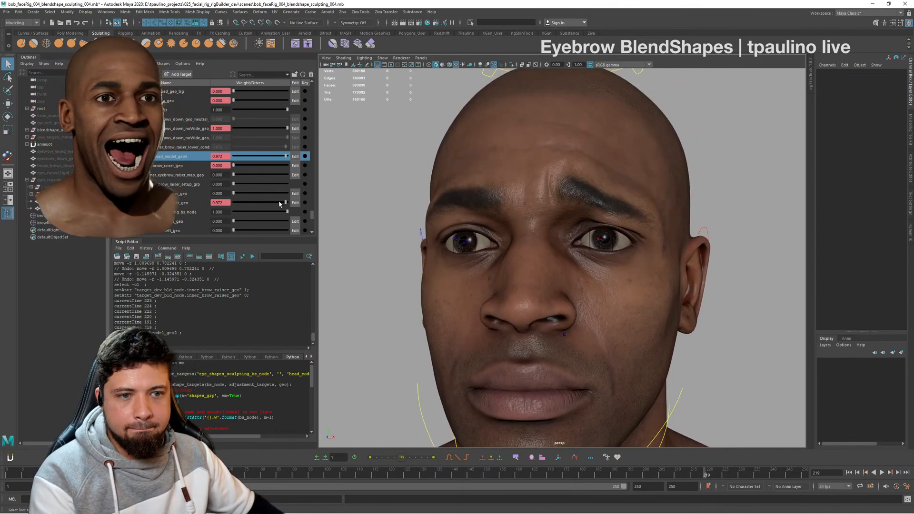
- Set the inner_brow_raiser_geo blend shape weight to 0 and go to frame 250
drag(285, 203, 230, 204)
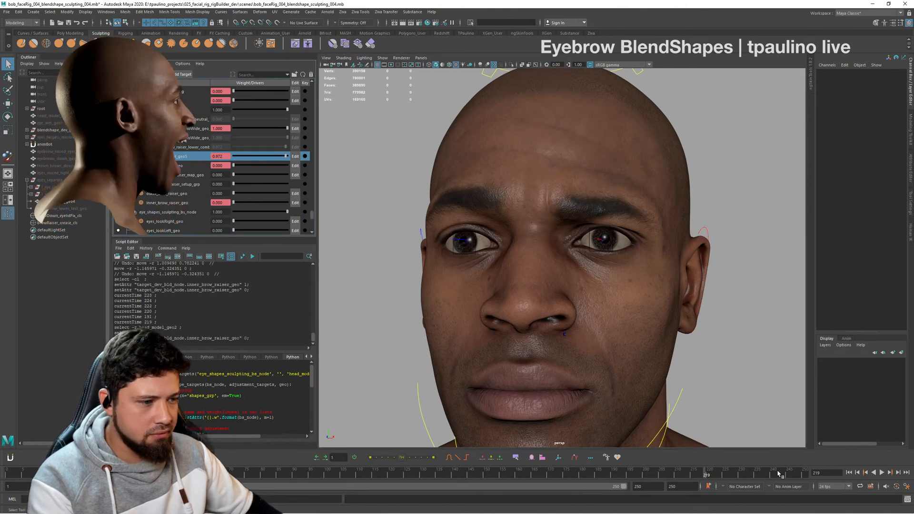
drag(785, 472, 808, 475)
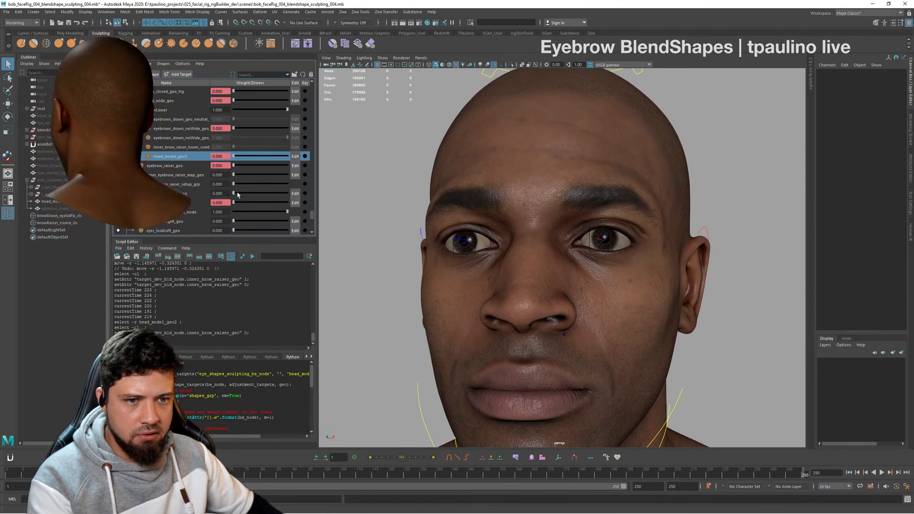
- Test the eyebrows-down and inner-brow-raiser targets by moving their weights up and returning them to 0
drag(237, 194, 185, 195)
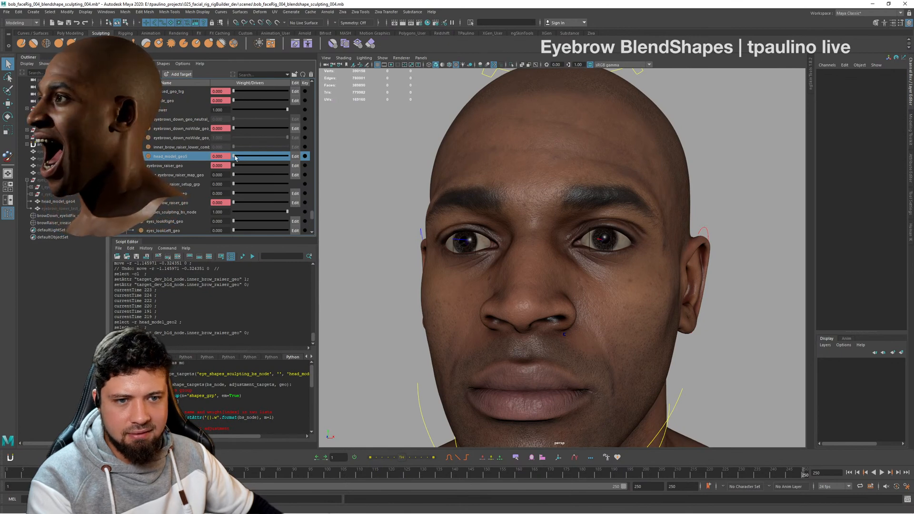
drag(238, 157, 185, 164)
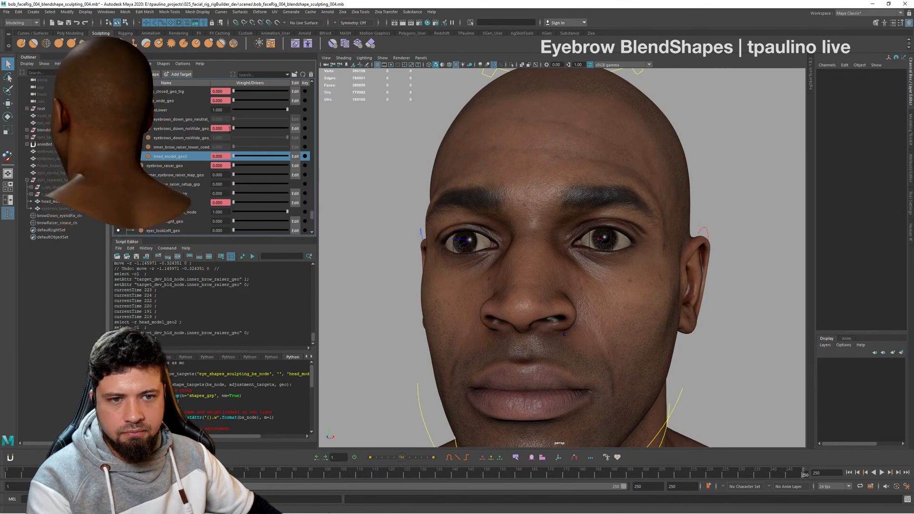
drag(230, 129, 349, 142)
drag(268, 138, 352, 144)
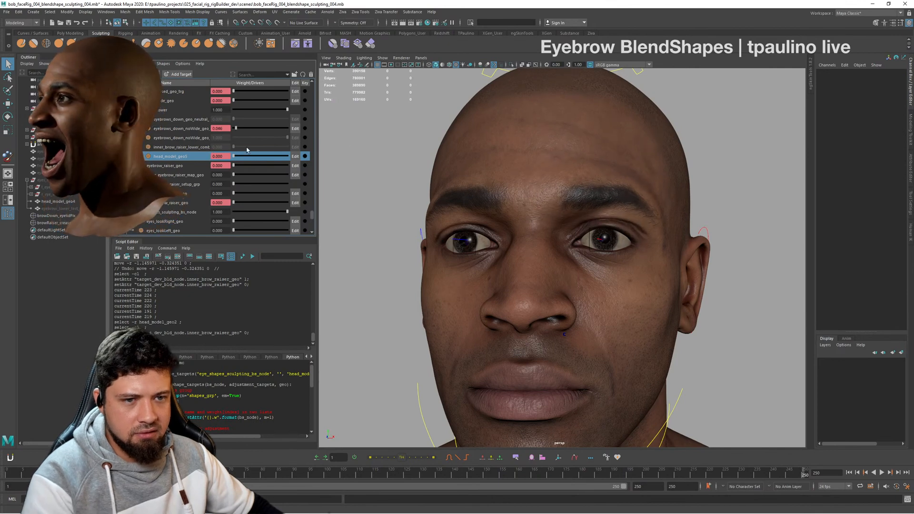
drag(302, 151, 218, 158)
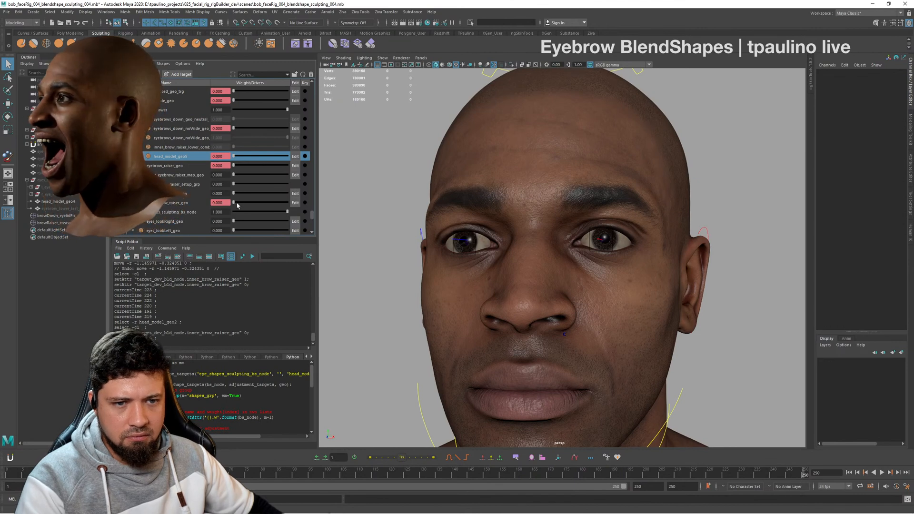
drag(234, 204, 305, 205)
drag(239, 208, 191, 212)
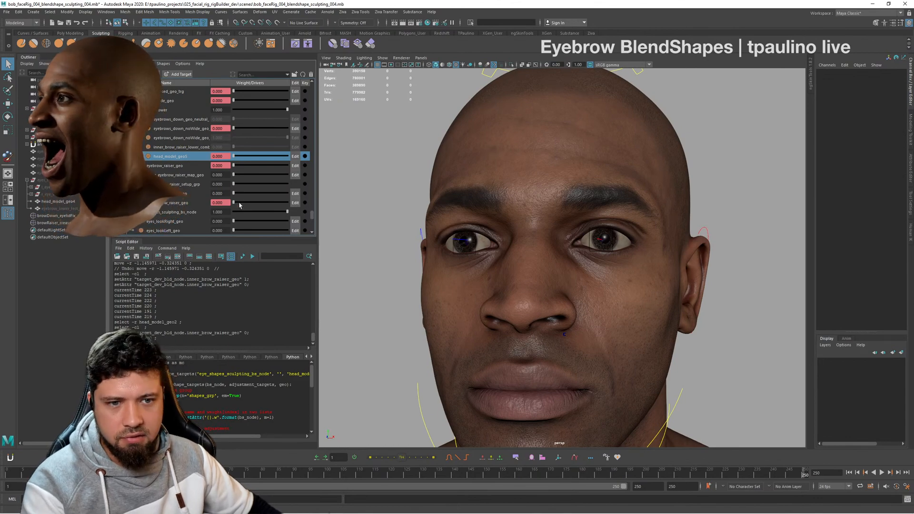
- Set the inner_brow_raiser_geo weight to 1, then duplicate the deformed head mesh and unparent the copy to the world
drag(190, 211, 354, 211)
alt+drag(644, 229, 534, 199)
alt+drag(594, 202, 656, 190)
click(612, 184)
alt+right_drag(656, 190, 688, 209)
alt+drag(688, 209, 679, 213)
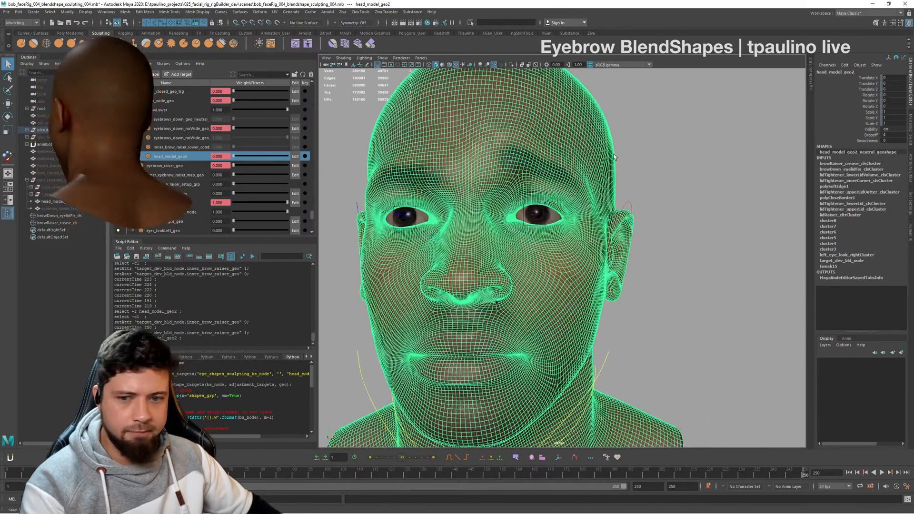
alt+middle_drag(697, 191, 710, 202)
alt+right_drag(709, 202, 658, 216)
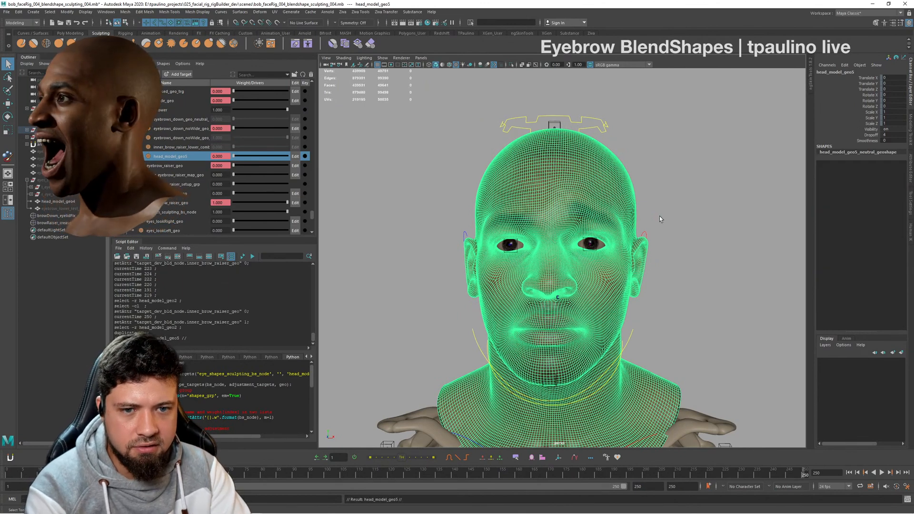
key(shift+p)
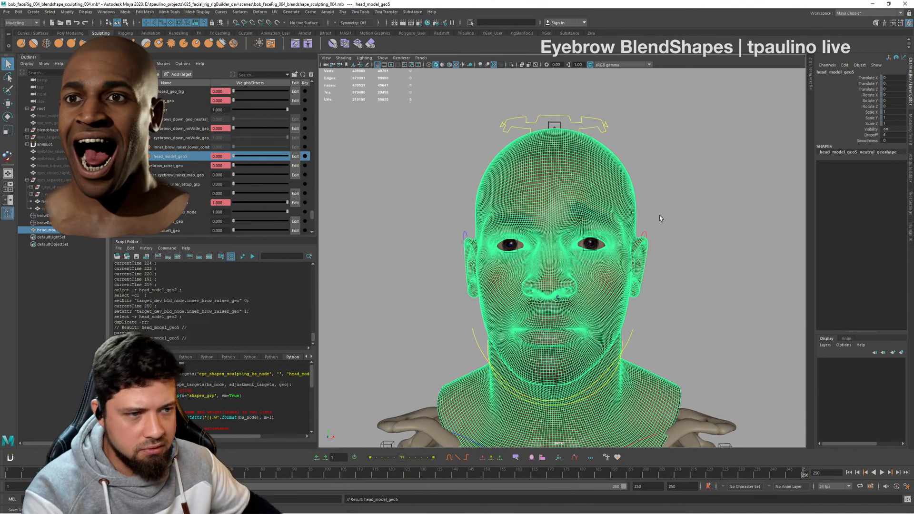
- Rename the duplicated inner-brow-raise head to l_innerBrow_raiser_geo
double_click(61, 230)
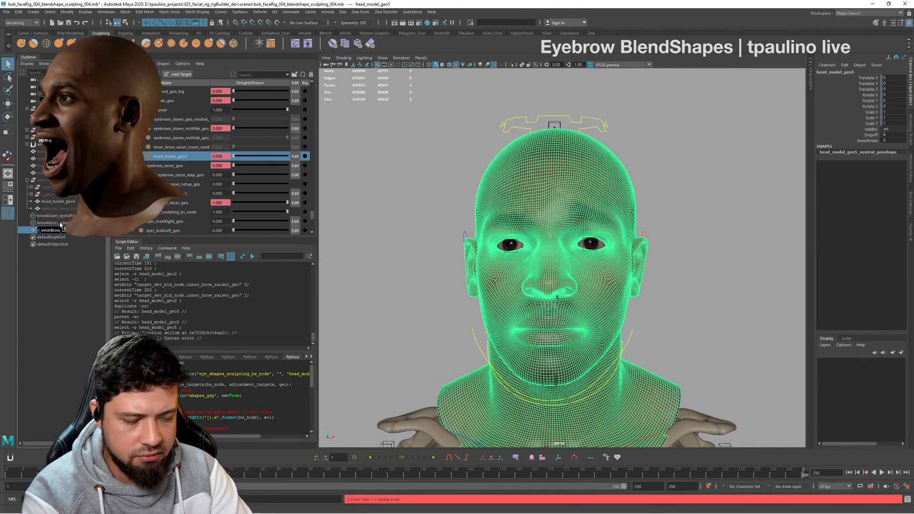
key(Return)
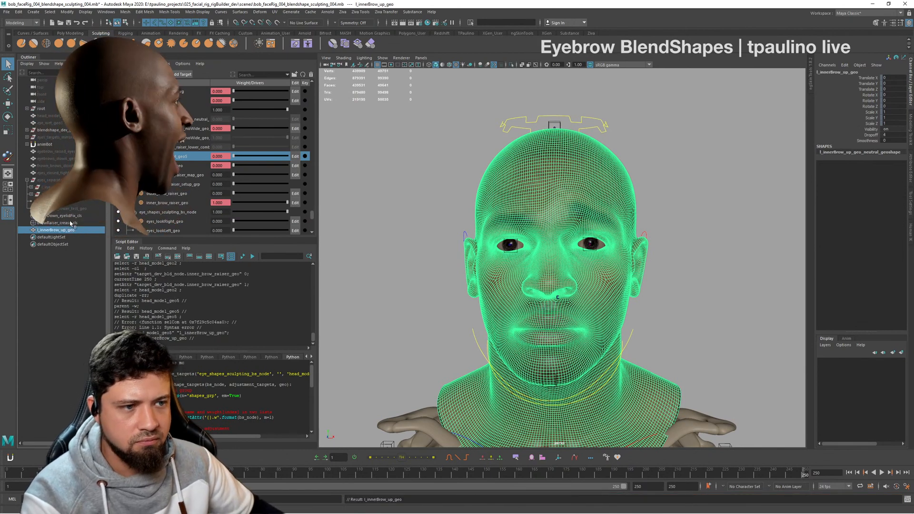
double_click(71, 231)
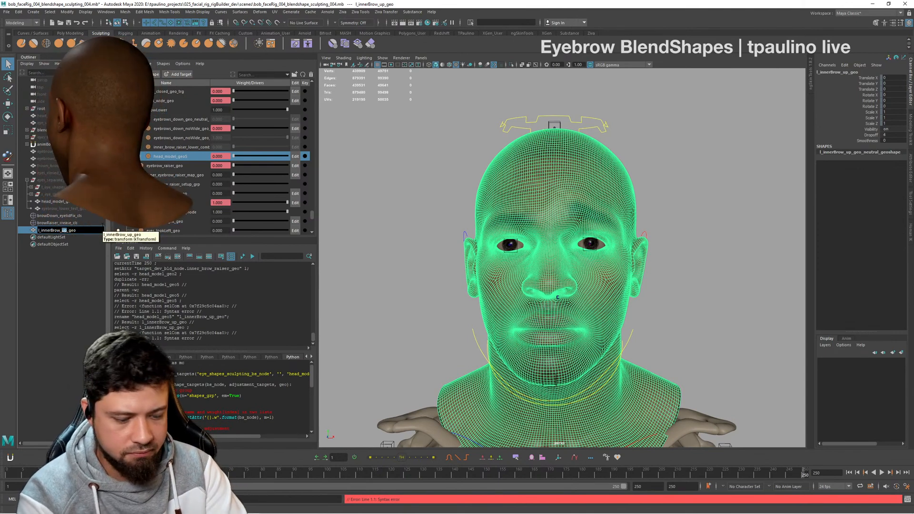
key(Return)
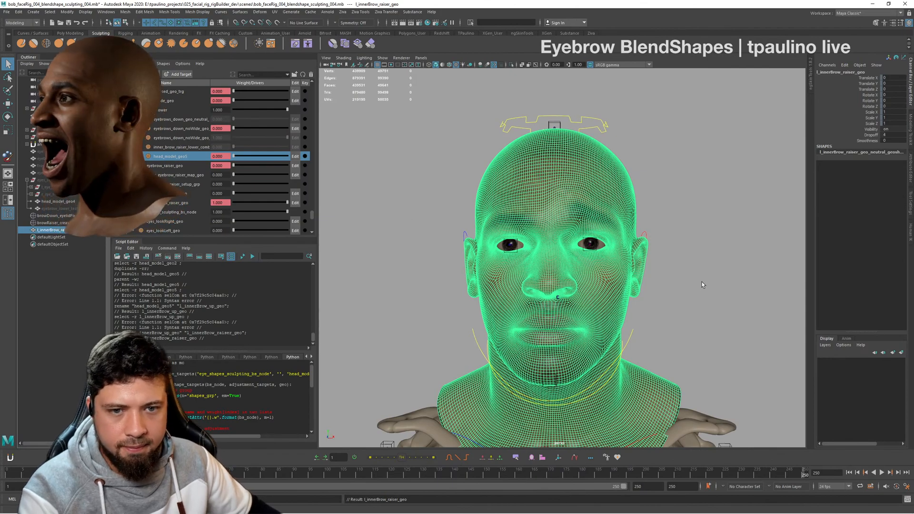
- Hide the l_innerBrow_raiser_geo duplicate so that only the original head remains shown
alt+drag(687, 324, 714, 324)
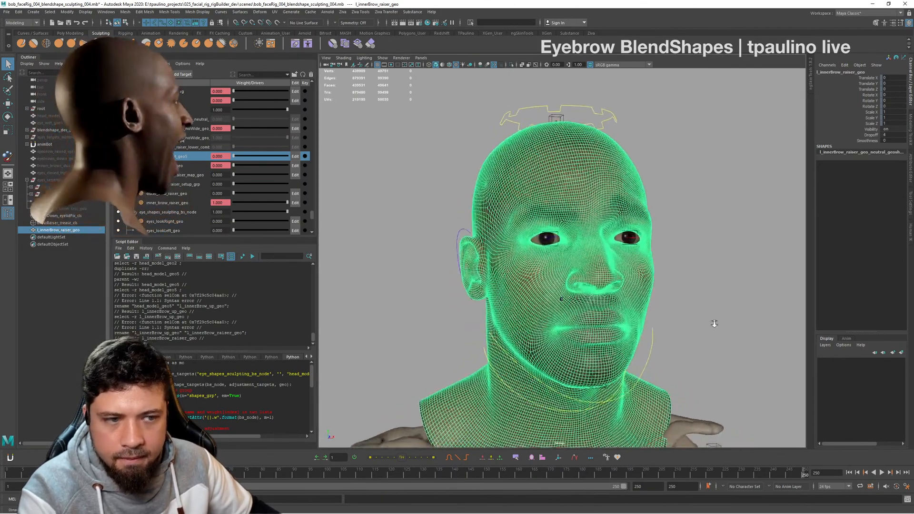
alt+right_drag(713, 324, 730, 317)
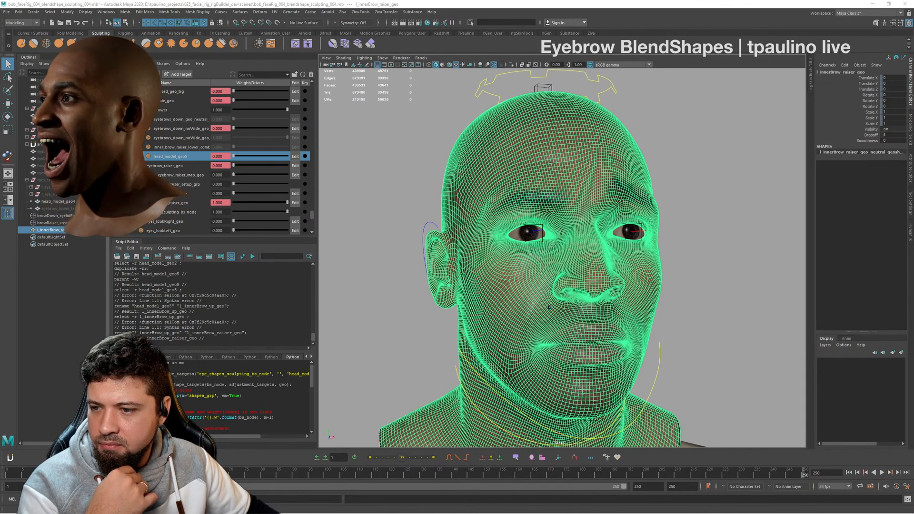
key(XF86AudioLowerVolume)
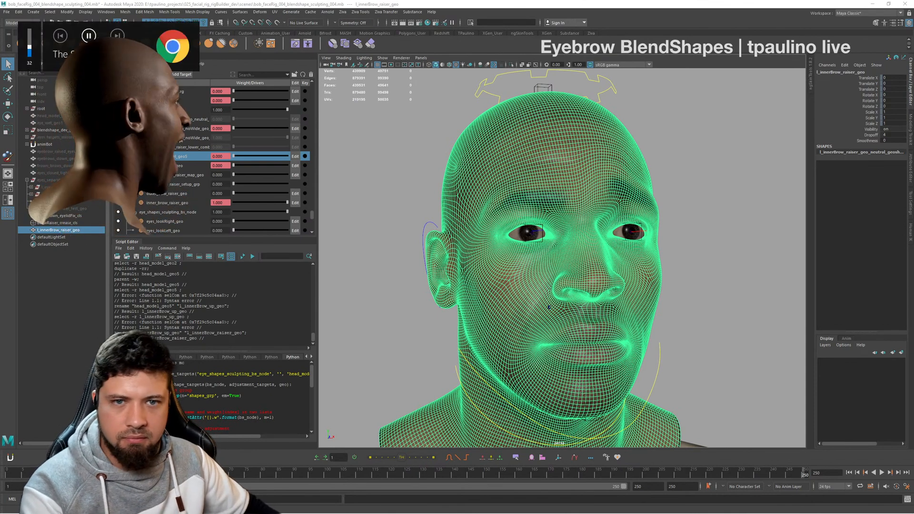
click(708, 336)
alt+drag(743, 256, 673, 272)
click(80, 231)
click(781, 229)
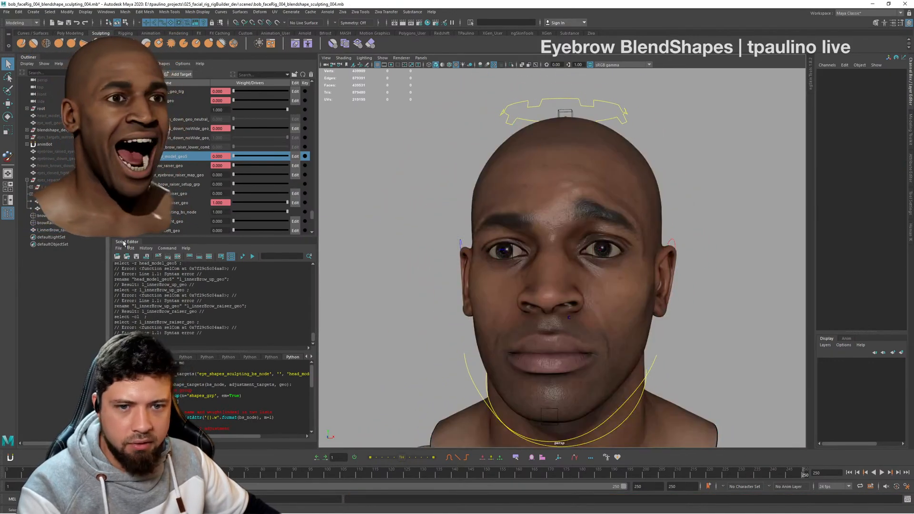
click(82, 236)
click(83, 232)
key(h)
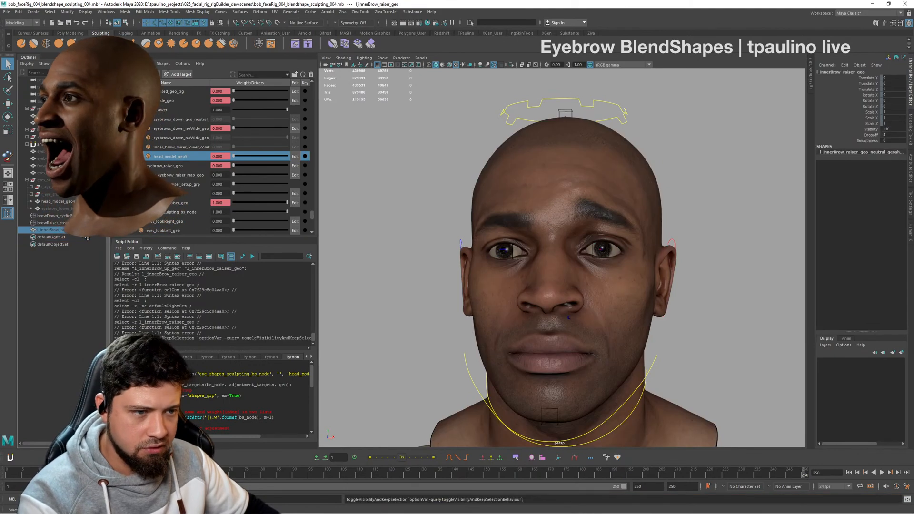
- Set the inner-brow-raiser weight to 0 and the outer-brow-raiser weight to 1, then duplicate and unparent the head mesh
drag(287, 203, 424, 206)
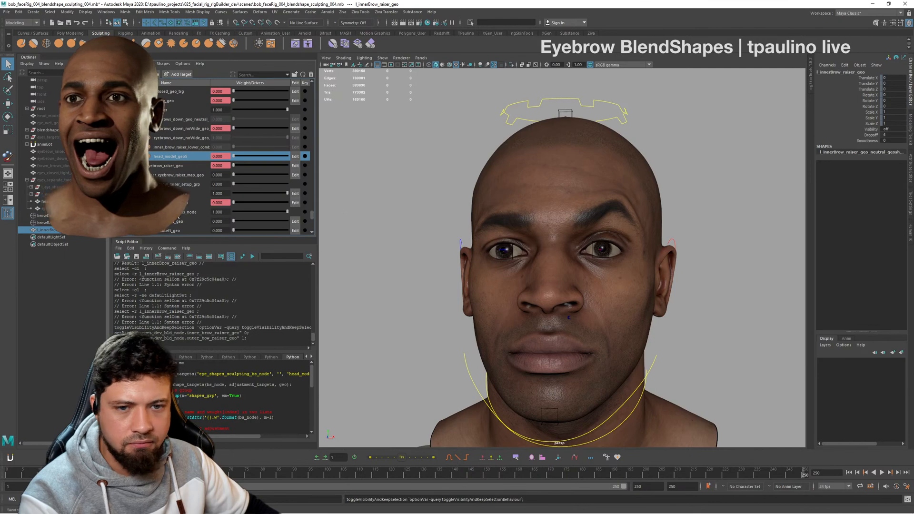
click(640, 181)
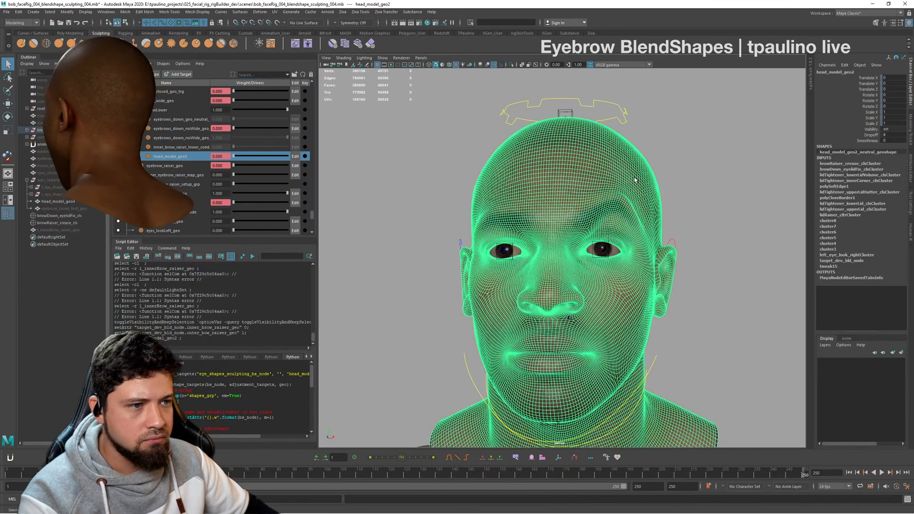
key(ctrl+d)
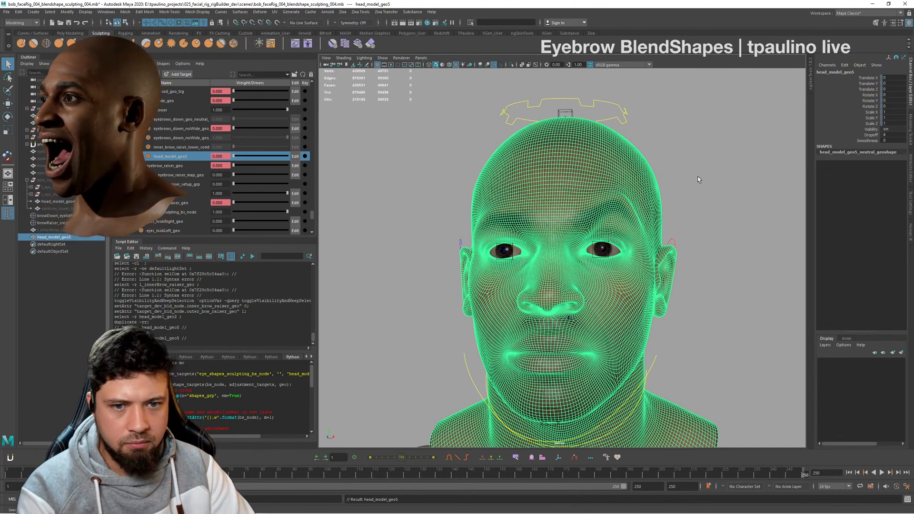
- Rename the duplicated outer-brow-raise head to l_outerBrow_raiser_geo
double_click(60, 237)
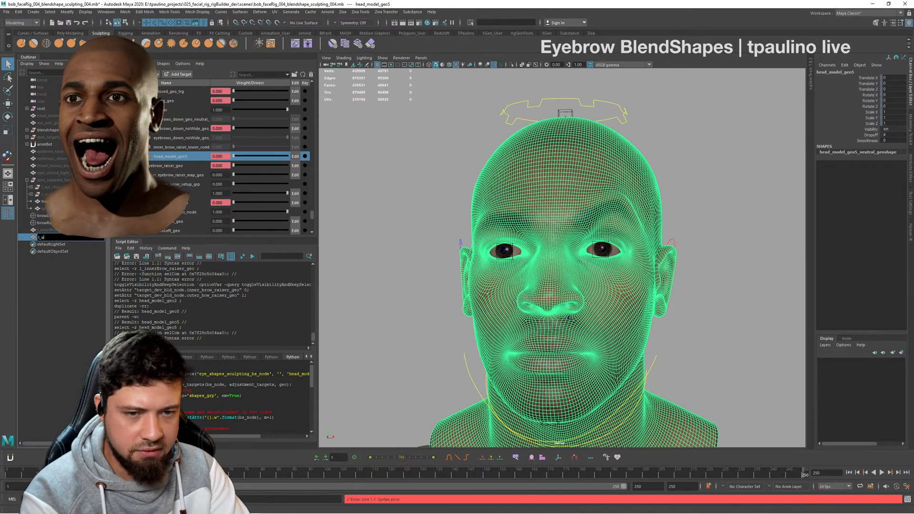
text(l_outer_)
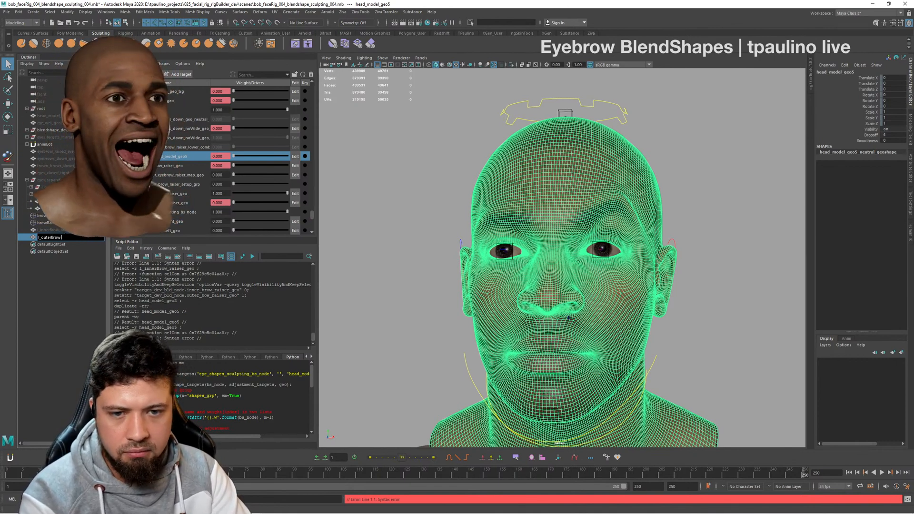
text(row_ra)
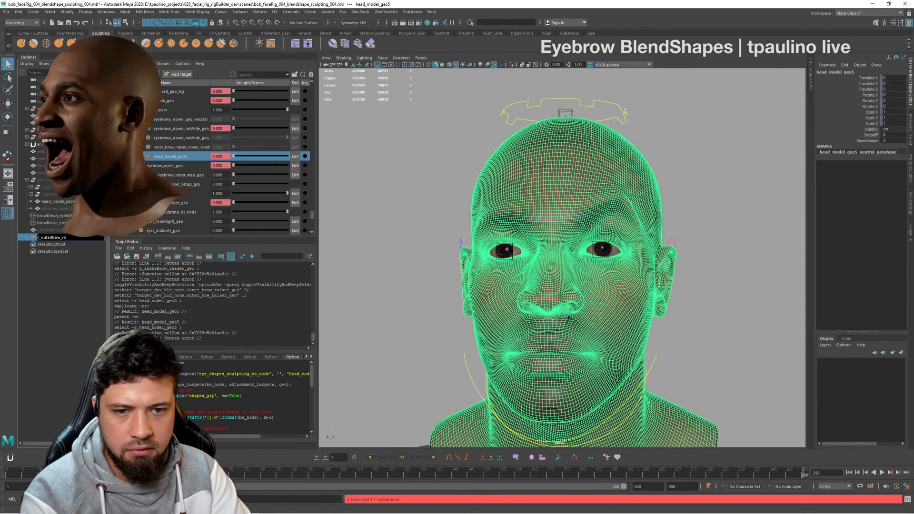
text(iser_geo)
key(Return)
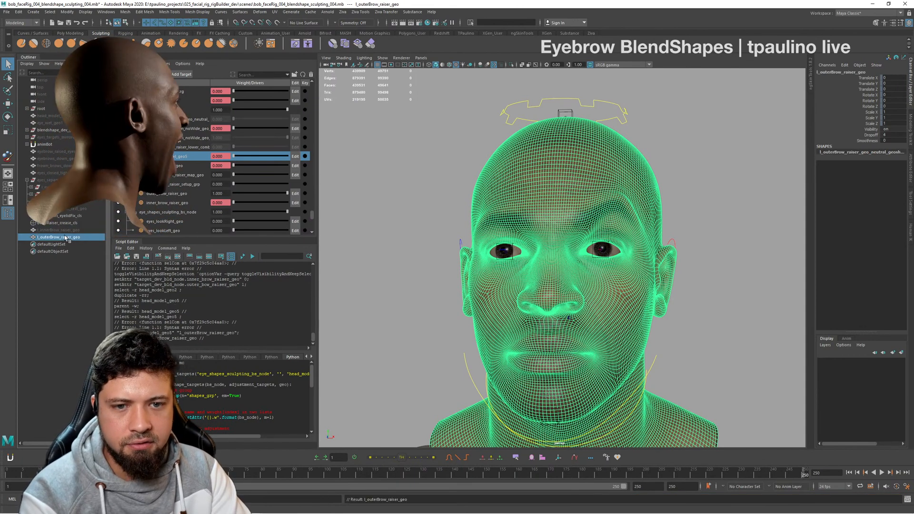
- Examine the outer-brow-raise shape on the head from front and three-quarter views, near and far
click(669, 164)
mouse_move(669, 263)
alt+mouse_down()
mouse_move(624, 262)
mouse_move(669, 263)
alt+mouse_up()
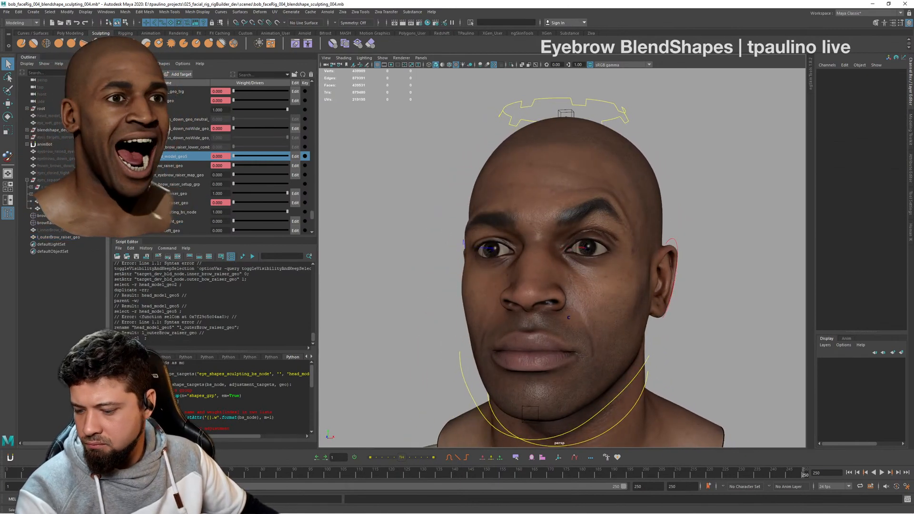
alt+drag(630, 342, 583, 328)
alt+middle_drag(609, 300, 558, 247)
alt+right_drag(559, 247, 586, 251)
alt+drag(587, 252, 624, 254)
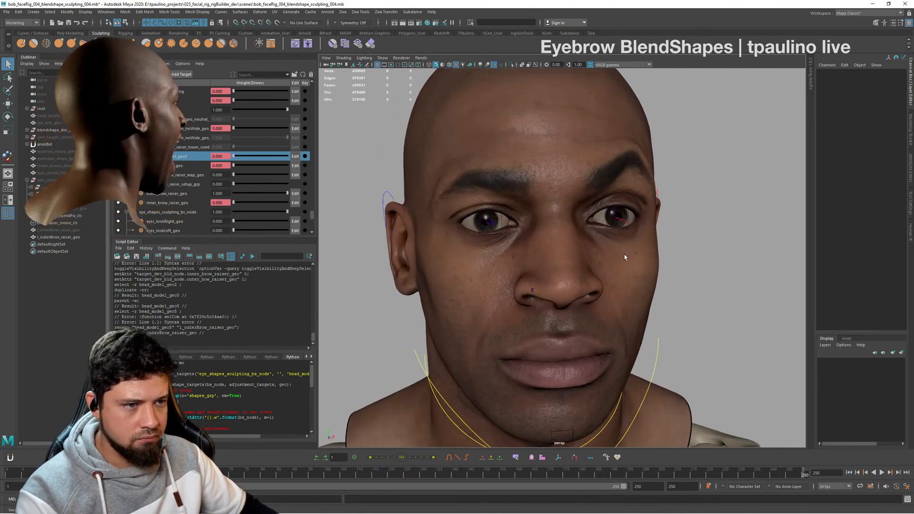
alt+right_drag(624, 254, 600, 247)
alt+middle_drag(601, 247, 633, 244)
alt+drag(633, 244, 619, 241)
alt+right_drag(618, 241, 638, 248)
alt+middle_drag(637, 249, 655, 255)
alt+right_drag(655, 255, 589, 256)
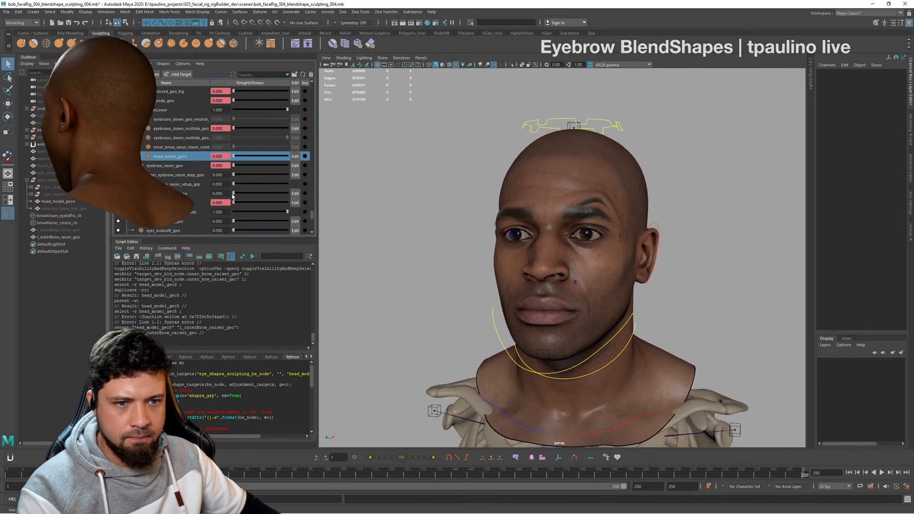
- Reset the outer-brow-raiser weight to 0 and hide the l_outerBrow_raiser_geo duplicate
drag(166, 196, 143, 198)
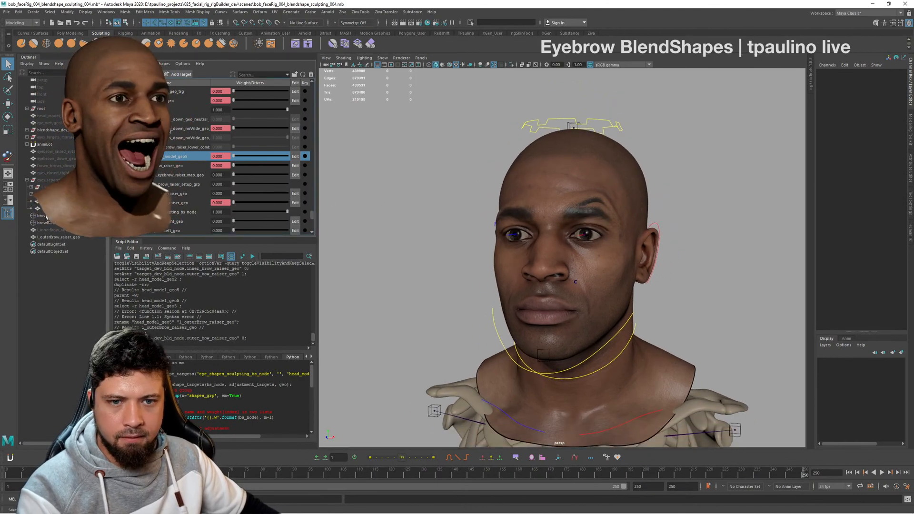
click(73, 237)
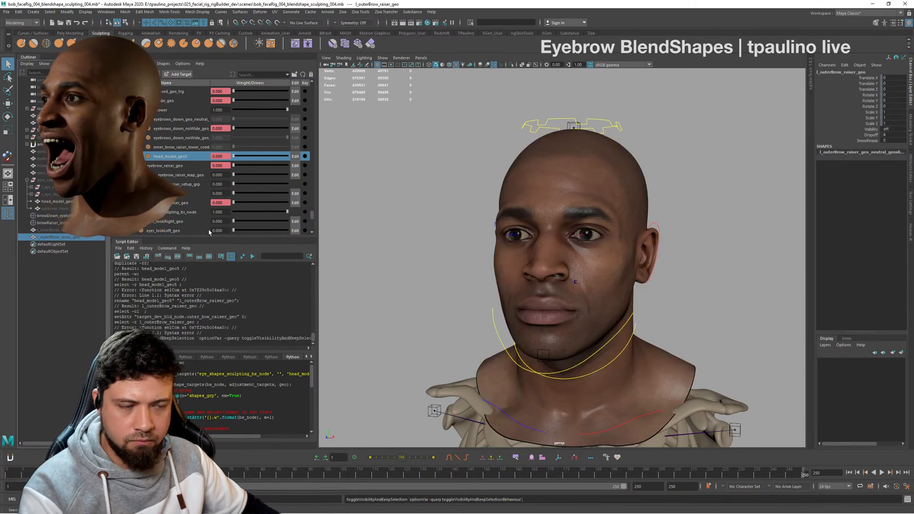
- Set the eyebrows_down_noWide target's weight to 1 and examine the lowered brow from front and side views
alt+drag(633, 227, 608, 227)
alt+right_drag(607, 227, 593, 227)
alt+middle_drag(594, 227, 614, 231)
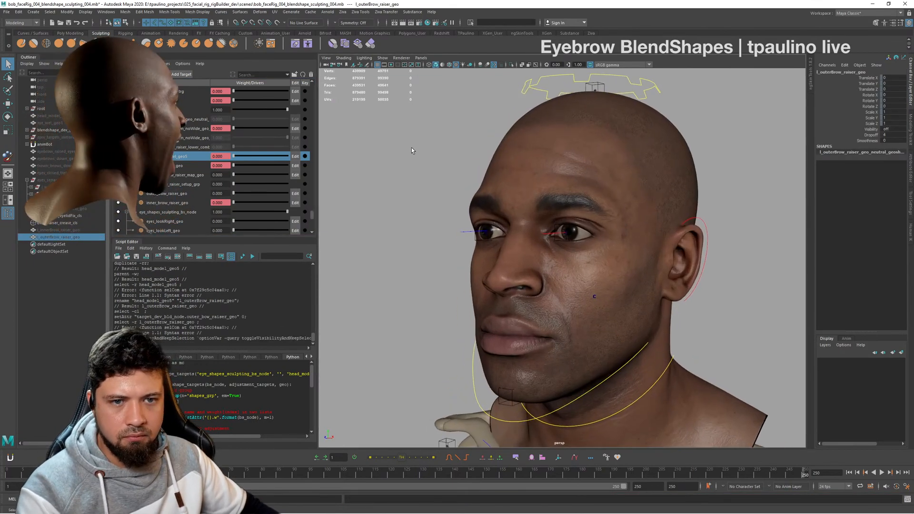
alt+drag(412, 150, 459, 159)
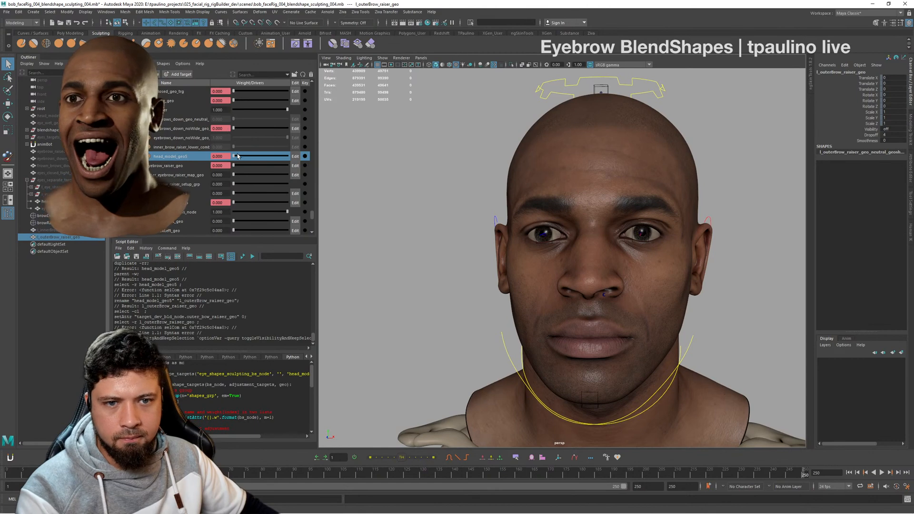
drag(234, 128, 336, 134)
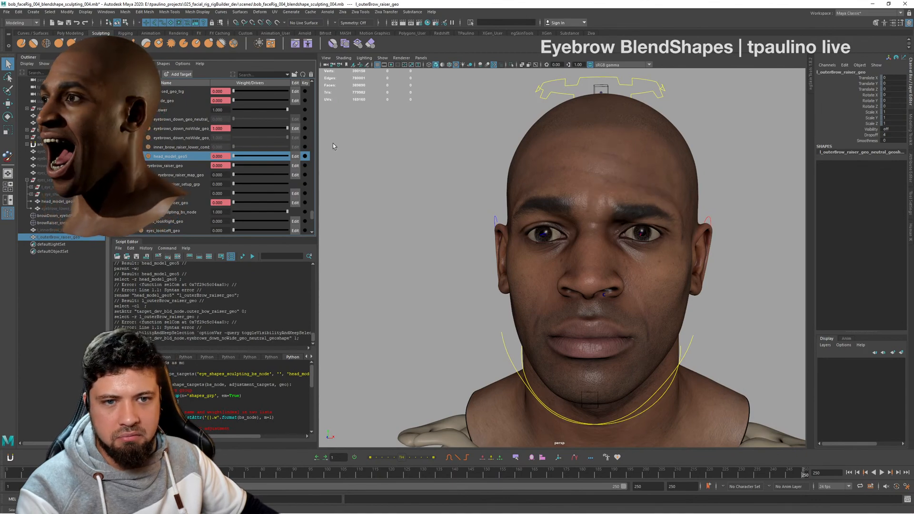
alt+drag(480, 146, 517, 158)
alt+right_drag(516, 158, 433, 171)
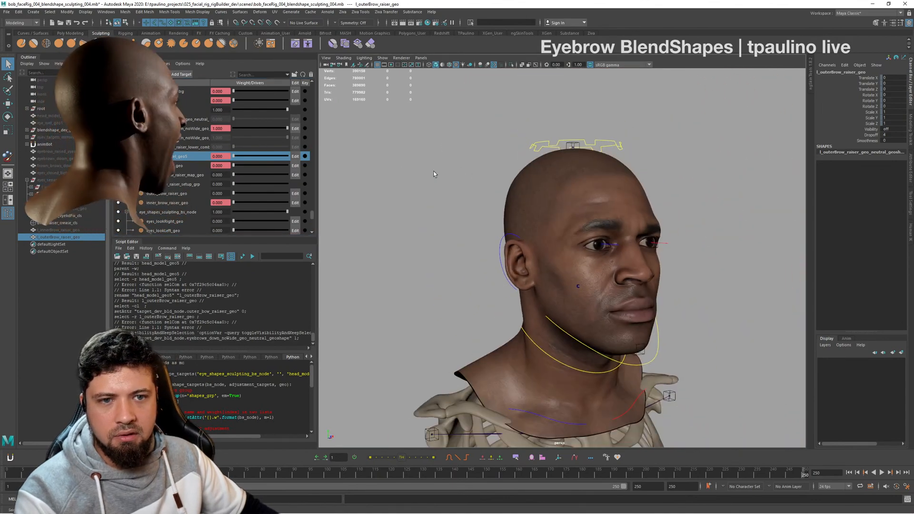
- Duplicate the head mesh with the lowered-brow shape active, unparent the copy to the world and dismiss the save reminder
alt+drag(433, 172, 394, 153)
alt+right_drag(394, 153, 499, 181)
alt+middle_drag(500, 181, 538, 201)
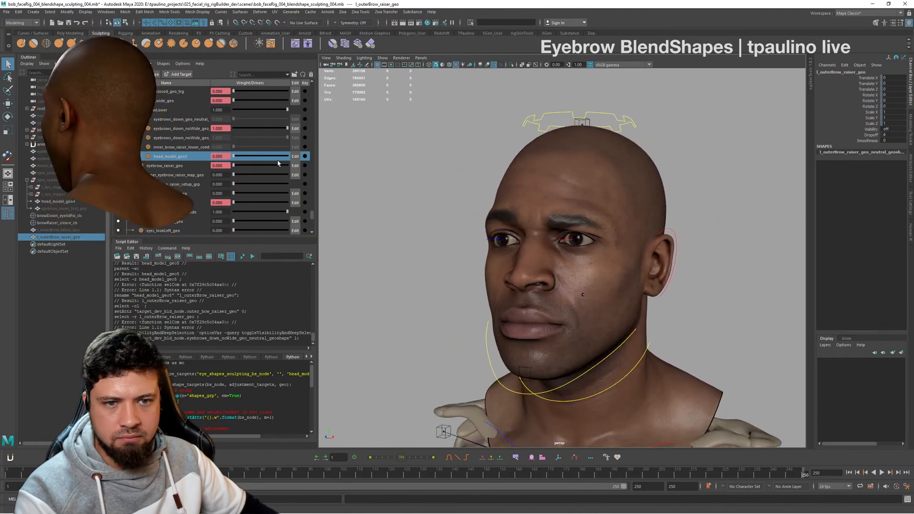
alt+drag(564, 203, 660, 190)
click(661, 190)
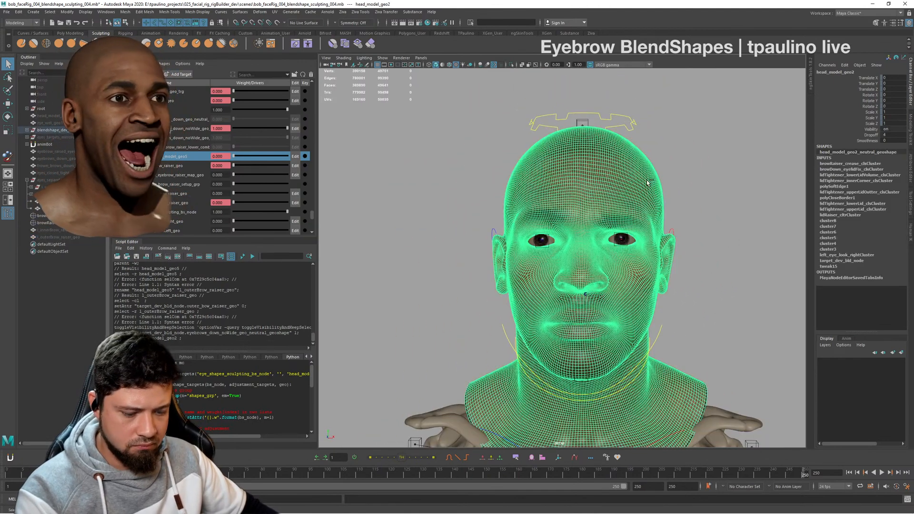
key(ctrl+d)
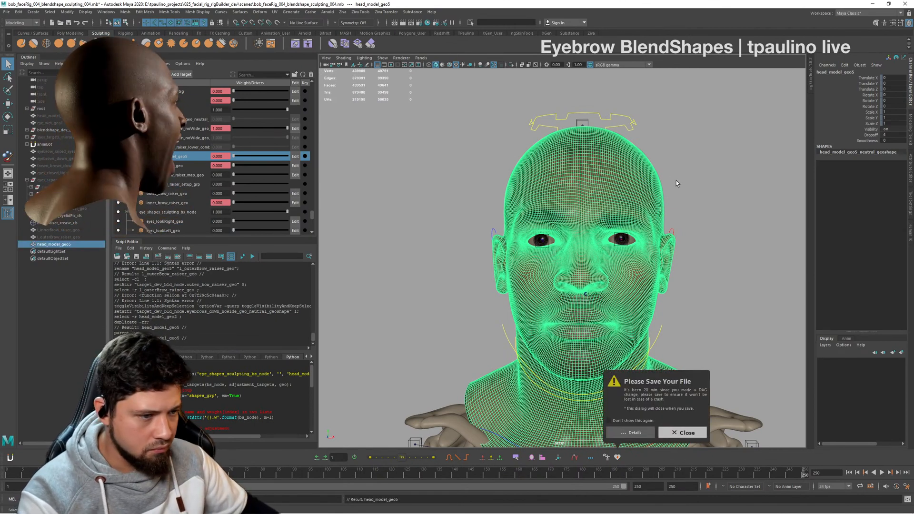
click(685, 432)
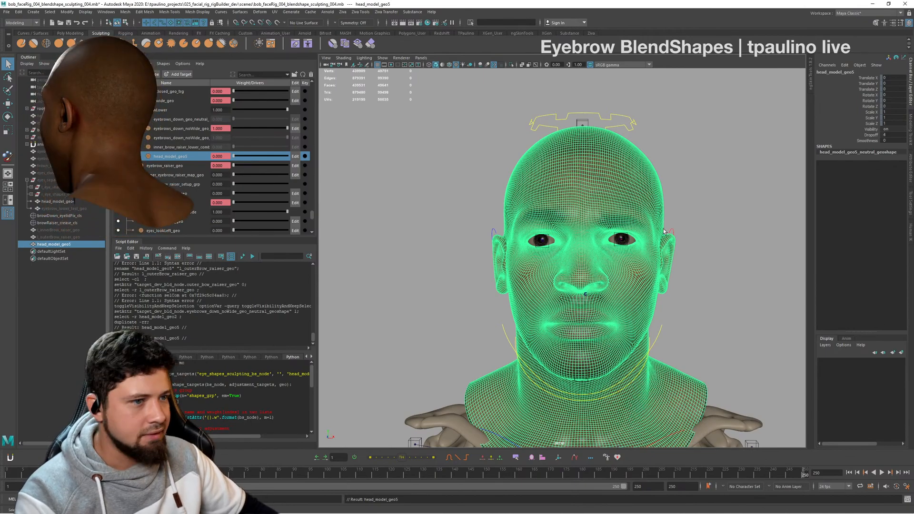
- Rename the duplicated lowered-brow head to l_eyebrow_lower_geo
alt+drag(664, 232, 703, 255)
double_click(68, 244)
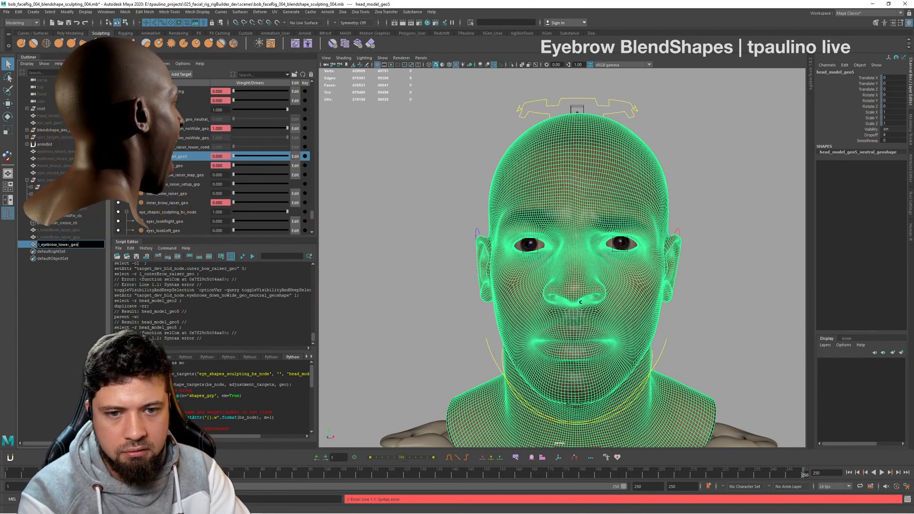
key(Return)
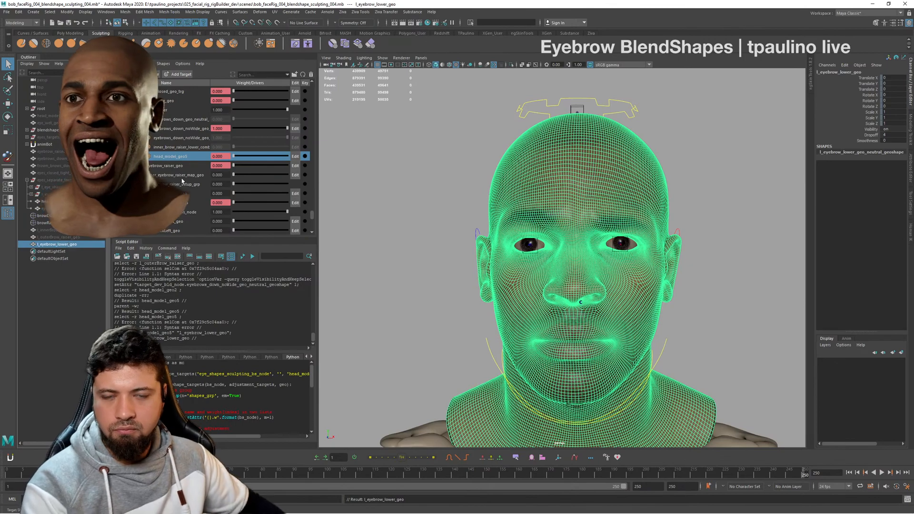
- Deselect the duplicate and examine the lowered-brow shape on the head from front and three-quarter views on both sides
alt+drag(664, 265, 626, 256)
mouse_move(626, 256)
alt+right_down()
mouse_move(581, 259)
mouse_move(638, 265)
alt+right_up()
alt+drag(638, 264, 722, 278)
alt+right_drag(722, 278, 760, 285)
click(761, 285)
mouse_move(714, 280)
alt+mouse_down()
mouse_move(658, 277)
mouse_move(712, 274)
alt+mouse_up()
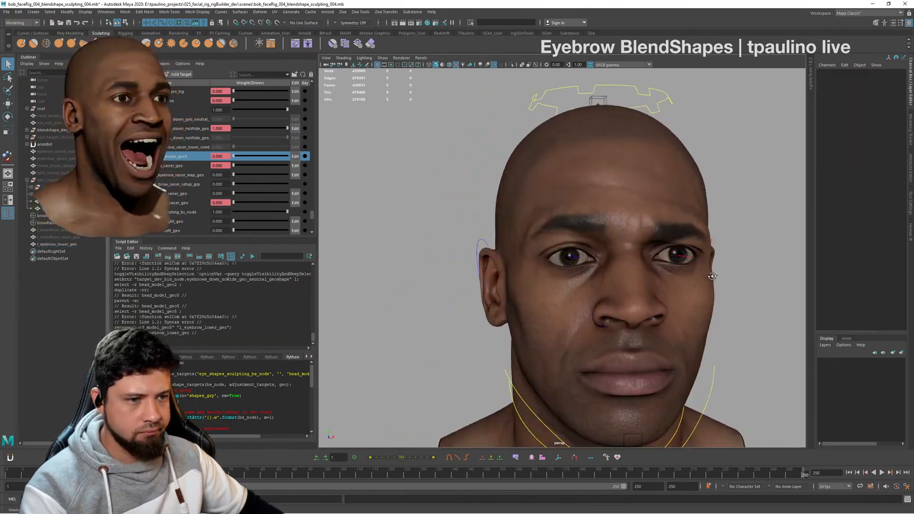
alt+middle_drag(712, 274, 684, 269)
alt+drag(686, 272, 738, 264)
alt+right_drag(737, 264, 636, 260)
alt+drag(636, 261, 583, 270)
alt+right_drag(583, 271, 607, 274)
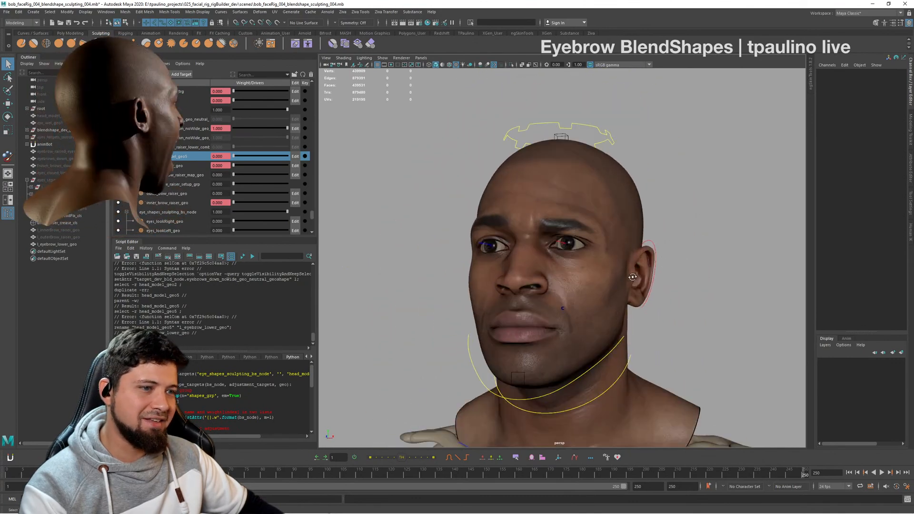
alt+drag(607, 274, 632, 277)
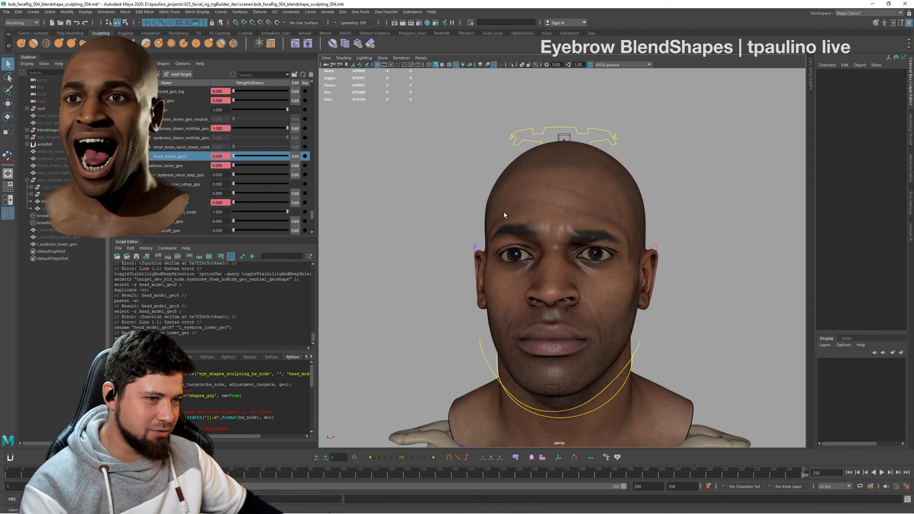
alt+drag(504, 215, 529, 234)
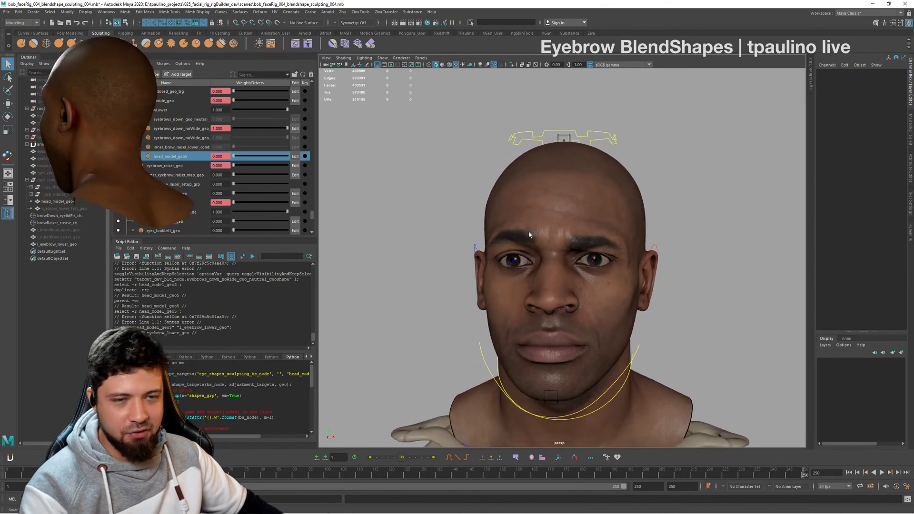
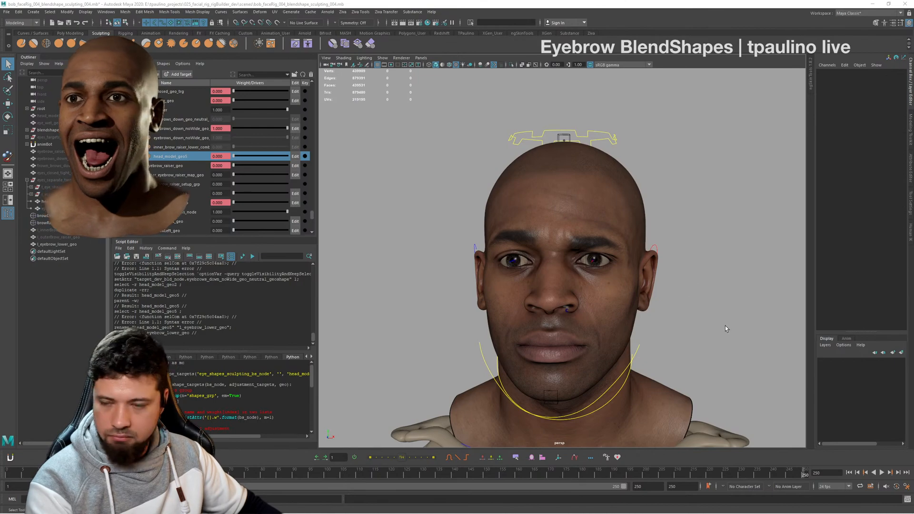
- Examine the lowered-brow shape on the full head from front and three-quarter views
alt+drag(725, 326, 622, 301)
alt+middle_drag(622, 301, 584, 278)
mouse_move(584, 279)
alt+mouse_down()
mouse_move(600, 285)
mouse_move(671, 245)
mouse_move(617, 296)
mouse_move(590, 295)
alt+mouse_up()
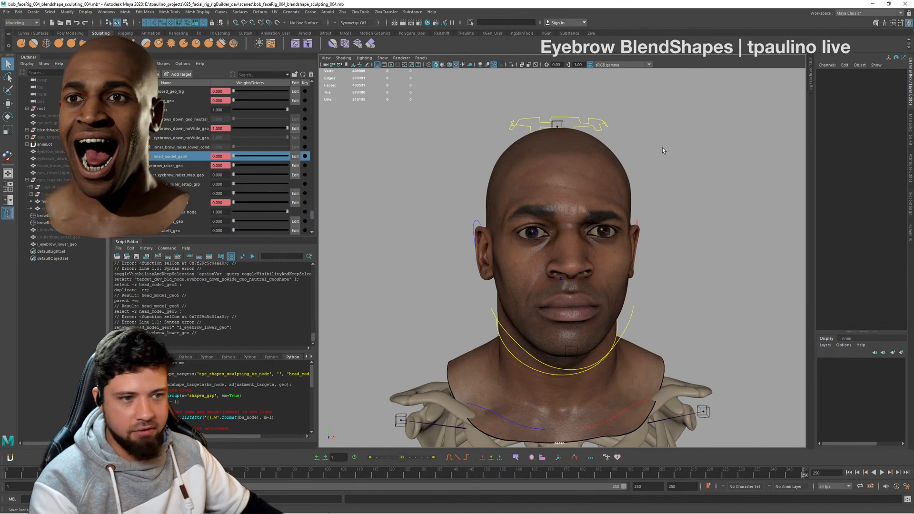
alt+drag(662, 148, 630, 162)
alt+right_drag(630, 163, 775, 199)
key(alt+Tab)
key(alt+Tab)
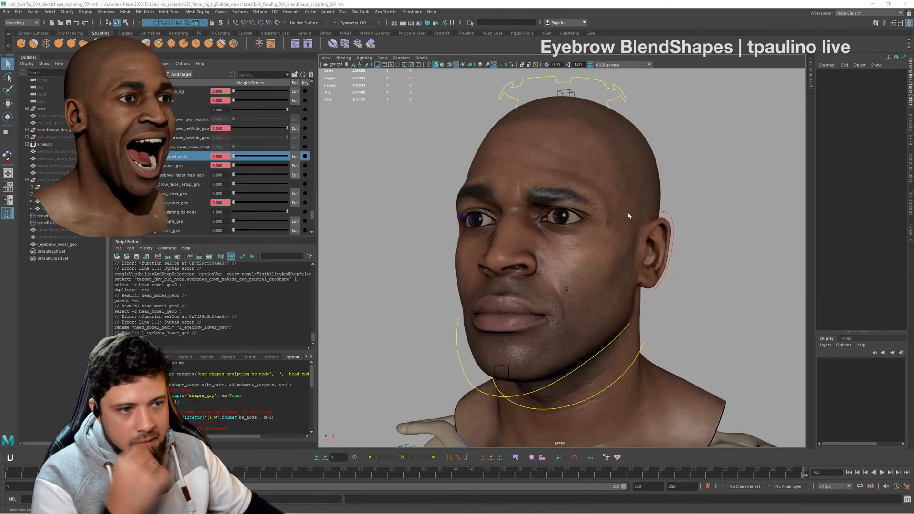
alt+drag(732, 244, 531, 246)
alt+drag(517, 195, 582, 73)
- Hide l_eyebrow_lower_geo and switch the active head shape from eyebrows_down_noWide to head_model_geo5 at weight 1
click(77, 245)
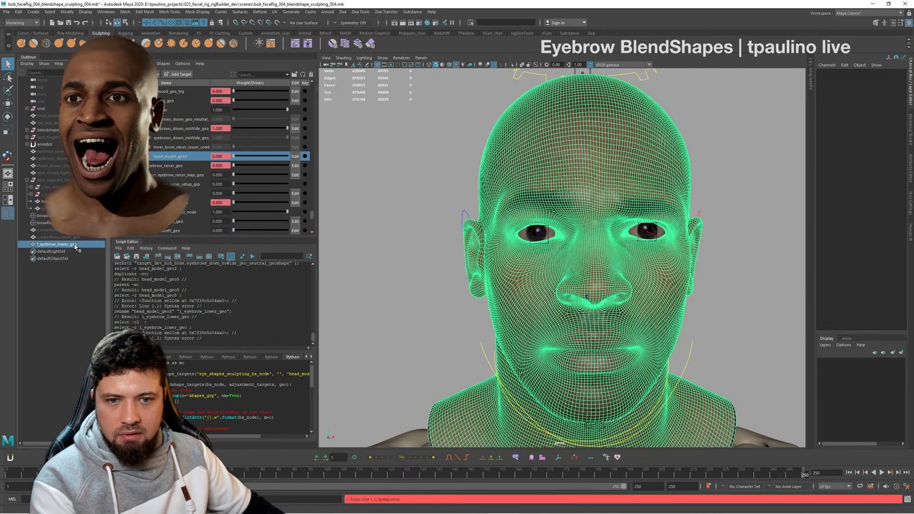
key(h)
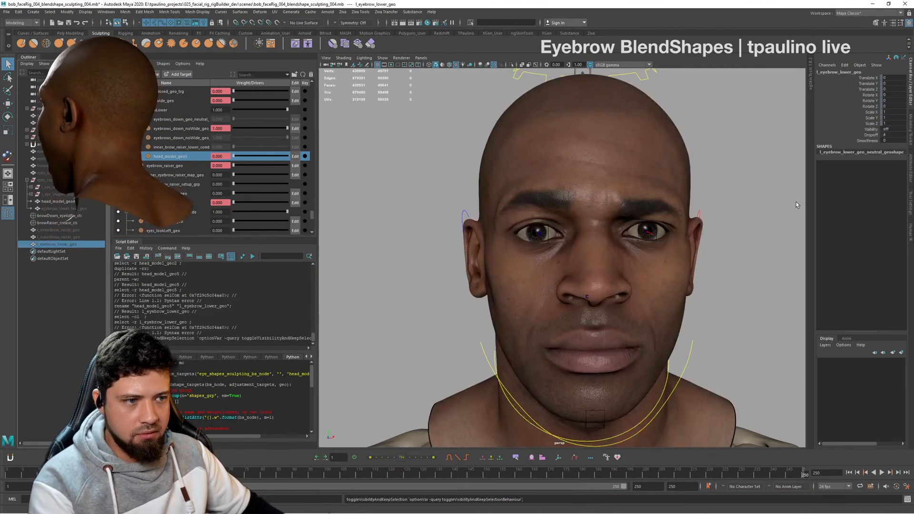
alt+drag(691, 208, 659, 218)
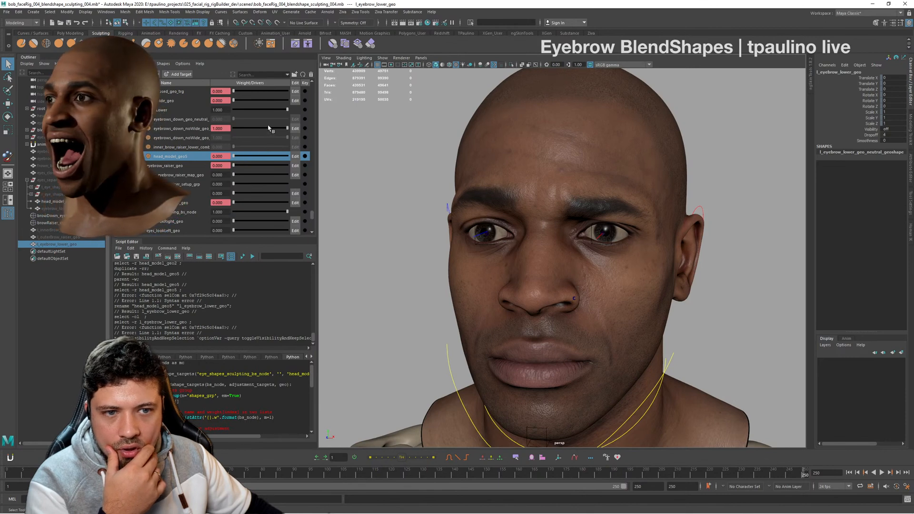
drag(268, 128, 334, 165)
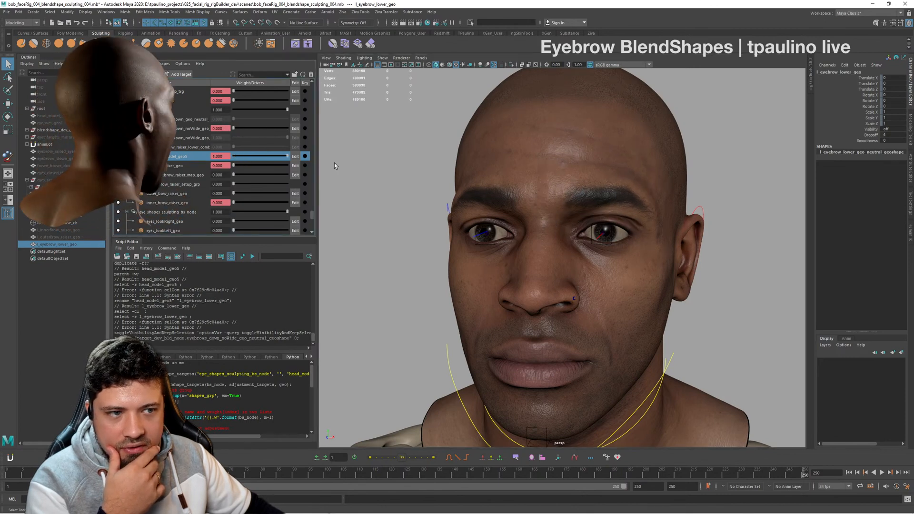
drag(263, 162, 408, 173)
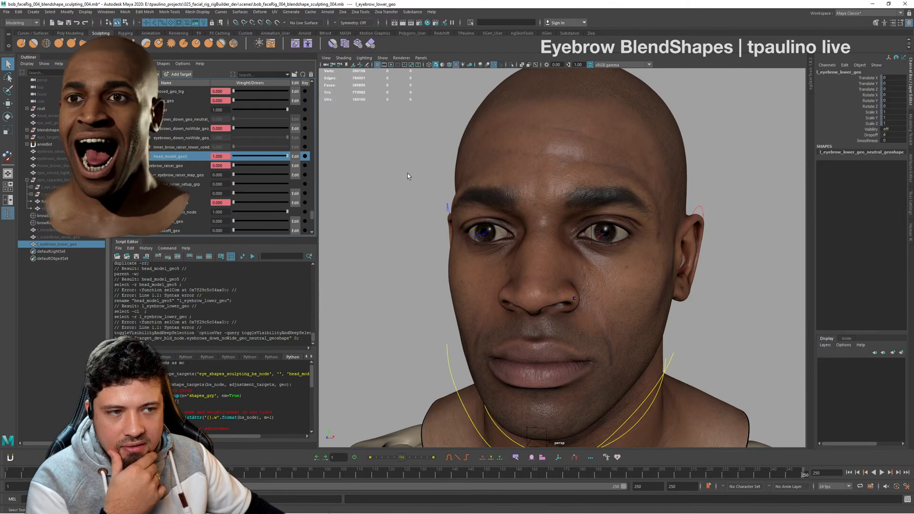
- Duplicate the head mesh with the head_model_geo5 shape active, unparent the copy to the world and reset that target's weight to 0
alt+drag(484, 177, 620, 182)
click(614, 183)
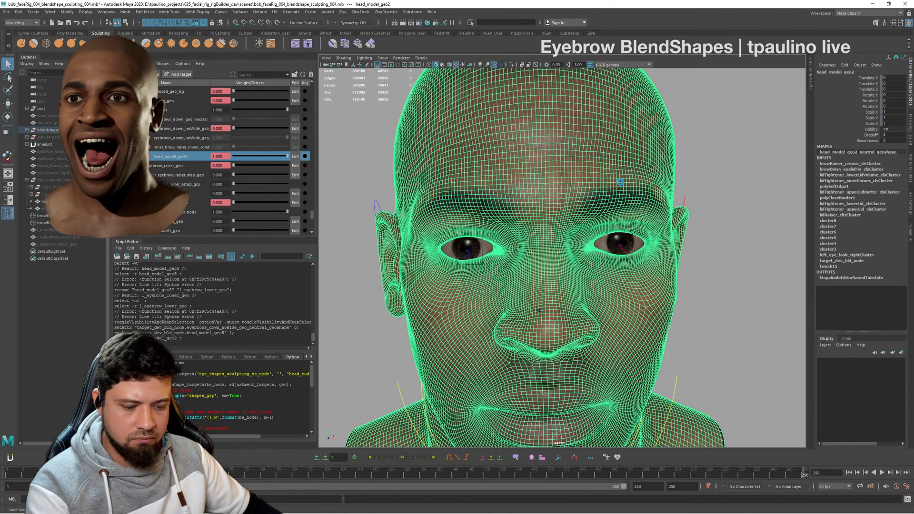
key(ctrl+d)
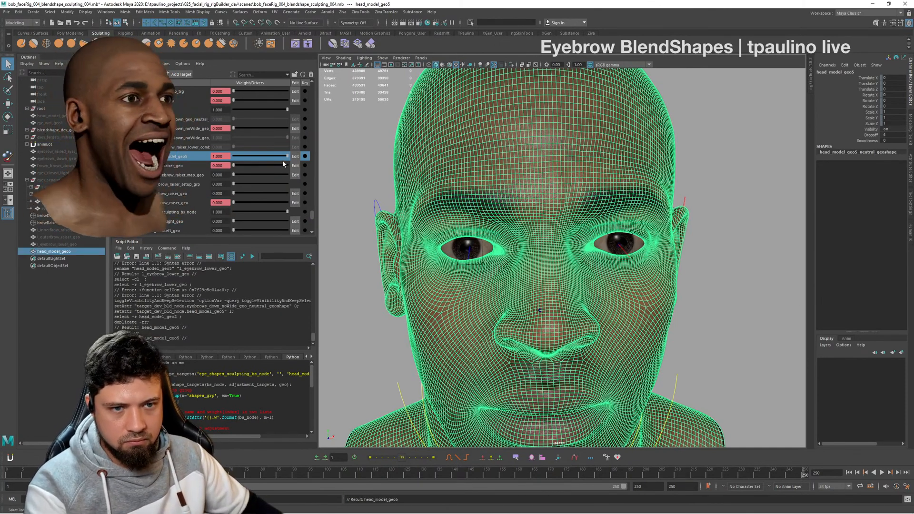
drag(287, 157, 208, 160)
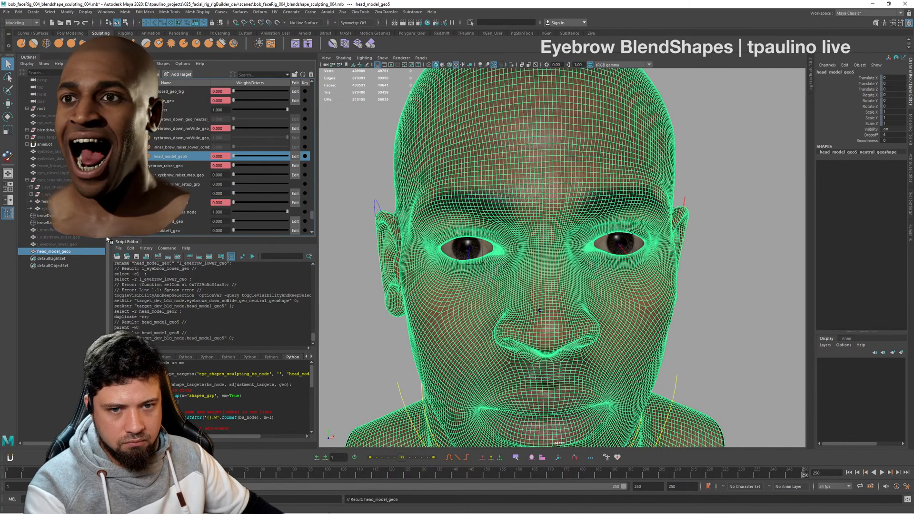
- Rename the new duplicate head to l_innerBrow_lowerRaiser_combo_geo
double_click(78, 251)
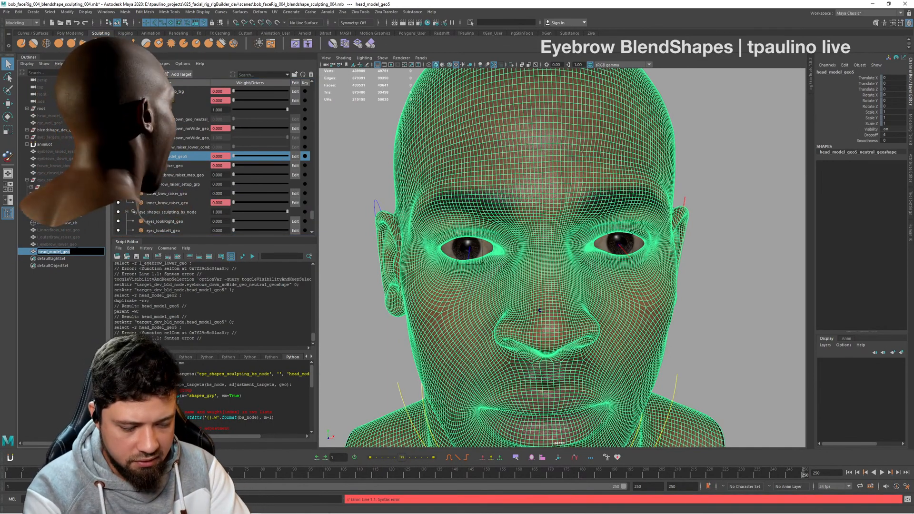
text(l)
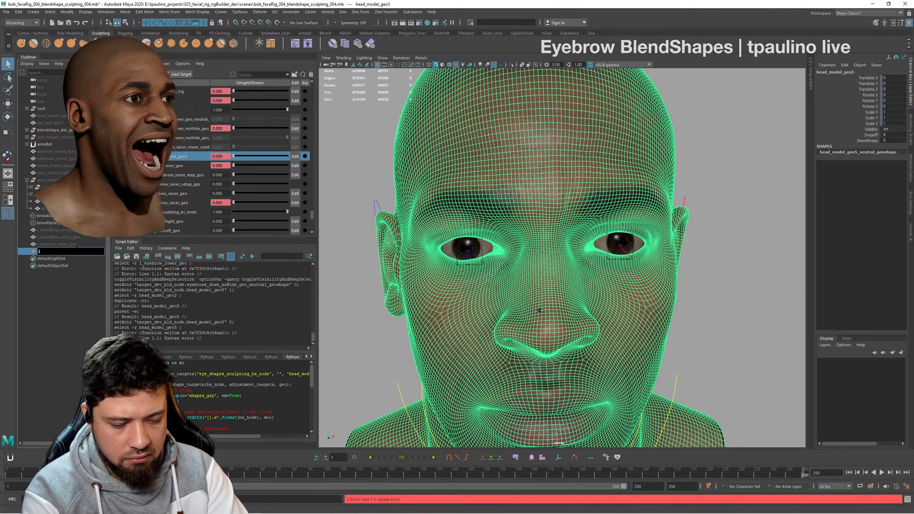
text(_inner)
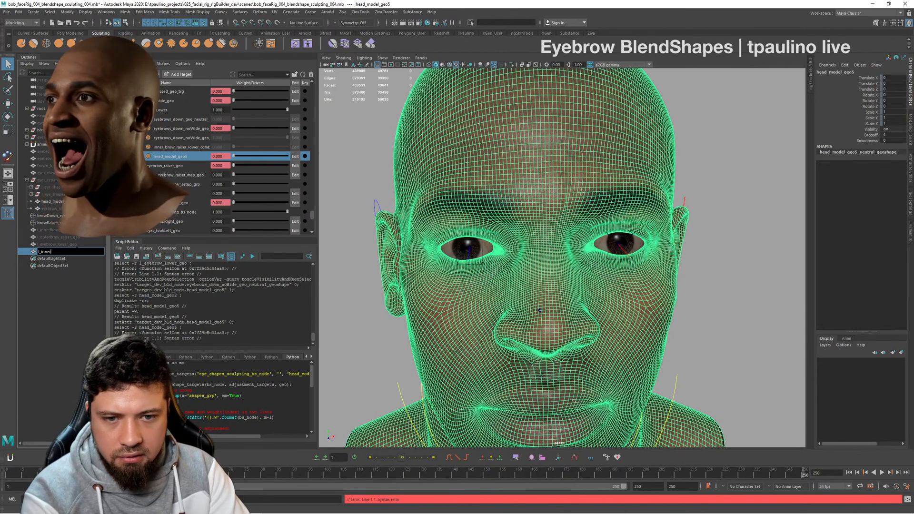
text(Brow_)
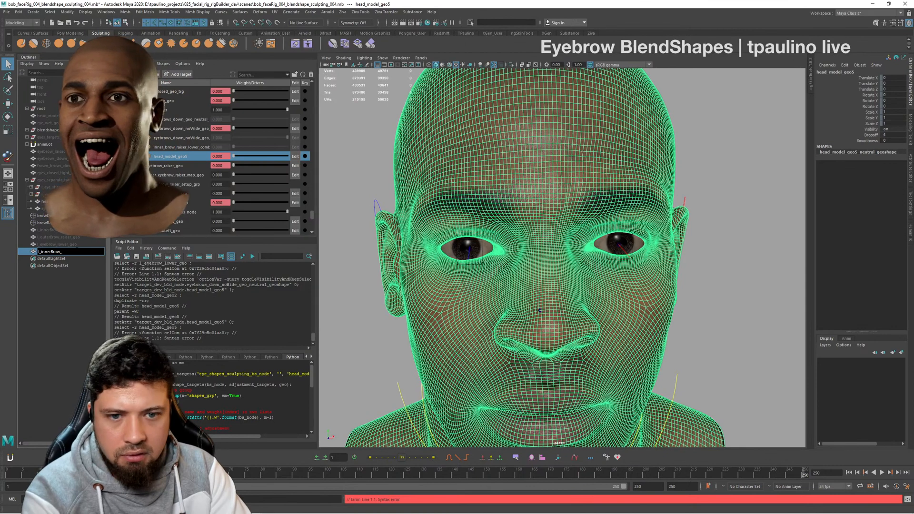
text(lowerRaiser_combo_geo)
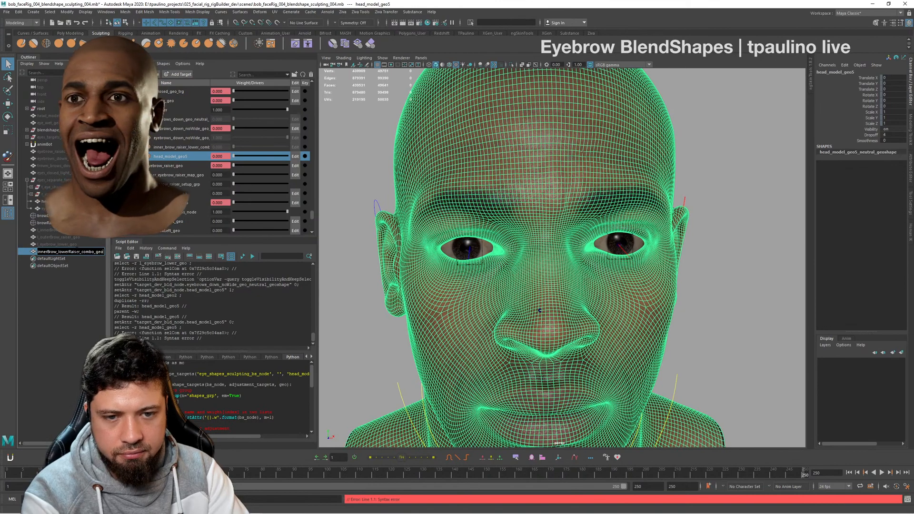
key(Return)
- Select the l_innerBrow_lowerRaiser_combo_geo duplicate and hide it
click(90, 245)
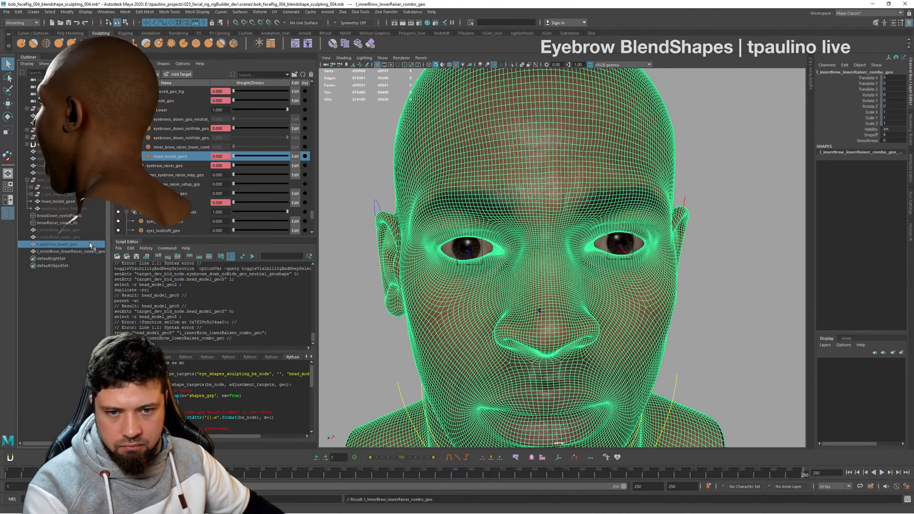
click(85, 252)
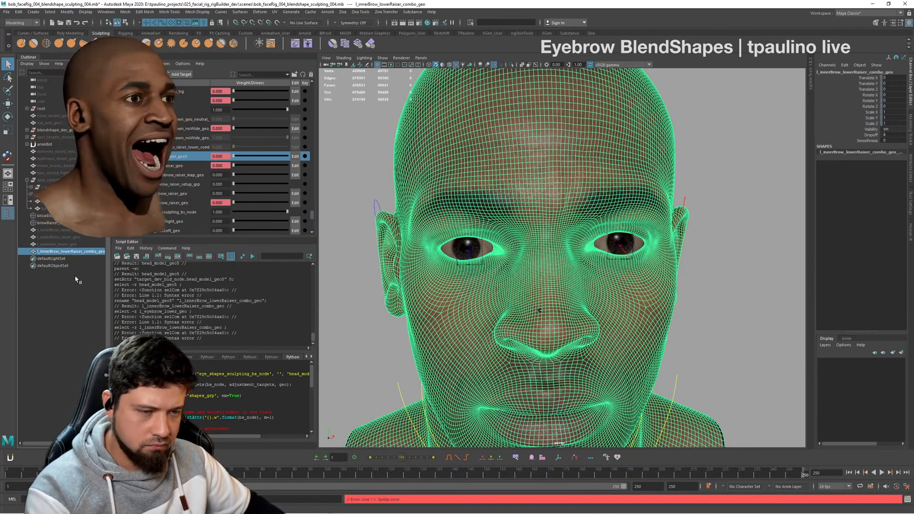
key(h)
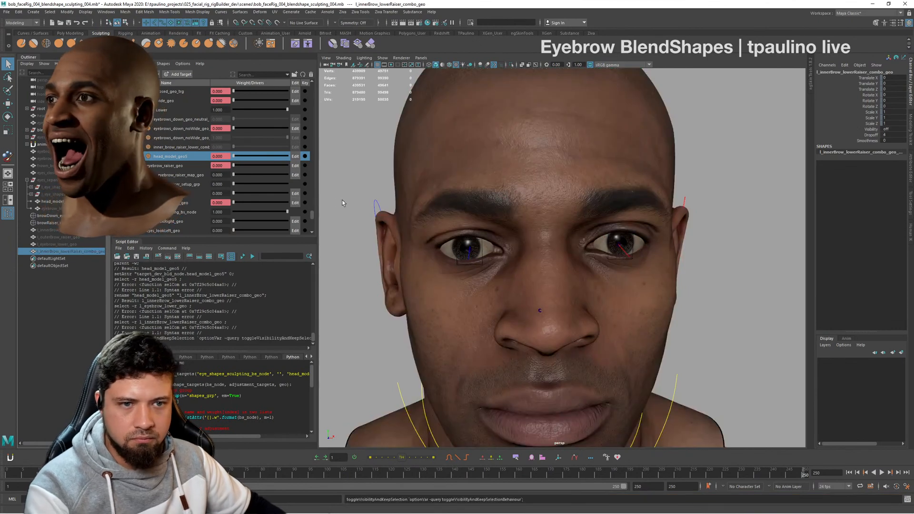
- Set the eyes_wide_geo target's weight to 1 on the head
alt+drag(342, 203, 597, 271)
scroll(227, 190, up, 1)
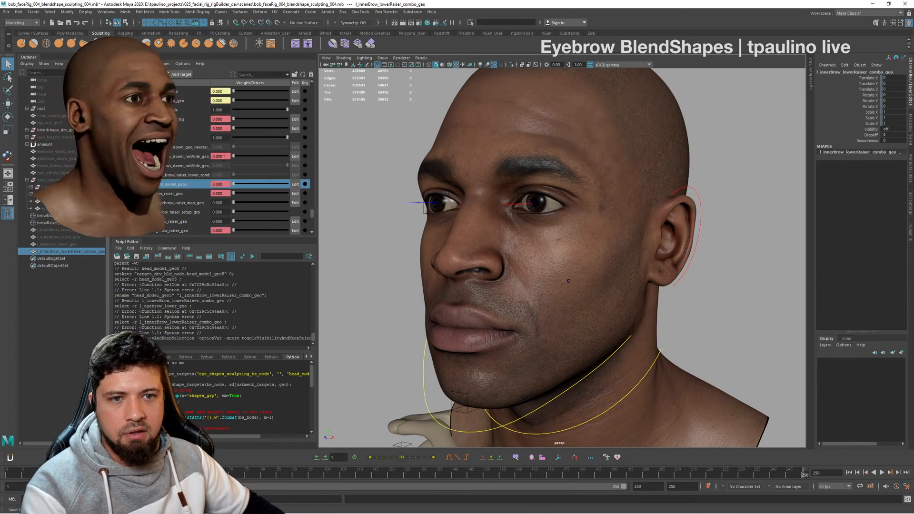
drag(234, 128, 407, 150)
- Examine the widened left eye and its brow area from the front and from three-quarter views on both sides
alt+drag(478, 193, 575, 284)
scroll(614, 280, up, 3)
alt+right_drag(575, 284, 436, 269)
alt+drag(542, 250, 614, 260)
alt+right_drag(547, 257, 600, 255)
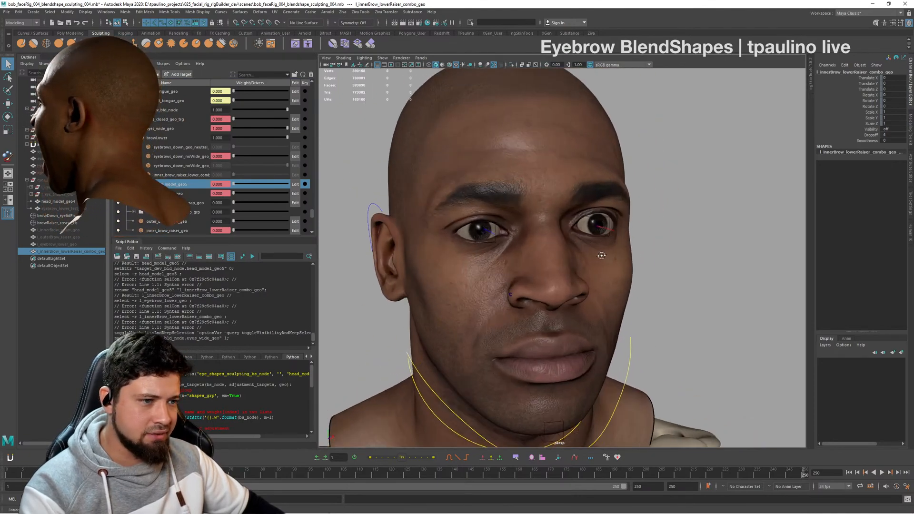
alt+drag(656, 257, 589, 253)
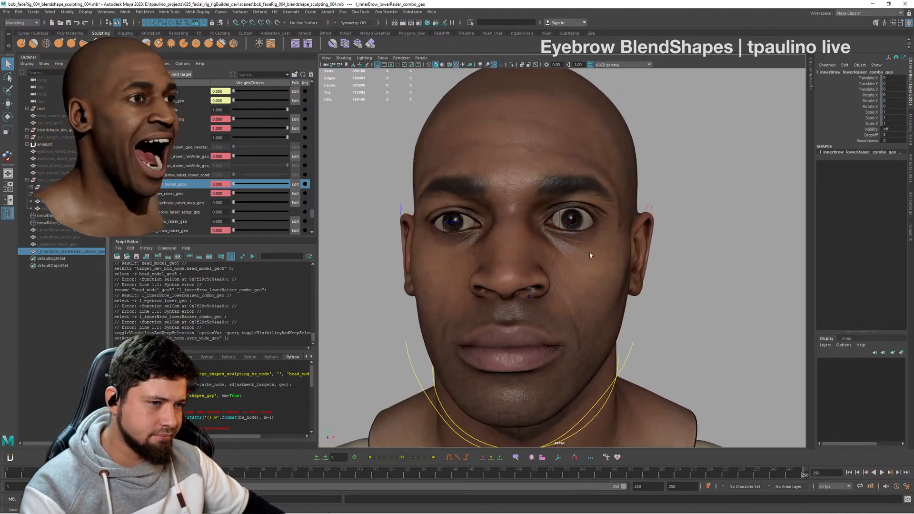
alt+right_drag(589, 253, 632, 284)
alt+middle_drag(632, 284, 625, 258)
alt+right_drag(626, 258, 535, 257)
alt+drag(505, 256, 547, 249)
alt+drag(640, 257, 571, 260)
mouse_move(571, 260)
alt+right_down()
mouse_move(625, 267)
mouse_move(585, 257)
alt+right_up()
alt+middle_drag(633, 218, 659, 216)
- Select the head mesh and look through its list of eye and brow blend shape targets
click(573, 270)
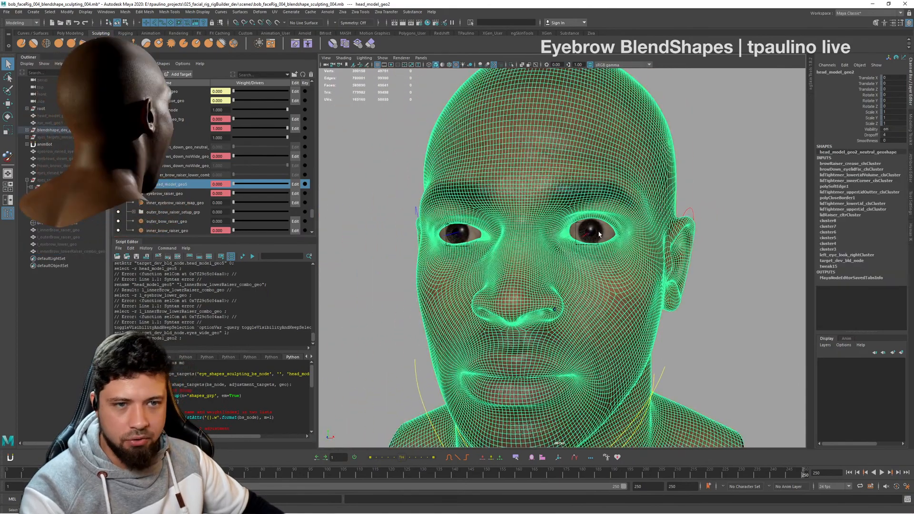
alt+drag(642, 246, 633, 246)
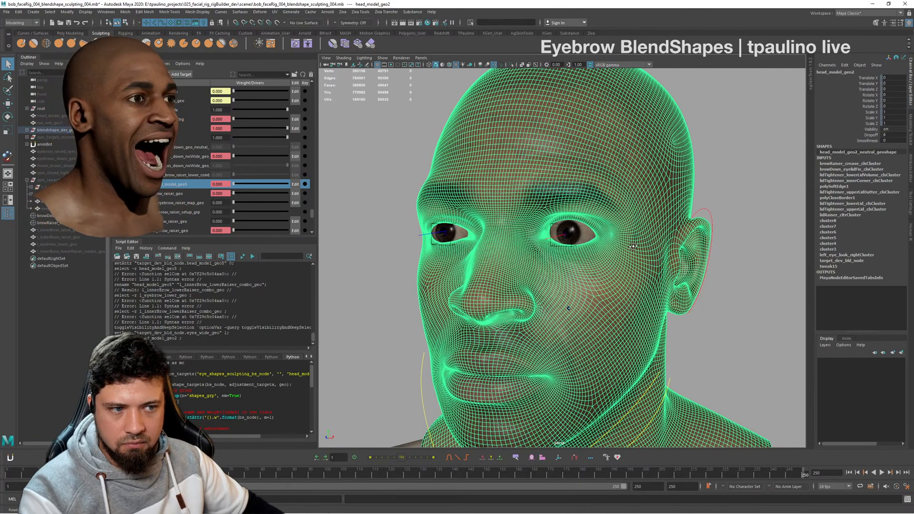
alt+drag(633, 246, 637, 255)
scroll(220, 191, down, 5)
scroll(220, 191, down, 3)
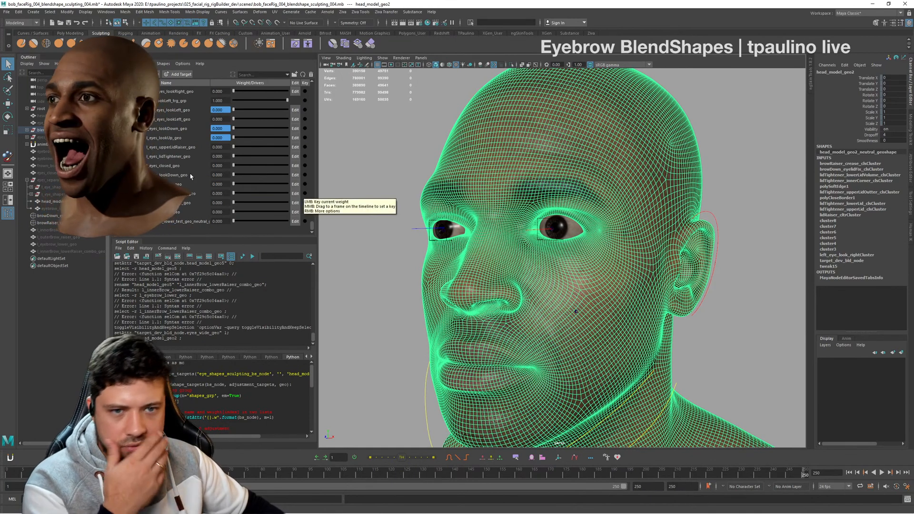
scroll(203, 177, up, 3)
scroll(203, 177, up, 3)
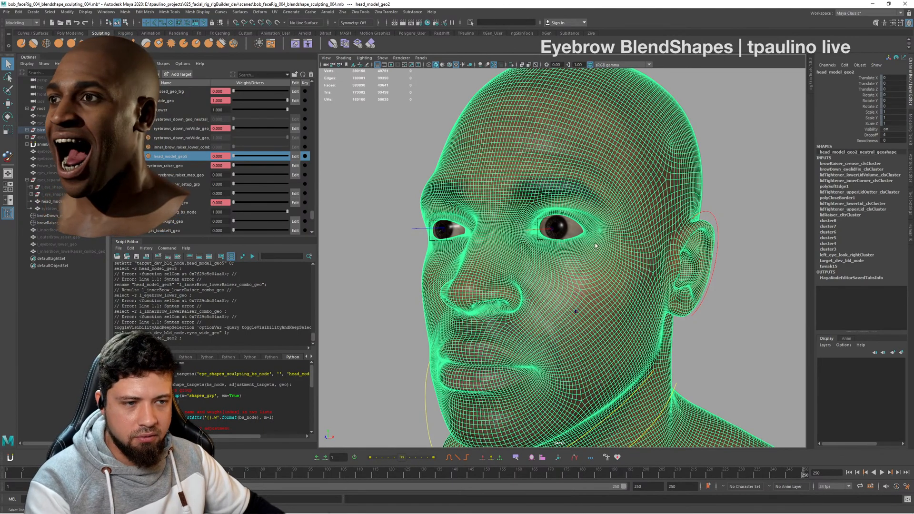
- Examine the wide-eye shape on the head's wireframe from front and three-quarter views and check the remaining eye targets
alt+drag(594, 246, 643, 248)
scroll(640, 244, down, 4)
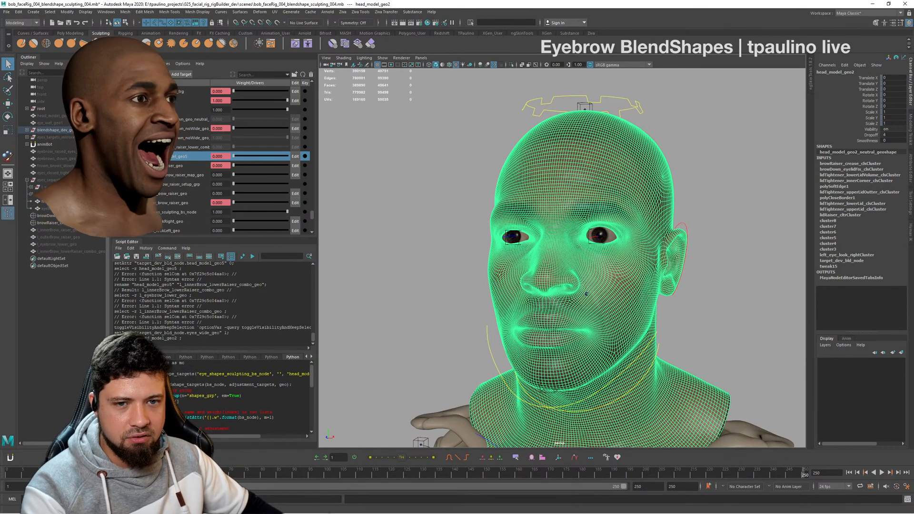
alt+drag(557, 292, 581, 283)
alt+middle_drag(581, 283, 541, 243)
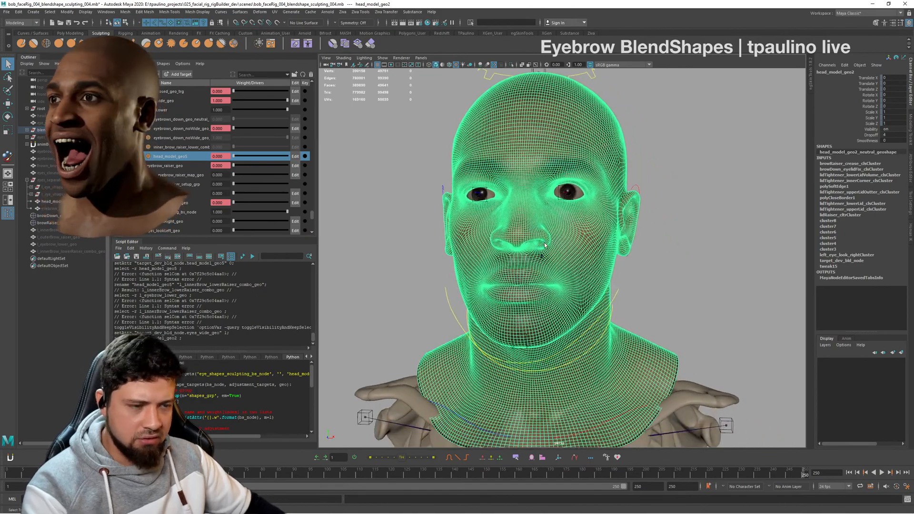
alt+drag(546, 246, 597, 242)
alt+right_drag(598, 242, 619, 261)
alt+drag(619, 261, 610, 267)
alt+middle_drag(610, 267, 660, 286)
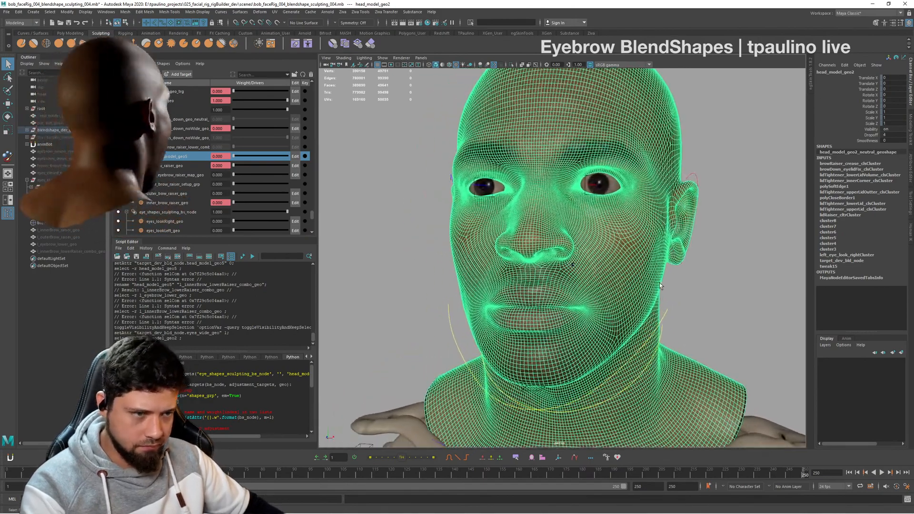
alt+drag(660, 286, 563, 298)
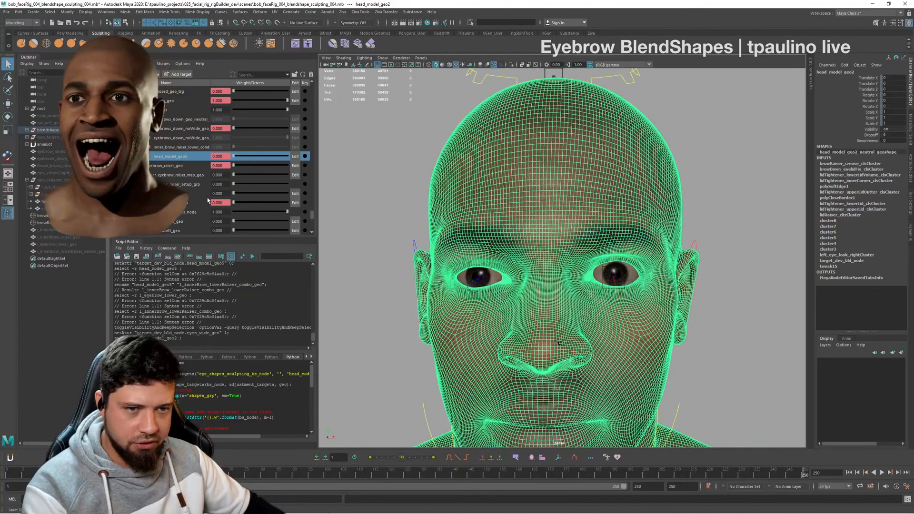
scroll(207, 200, down, 5)
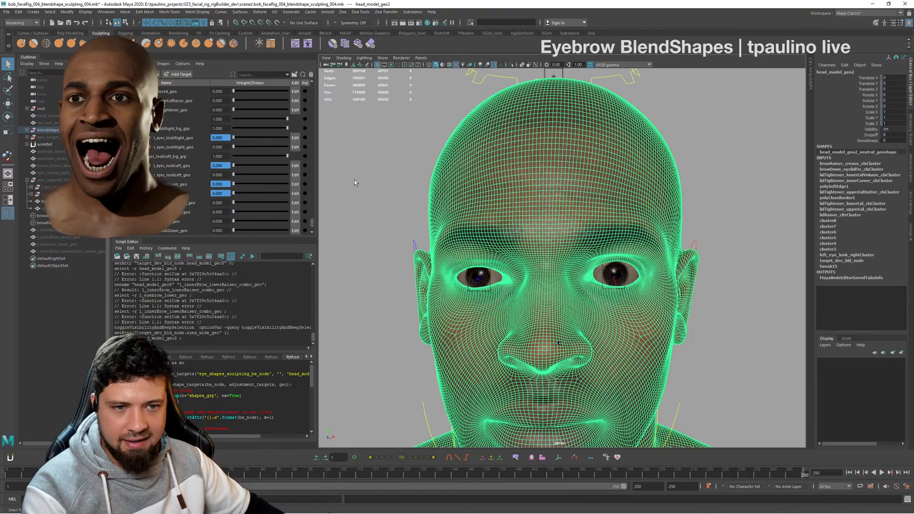
alt+drag(547, 234, 566, 240)
alt+right_drag(565, 240, 495, 246)
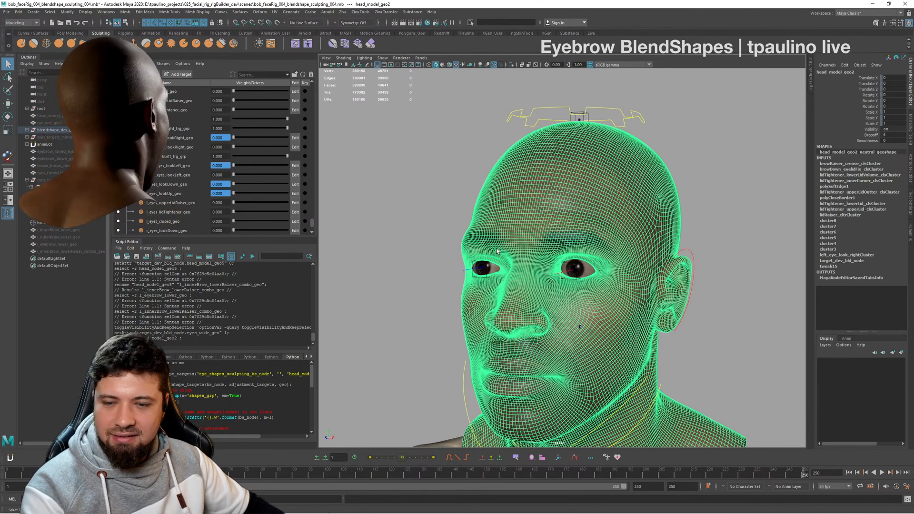
alt+drag(531, 250, 541, 250)
alt+right_drag(503, 248, 619, 252)
alt+drag(619, 252, 648, 254)
alt+right_drag(648, 254, 519, 227)
mouse_move(519, 227)
alt+mouse_down()
mouse_move(590, 226)
mouse_move(585, 237)
mouse_move(514, 230)
alt+mouse_up()
- Deselect the head and examine the shaded wide-eye shape up close from the front and at an angle
click(700, 216)
alt+right_drag(556, 228, 514, 226)
alt+drag(514, 225, 586, 247)
alt+right_drag(586, 247, 612, 248)
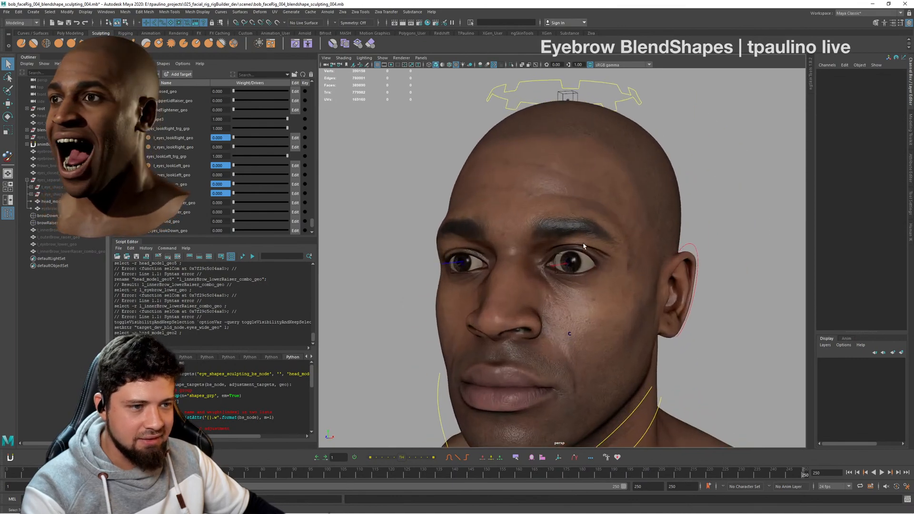
alt+drag(537, 242, 577, 246)
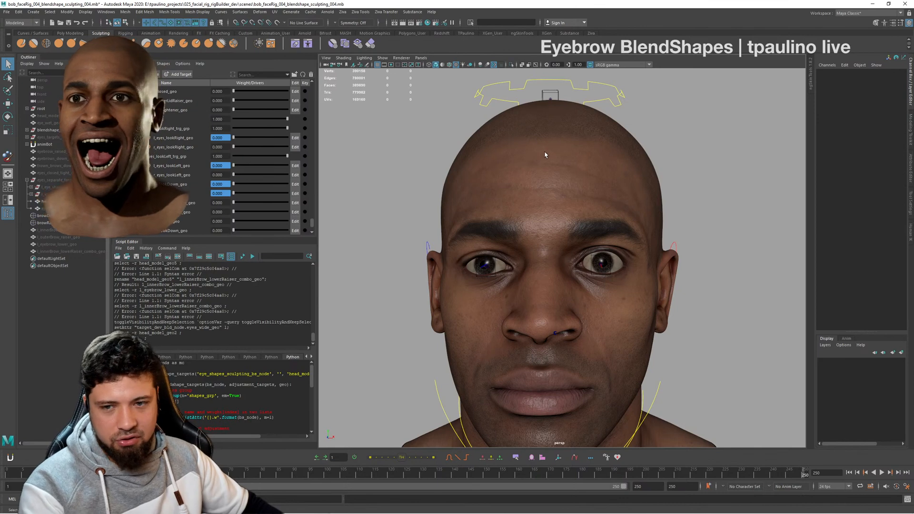
alt+right_drag(564, 236, 593, 241)
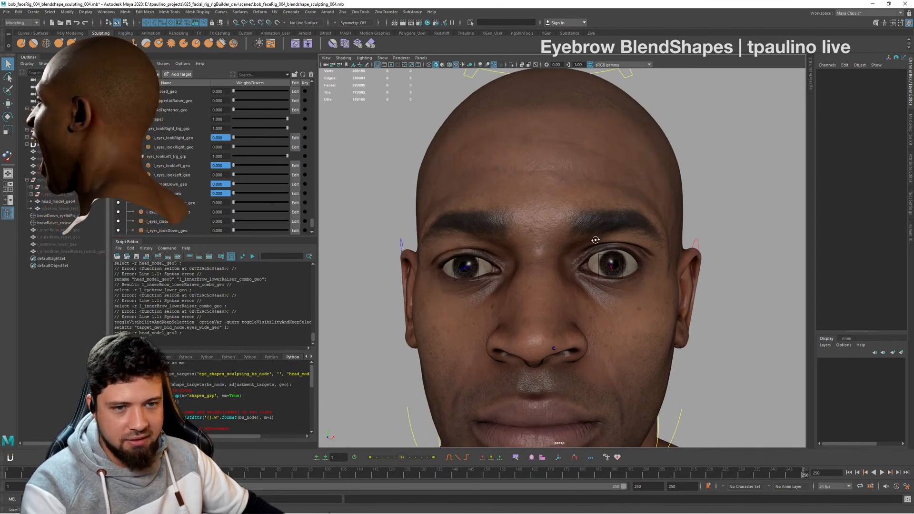
alt+drag(614, 239, 594, 229)
alt+right_drag(594, 228, 558, 218)
alt+middle_drag(558, 218, 558, 198)
scroll(193, 212, down, 2)
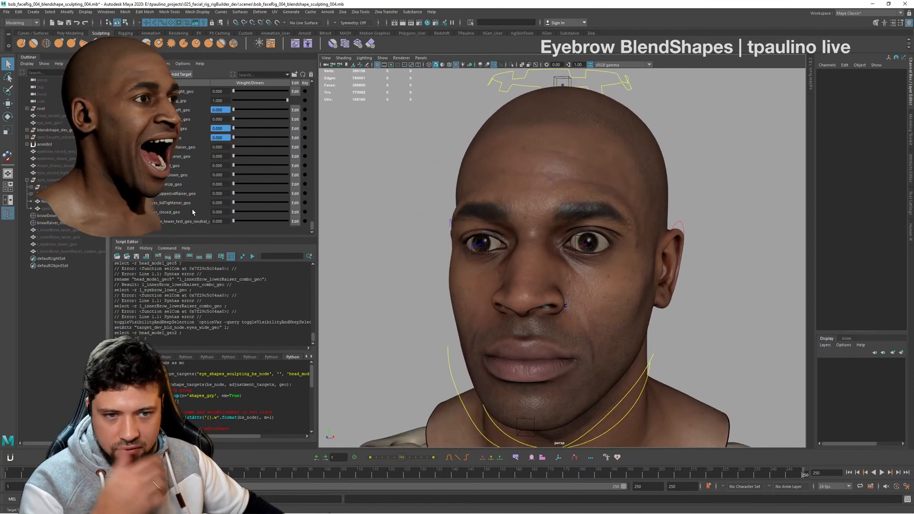
- Duplicate the head mesh in its wide-eye shape and unparent the copy to the world level
scroll(226, 213, down, 3)
scroll(225, 206, up, 3)
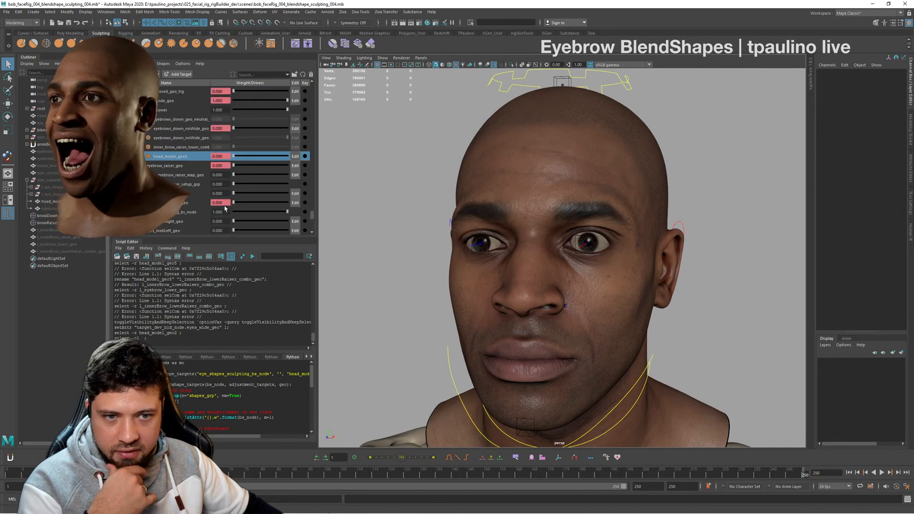
scroll(245, 167, up, 1)
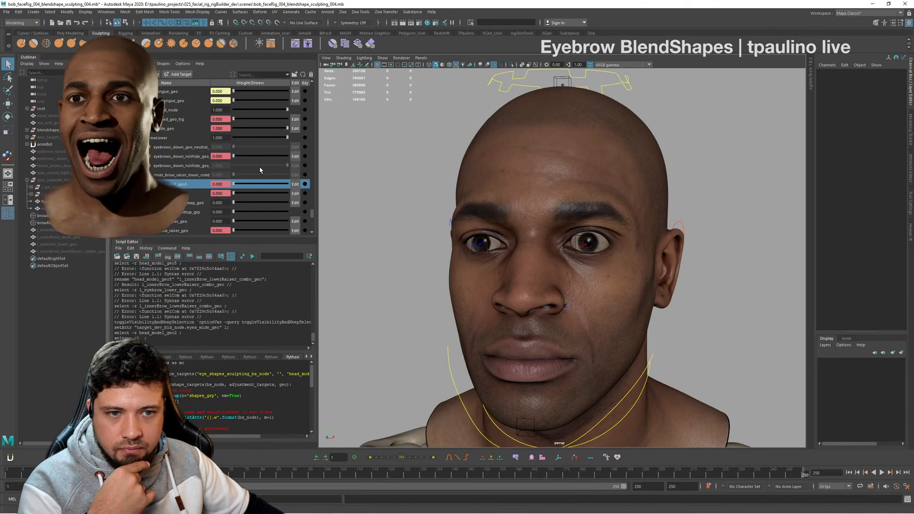
click(633, 174)
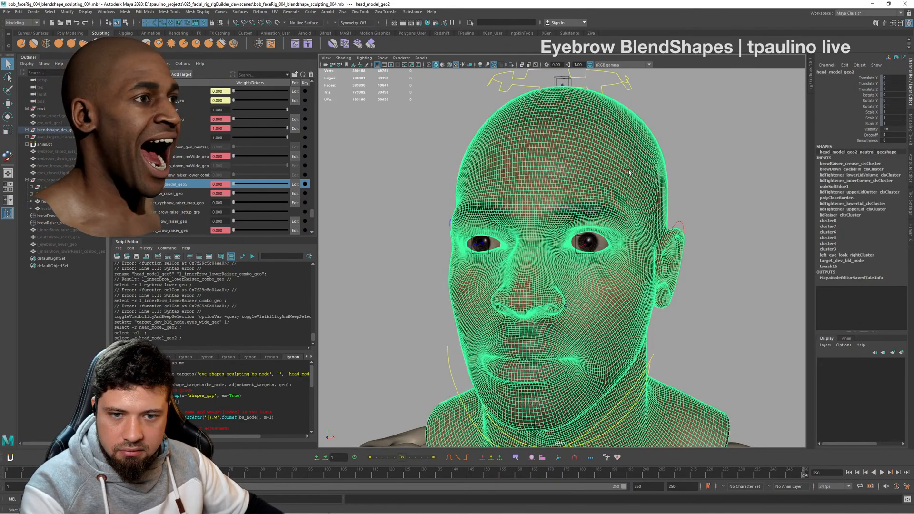
key(ctrl+d)
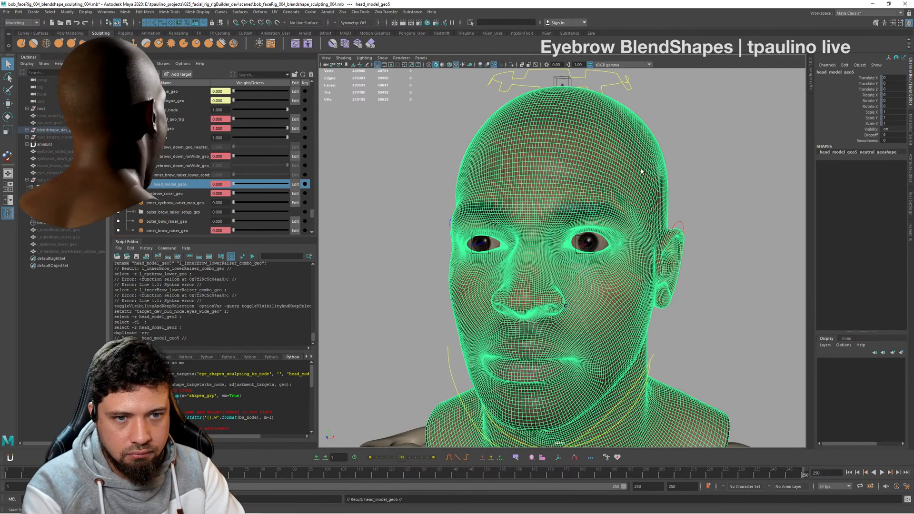
key(shift+p)
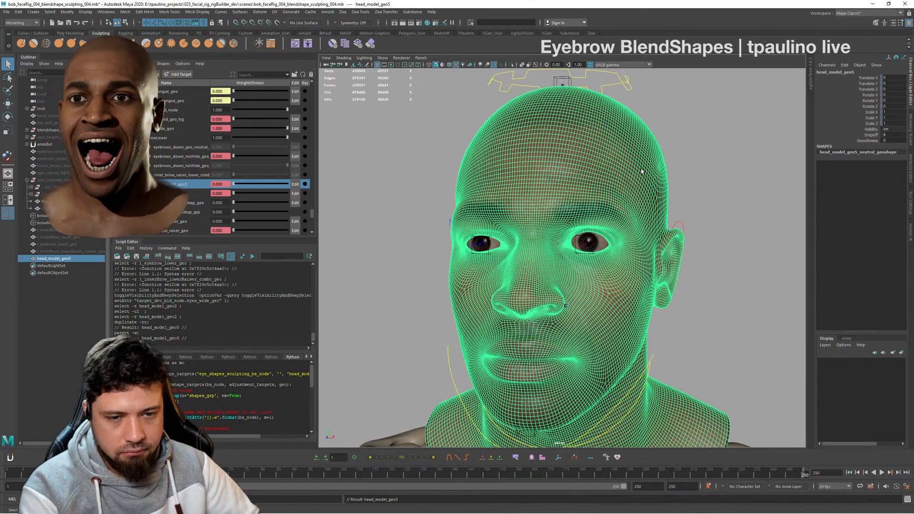
- Rename the duplicated head mesh as l_eye_openWide_geo
double_click(55, 258)
text(l_eye_o)
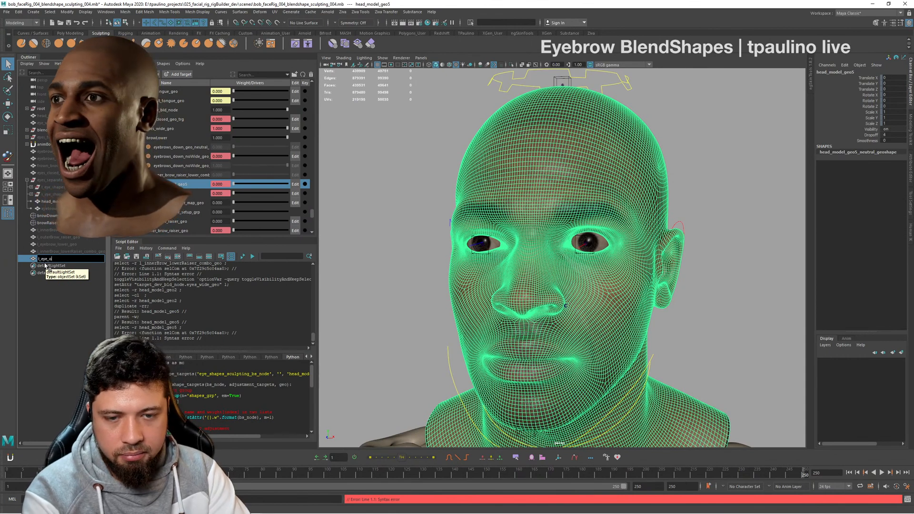
text(penWide_geo)
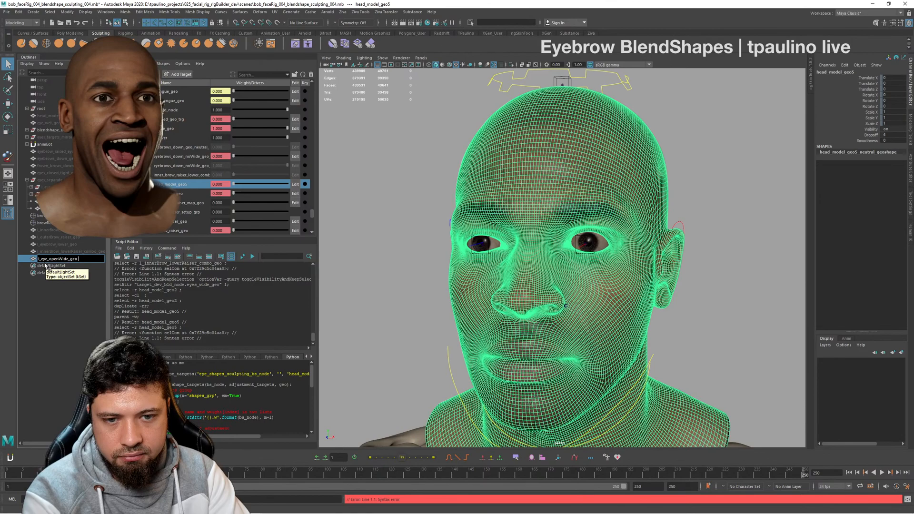
key(Return)
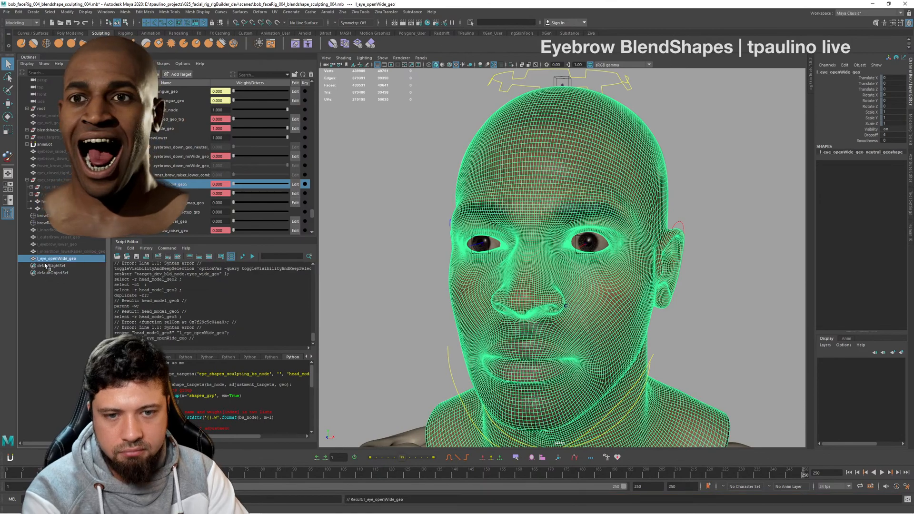
- Deselect the duplicate and examine the wide-eye shape on the shaded head from the front and at an angle
alt+drag(609, 218, 640, 214)
alt+right_drag(640, 214, 591, 209)
alt+drag(590, 210, 566, 205)
alt+right_drag(666, 199, 719, 193)
alt+drag(718, 192, 734, 194)
click(734, 194)
alt+right_drag(704, 204, 634, 236)
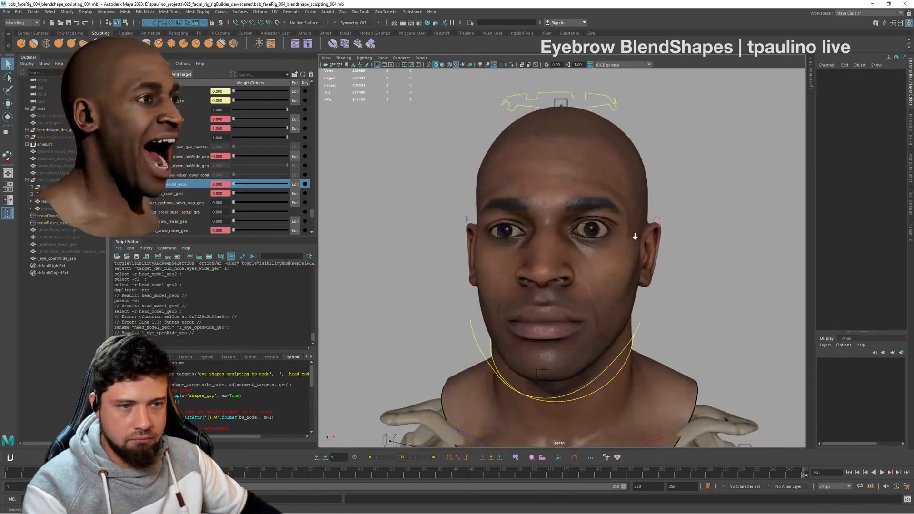
alt+drag(634, 235, 451, 242)
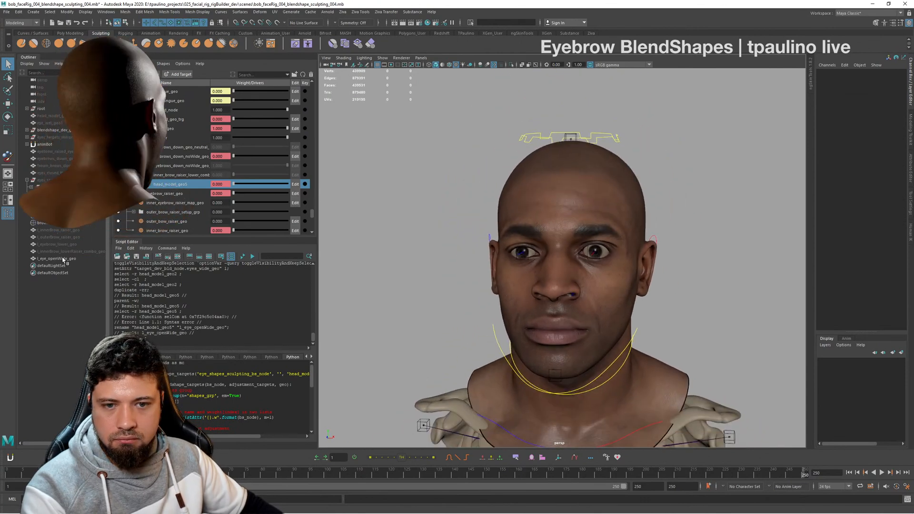
- Hide the l_eye_openWide_geo mesh and clear the selection
click(83, 259)
key(h)
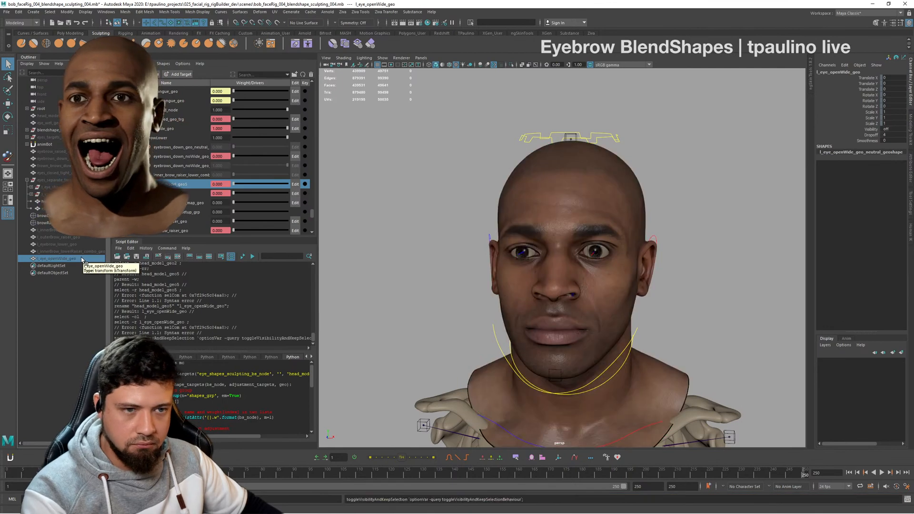
key(h)
key(h)
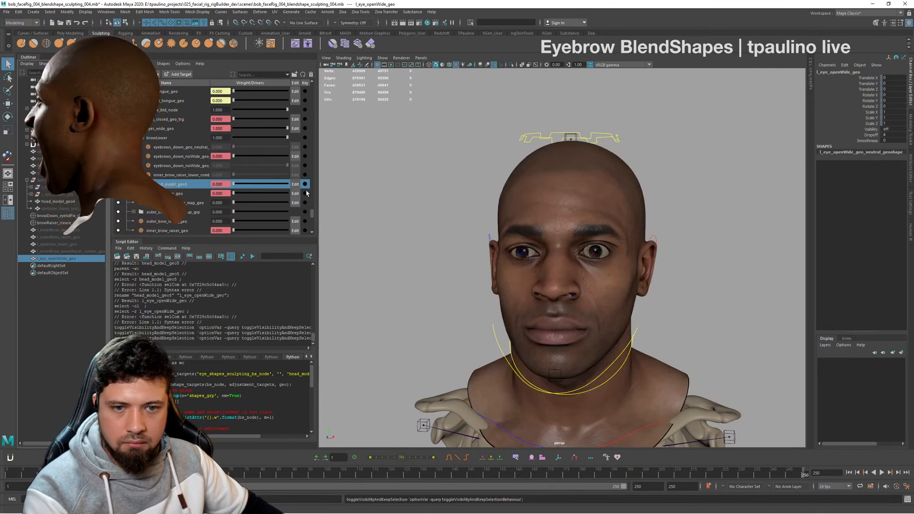
click(452, 184)
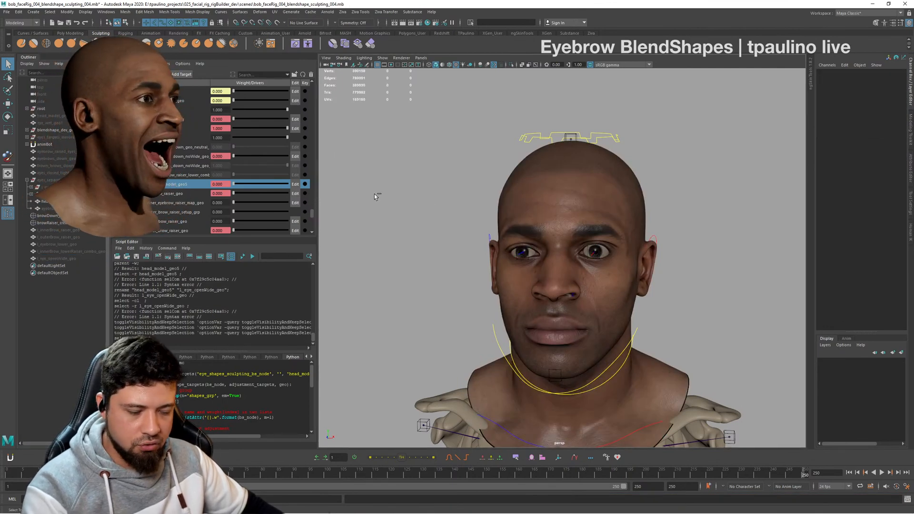
- Reset the eyes_wide_geo target weight to 0 on target_dev_bld_node and save the scene
alt+drag(695, 233, 654, 227)
alt+right_drag(655, 227, 733, 242)
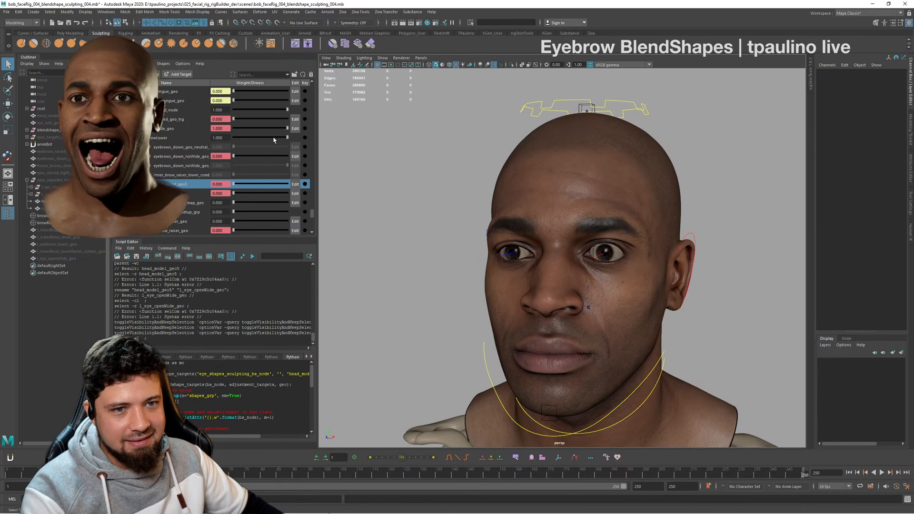
drag(274, 138, 234, 139)
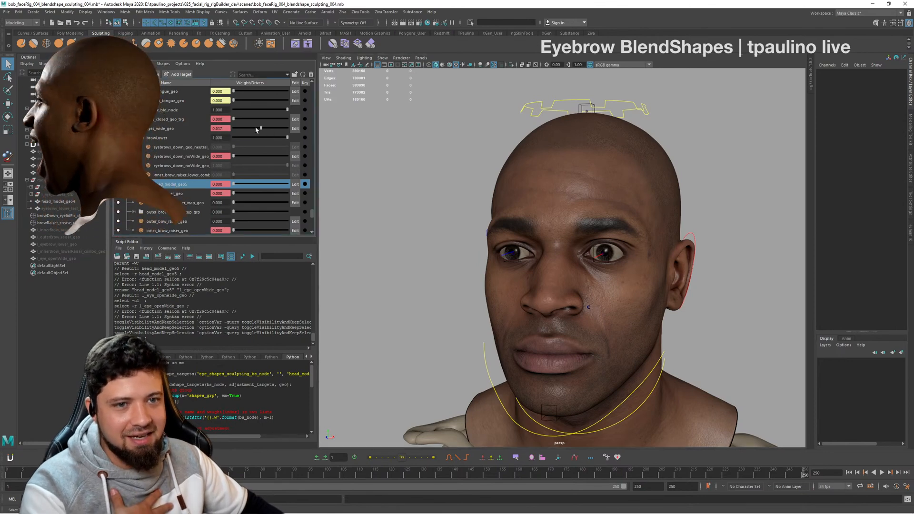
alt+drag(586, 219, 599, 219)
alt+right_drag(599, 219, 607, 216)
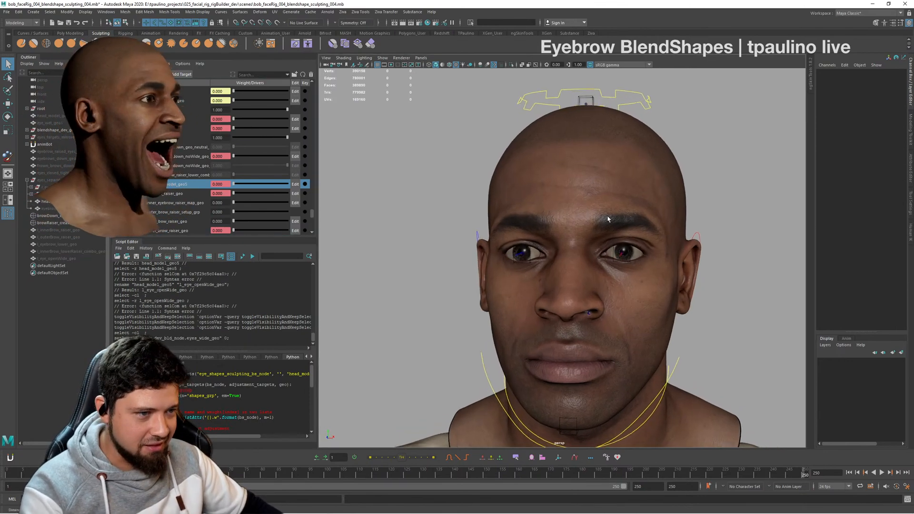
alt+middle_drag(607, 217, 575, 208)
key(ctrl+s)
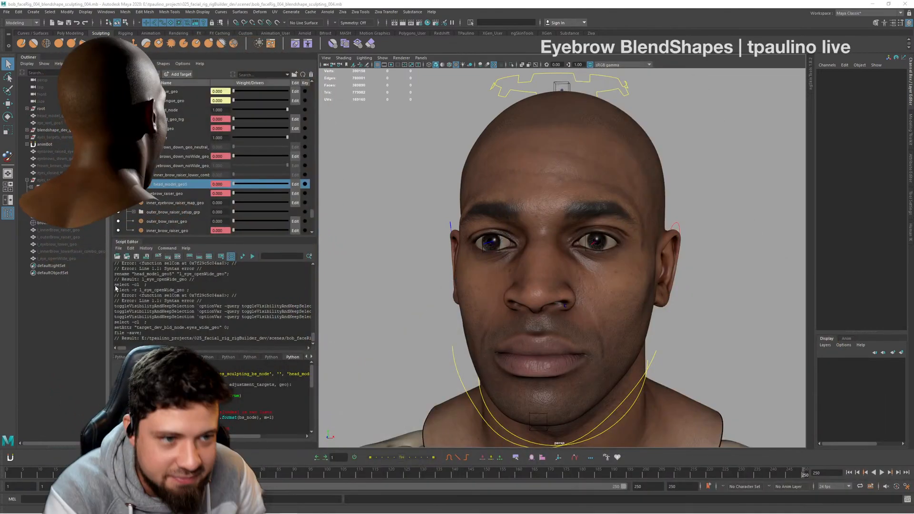
- Examine the head with its eye shape reset from the front and from three-quarter views
alt+drag(610, 250, 571, 257)
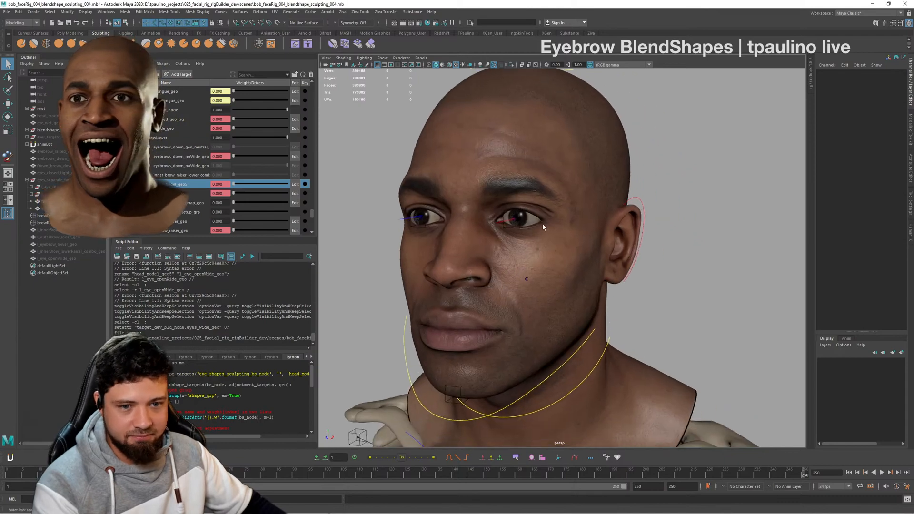
alt+right_drag(571, 257, 547, 266)
alt+drag(547, 266, 572, 281)
alt+right_drag(572, 281, 657, 306)
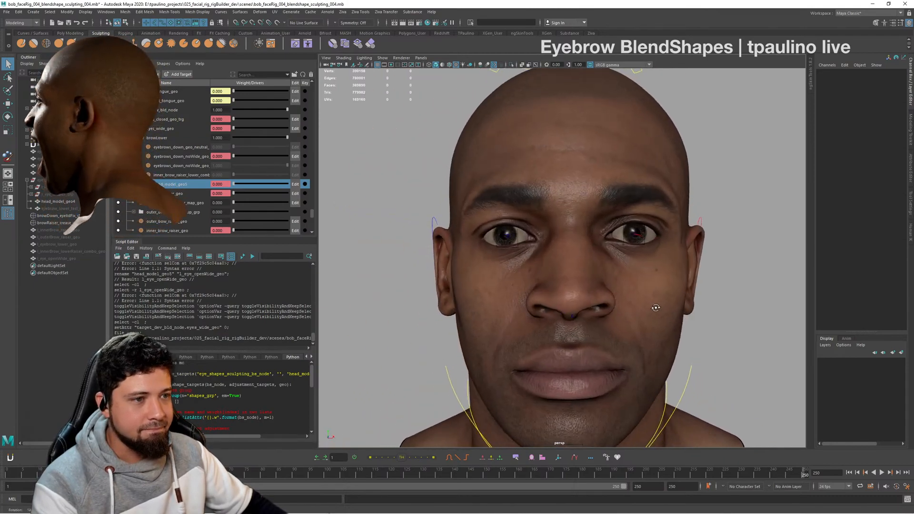
alt+drag(657, 306, 627, 300)
alt+right_drag(626, 299, 495, 287)
alt+drag(495, 287, 533, 290)
alt+right_drag(533, 291, 692, 310)
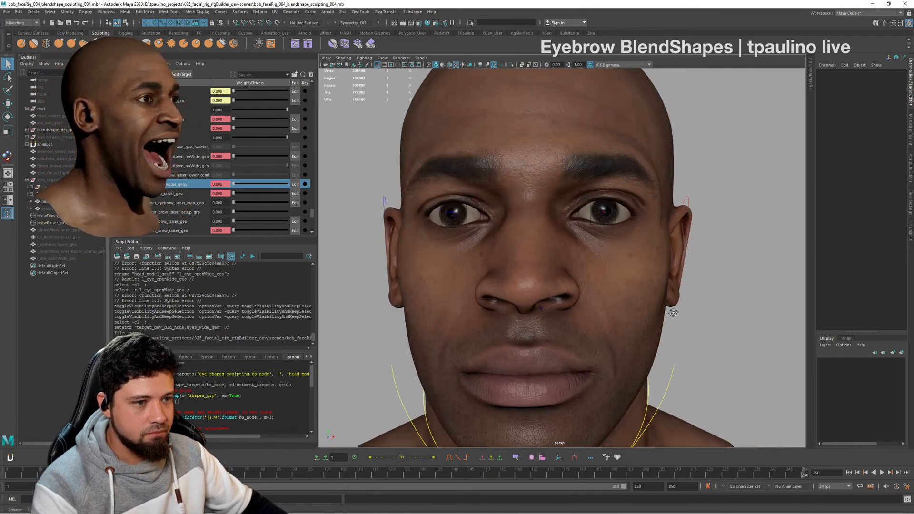
alt+drag(692, 310, 674, 307)
alt+right_drag(674, 307, 614, 300)
alt+drag(614, 299, 590, 298)
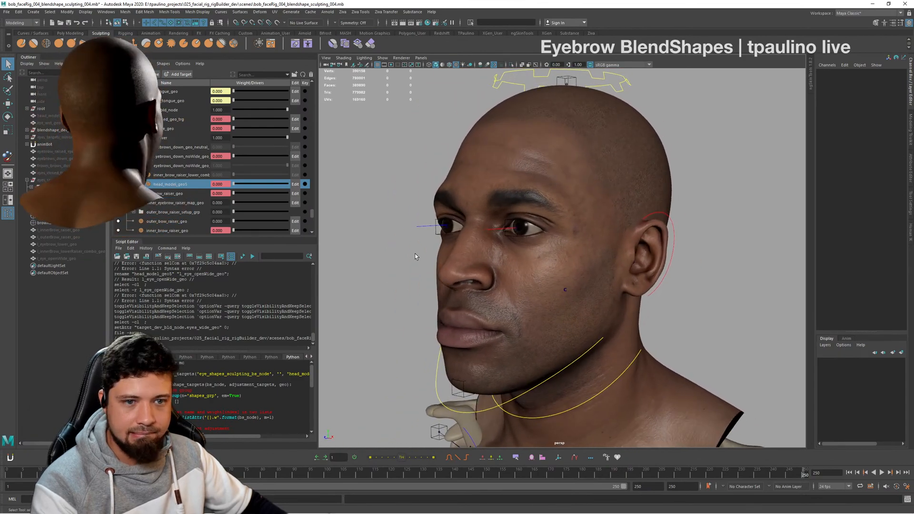
- Select the head mesh and start painting its blend shape weights
click(556, 166)
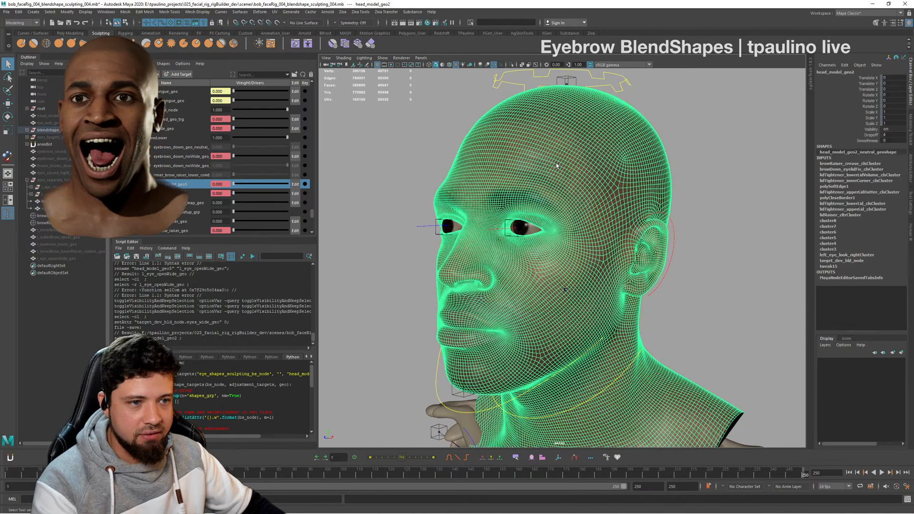
right_click(643, 163)
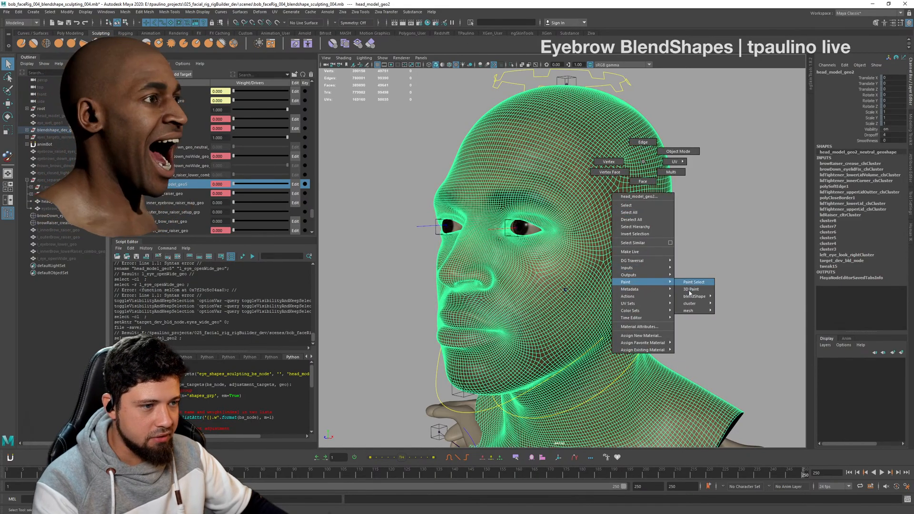
mouse_move(701, 297)
click(738, 297)
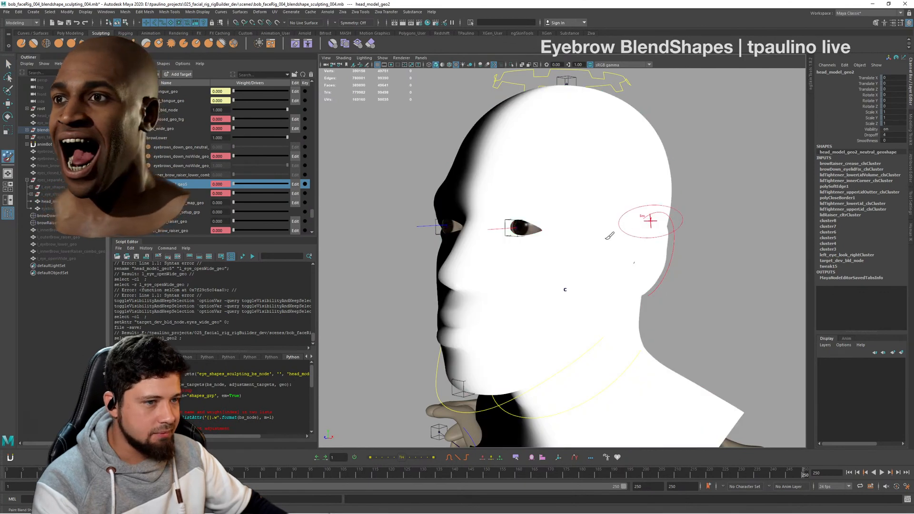
- Examine the left-right split of the blend shape weight mask on the head from the front and at an angle
alt+drag(650, 221, 523, 193)
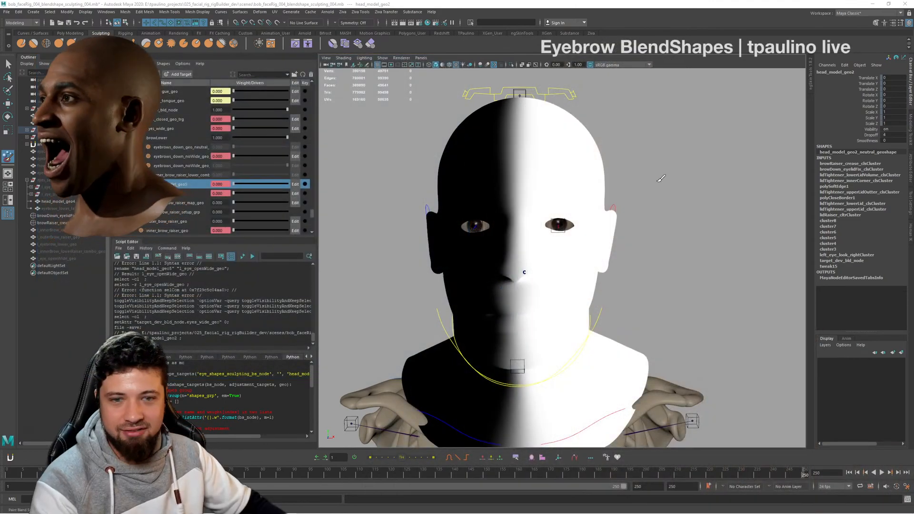
mouse_move(660, 179)
alt+mouse_down()
mouse_move(641, 194)
mouse_move(577, 161)
mouse_move(584, 183)
alt+mouse_up()
alt+right_drag(584, 184, 710, 191)
alt+drag(711, 190, 683, 199)
alt+right_drag(683, 198, 649, 198)
alt+drag(649, 198, 676, 196)
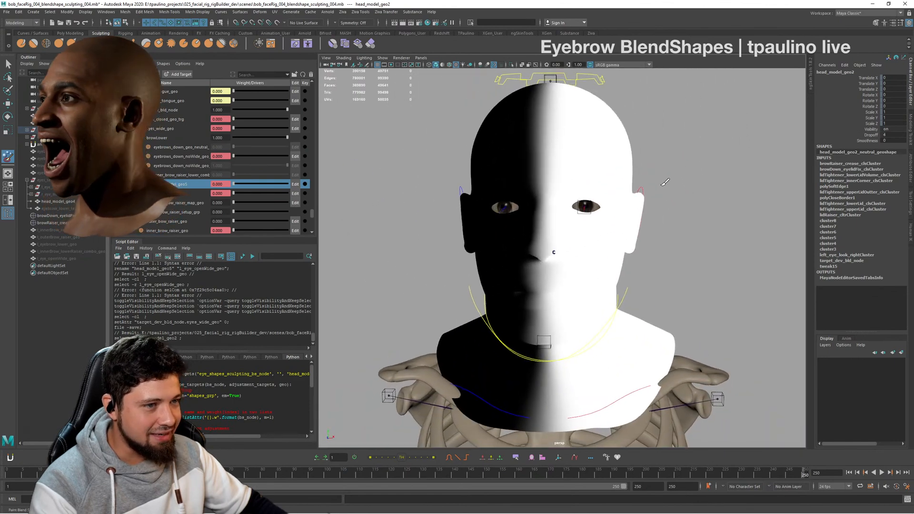
alt+right_drag(675, 196, 735, 192)
alt+drag(735, 192, 713, 191)
alt+right_drag(713, 191, 702, 191)
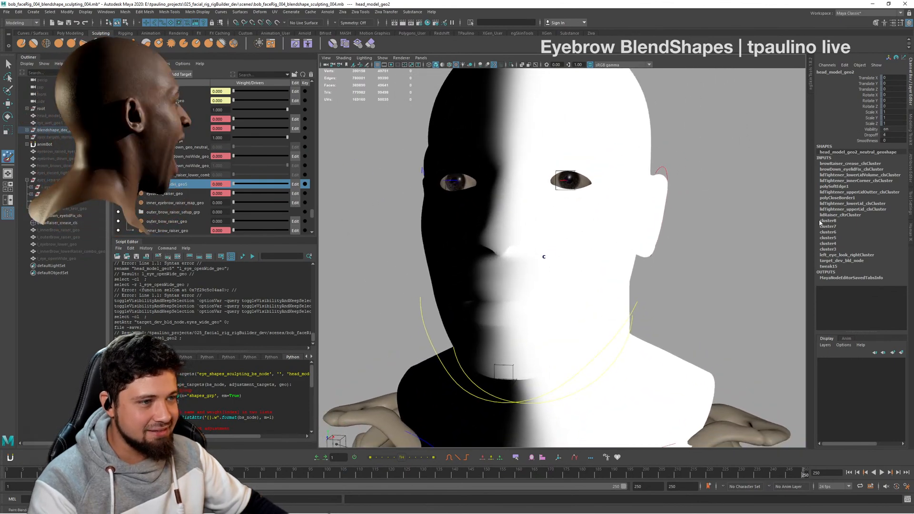
- Invert the target_dev_bld_node weight mask by flooding with Scale at -1 and with Add at 1, and leave weight painting
click(911, 194)
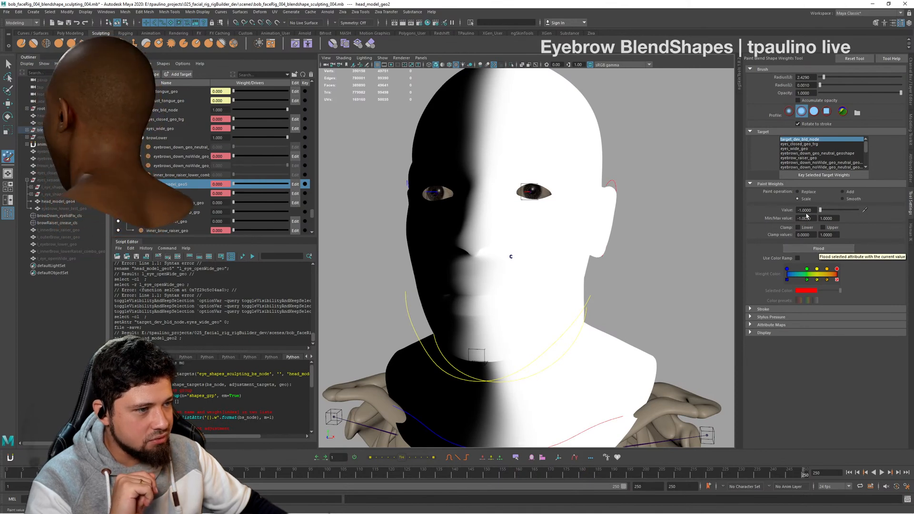
click(811, 249)
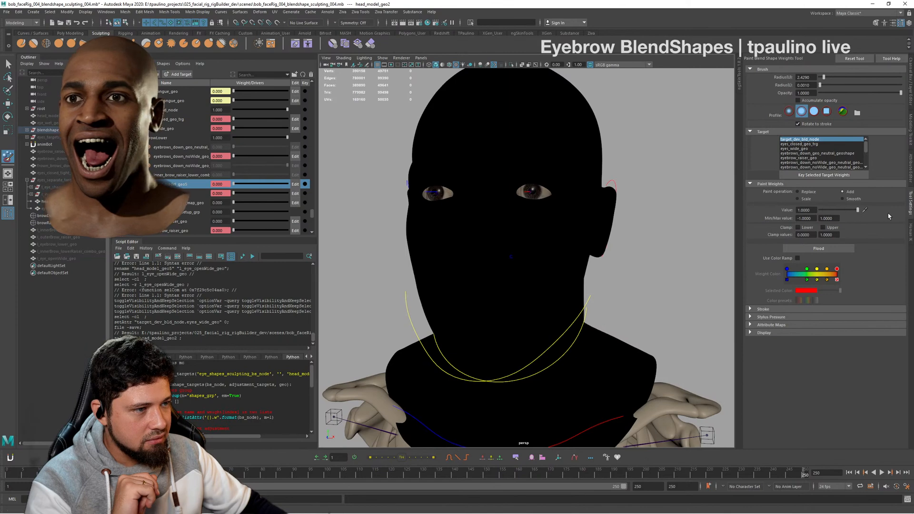
click(841, 247)
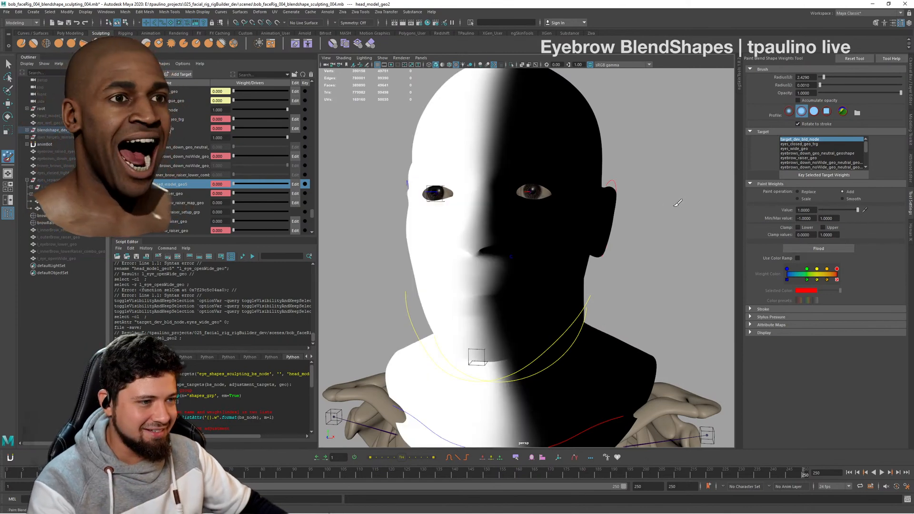
alt+drag(625, 206, 660, 213)
alt+right_drag(660, 213, 633, 212)
mouse_move(633, 212)
alt+mouse_down()
mouse_move(593, 204)
mouse_move(637, 209)
alt+mouse_up()
key(q)
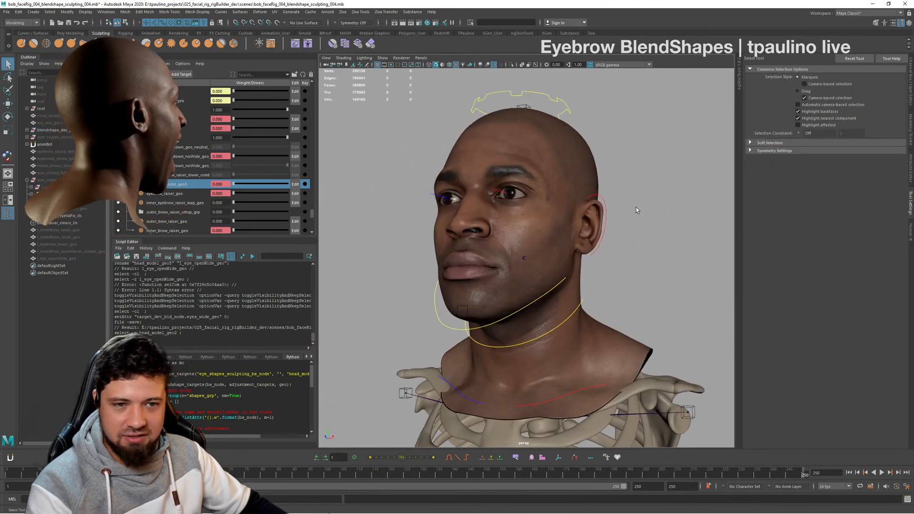
- Set the inner_brow_raiser_geo target weight to 1 and check the raised inner brow from the front
scroll(272, 173, down, 3)
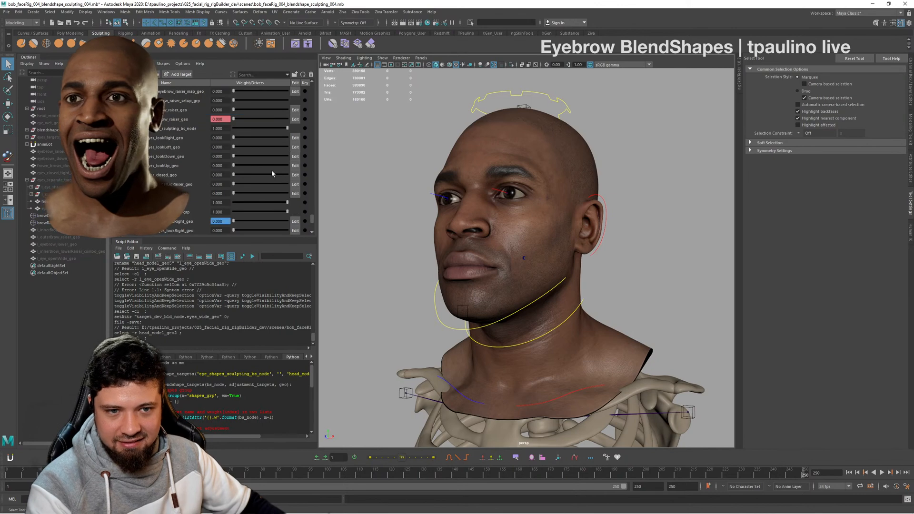
scroll(272, 174, up, 3)
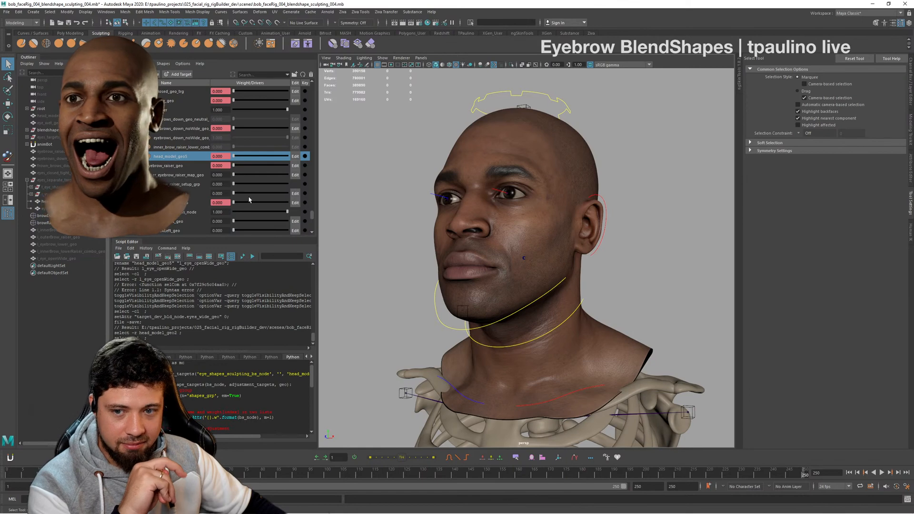
drag(239, 204, 250, 204)
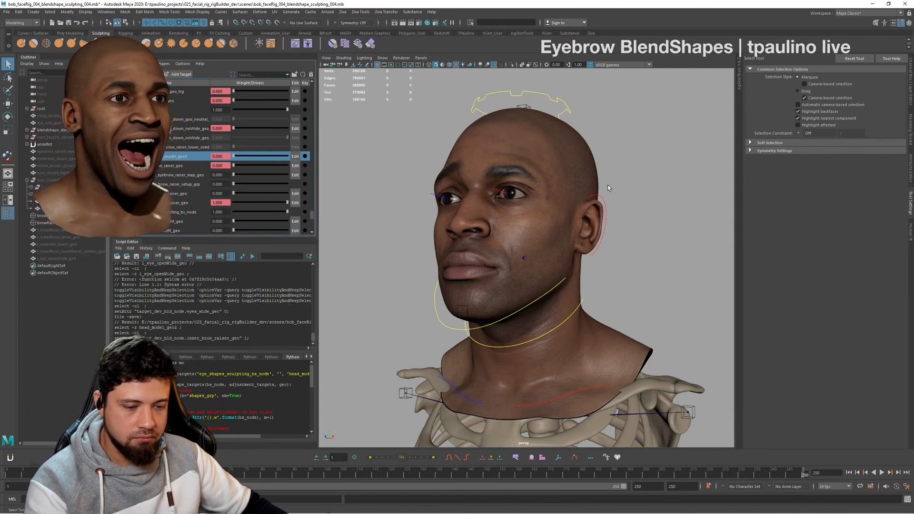
alt+drag(608, 186, 650, 196)
alt+right_drag(649, 196, 515, 155)
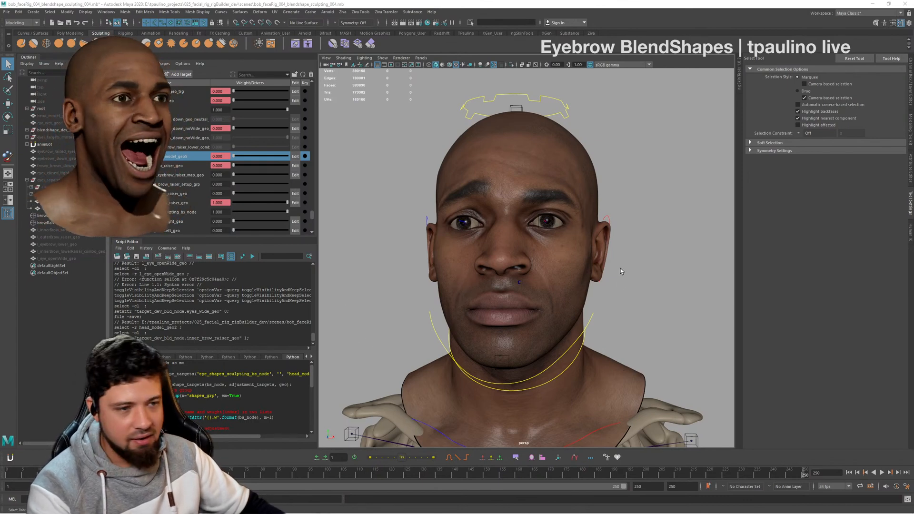
- Examine the raised inner brow from several angles, fading the inner_brow_raiser_geo weight down and back to 1
mouse_move(647, 287)
alt+mouse_down()
mouse_move(622, 290)
mouse_move(636, 293)
alt+mouse_up()
alt+right_drag(635, 293, 659, 308)
alt+middle_drag(659, 308, 645, 315)
alt+right_drag(646, 315, 569, 313)
alt+drag(569, 313, 590, 315)
alt+right_drag(590, 314, 643, 326)
alt+drag(642, 326, 617, 326)
alt+middle_drag(618, 326, 623, 320)
alt+right_drag(622, 320, 578, 290)
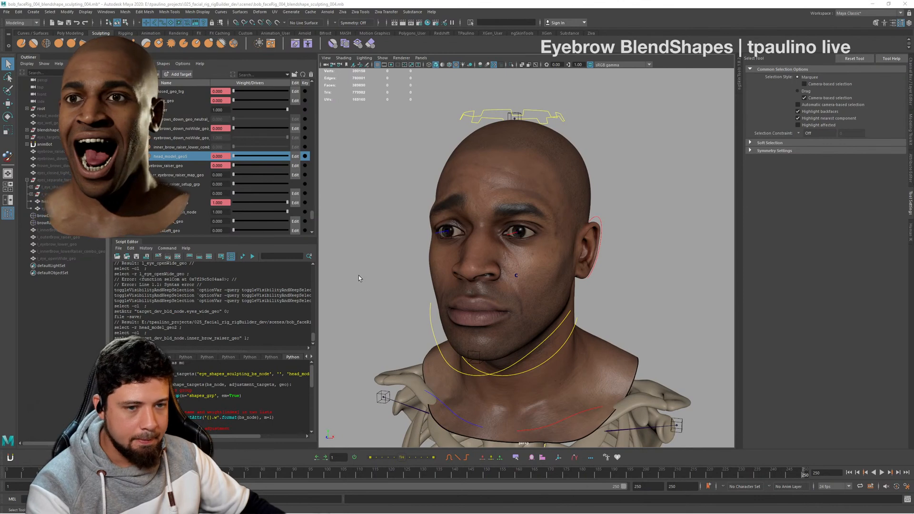
key(alt+Tab)
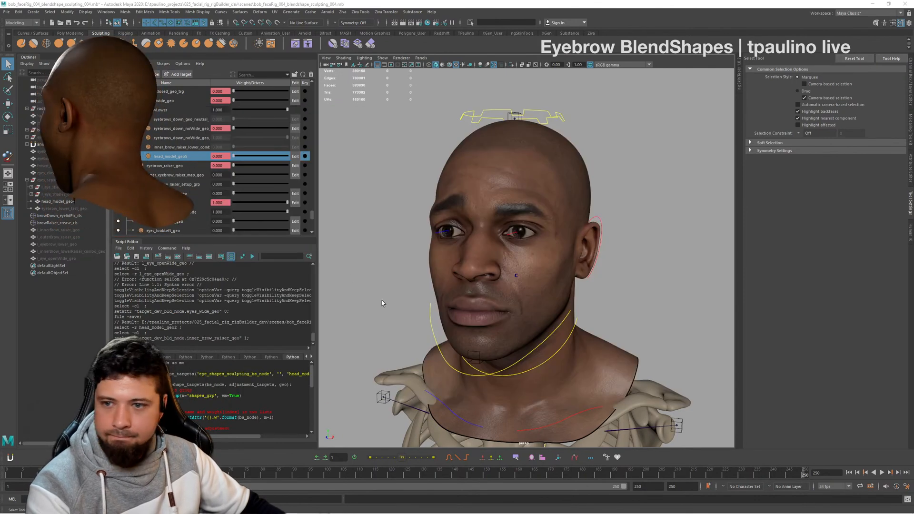
alt+right_drag(589, 284, 617, 330)
drag(281, 205, 209, 206)
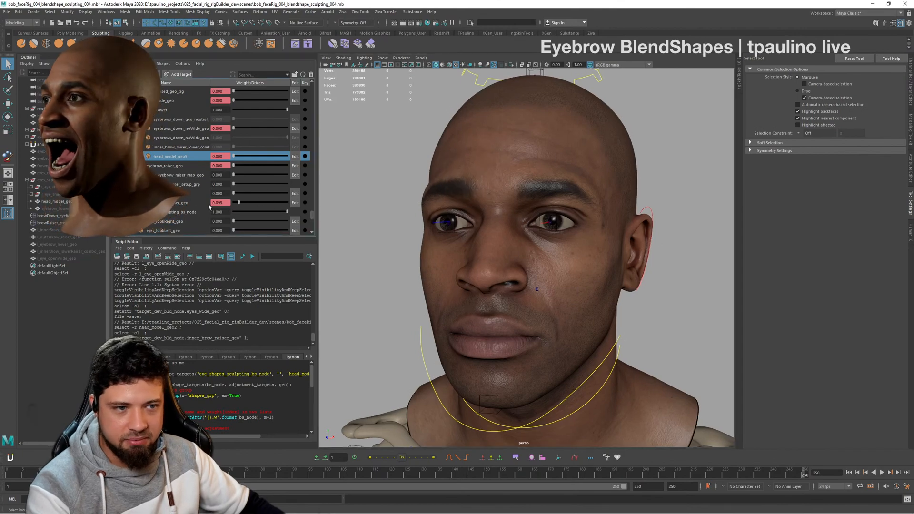
drag(340, 211, 370, 209)
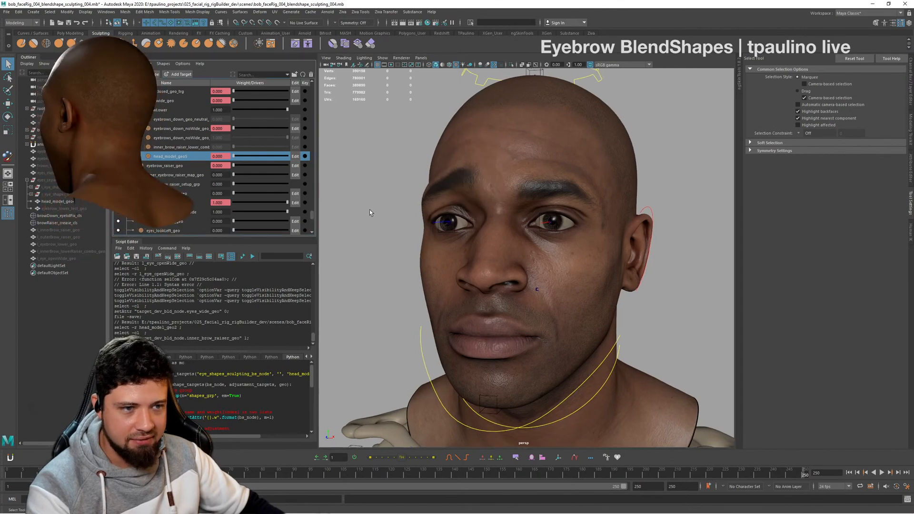
- Duplicate the head mesh with the inner brow raised and unparent the copy to the world
click(184, 203)
click(588, 151)
alt+drag(570, 183, 588, 185)
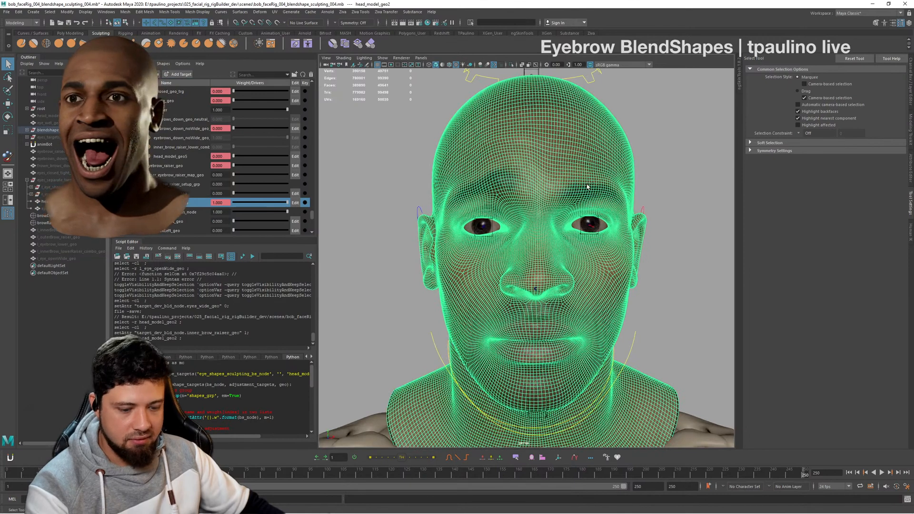
key(ctrl+d)
key(shift+p)
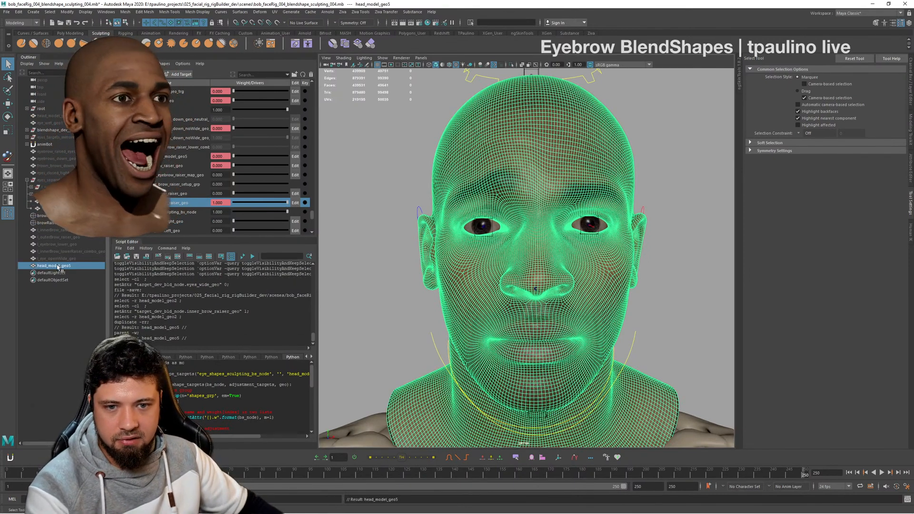
- Rename the unparented head duplicate as r_inneBrow_raser_geo
double_click(55, 266)
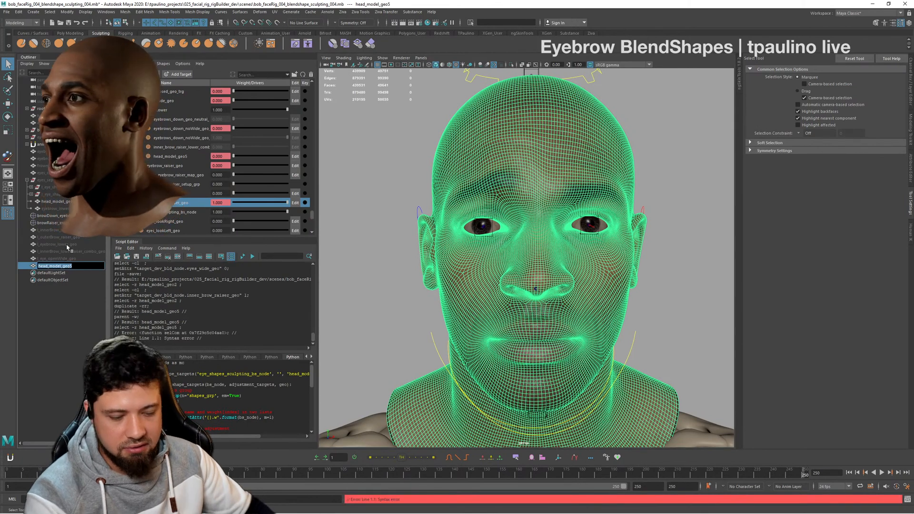
text(r_inner)
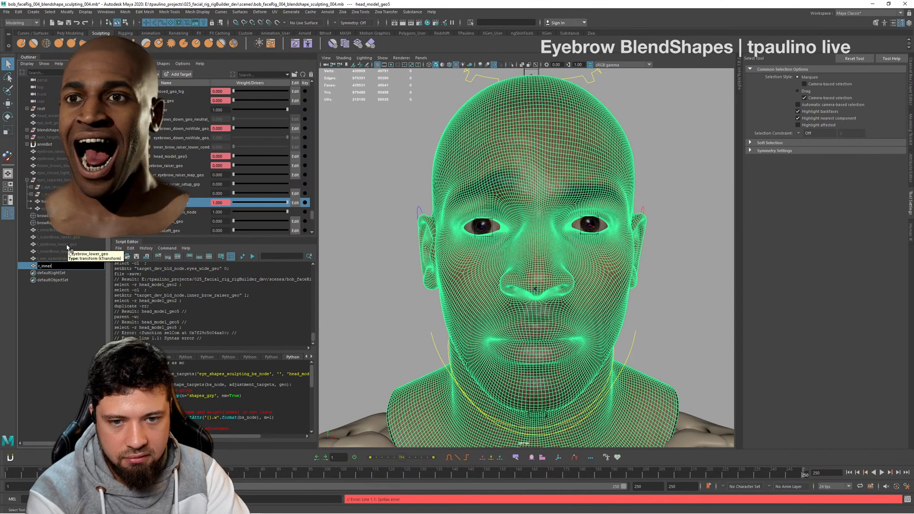
key(BackSpace)
text(Brow)
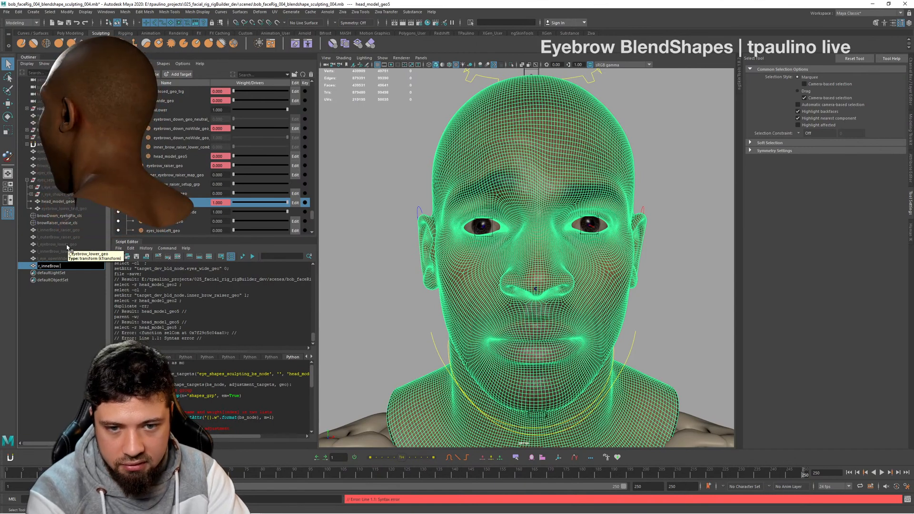
text(_raser)
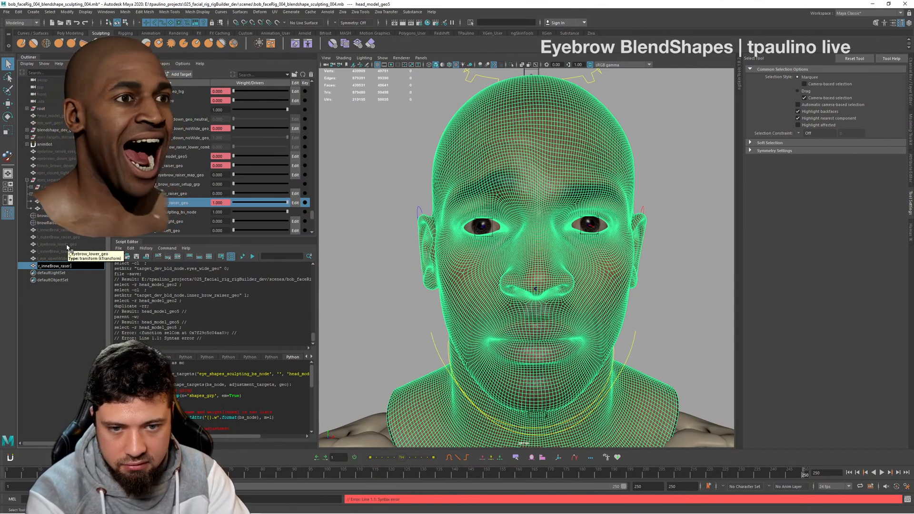
text(_geo)
key(Return)
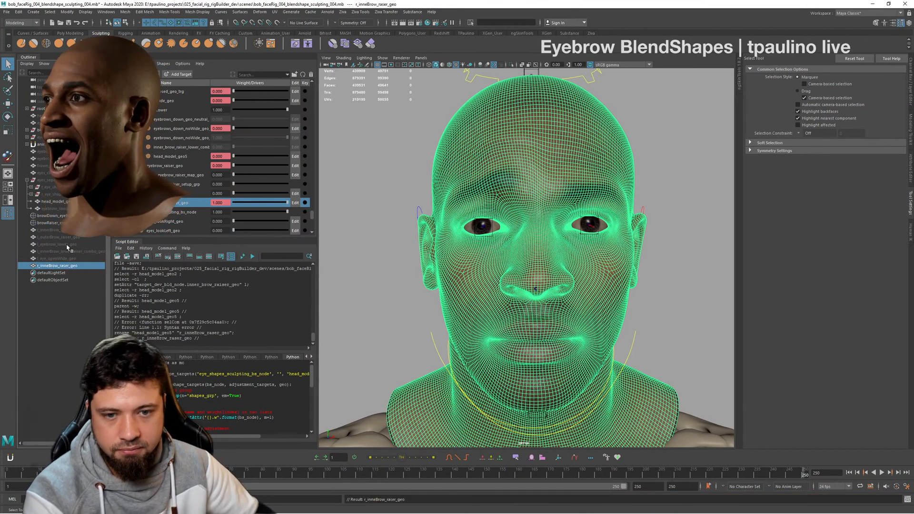
- Hide the r_inneBrow_raser_geo duplicate and check the remaining head from the front and at an angle
click(403, 257)
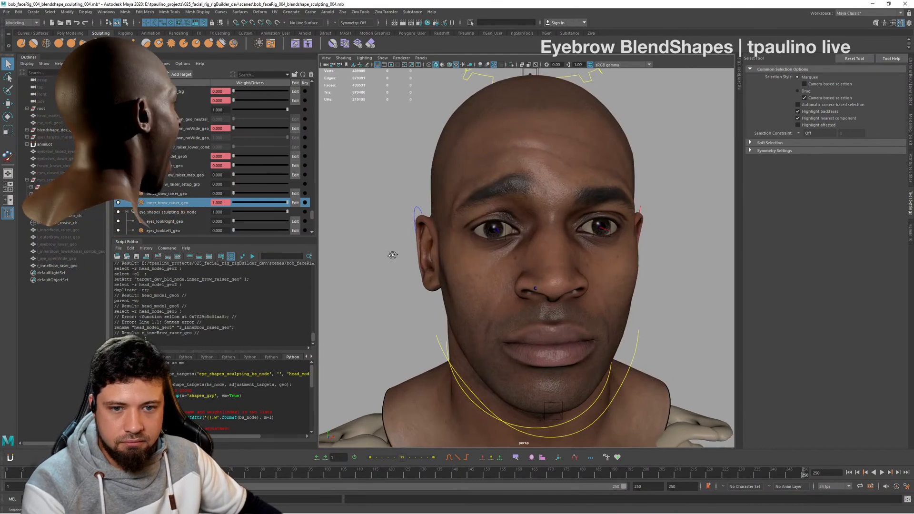
scroll(392, 255, up, 6)
click(57, 266)
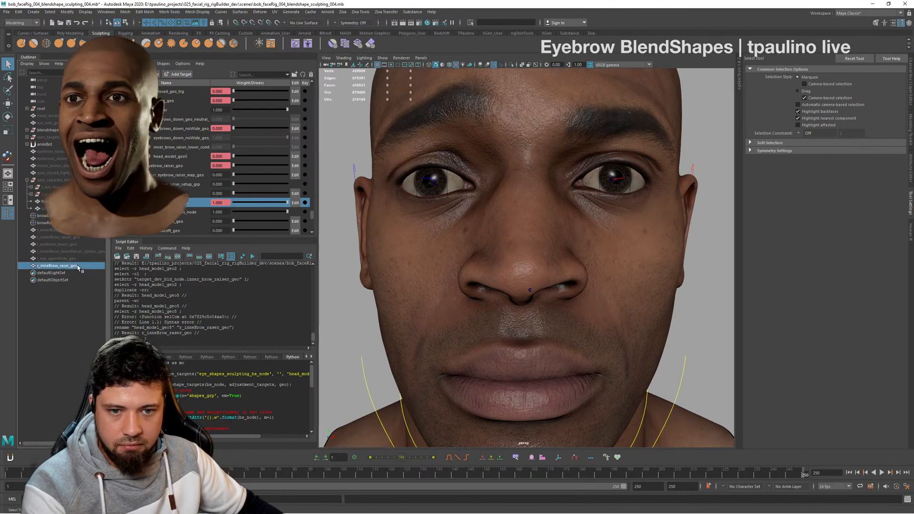
key(h)
alt+drag(618, 300, 590, 306)
alt+right_drag(590, 306, 551, 292)
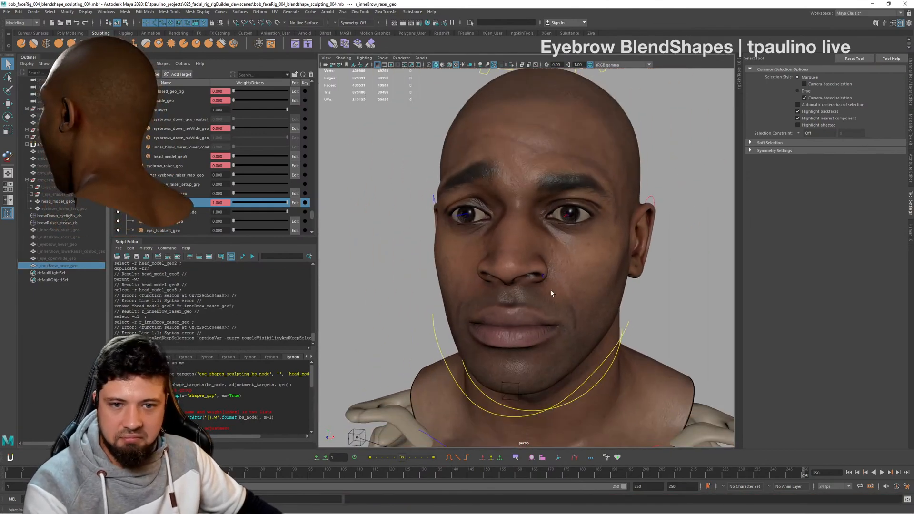
alt+drag(551, 293, 561, 286)
alt+right_drag(561, 286, 469, 256)
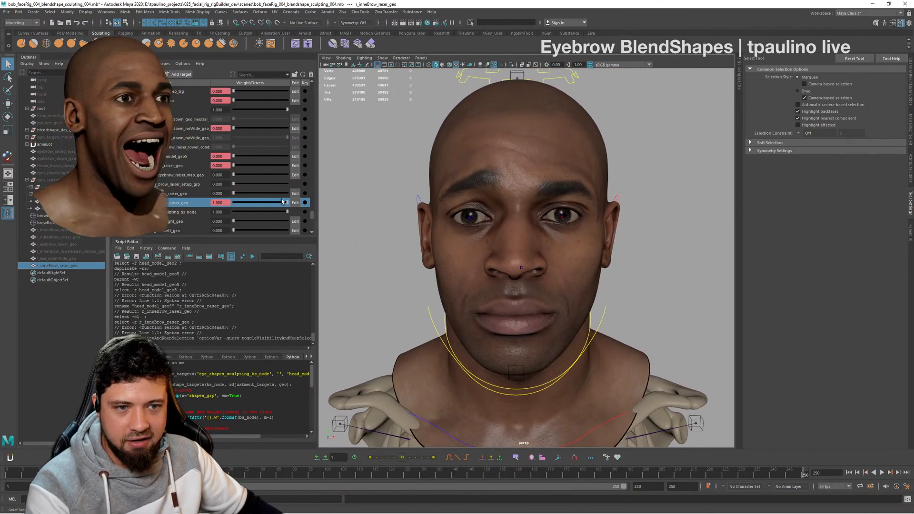
- Set the inner_brow_raiser_geo weight to 0 and the outer brow raiser target to 1, and inspect the raised outer brow
drag(287, 203, 334, 198)
alt+drag(503, 223, 580, 257)
alt+right_drag(581, 257, 631, 273)
alt+drag(630, 273, 601, 274)
alt+right_drag(602, 273, 529, 259)
alt+drag(529, 259, 580, 266)
alt+right_drag(579, 265, 631, 284)
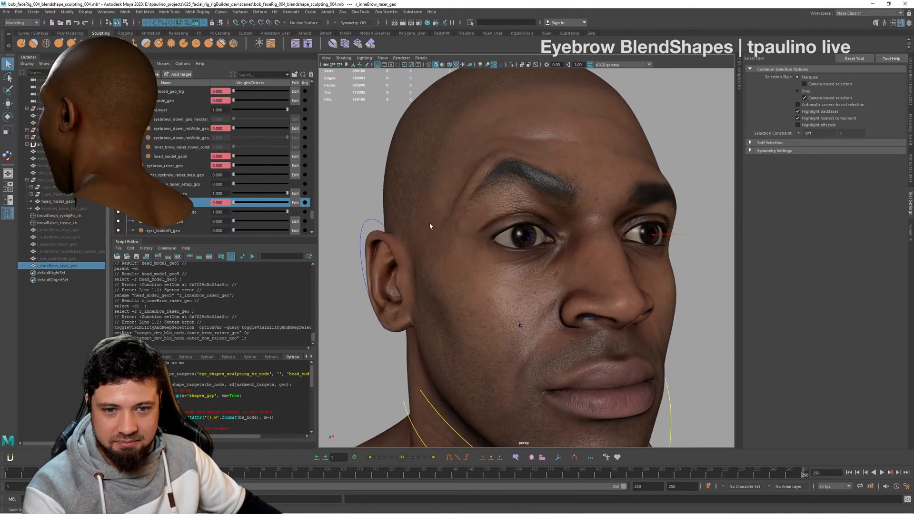
alt+drag(430, 226, 442, 223)
- Duplicate the head mesh with the outer brow raised and unparent the copy to the world
click(509, 172)
alt+drag(509, 172, 635, 210)
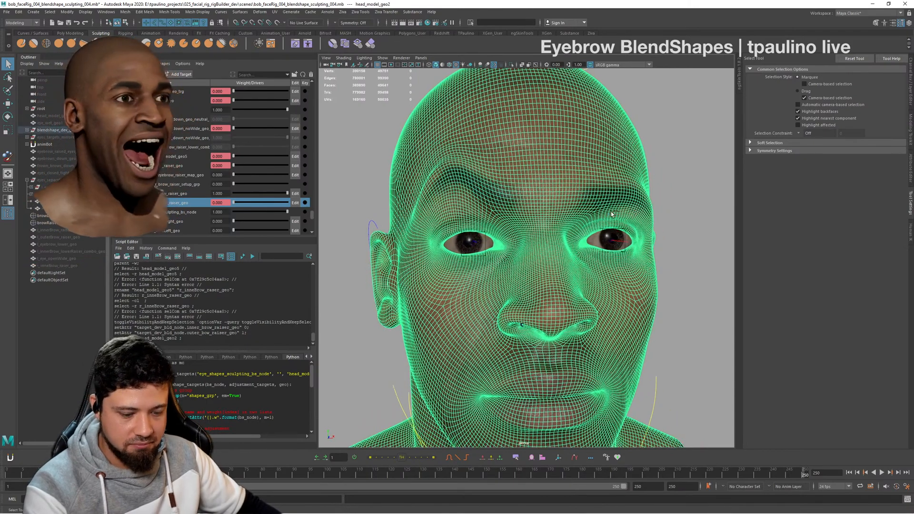
key(ctrl+d)
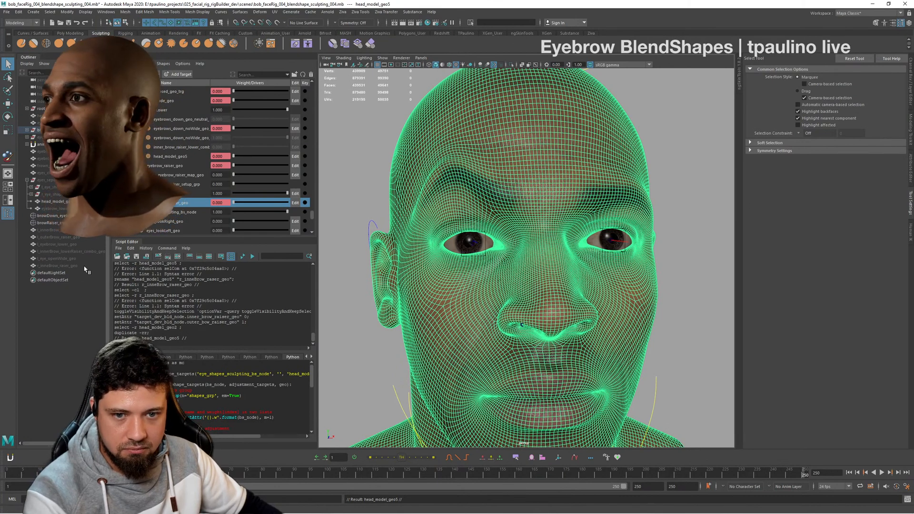
key(shift+p)
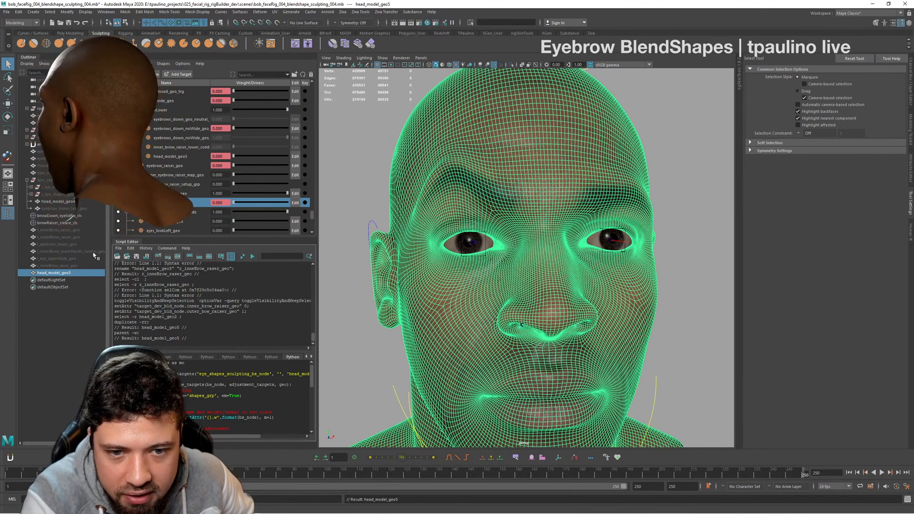
- Rename the new head duplicate as r_outerBrow_raiser_geo, following the naming of the matching left-side mesh
click(69, 236)
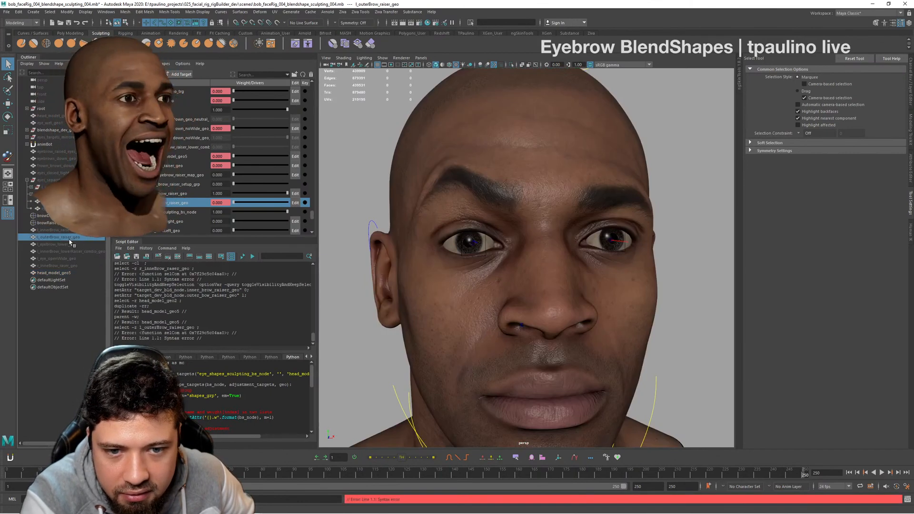
double_click(57, 272)
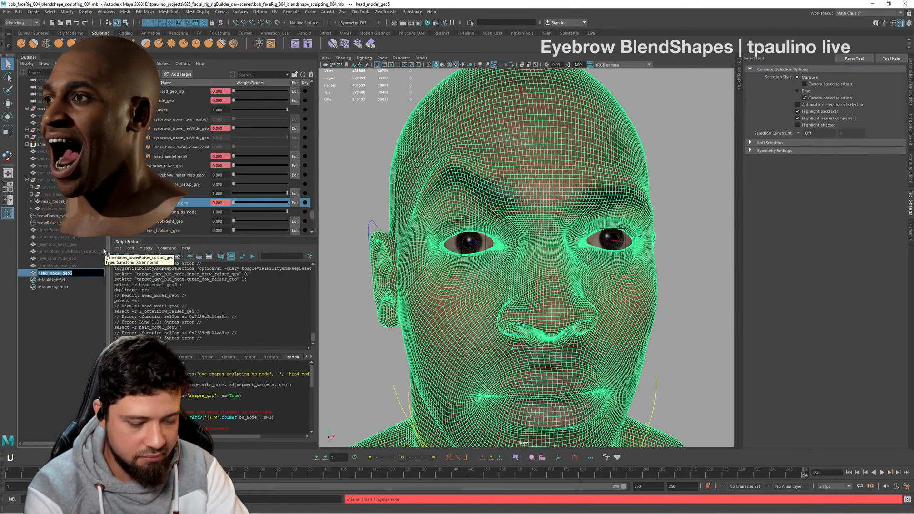
text(r_outer)
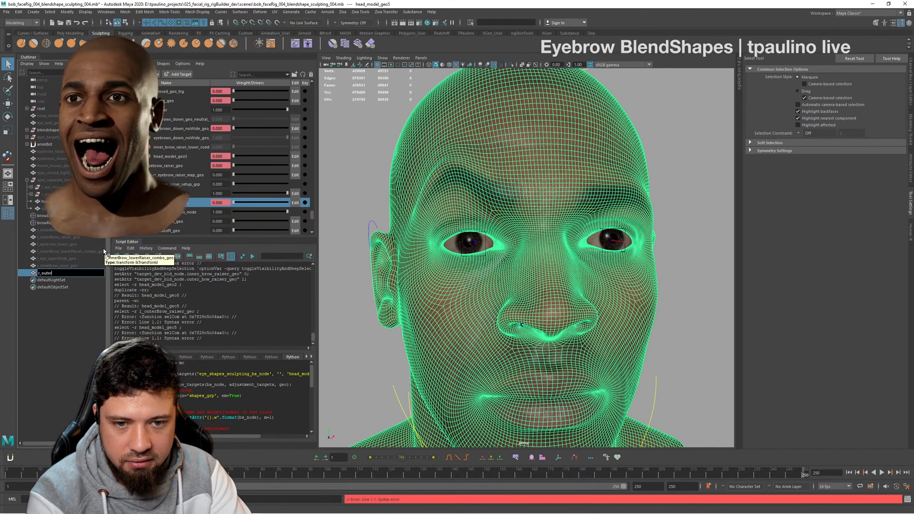
text(Bor)
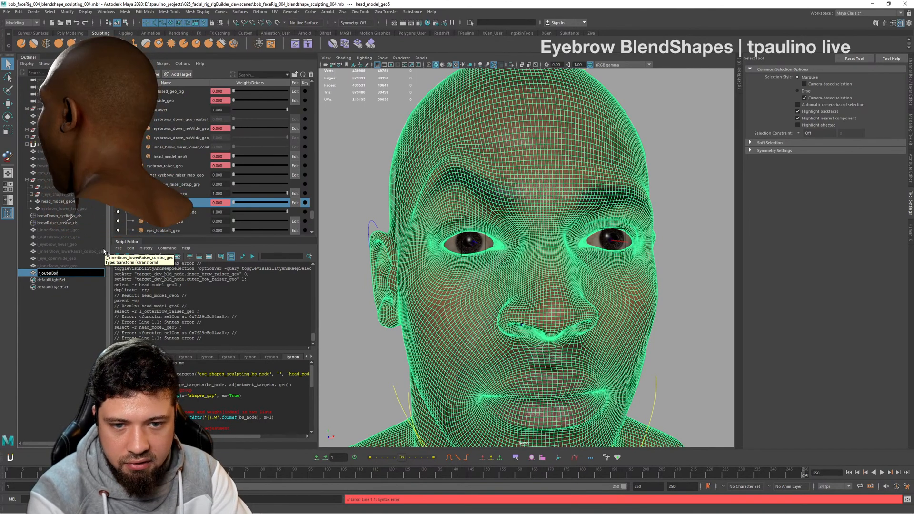
text(ow_r)
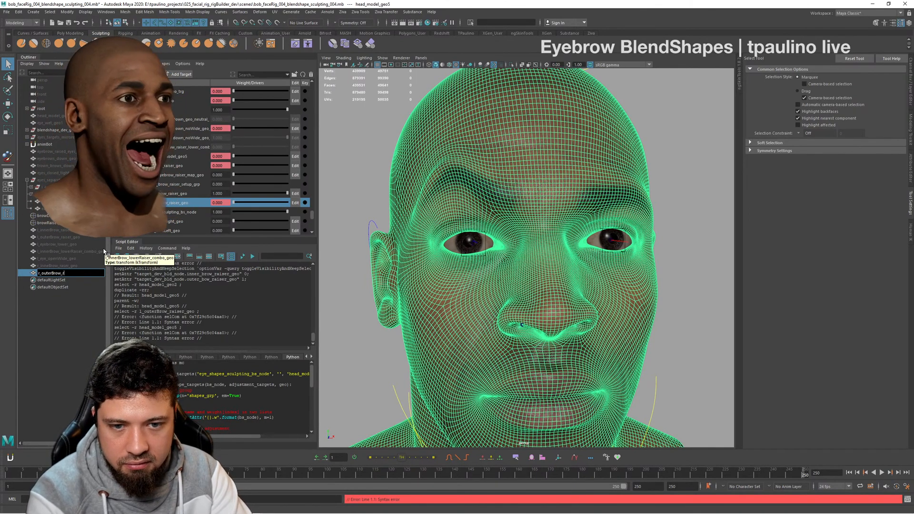
text(aiser_geo)
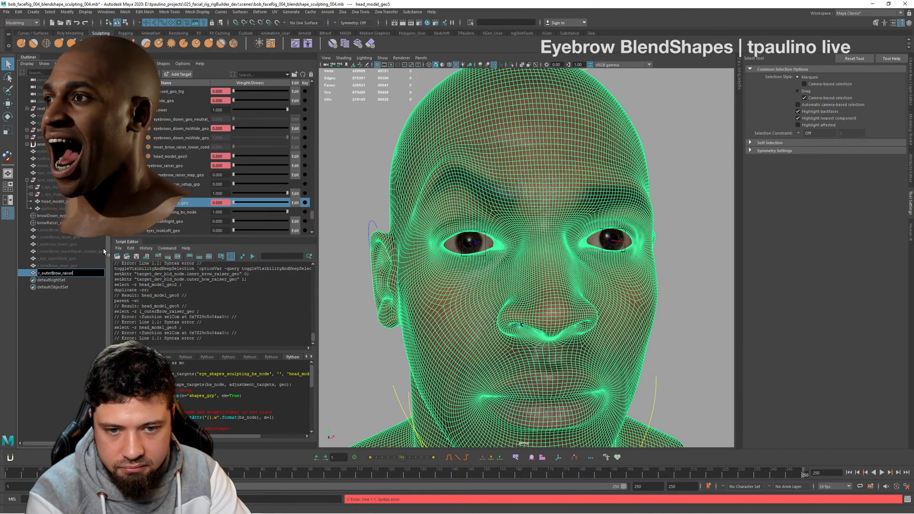
key(Return)
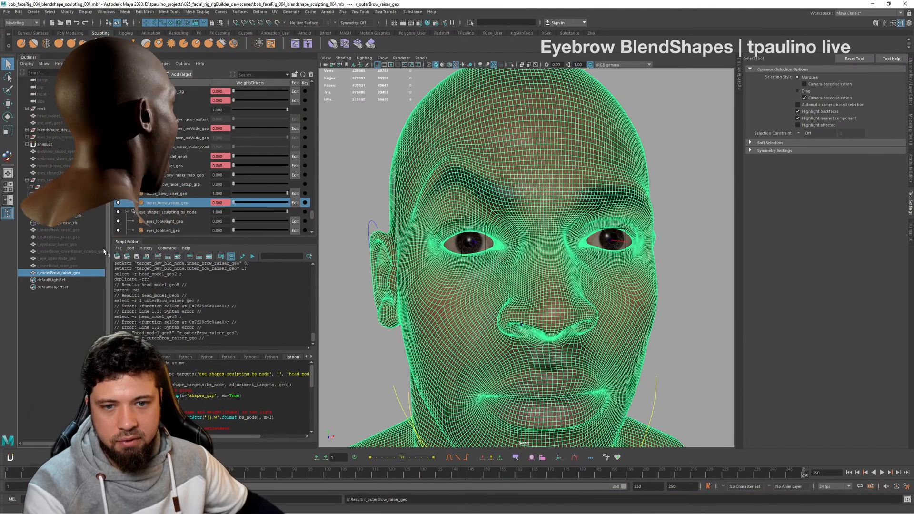
- Set the outer brow raiser target to 0 and eyebrows_down_noWide_geo_neutral_geoshape to 1
alt+drag(471, 255, 434, 255)
mouse_move(434, 255)
alt+right_down()
mouse_move(536, 272)
mouse_move(442, 262)
alt+right_up()
alt+drag(723, 226, 685, 253)
click(675, 208)
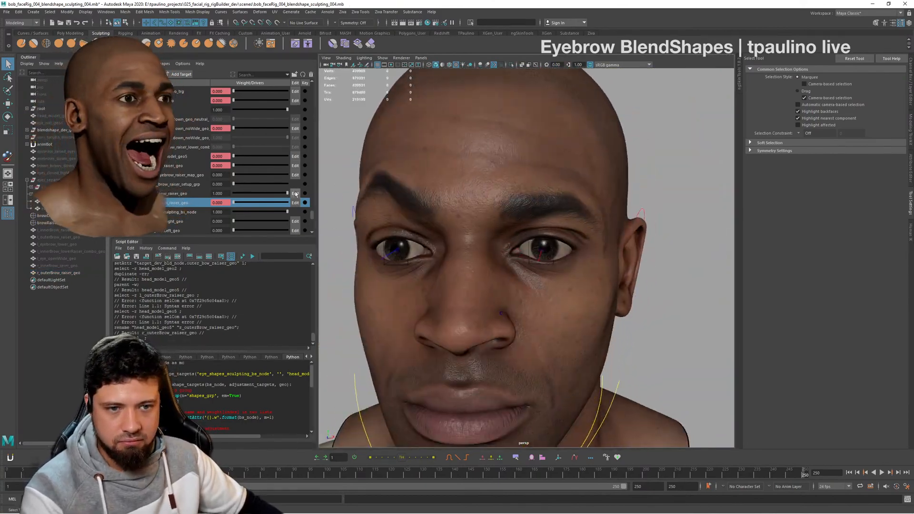
drag(287, 193, 191, 195)
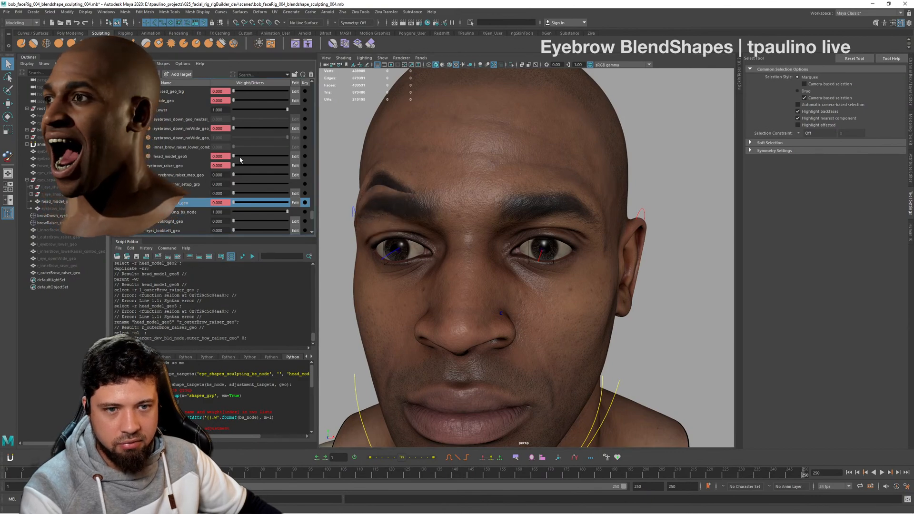
drag(234, 128, 360, 134)
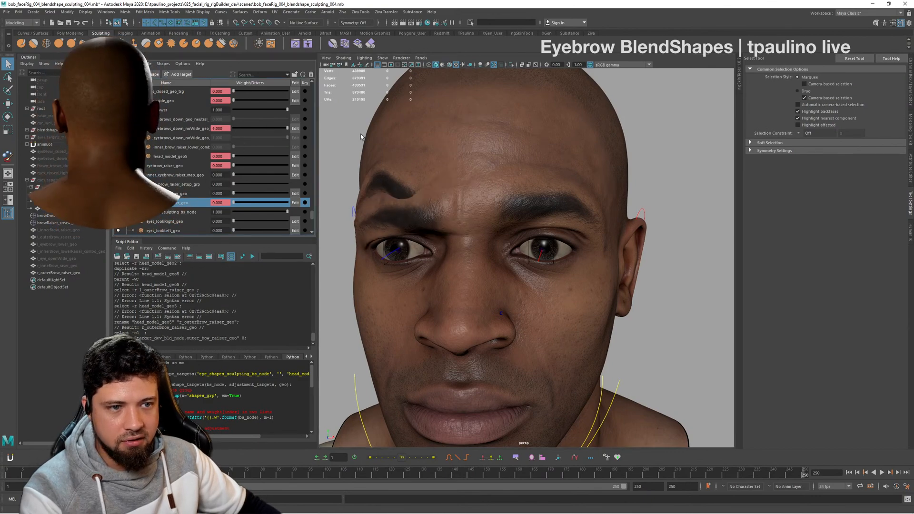
- Hide the r_outerBrow_raiser_geo duplicate so only the head with the lowered brow shows
click(78, 274)
key(h)
mouse_move(529, 302)
alt+mouse_down()
mouse_move(573, 304)
mouse_move(542, 301)
alt+mouse_up()
- Duplicate the head mesh with the brow lowered, unparent the copy to the world, and check it from the side
click(538, 207)
alt+drag(539, 207, 587, 243)
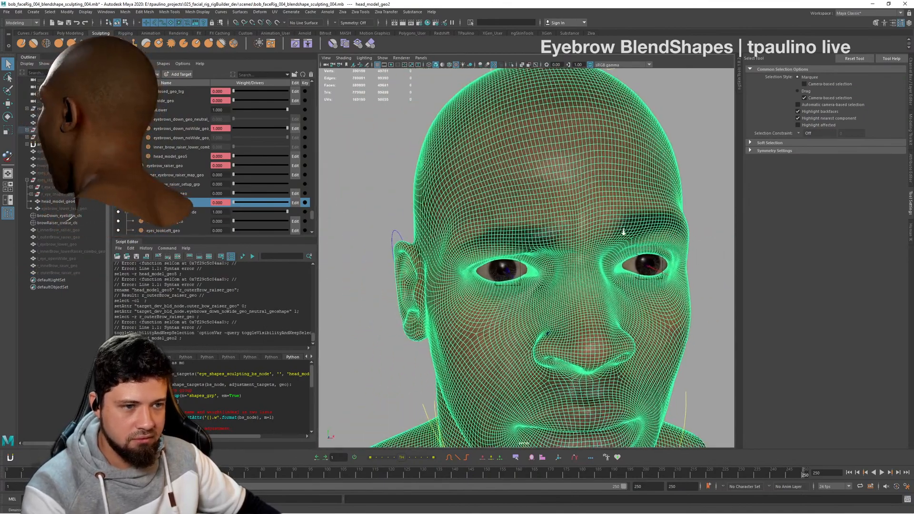
key(ctrl+d)
key(shift+p)
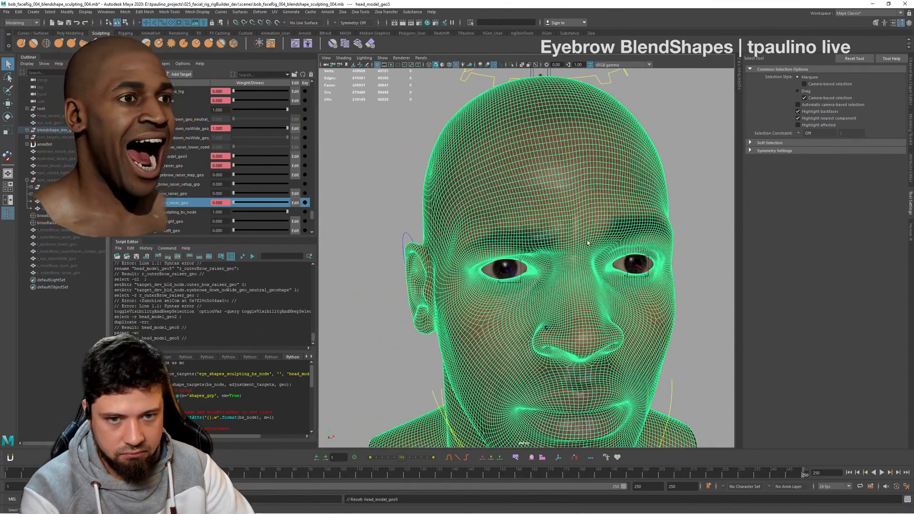
key(alt+shift+f)
alt+drag(376, 288, 394, 278)
alt+middle_drag(394, 278, 381, 238)
alt+right_drag(426, 265, 454, 262)
click(356, 169)
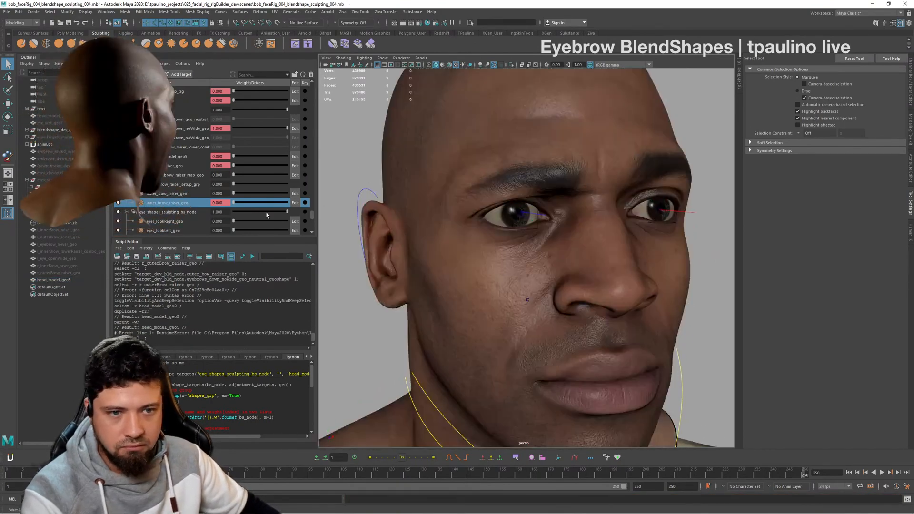
- Rename the lowered-brow head duplicate as r_innerBrow_lower_geo
click(70, 281)
text(r_innerBrow_Loaw)
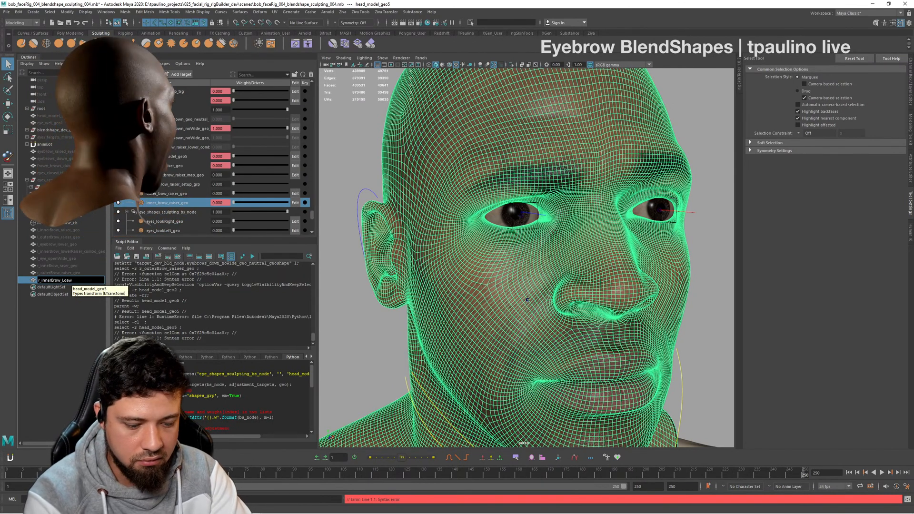
key(BackSpace)
key(BackSpace)
key(BackSpace)
key(BackSpace)
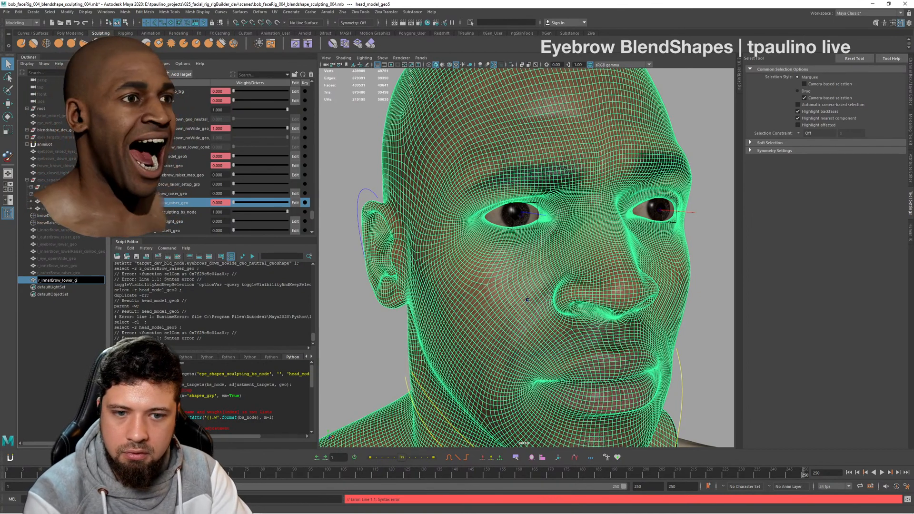
key(Return)
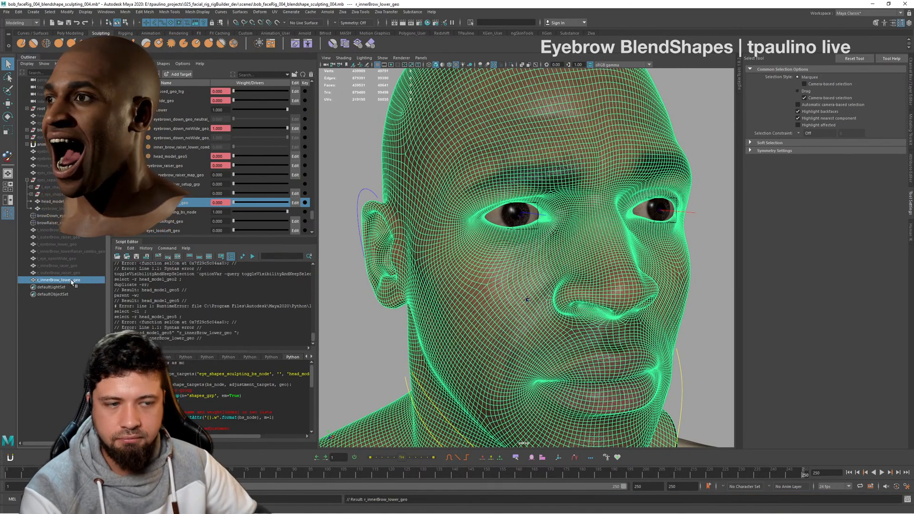
- Hide the r_innerBrow_lower_geo duplicate, then set the eyebrows_down_noWide_geo_neutral_geoshape target to 0 and the head_model_geo5 target to 1
key(f)
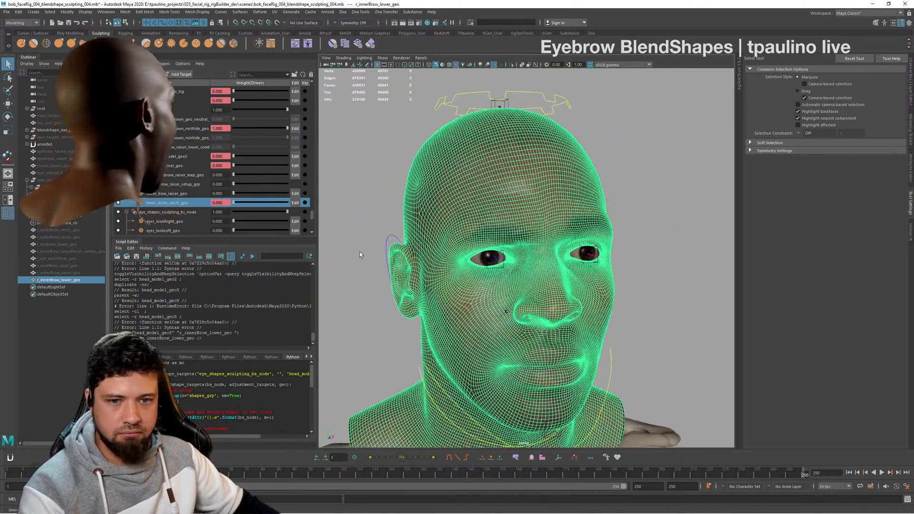
key(h)
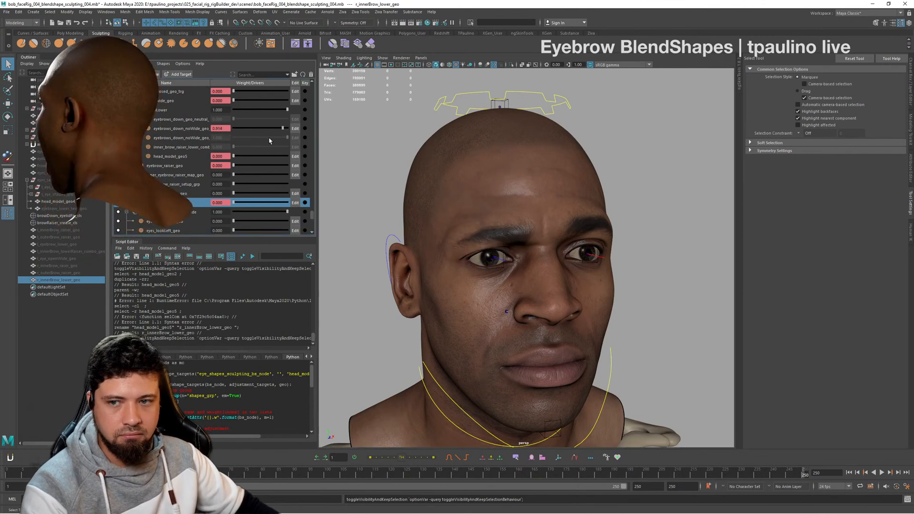
drag(269, 138, 362, 159)
alt+drag(418, 178, 504, 189)
alt+right_drag(504, 188, 537, 225)
alt+drag(537, 224, 597, 242)
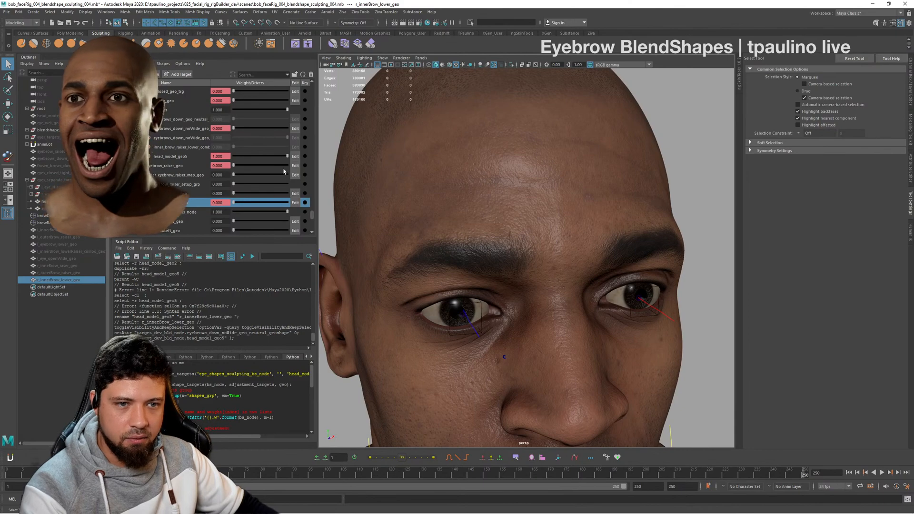
drag(287, 157, 322, 164)
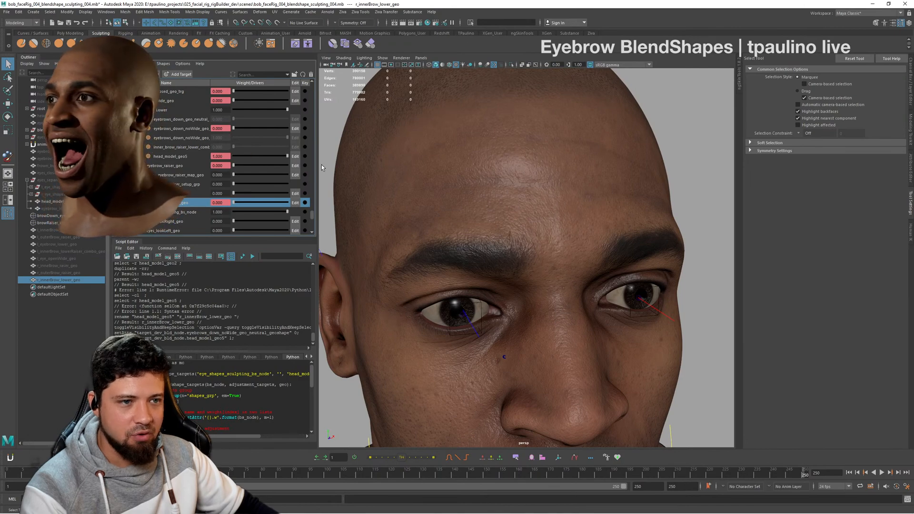
- Duplicate the head mesh with the head_model_geo5 target applied and unparent the copy to the world
alt+drag(504, 228, 591, 233)
click(581, 230)
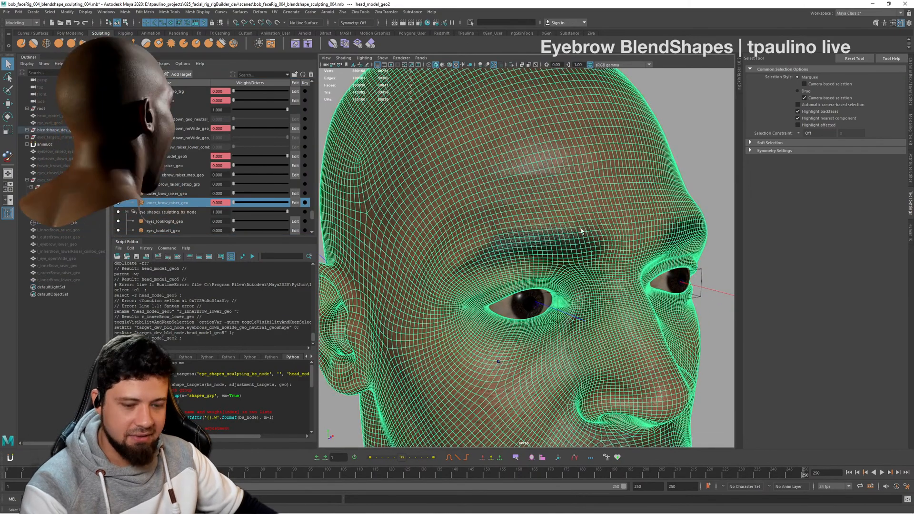
key(ctrl+d)
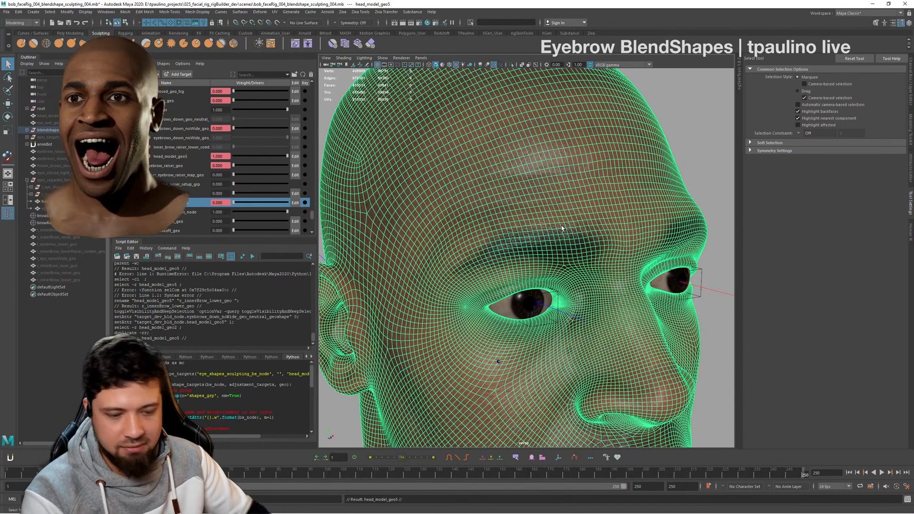
key(shift+p)
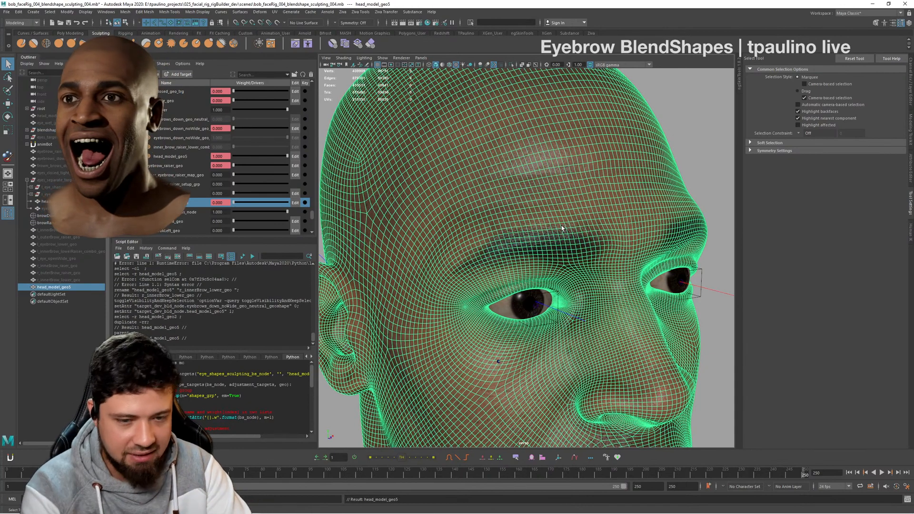
- Rename the new head duplicate as r_innerBrow_lowerRaiser_combo_geo
double_click(79, 286)
text(r_in)
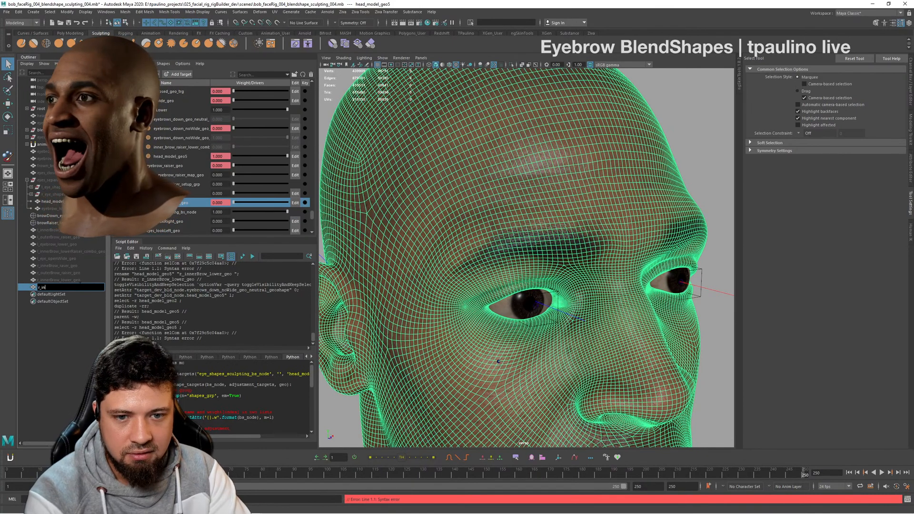
key(BackSpace)
key(BackSpace)
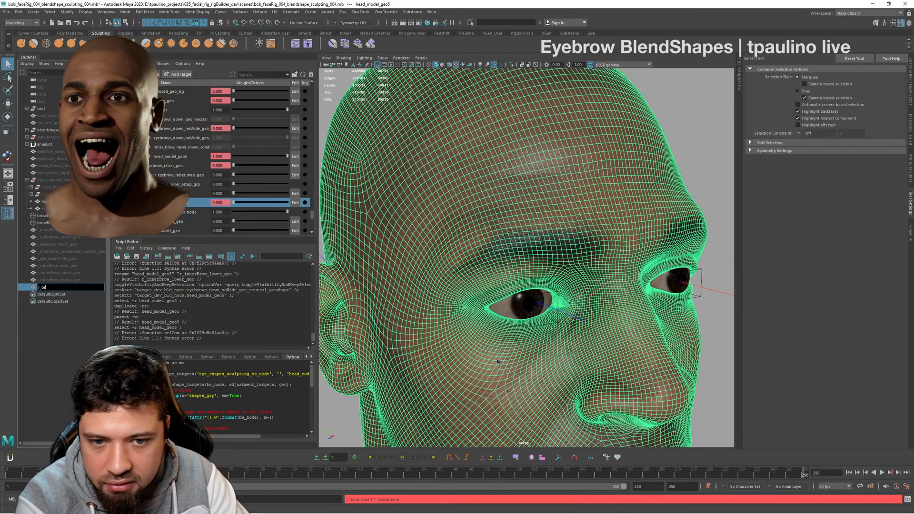
text(nerBrow_)
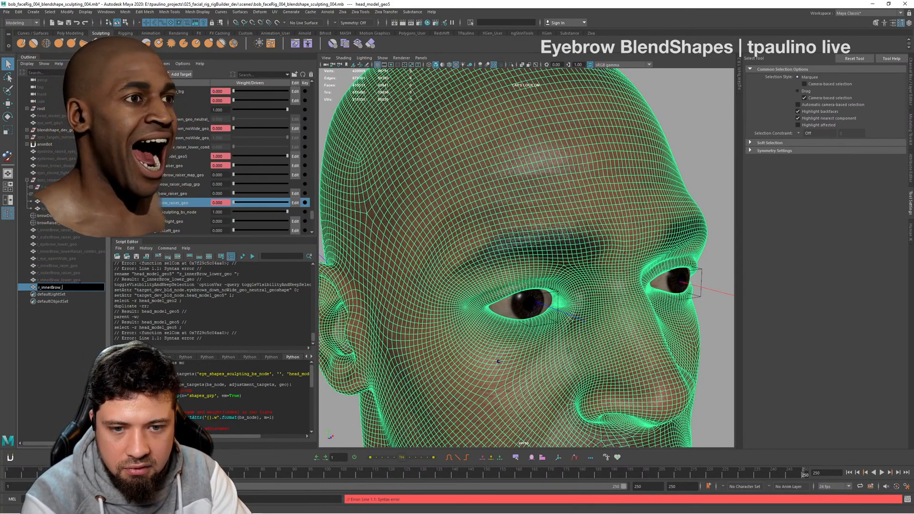
text(lowe)
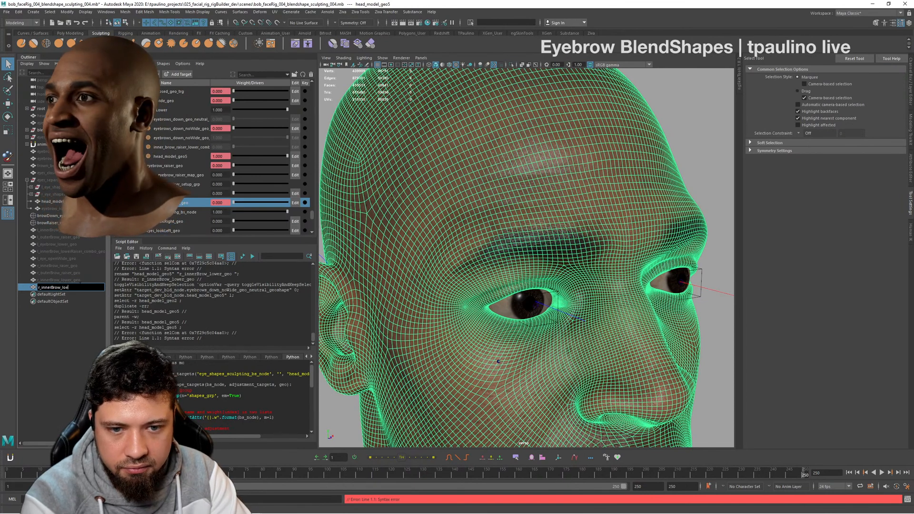
key(BackSpace)
text(ower)
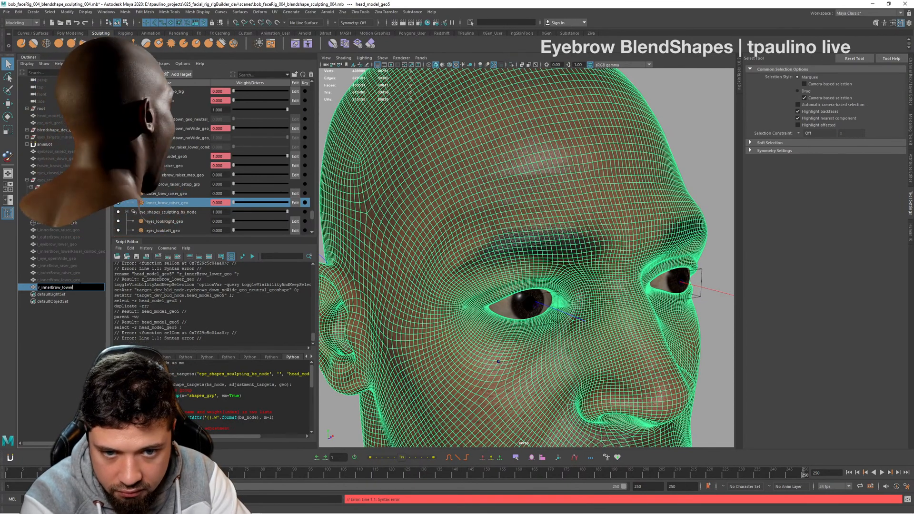
text(Raiser)
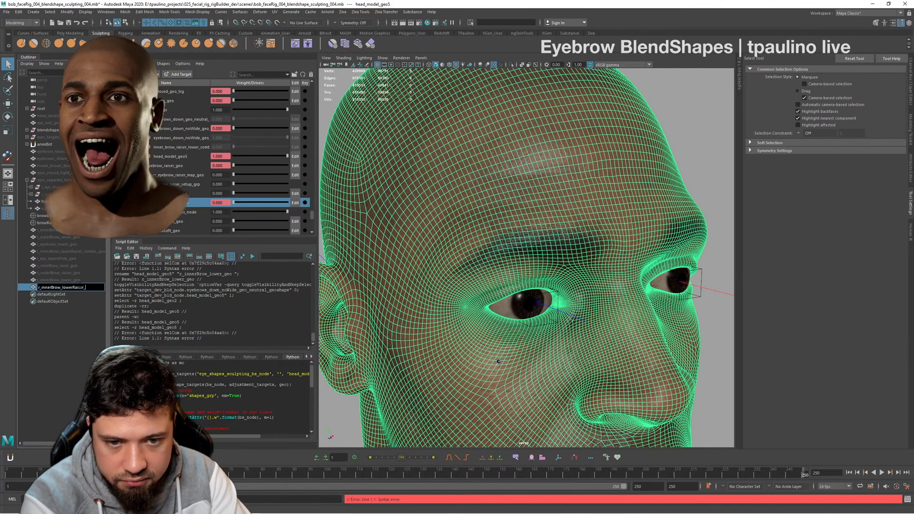
text(_combo)
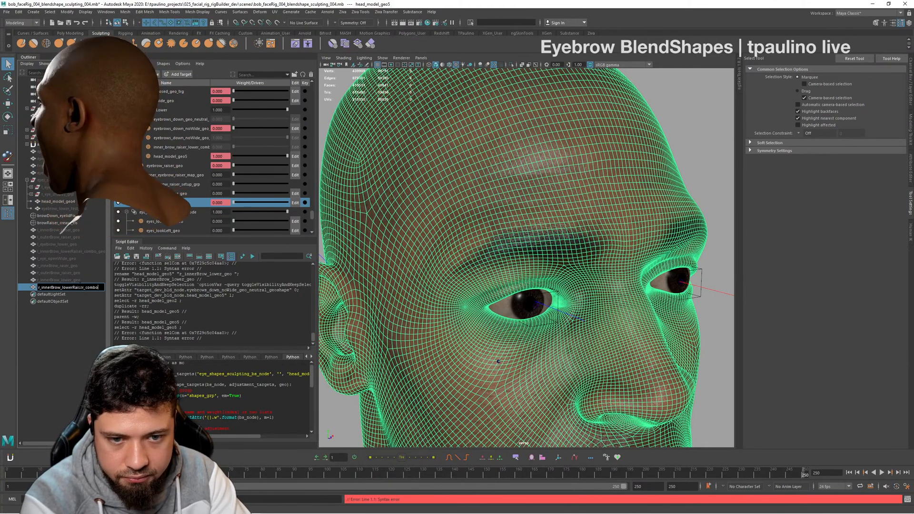
text(_geo)
key(Return)
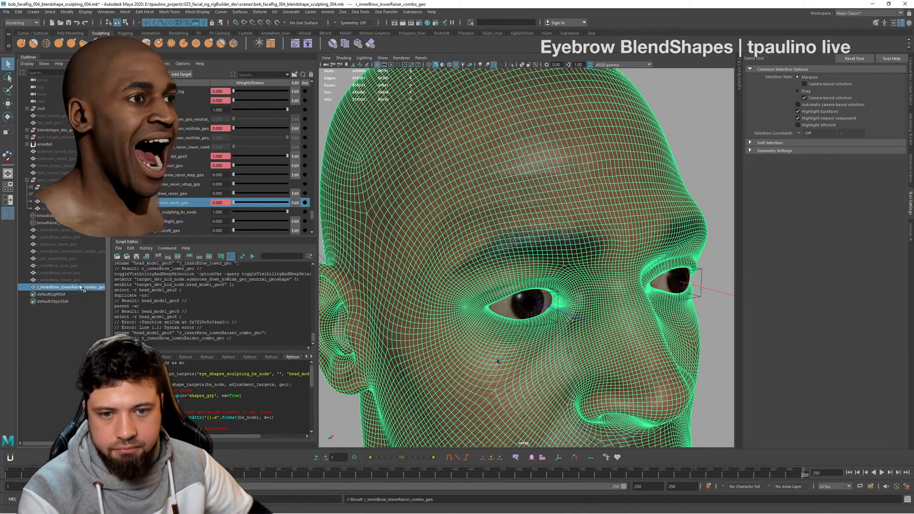
- Set the head_model_geo5 target to 0 and the eyes_wide_geo target to 1
alt+drag(514, 266, 428, 262)
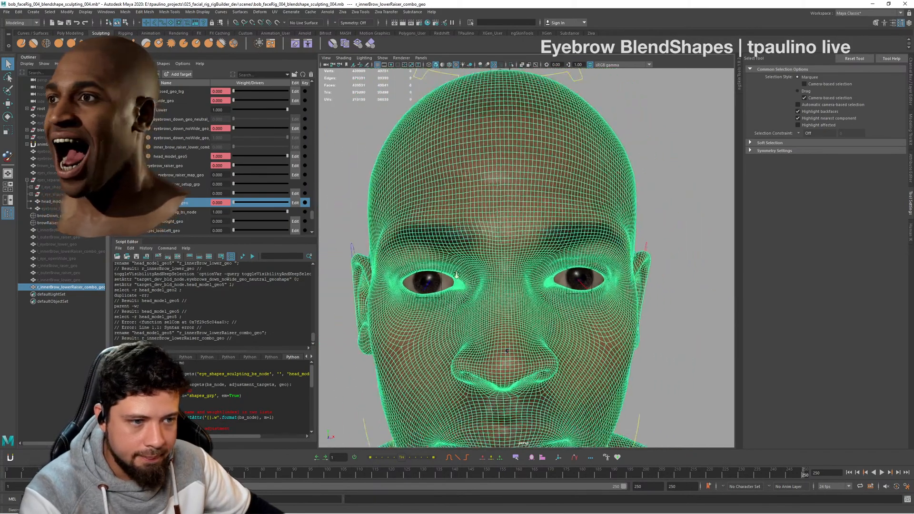
alt+right_drag(429, 262, 380, 247)
click(271, 156)
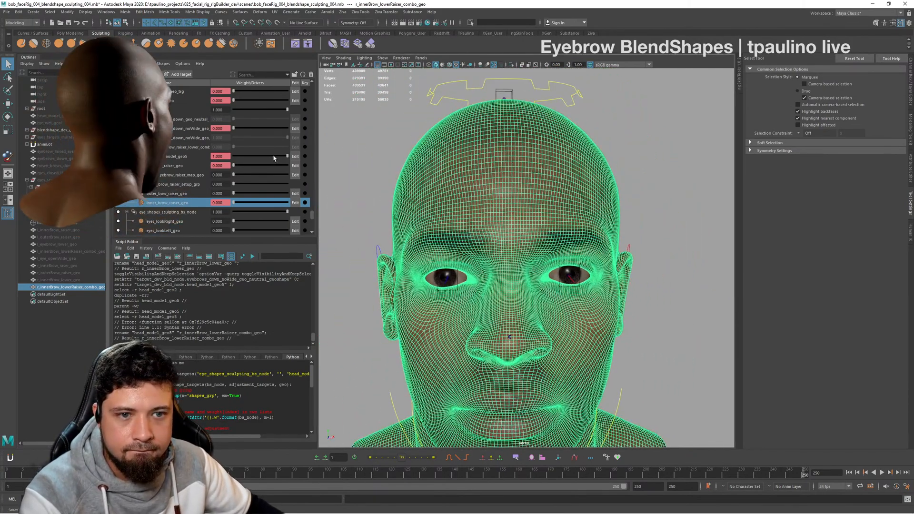
drag(253, 158, 223, 155)
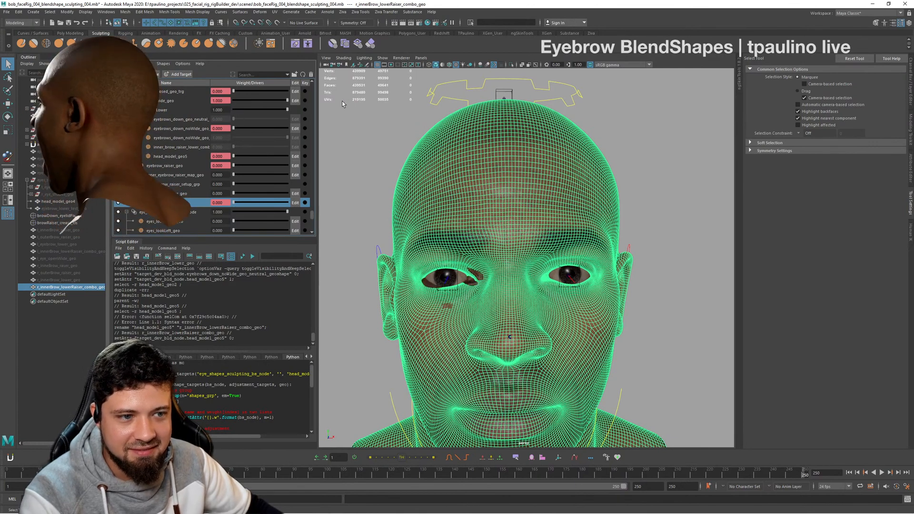
drag(233, 100, 381, 118)
- Hide the r_innerBrow_lowerRaiser_combo_geo duplicate so the head with the widened eye shows
click(715, 153)
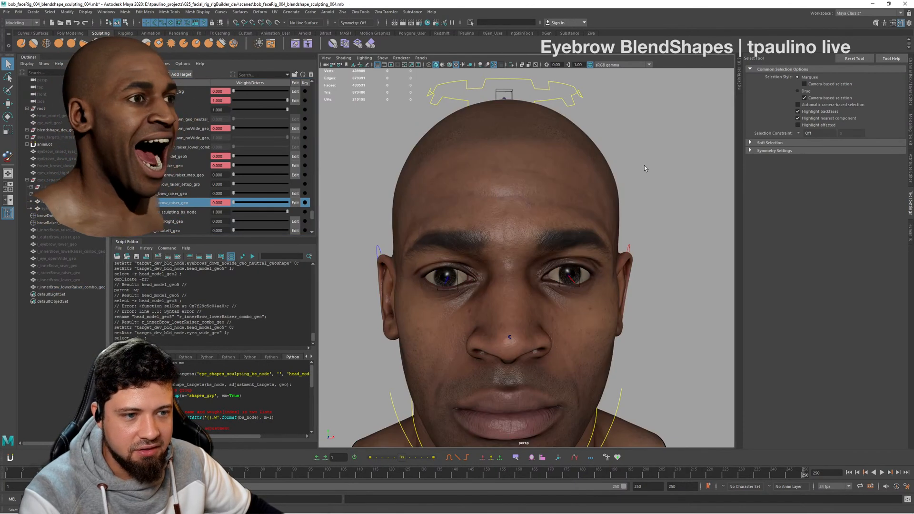
click(95, 286)
key(h)
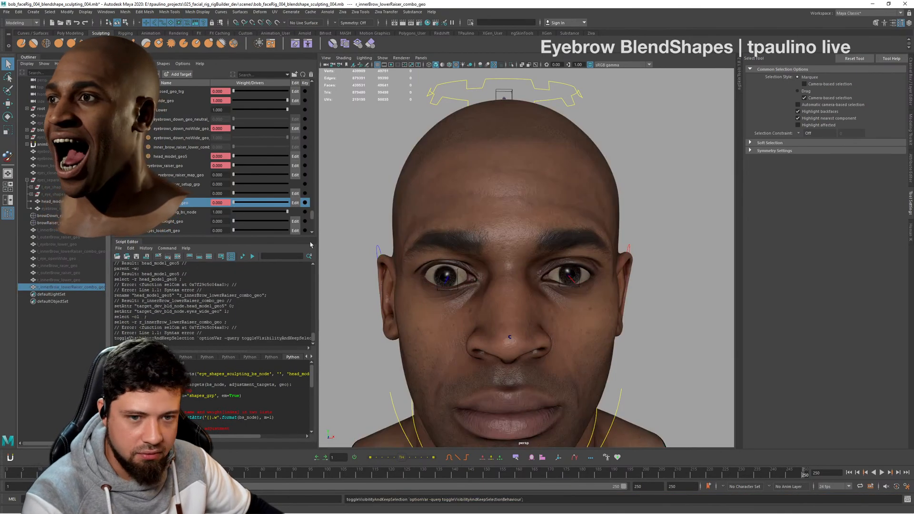
- Examine the eyes_wide_geo shape up close around the eyelids and brow from several angles, scrubbing its weight for comparison
alt+drag(525, 206, 505, 207)
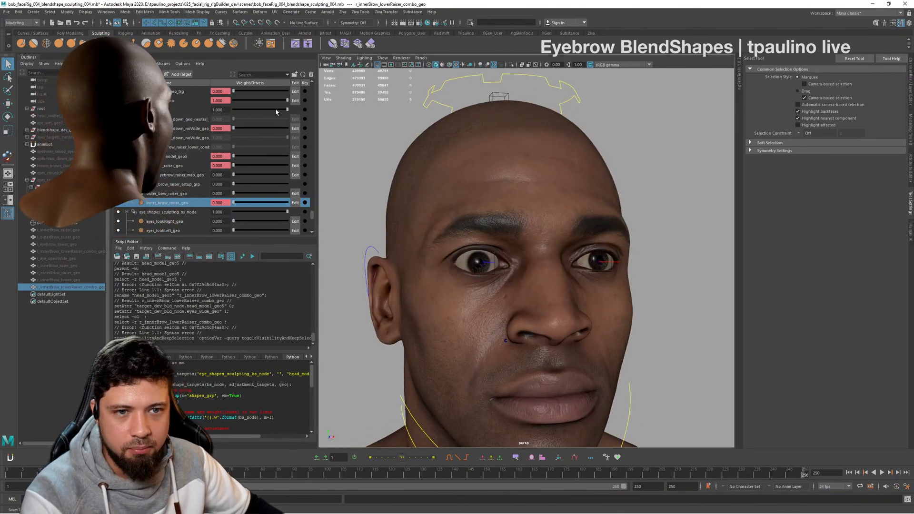
mouse_move(287, 109)
mouse_down()
mouse_move(278, 112)
mouse_move(301, 113)
mouse_up()
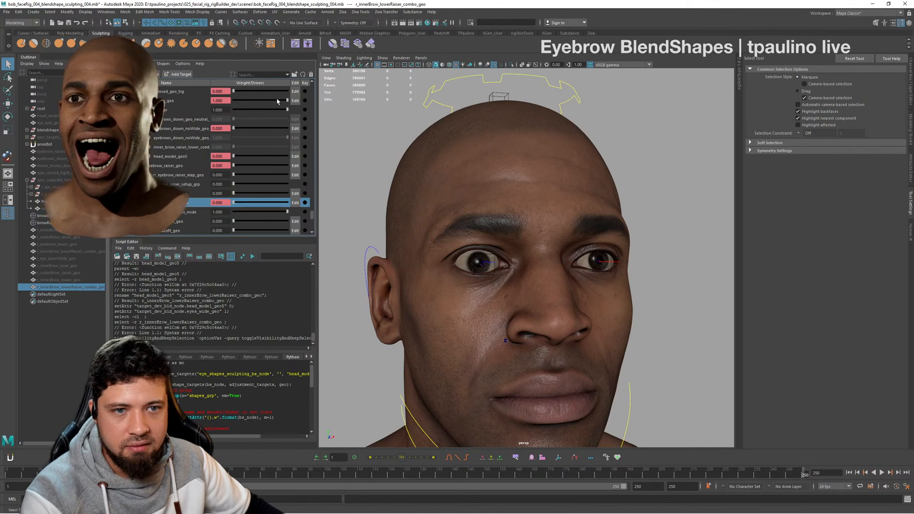
drag(183, 98, 383, 127)
alt+drag(426, 210, 501, 222)
alt+right_drag(502, 223, 613, 257)
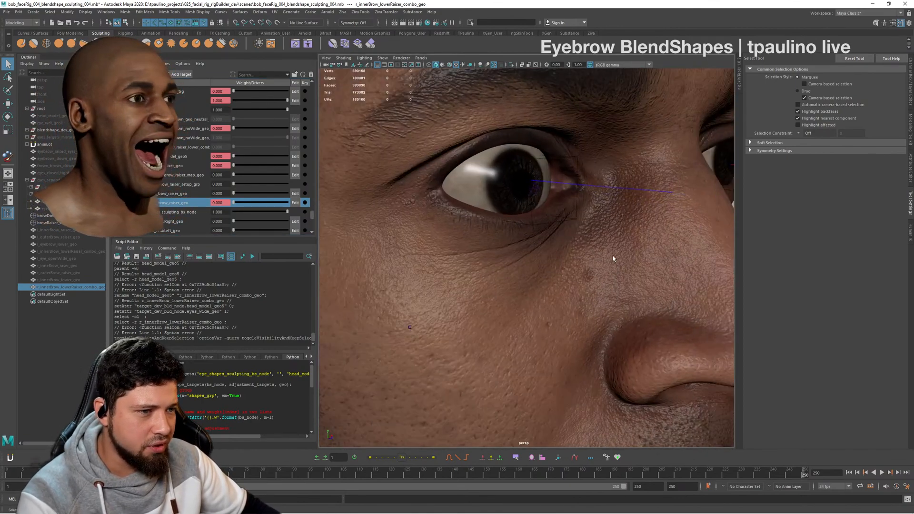
mouse_move(542, 261)
alt+mouse_down()
mouse_move(575, 268)
mouse_move(533, 264)
alt+mouse_up()
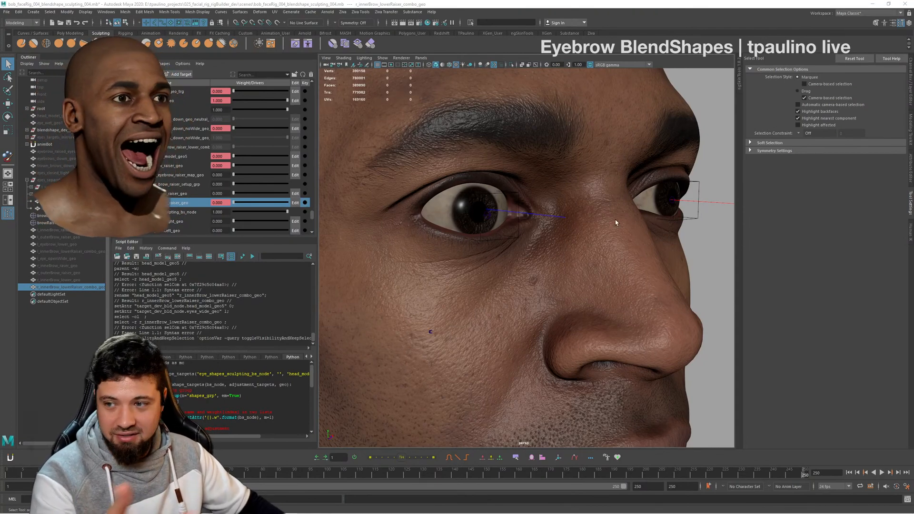
alt+drag(611, 259, 595, 256)
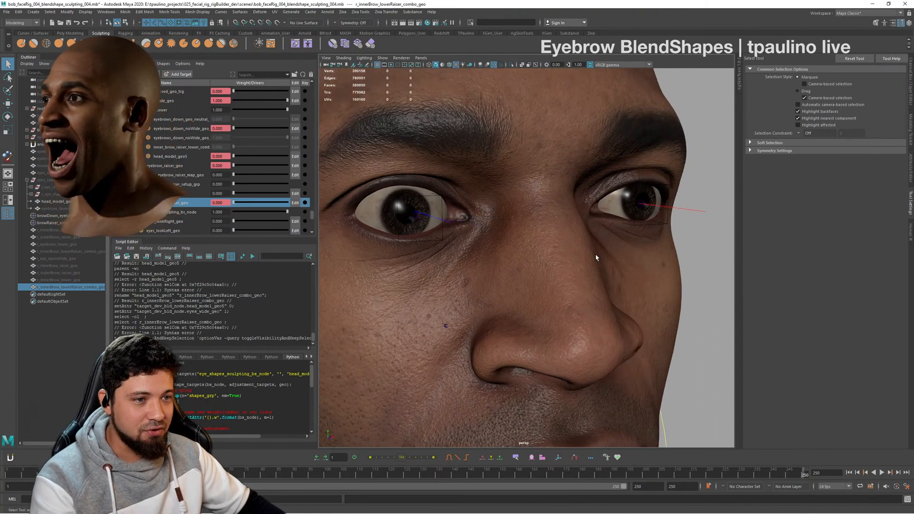
alt+right_drag(595, 256, 612, 315)
alt+drag(612, 314, 644, 323)
alt+right_drag(643, 324, 517, 259)
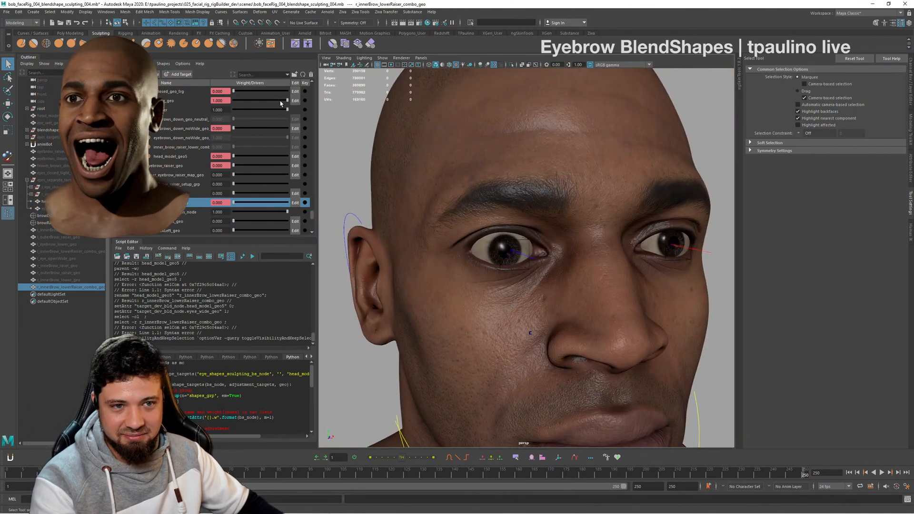
drag(287, 101, 337, 114)
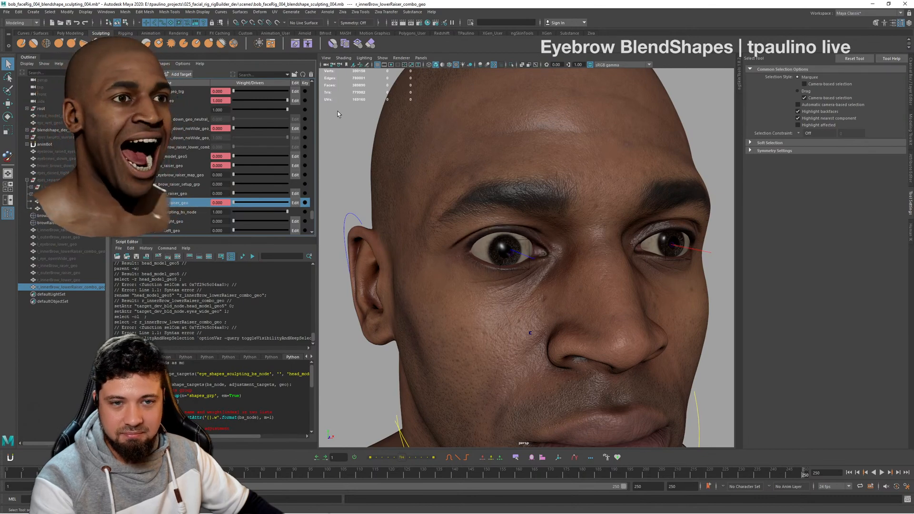
- Duplicate the head mesh with the eye opened wide and unparent the copy to the world
click(473, 151)
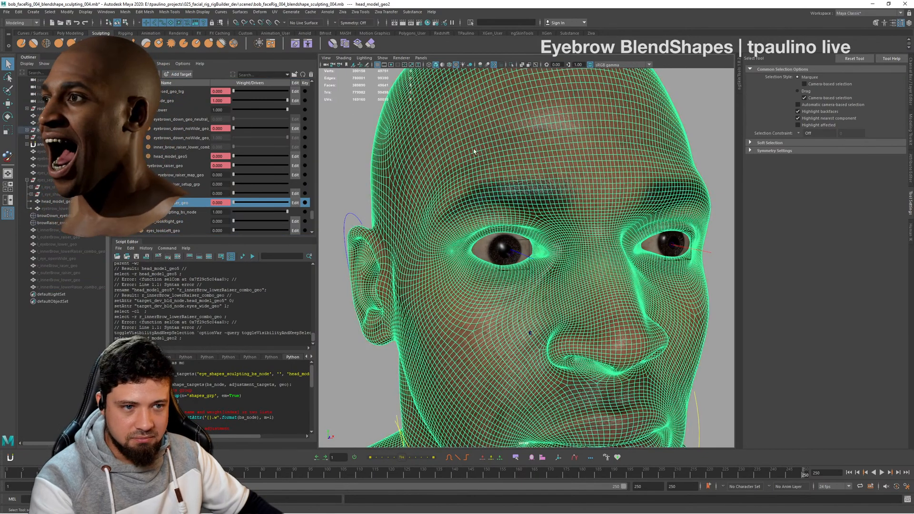
key(ctrl+d)
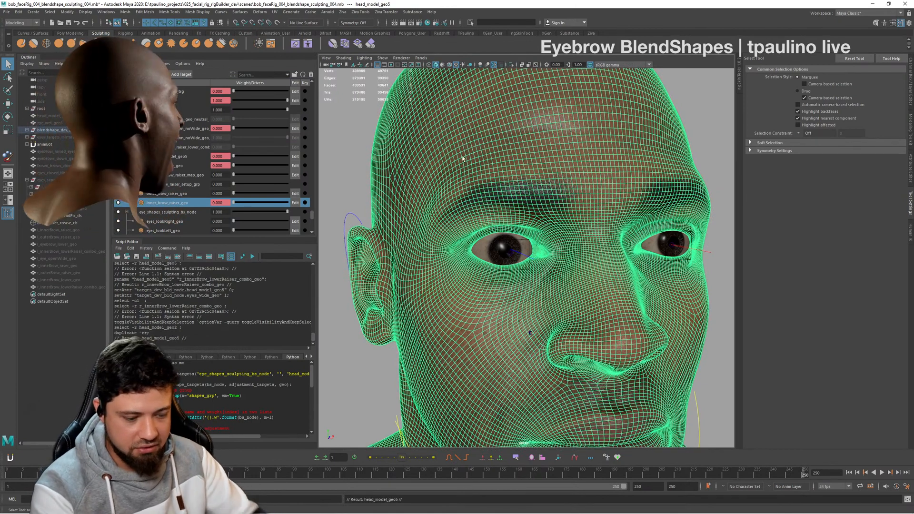
key(shift+p)
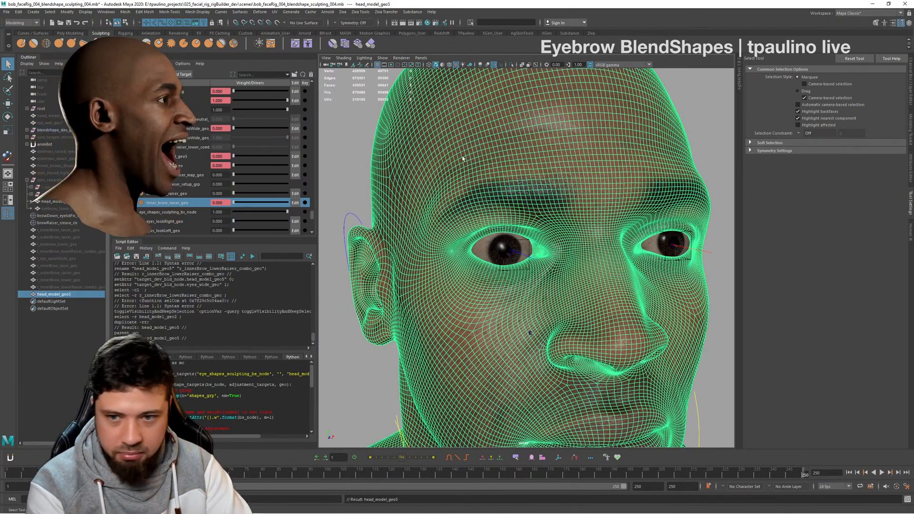
- Rename the wide-eye head duplicate as r_eye_openWide_geo and hide it
double_click(80, 292)
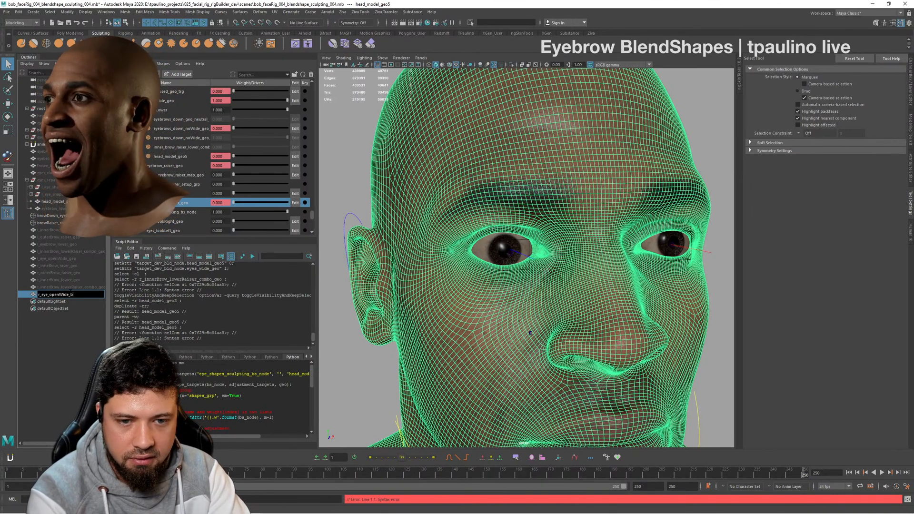
key(Return)
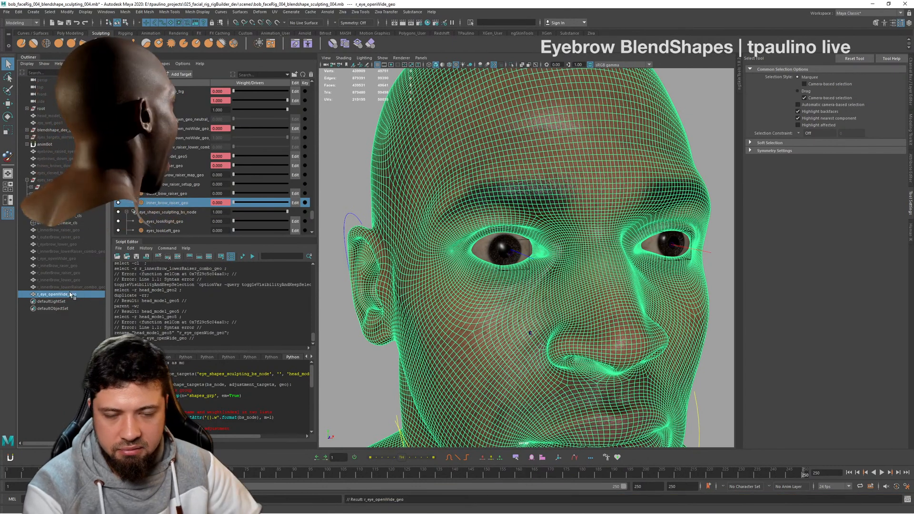
key(h)
key(y)
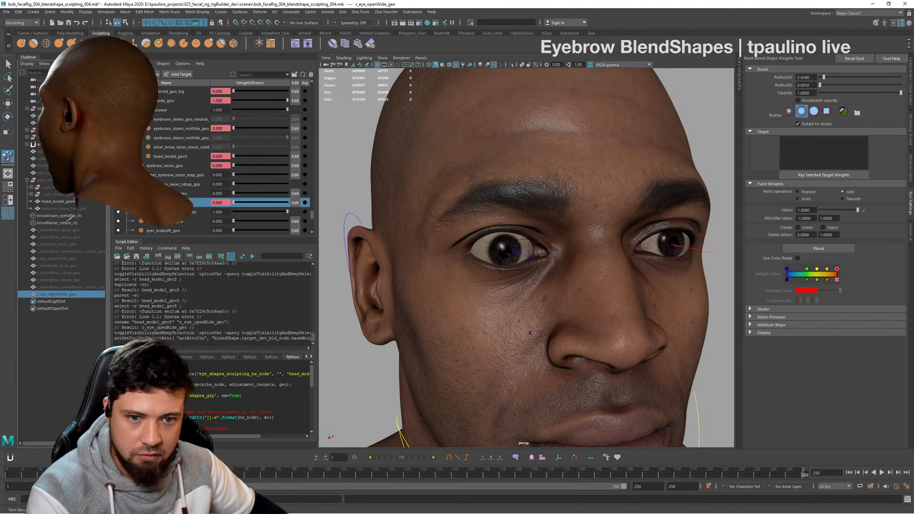
- Undo the hiding and renaming of the wide-eye duplicate, then try to redo the rename
key(ctrl+z)
key(ctrl+z)
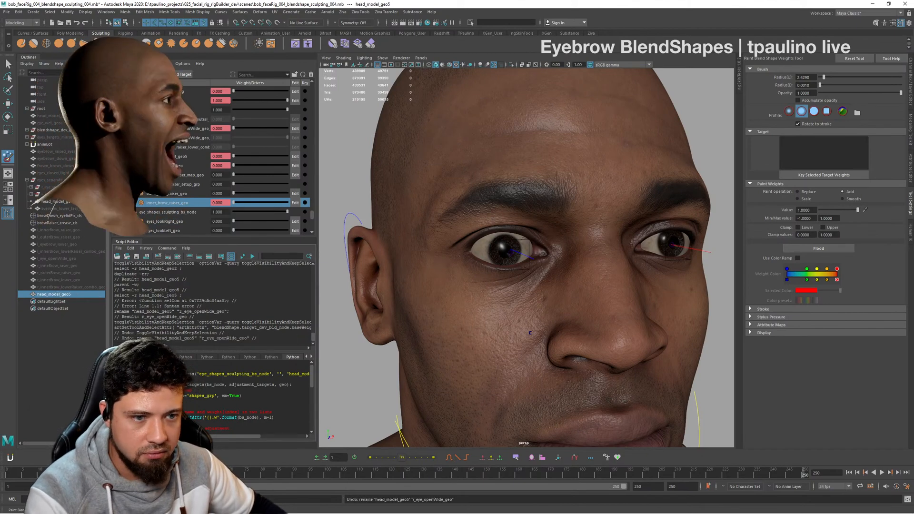
click(85, 292)
click(87, 287)
key(ctrl+y)
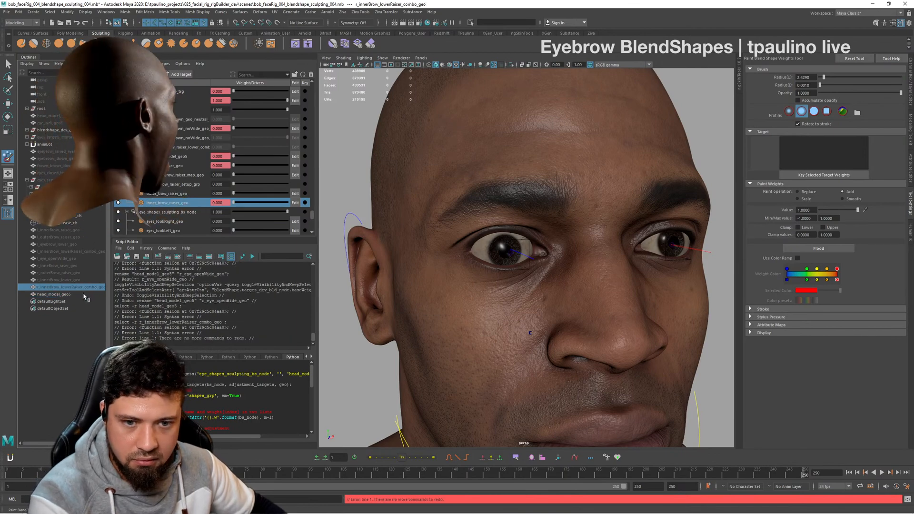
- Rename the newest head duplicate, head_model_geo5, as r_eye_openWide_geo
double_click(85, 295)
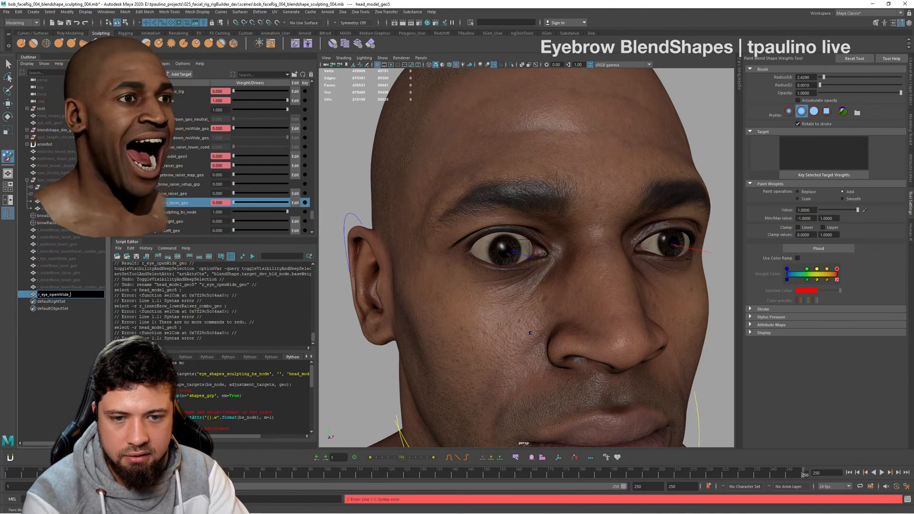
text(r_eye_openWide_geo)
key(Return)
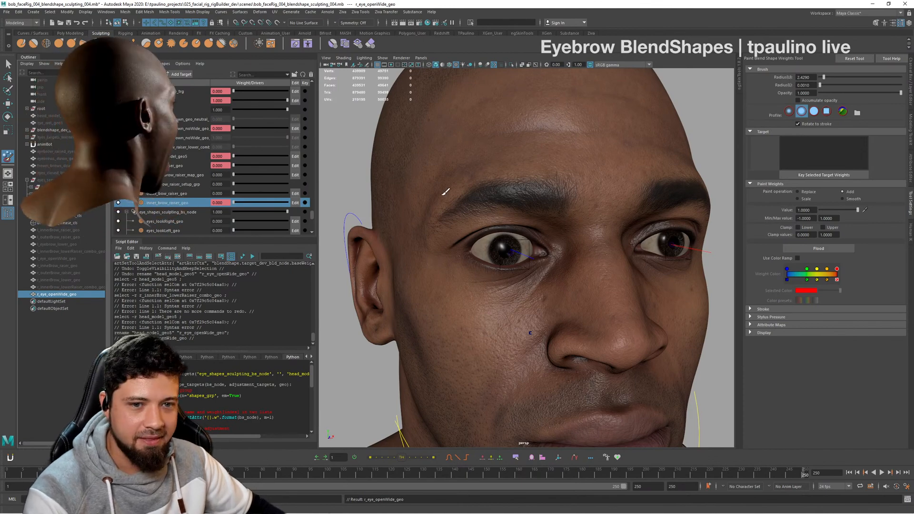
- Hide the r_eye_openWide_geo mesh
alt+drag(444, 191, 471, 200)
scroll(525, 200, down, 5)
scroll(471, 200, down, 3)
key(q)
click(660, 194)
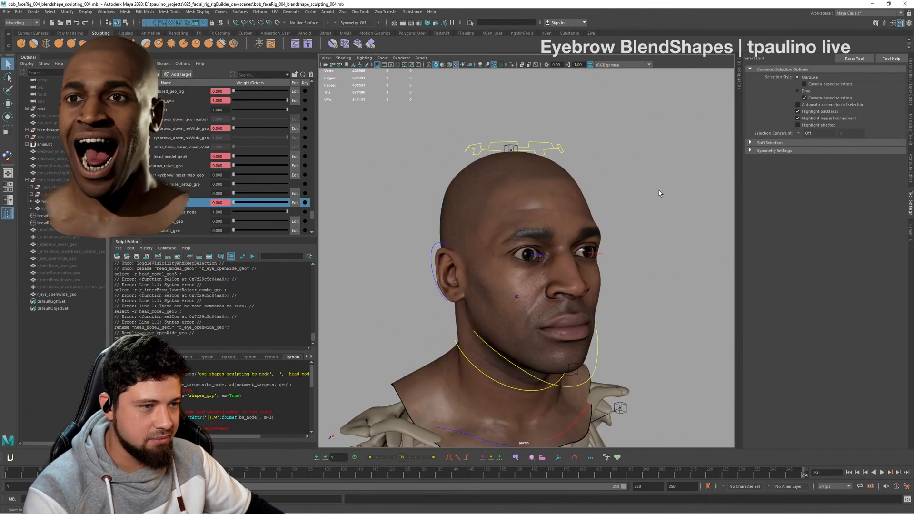
alt+drag(659, 193, 600, 215)
alt+right_drag(601, 215, 579, 244)
mouse_move(579, 244)
alt+mouse_down()
mouse_move(553, 247)
mouse_move(575, 249)
alt+mouse_up()
click(98, 302)
click(71, 294)
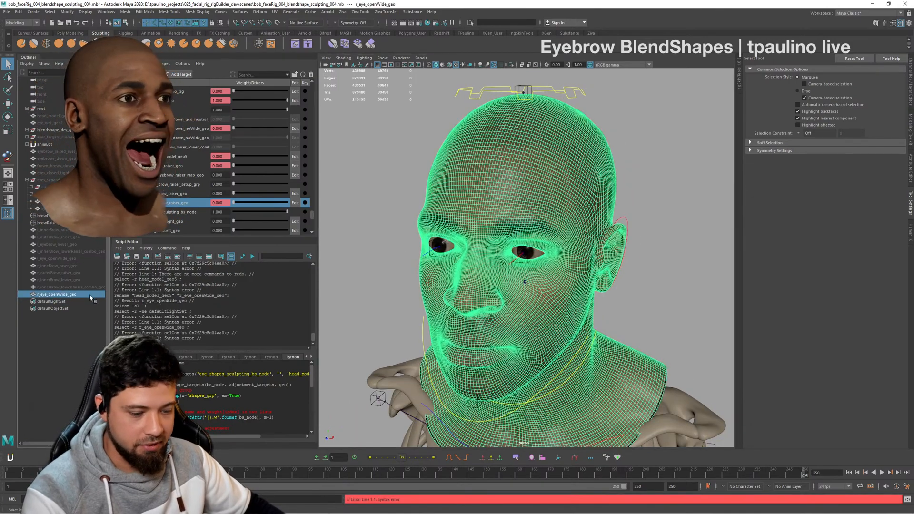
key(h)
- Examine the wide-open eye shape on the head from the front and both sides
alt+drag(506, 276, 519, 266)
alt+right_drag(518, 266, 572, 277)
alt+drag(571, 277, 612, 261)
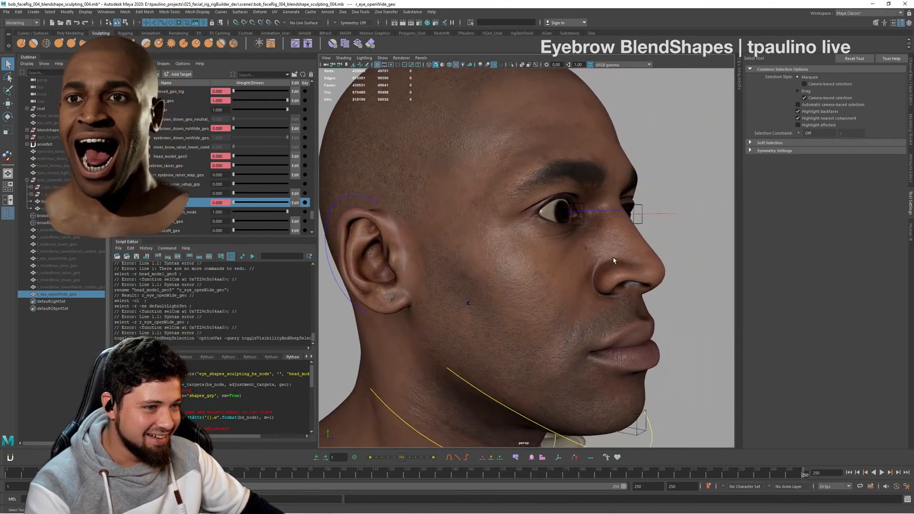
alt+right_drag(612, 261, 526, 262)
alt+drag(526, 261, 563, 242)
alt+right_drag(563, 242, 510, 265)
alt+drag(509, 268, 495, 268)
click(451, 149)
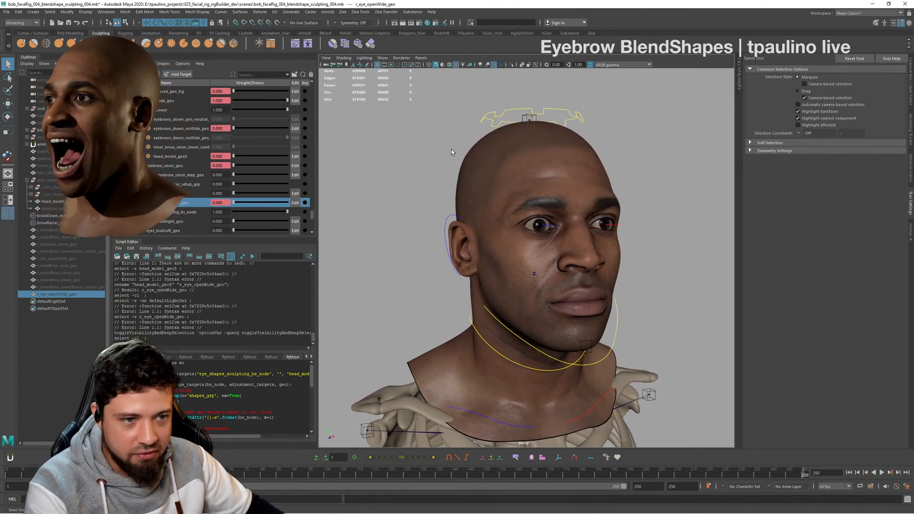
alt+drag(586, 200, 500, 208)
alt+right_drag(499, 208, 612, 226)
alt+drag(612, 225, 432, 244)
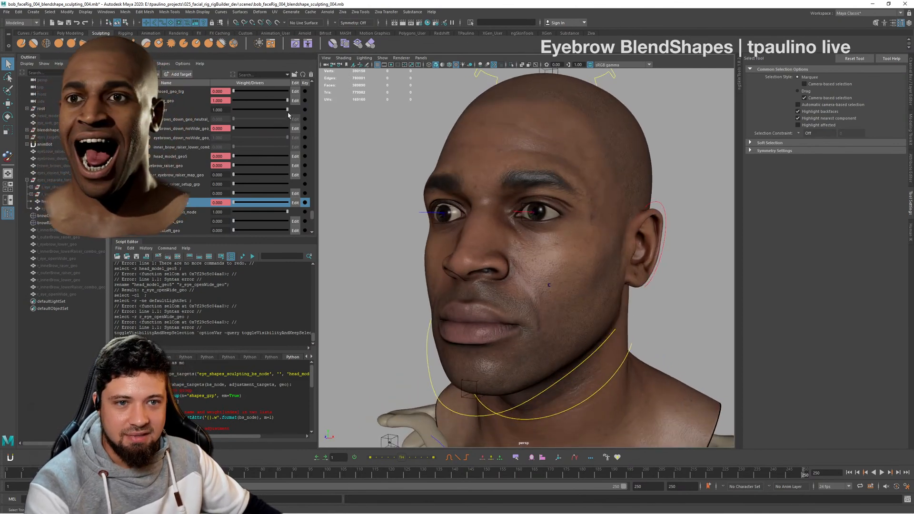
- Set the eyes_wide_geo shape weight to 0 and save the scene
drag(287, 101, 231, 102)
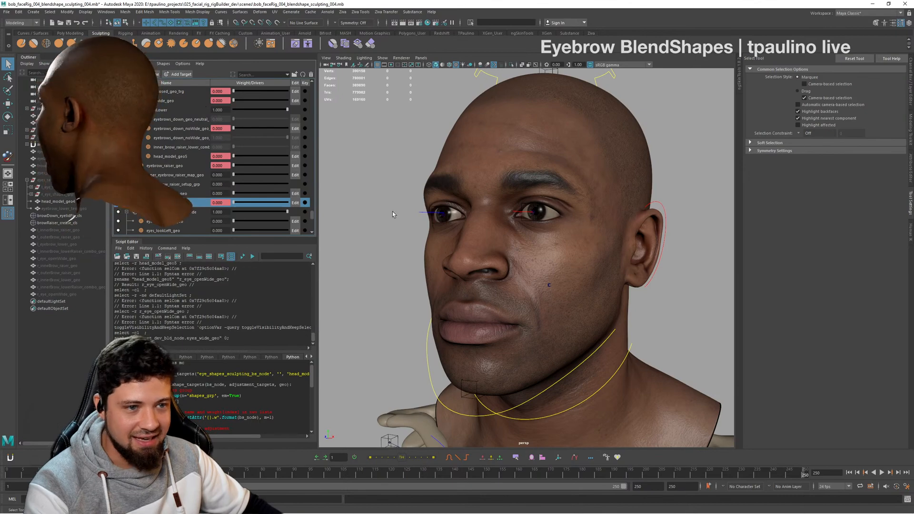
alt+drag(423, 226, 520, 261)
alt+right_drag(521, 261, 572, 284)
alt+drag(571, 284, 621, 304)
alt+right_drag(621, 307, 501, 292)
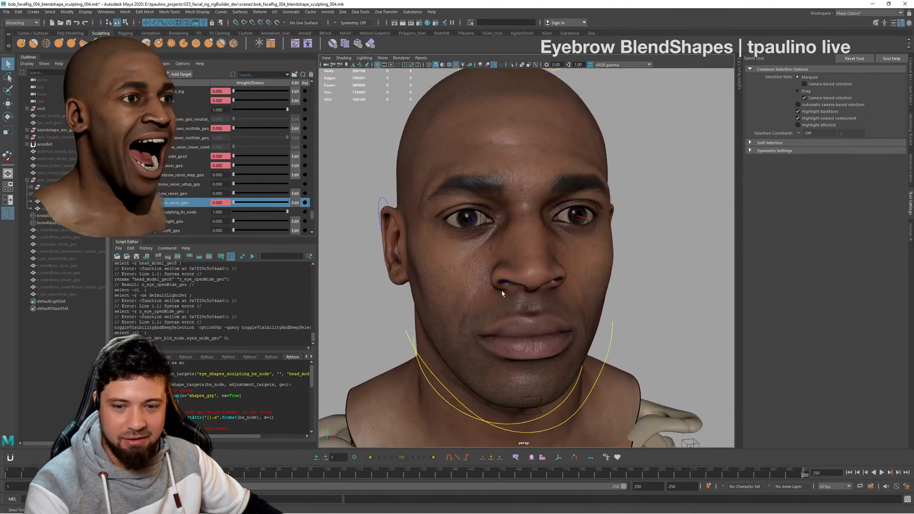
key(ctrl+s)
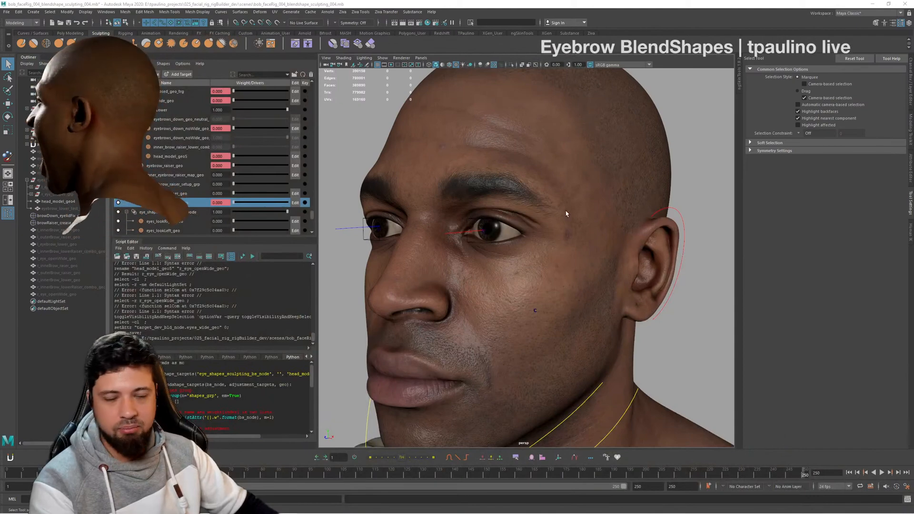
- Show all ten extracted left and right brow and eye meshes, and hide blendshape_dev_grp
alt+drag(563, 263, 627, 276)
alt+right_drag(627, 276, 597, 263)
alt+drag(597, 263, 606, 261)
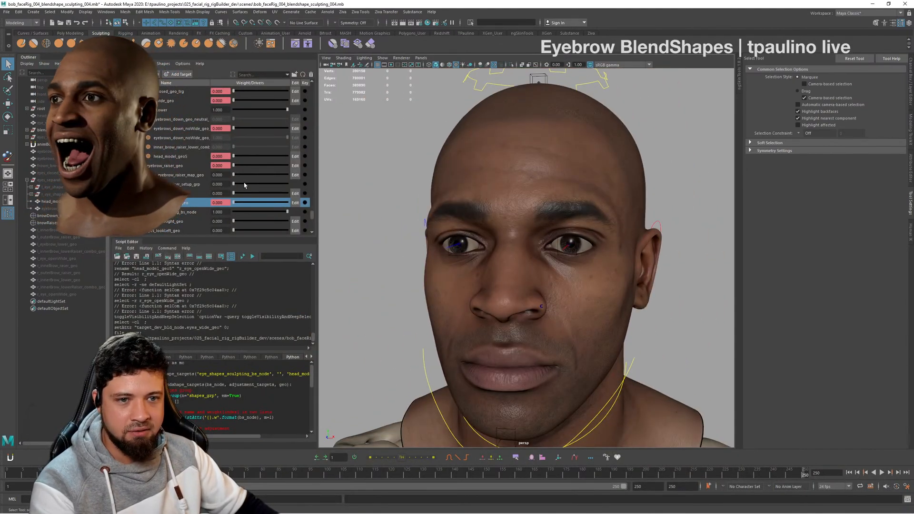
alt+drag(511, 201, 546, 210)
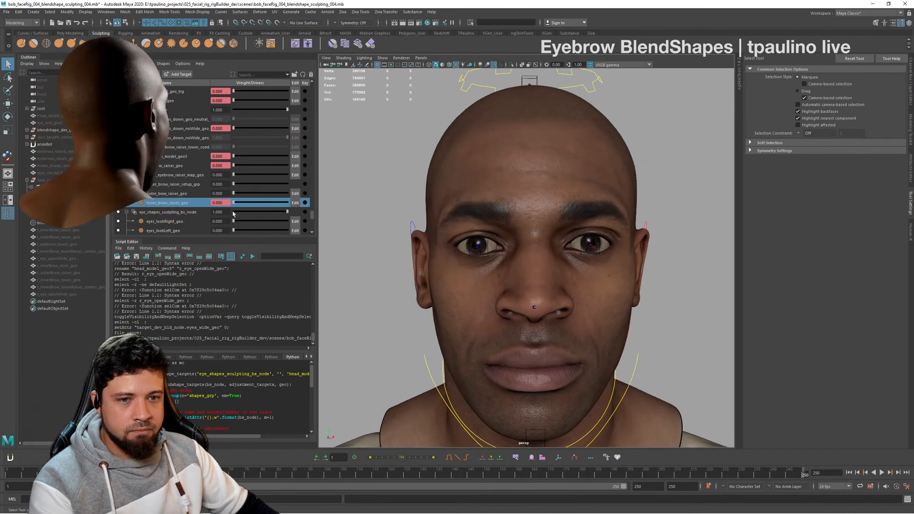
scroll(233, 213, down, 5)
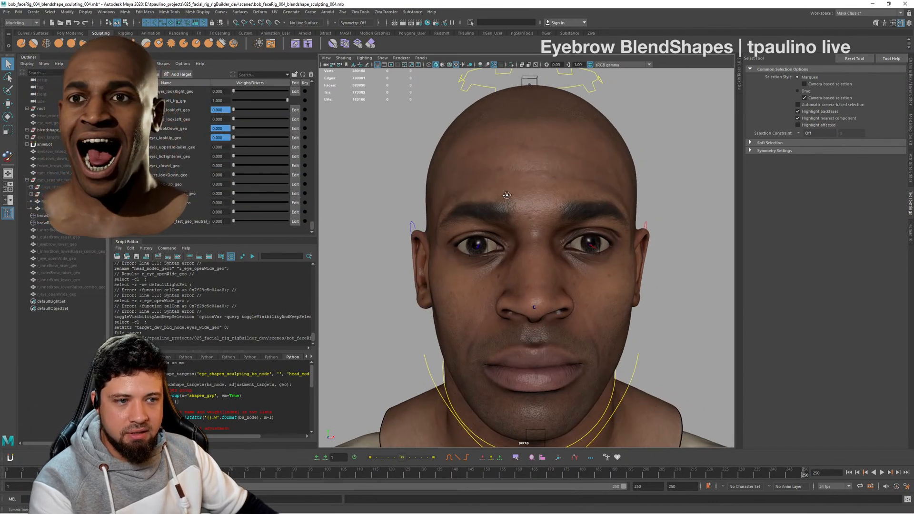
alt+drag(506, 195, 496, 200)
click(57, 230)
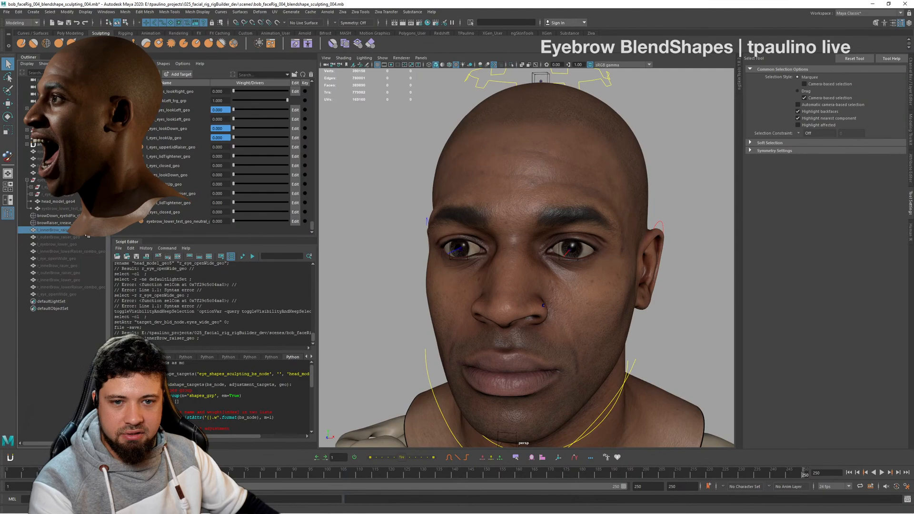
shift+click(76, 294)
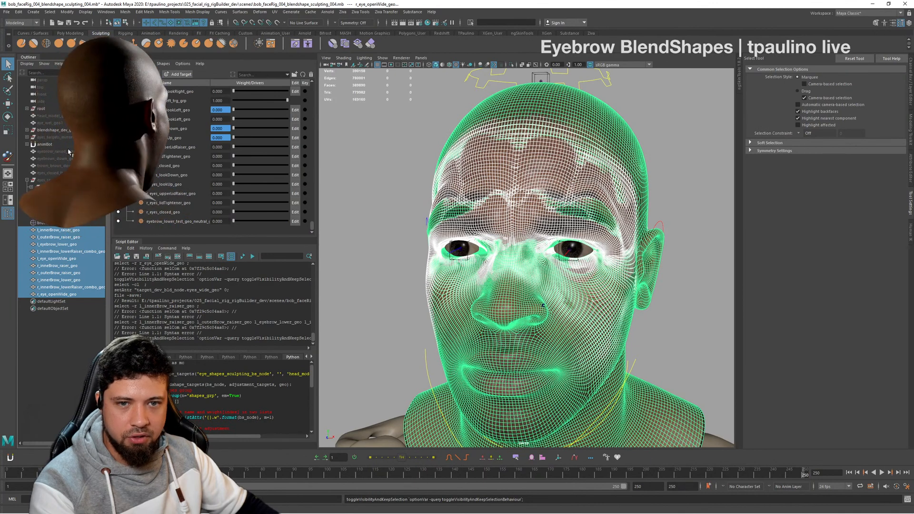
click(64, 130)
key(h)
key(y)
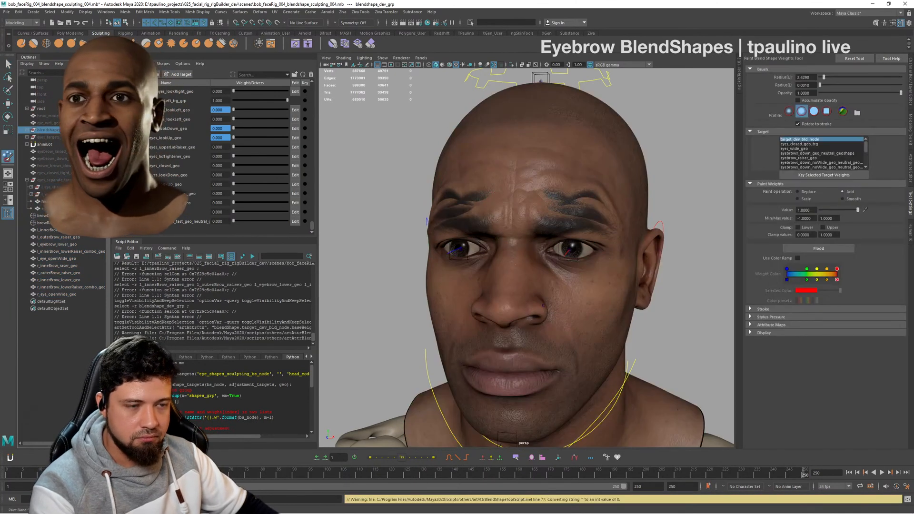
- Make the eyes_separate_targets_grp group visible and clear the selection
click(67, 237)
click(66, 230)
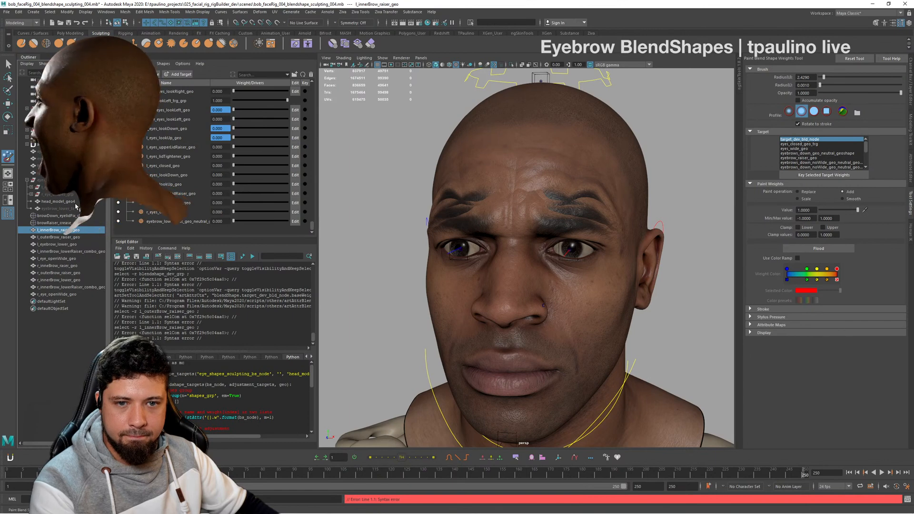
key(h)
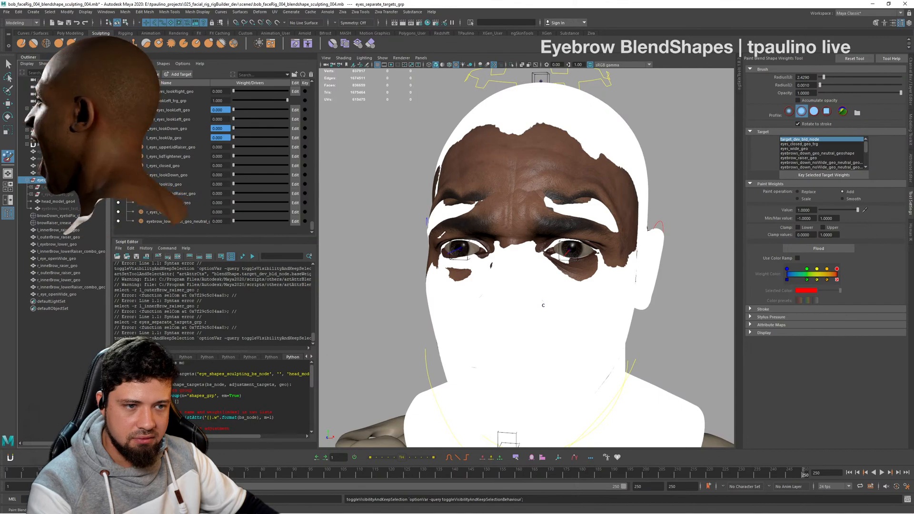
mouse_move(425, 216)
alt+mouse_down()
mouse_move(430, 159)
mouse_move(573, 316)
mouse_move(657, 166)
mouse_move(699, 127)
alt+mouse_up()
key(q)
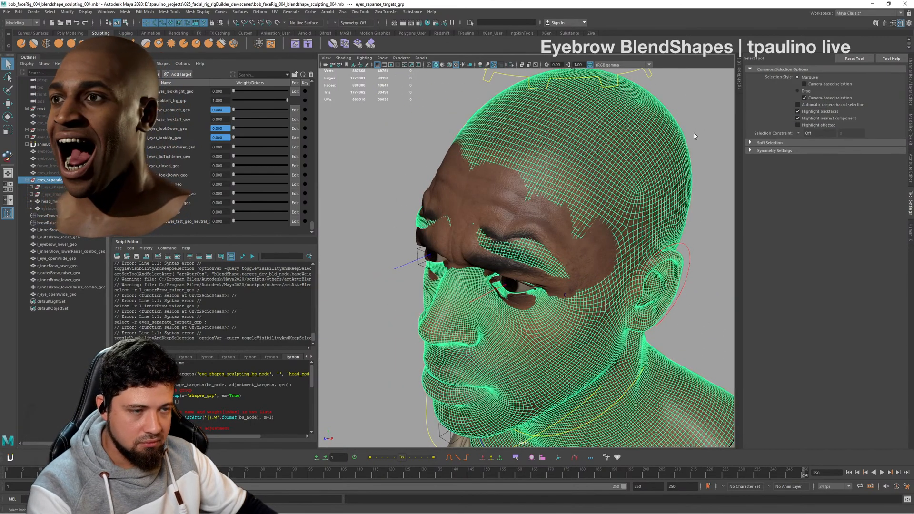
click(701, 133)
alt+drag(583, 176, 614, 198)
alt+right_drag(614, 198, 528, 203)
mouse_move(528, 203)
alt+mouse_down()
mouse_move(568, 207)
mouse_move(516, 207)
alt+mouse_up()
alt+right_drag(516, 207, 567, 226)
alt+drag(567, 225, 556, 224)
- Add the ten meshes from l_innerBrow_raiser_geo to r_eye_openWide_geo as targets on the eyes_separate_targets_grp head's blend shape
click(58, 230)
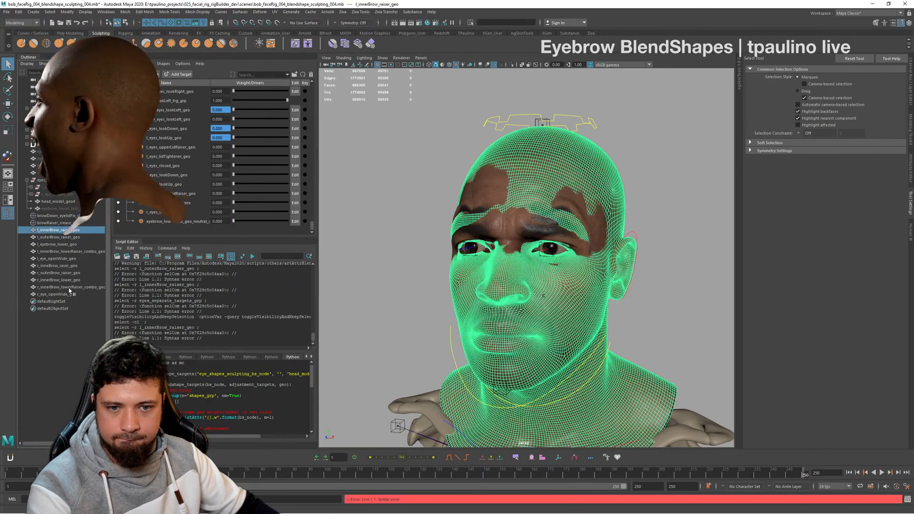
shift+click(70, 295)
alt+drag(533, 286, 575, 315)
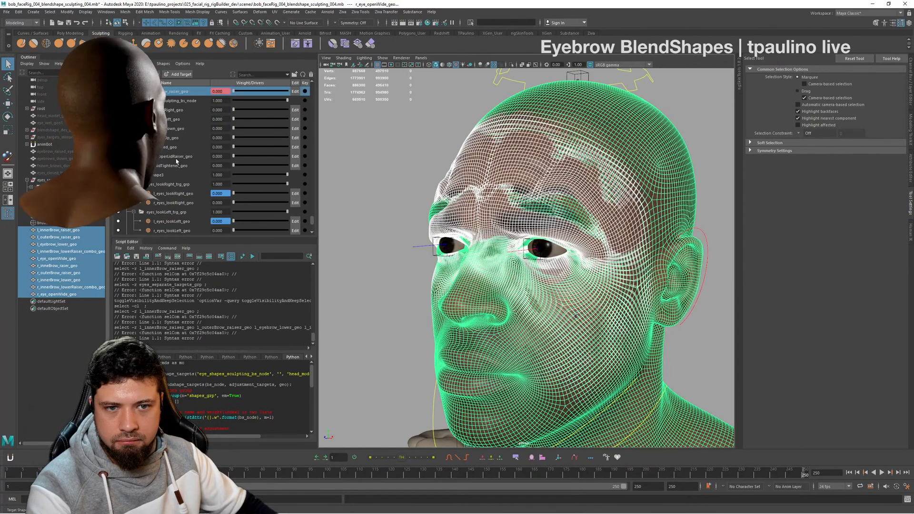
scroll(176, 161, up, 3)
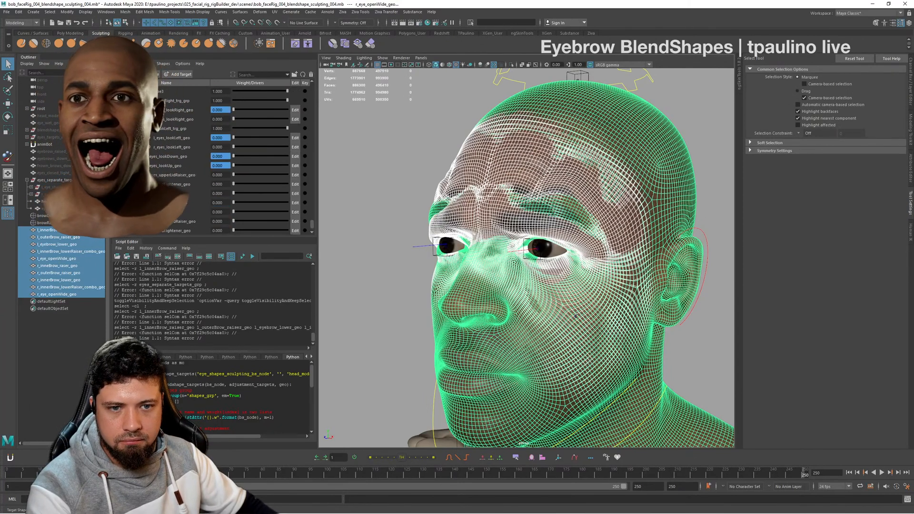
right_click(176, 147)
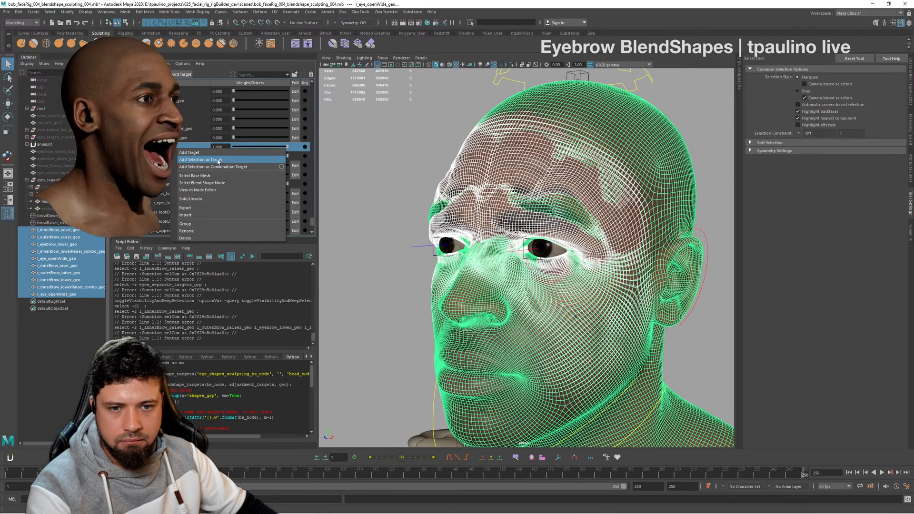
click(204, 160)
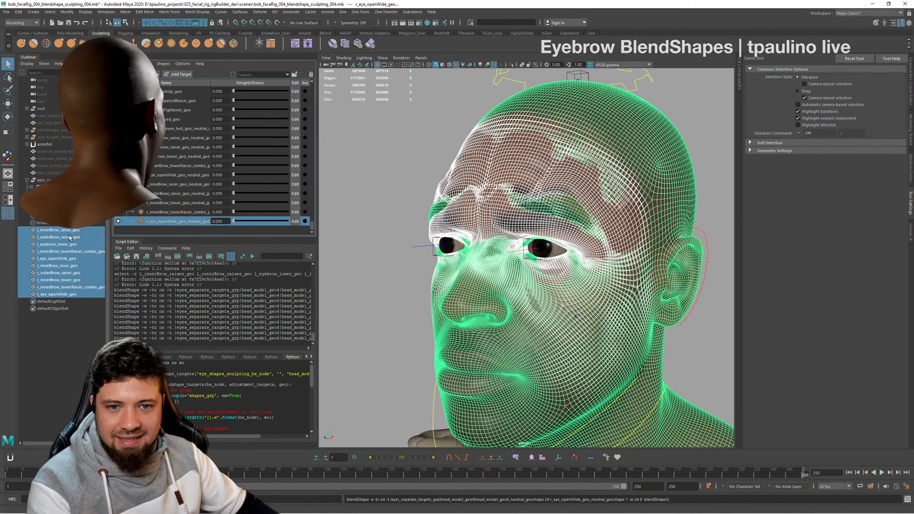
- Duplicate the ten brow and eye target meshes and delete the originals
click(95, 230)
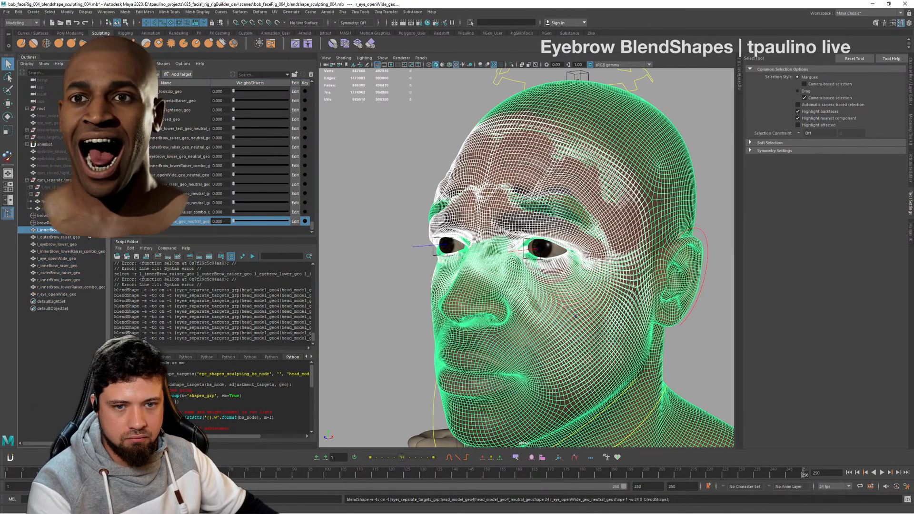
shift+click(80, 294)
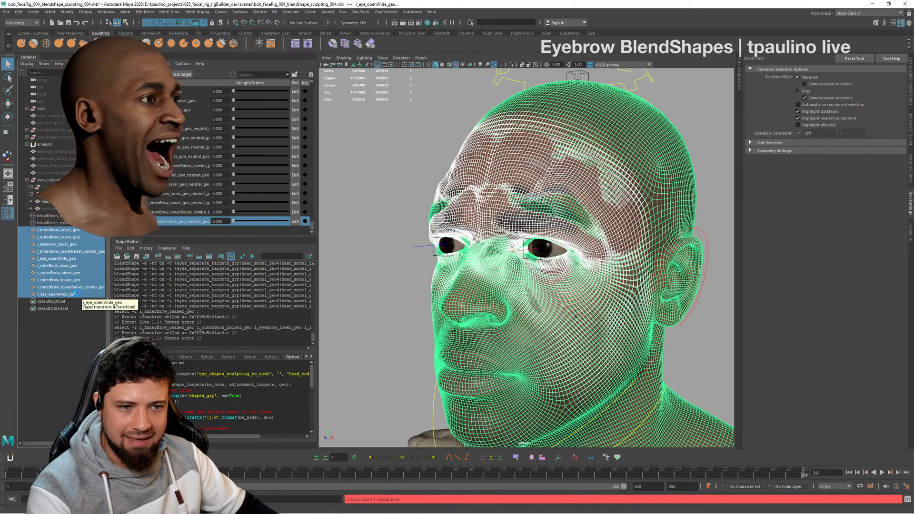
key(ctrl+d)
click(74, 231)
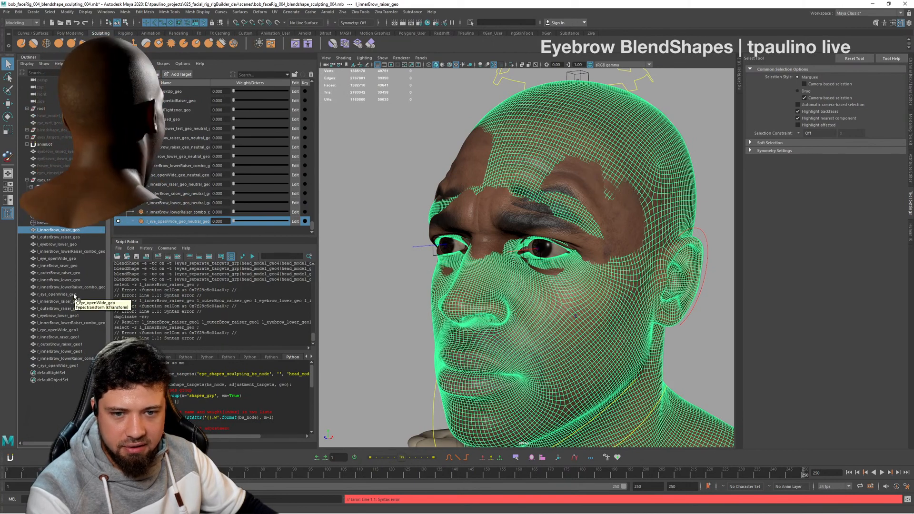
shift+click(75, 294)
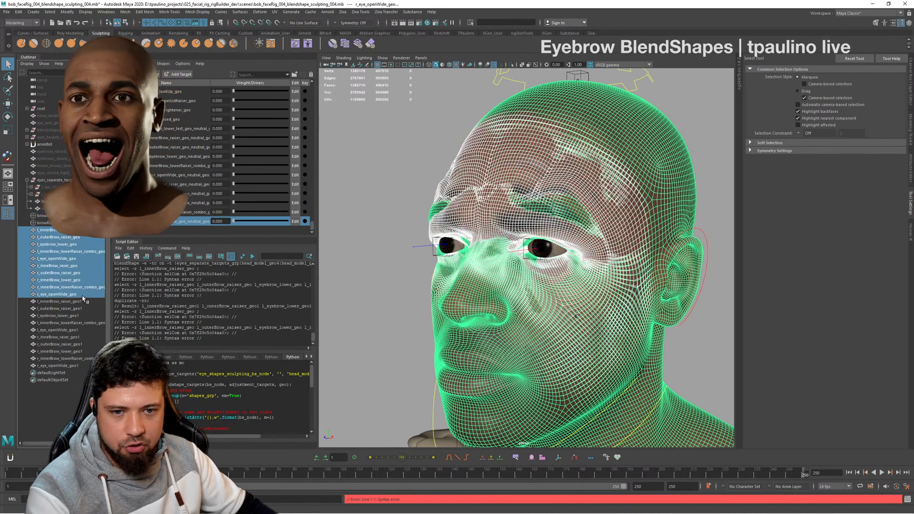
key(Delete)
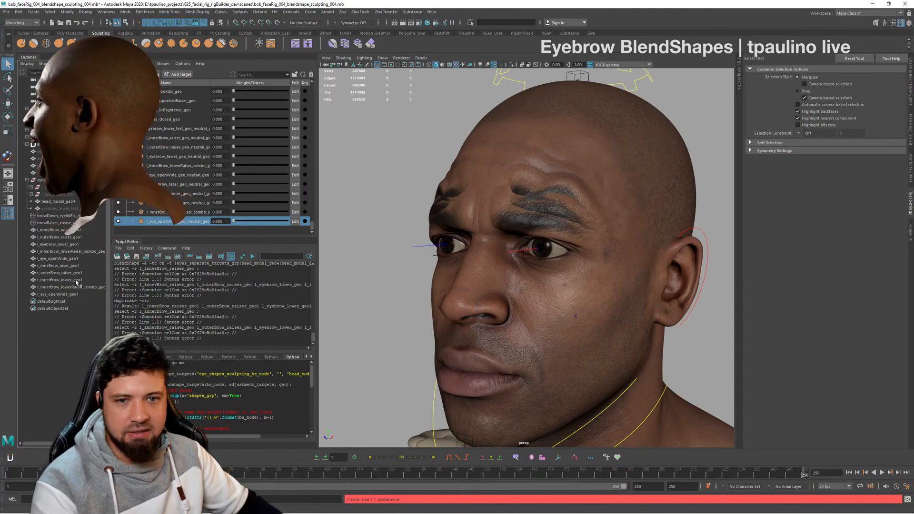
- Hide the ten duplicated meshes from l_innerBrow_raiser_geo1 to r_eye_openWide_geo1
click(62, 230)
shift+click(81, 295)
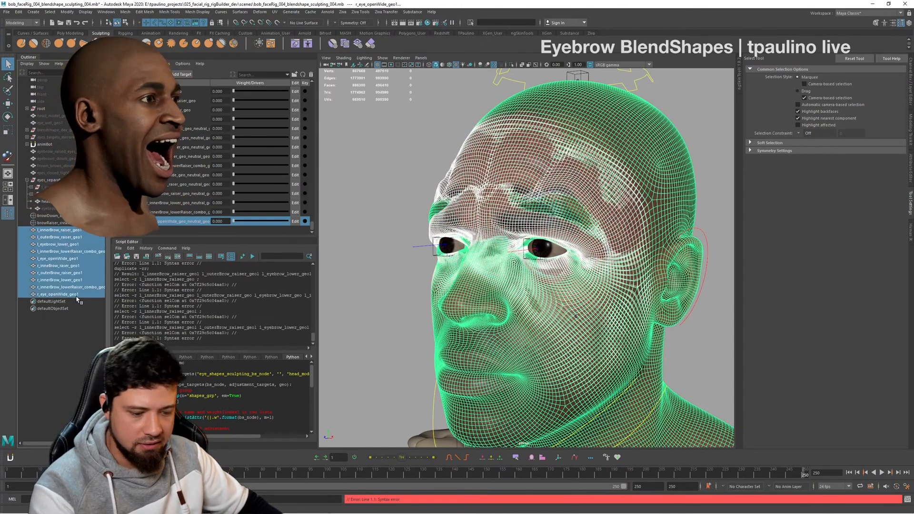
key(ctrl+h)
alt+drag(448, 281, 547, 271)
alt+right_drag(594, 261, 645, 249)
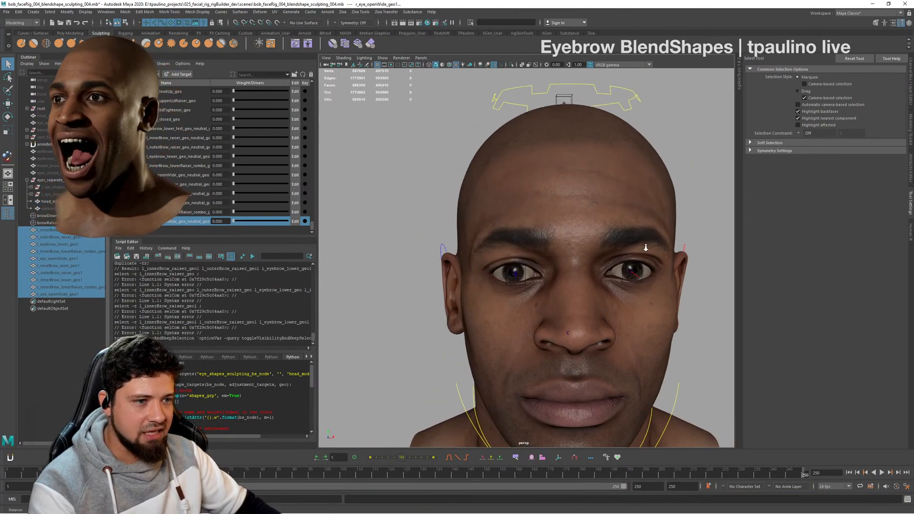
alt+drag(619, 252, 593, 259)
alt+middle_drag(593, 259, 568, 265)
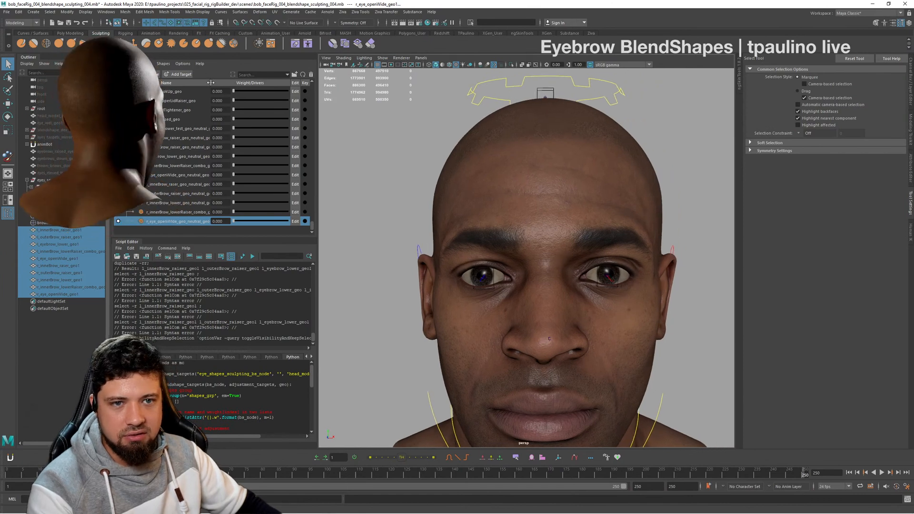
- Remove the neutral_geoshape suffix from the first two left brow targets, naming them l_innerBrow_raiser_geo and l_outerBrow_raiser_geo
drag(210, 83, 249, 92)
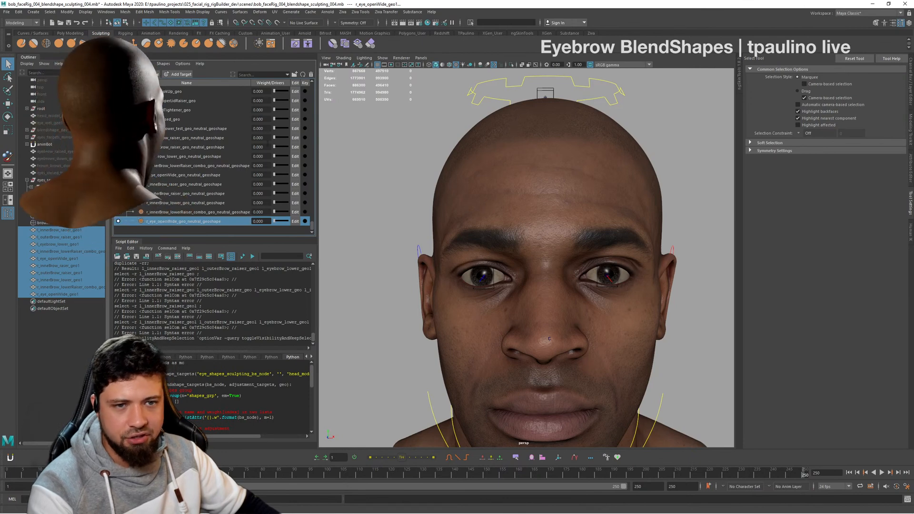
click(209, 139)
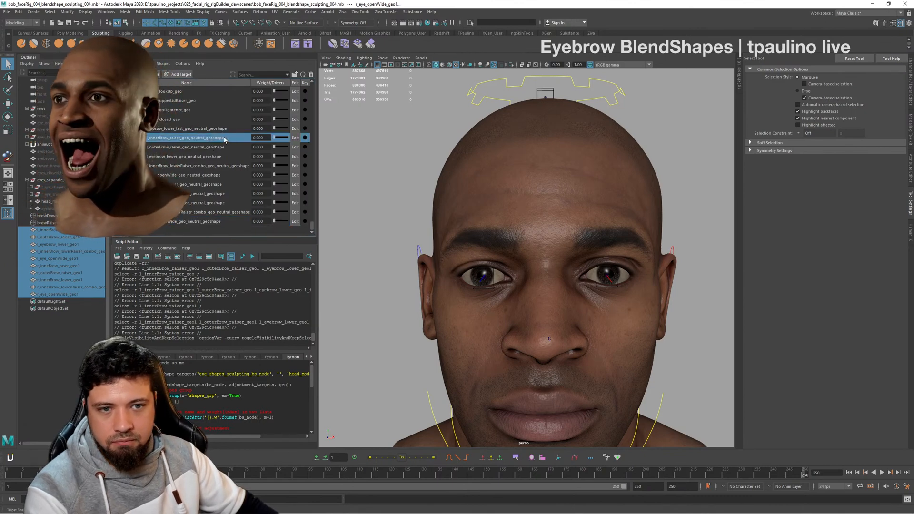
double_click(224, 137)
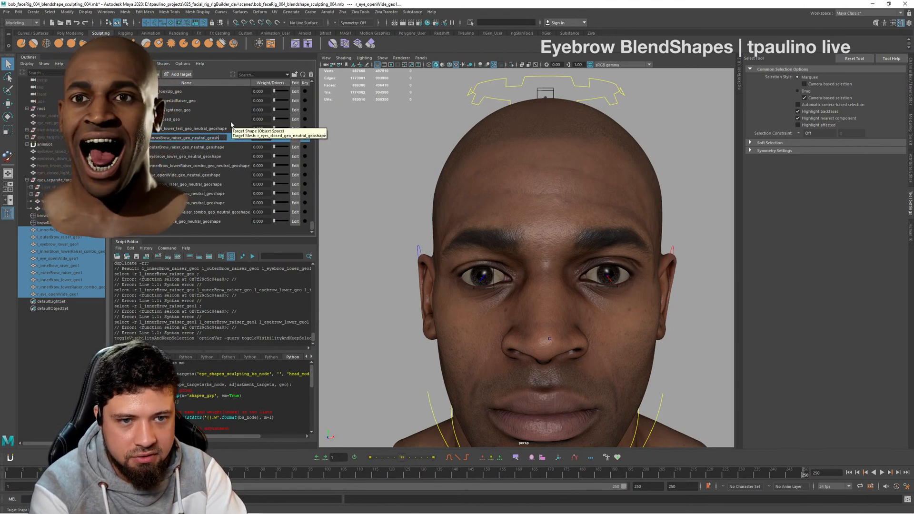
key(Return)
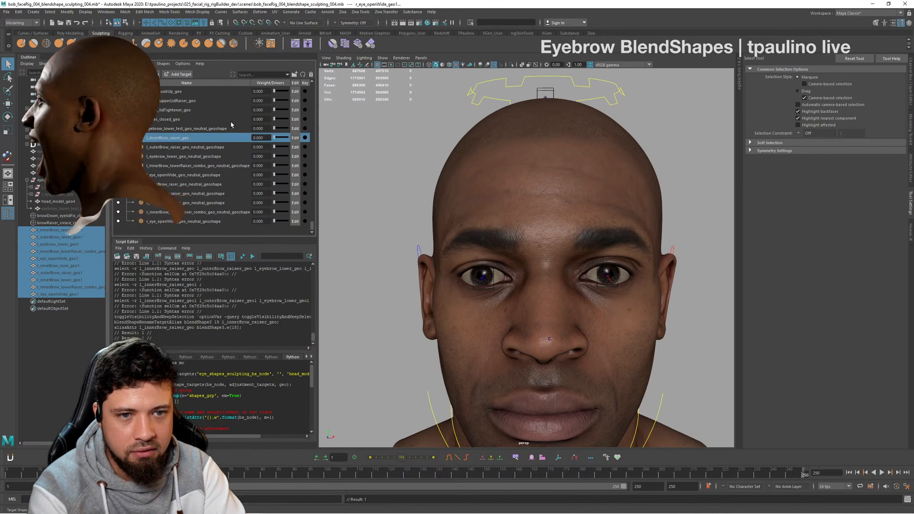
double_click(209, 147)
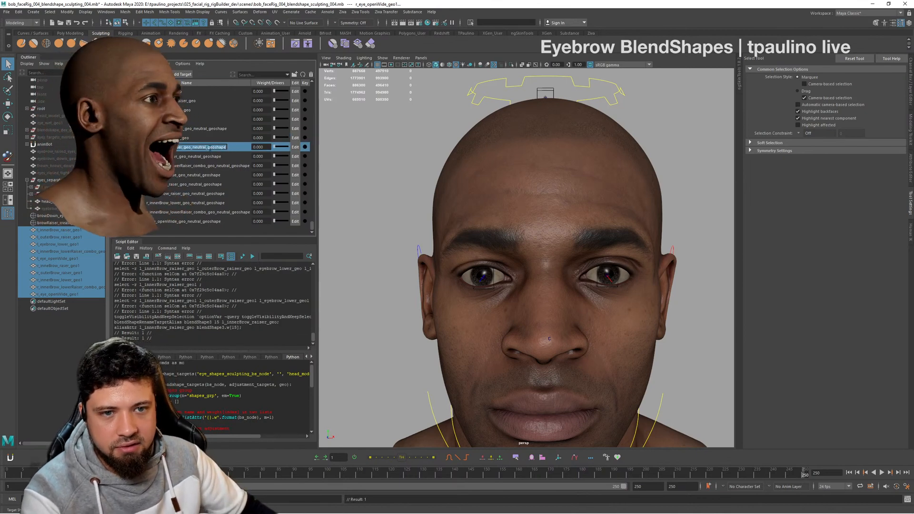
key(BackSpace)
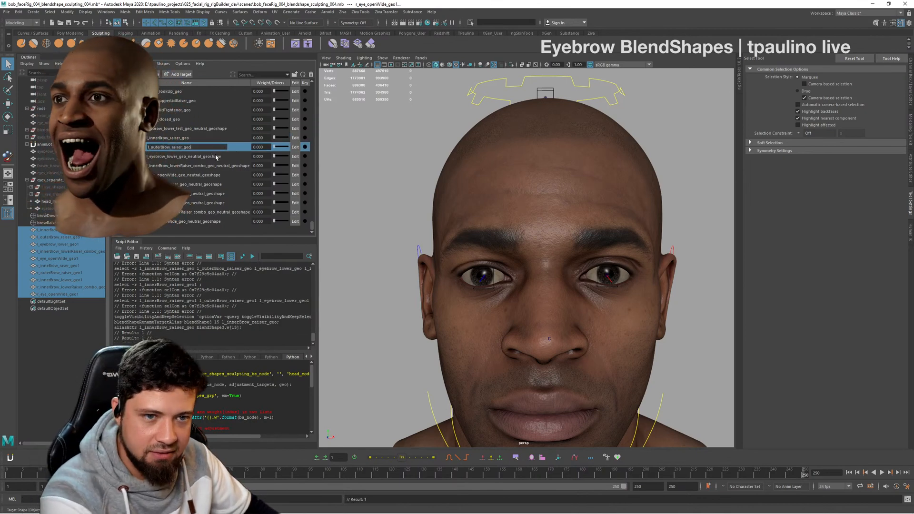
key(Return)
- Rename the remaining three new left-side targets l_eyebrow_lower_geo, l_innerBrow_lowerRaiser_combo_geo and l_eye_openWide_geo
double_click(208, 156)
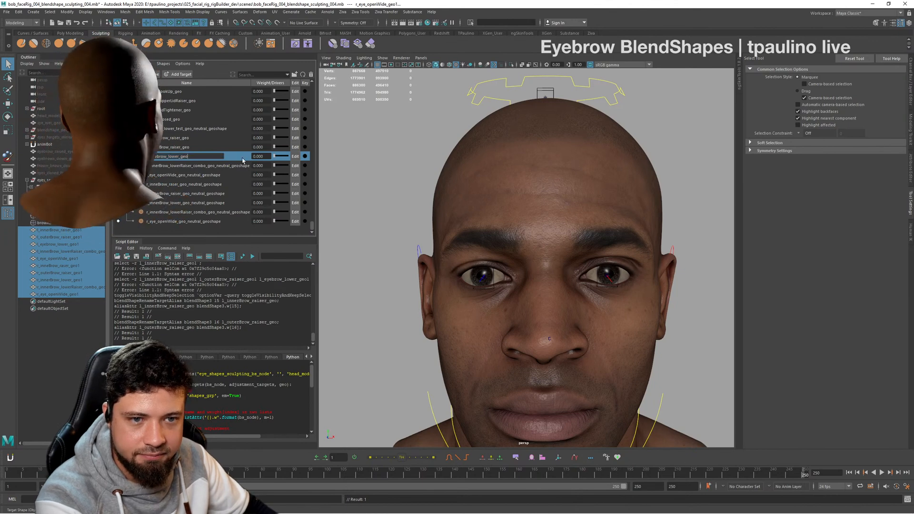
key(Return)
double_click(218, 166)
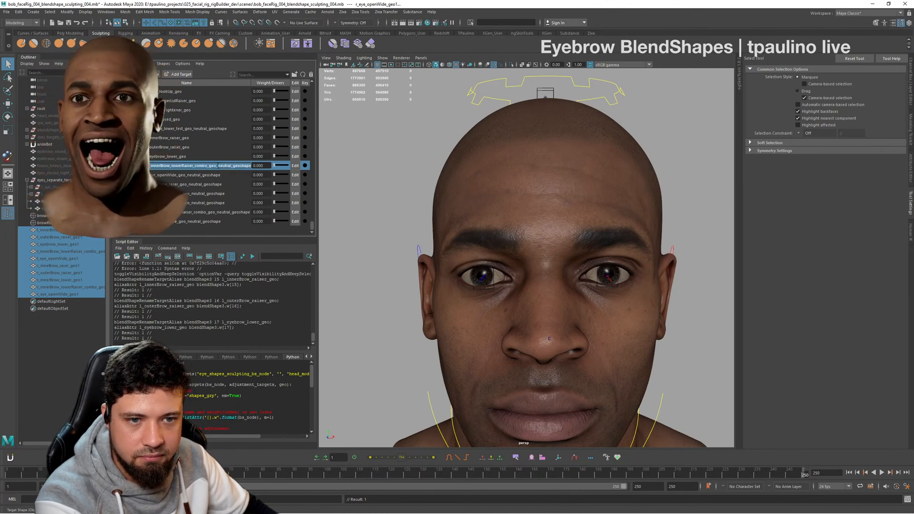
key(Return)
double_click(204, 175)
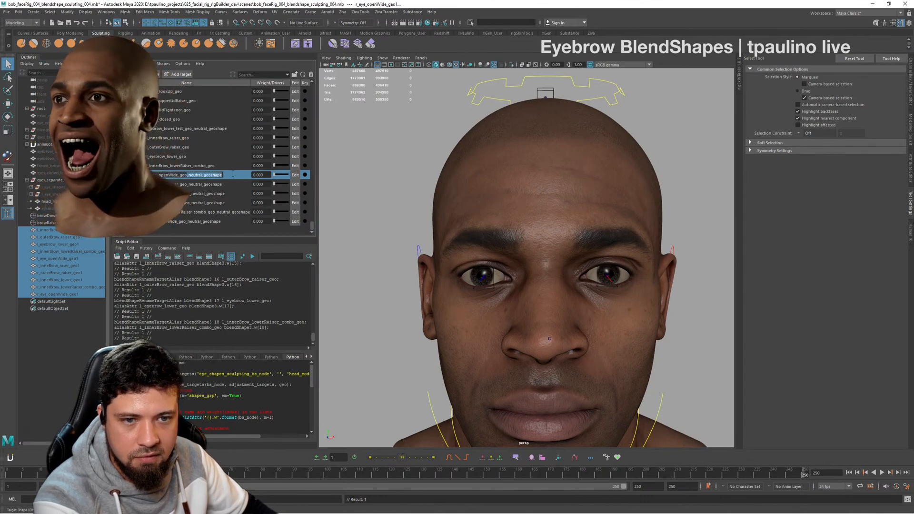
key(Return)
- Rename the first two right-side brow targets r_innerBrow_raser_geo and r_outerBrow_raiser_geo, removing their neutral_geoshape suffixes
double_click(210, 185)
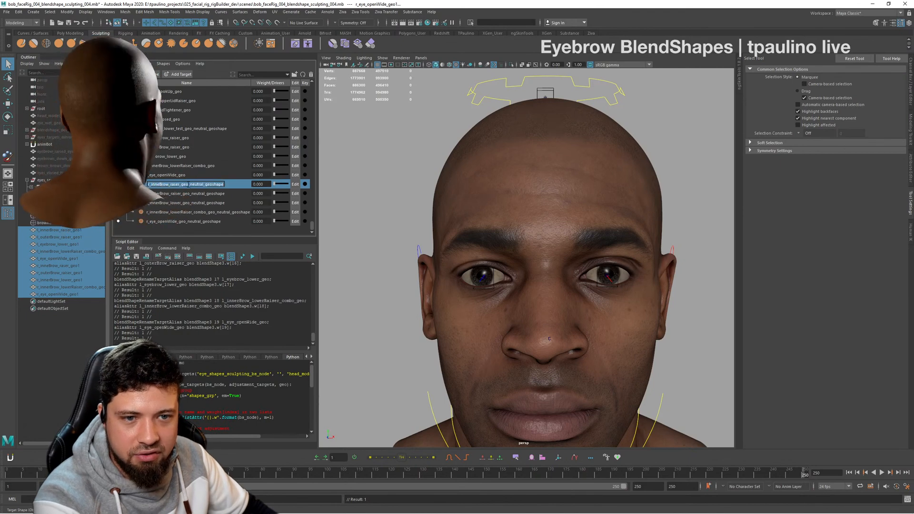
key(Return)
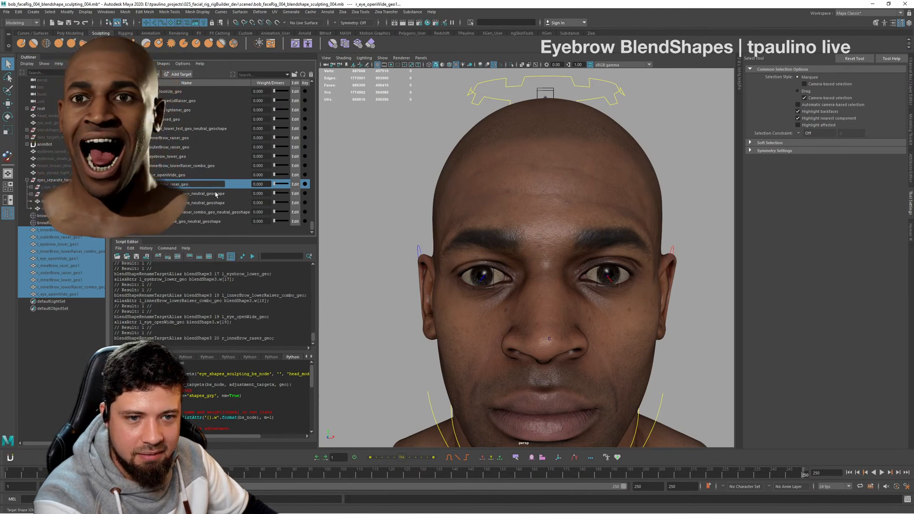
double_click(231, 192)
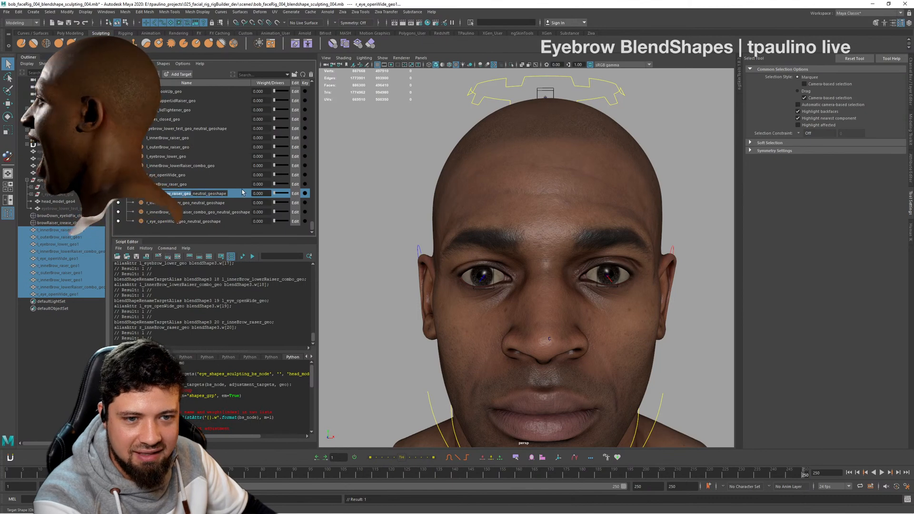
double_click(209, 194)
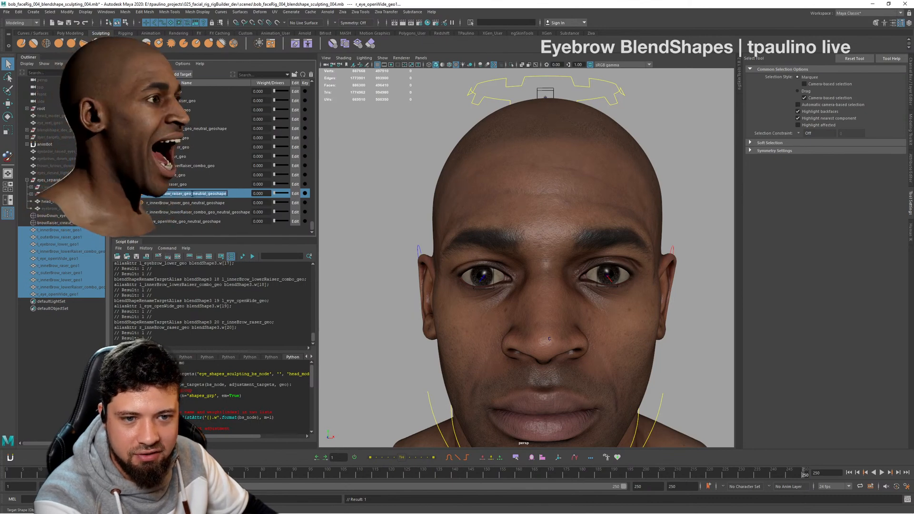
key(Return)
- Rename the last three right-side targets r_innerBrow_lower_geo, r_innerBrow_lowerRaiser_combo_geo and r_eye_openWide_geo
double_click(194, 203)
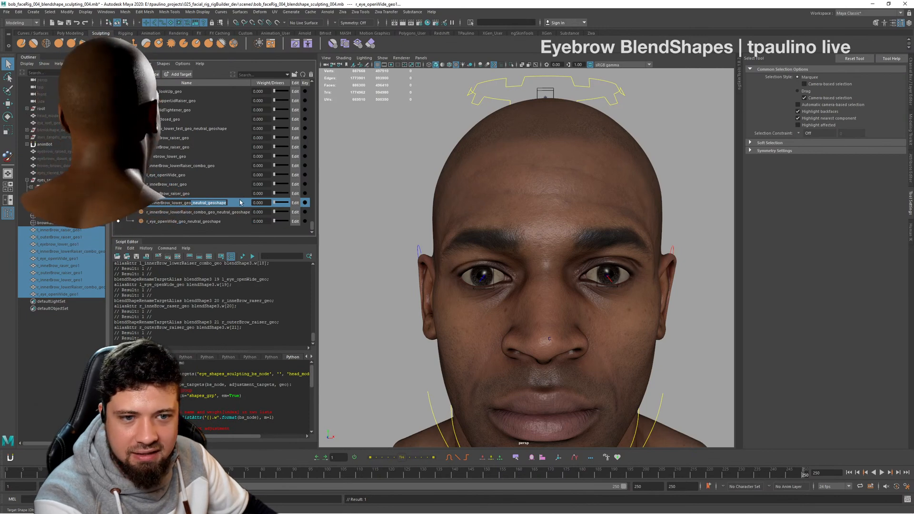
text(r_innerBrow_lower_geo)
key(Return)
double_click(200, 212)
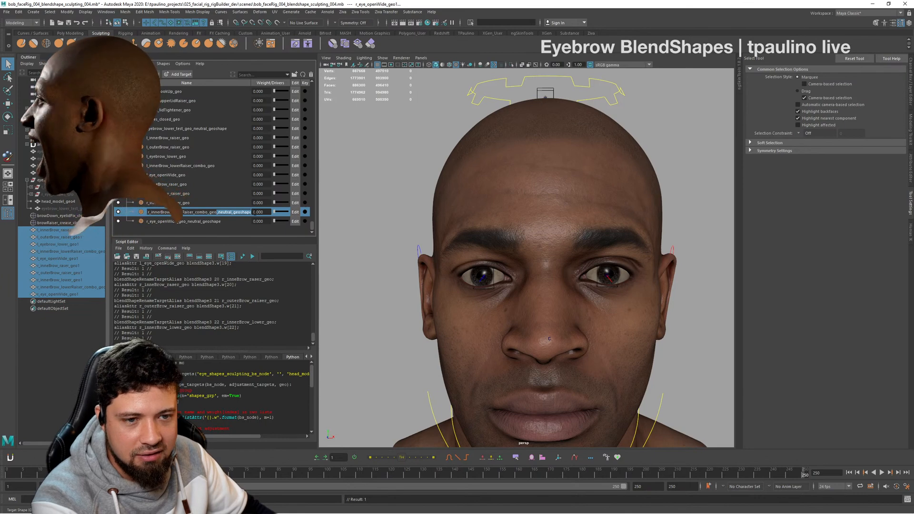
key(Return)
double_click(209, 222)
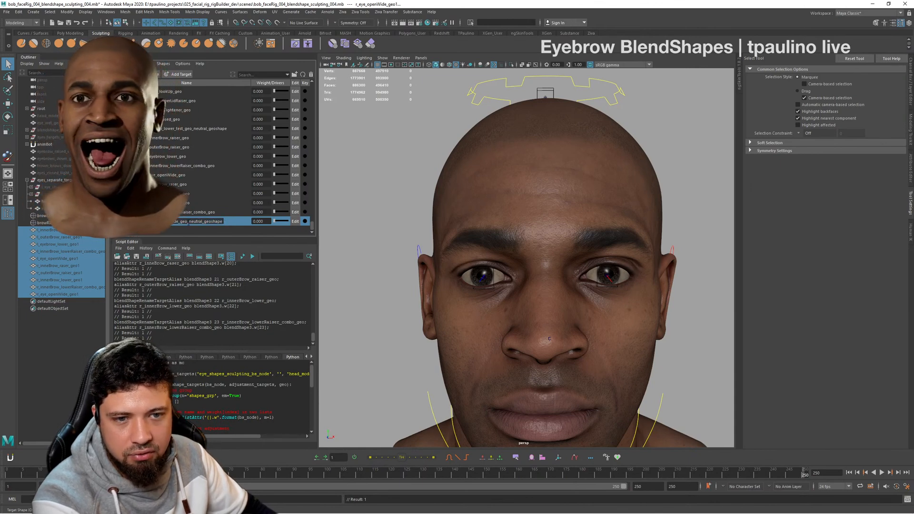
key(Return)
- Clear the selection of duplicated meshes and examine the head's brows and eyes from the front and both sides
click(204, 214)
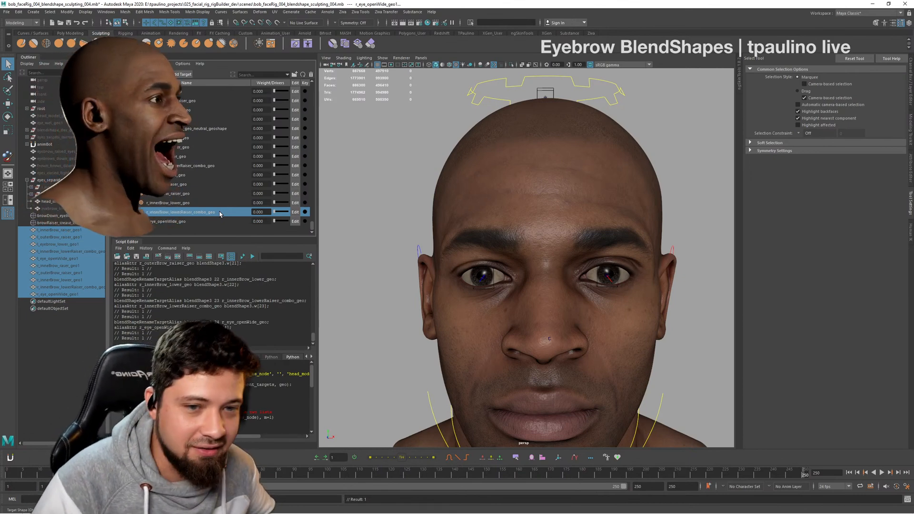
key(ctrl+h)
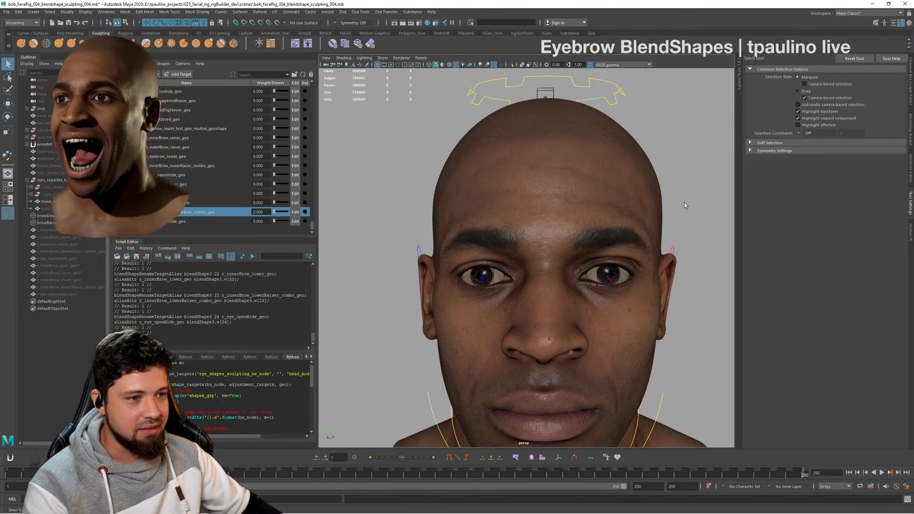
alt+drag(684, 205, 641, 195)
alt+right_drag(641, 195, 575, 202)
alt+drag(575, 202, 586, 213)
alt+middle_drag(586, 213, 610, 223)
alt+right_drag(610, 223, 679, 230)
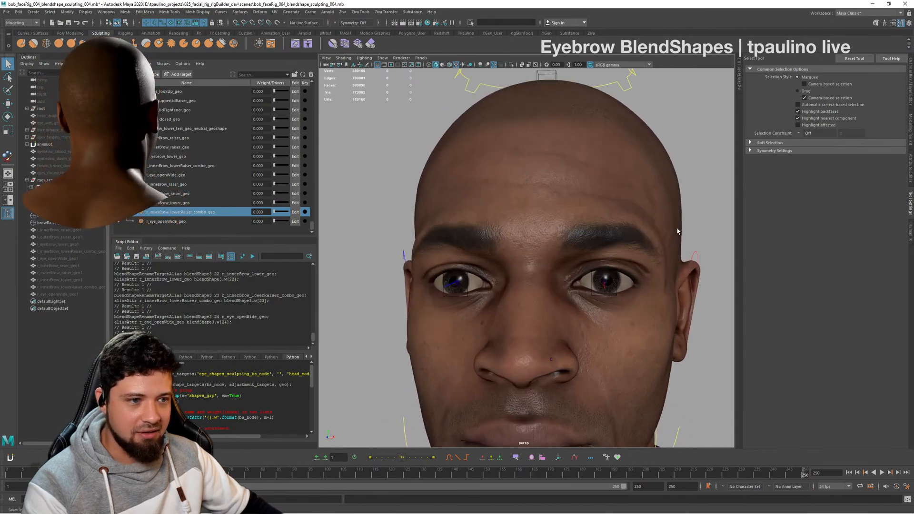
alt+drag(680, 230, 638, 231)
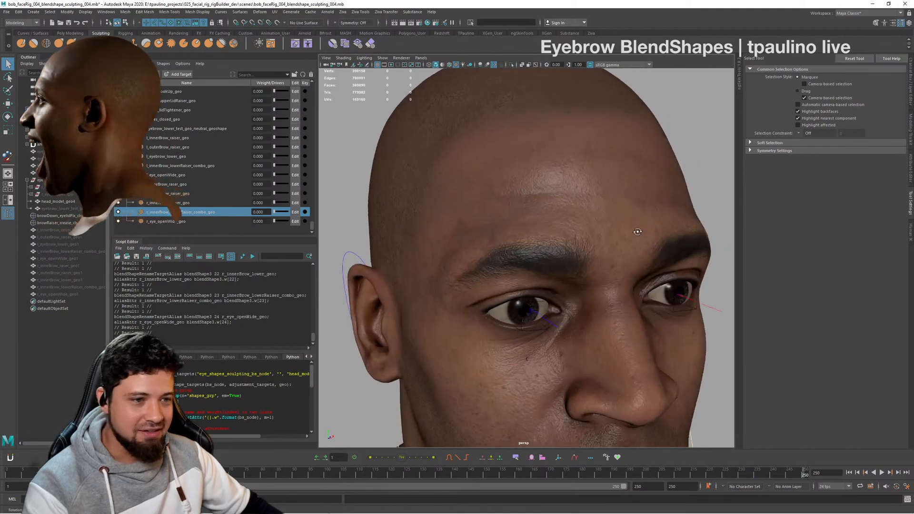
alt+right_drag(638, 231, 494, 203)
alt+drag(494, 203, 526, 201)
alt+right_drag(526, 201, 659, 226)
alt+drag(659, 227, 627, 230)
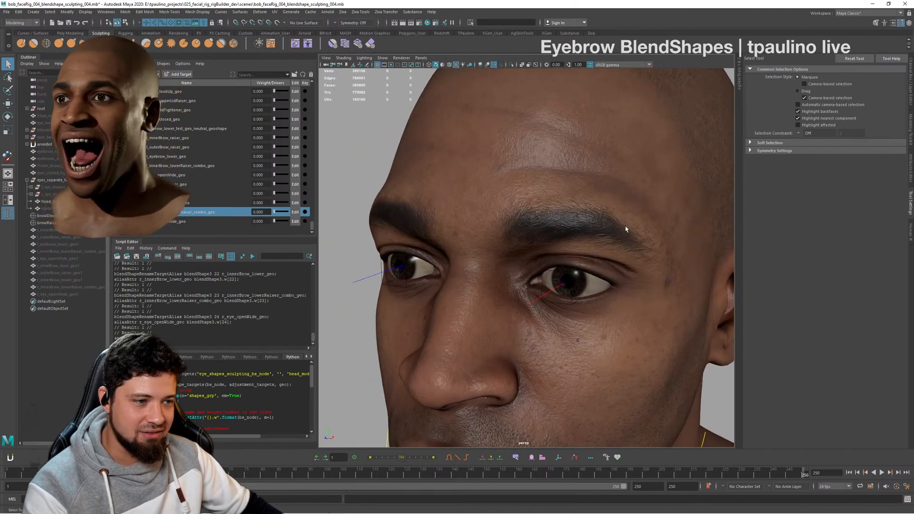
alt+right_drag(626, 230, 533, 216)
alt+drag(532, 216, 633, 206)
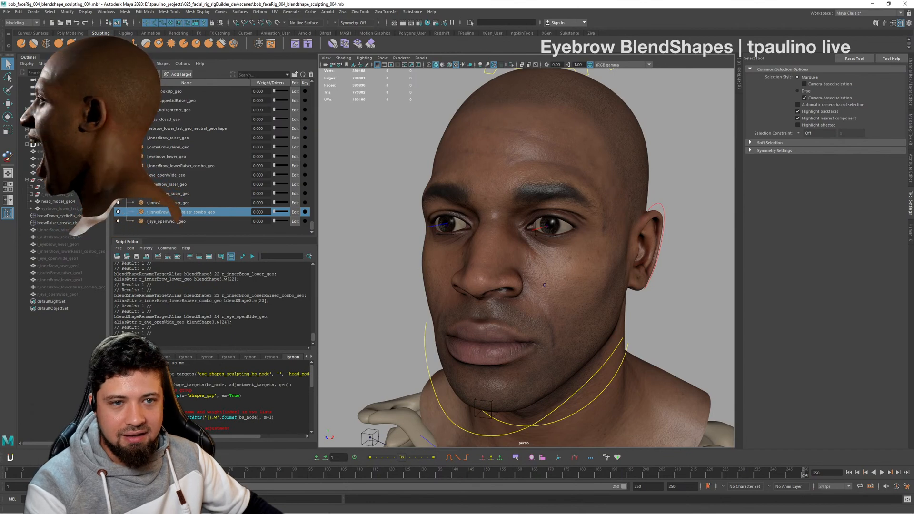
- Lower the left eyebrow by setting the weight of l_eyebrow_lower_geo to 1
drag(251, 83, 228, 83)
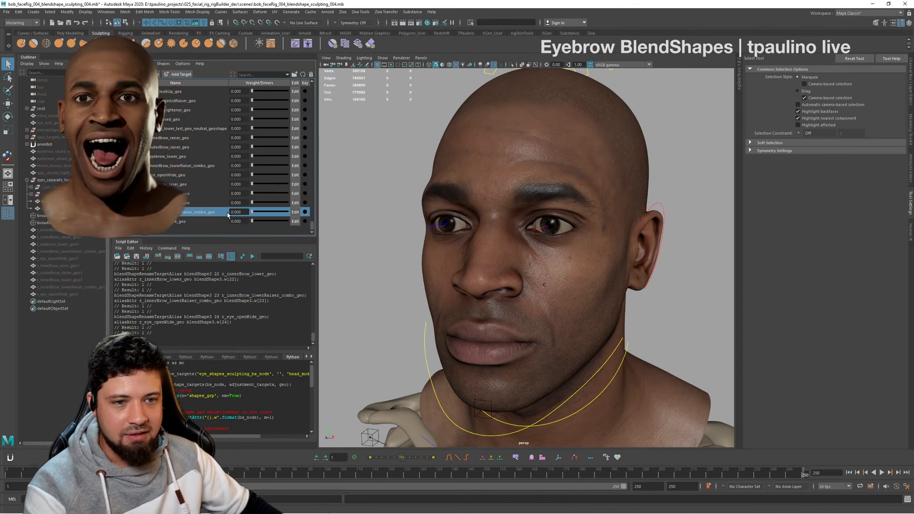
drag(260, 204, 324, 210)
mouse_move(224, 204)
mouse_down()
mouse_move(330, 209)
mouse_move(233, 200)
mouse_up()
alt+drag(428, 205, 496, 214)
drag(250, 197, 305, 164)
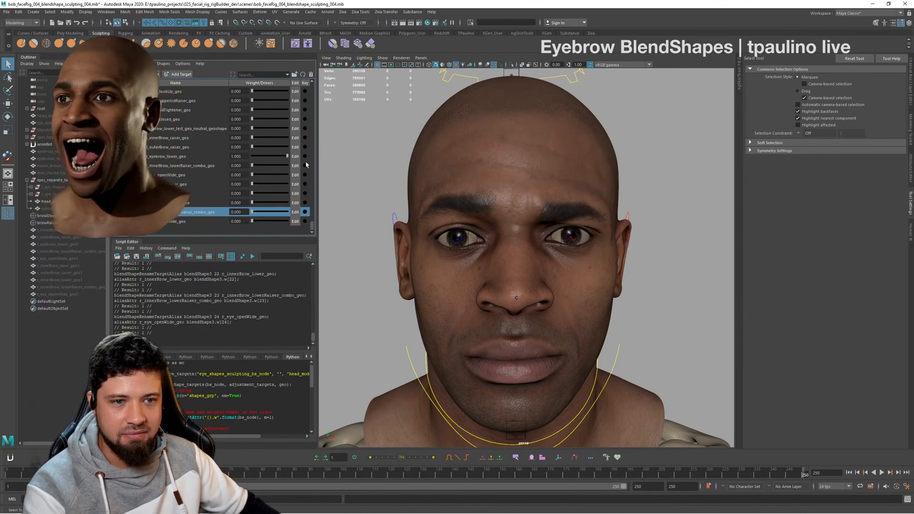
- Raise the right outer brow with r_outerBrow_raiser_geo at a weight of about 0.535 and check the asymmetric expression
mouse_move(255, 193)
mouse_down()
mouse_move(286, 194)
mouse_move(271, 194)
mouse_up()
alt+drag(429, 233, 593, 247)
alt+right_drag(592, 247, 599, 266)
alt+drag(600, 267, 483, 241)
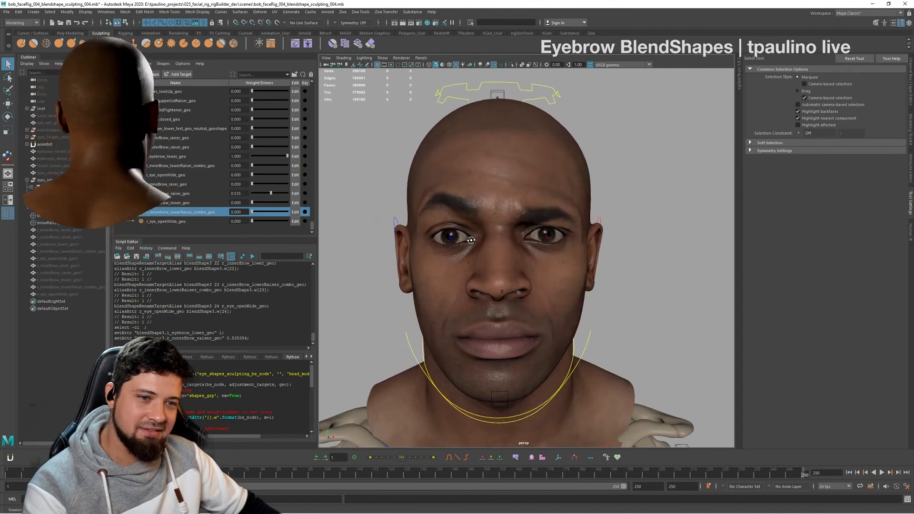
- Try l_eyes_upperLidRaiser_geo at about 0.465 with the brow pose and briefly test l_eyes_closed_geo, returning the latter to 0
scroll(205, 148, up, 3)
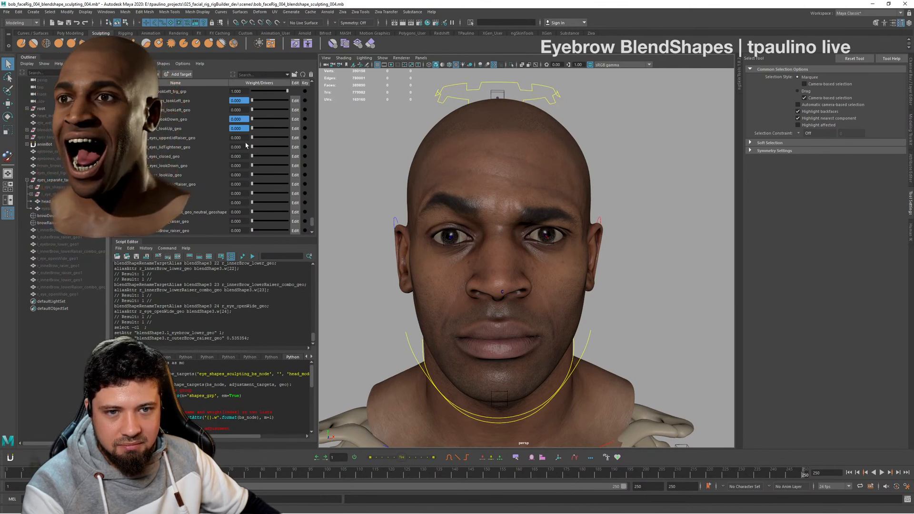
mouse_move(252, 138)
mouse_down()
mouse_move(285, 145)
mouse_move(246, 145)
mouse_move(269, 144)
mouse_up()
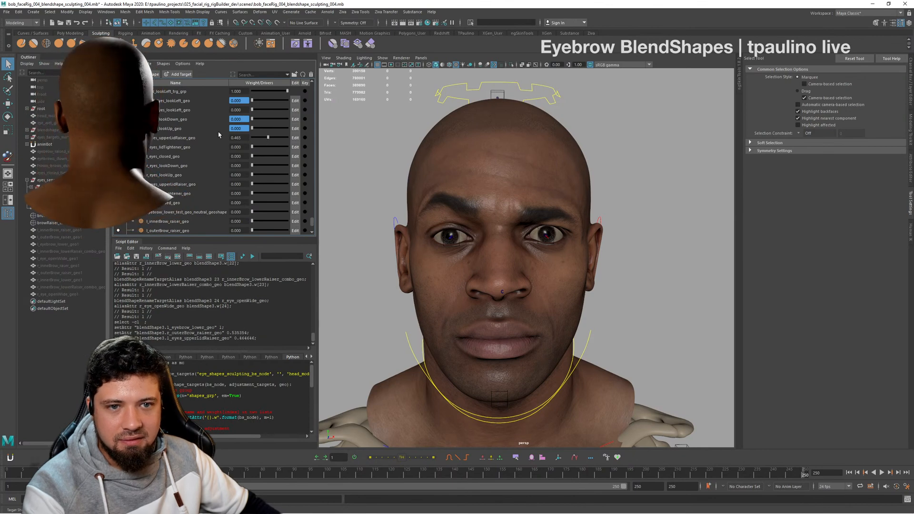
scroll(218, 135, up, 2)
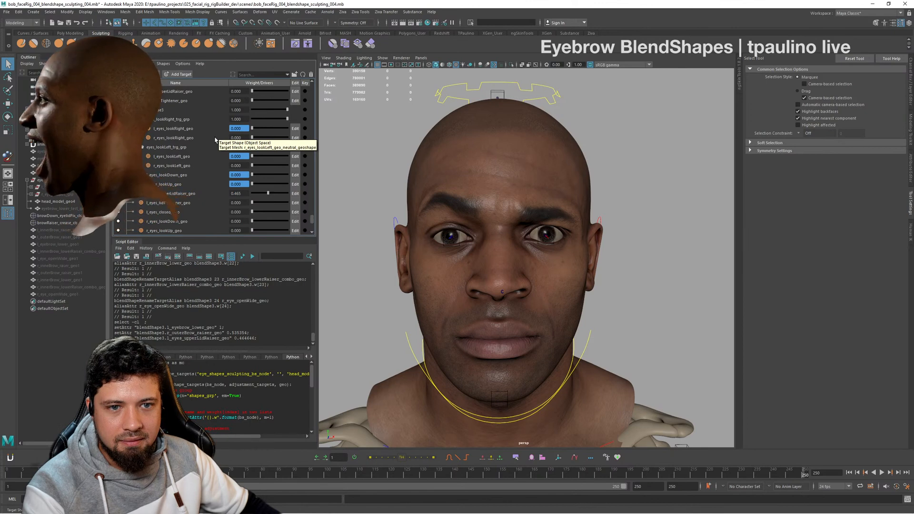
scroll(216, 140, up, 1)
scroll(215, 140, down, 3)
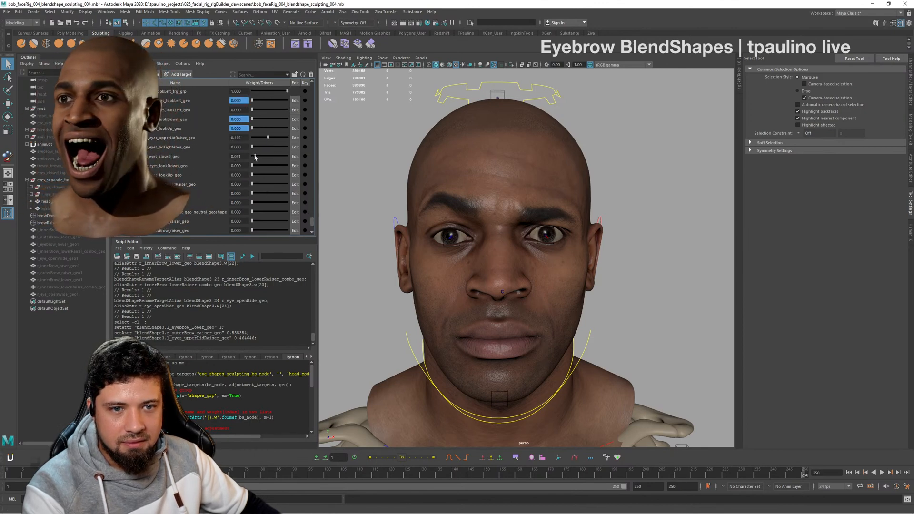
drag(271, 159, 252, 158)
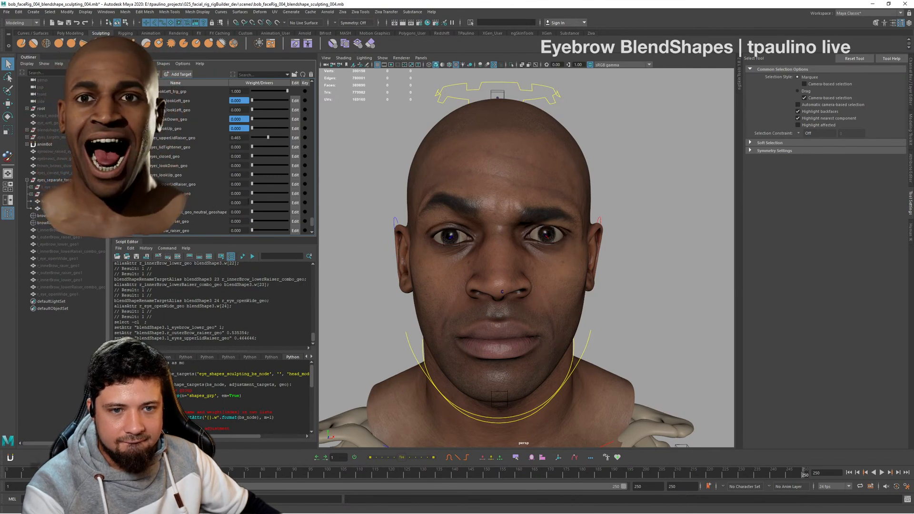
- Test r_eyes_closed_geo at about 0.131 in the brow pose, inspect the face, and return that weight to 0
mouse_move(256, 203)
mouse_down()
mouse_move(271, 204)
mouse_move(257, 203)
mouse_up()
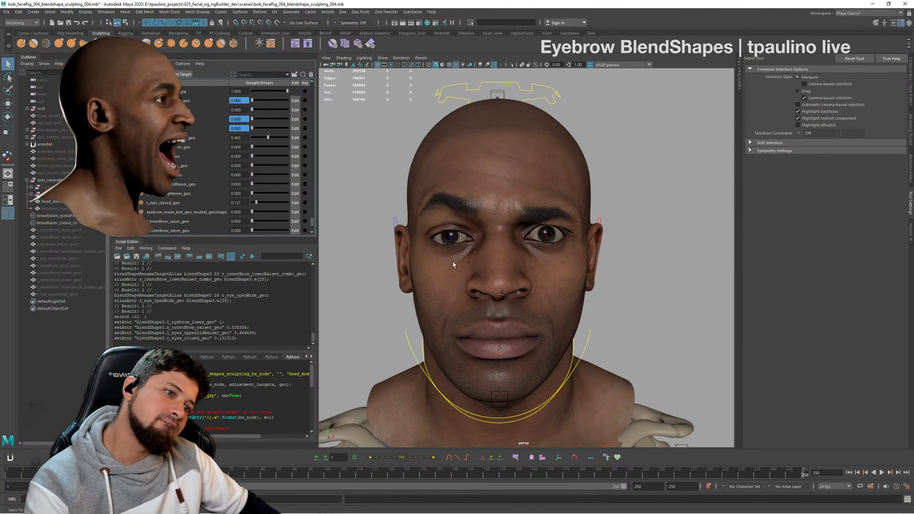
alt+drag(453, 263, 600, 265)
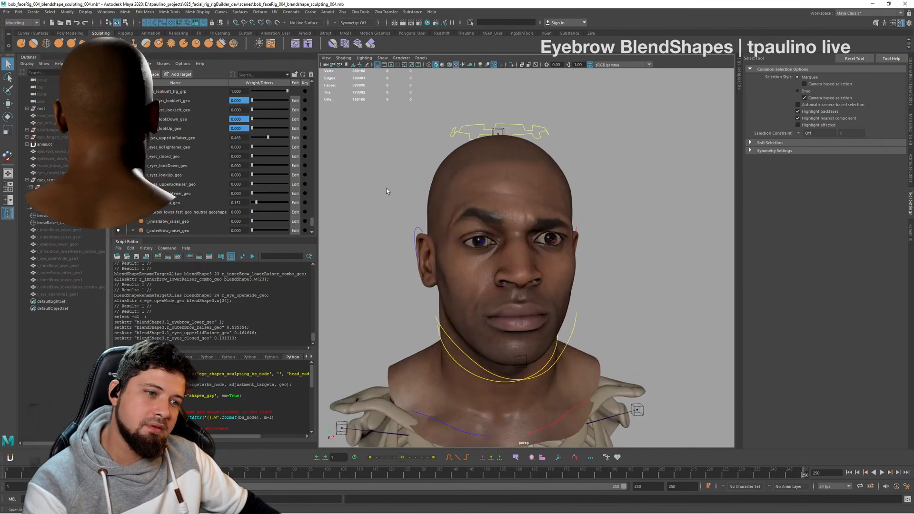
drag(259, 203, 241, 199)
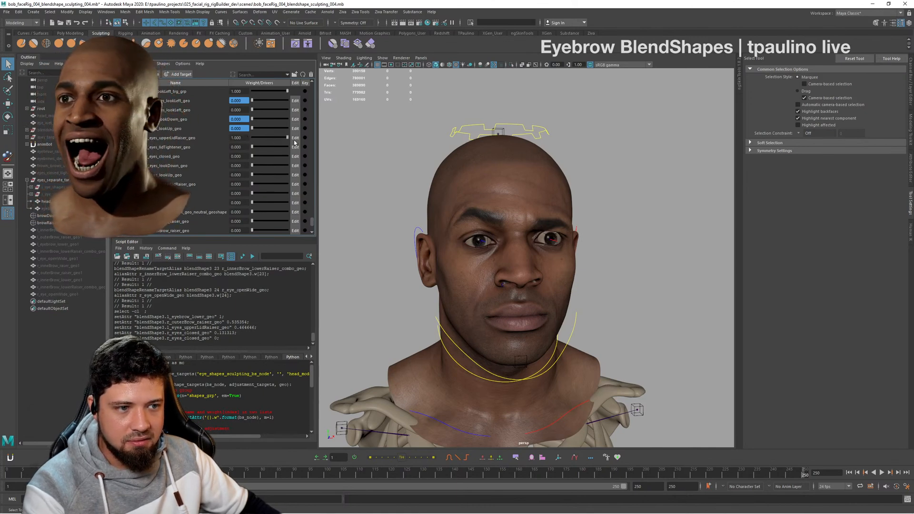
- Reset l_eyes_upperLidRaiser_geo to 0, and test r_eyes_upperLidRaiser_geo at about 0.848 with l_eyes_closed_geo at about 0.141
drag(294, 141, 249, 142)
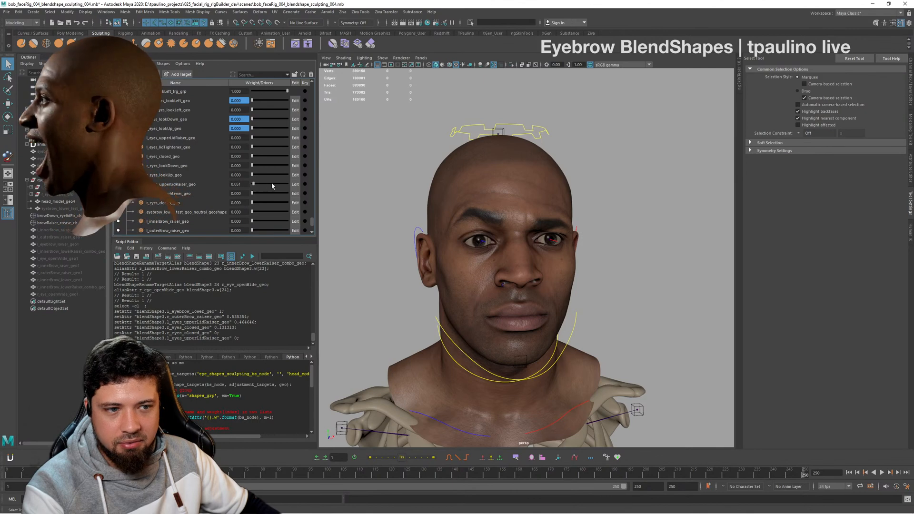
drag(273, 186, 279, 186)
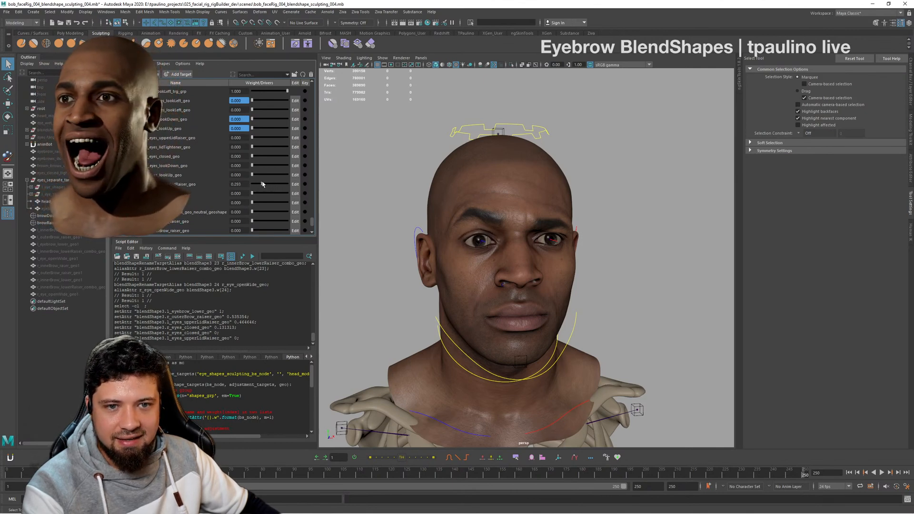
drag(261, 183, 262, 184)
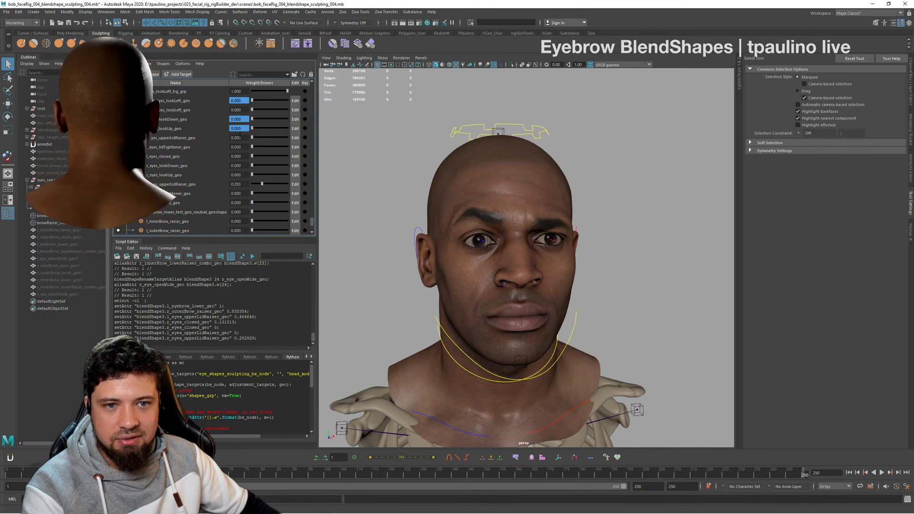
mouse_move(254, 160)
mouse_down()
mouse_move(272, 157)
mouse_move(257, 156)
mouse_up()
alt+drag(488, 197, 456, 198)
drag(262, 184, 282, 185)
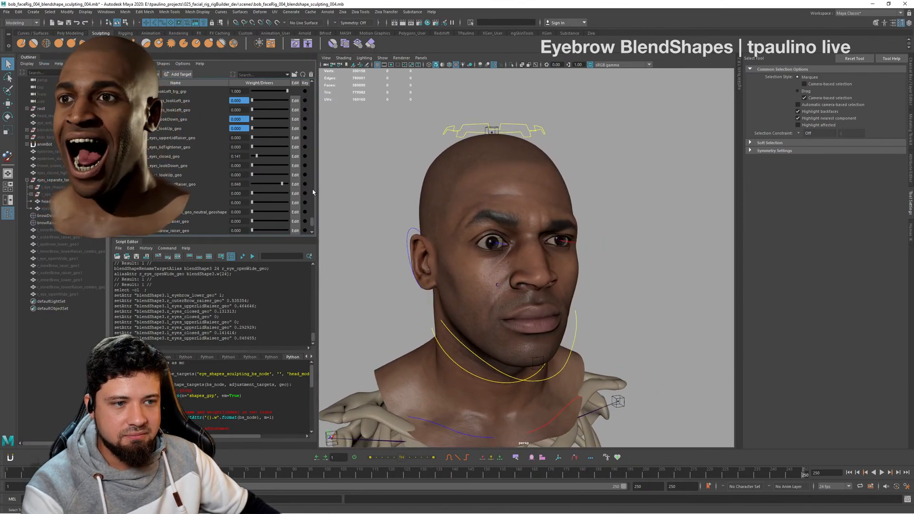
- Return the eyelid, l_eyebrow_lower_geo and r_outerBrow_raiser_geo weights to 0 and inspect the neutral face from several angles
mouse_move(483, 229)
alt+mouse_down()
mouse_move(469, 229)
mouse_move(494, 229)
alt+mouse_up()
alt+right_drag(494, 229, 549, 213)
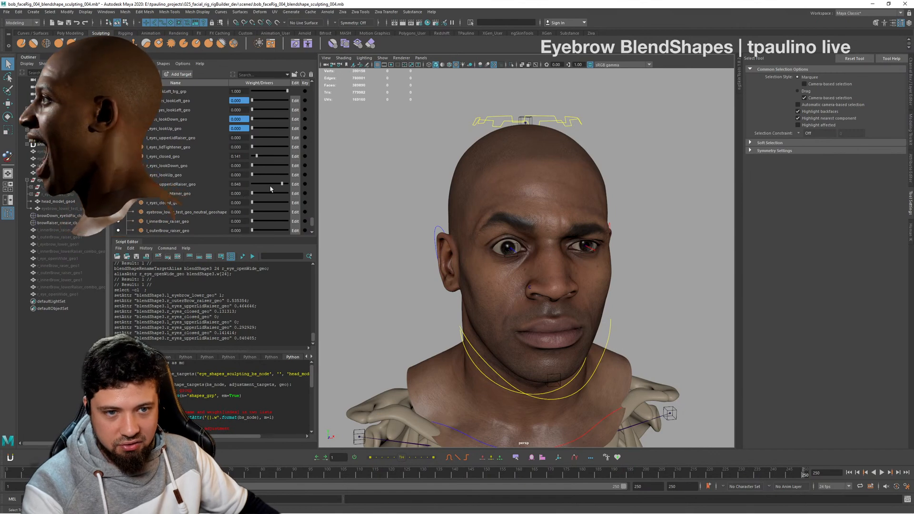
drag(281, 184, 235, 154)
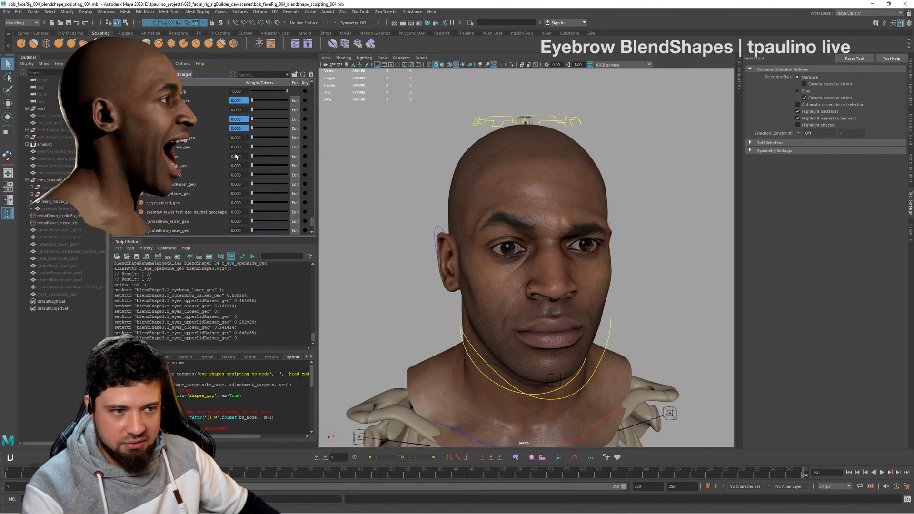
scroll(267, 161, down, 3)
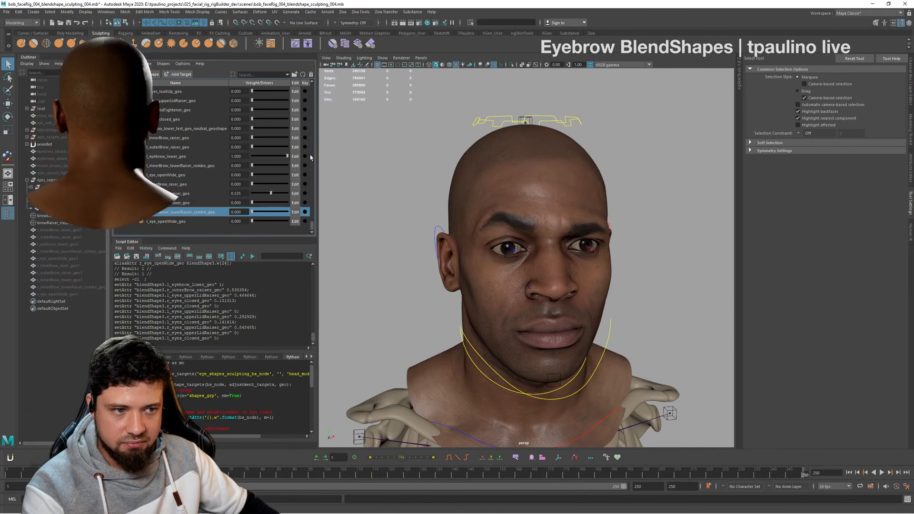
drag(287, 156, 251, 156)
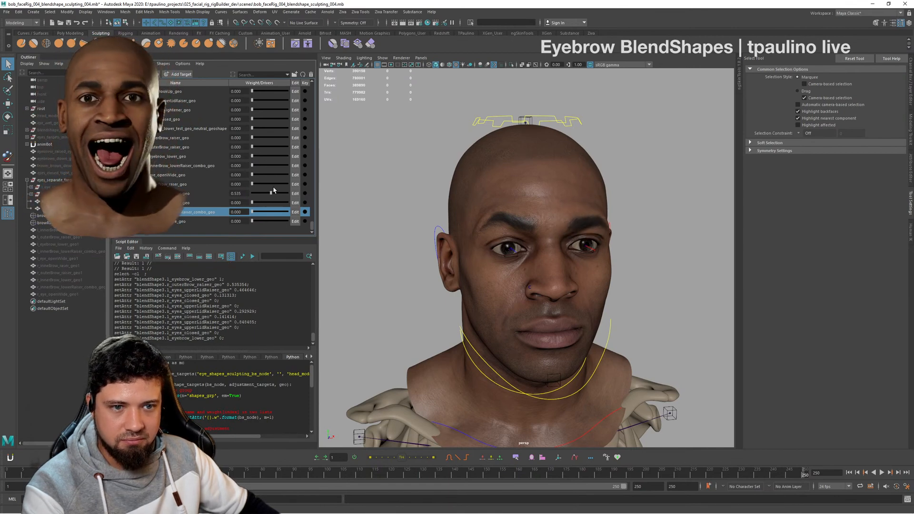
drag(272, 193, 246, 195)
alt+drag(528, 216, 453, 204)
alt+right_drag(452, 205, 500, 209)
alt+drag(500, 209, 442, 216)
alt+drag(563, 221, 457, 218)
alt+right_drag(457, 218, 419, 219)
alt+drag(419, 219, 500, 219)
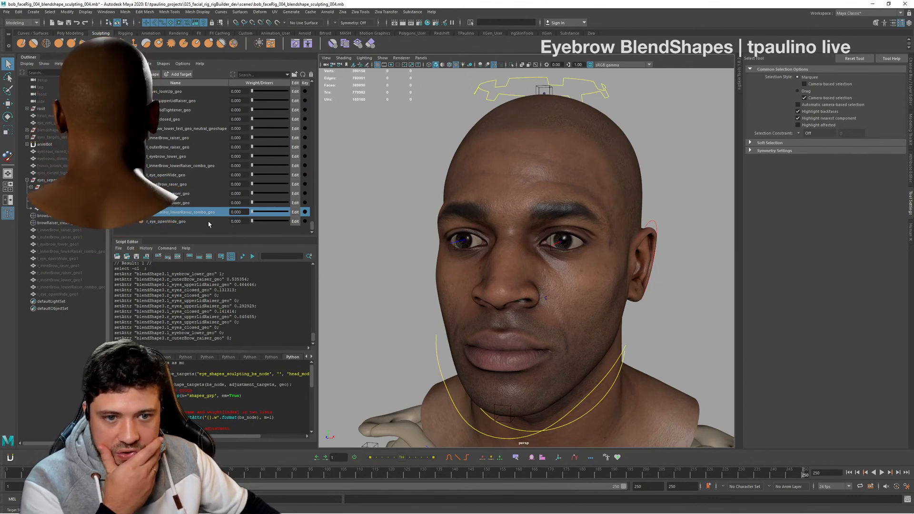
- Test r_innerBrow_lower_geo and r_innerBrow_raser_geo together at a weight of 1, and return both to 0
mouse_move(252, 211)
mouse_down()
mouse_move(340, 212)
mouse_move(250, 210)
mouse_up()
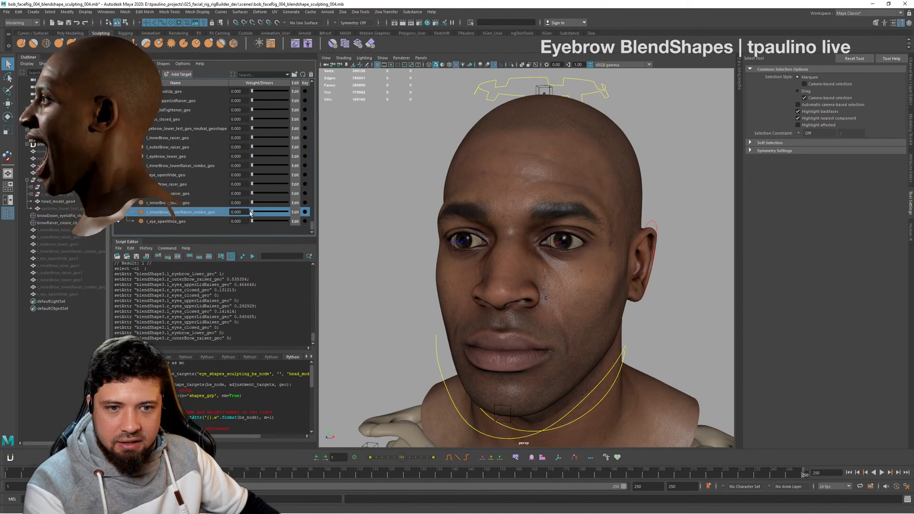
click(190, 184)
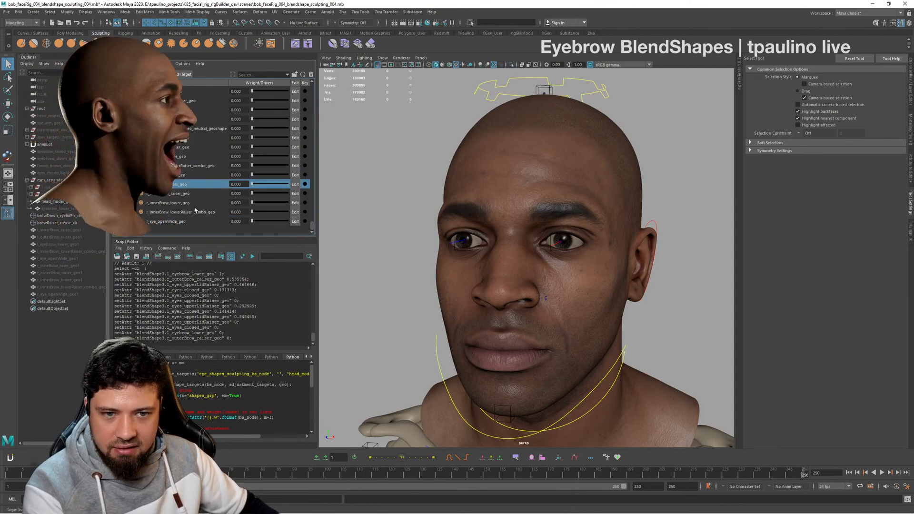
click(196, 201)
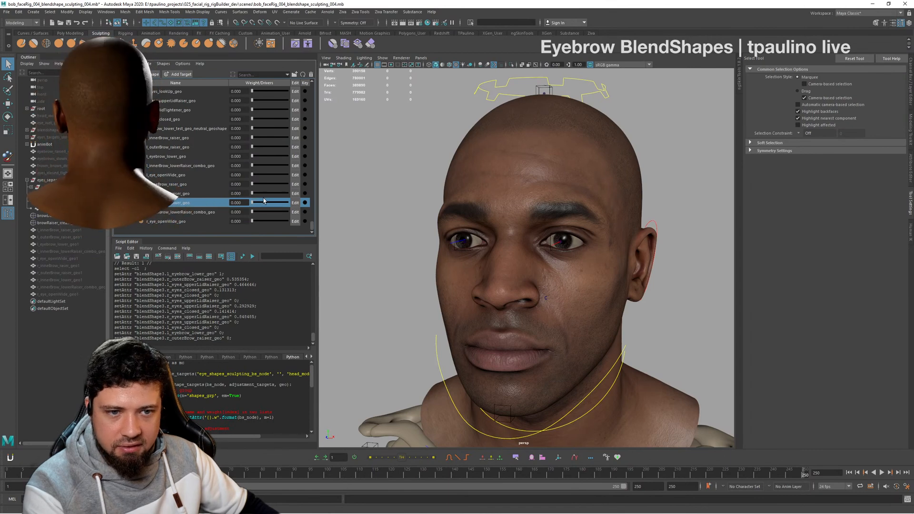
drag(265, 201, 244, 195)
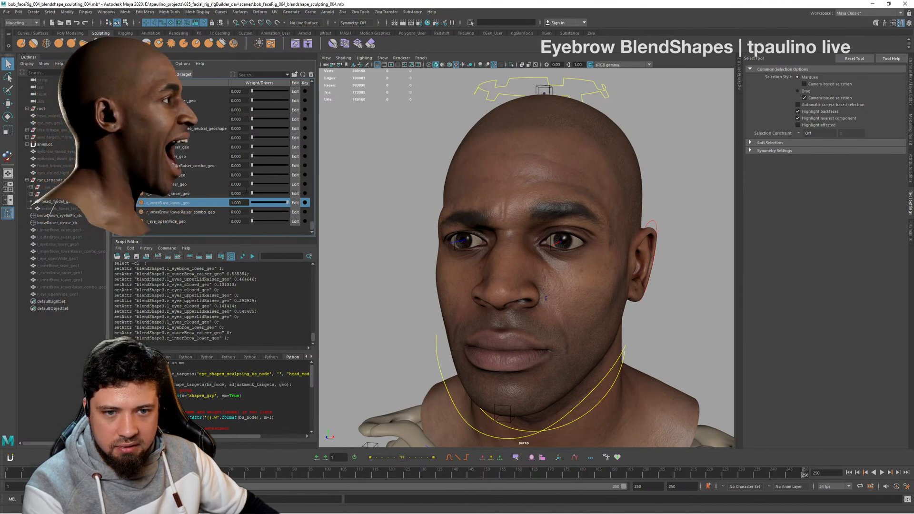
drag(252, 185, 293, 185)
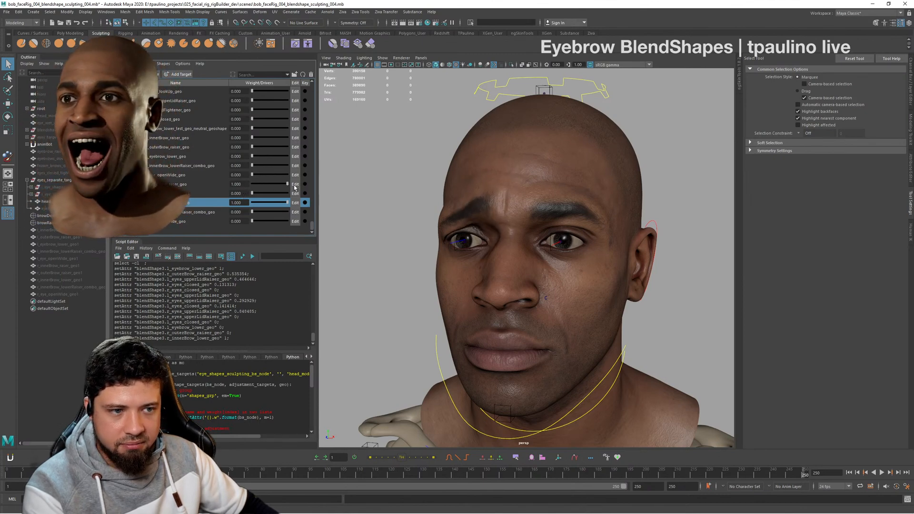
mouse_move(509, 230)
alt+mouse_down()
mouse_move(544, 233)
mouse_move(525, 226)
alt+mouse_up()
drag(287, 184, 230, 184)
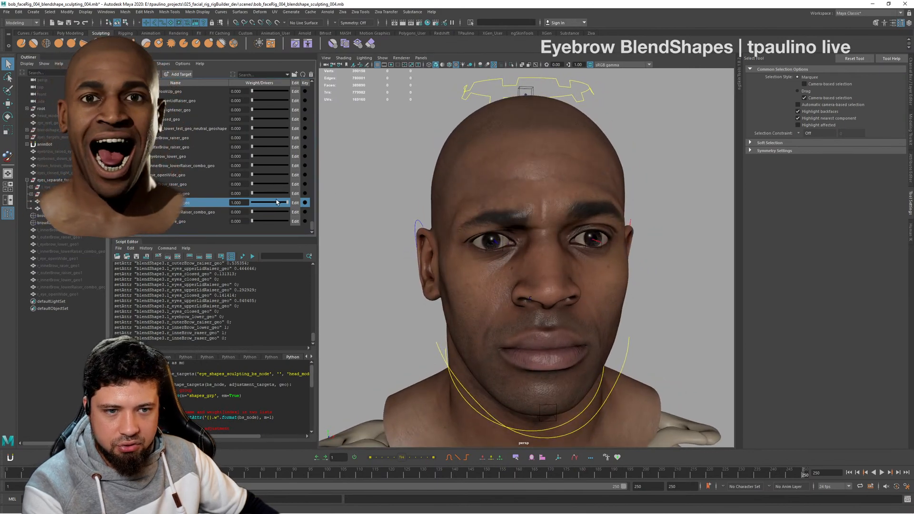
drag(276, 203, 194, 204)
- Set r_innerBrow_lowerRaiser_combo_geo as a combination target driven by r_innerBrow_raser_geo and r_innerBrow_lower_geo
click(188, 211)
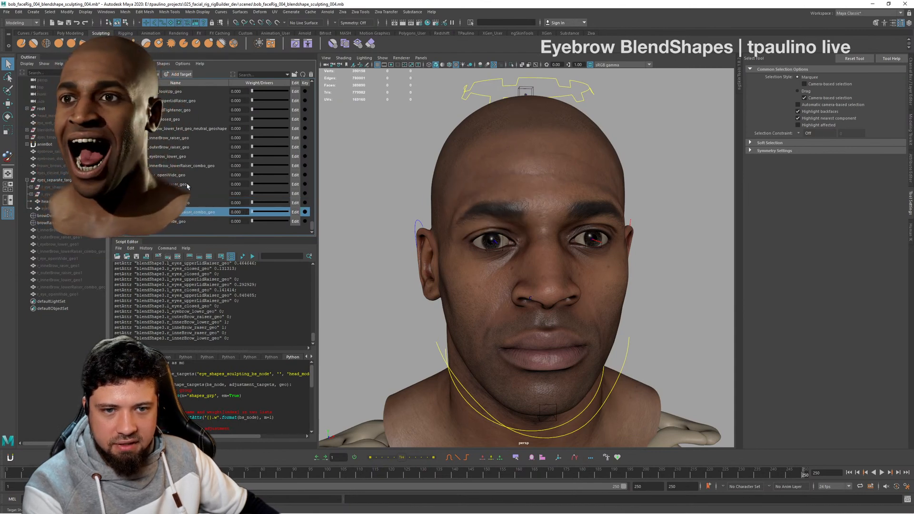
right_click(191, 212)
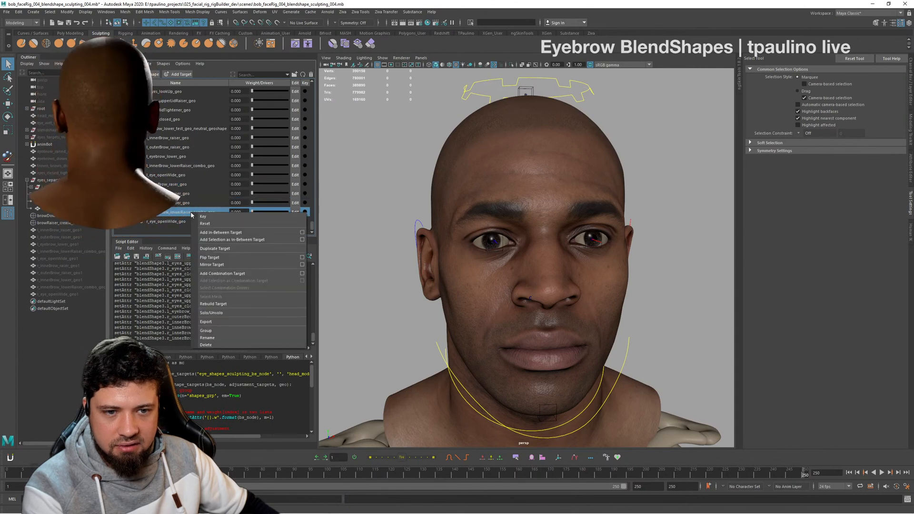
click(179, 186)
ctrl+click(183, 203)
ctrl+click(185, 211)
right_click(185, 211)
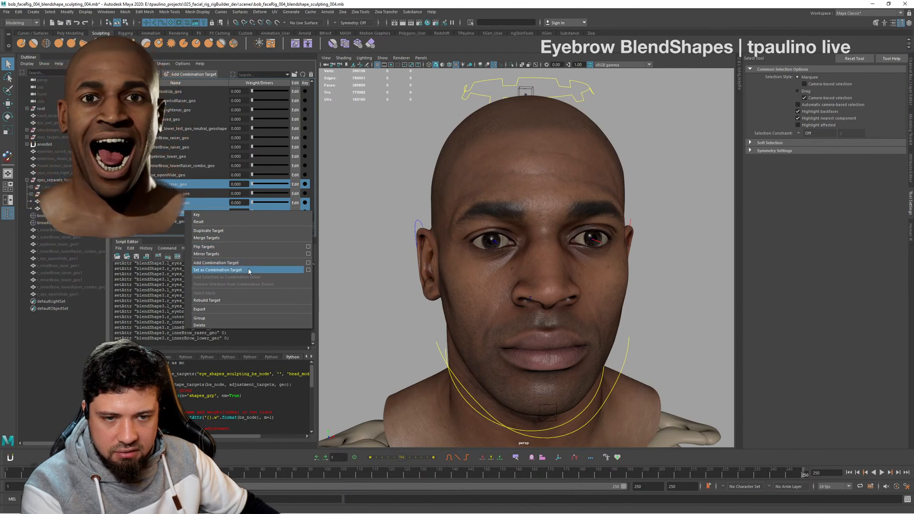
click(218, 270)
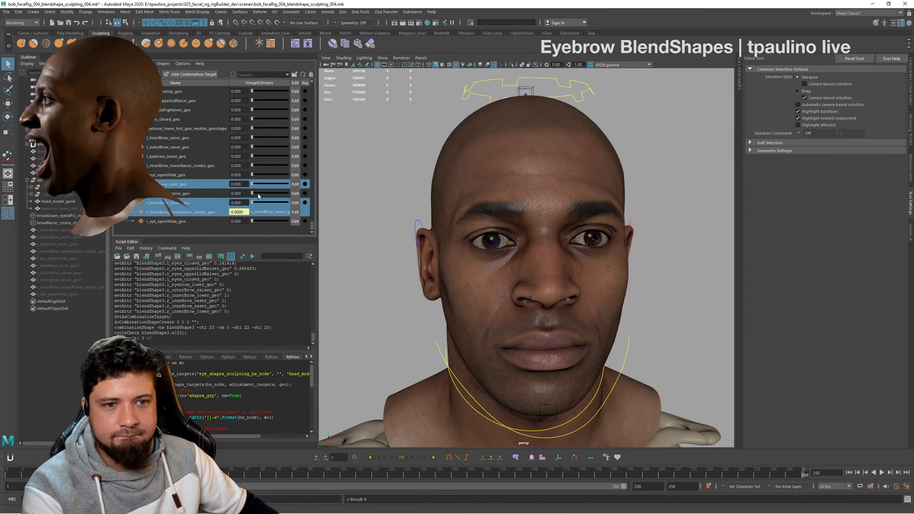
- Check the right brow combination with both of its driver weights at 1, and return them to 0
click(226, 203)
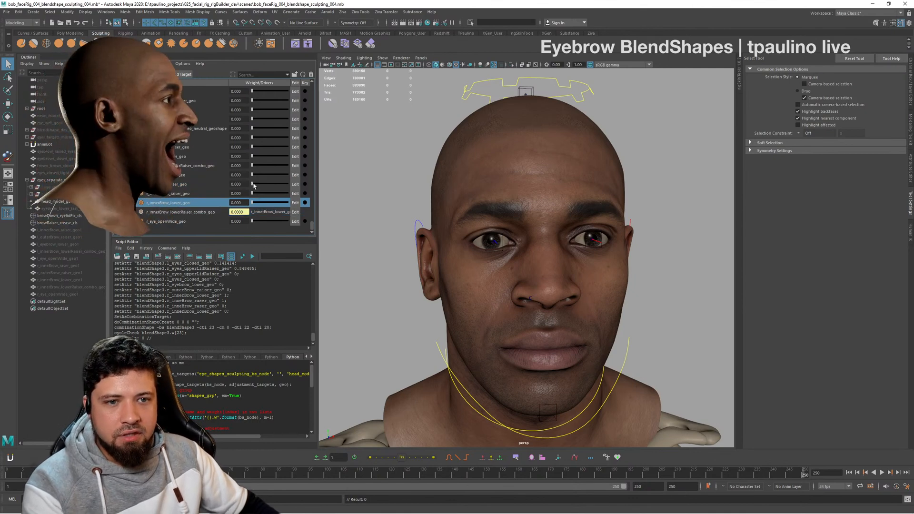
drag(253, 185, 290, 190)
alt+drag(490, 227, 455, 221)
drag(286, 202, 251, 184)
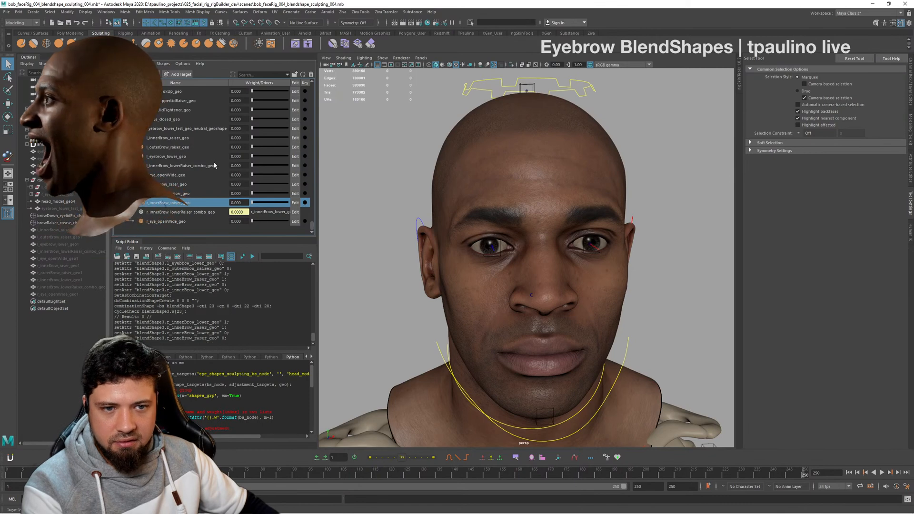
- Look through the eyelid and left brow targets, checking r_eyes_lidTightener_geo and r_eyes_closed_geo
scroll(211, 128, up, 1)
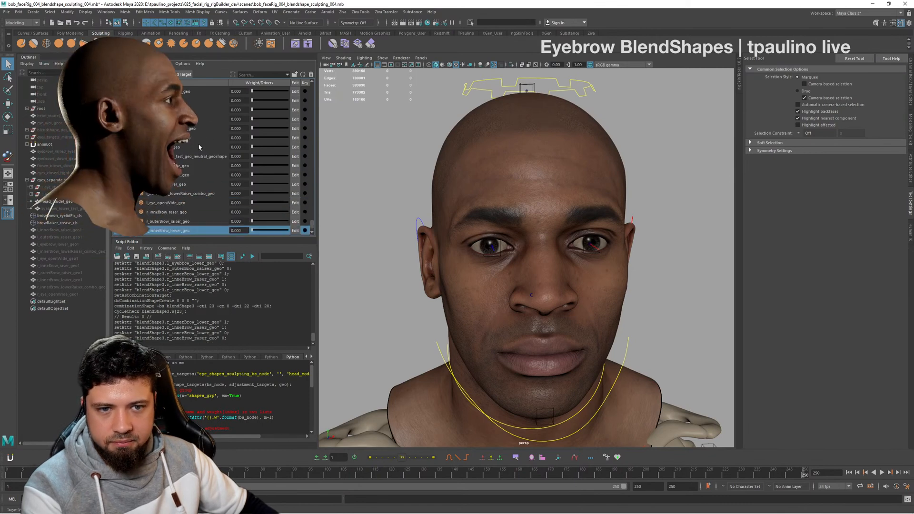
click(199, 140)
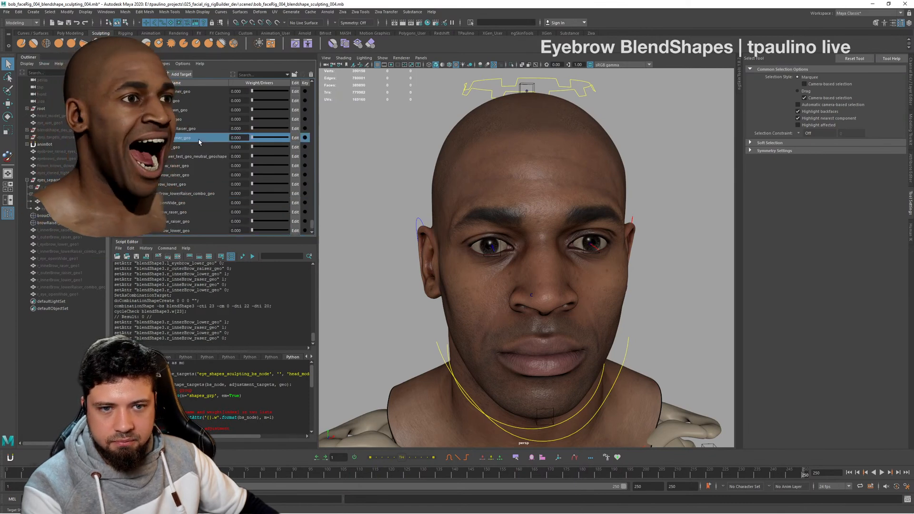
click(188, 149)
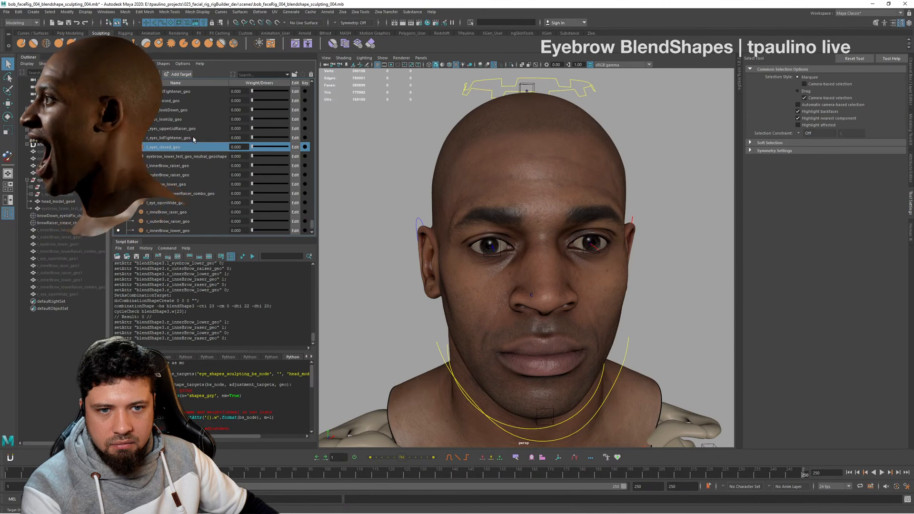
click(193, 138)
mouse_move(252, 138)
mouse_down()
mouse_move(284, 144)
mouse_move(247, 147)
mouse_up()
scroll(210, 168, down, 1)
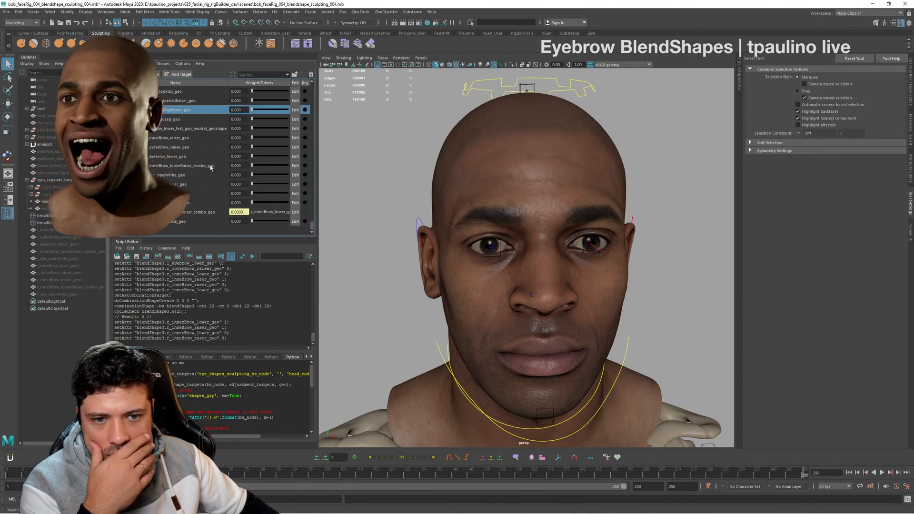
scroll(210, 168, up, 1)
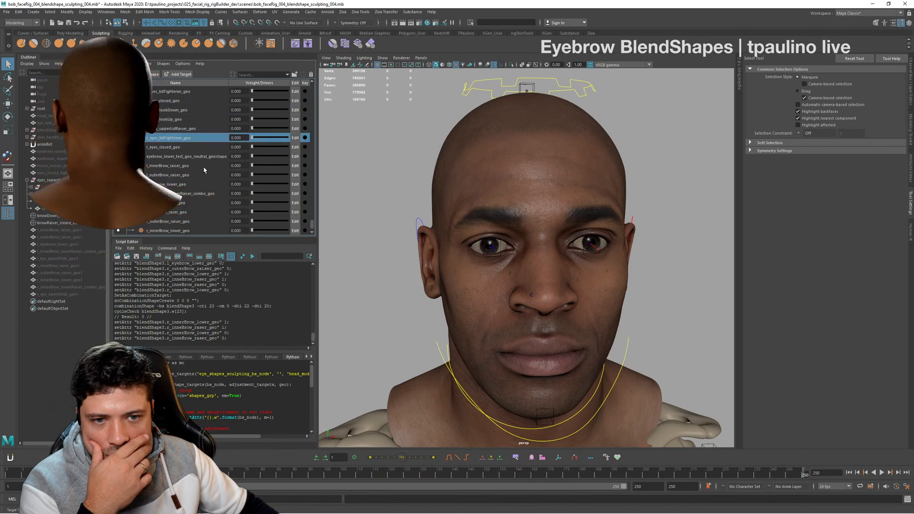
scroll(194, 186, up, 2)
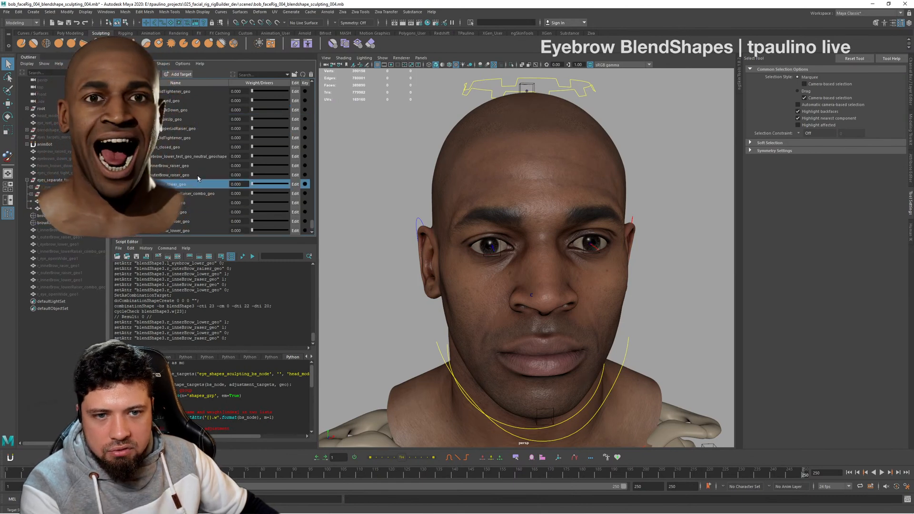
- Set l_innerBrow_lowerRaiser_combo_geo as a combination target driven by l_innerBrow_raiser_geo and l_eyebrow_lower_geo
ctrl+click(198, 184)
ctrl+click(200, 194)
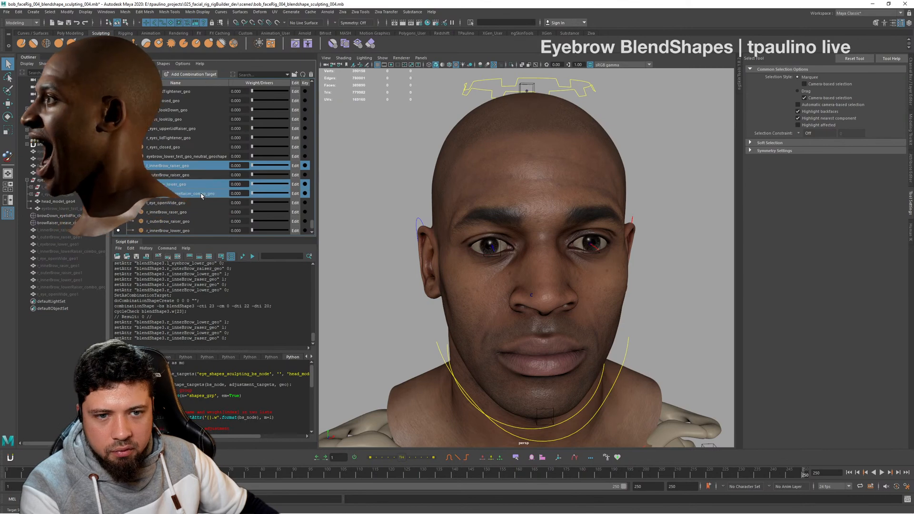
right_click(202, 194)
click(242, 254)
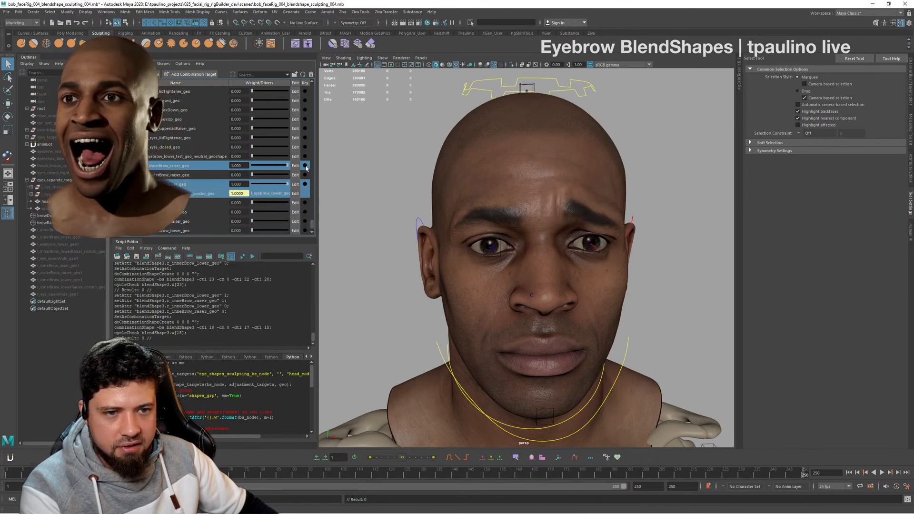
- Test the left brow combination by resetting its drivers and setting l_innerBrow_raiser_geo and l_eyebrow_lower_geo together to 1
drag(271, 168, 234, 168)
click(221, 185)
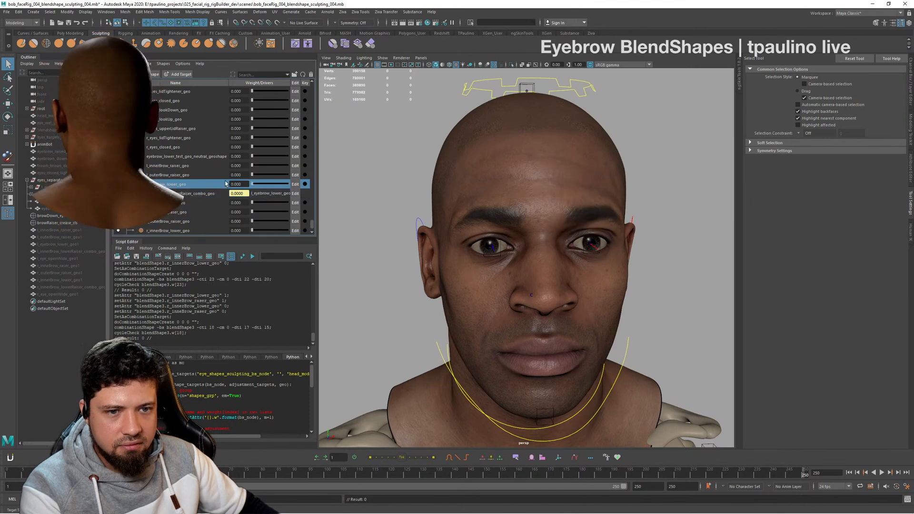
shift+click(227, 168)
click(212, 168)
ctrl+click(212, 183)
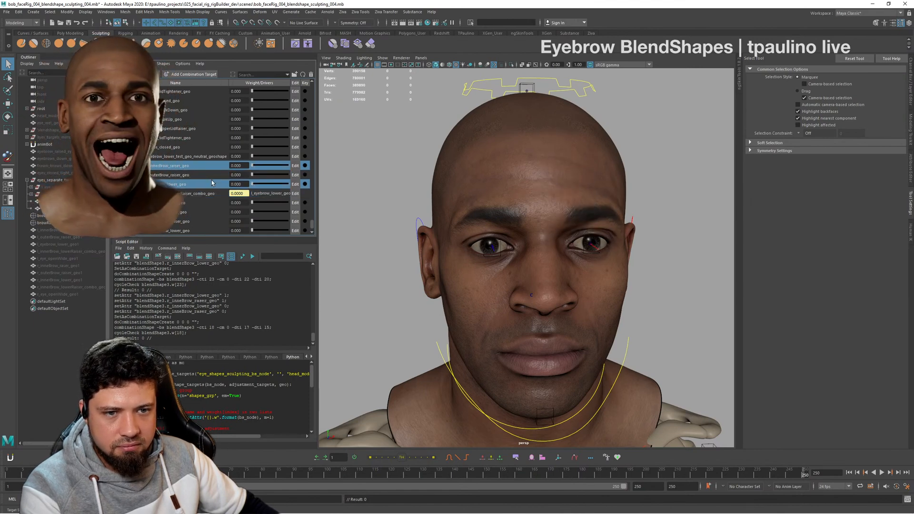
drag(251, 168, 300, 165)
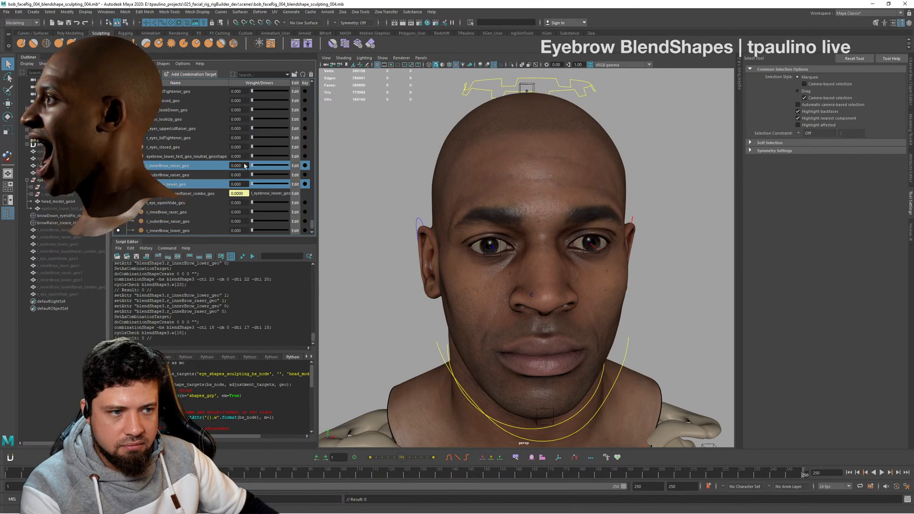
- Set r_innerBrow_raser_geo and r_innerBrow_lower_geo together to 1 to activate the right brow combination too
scroll(253, 212, down, 1)
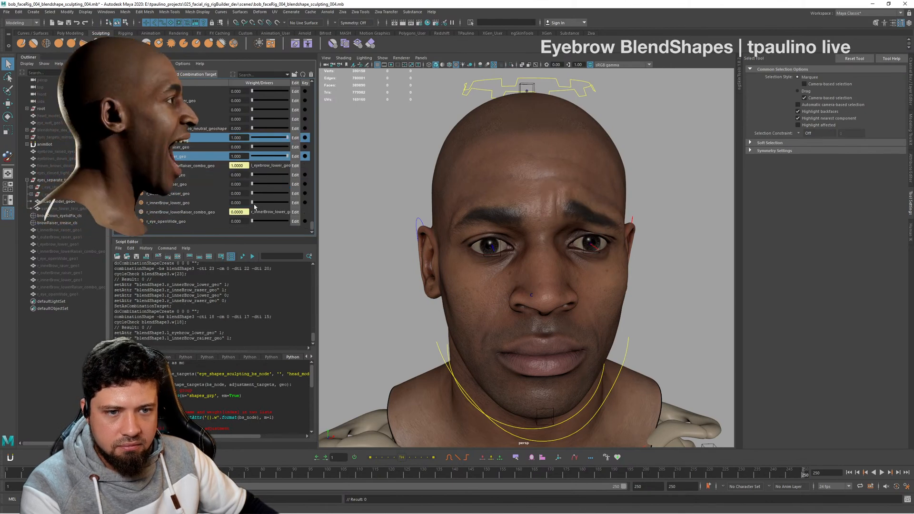
click(210, 203)
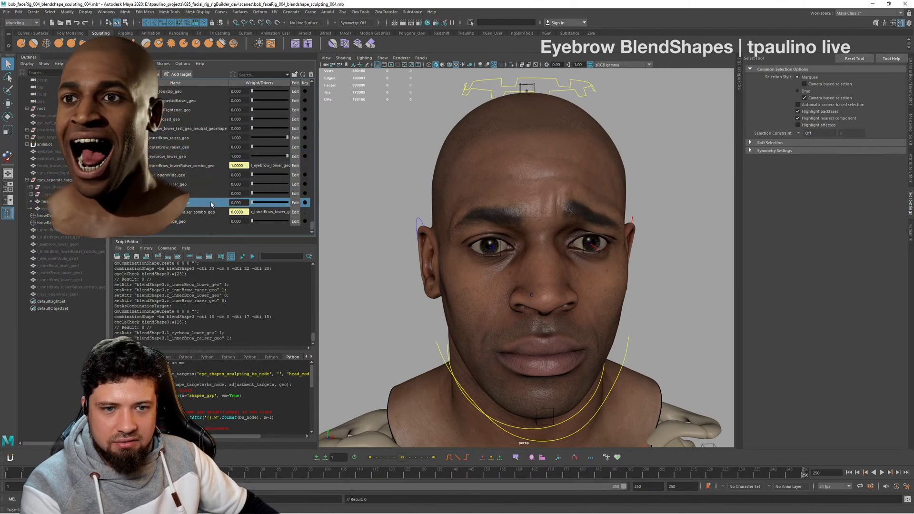
ctrl+click(211, 185)
drag(252, 184, 290, 187)
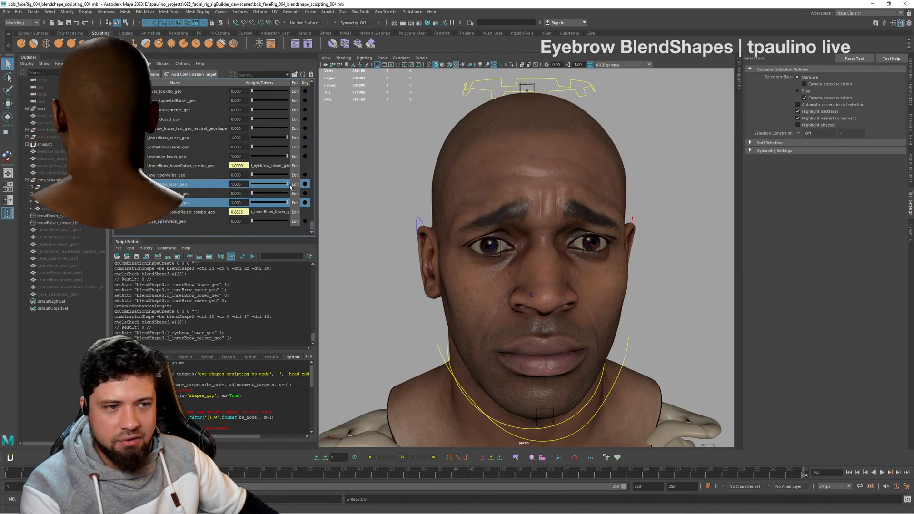
- Examine the combined brow expression from several angles, including close up around the left eye and eyelid
mouse_move(481, 215)
alt+mouse_down()
mouse_move(428, 218)
mouse_move(499, 219)
alt+mouse_up()
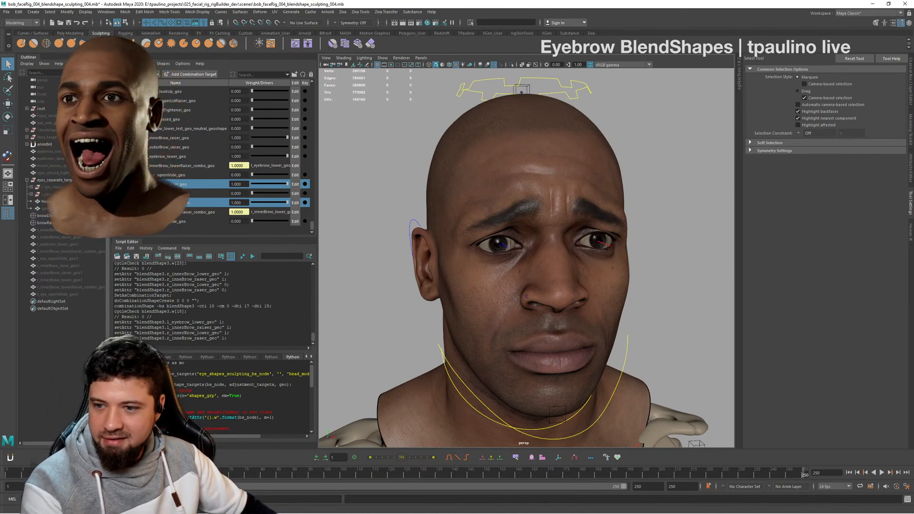
alt+drag(604, 258, 538, 280)
scroll(496, 266, up, 4)
mouse_move(286, 202)
mouse_down()
mouse_move(275, 202)
mouse_move(301, 210)
mouse_move(267, 205)
mouse_move(304, 201)
mouse_up()
alt+drag(583, 236, 525, 240)
alt+right_drag(525, 240, 547, 241)
alt+drag(547, 241, 595, 253)
alt+middle_drag(596, 253, 555, 229)
alt+right_drag(555, 229, 592, 235)
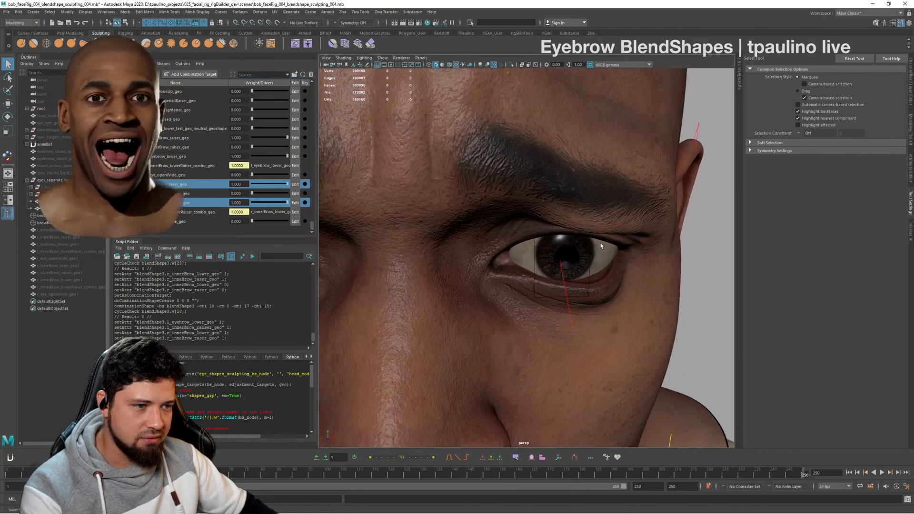
alt+drag(592, 235, 600, 247)
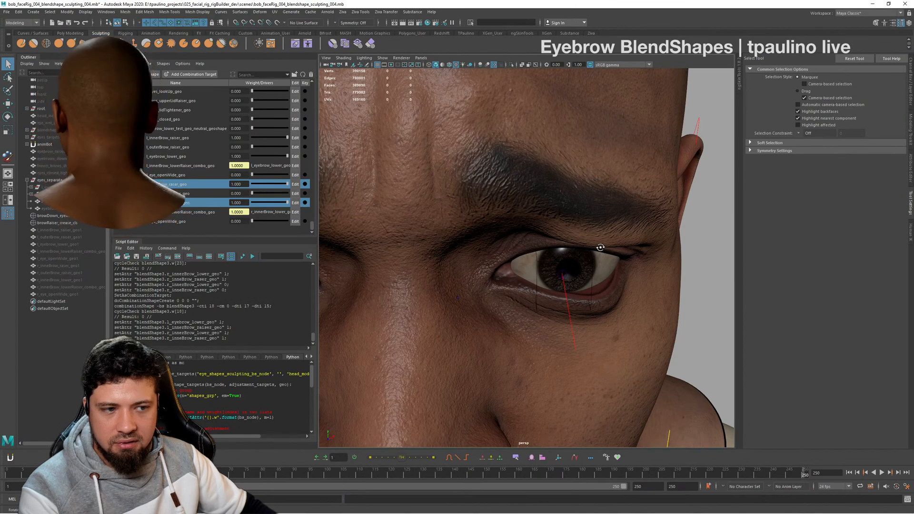
alt+drag(600, 247, 631, 256)
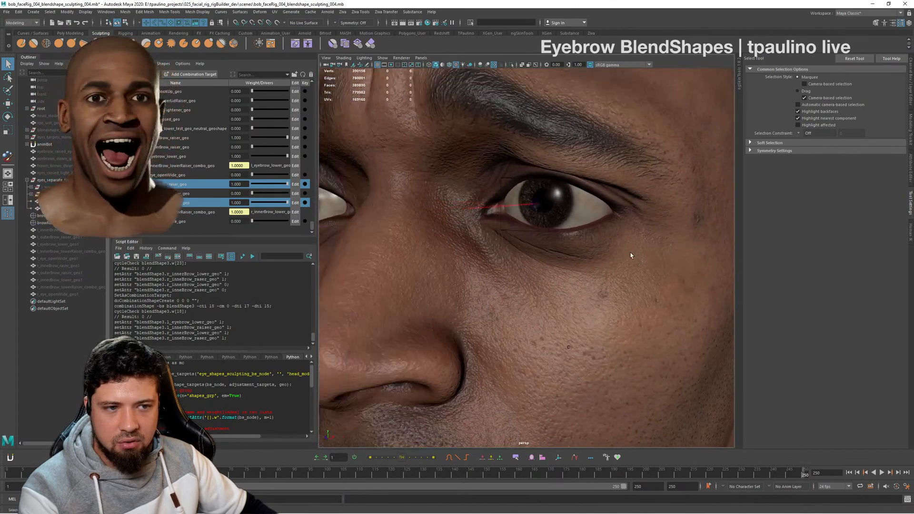
alt+right_drag(630, 255, 526, 238)
alt+drag(526, 238, 495, 236)
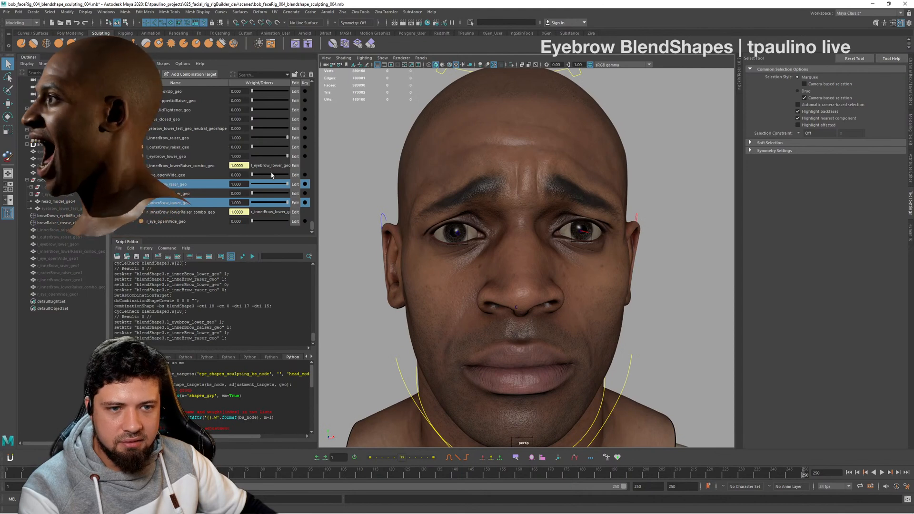
- Reset r_innerBrow_raser_geo and r_innerBrow_lower_geo to 0 and check the left brow combination alone from several angles
drag(287, 185, 225, 185)
drag(286, 137, 308, 149)
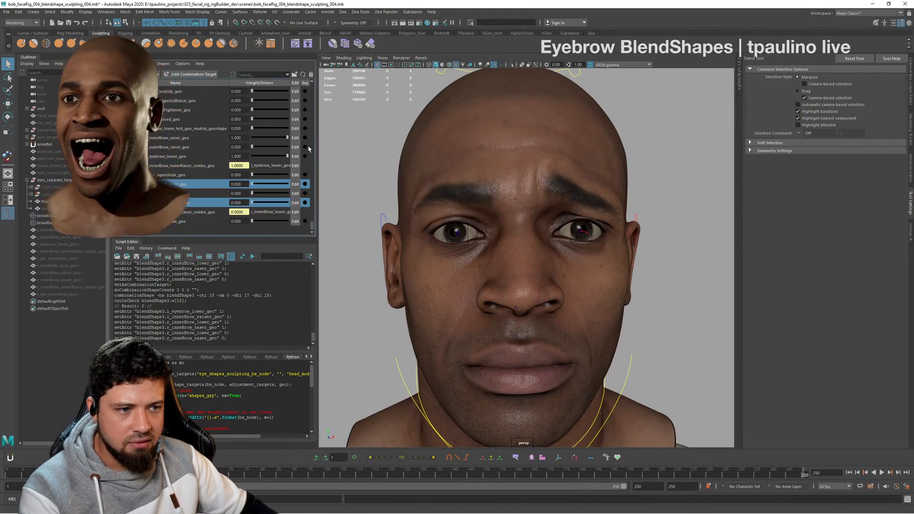
alt+drag(590, 214, 573, 221)
alt+right_drag(573, 221, 640, 249)
alt+drag(641, 249, 667, 258)
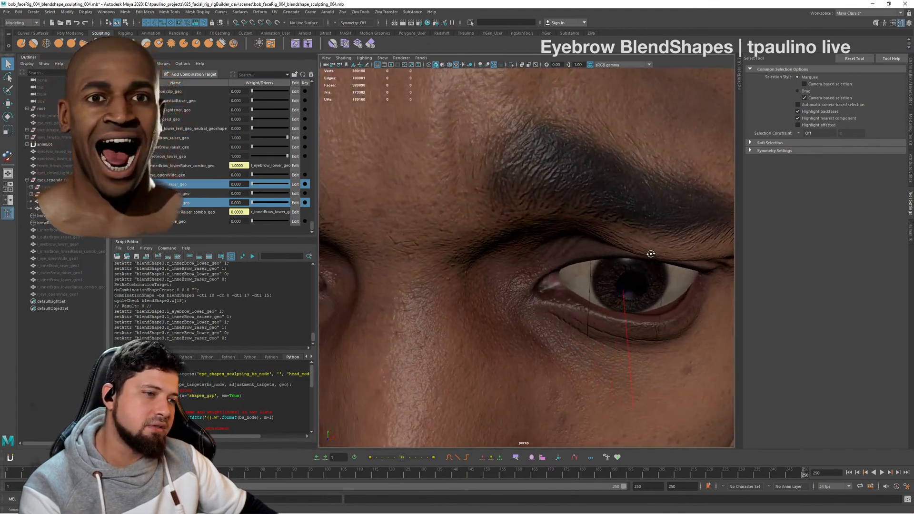
alt+right_drag(668, 259, 578, 253)
alt+drag(578, 254, 567, 238)
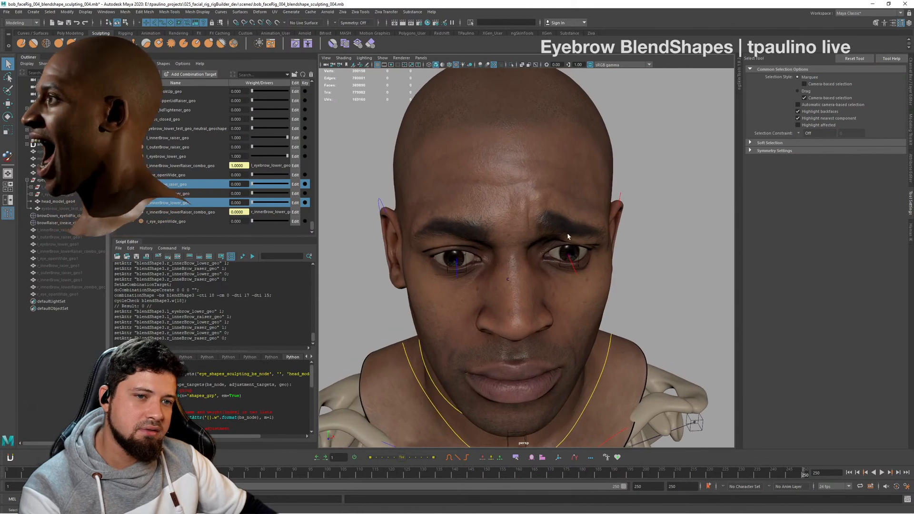
- Reset l_innerBrow_raiser_geo and l_eyebrow_lower_geo to 0 so the left brow is neutral too
scroll(211, 171, up, 1)
scroll(211, 171, up, 4)
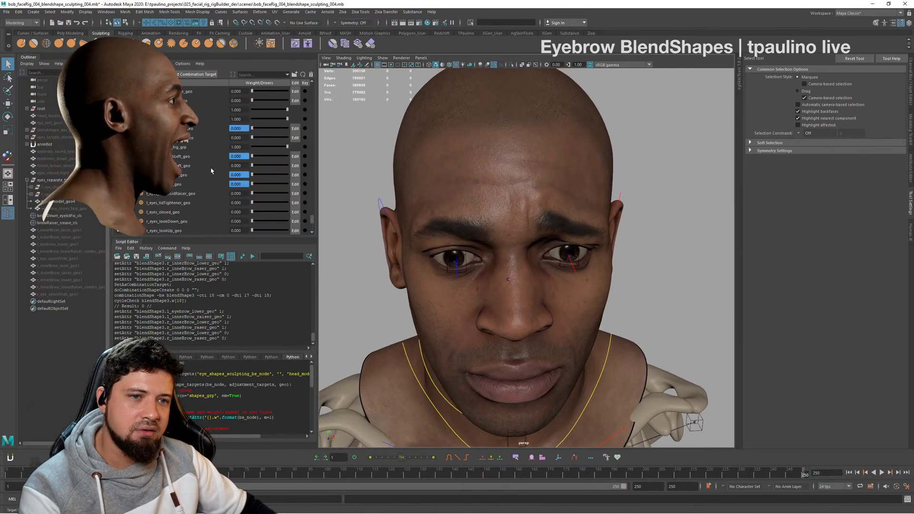
scroll(210, 171, down, 4)
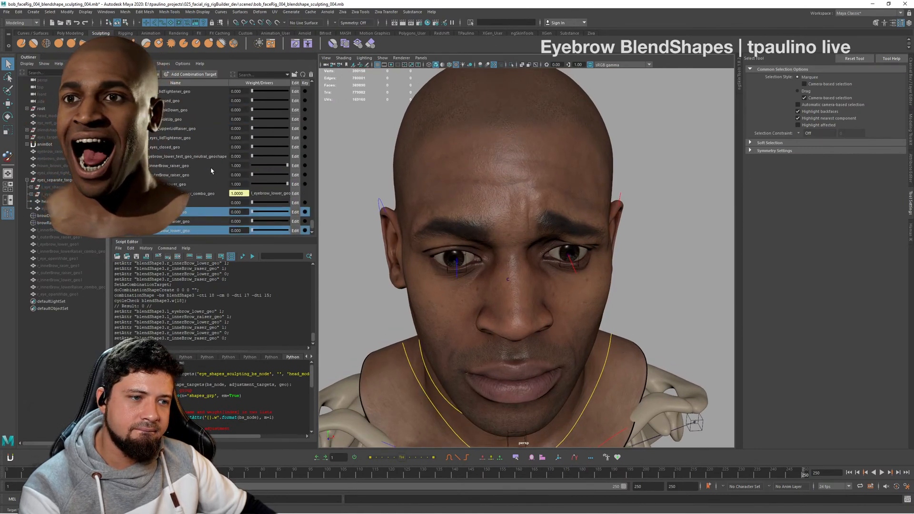
scroll(211, 171, down, 1)
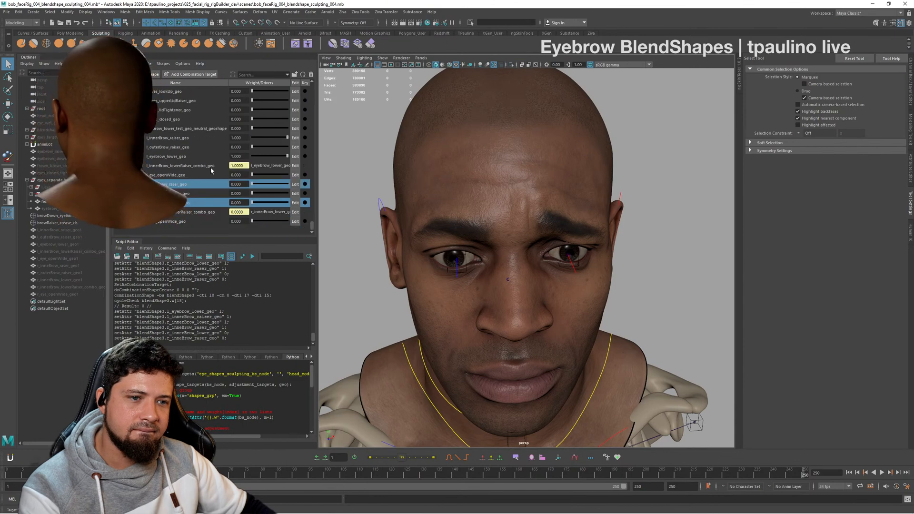
click(209, 205)
mouse_move(253, 184)
mouse_down()
mouse_move(297, 181)
mouse_move(236, 176)
mouse_up()
drag(287, 138, 243, 156)
alt+drag(409, 237, 376, 210)
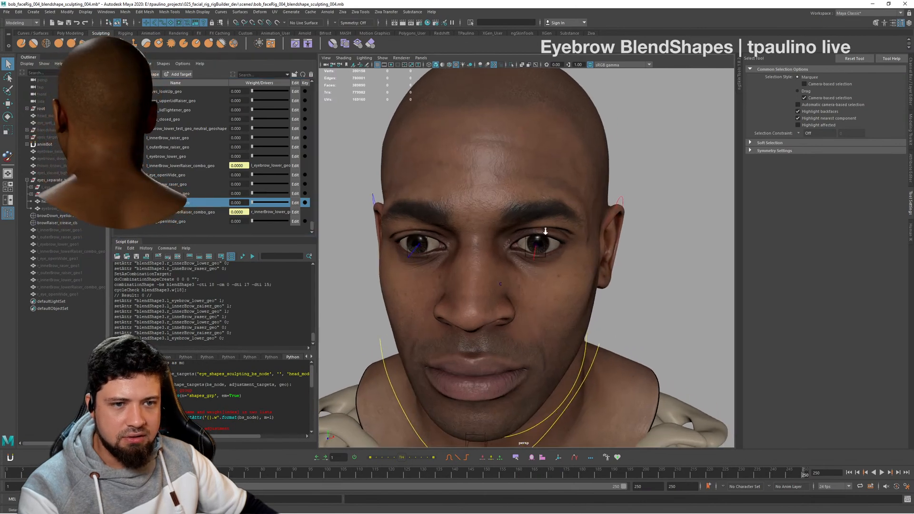
- Test r_innerBrow_raser_geo alone at 1, return it to 0, and check the neutral brow from the side
alt+right_drag(376, 210, 409, 214)
drag(252, 187, 295, 187)
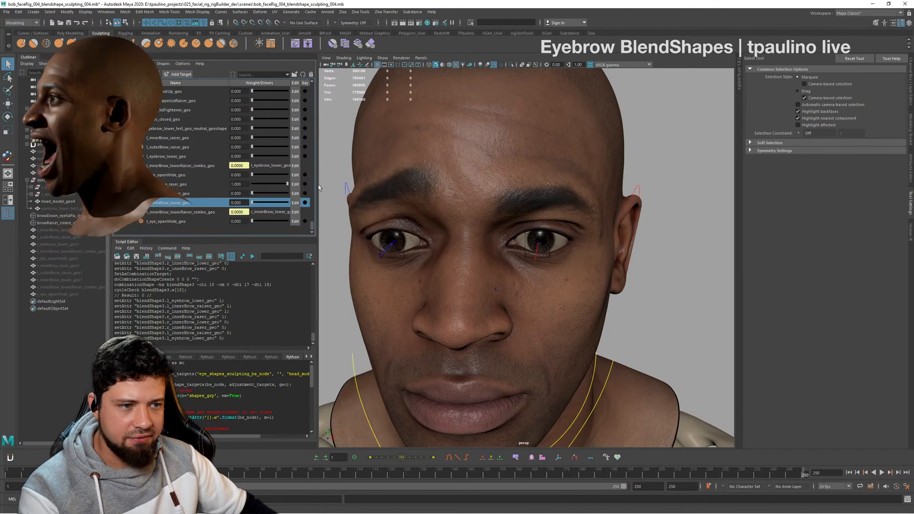
drag(319, 185, 243, 203)
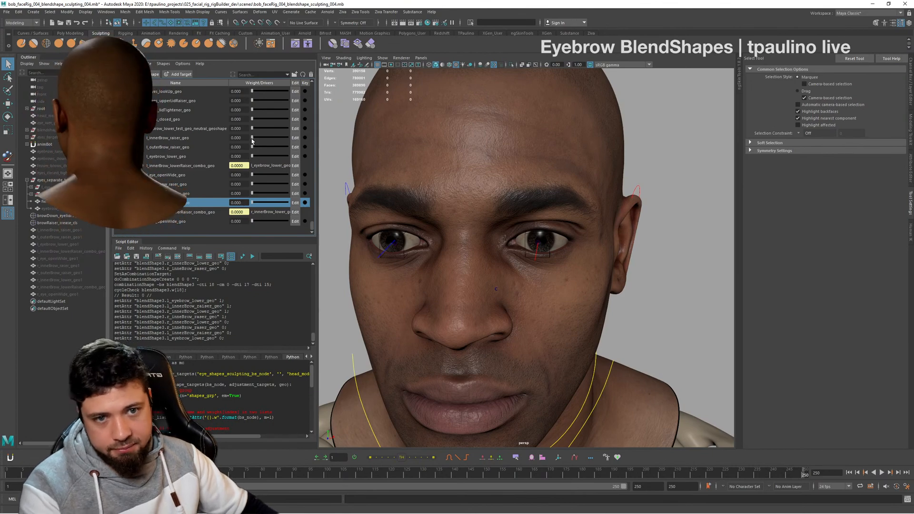
mouse_move(252, 139)
mouse_down()
mouse_move(276, 139)
mouse_move(240, 141)
mouse_move(305, 141)
mouse_move(236, 141)
mouse_up()
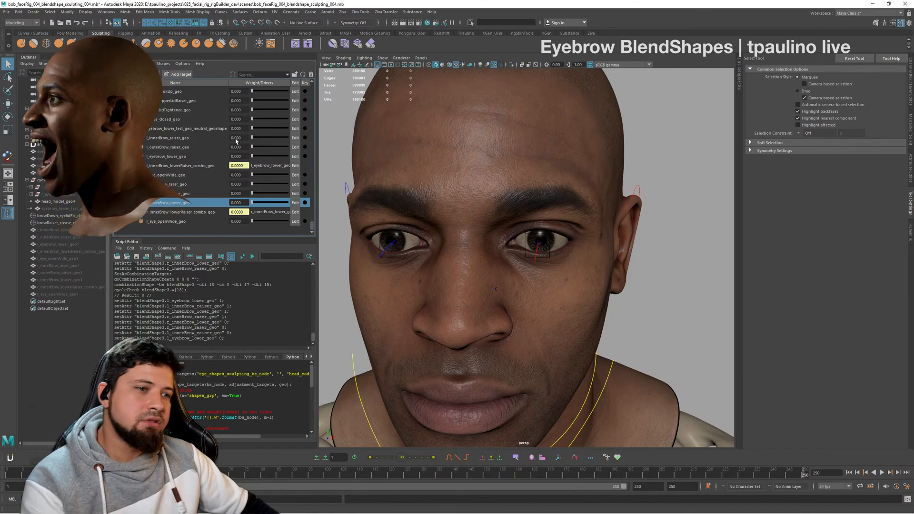
alt+drag(568, 231, 542, 231)
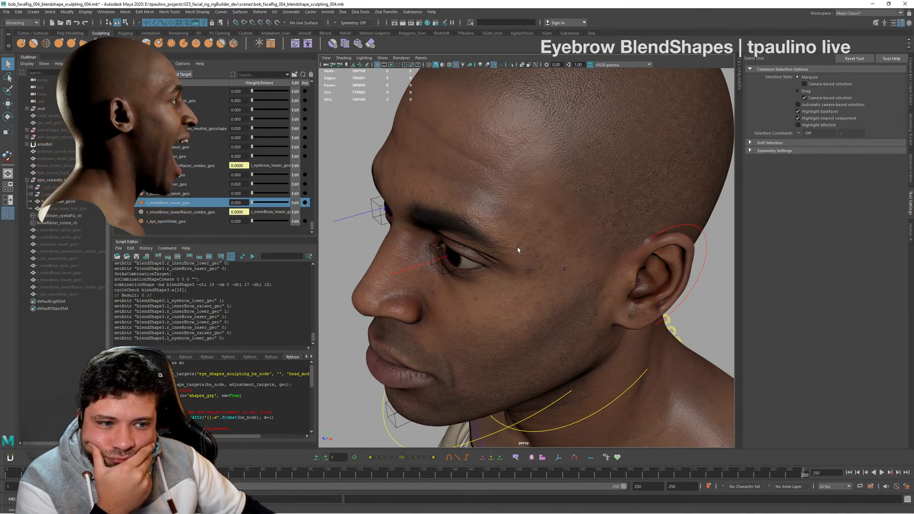
alt+drag(633, 261, 533, 245)
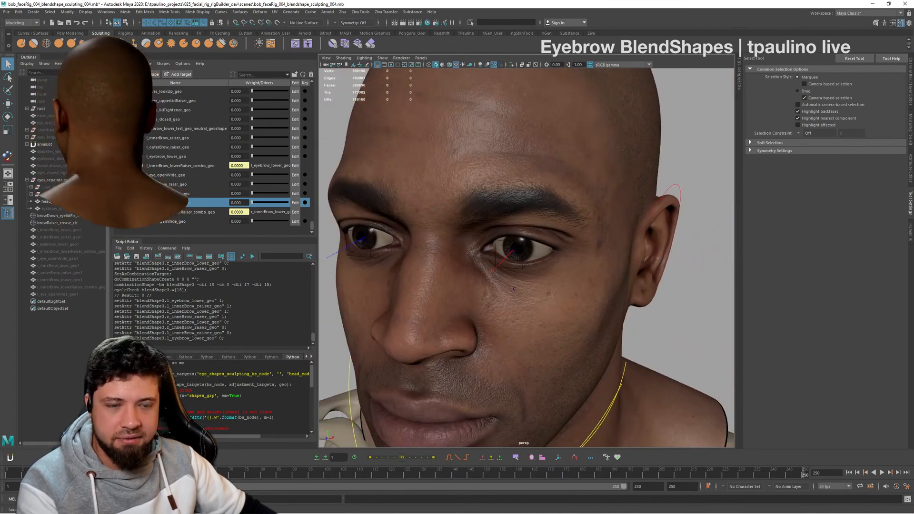
mouse_move(251, 203)
mouse_down()
mouse_move(316, 206)
mouse_move(222, 199)
mouse_move(291, 185)
mouse_move(243, 200)
mouse_up()
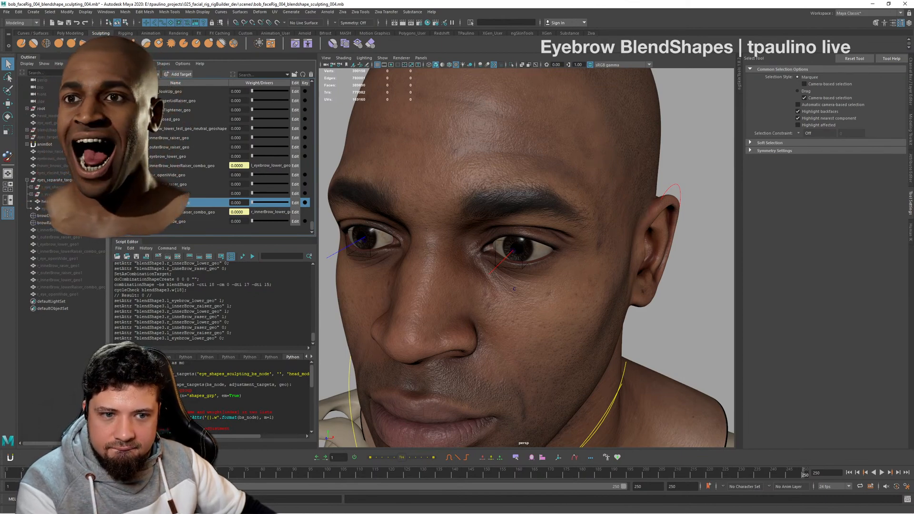
- Hide eyes_separate_targets_grp and show blendshape_dev_grp in its place
click(53, 222)
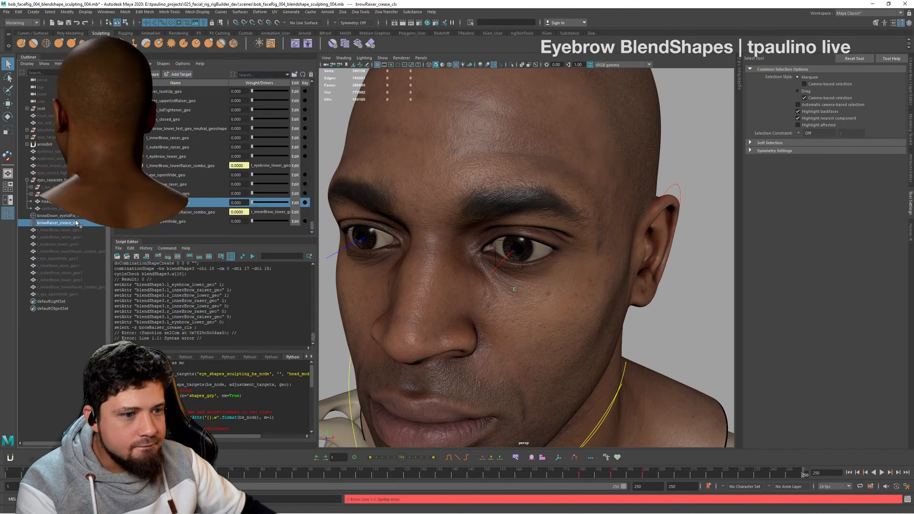
click(73, 216)
click(75, 222)
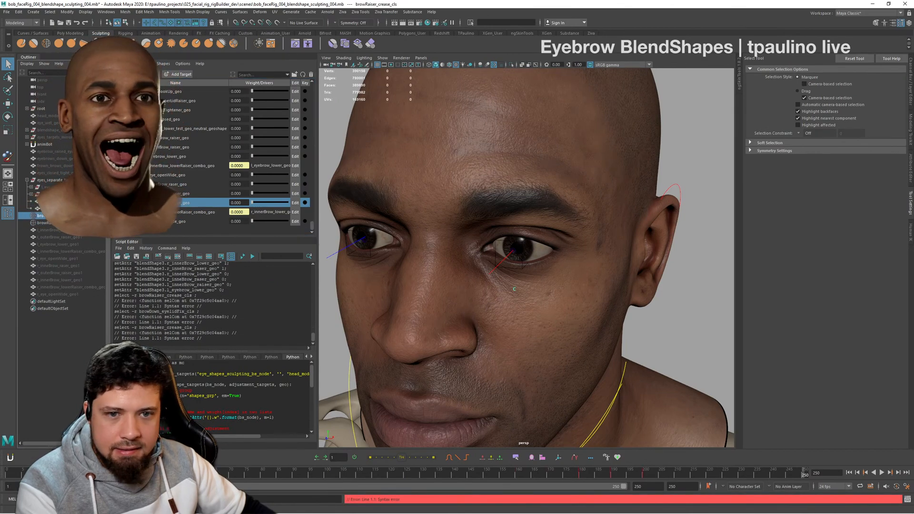
click(71, 215)
click(47, 180)
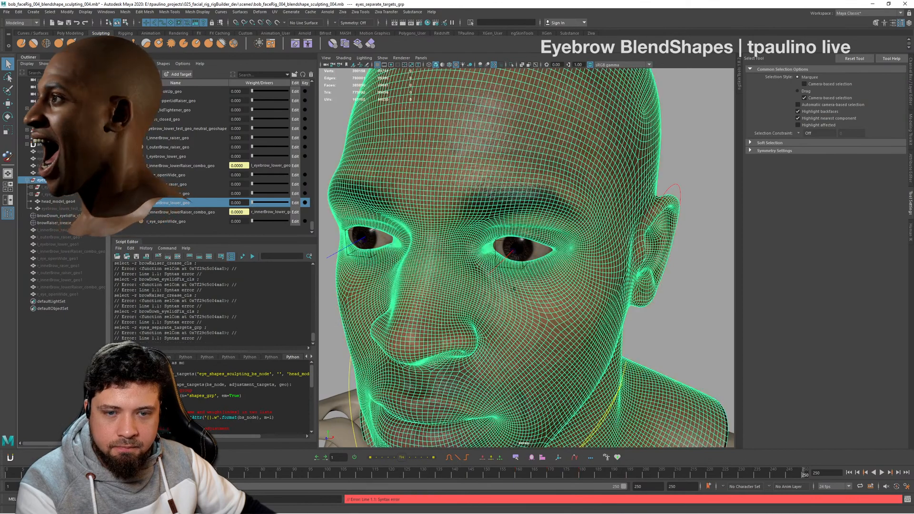
key(h)
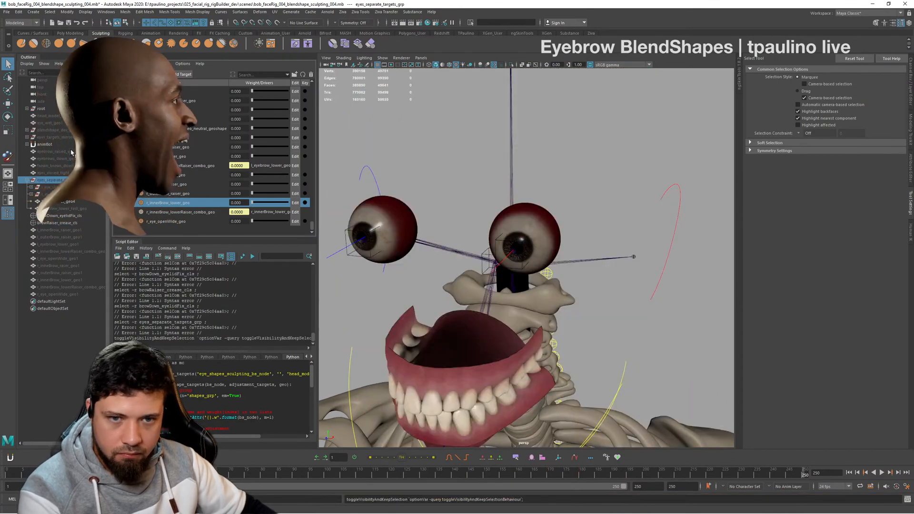
click(55, 129)
key(h)
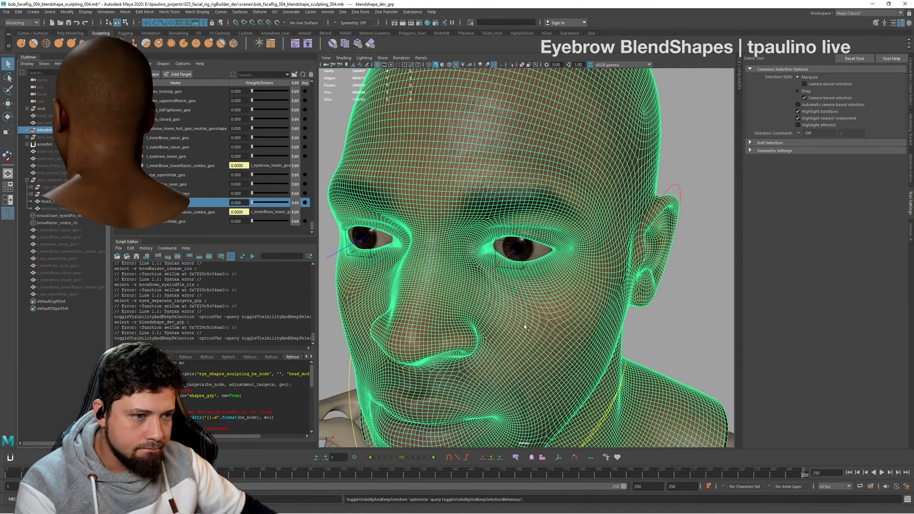
click(560, 323)
- Test the outer_brow_raiser_setup_grp weight and inner_brow_raiser_geo at 1 while watching the left brow, and reset both to 0
alt+drag(675, 320, 625, 316)
scroll(627, 328, up, 4)
scroll(187, 170, up, 3)
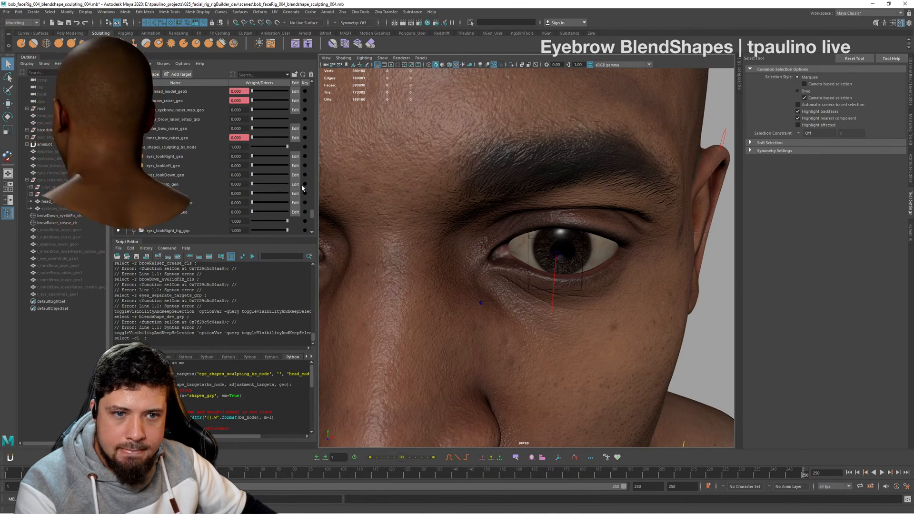
scroll(232, 171, up, 2)
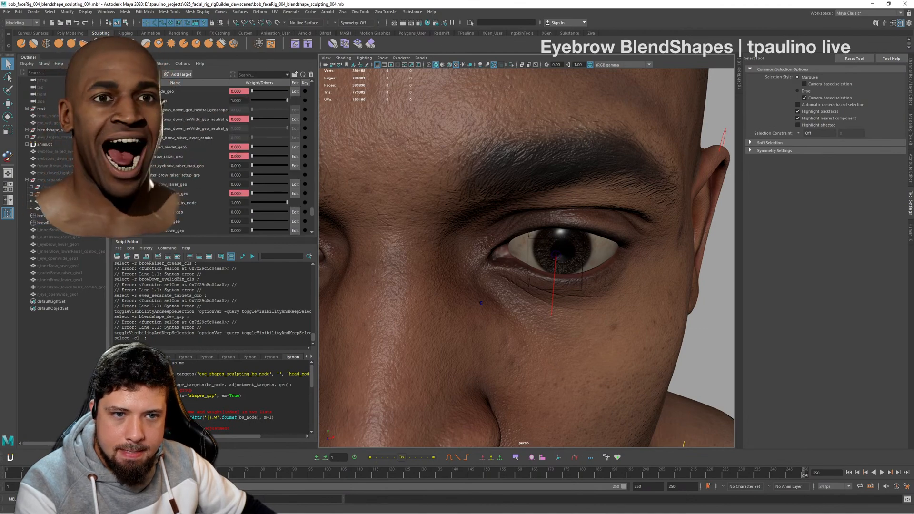
click(257, 167)
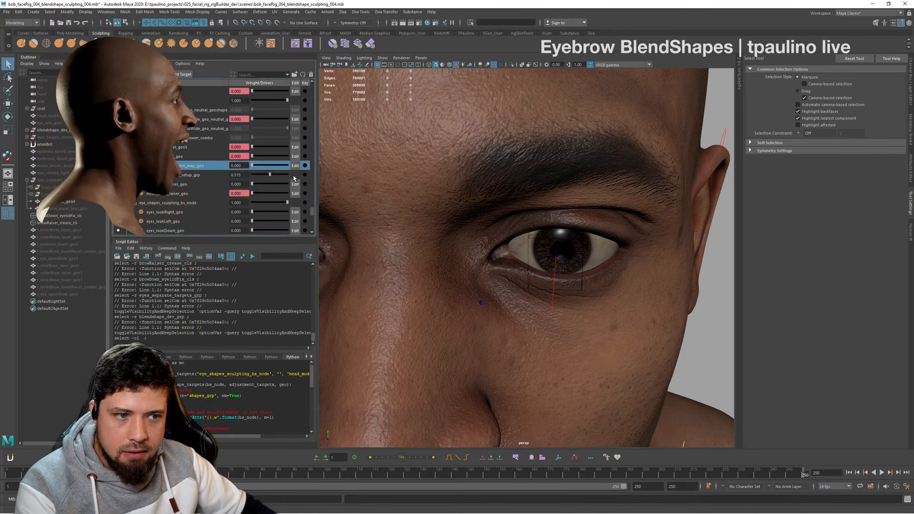
drag(266, 179, 261, 175)
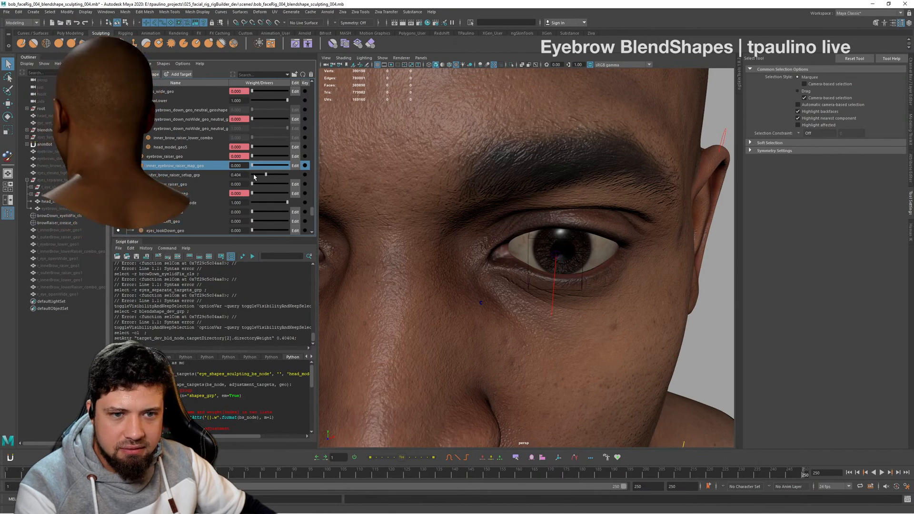
drag(254, 177, 242, 187)
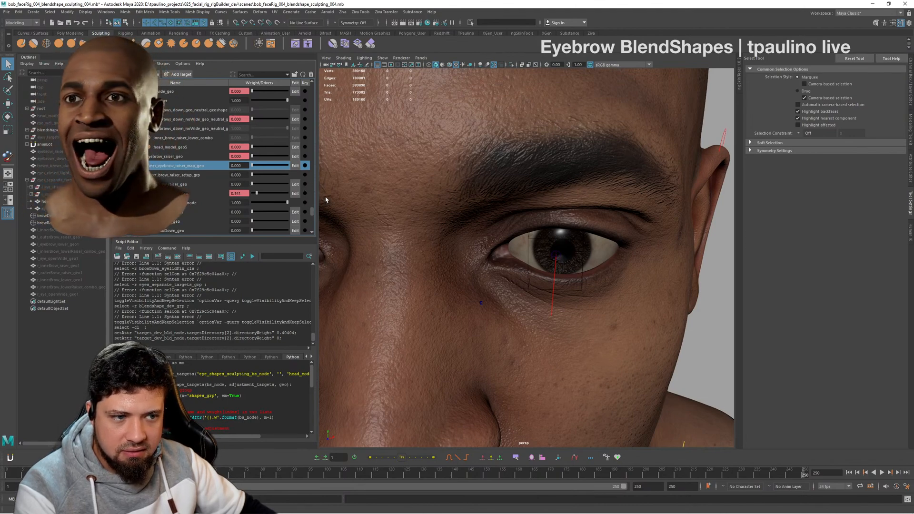
mouse_move(326, 199)
mouse_down()
mouse_move(249, 195)
mouse_move(337, 197)
mouse_up()
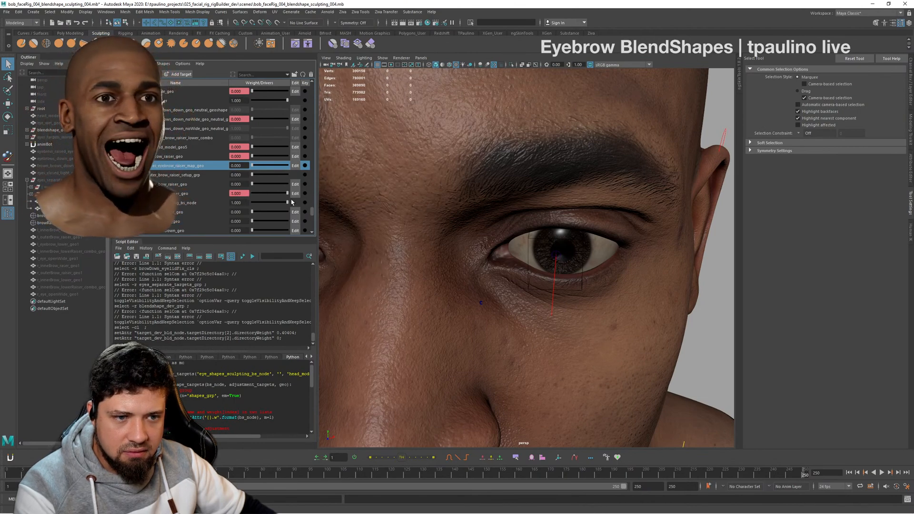
drag(290, 195, 228, 199)
- Move the browRaiser_crease_cls cluster to check which part of the brow it deforms, and undo the move
click(59, 223)
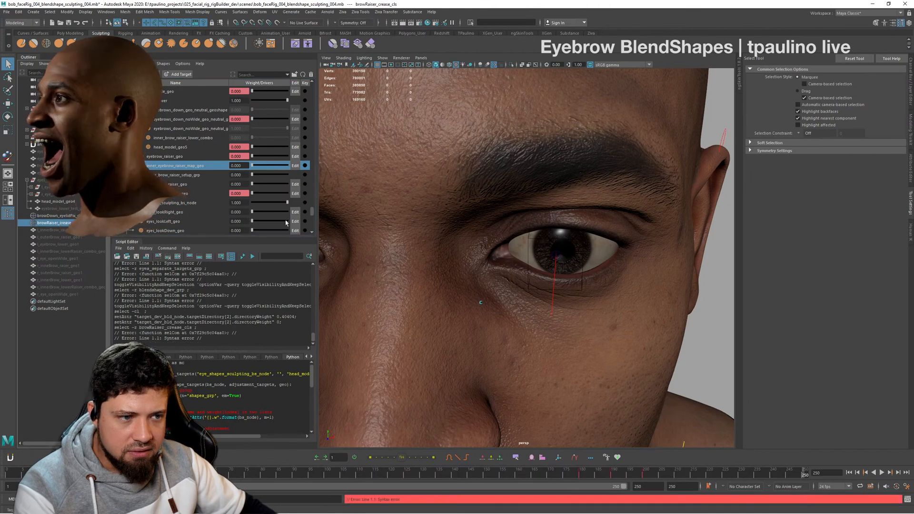
alt+drag(661, 238, 555, 255)
key(w)
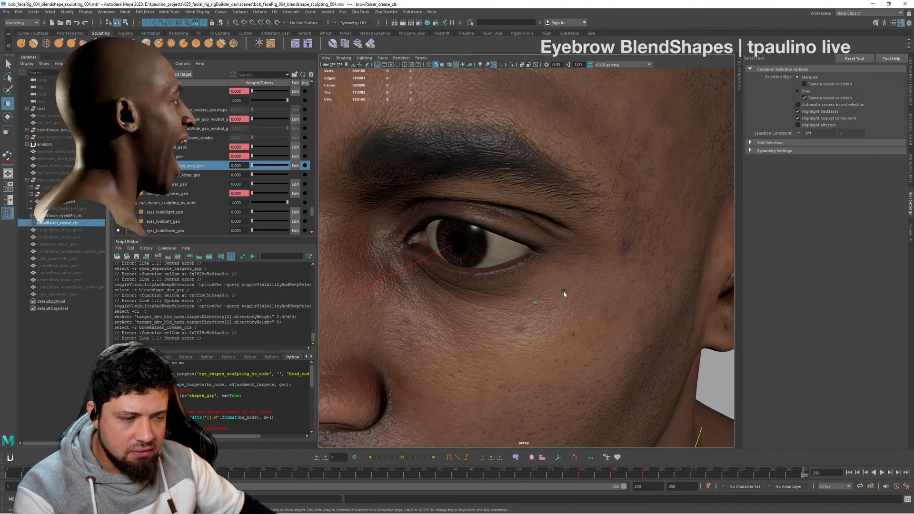
alt+drag(639, 292, 596, 265)
drag(648, 297, 618, 317)
alt+right_drag(619, 317, 550, 289)
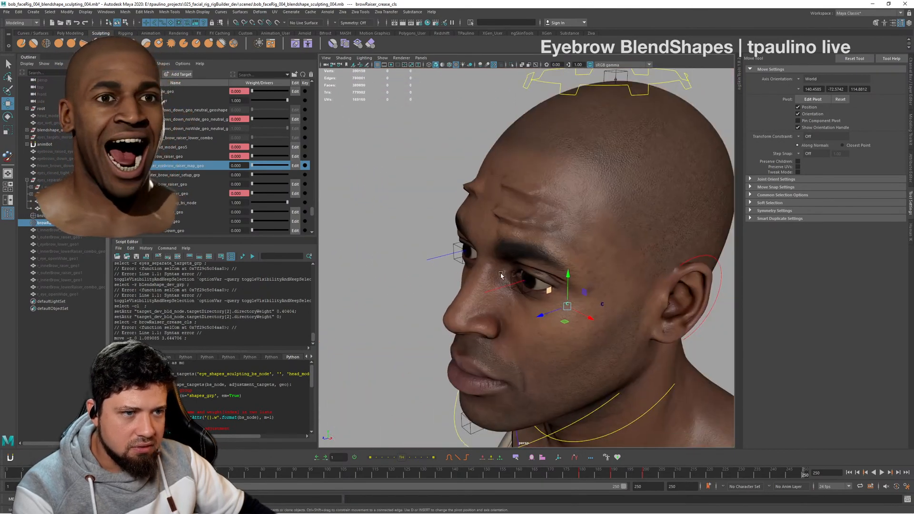
alt+drag(550, 288, 567, 281)
key(ctrl+z)
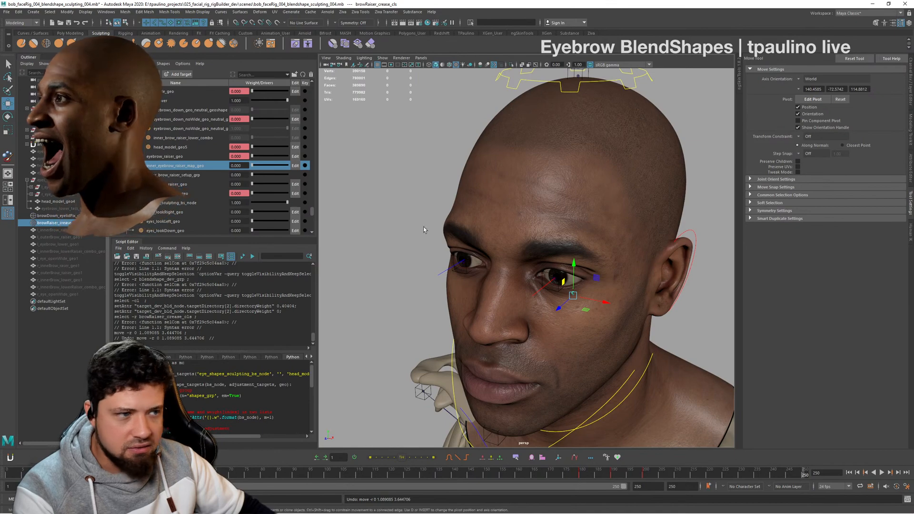
- Move the browDown_eyelidFix_cls cluster to check its effect around the eyes, and undo the move
click(73, 216)
alt+drag(554, 254, 518, 249)
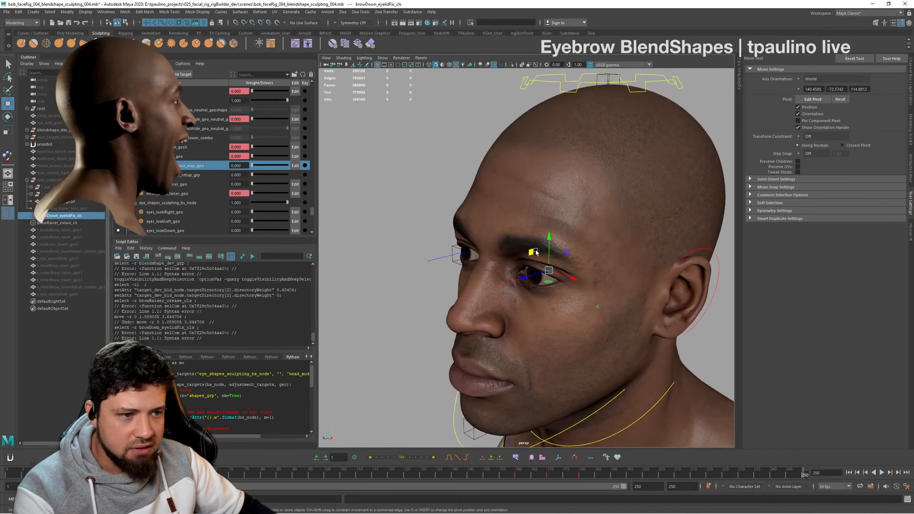
alt+right_drag(519, 249, 547, 260)
middle_drag(641, 290, 700, 287)
key(ctrl+z)
alt+drag(516, 261, 447, 229)
alt+right_drag(448, 229, 337, 187)
- Hide blendshape_dev_grp, show eyes_separate_targets_grp in its place, and clear the selection to view the shaded head
scroll(183, 186, down, 5)
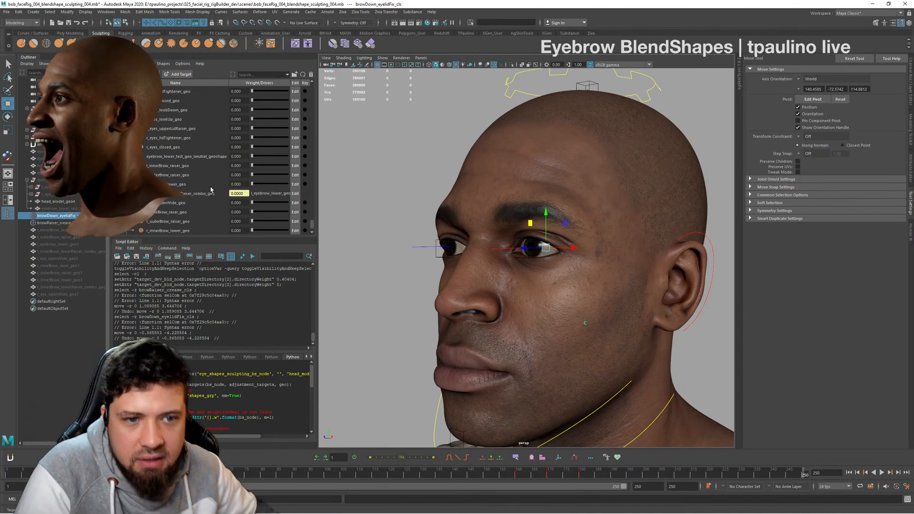
click(47, 180)
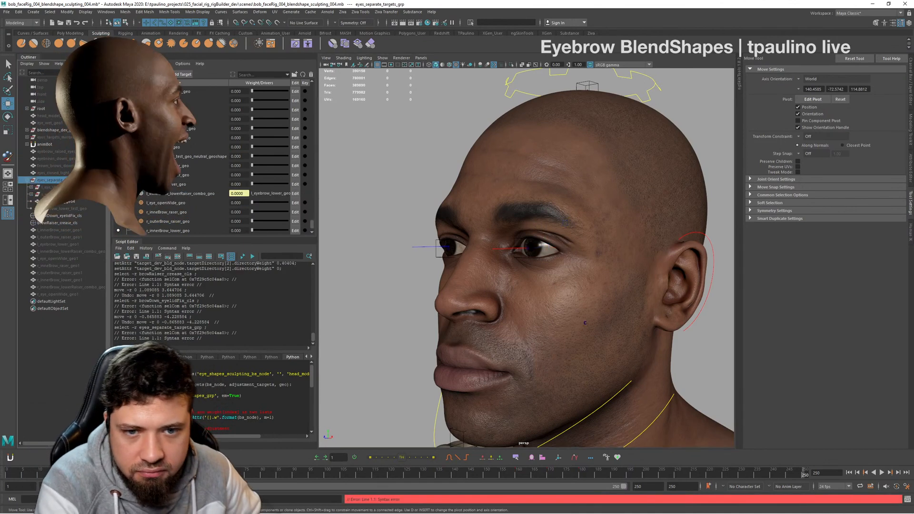
click(52, 130)
key(h)
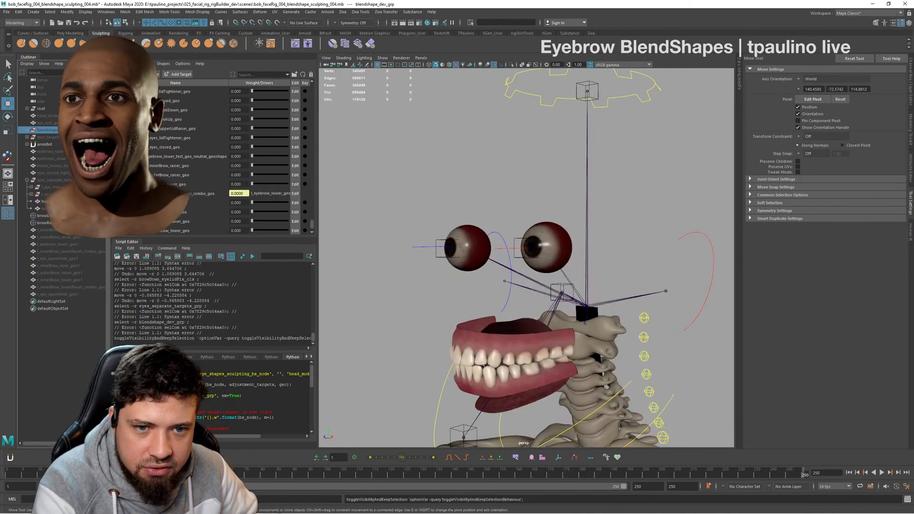
click(47, 180)
key(h)
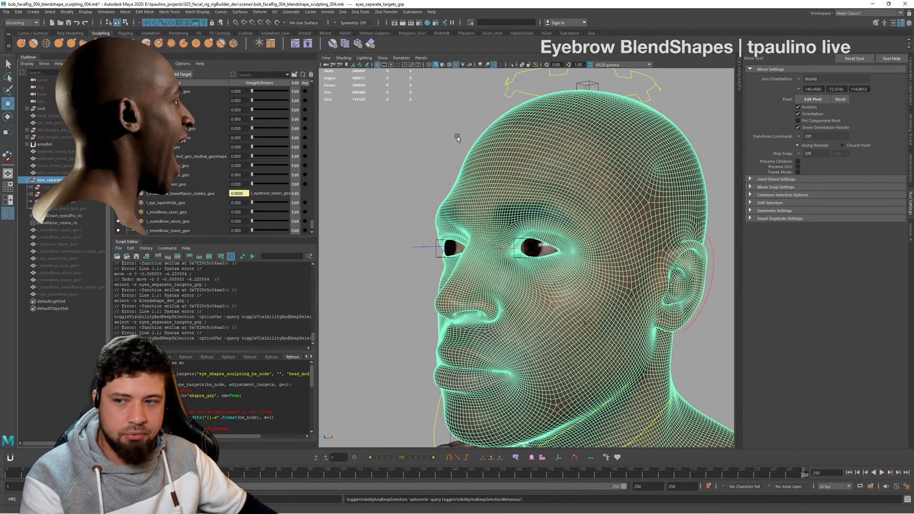
alt+drag(710, 276, 615, 246)
alt+right_drag(615, 246, 400, 184)
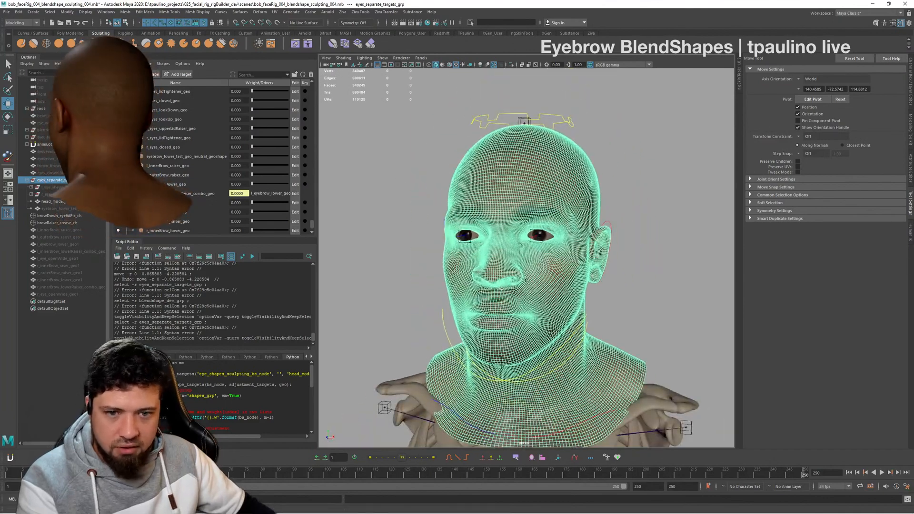
click(634, 173)
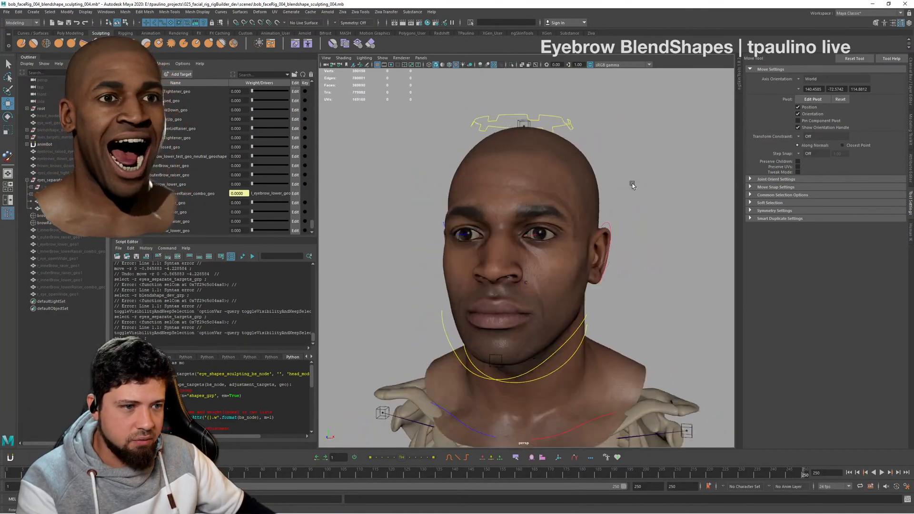
- Test the r_innerBrow_lower_geo weight while examining the brows, return it to 0, and view the whole head from the front
alt+right_drag(630, 186, 635, 215)
alt+right_drag(494, 196, 548, 212)
alt+drag(547, 212, 450, 213)
scroll(212, 207, down, 1)
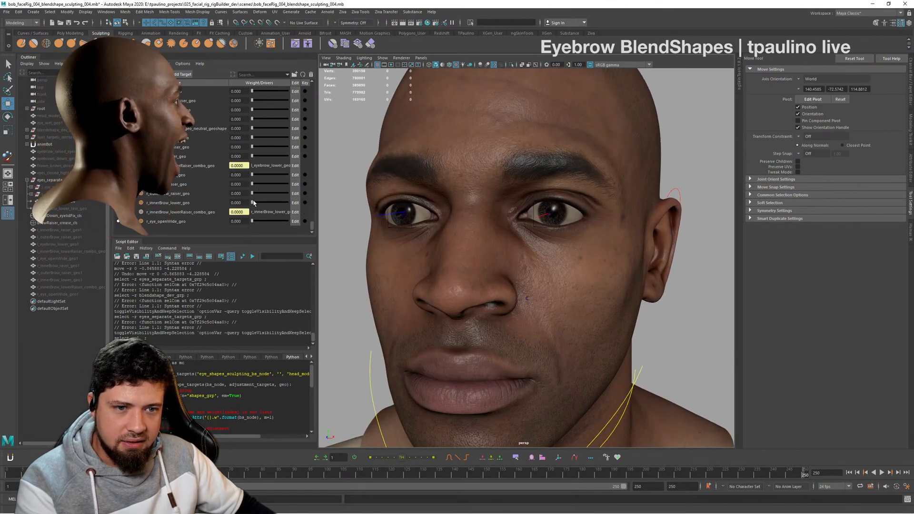
drag(253, 203, 210, 208)
alt+drag(486, 210, 440, 209)
scroll(498, 210, down, 4)
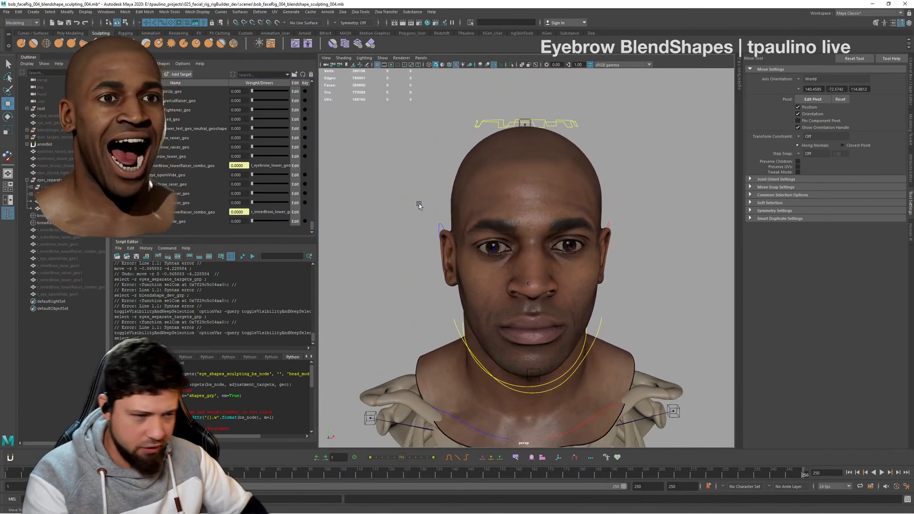